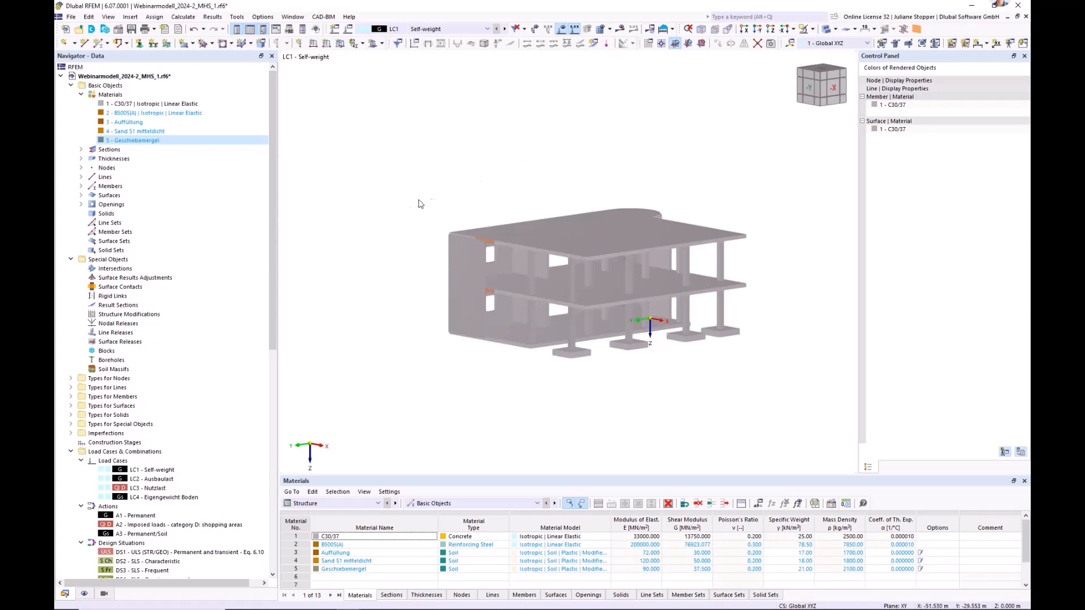
Step: Open the materials for editing and review the existing soils Auffüllung, Sand S1 mitteldicht and Geschiebemergel
{"action": "right_click", "coordinate": [110, 95]}
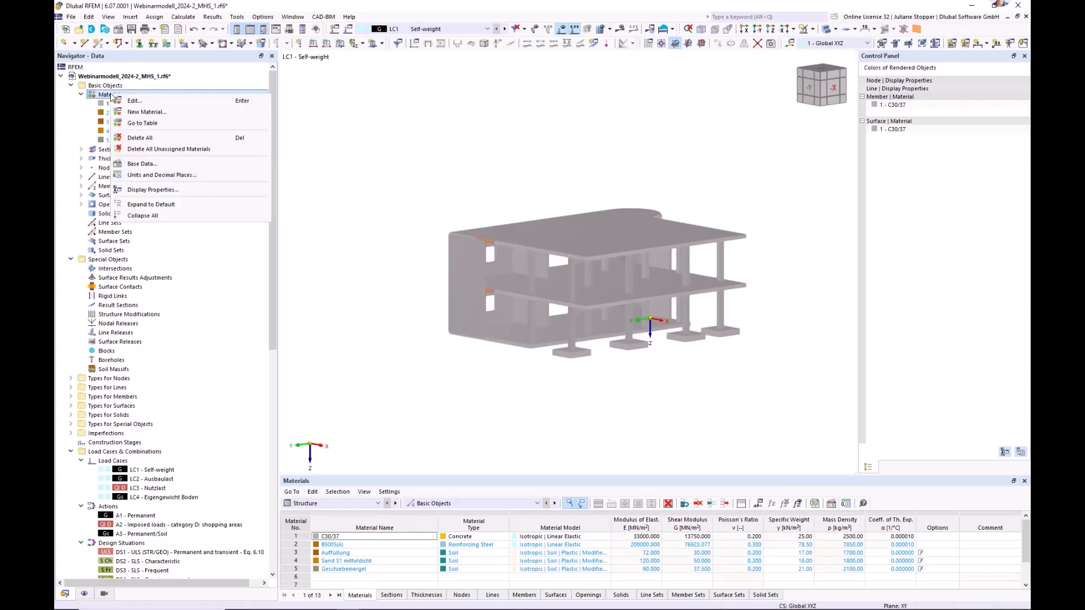
{"action": "left_click", "coordinate": [135, 102]}
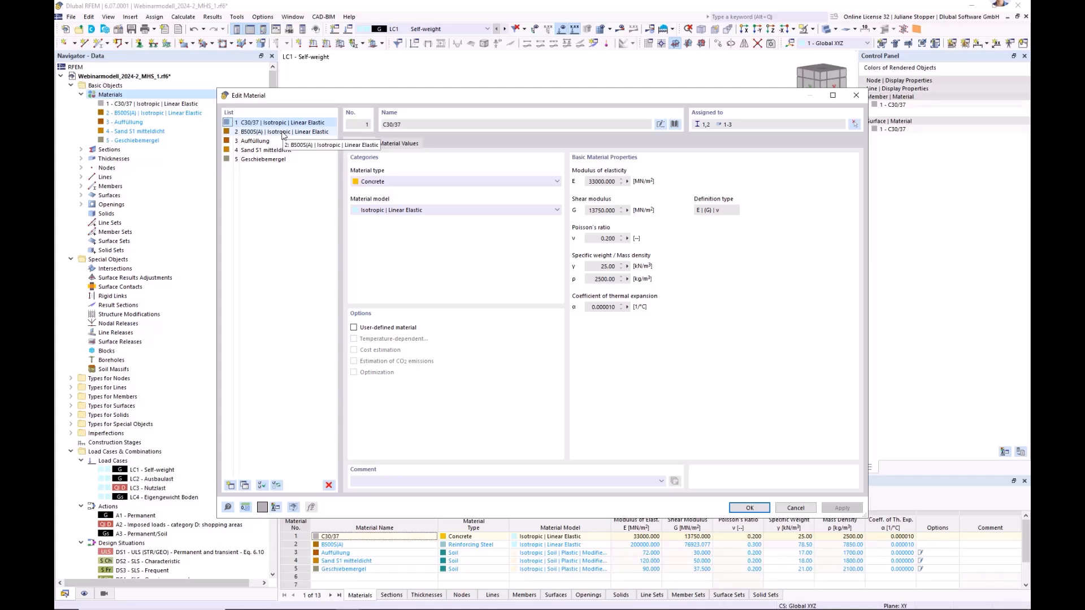
{"action": "left_click", "coordinate": [252, 142]}
{"action": "left_click", "coordinate": [254, 151]}
{"action": "left_click", "coordinate": [255, 159]}
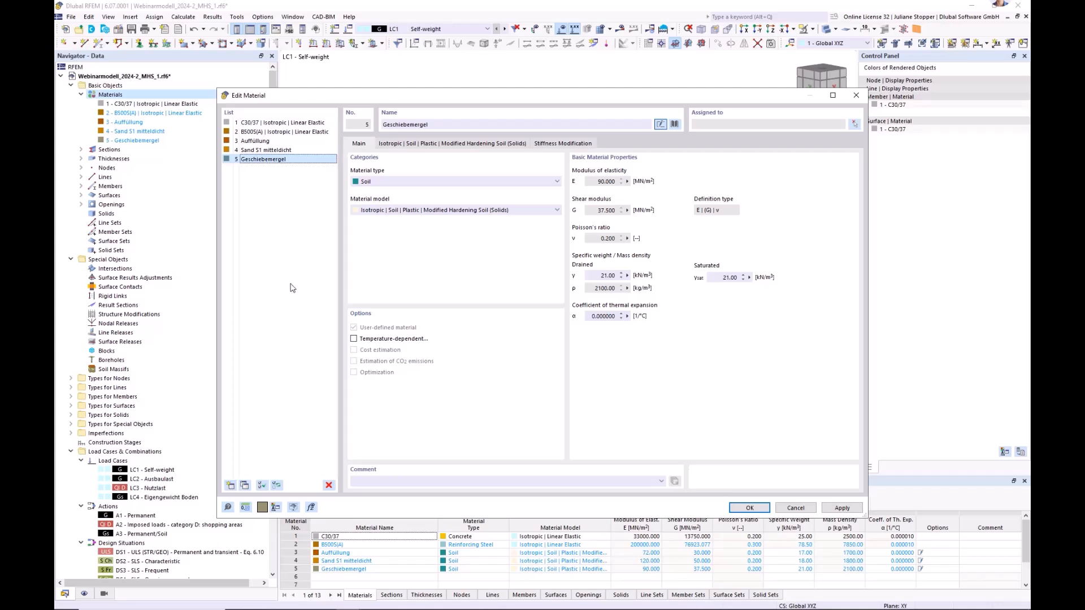
Step: Create a new material of type Soil with the Isotropic | Soil | Plastic | Modified Hardening Soil (Solids) model
{"action": "left_click", "coordinate": [230, 486]}
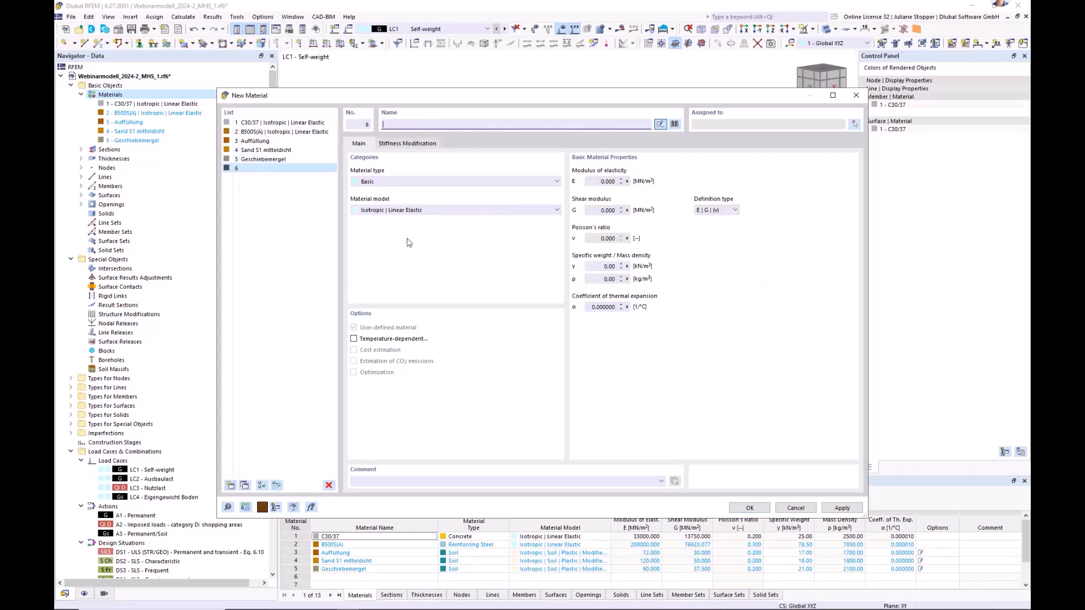
{"action": "left_click", "coordinate": [394, 182]}
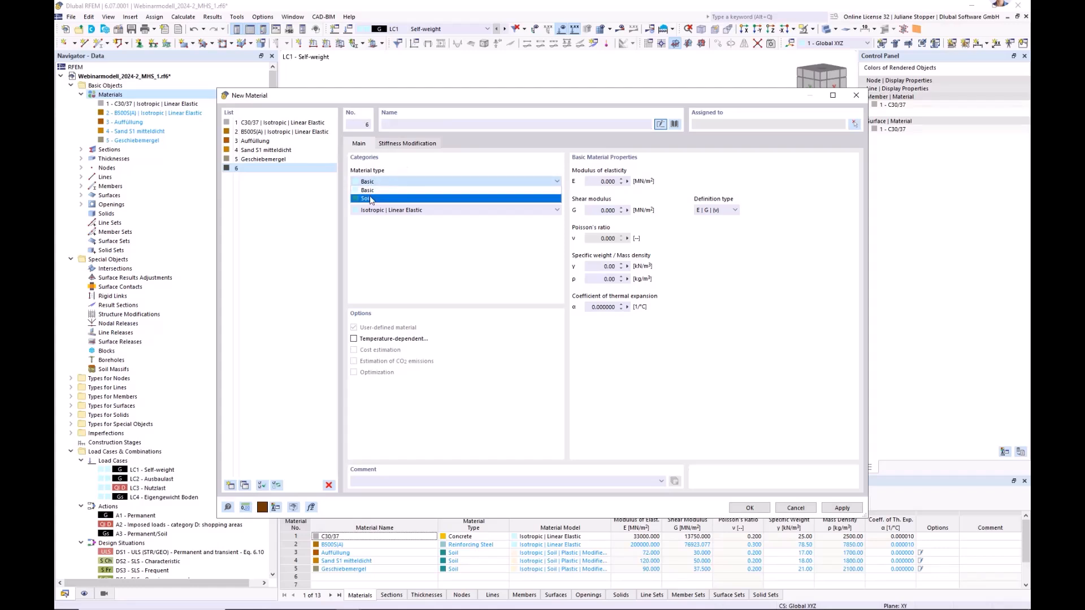
{"action": "left_click", "coordinate": [369, 196]}
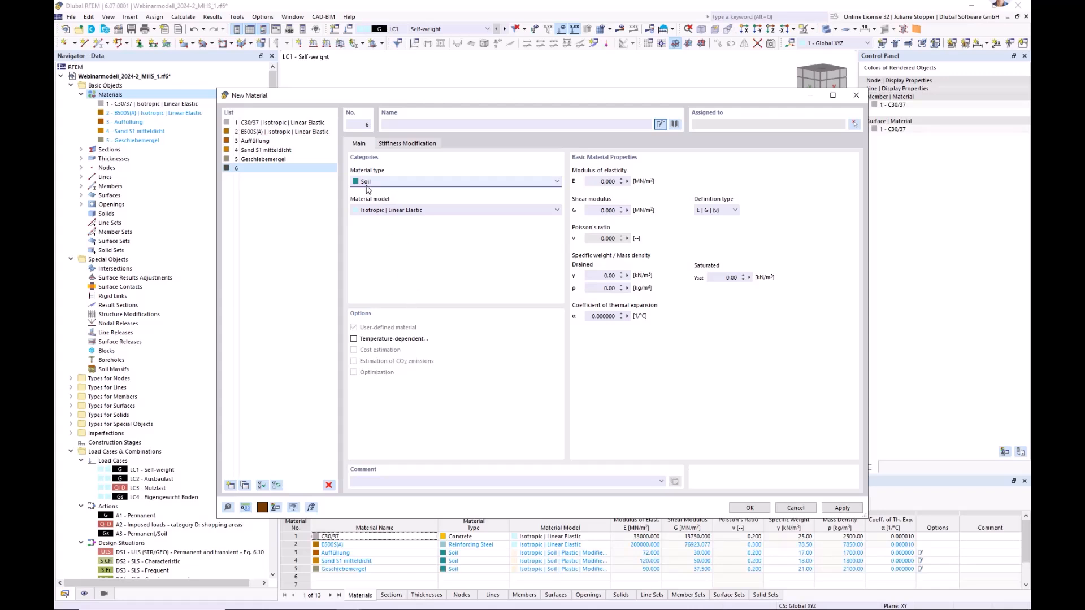
{"action": "left_click", "coordinate": [443, 214]}
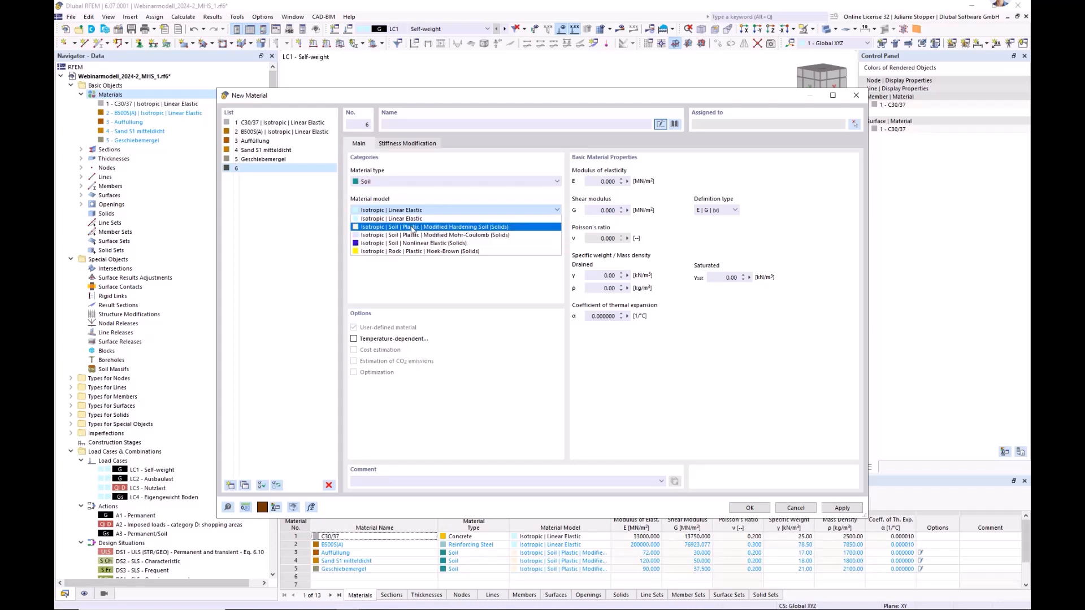
{"action": "left_click", "coordinate": [475, 228]}
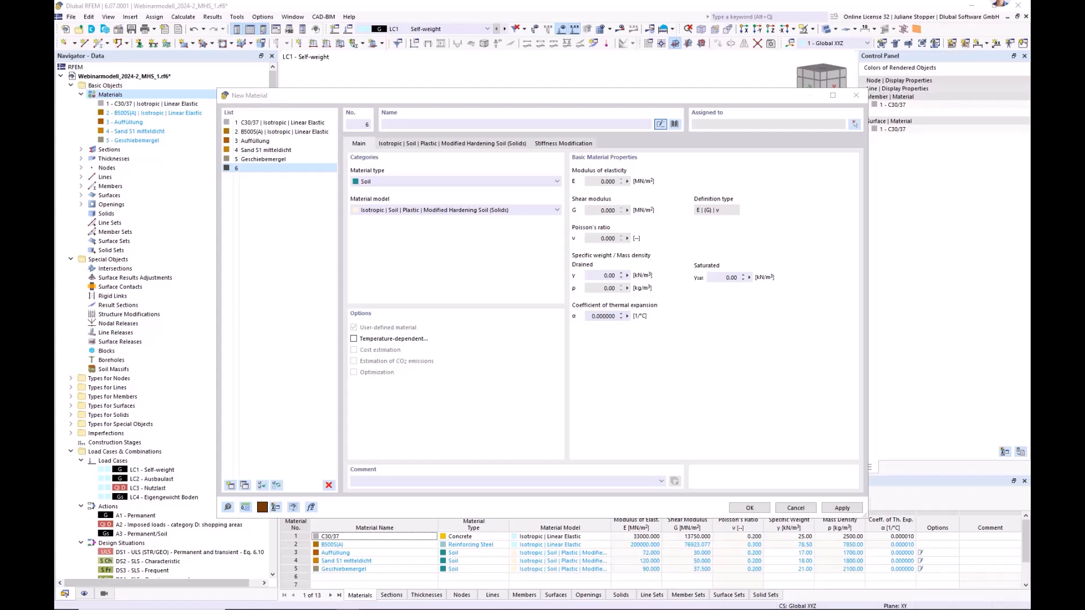
Step: Set the new soil's drained specific weight to 18.50 kN/m³ and saturated to 20.50 kN/m³, and name it Sand S2
{"action": "left_click", "coordinate": [609, 275]}
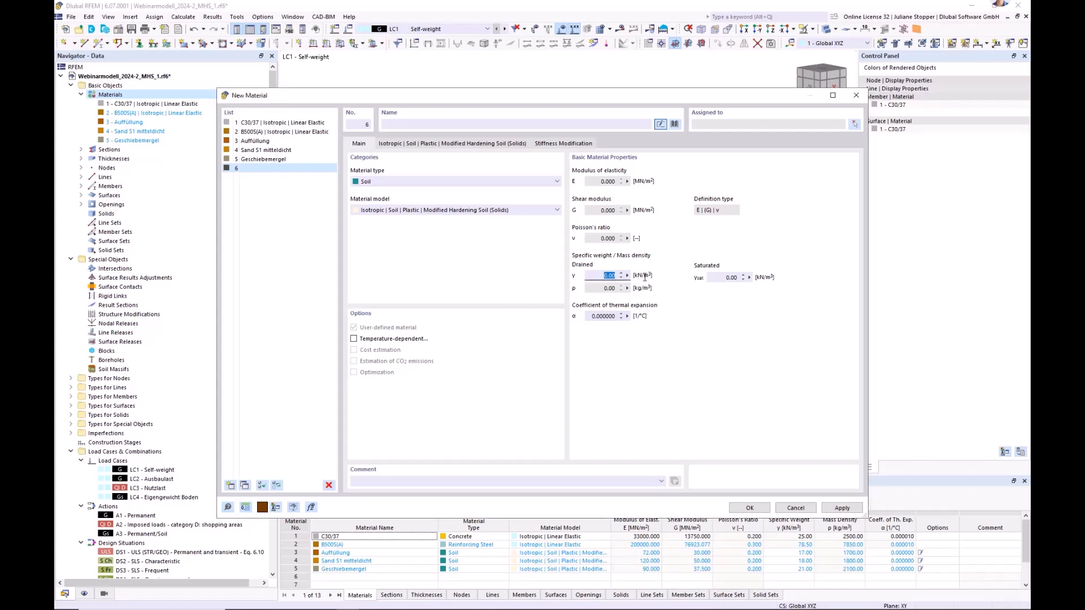
{"action": "type", "text": "18.50"}
{"action": "left_click", "coordinate": [719, 277]}
{"action": "type", "text": "20"}
{"action": "left_click", "coordinate": [392, 122]}
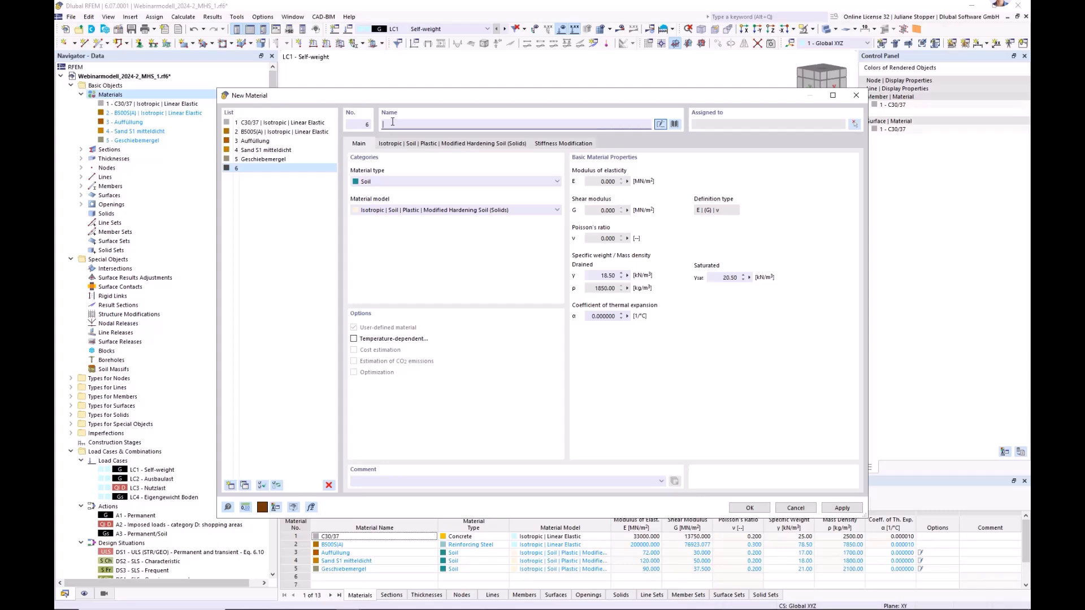
{"action": "type", "text": "S"}
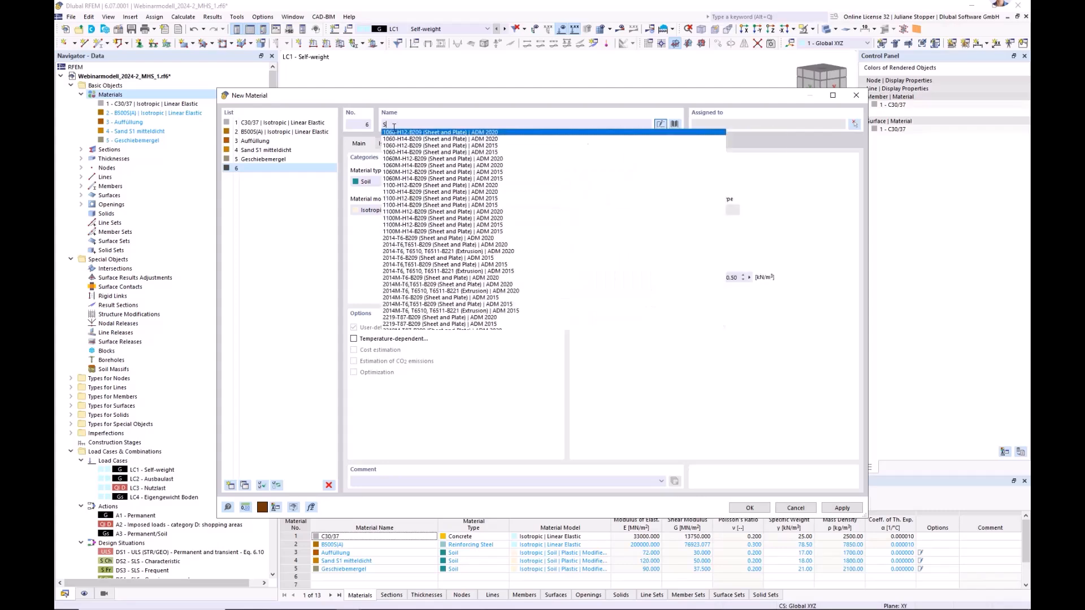
{"action": "type", "text": "and S"}
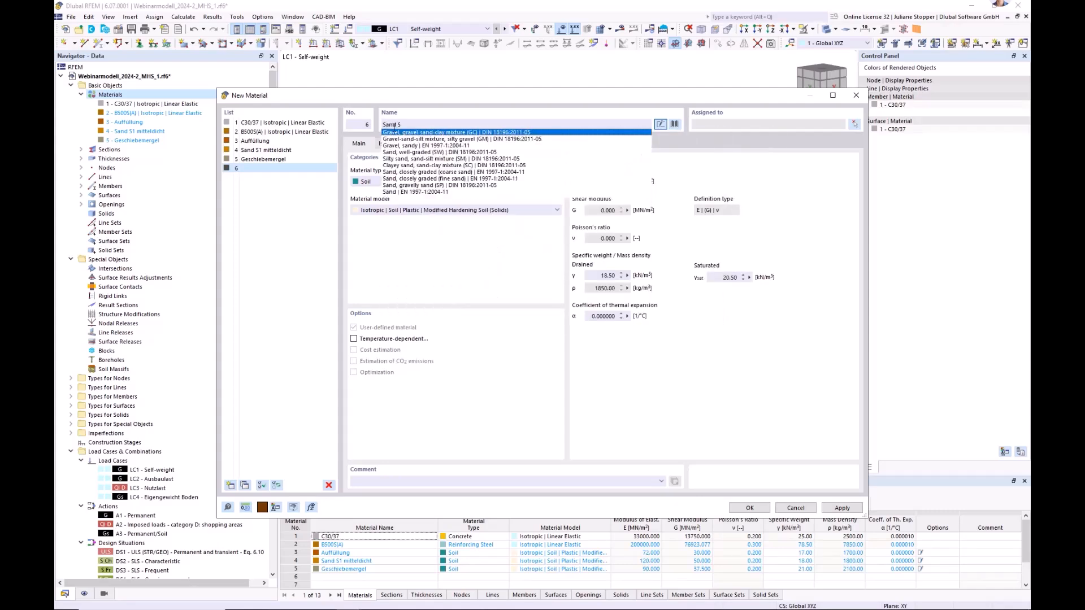
{"action": "type", "text": "2"}
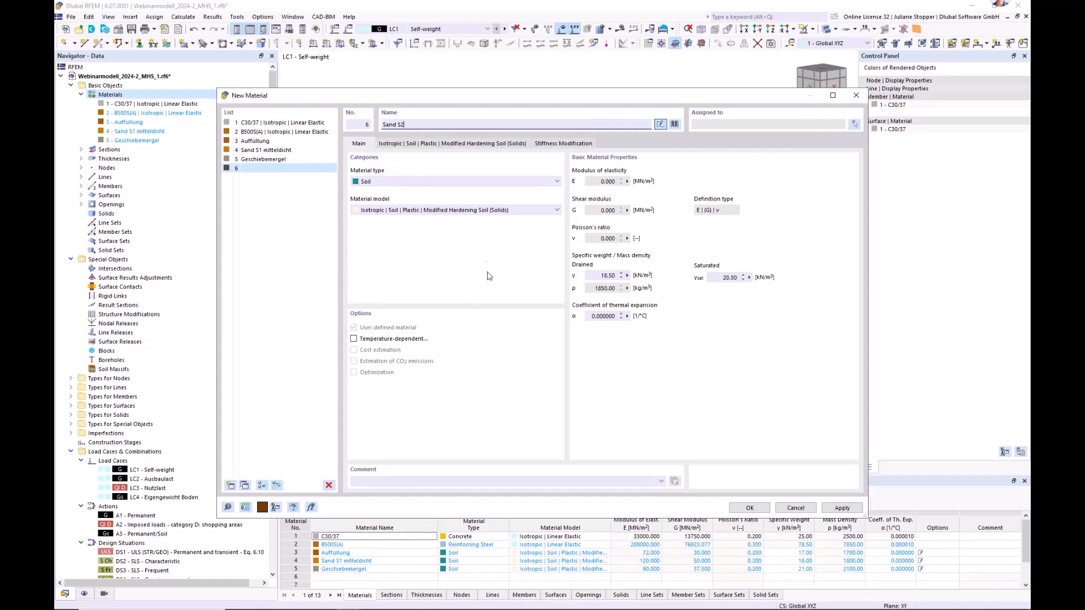
Step: Set Sand S2's strength parameters to 1 kN/m² cohesive strength, 35° internal friction angle and 5° dilation angle
{"action": "left_click", "coordinate": [426, 143]}
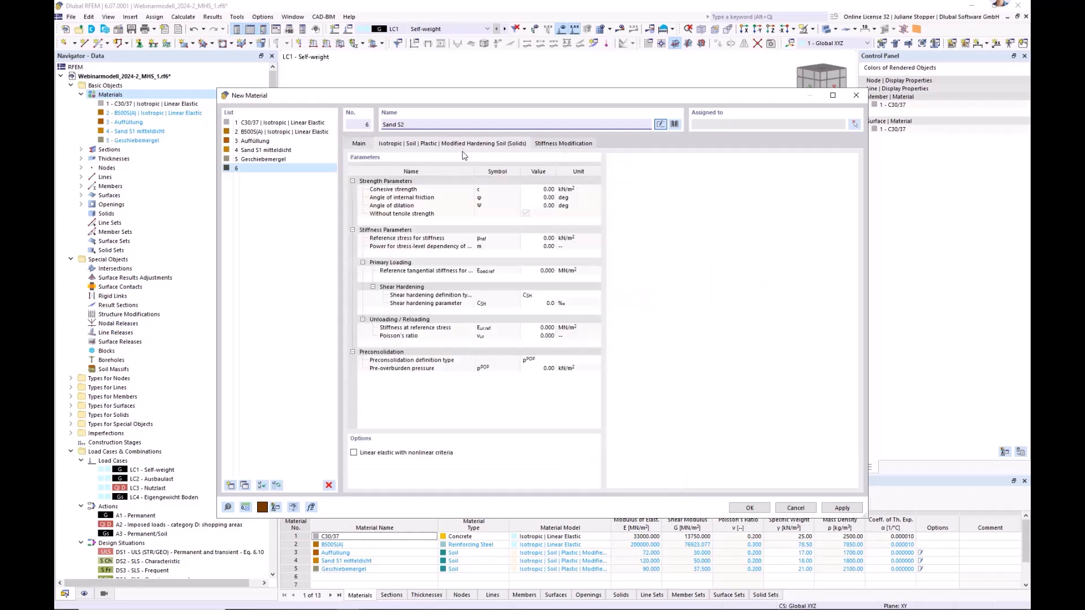
{"action": "left_click", "coordinate": [543, 190]}
{"action": "type", "text": "1"}
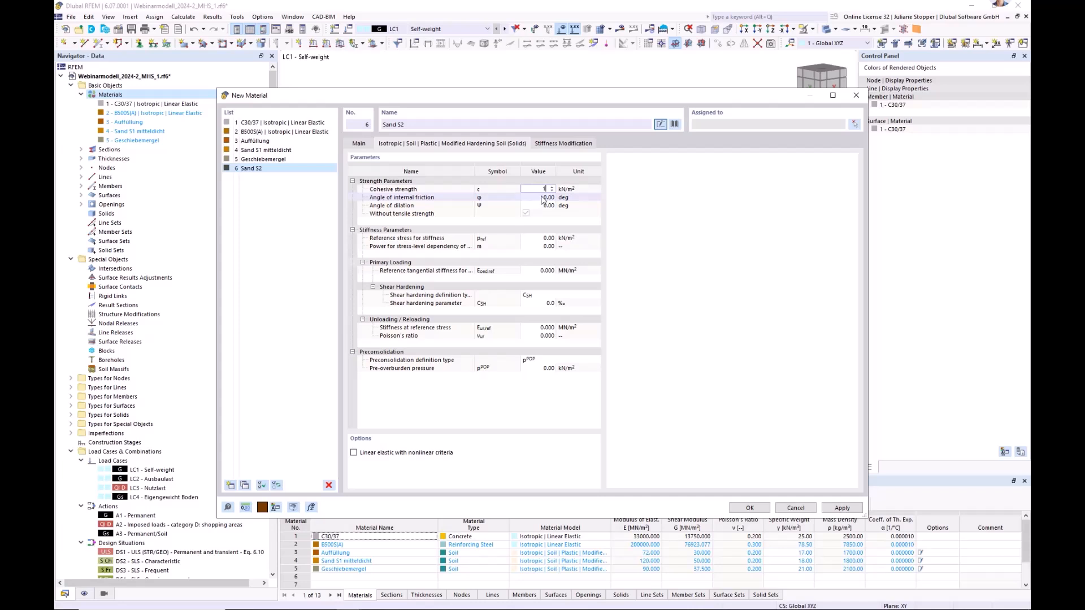
{"action": "left_click", "coordinate": [543, 198]}
{"action": "type", "text": "3"}
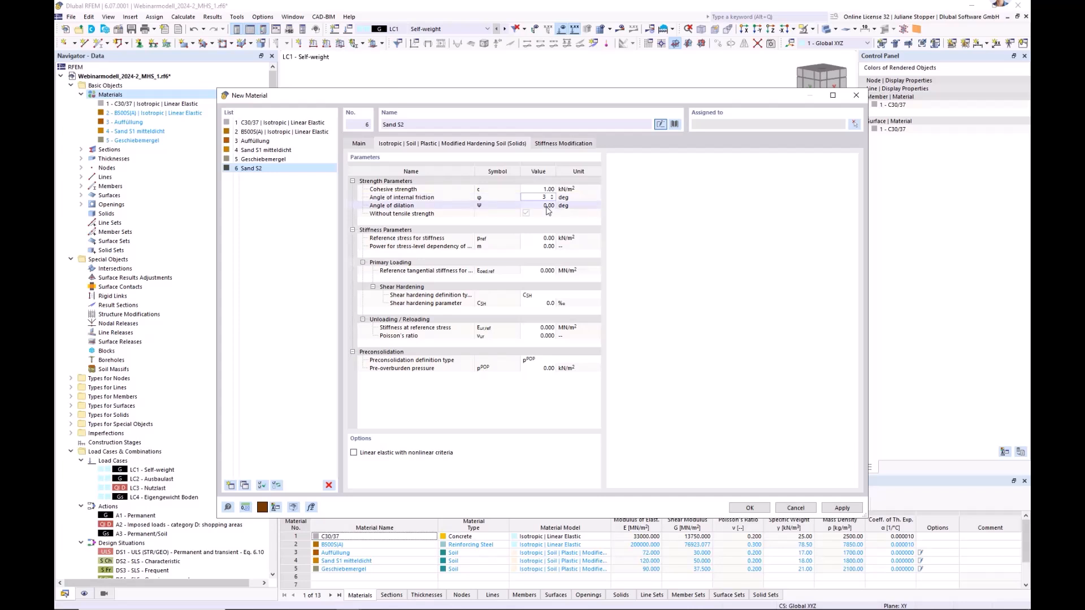
{"action": "type", "text": "5"}
{"action": "key", "text": "Tab"}
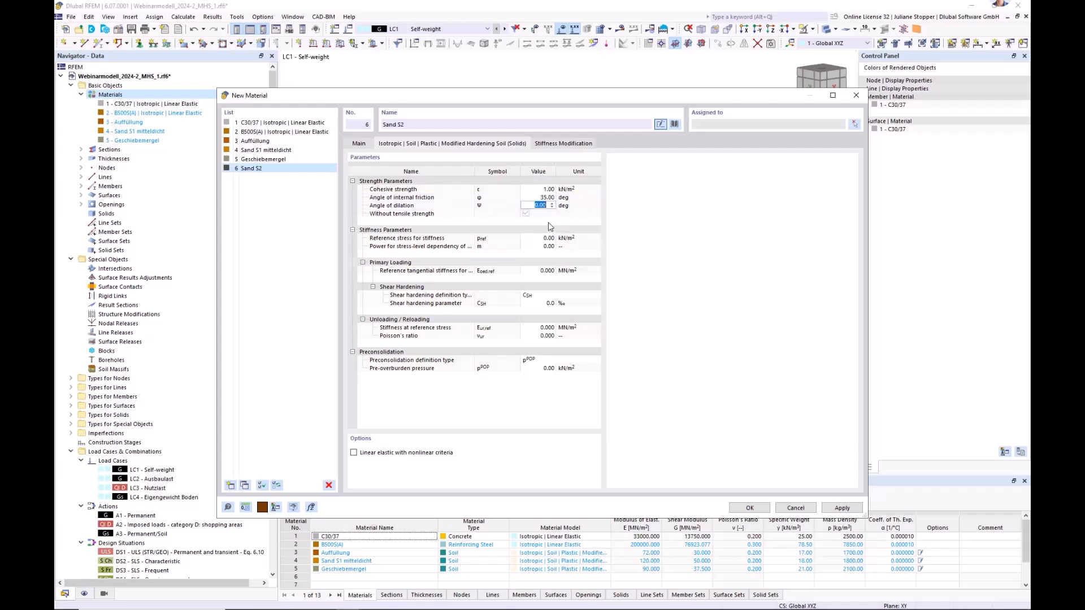
{"action": "type", "text": "5"}
{"action": "key", "text": "Tab"}
Step: Set Sand S2's reference stress for stiffness to 100 kN/m² and the stress-level dependency power m to 0.5
{"action": "key", "text": "Tab"}
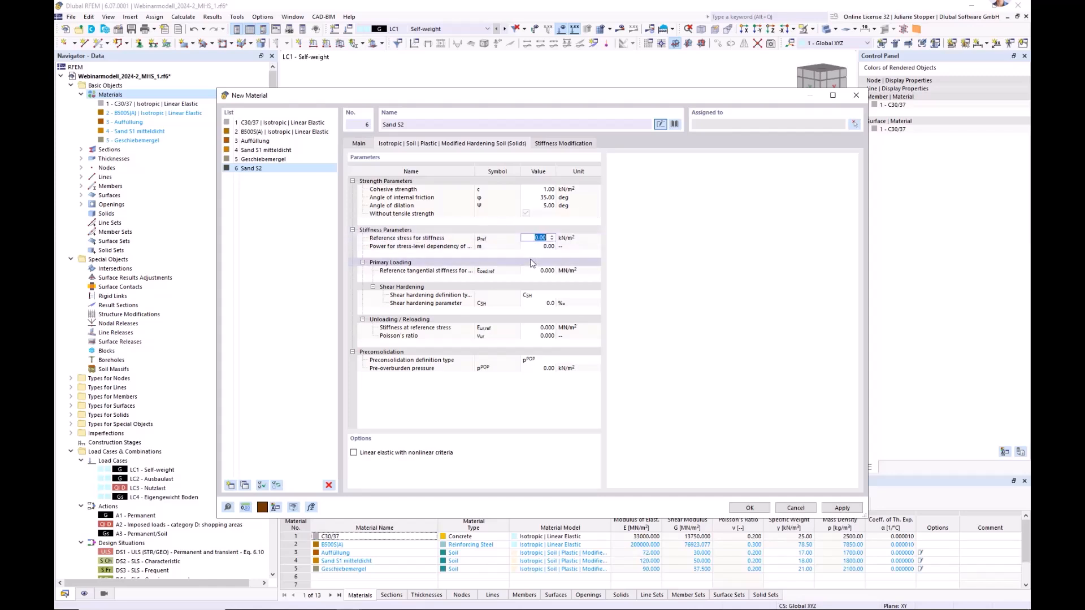
{"action": "type", "text": "10"}
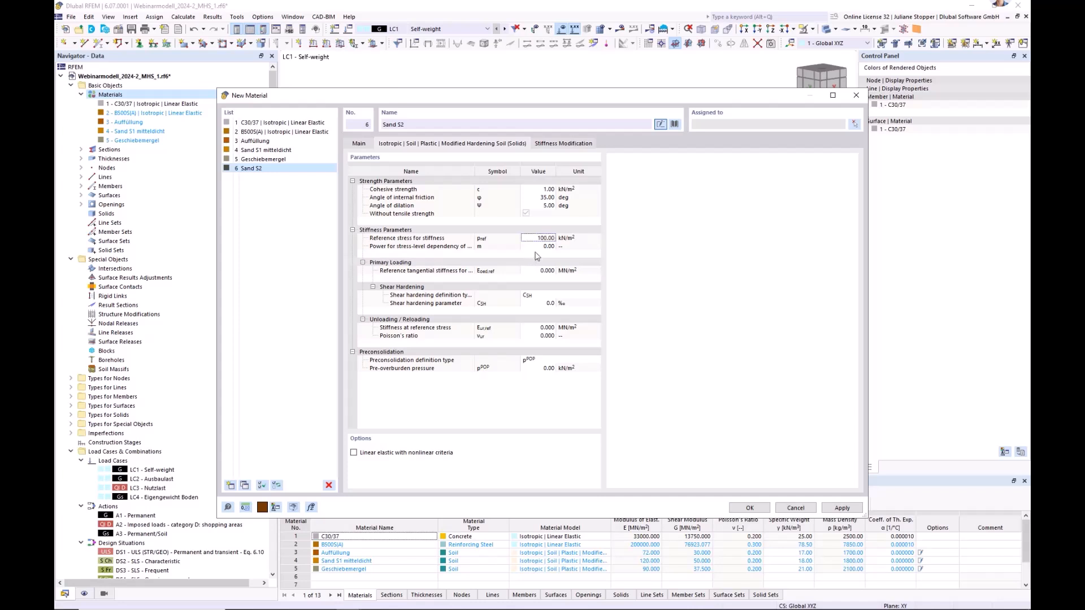
{"action": "left_click", "coordinate": [538, 249]}
{"action": "left_click", "coordinate": [538, 247]}
{"action": "type", "text": "0,5"}
{"action": "key", "text": "Return"}
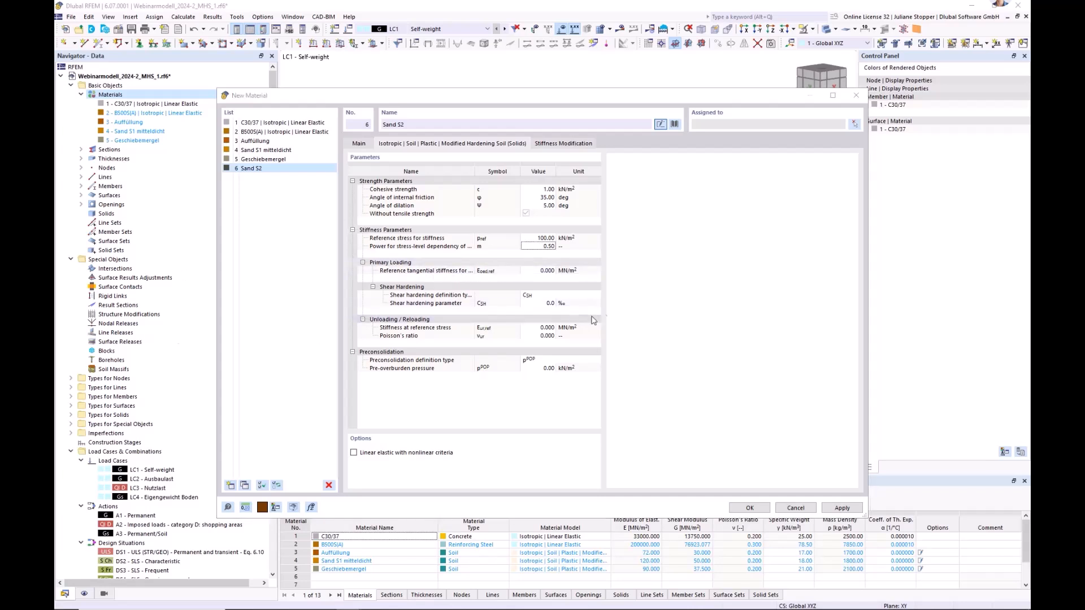
Step: Set the primary loading reference tangential stiffness to 58 MN/m² and the shear hardening parameter to 0.6 ‰
{"action": "left_click", "coordinate": [546, 274]}
{"action": "left_click", "coordinate": [542, 272]}
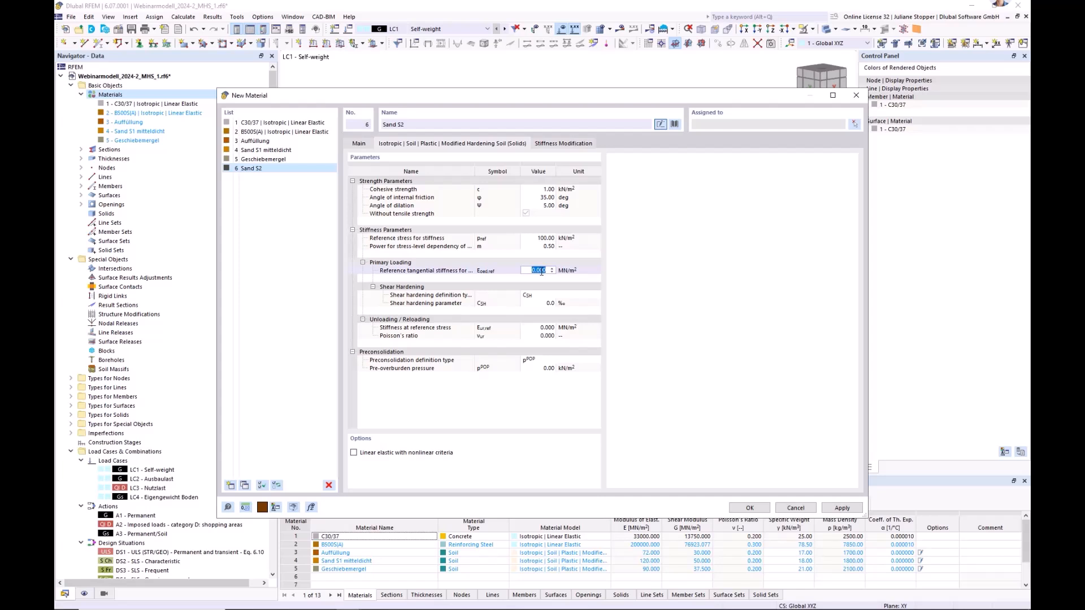
{"action": "type", "text": "30"}
{"action": "key", "text": "Return"}
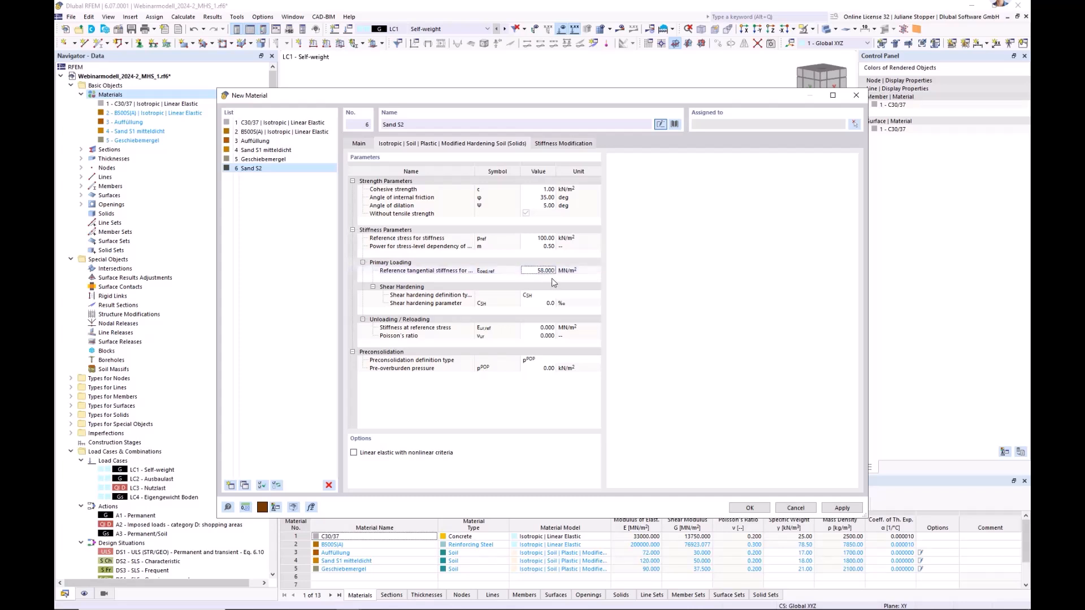
{"action": "left_click", "coordinate": [541, 306]}
{"action": "left_click", "coordinate": [541, 305]}
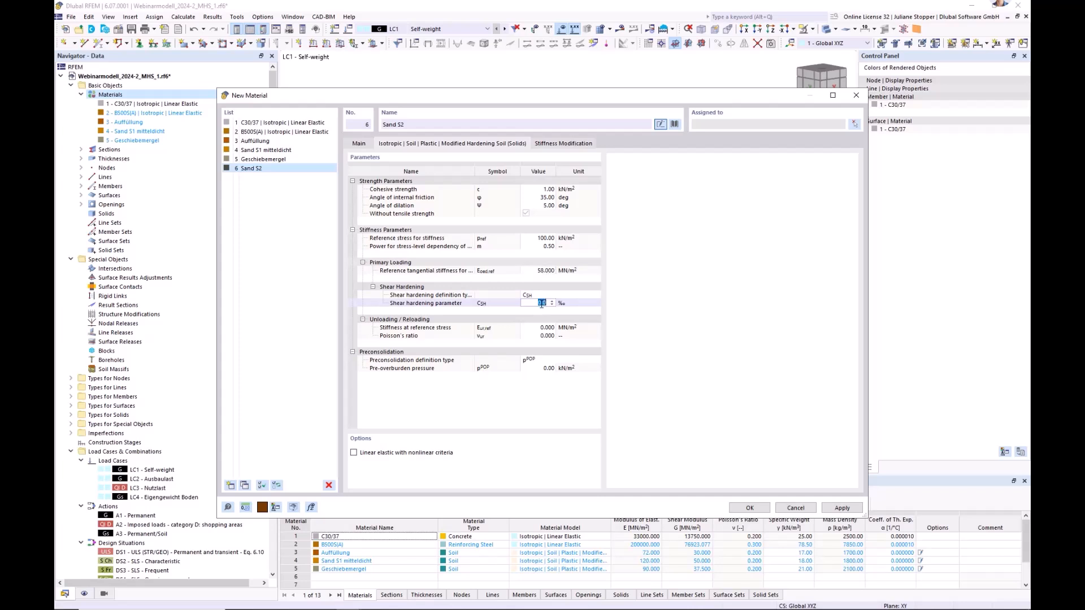
{"action": "type", "text": "1"}
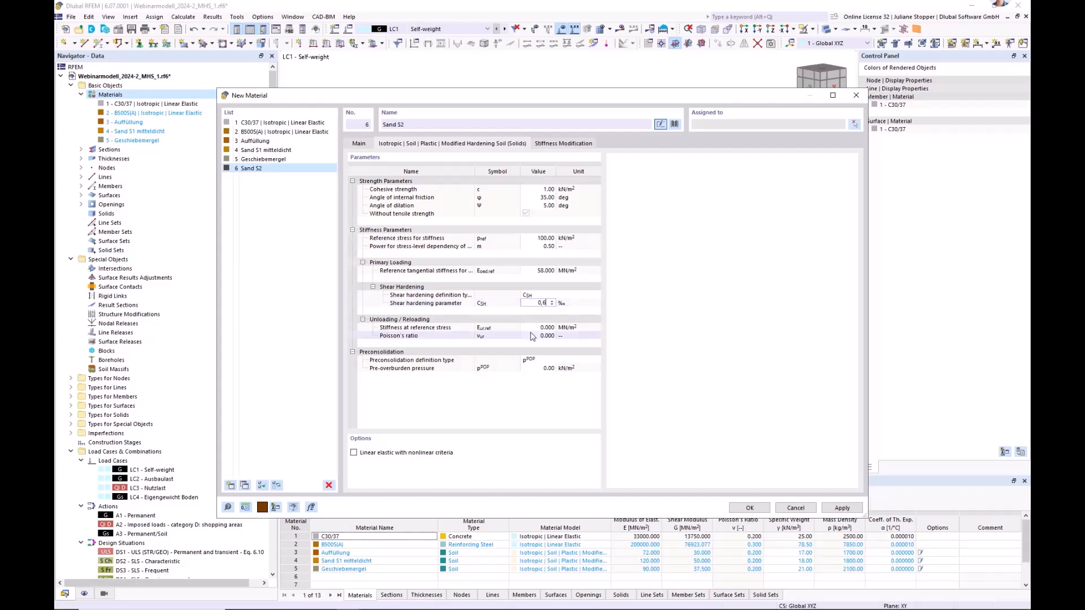
Step: Set the unloading/reloading stiffness at reference stress to 174 MN/m² and its Poisson's ratio to 0.2
{"action": "left_click", "coordinate": [542, 328]}
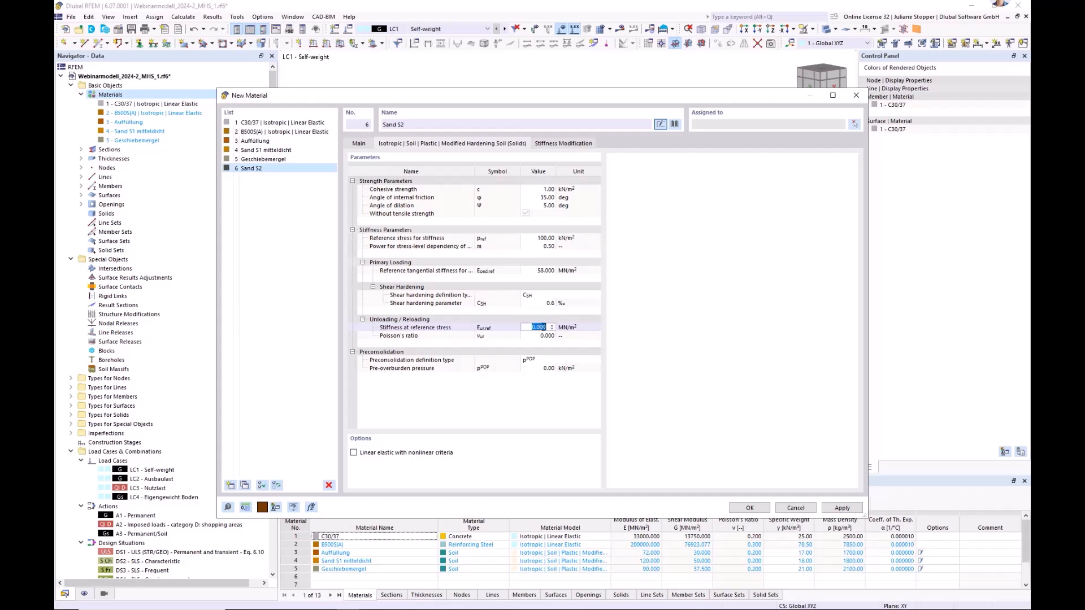
{"action": "key", "text": "BackSpace"}
{"action": "type", "text": "174"}
{"action": "left_click", "coordinate": [545, 338]}
{"action": "type", "text": "0."}
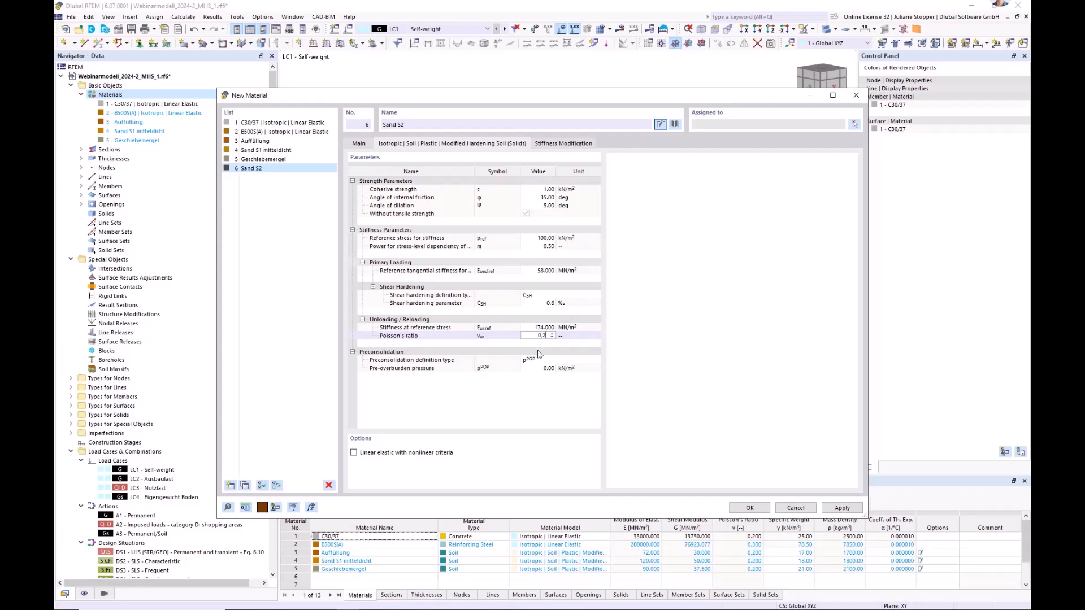
{"action": "key", "text": "Return"}
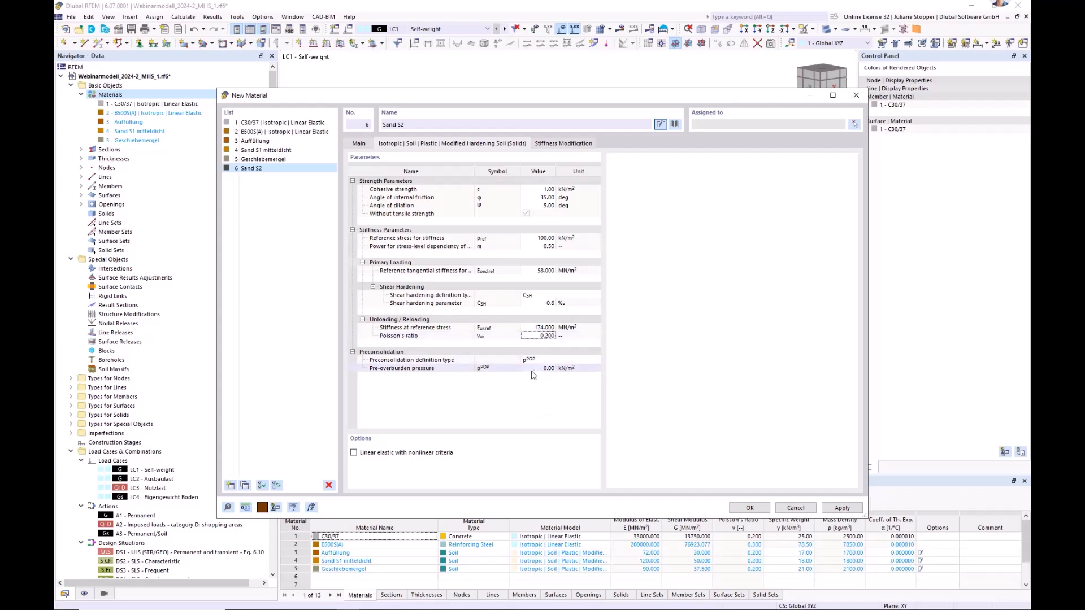
Step: Set the preconsolidation pre-overburden pressure to 5 kN/m² and save the Sand S2 material
{"action": "left_click", "coordinate": [540, 368]}
{"action": "type", "text": "5"}
{"action": "key", "text": "Return"}
{"action": "left_click", "coordinate": [750, 508]}
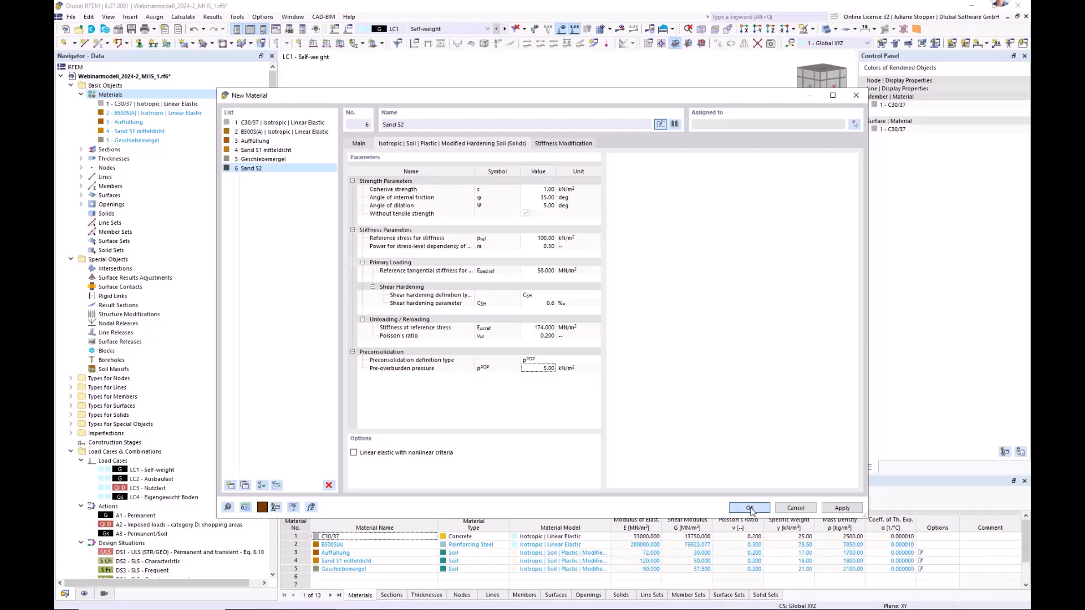
Step: Collapse the materials list and the Load Cases & Combinations branch in the navigator
{"action": "left_click", "coordinate": [122, 151]}
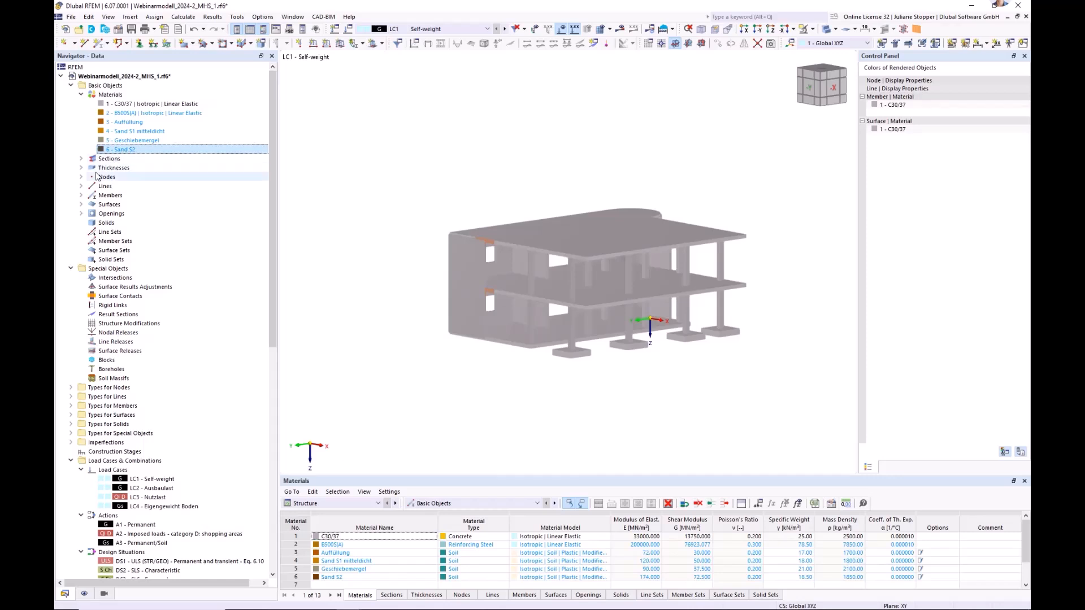
{"action": "left_click", "coordinate": [112, 87]}
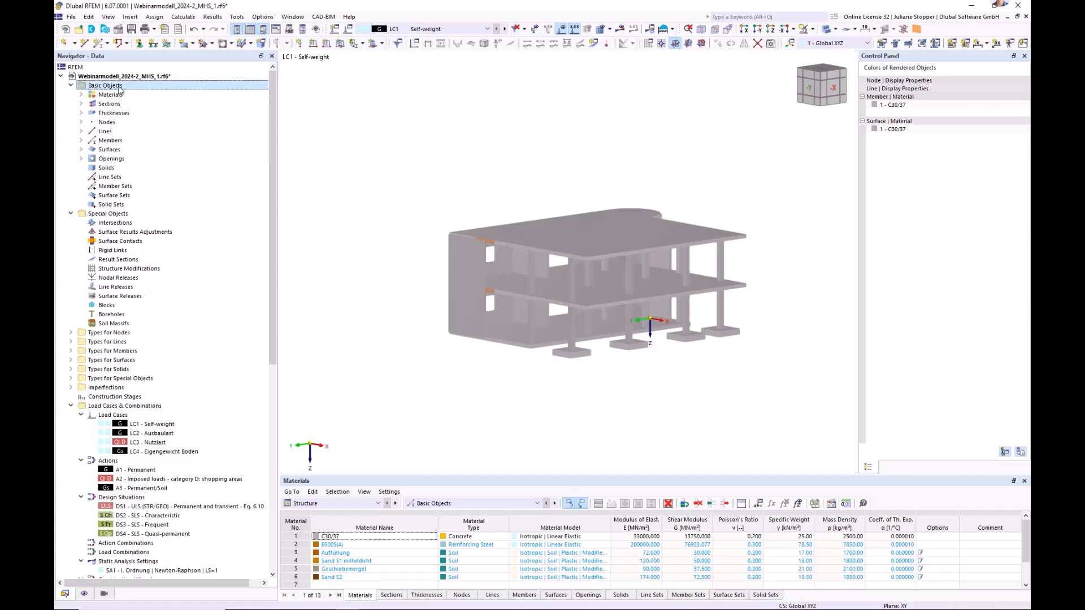
{"action": "left_click", "coordinate": [81, 150]}
{"action": "left_click", "coordinate": [81, 149]}
{"action": "left_click", "coordinate": [102, 215]}
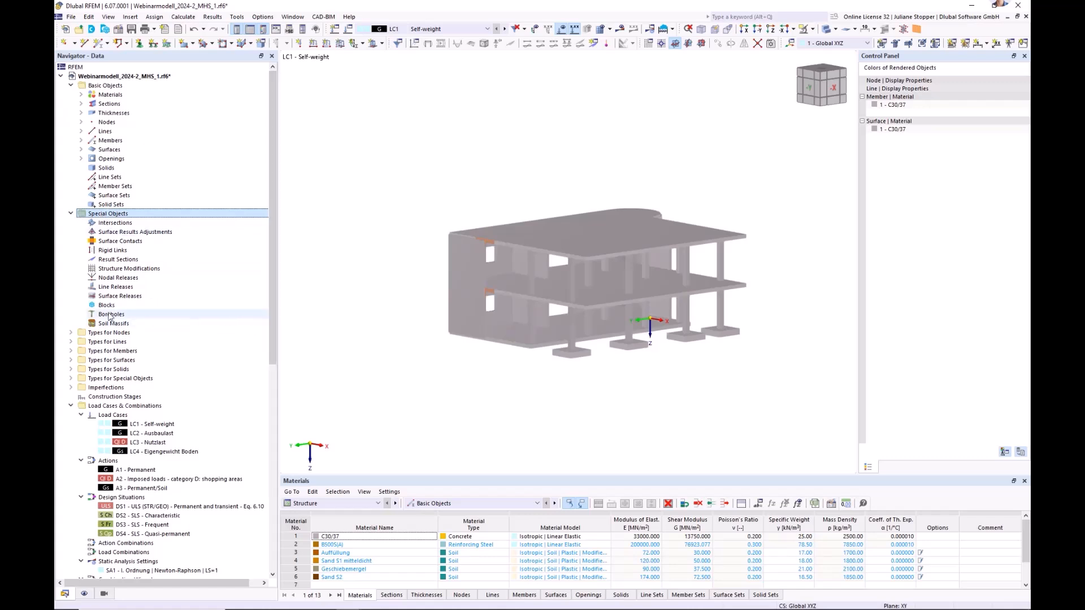
{"action": "left_click", "coordinate": [71, 406]}
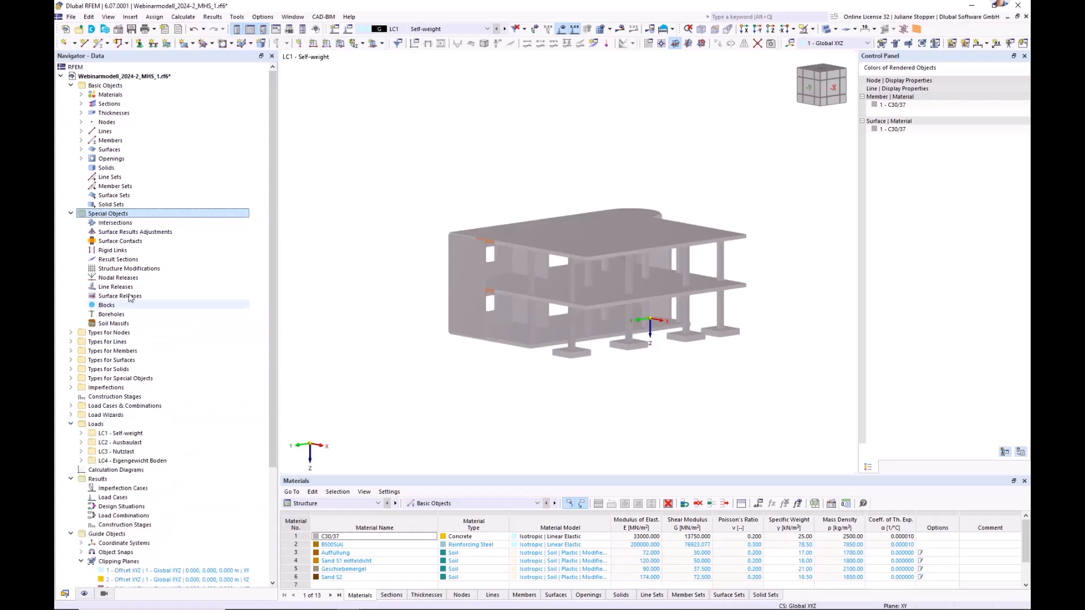
Step: Create a new borehole at the origin with the groundwater ordinate enabled at Z = 3.9 m
{"action": "right_click", "coordinate": [107, 317]}
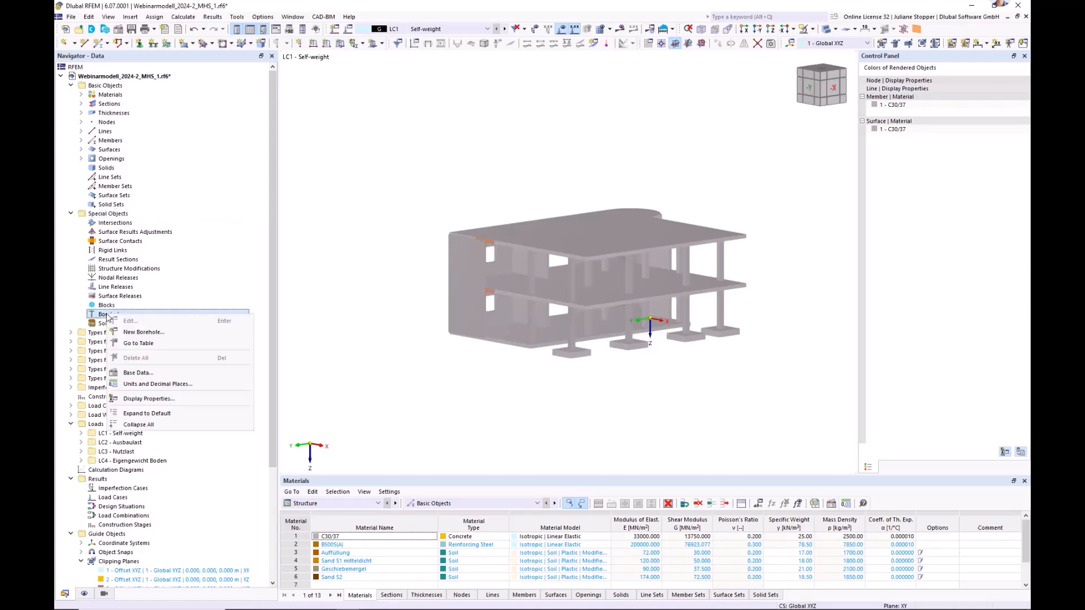
{"action": "left_click", "coordinate": [138, 332]}
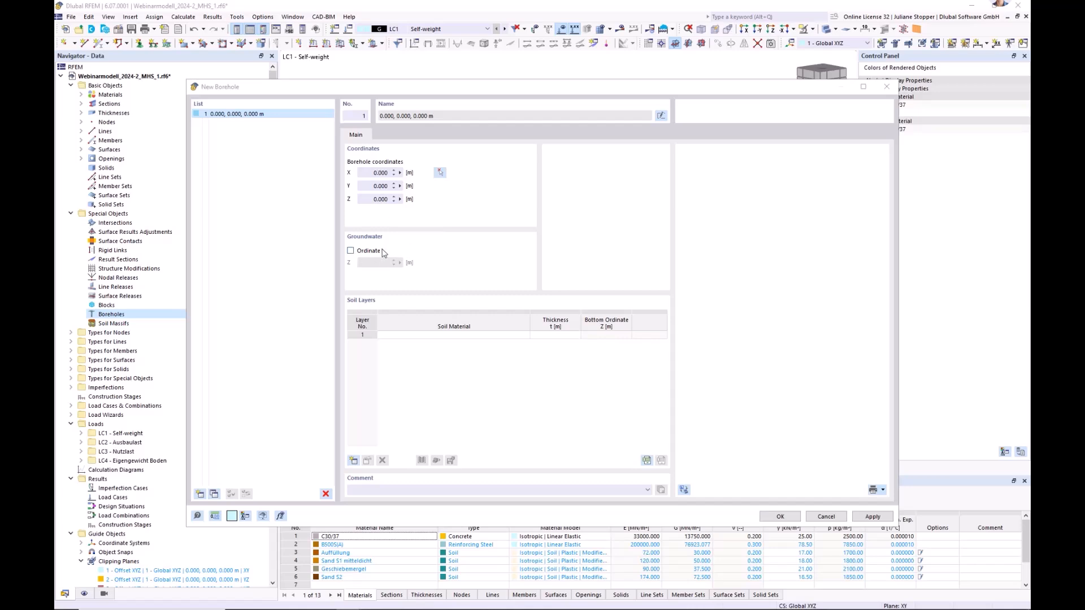
{"action": "left_click", "coordinate": [350, 251]}
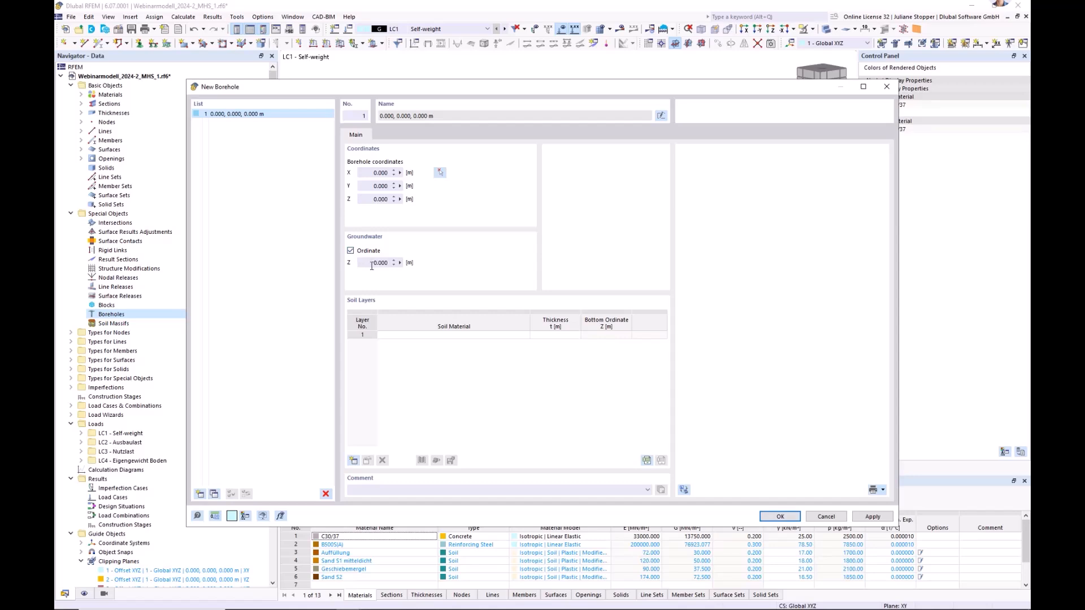
{"action": "type", "text": "3"}
{"action": "left_click", "coordinate": [453, 380]}
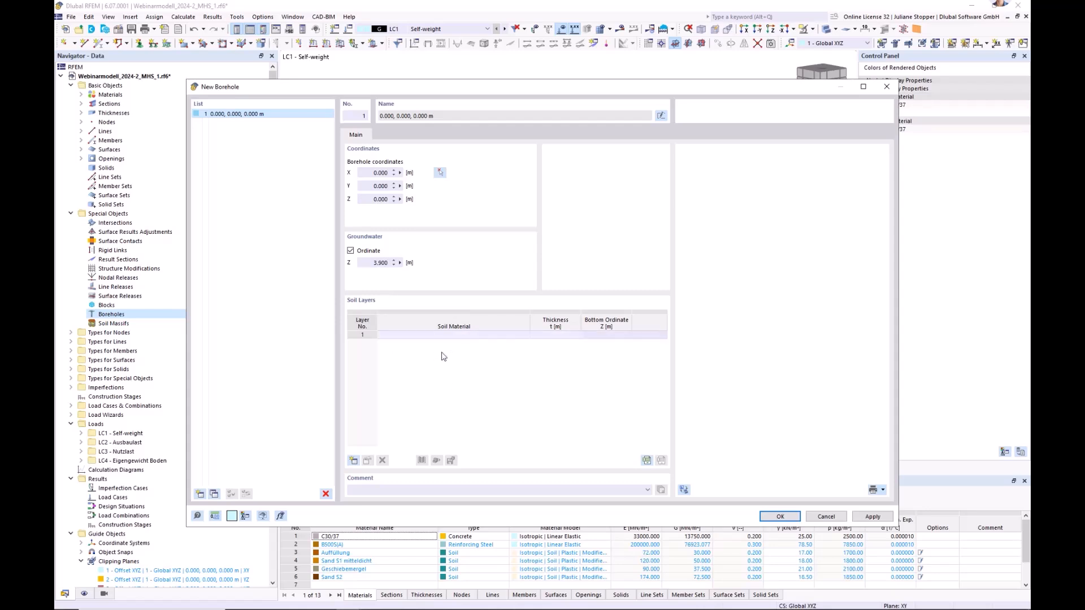
Step: Assign the soil materials Auffüllung to borehole layer 1 and Sand S1 mitteldicht to layer 2
{"action": "left_click", "coordinate": [473, 337]}
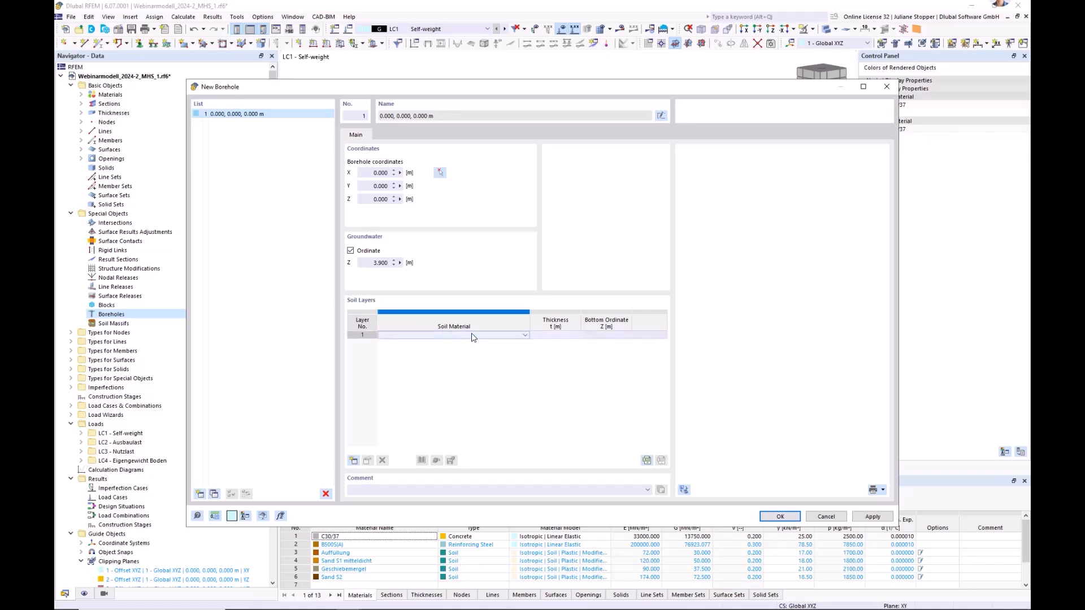
{"action": "left_click", "coordinate": [525, 336]}
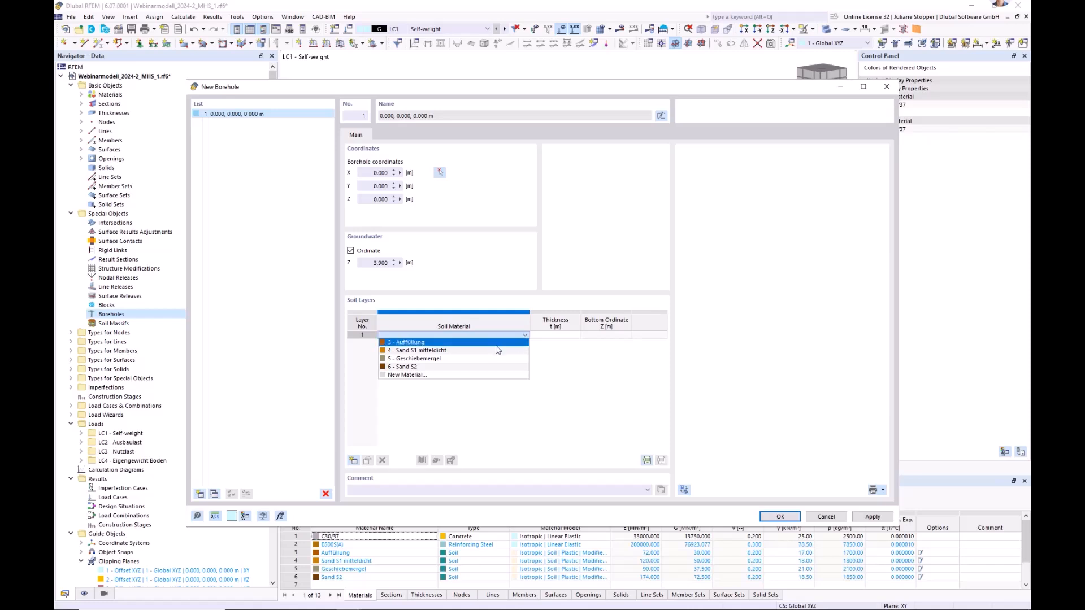
{"action": "left_click", "coordinate": [498, 343]}
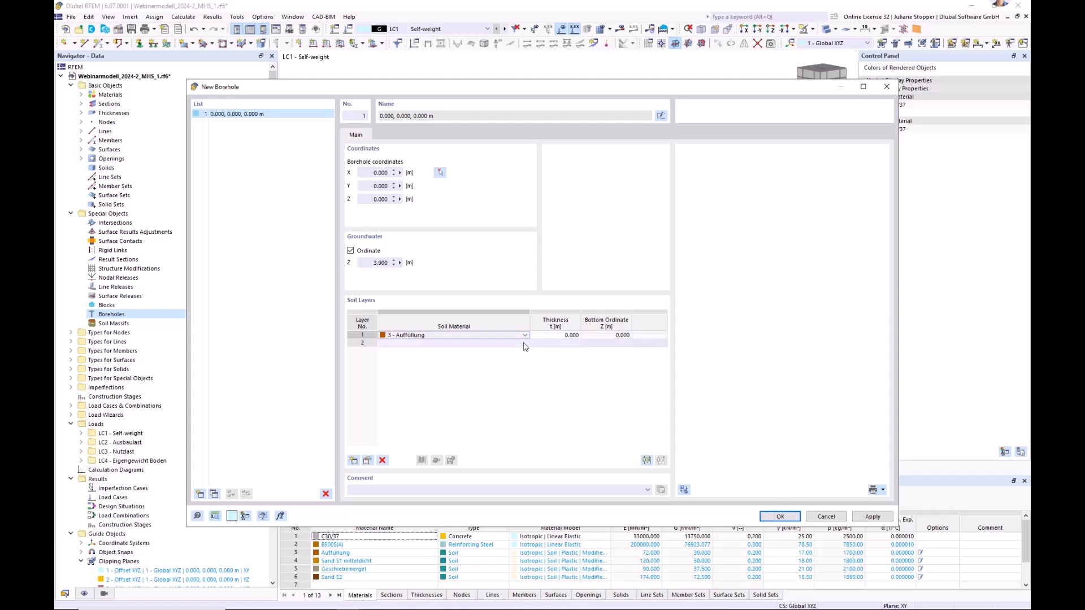
{"action": "left_click", "coordinate": [525, 343]}
{"action": "left_click", "coordinate": [526, 344]}
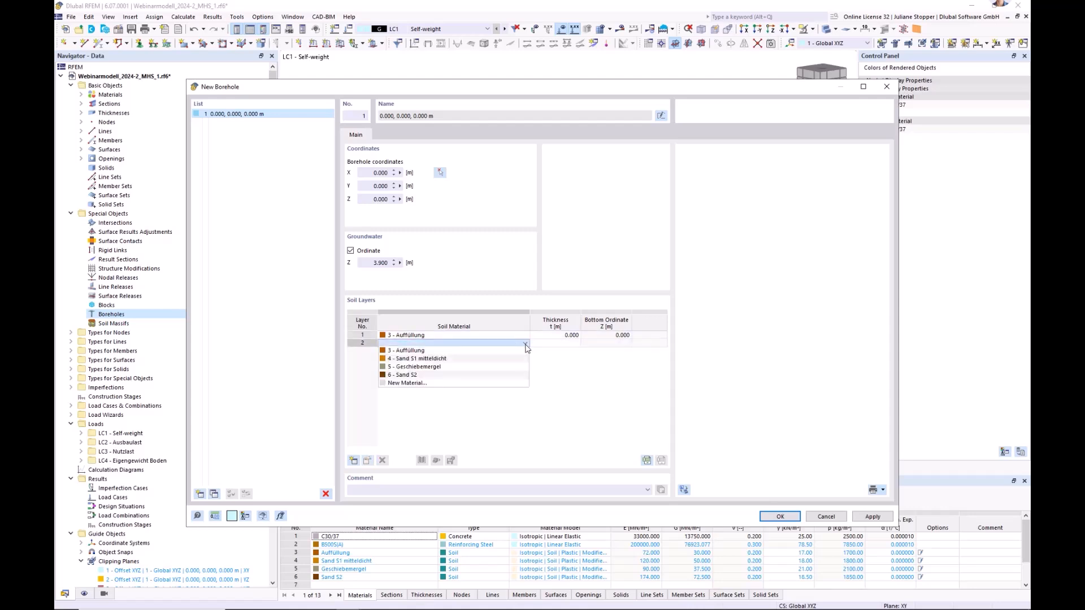
{"action": "left_click", "coordinate": [501, 360]}
Step: Add borehole layers 3 to 5 with the materials Sand S1 mitteldicht, Geschiebemergel and Sand S2
{"action": "left_click", "coordinate": [525, 351]}
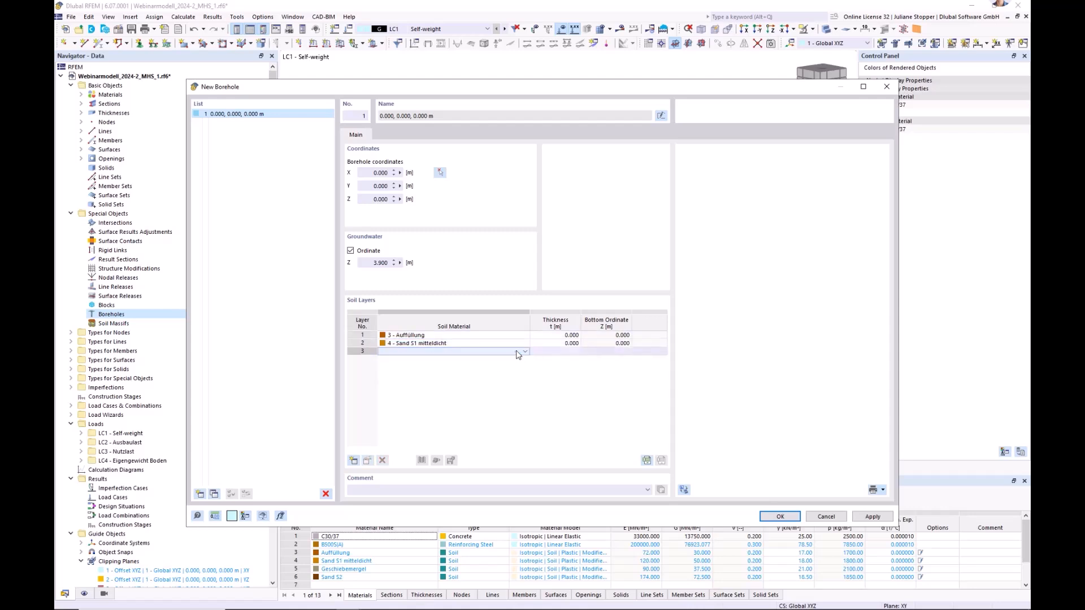
{"action": "left_click", "coordinate": [526, 351]}
{"action": "left_click", "coordinate": [514, 367]}
{"action": "left_click", "coordinate": [527, 360]}
{"action": "left_click", "coordinate": [526, 360]}
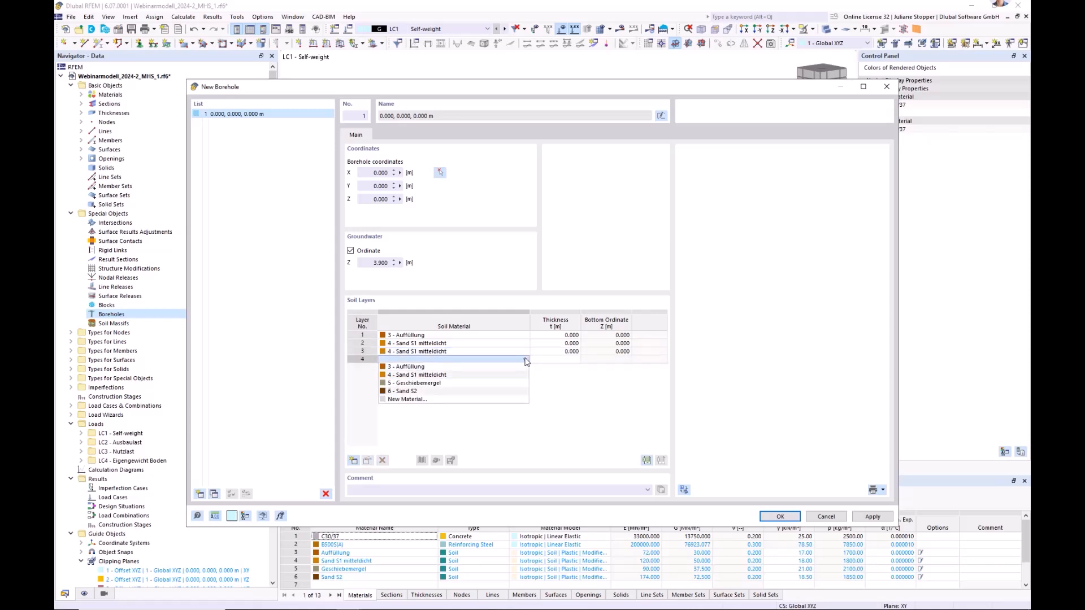
{"action": "left_click", "coordinate": [450, 386]}
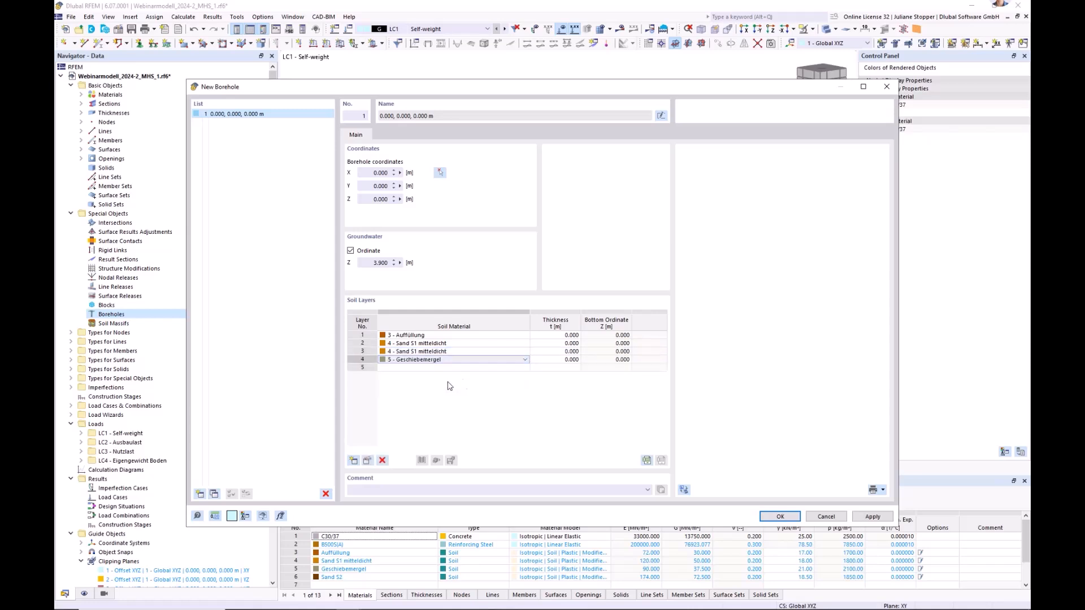
{"action": "left_click", "coordinate": [512, 370]}
{"action": "left_click", "coordinate": [525, 367]}
{"action": "left_click", "coordinate": [496, 400]}
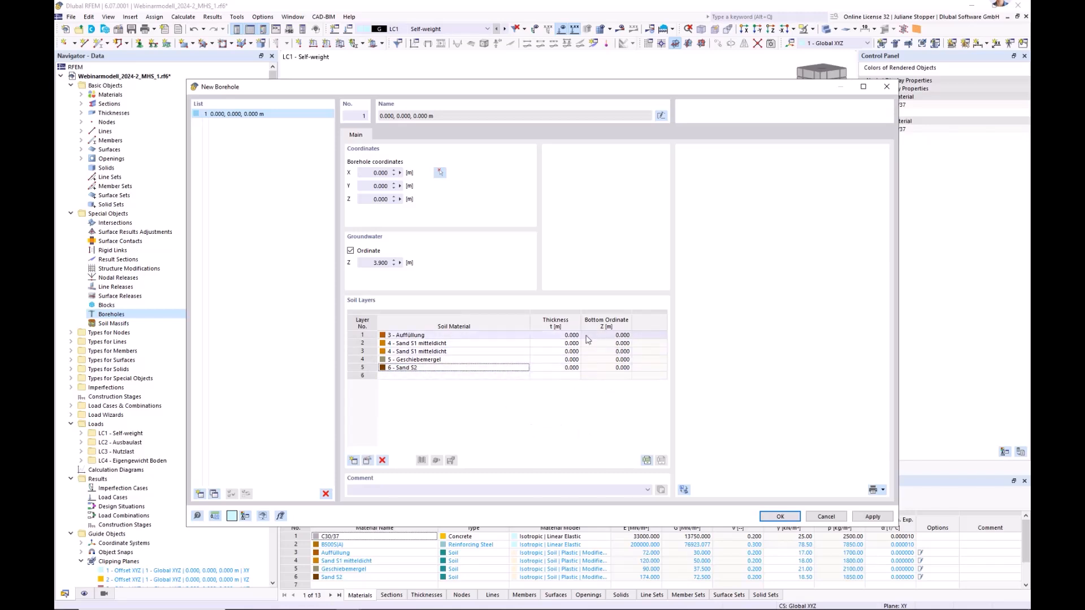
Step: Set the thicknesses of borehole layers 1 to 3 to 4.8 m, 3.5 m and 4 m
{"action": "double_click", "coordinate": [562, 336]}
{"action": "key", "text": "BackSpace"}
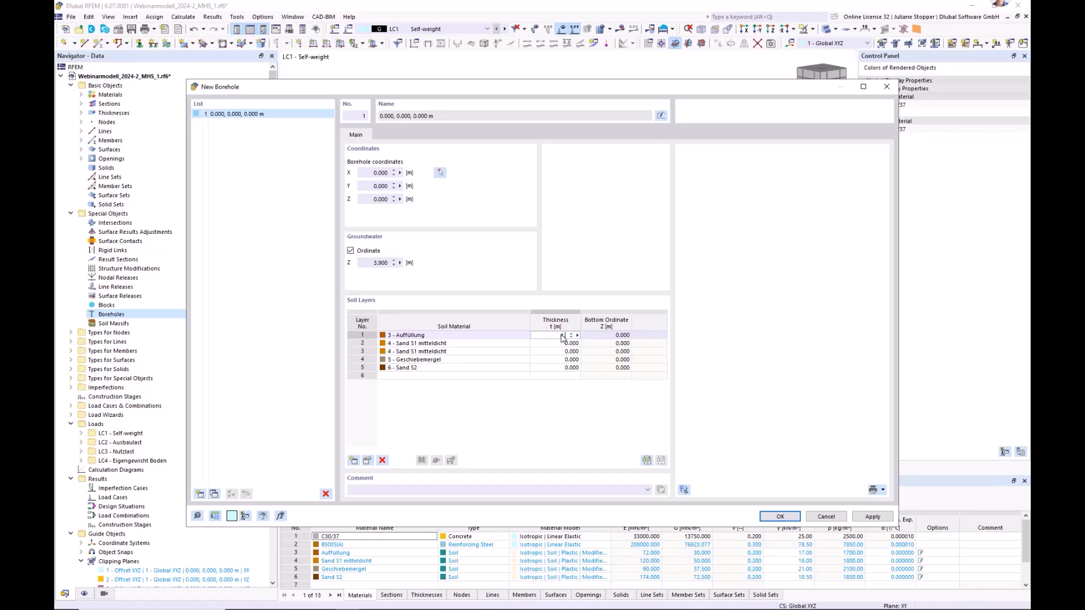
{"action": "double_click", "coordinate": [560, 344]}
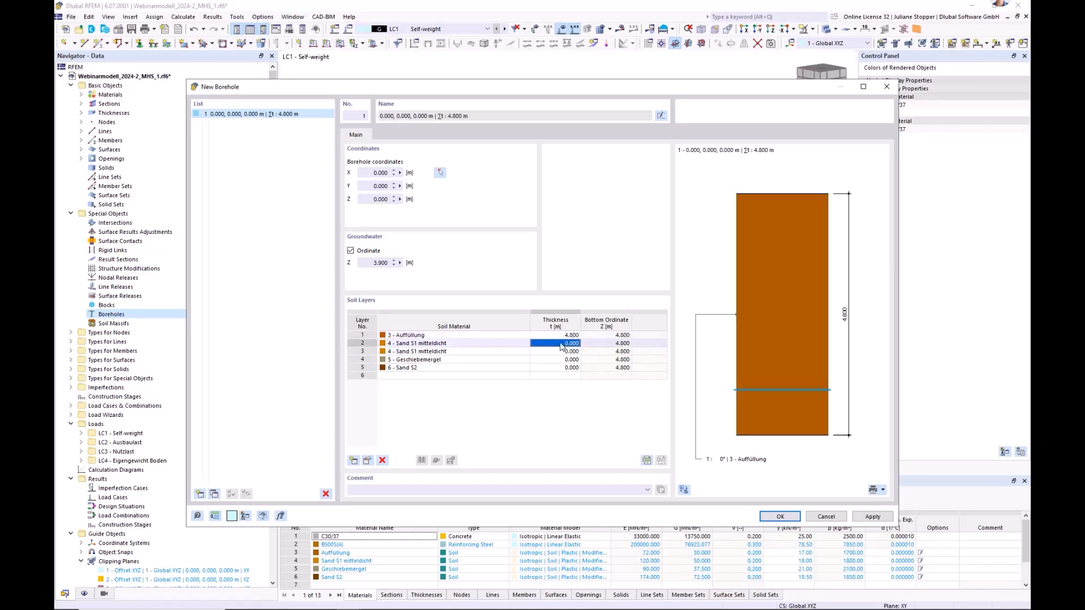
{"action": "key", "text": "BackSpace"}
{"action": "double_click", "coordinate": [560, 351]}
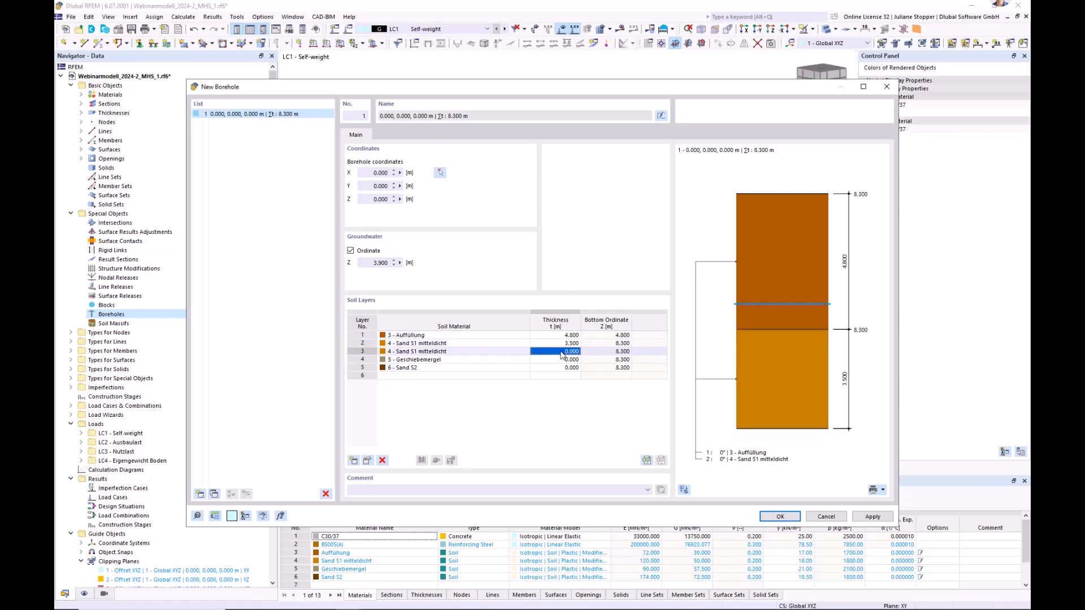
{"action": "type", "text": "4"}
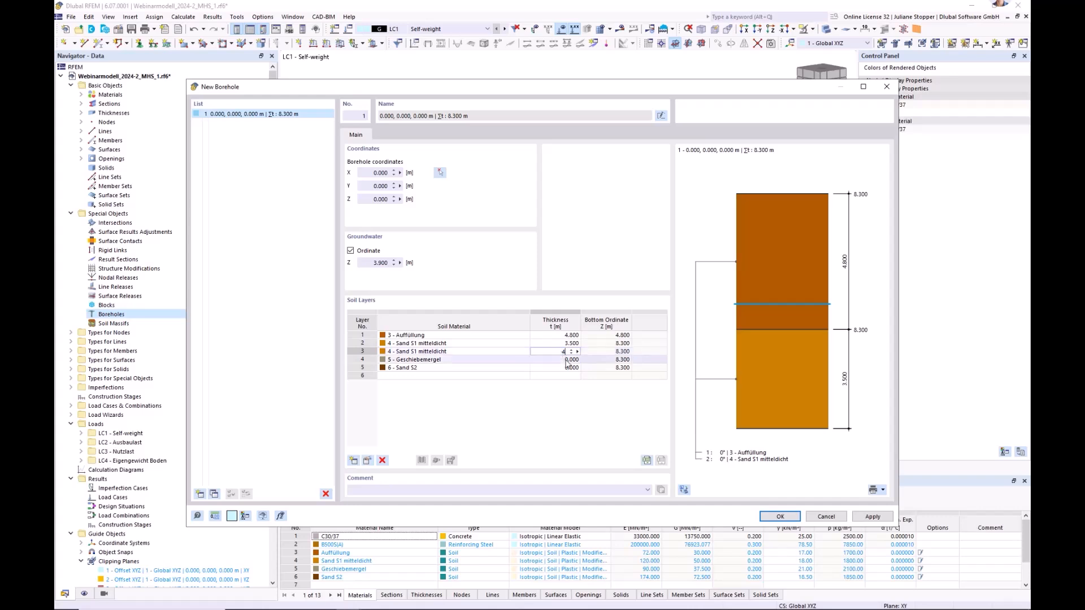
Step: Set the Geschiebemergel layer to 3 m and the Sand S2 layer to 15 m thickness, and save the borehole
{"action": "double_click", "coordinate": [565, 360]}
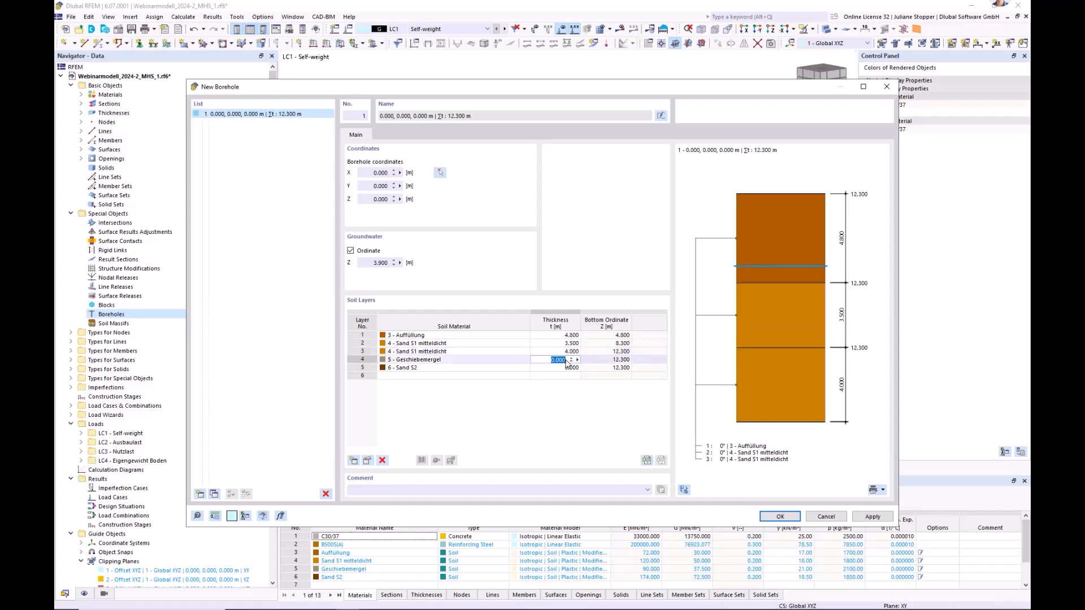
{"action": "type", "text": "3"}
{"action": "double_click", "coordinate": [560, 368]}
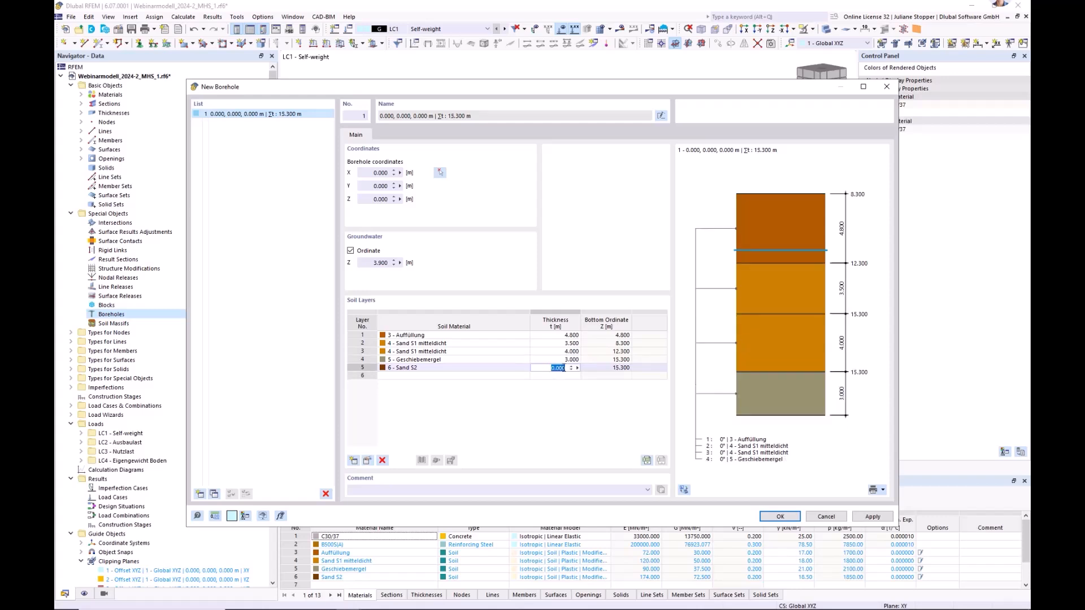
{"action": "type", "text": "15"}
{"action": "key", "text": "Return"}
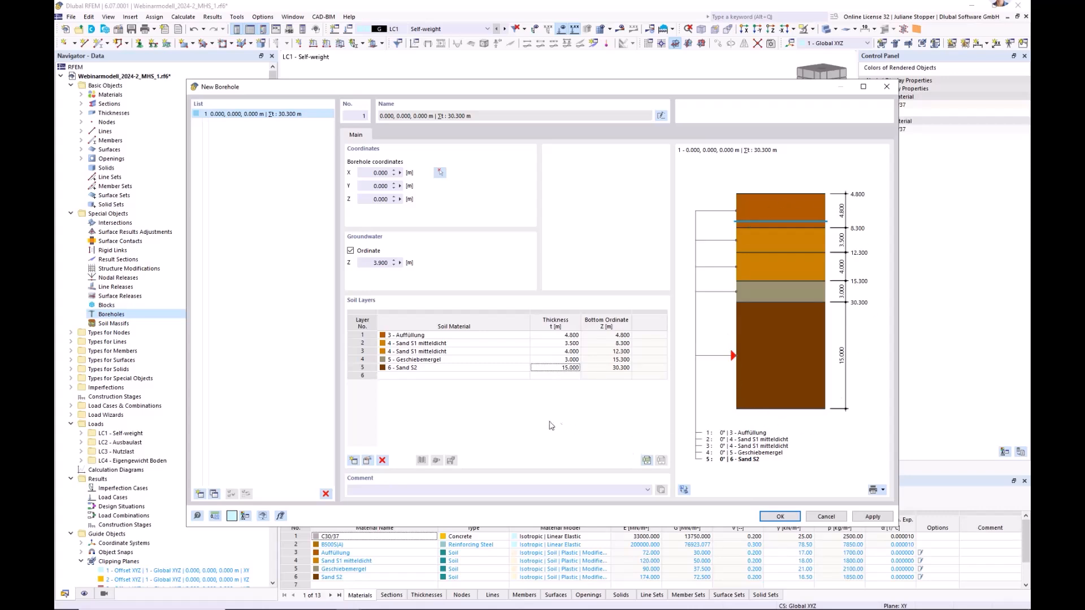
{"action": "left_click", "coordinate": [779, 517]}
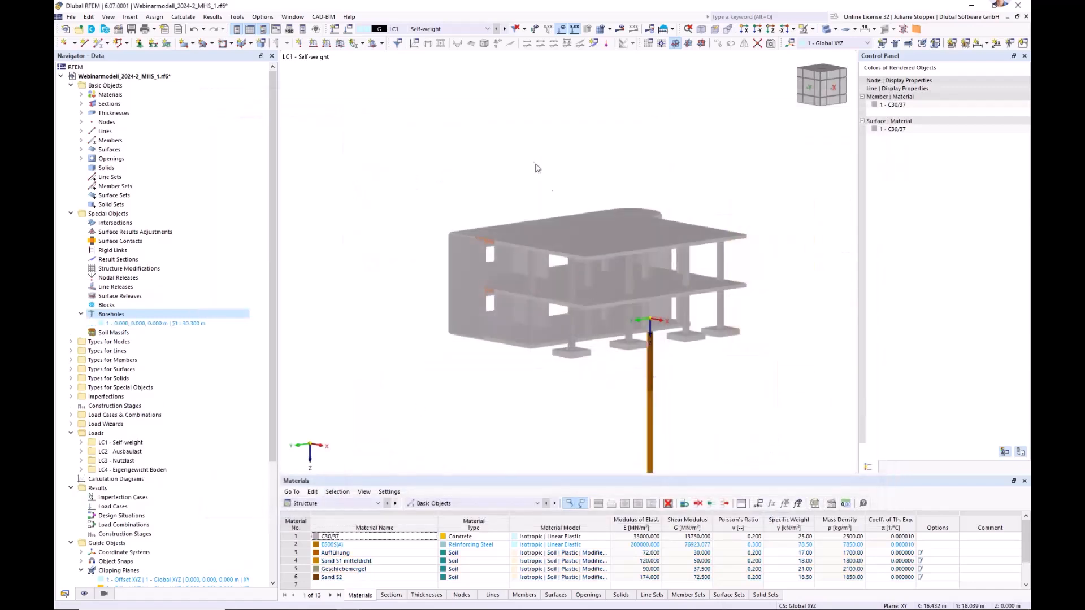
Step: Start a new soil massif of type Boreholes and assign borehole 1 to it
{"action": "scroll", "coordinate": [540, 180], "scroll_direction": "down", "scroll_amount": 3}
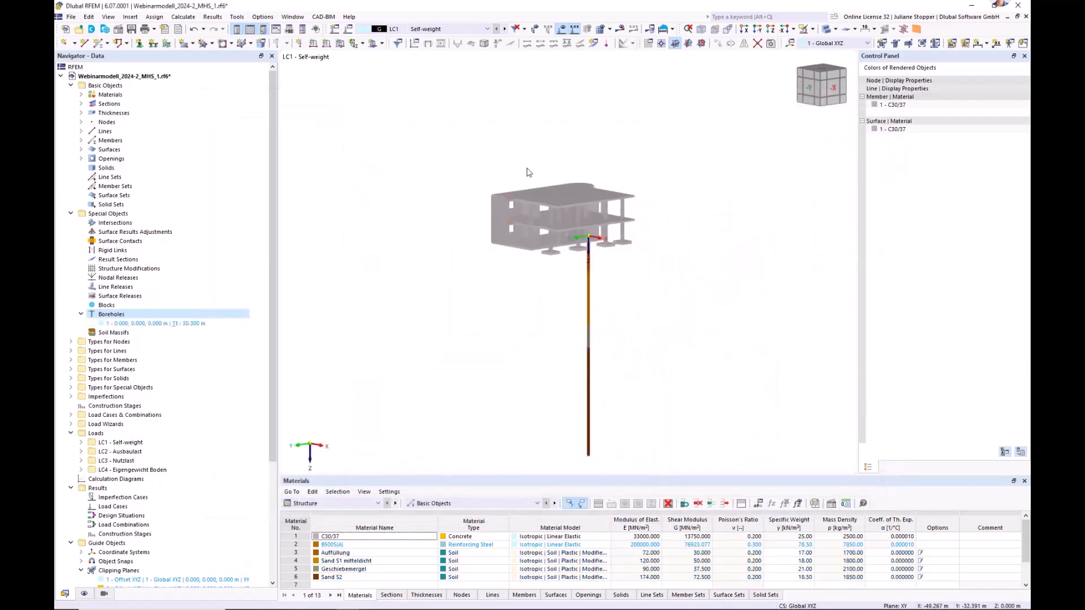
{"action": "right_click", "coordinate": [100, 333]}
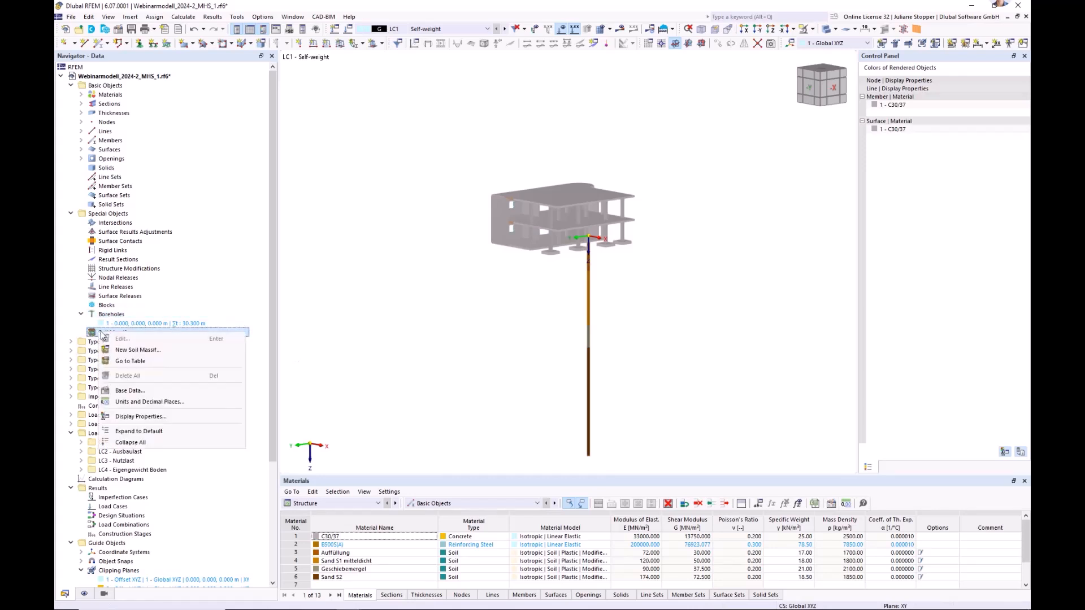
{"action": "left_click", "coordinate": [129, 351]}
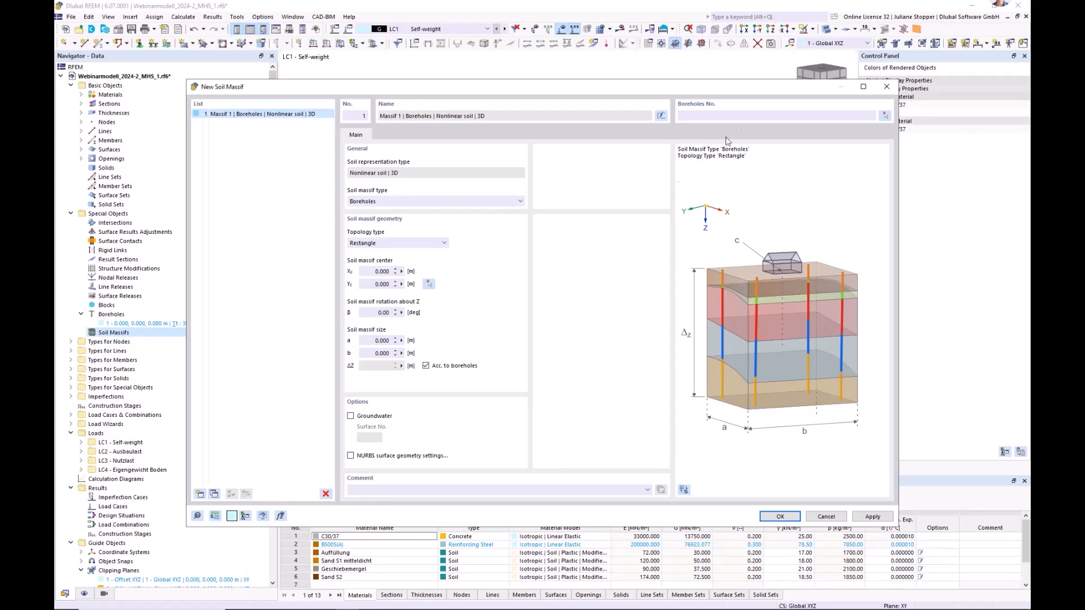
{"action": "left_click", "coordinate": [698, 118]}
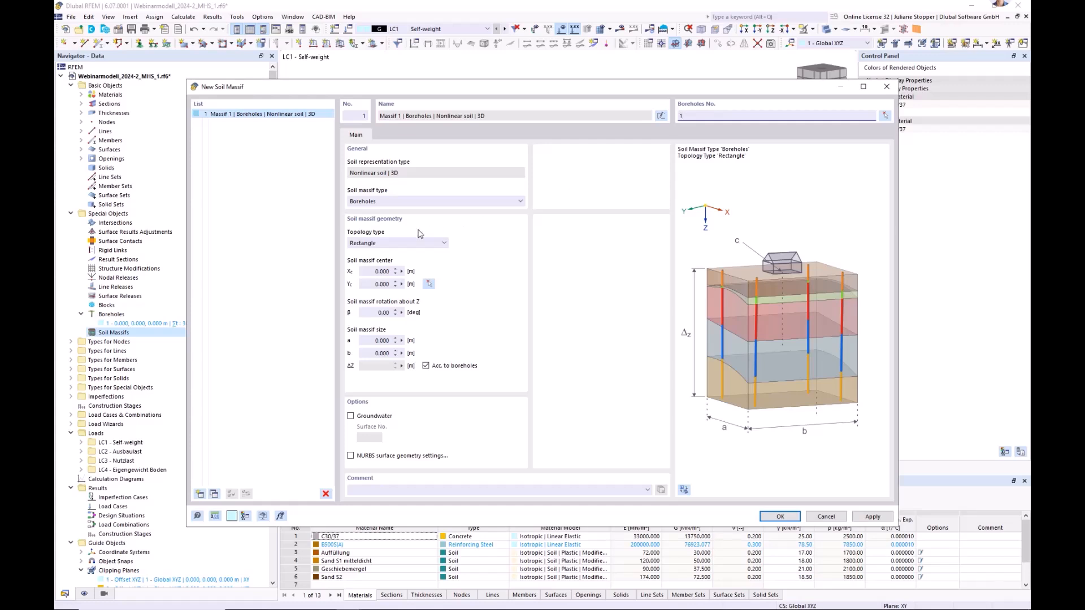
Step: Set the soil massif center to X = 6 m and Y = 8 m
{"action": "left_click", "coordinate": [372, 272]}
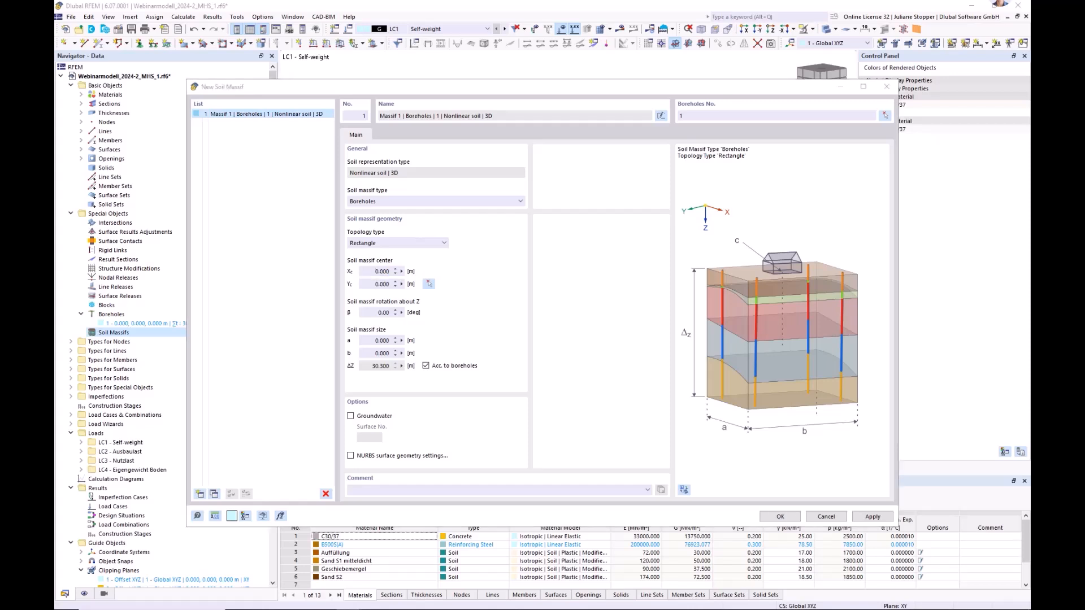
{"action": "double_click", "coordinate": [378, 272]}
{"action": "double_click", "coordinate": [370, 271]}
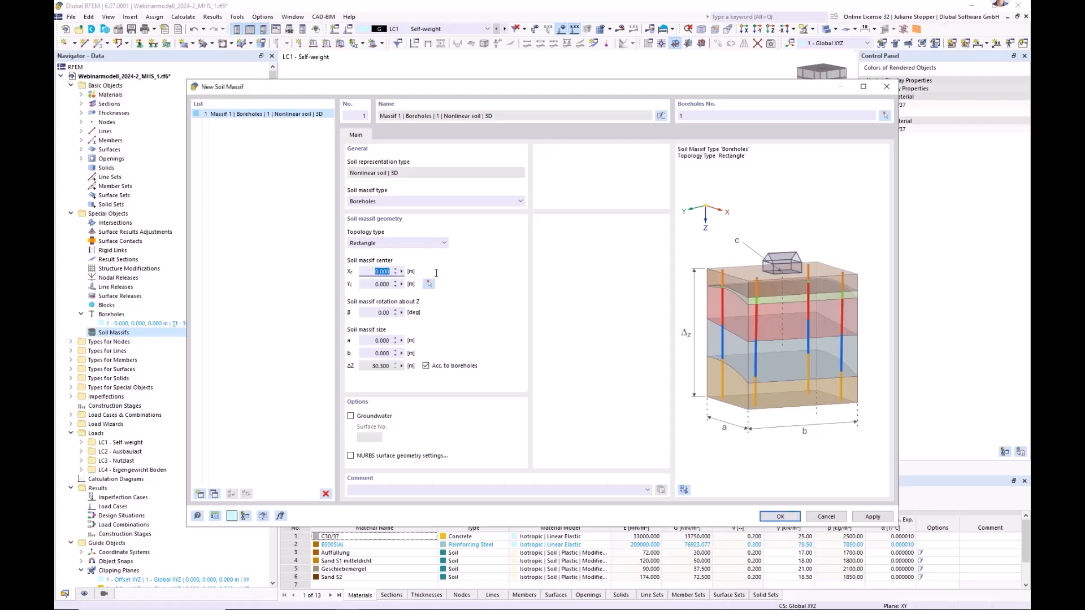
{"action": "type", "text": "6"}
{"action": "double_click", "coordinate": [370, 284]}
{"action": "type", "text": "8"}
Step: Set the soil massif size to 48 m by 48 m, enable groundwater, and create the massif
{"action": "double_click", "coordinate": [365, 340]}
{"action": "type", "text": "48"}
{"action": "key", "text": "Tab"}
{"action": "type", "text": "48"}
{"action": "left_click", "coordinate": [372, 340]}
{"action": "left_click", "coordinate": [350, 417]}
{"action": "left_click", "coordinate": [780, 516]}
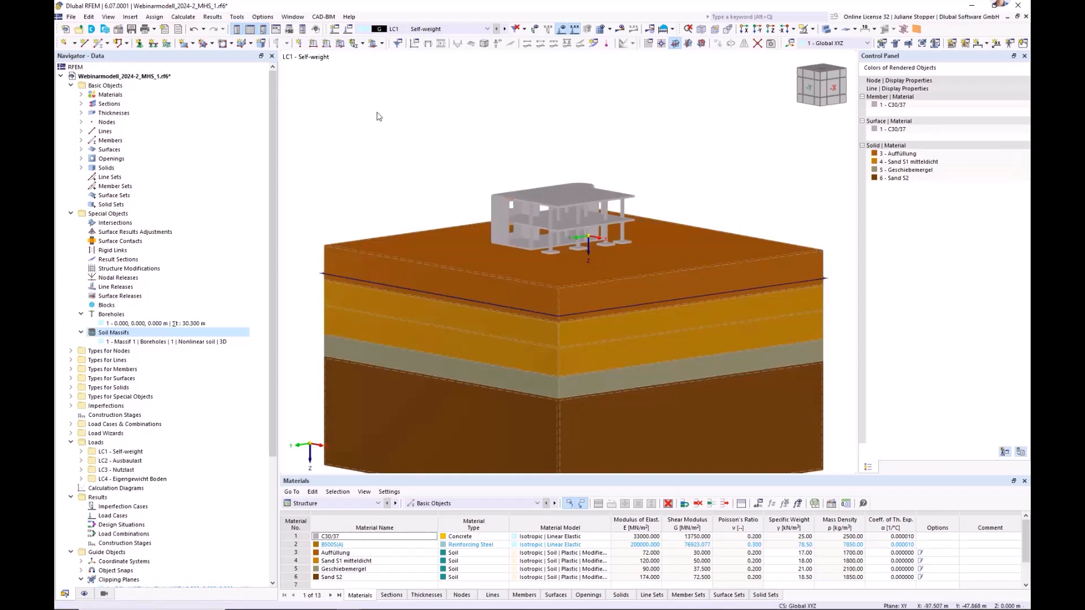
Step: Examine the solids generated from the soil massif by highlighting each of the five soil layers in the model
{"action": "scroll", "coordinate": [379, 117], "scroll_direction": "down", "scroll_amount": 1}
{"action": "middle_click_drag", "start_coordinate": [326, 301], "coordinate": [344, 286]}
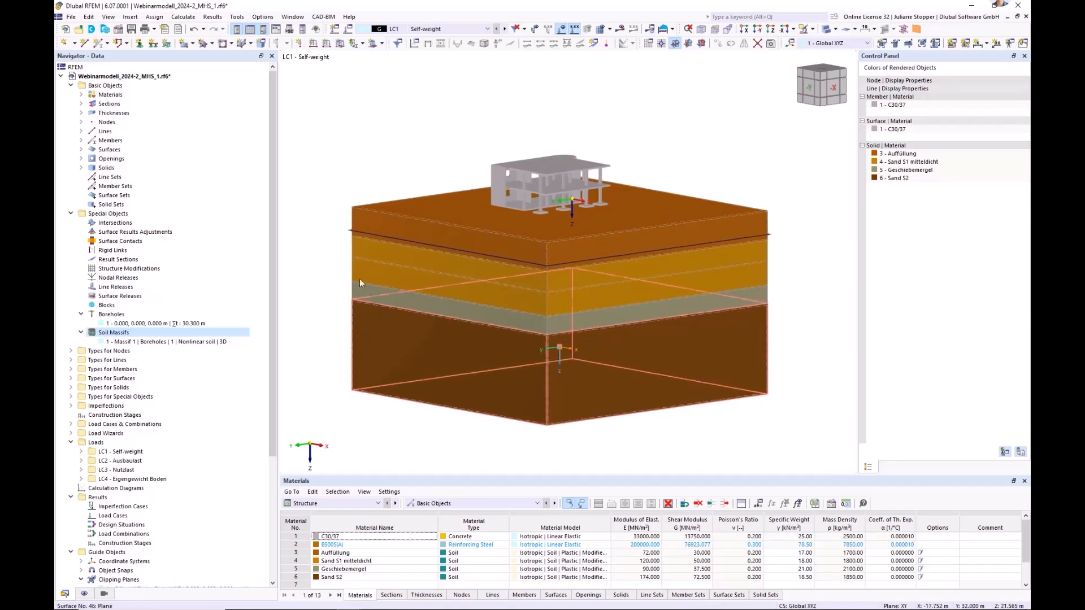
{"action": "left_click", "coordinate": [81, 168]}
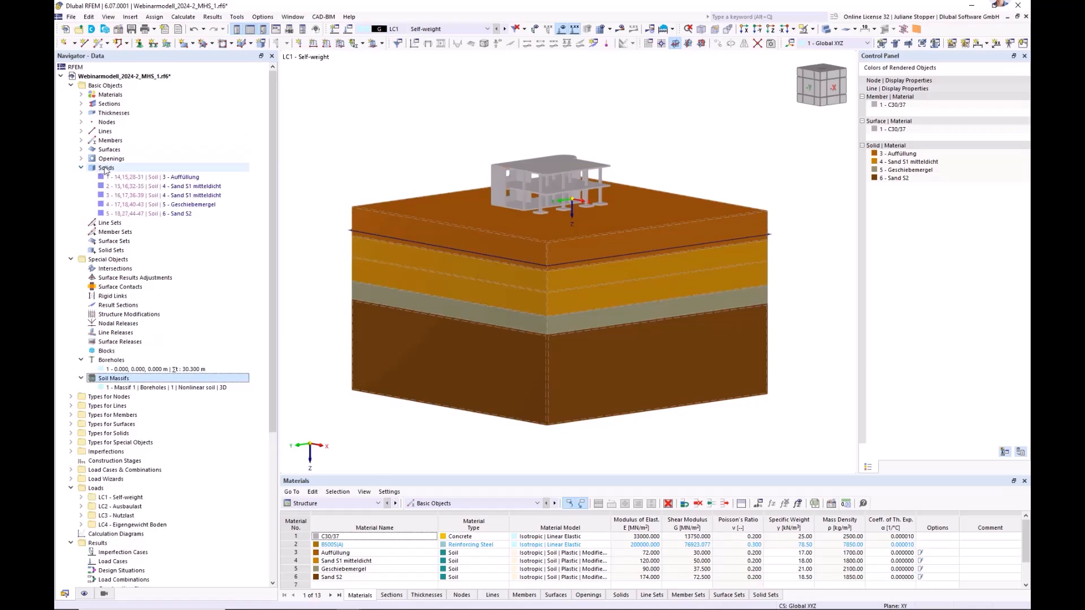
{"action": "left_click", "coordinate": [118, 178]}
{"action": "left_click", "coordinate": [120, 186]}
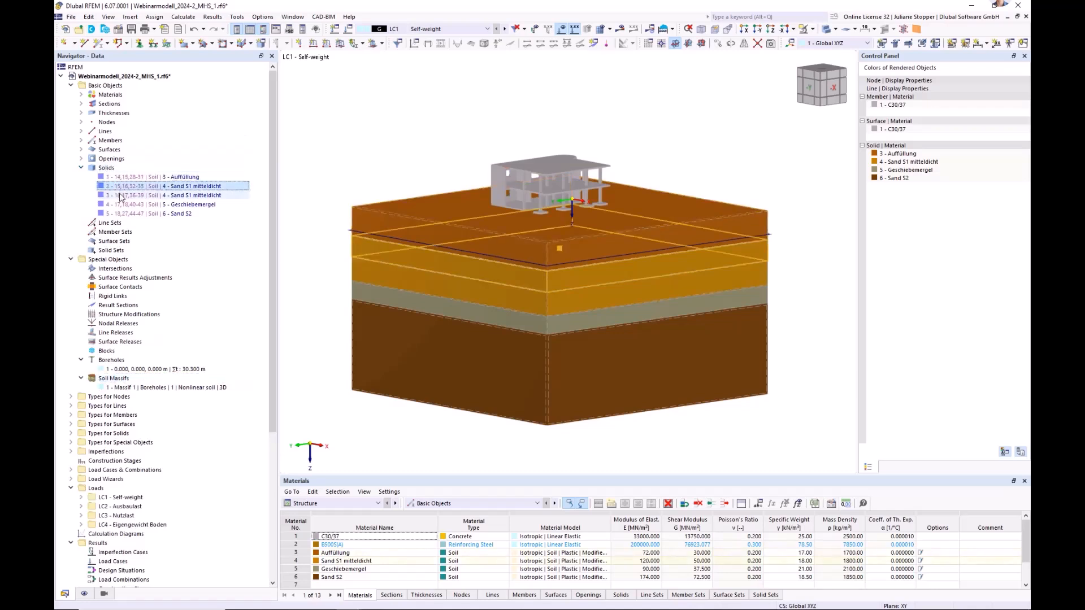
{"action": "left_click", "coordinate": [120, 195]}
{"action": "left_click", "coordinate": [122, 204]}
{"action": "left_click", "coordinate": [123, 214]}
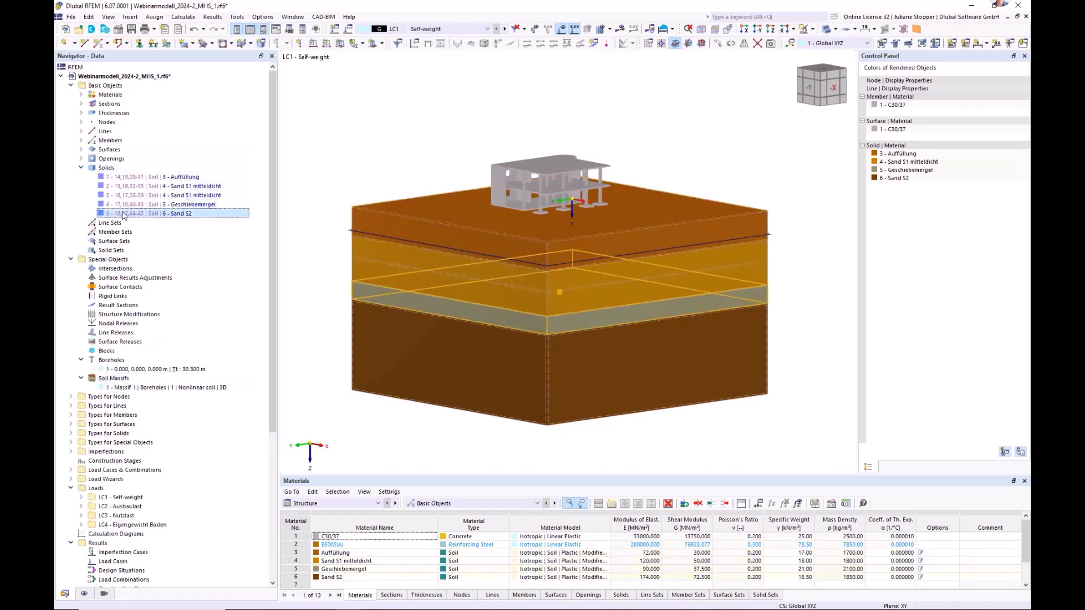
Step: Highlight the soil massif's groundwater surface from the surfaces list, collapse the list and clear the selection
{"action": "left_click", "coordinate": [81, 150]}
{"action": "scroll", "coordinate": [187, 362], "scroll_direction": "down", "scroll_amount": 8}
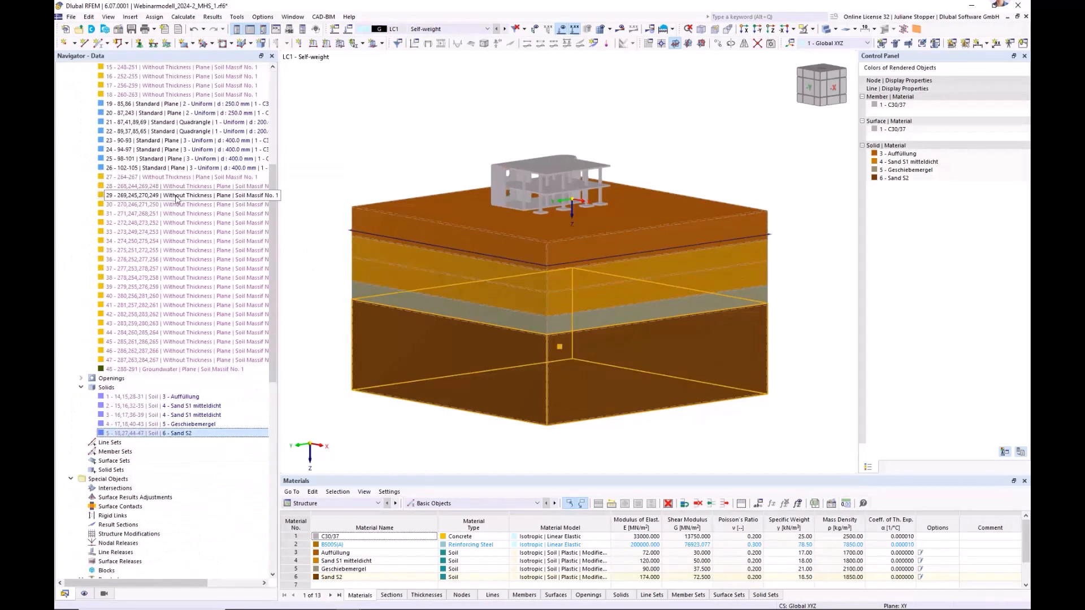
{"action": "left_click", "coordinate": [188, 369]}
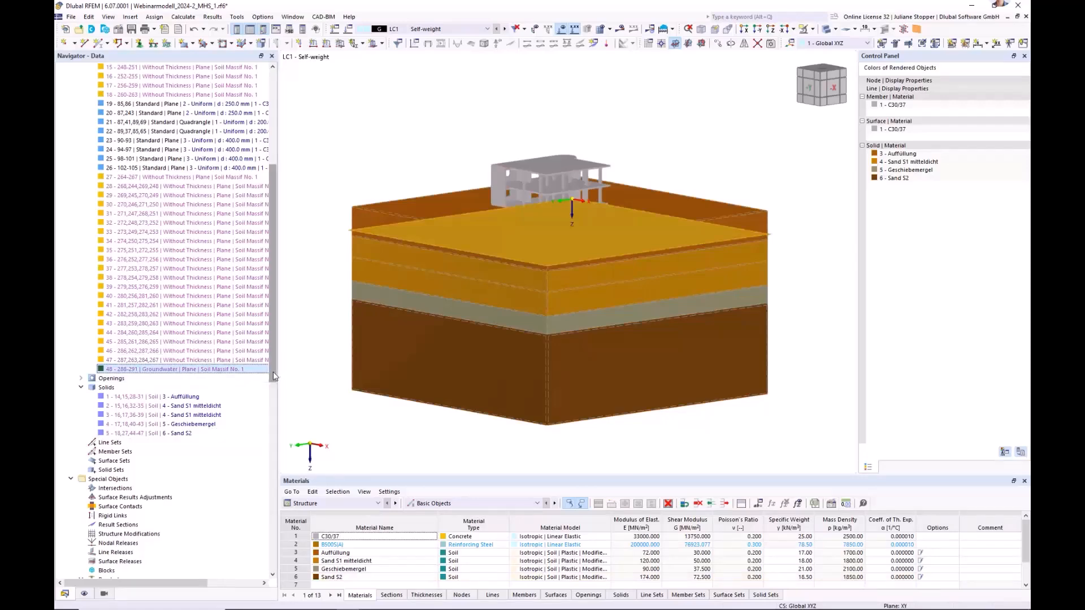
{"action": "scroll", "coordinate": [275, 371], "scroll_direction": "up", "scroll_amount": 8}
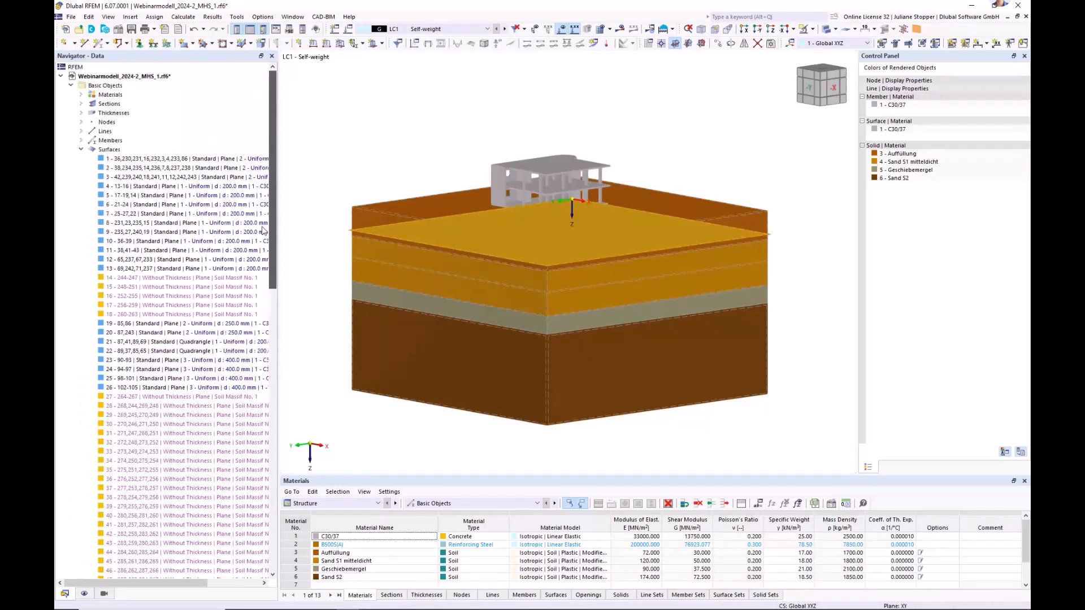
{"action": "left_click", "coordinate": [80, 150]}
{"action": "left_click", "coordinate": [354, 161]}
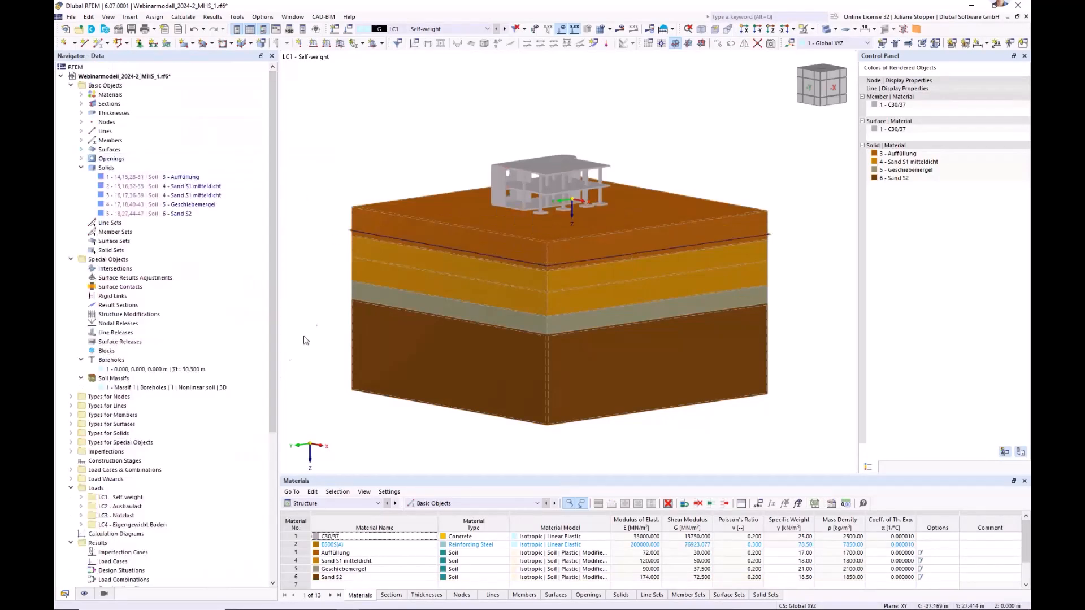
Step: Show the surface-type symbols and switch the model to transparent rendering to reveal the soil massif's surface supports
{"action": "left_click", "coordinate": [84, 595]}
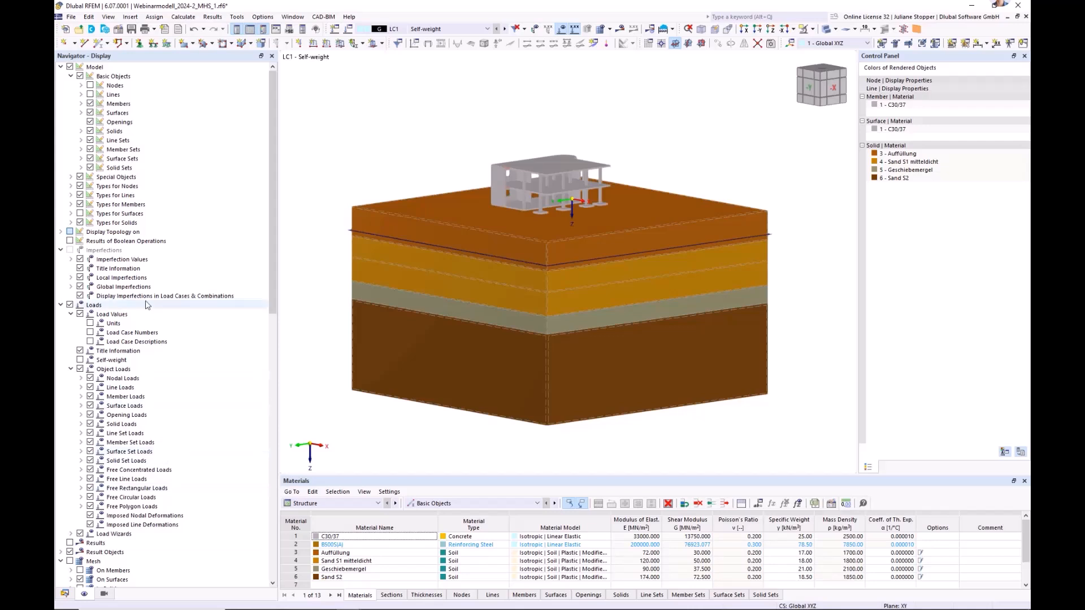
{"action": "left_click", "coordinate": [80, 214]}
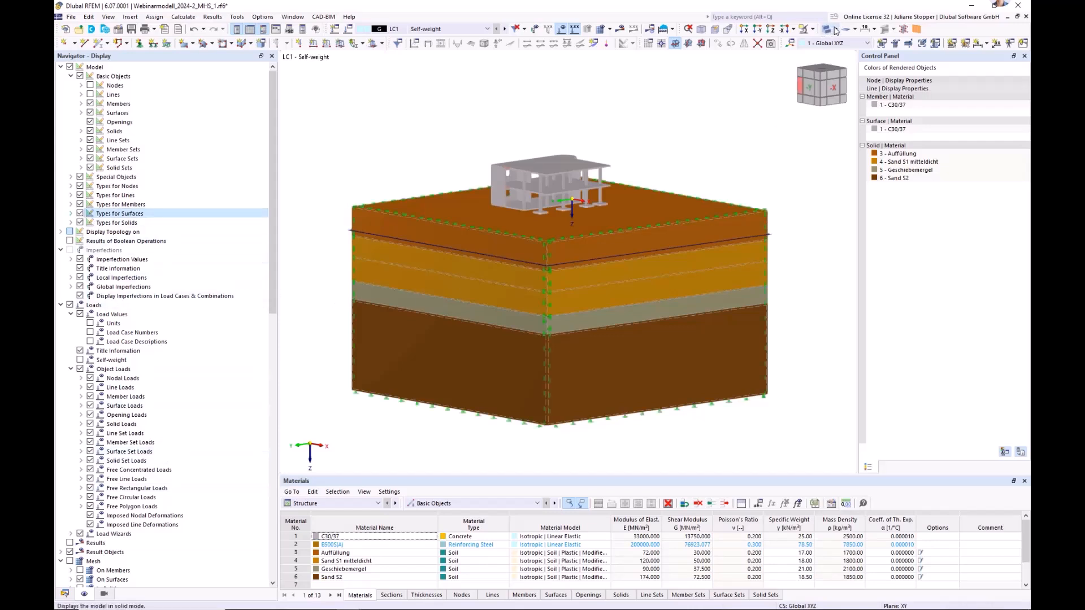
{"action": "left_click", "coordinate": [836, 29]}
{"action": "left_click", "coordinate": [851, 66]}
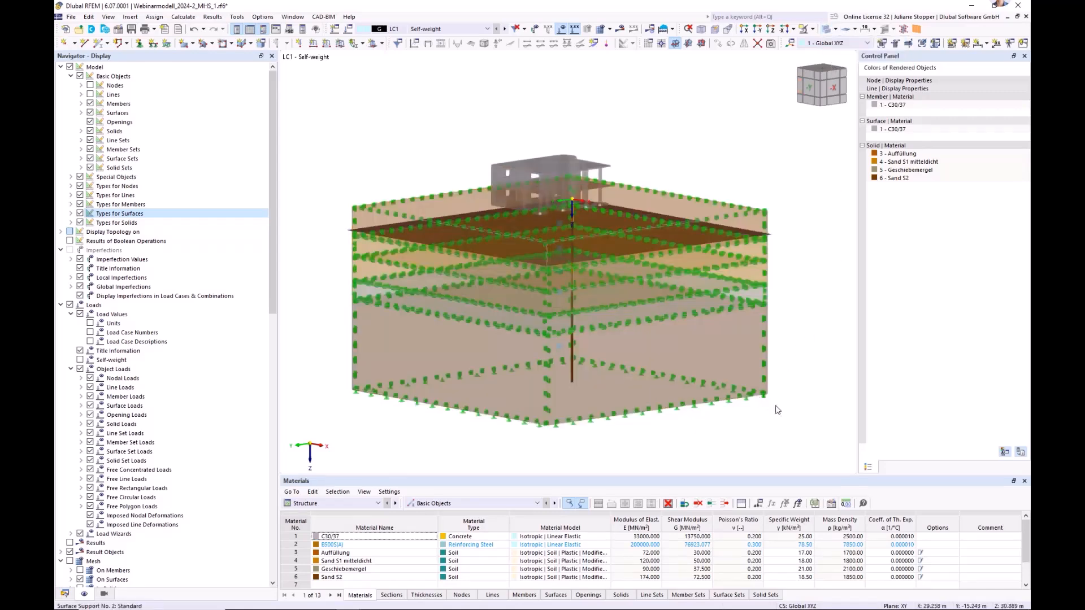
{"action": "mouse_move", "coordinate": [776, 413]}
{"action": "middle_mouse_down", "text": "ctrl"}
{"action": "mouse_move", "coordinate": [743, 416]}
{"action": "mouse_move", "coordinate": [762, 417]}
{"action": "middle_mouse_up", "text": "ctrl"}
Step: Examine the support conditions of the soil massif's two surface supports, for its side surfaces and its bottom surface, without changing them
{"action": "left_click", "coordinate": [65, 593]}
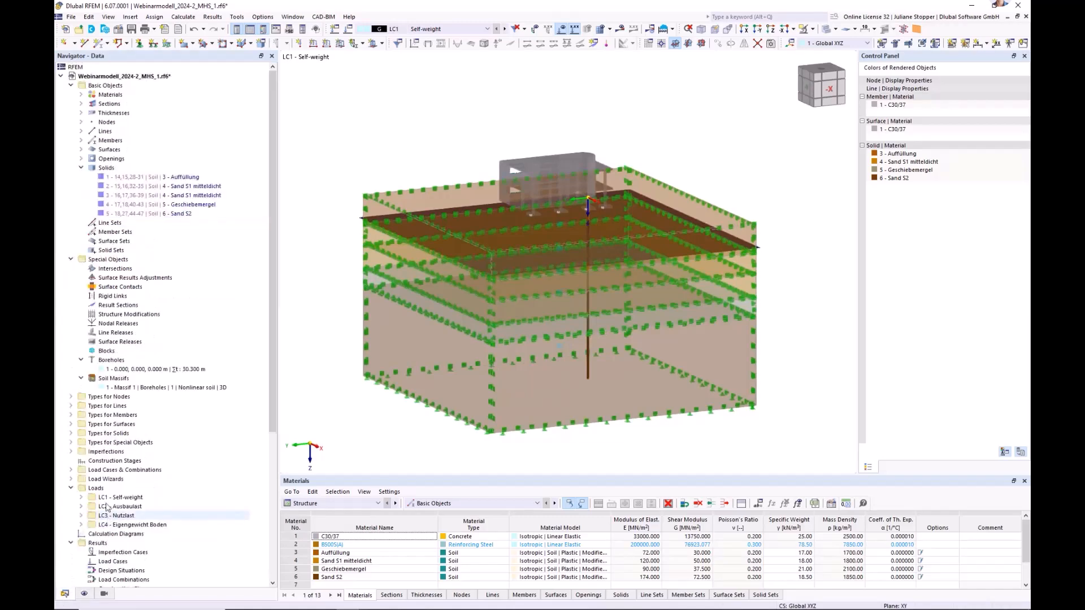
{"action": "left_click", "coordinate": [71, 424]}
{"action": "left_click", "coordinate": [81, 433]}
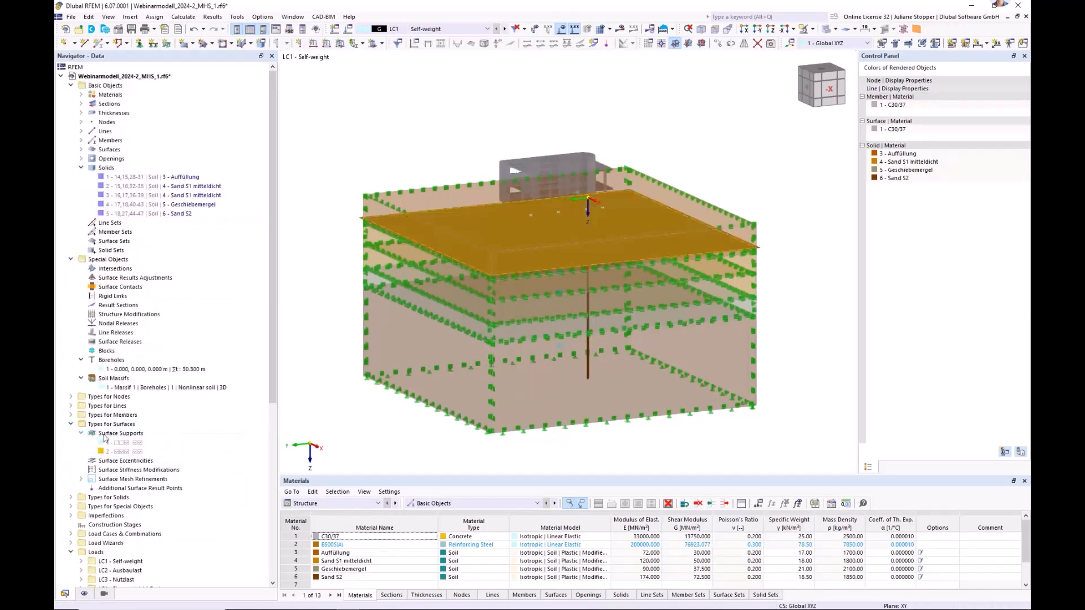
{"action": "left_click", "coordinate": [125, 445]}
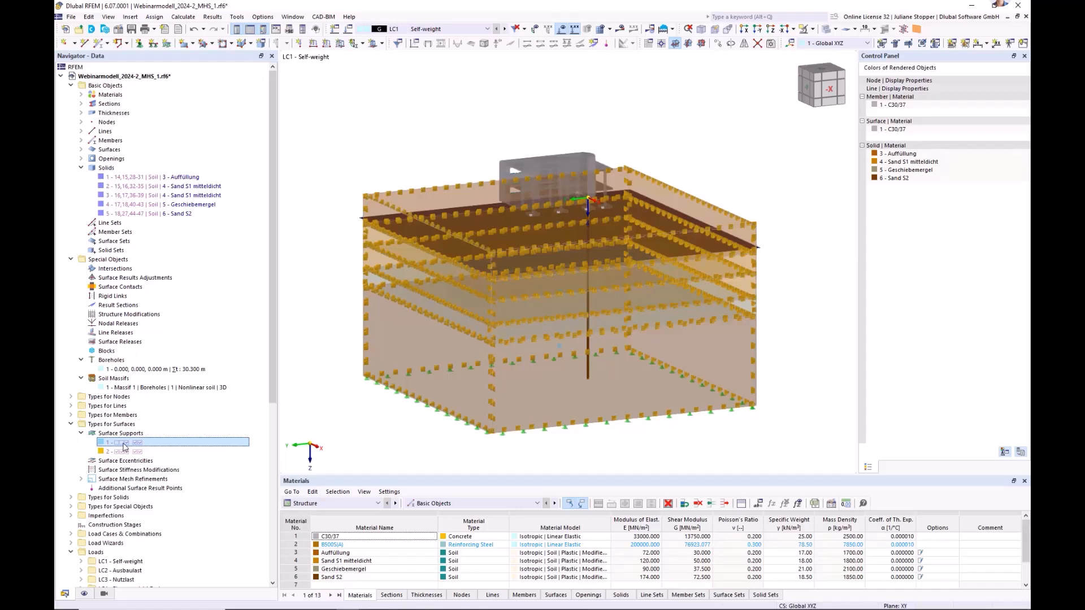
{"action": "double_click", "coordinate": [124, 444]}
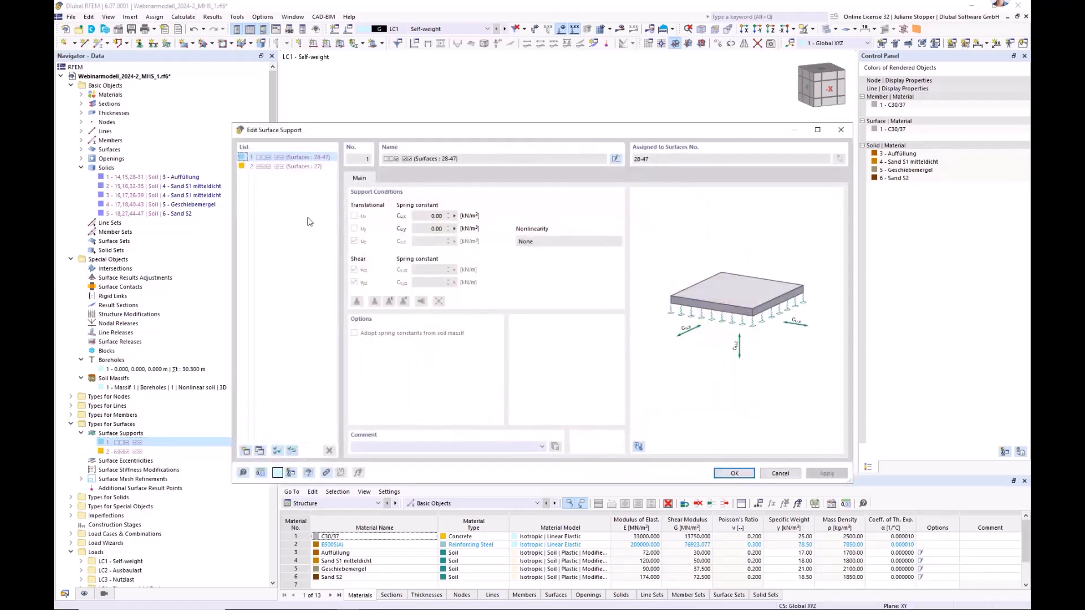
{"action": "left_click", "coordinate": [286, 166]}
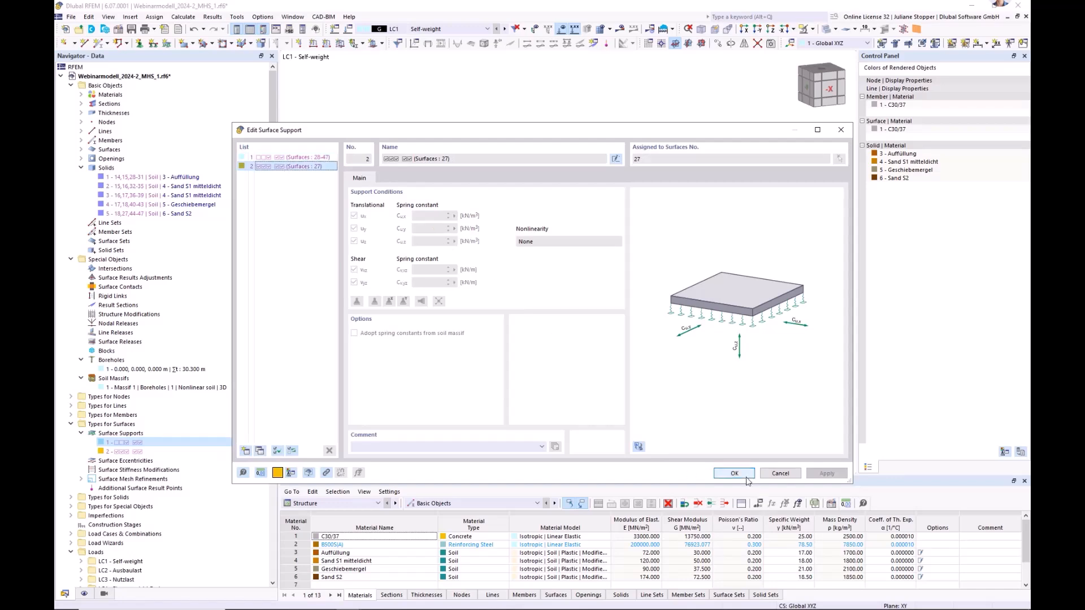
{"action": "left_click", "coordinate": [772, 472]}
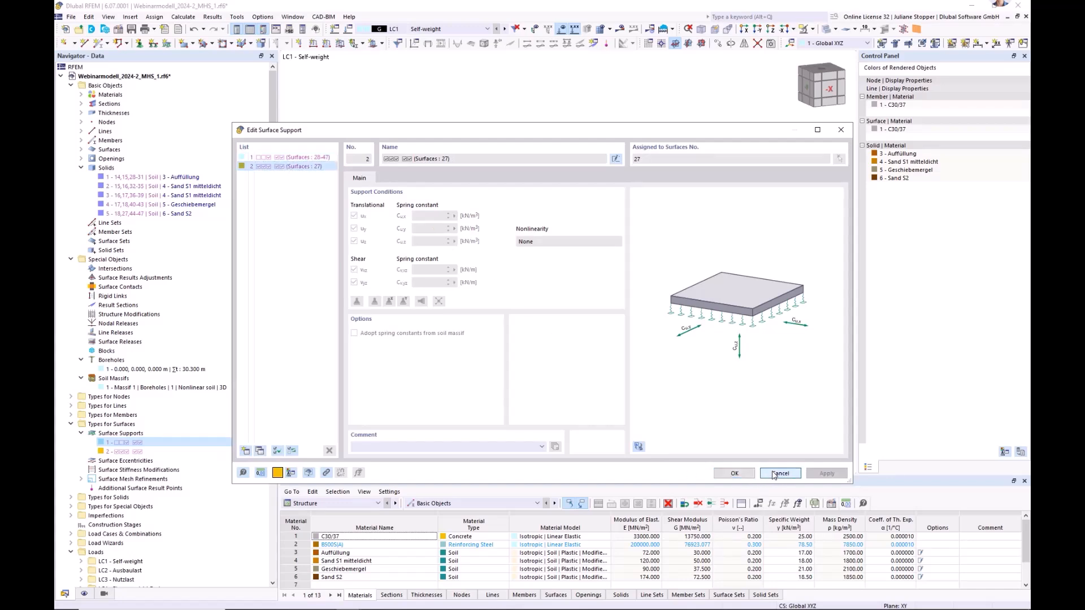
Step: Hide the surface-type symbols again and return the model to solid rendering
{"action": "left_click", "coordinate": [72, 425]}
{"action": "left_click", "coordinate": [84, 593]}
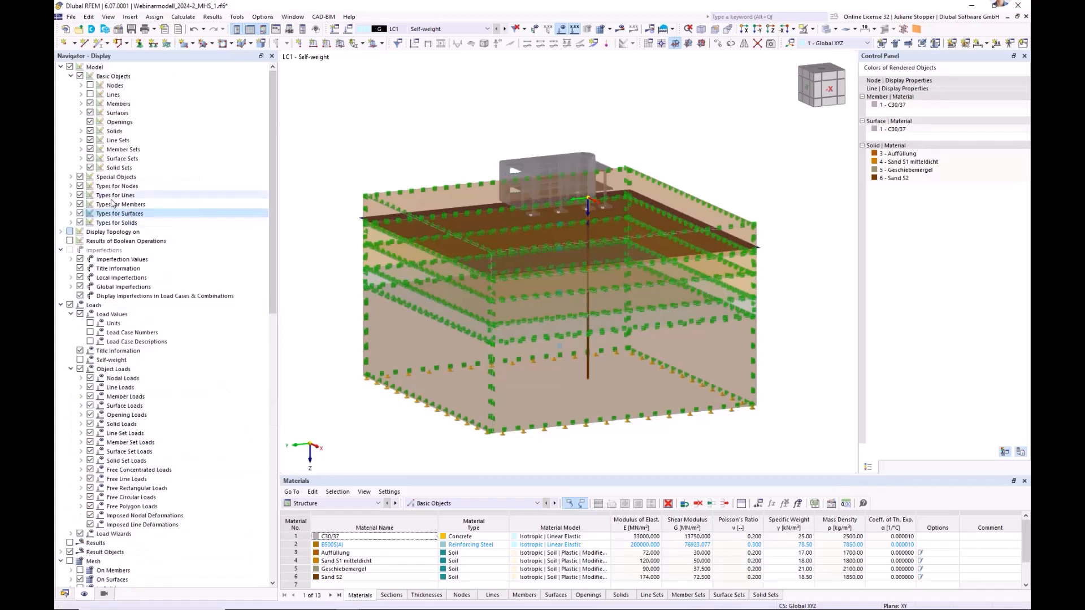
{"action": "left_click", "coordinate": [80, 213]}
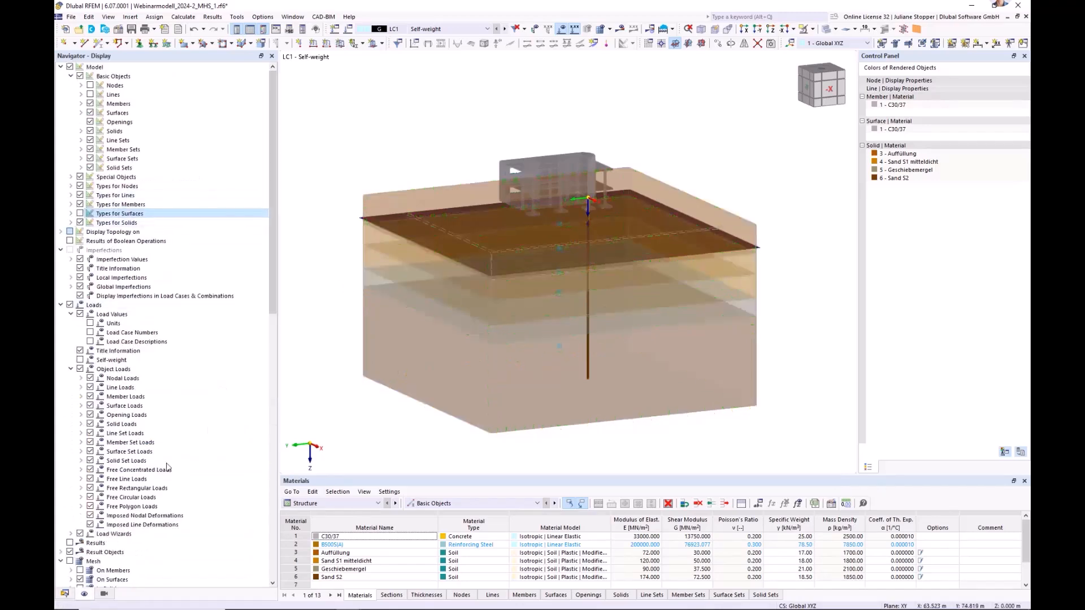
{"action": "left_click", "coordinate": [65, 594]}
{"action": "left_click", "coordinate": [826, 28]}
{"action": "left_click", "coordinate": [826, 29]}
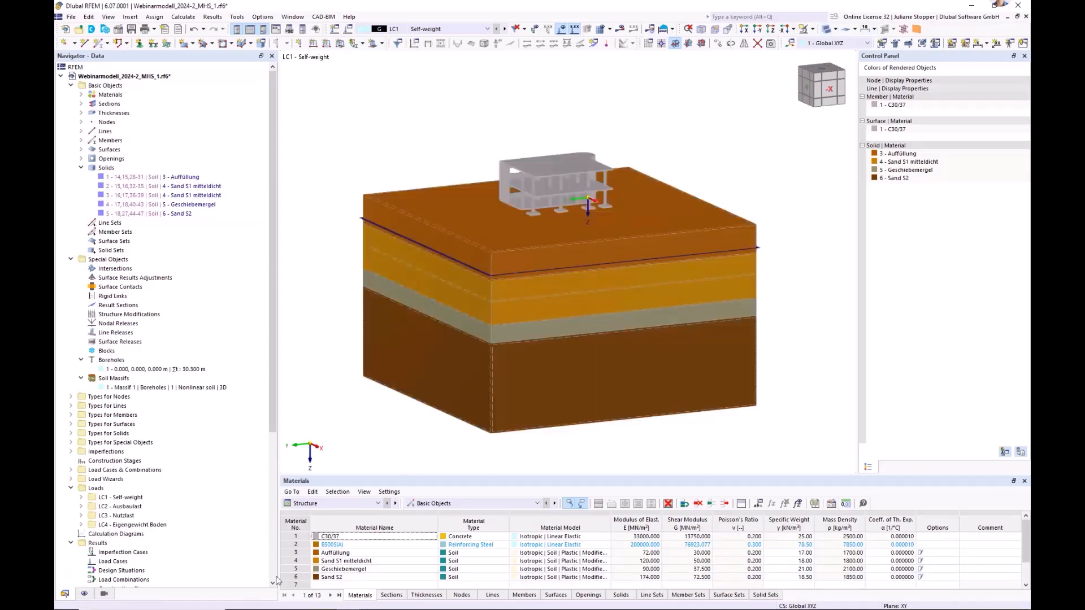
{"action": "left_click", "coordinate": [71, 260]}
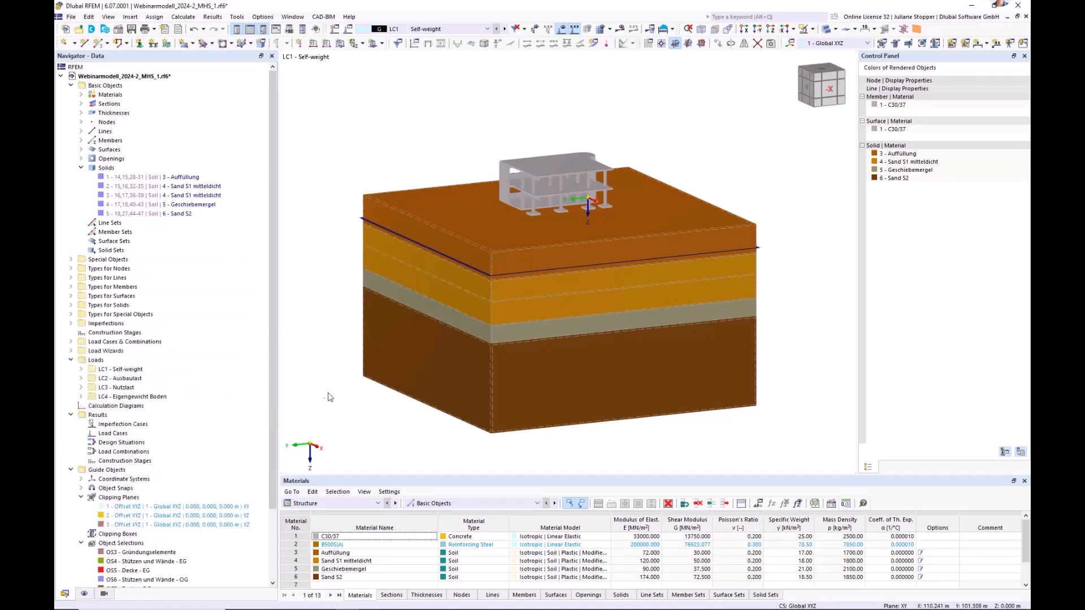
{"action": "middle_click_drag", "start_coordinate": [349, 401], "coordinate": [358, 407], "text": "ctrl"}
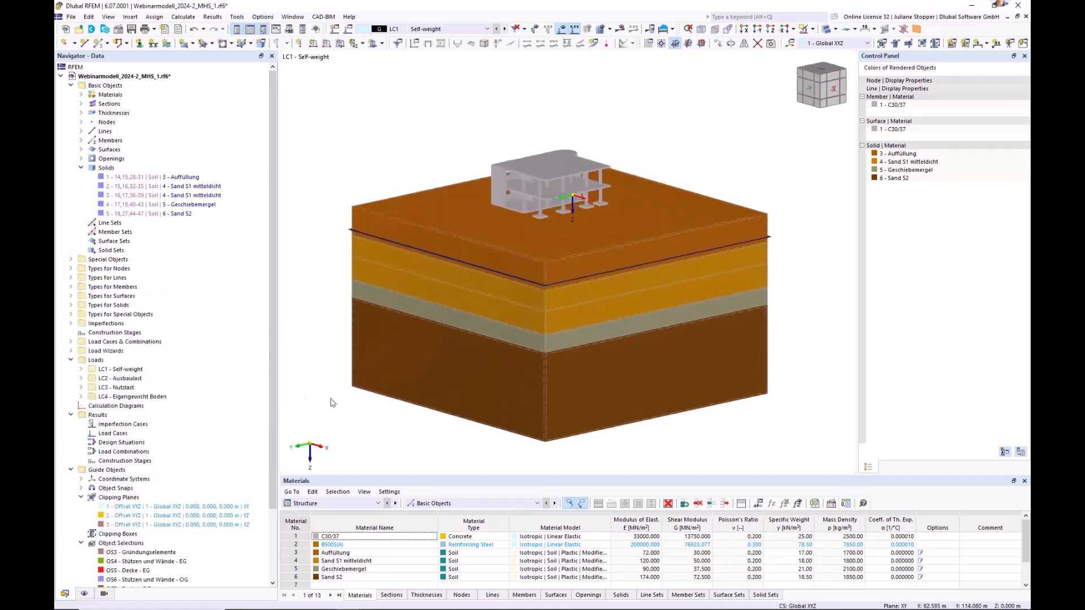
{"action": "left_click", "coordinate": [71, 361]}
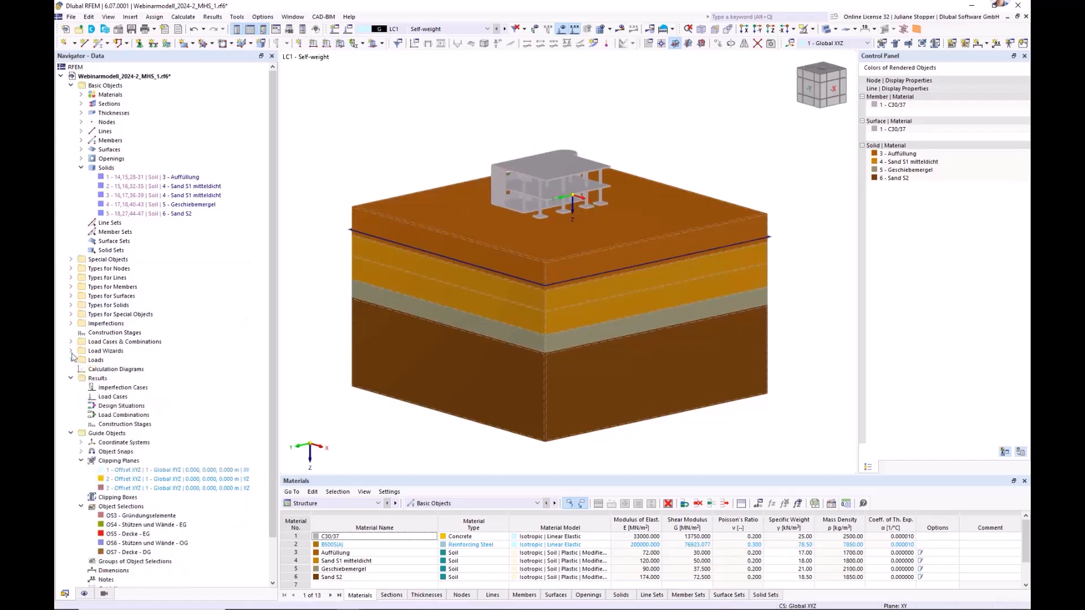
{"action": "left_click", "coordinate": [71, 260]}
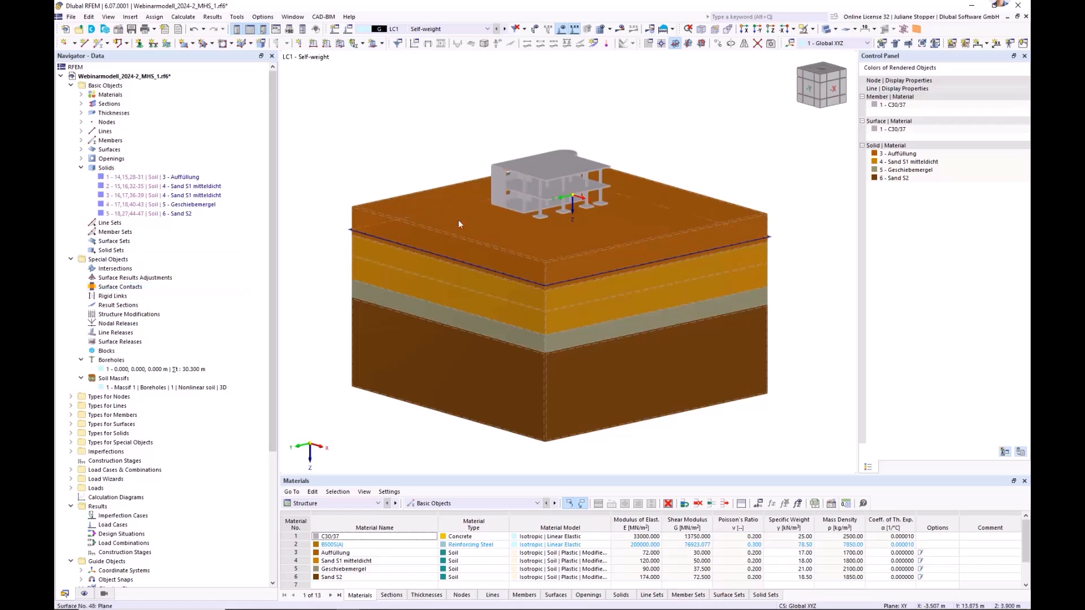
Step: Start a new surface contact and assign the building's base slab surfaces 1 and 19 as group 1
{"action": "right_click", "coordinate": [117, 290]}
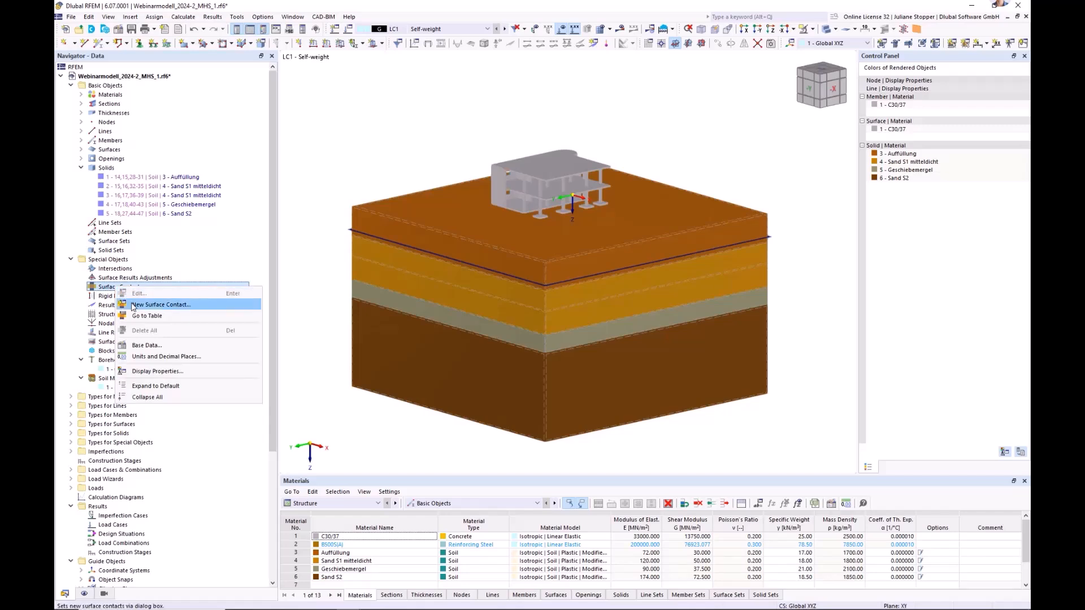
{"action": "left_click", "coordinate": [170, 304]}
{"action": "left_click", "coordinate": [504, 241]}
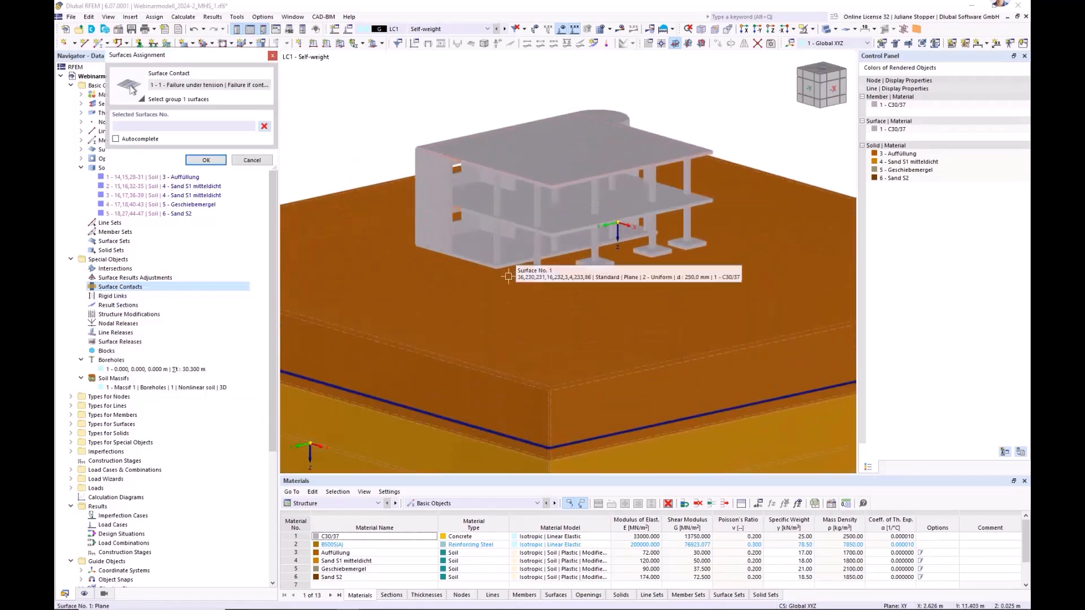
{"action": "middle_click_drag", "start_coordinate": [508, 276], "coordinate": [524, 268]}
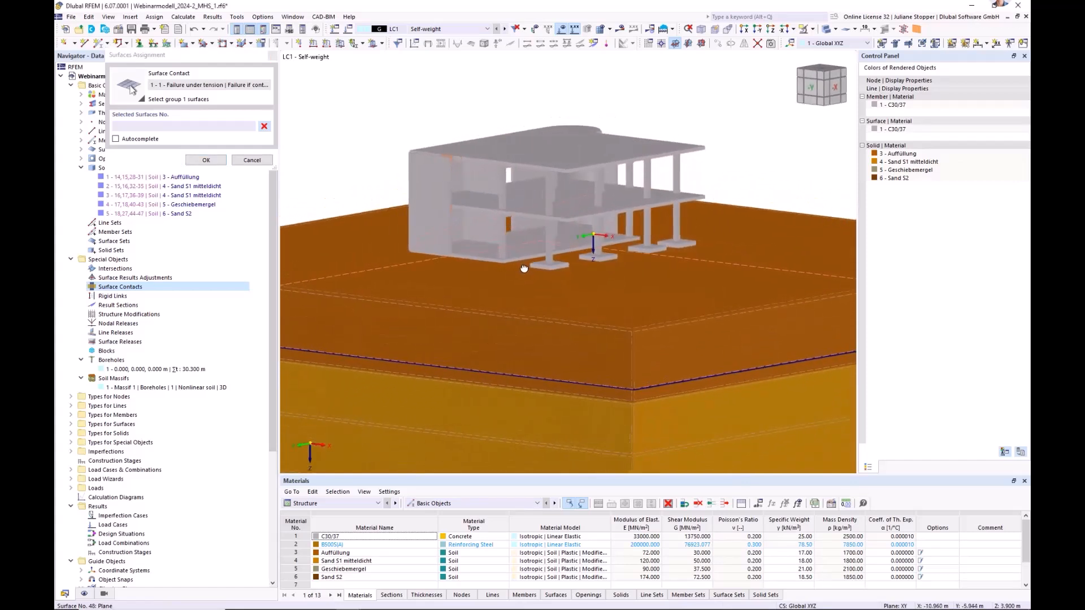
{"action": "left_click", "coordinate": [521, 249]}
{"action": "scroll", "coordinate": [585, 229], "scroll_direction": "up", "scroll_amount": 5}
{"action": "left_click", "coordinate": [580, 233]}
{"action": "scroll", "coordinate": [583, 233], "scroll_direction": "down", "scroll_amount": 1}
{"action": "left_click", "coordinate": [207, 161]}
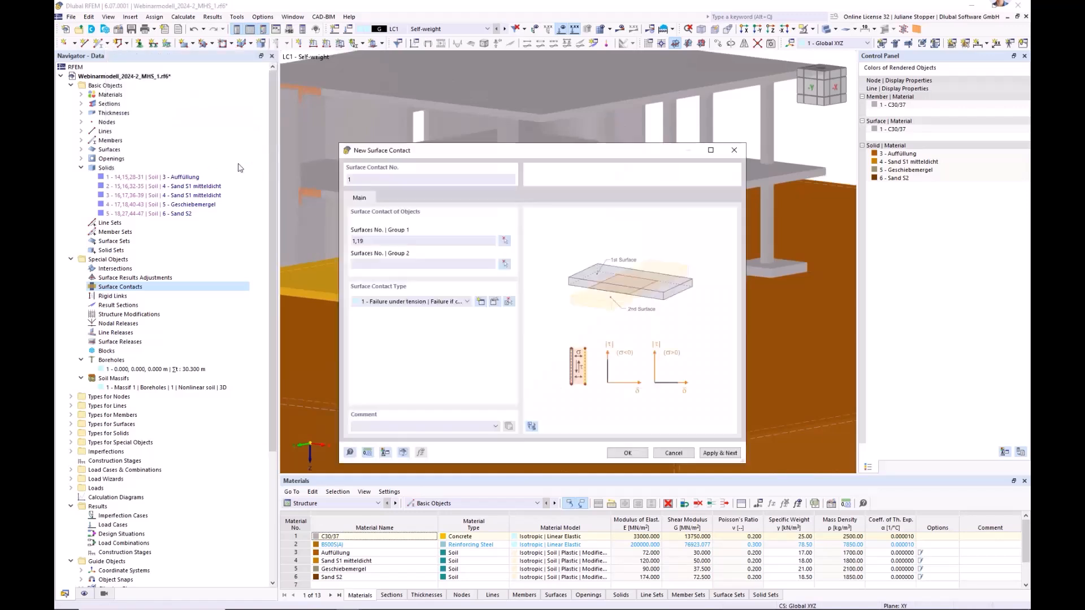
Step: Assign top soil surface 14 as group 2, review the failure-under-tension contact type, and create the surface contact
{"action": "left_click", "coordinate": [504, 264]}
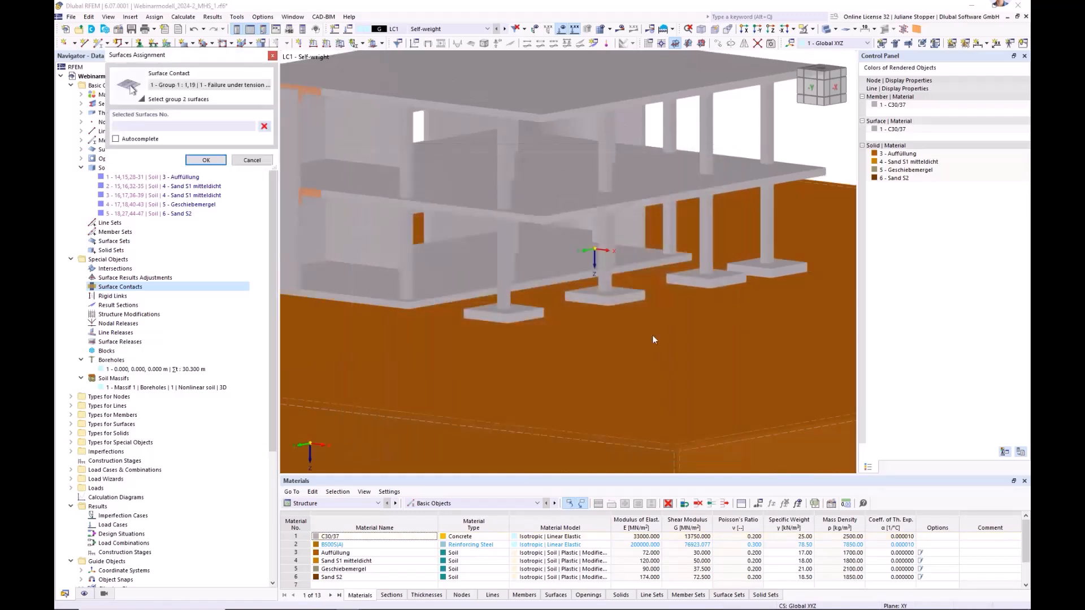
{"action": "left_click", "coordinate": [632, 438]}
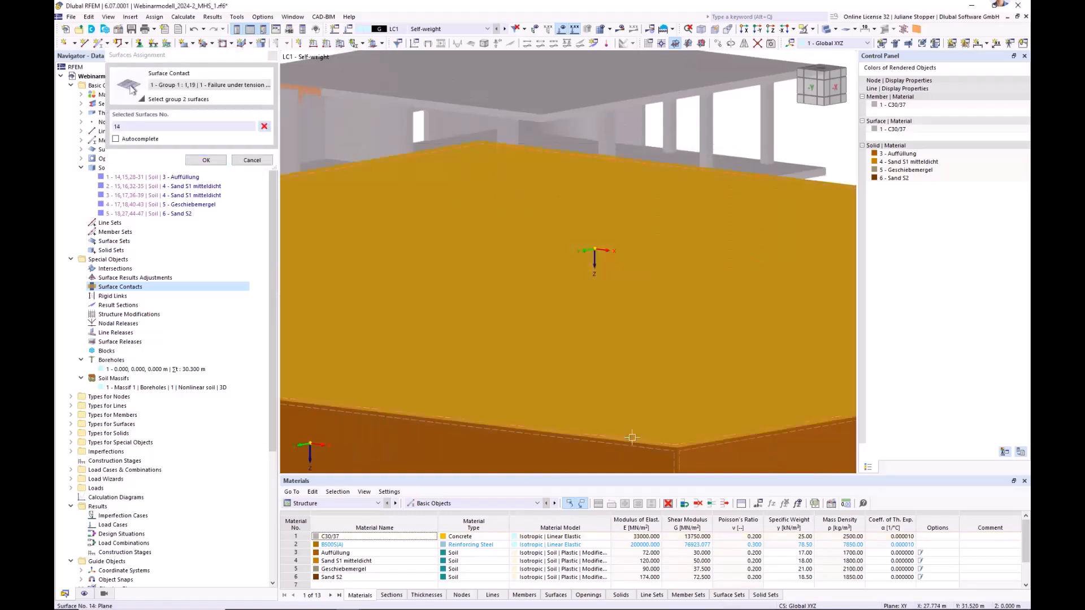
{"action": "left_click", "coordinate": [206, 161]}
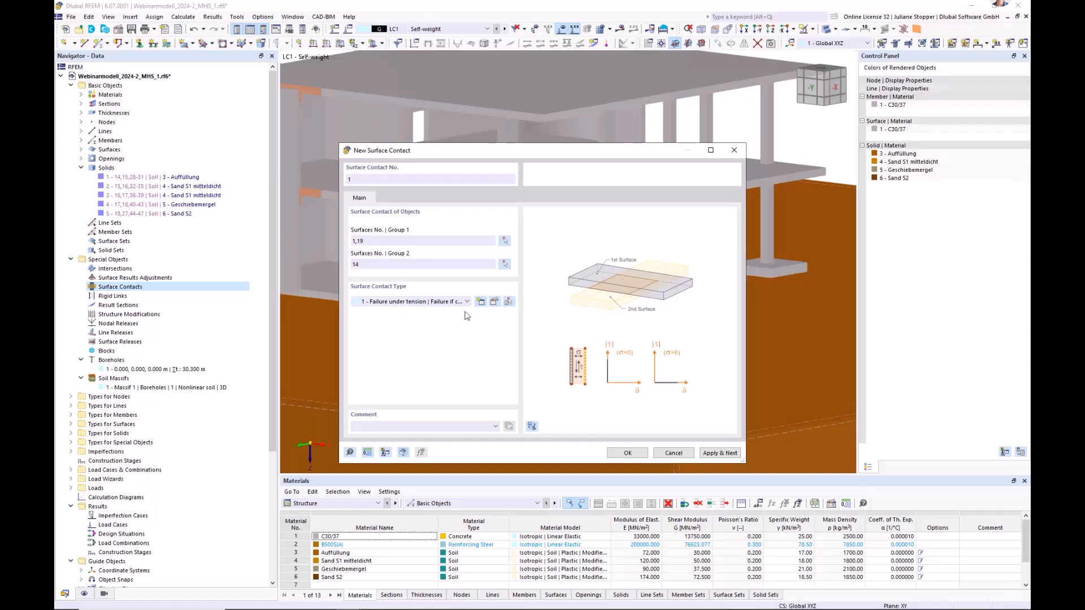
{"action": "left_click", "coordinate": [494, 301]}
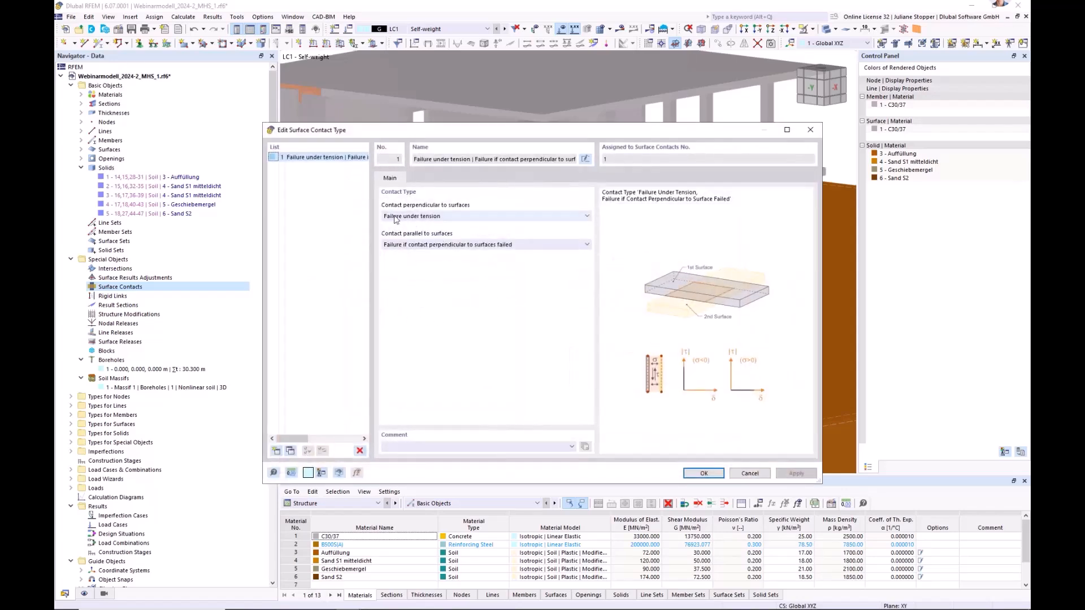
{"action": "left_click", "coordinate": [702, 474]}
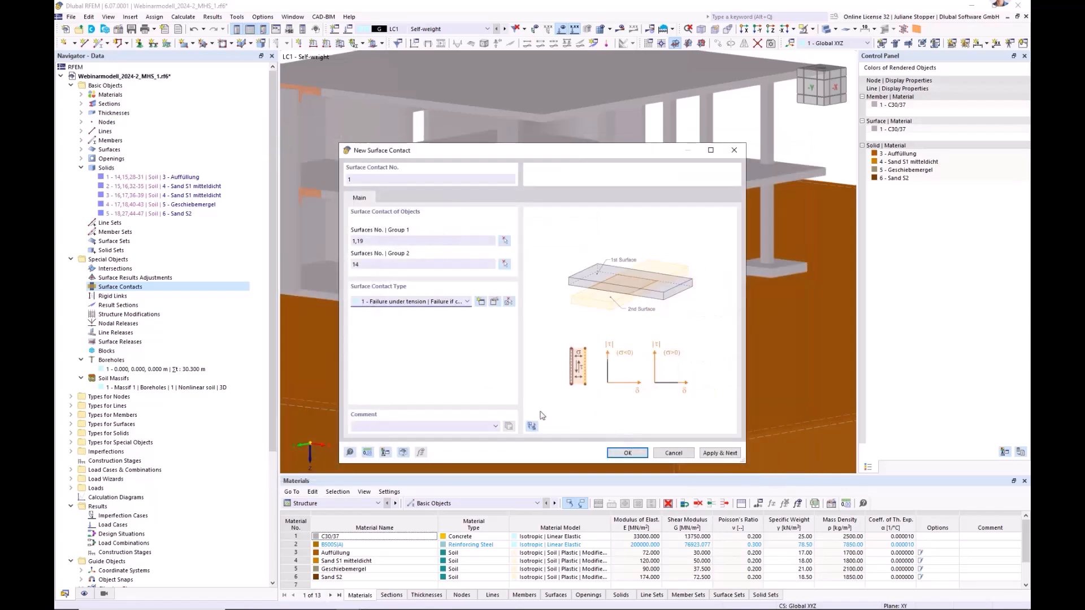
{"action": "left_click", "coordinate": [627, 453]}
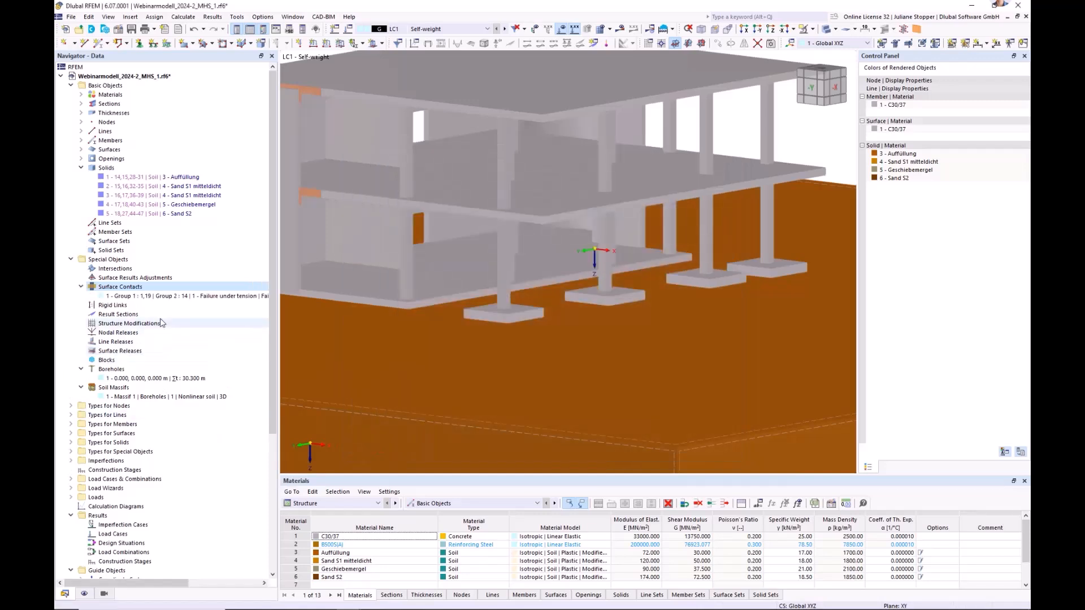
Step: Start a second surface contact and assign the four column footing surfaces 23-26 as group 1
{"action": "scroll", "coordinate": [180, 323], "scroll_direction": "down", "scroll_amount": 2}
{"action": "scroll", "coordinate": [528, 327], "scroll_direction": "down", "scroll_amount": 4}
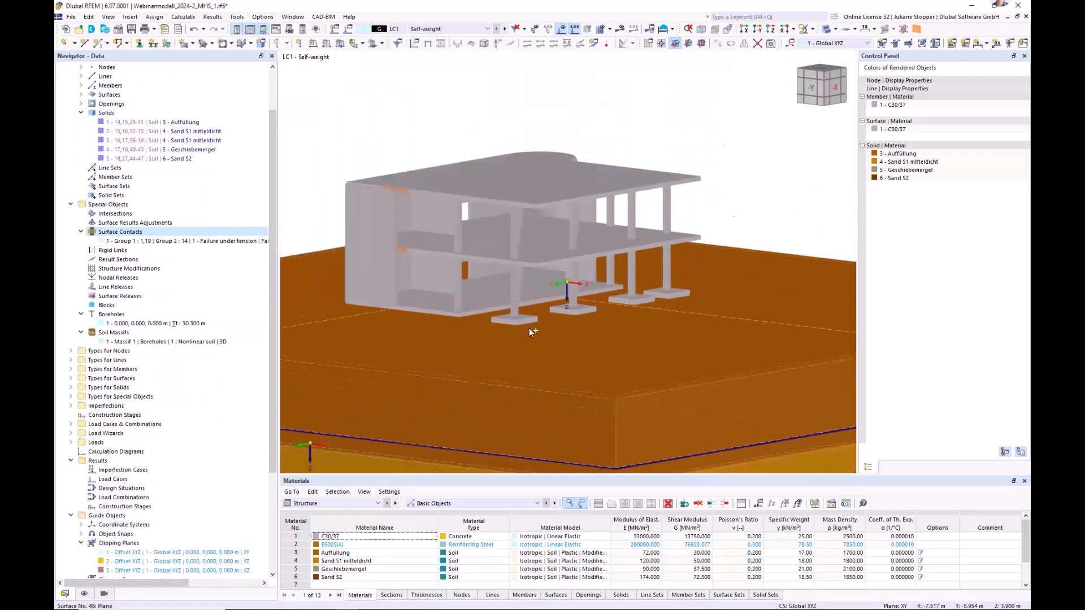
{"action": "middle_click_drag", "start_coordinate": [441, 332], "coordinate": [505, 259]}
{"action": "left_click", "coordinate": [117, 233]}
{"action": "right_click", "coordinate": [117, 232]}
{"action": "left_click", "coordinate": [155, 250]}
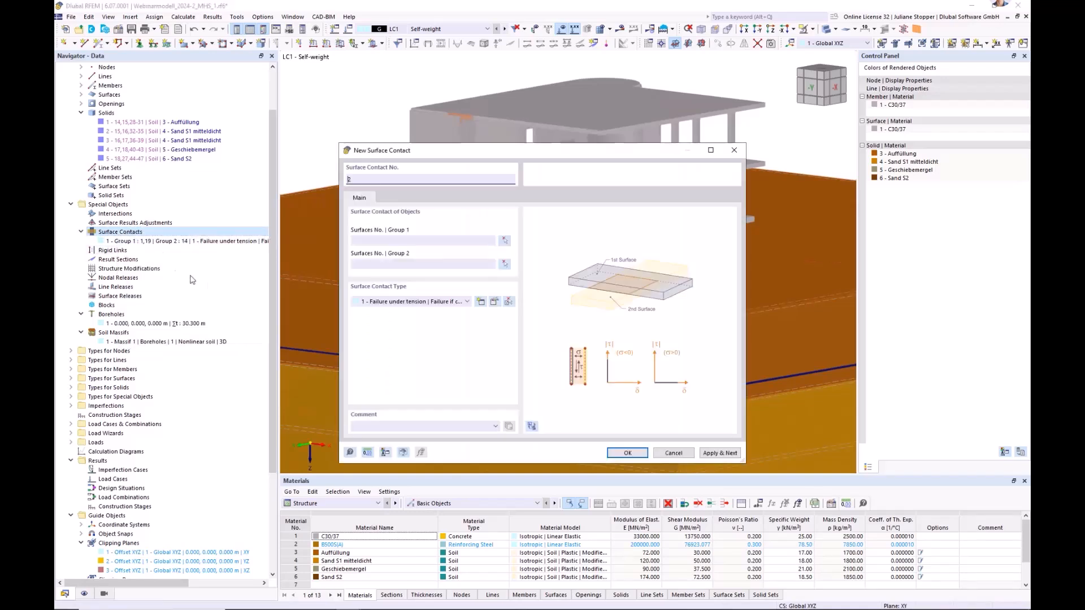
{"action": "left_click", "coordinate": [504, 240]}
{"action": "left_click", "coordinate": [626, 238]}
{"action": "left_click", "coordinate": [641, 238]}
{"action": "left_click", "coordinate": [695, 225]}
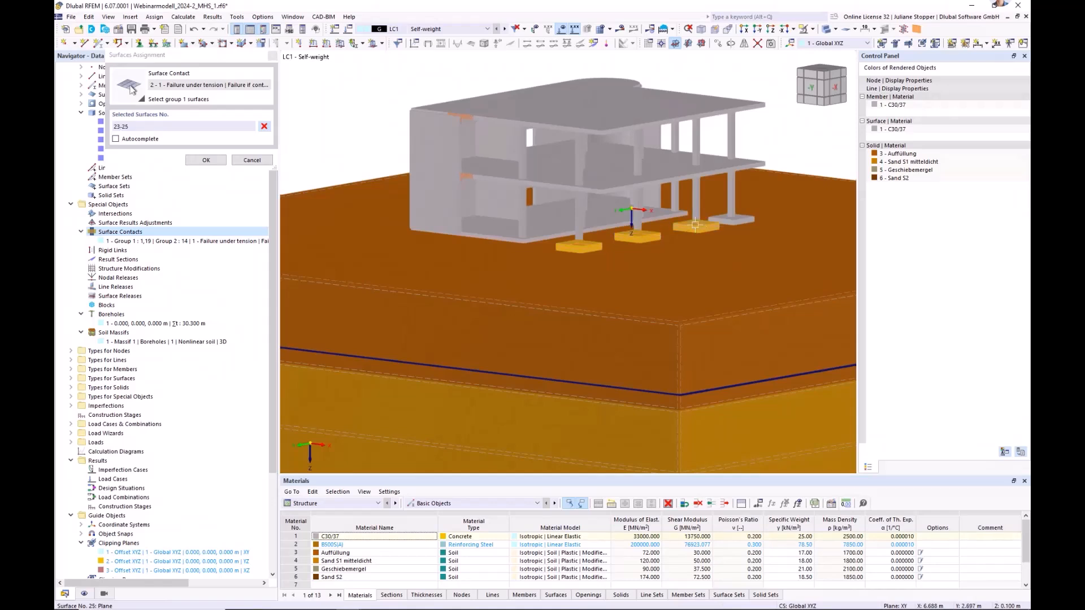
{"action": "left_click", "coordinate": [736, 221]}
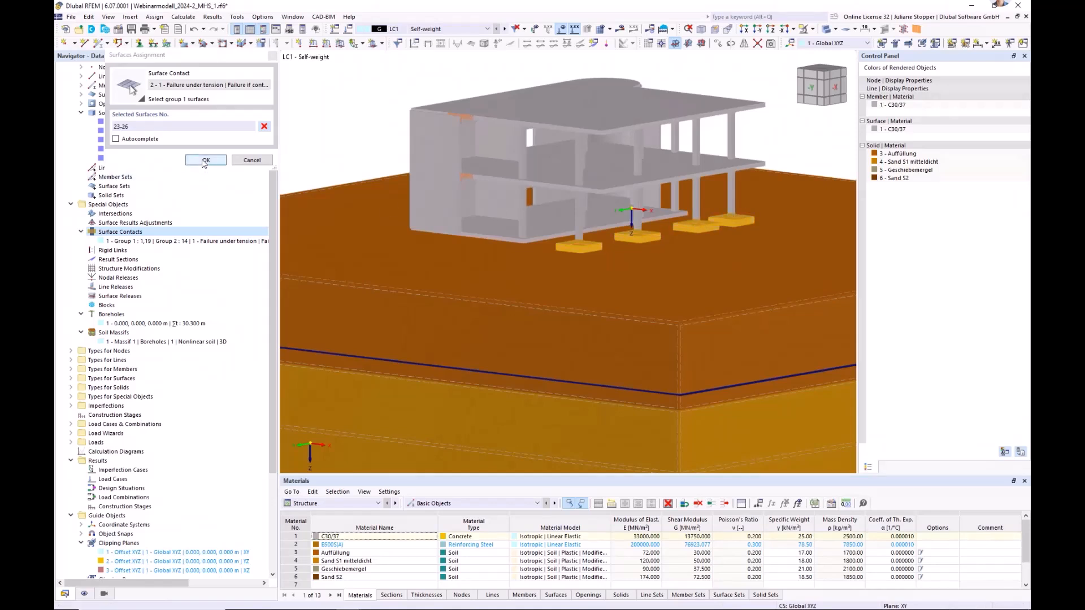
{"action": "left_click", "coordinate": [206, 160]}
Step: Assign top soil surface 14 as group 2 of the footing contact and create it with the failure-under-tension type
{"action": "left_click", "coordinate": [504, 264]}
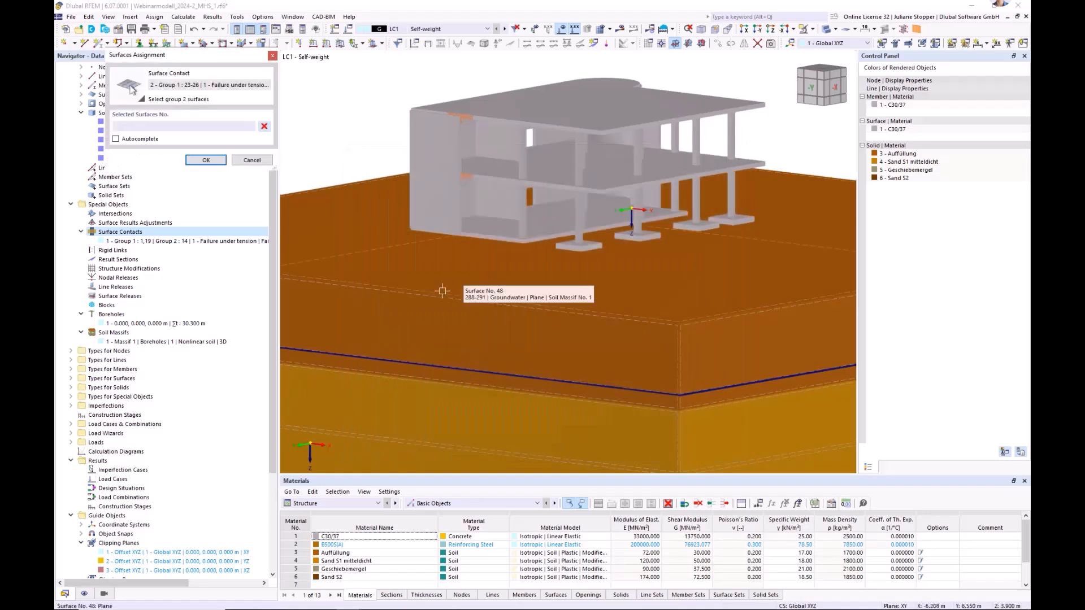
{"action": "left_click", "coordinate": [443, 292]}
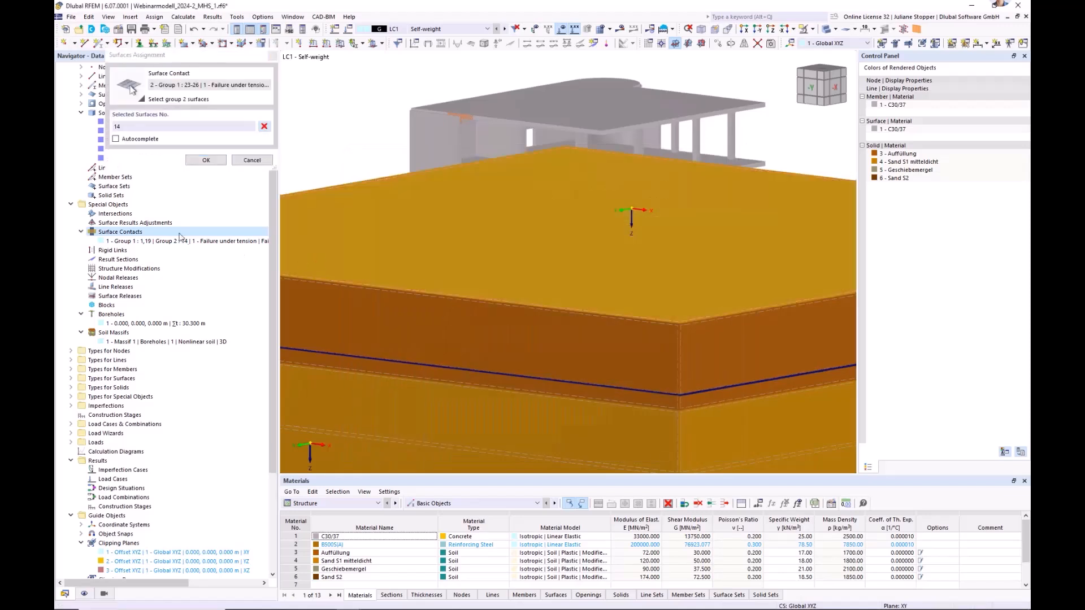
{"action": "left_click", "coordinate": [206, 161]}
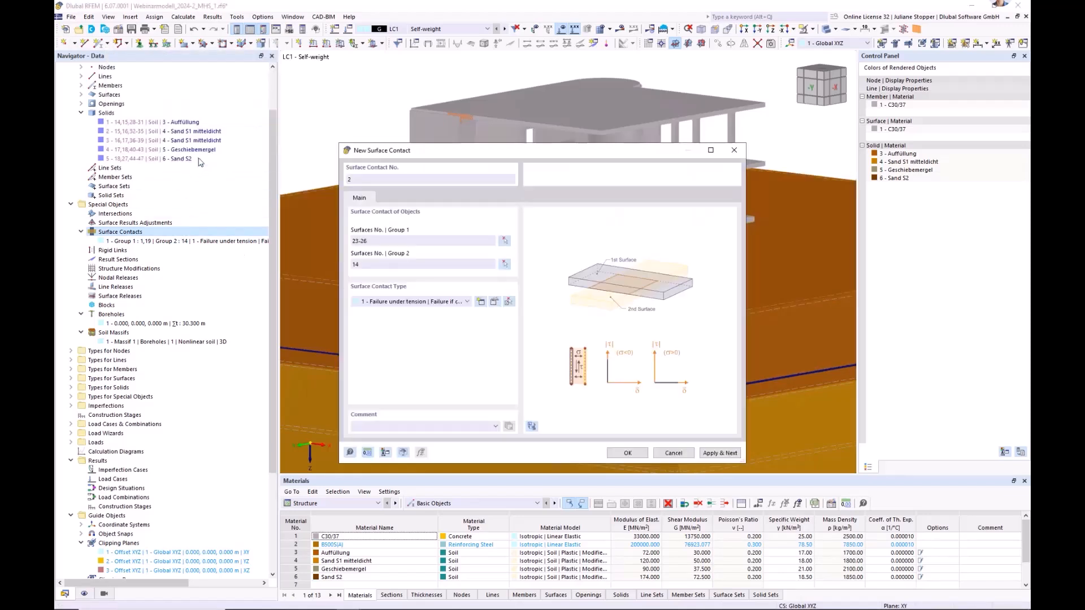
{"action": "left_click", "coordinate": [628, 454]}
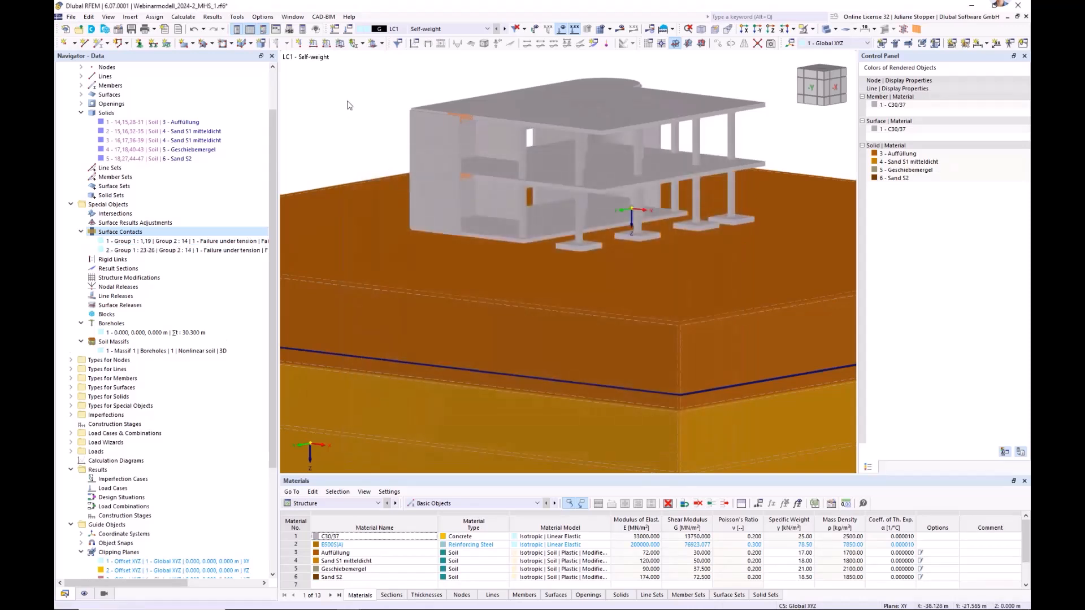
{"action": "scroll", "coordinate": [389, 195], "scroll_direction": "down", "scroll_amount": 3}
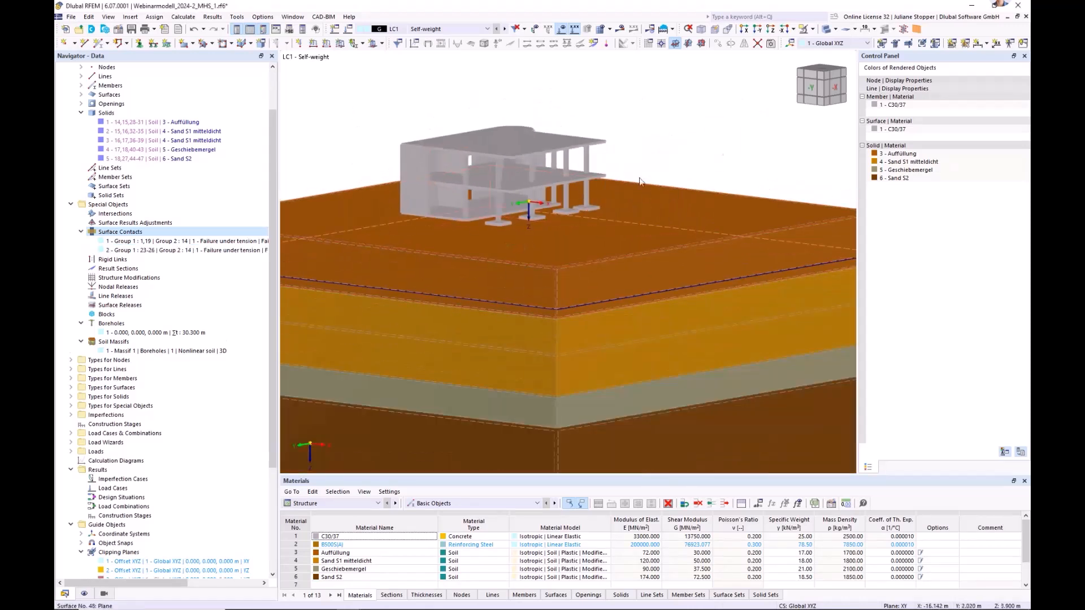
Step: Collapse the solids and special objects branches in the model navigator and display the model in solid mode
{"action": "left_click", "coordinate": [825, 33]}
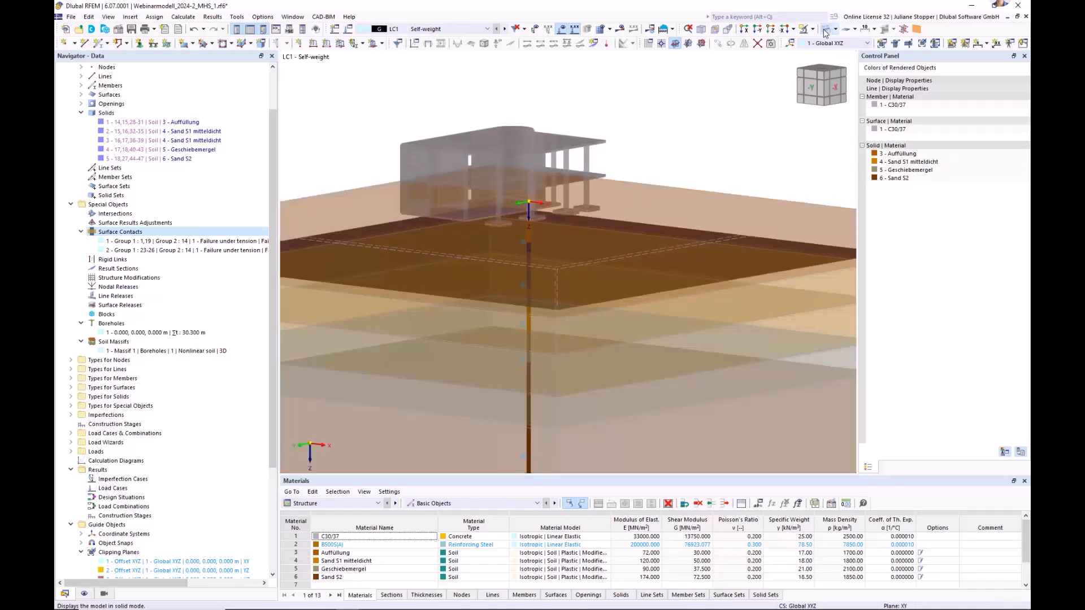
{"action": "scroll", "coordinate": [487, 235], "scroll_direction": "up", "scroll_amount": 4}
{"action": "scroll", "coordinate": [498, 255], "scroll_direction": "down", "scroll_amount": 5}
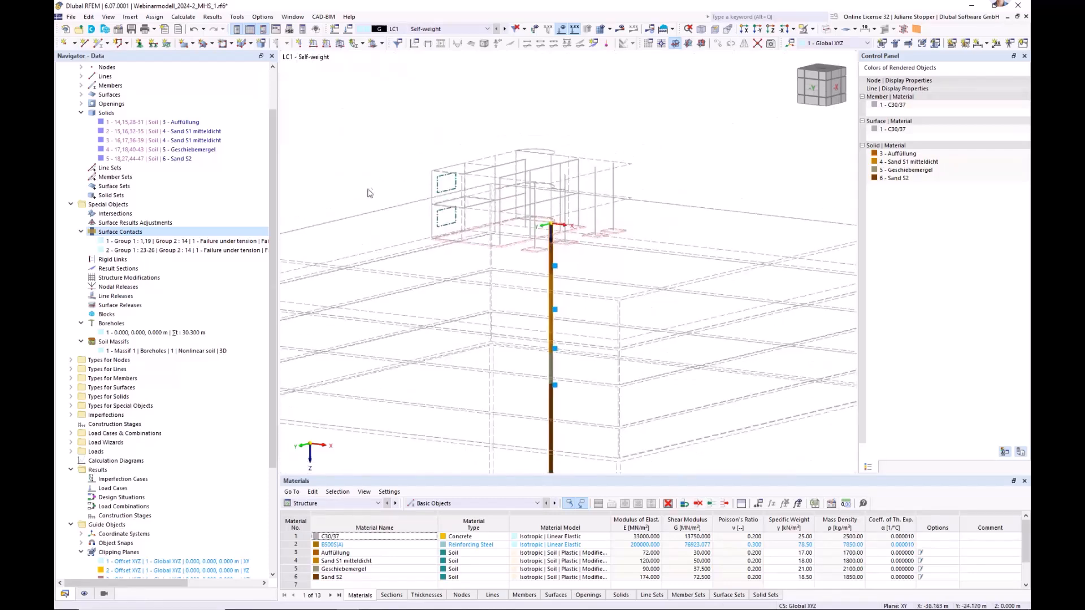
{"action": "middle_click_drag", "start_coordinate": [419, 143], "coordinate": [446, 141]}
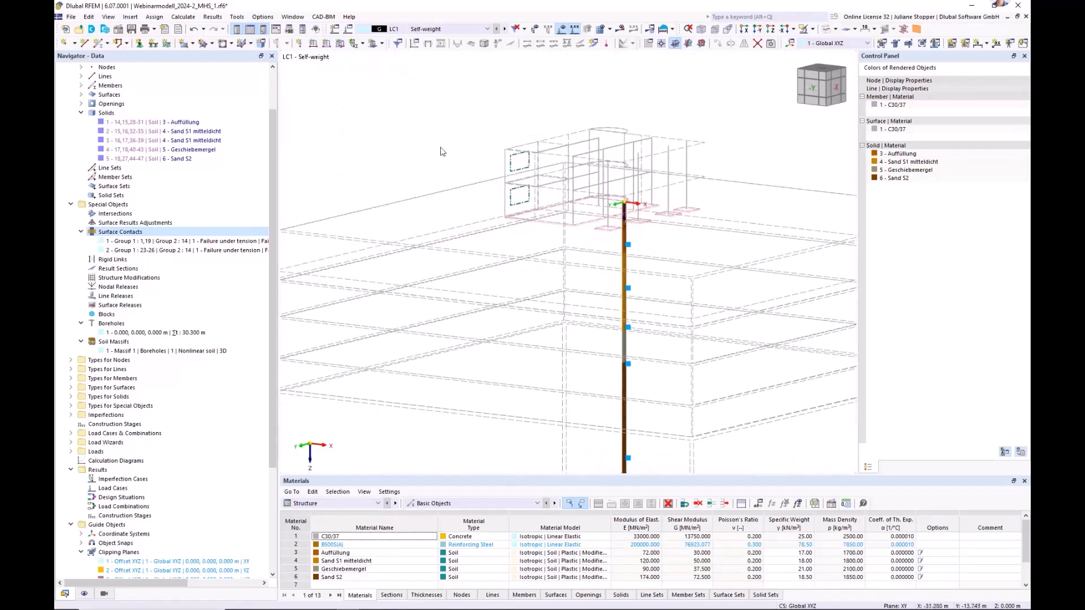
{"action": "left_click", "coordinate": [81, 113]}
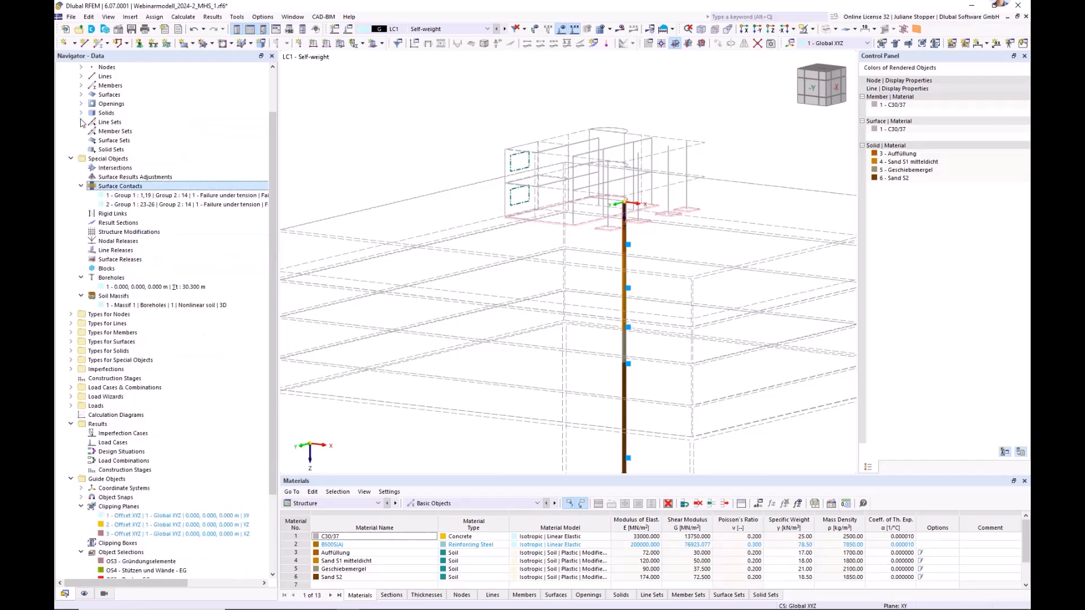
{"action": "left_click", "coordinate": [71, 158]}
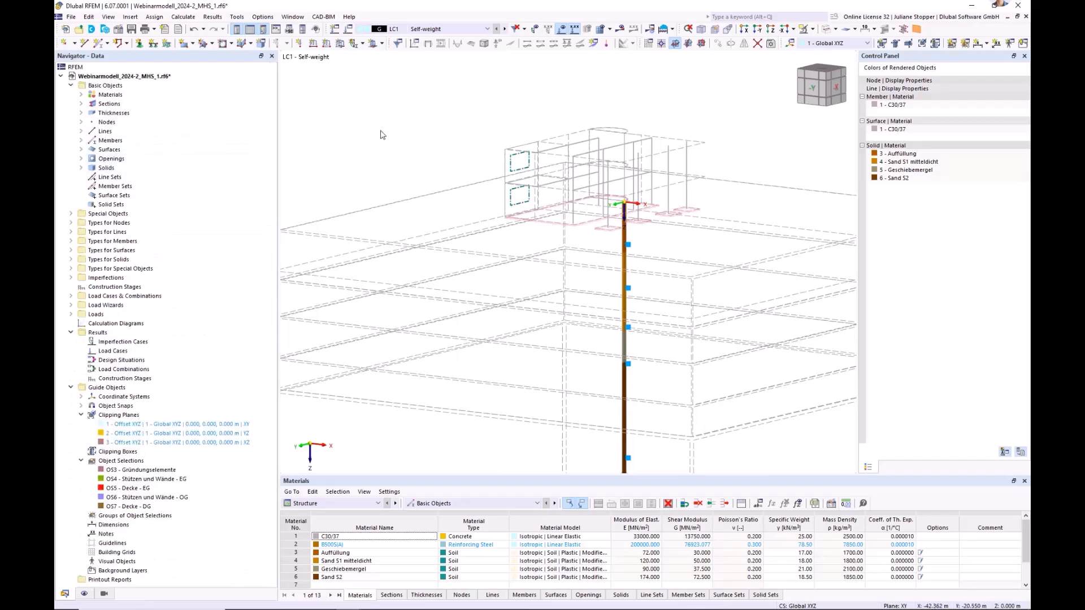
{"action": "left_click", "coordinate": [828, 32]}
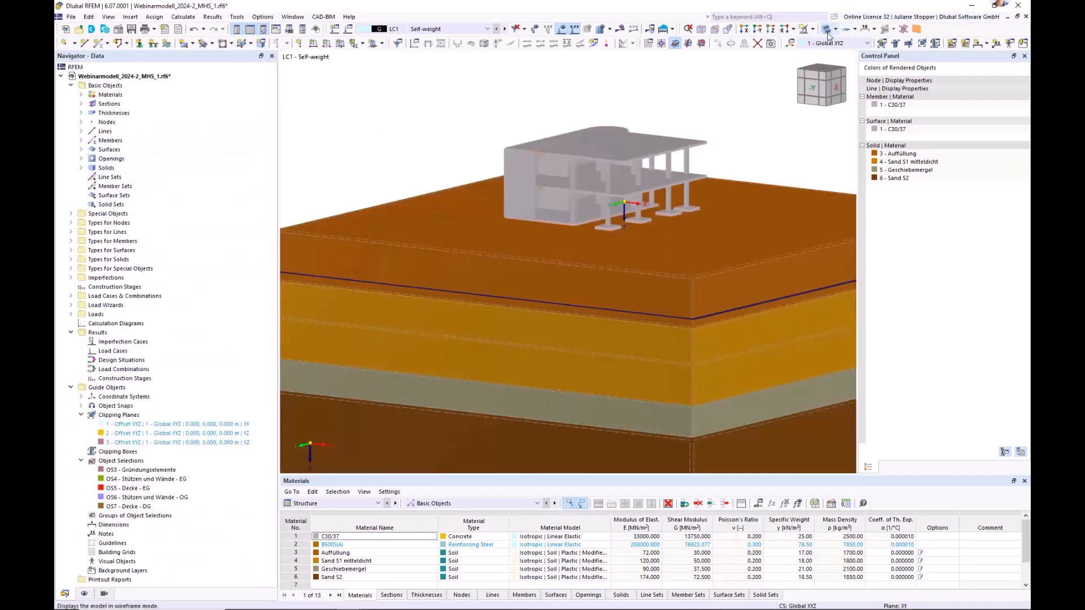
Step: Review the global mesh settings for the general target element length and the target length for soil solids
{"action": "left_click", "coordinate": [184, 17]}
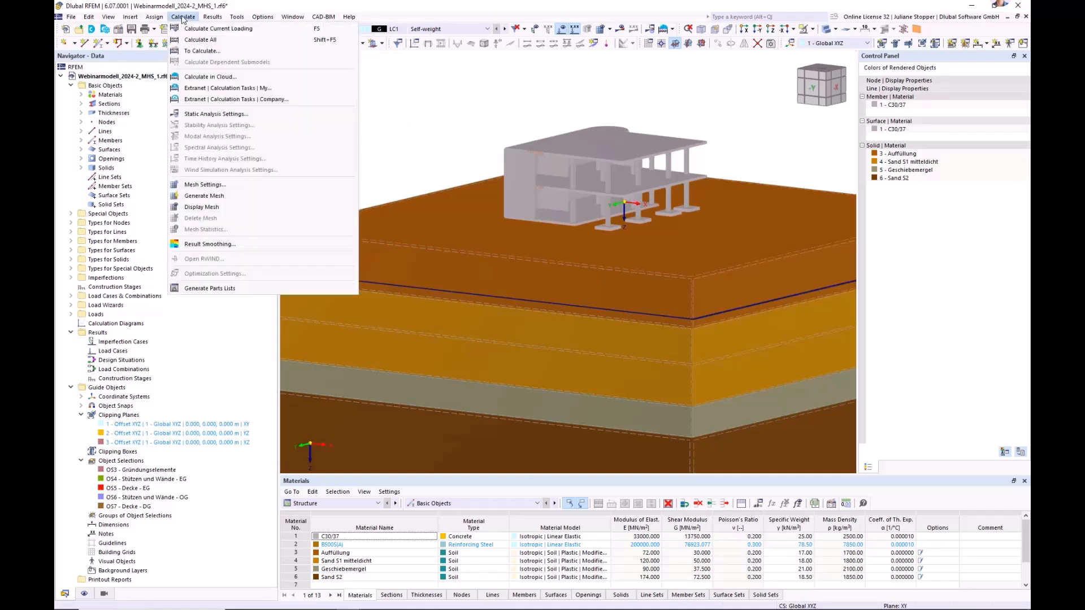
{"action": "left_click", "coordinate": [205, 185]}
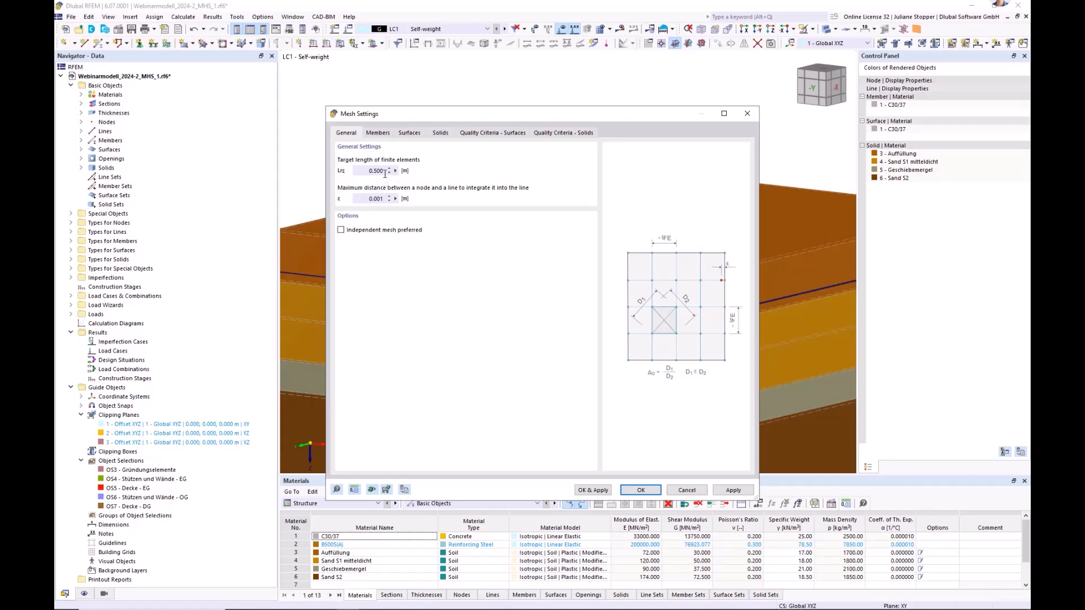
{"action": "left_click", "coordinate": [440, 133]}
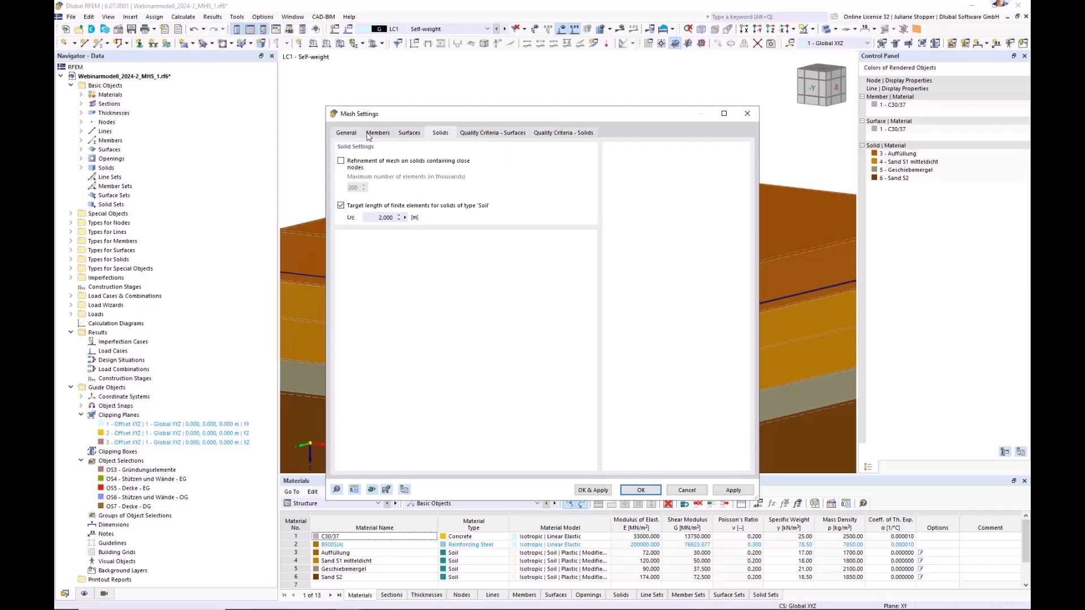
{"action": "left_click", "coordinate": [641, 490]}
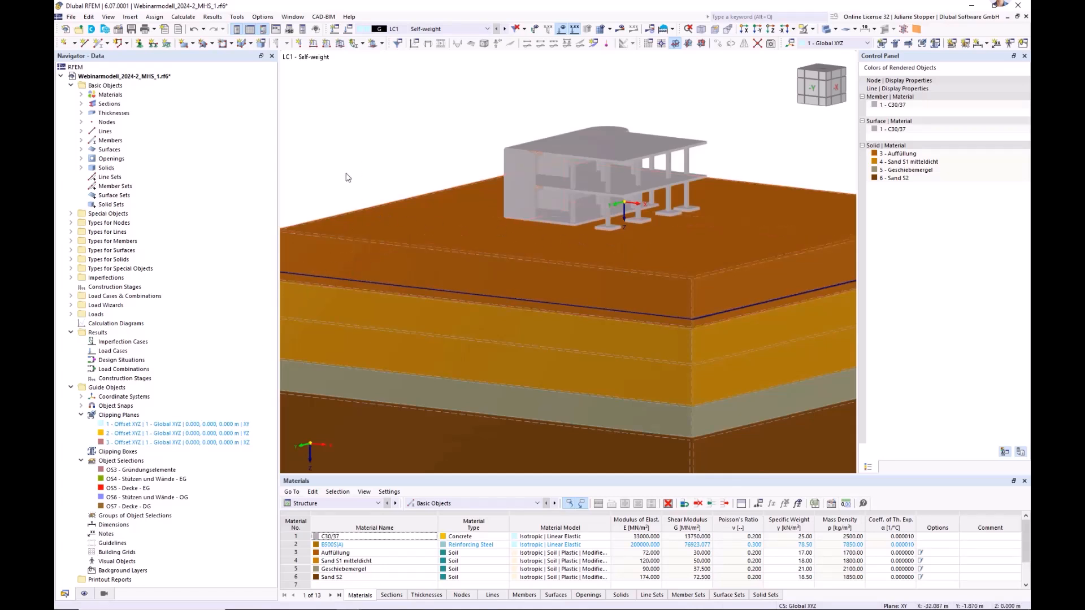
Step: Activate mesh refinement on top soil surface 14 and assign the surface mesh refinement with a 1.000 m target length
{"action": "scroll", "coordinate": [381, 234], "scroll_direction": "up", "scroll_amount": 5}
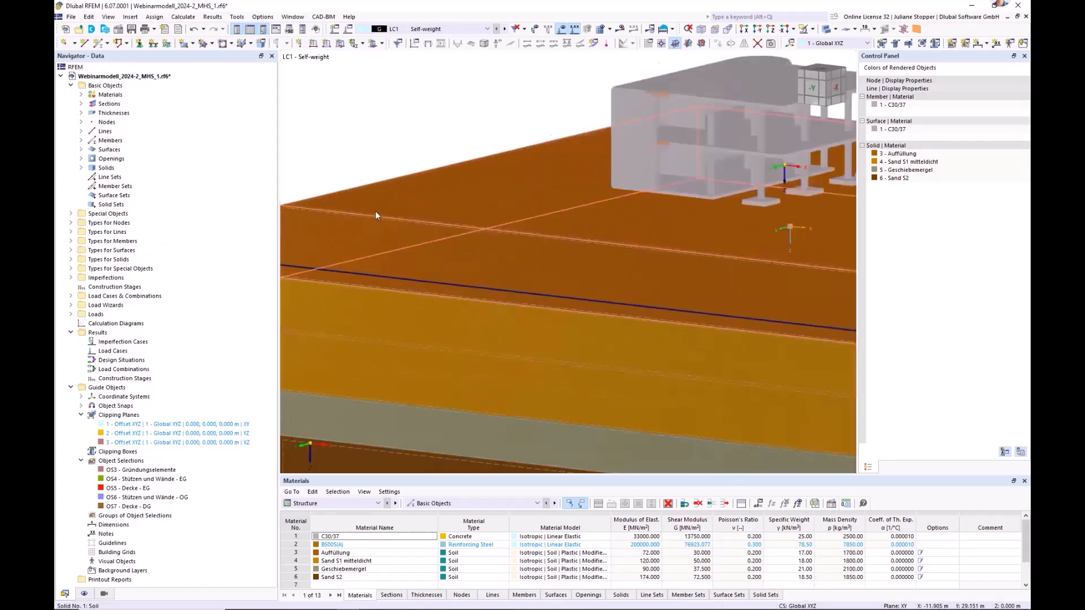
{"action": "scroll", "coordinate": [320, 222], "scroll_direction": "up", "scroll_amount": 3}
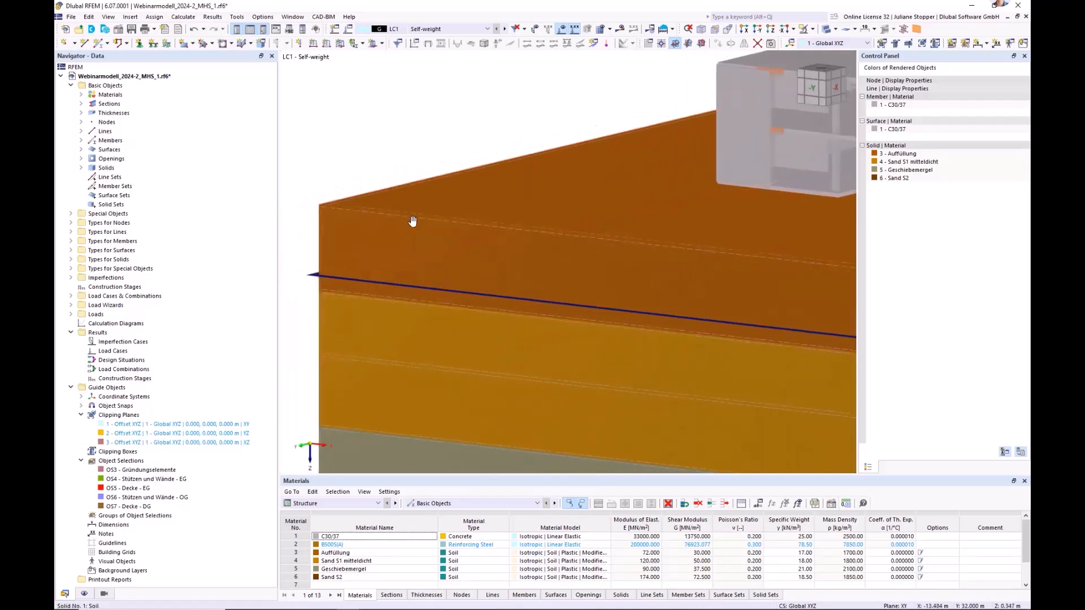
{"action": "right_click", "coordinate": [375, 206]}
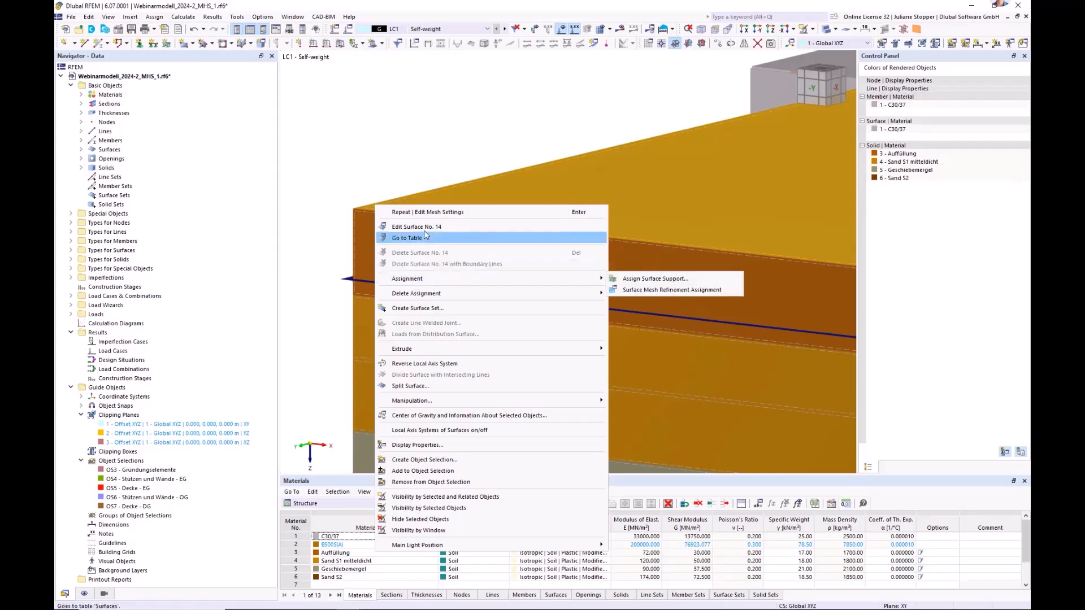
{"action": "left_click", "coordinate": [424, 227]}
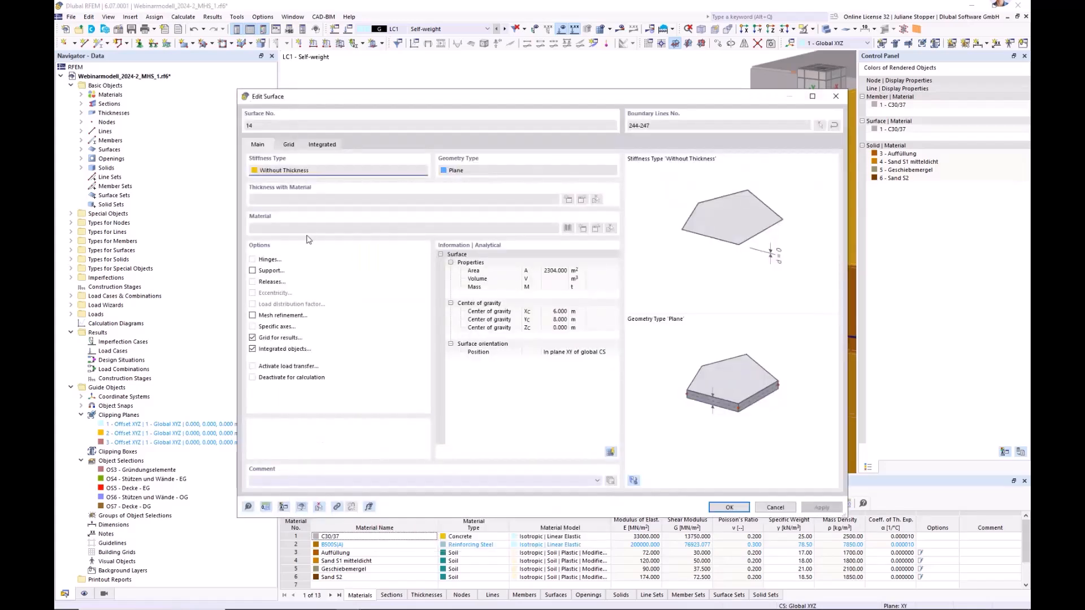
{"action": "left_click", "coordinate": [253, 315]}
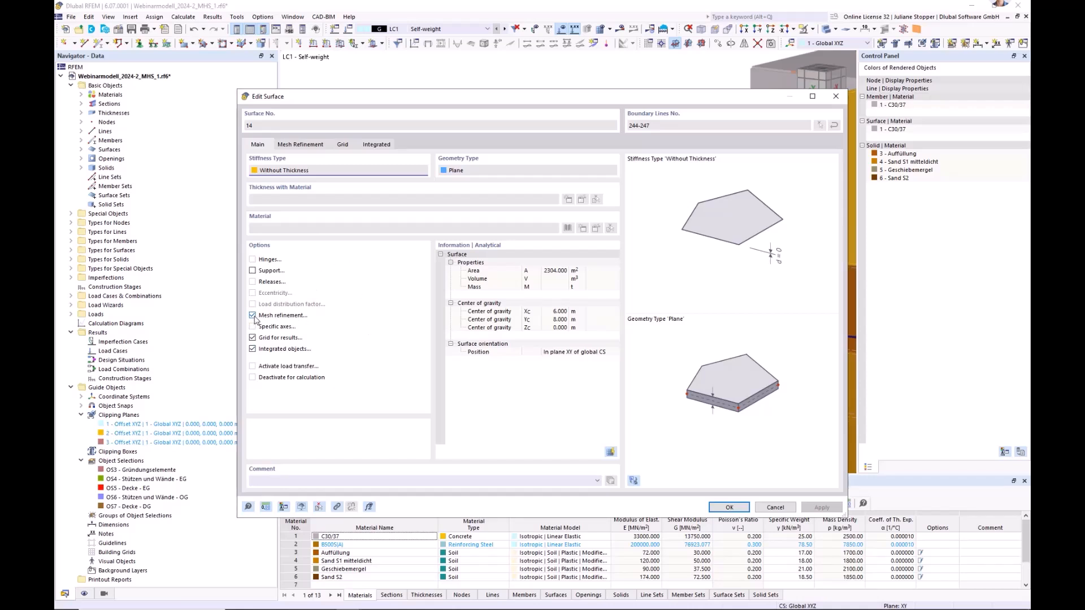
{"action": "left_click", "coordinate": [300, 144]}
{"action": "left_click", "coordinate": [304, 182]}
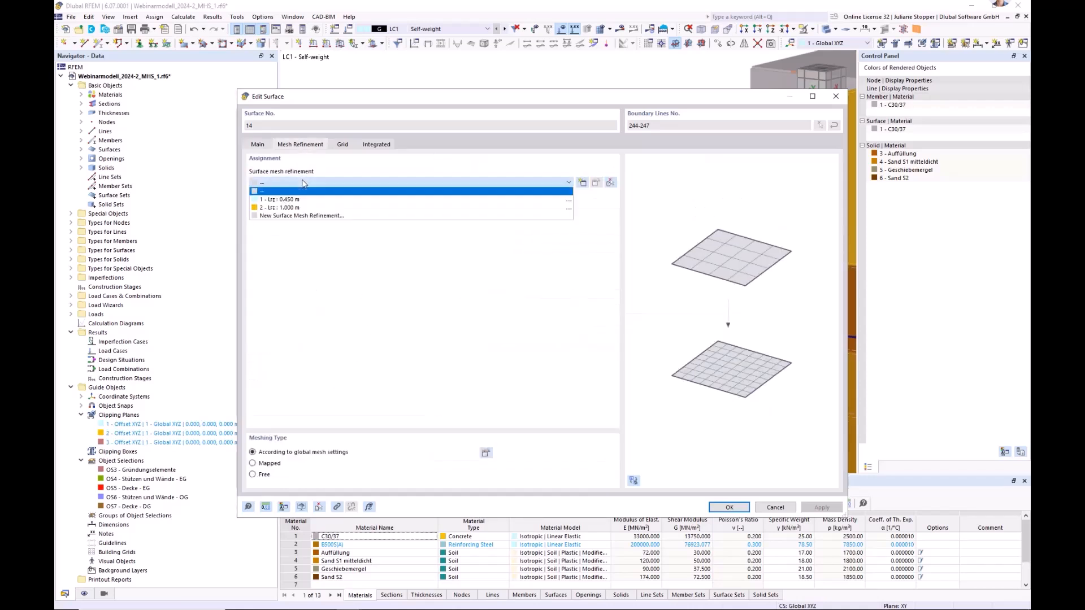
{"action": "left_click", "coordinate": [306, 208]}
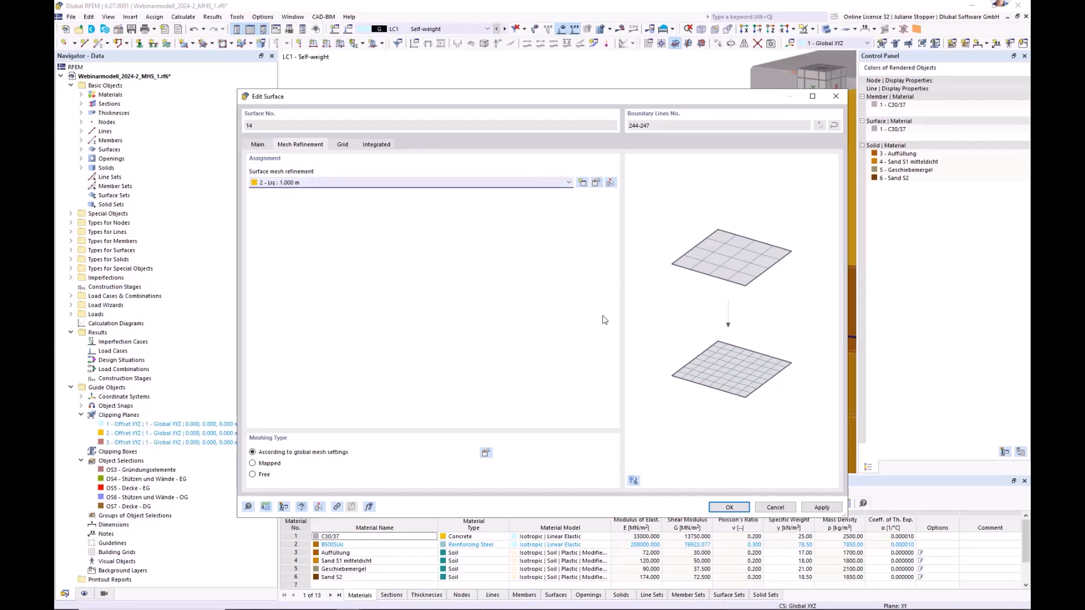
{"action": "left_click", "coordinate": [728, 508]}
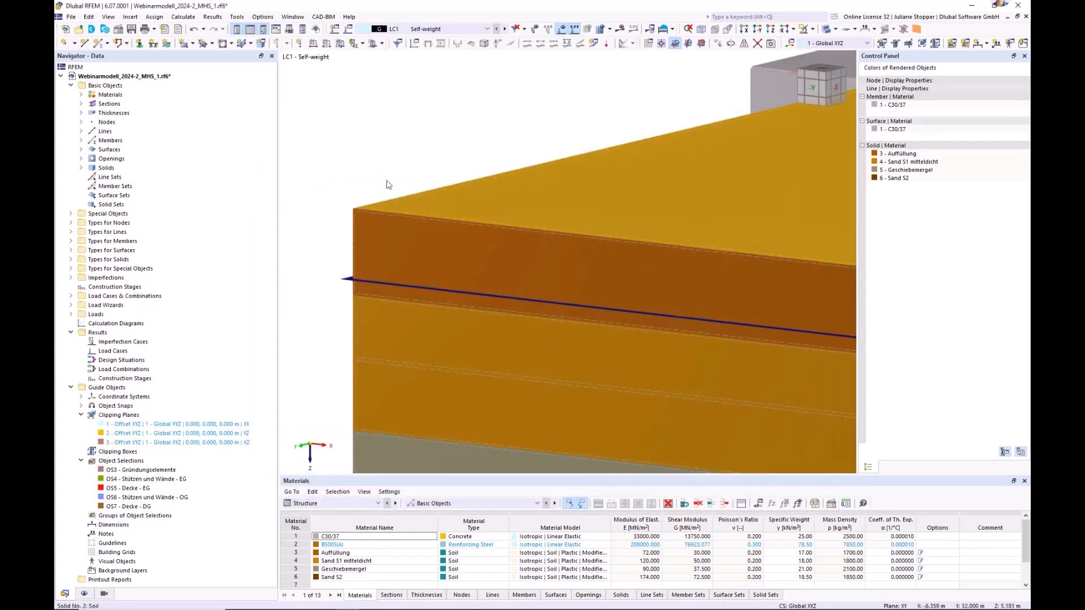
Step: Edit the uppermost soil solid, Auffüllung, and activate its mesh refinement with the layered mesh option
{"action": "scroll", "coordinate": [361, 218], "scroll_direction": "down", "scroll_amount": 5}
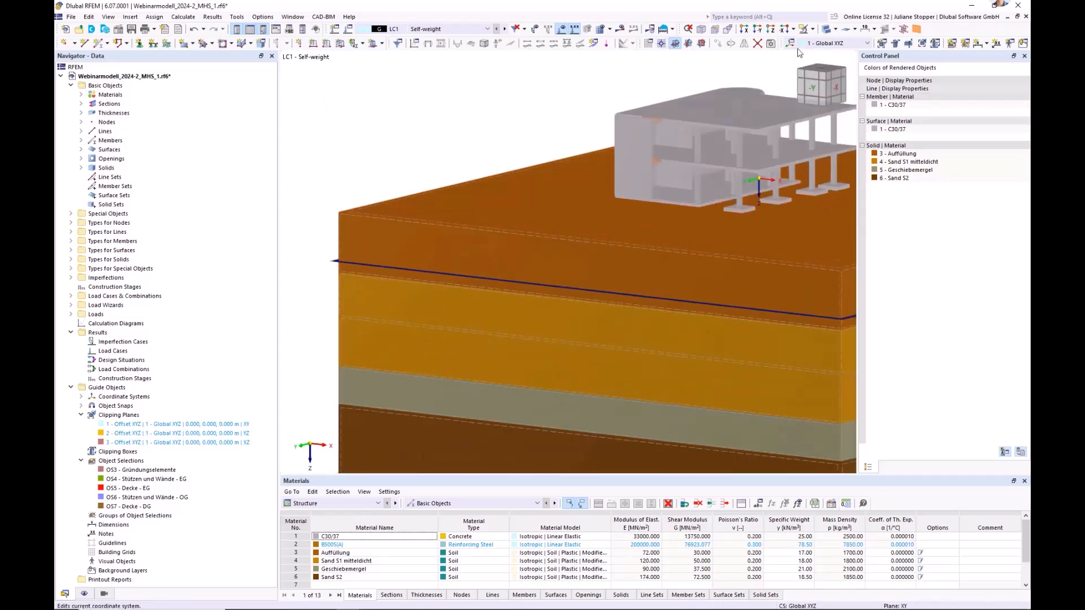
{"action": "left_click", "coordinate": [826, 30]}
{"action": "left_click", "coordinate": [826, 30]}
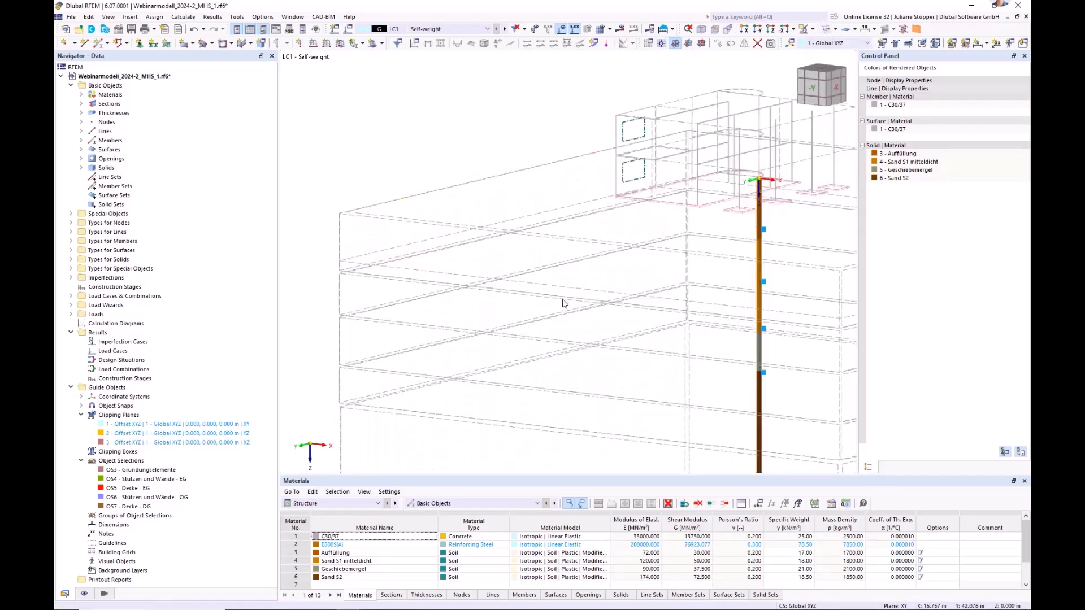
{"action": "left_click", "coordinate": [743, 29]}
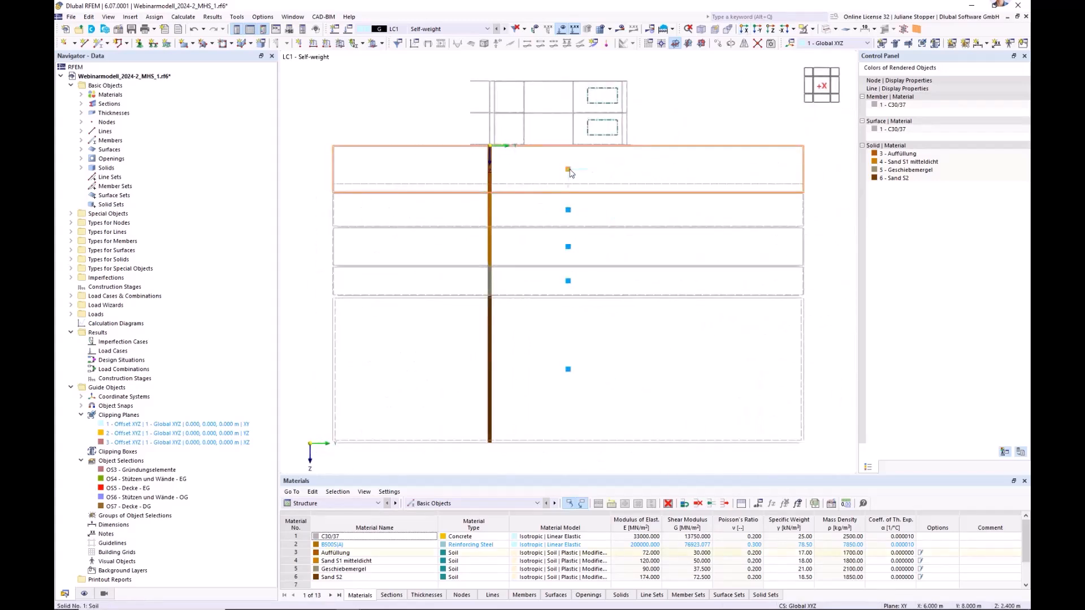
{"action": "right_click", "coordinate": [568, 171]}
{"action": "left_click", "coordinate": [605, 191]}
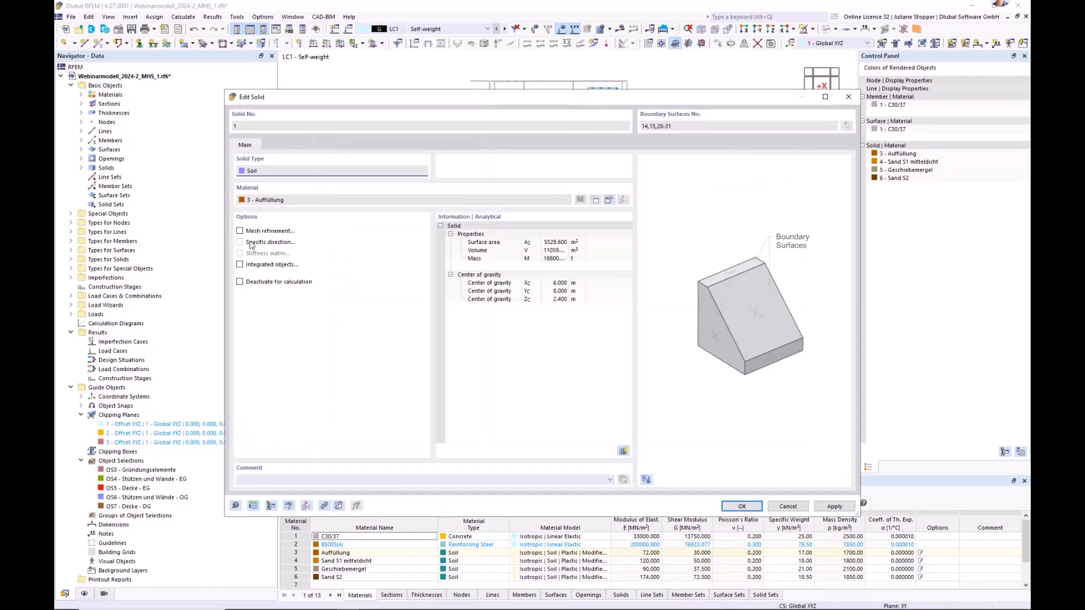
{"action": "left_click", "coordinate": [240, 232]}
{"action": "left_click", "coordinate": [285, 146]}
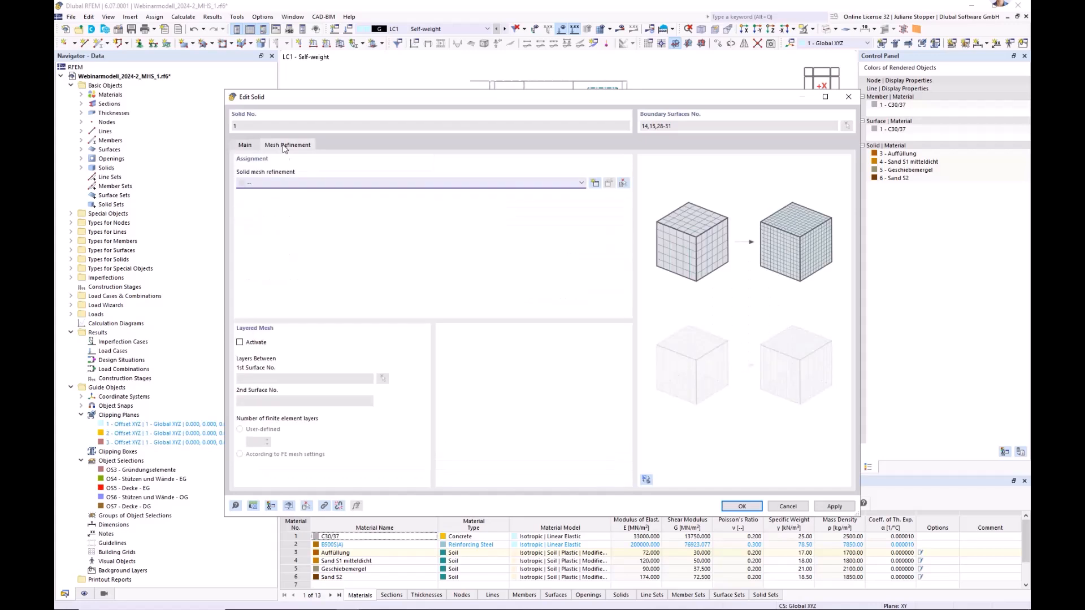
{"action": "left_click", "coordinate": [240, 343]}
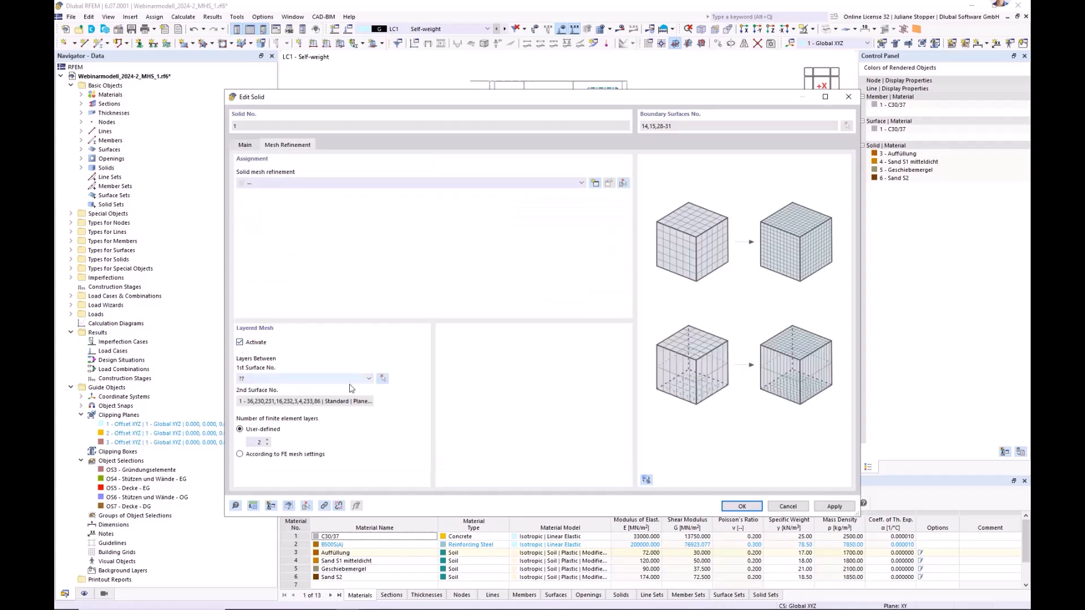
Step: Define the layered mesh of solid 1 between surfaces 14 and 15 with 5 user-defined finite element layers
{"action": "left_click", "coordinate": [382, 379]}
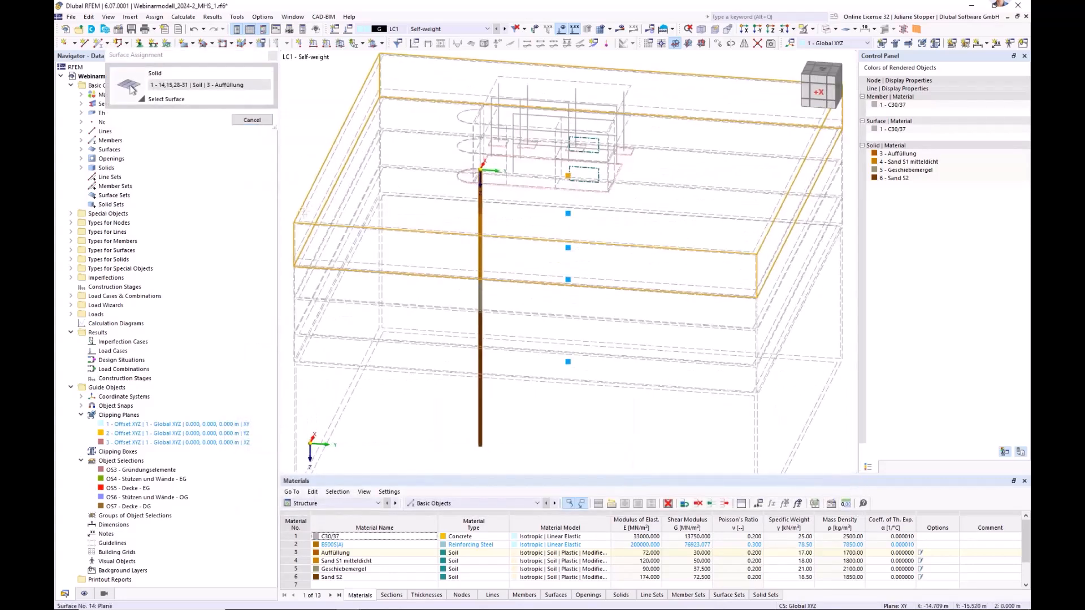
{"action": "left_click", "coordinate": [309, 210]}
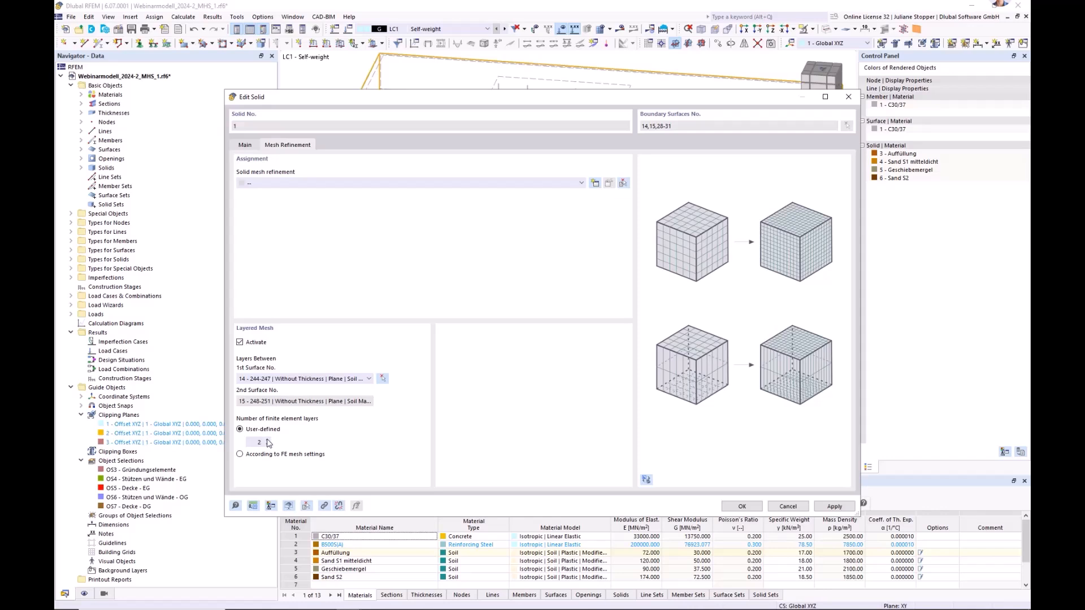
{"action": "double_click", "coordinate": [251, 443]}
{"action": "type", "text": "5"}
{"action": "left_click", "coordinate": [741, 506]}
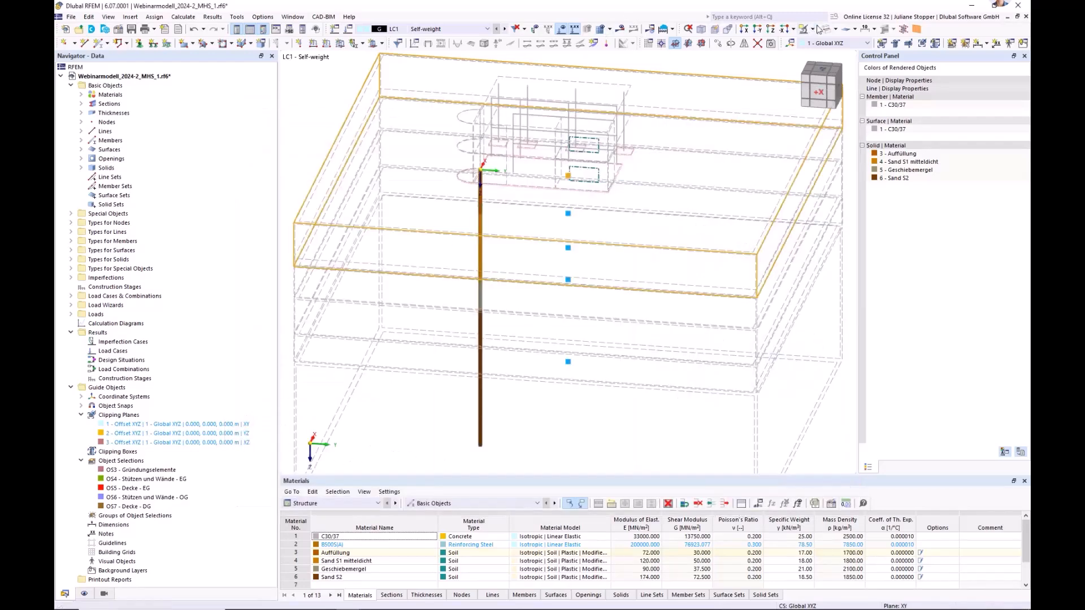
Step: Generate the finite element mesh and inspect it on the building and soil layers in solid and wireframe display
{"action": "left_click", "coordinate": [602, 31]}
{"action": "left_click", "coordinate": [577, 356]}
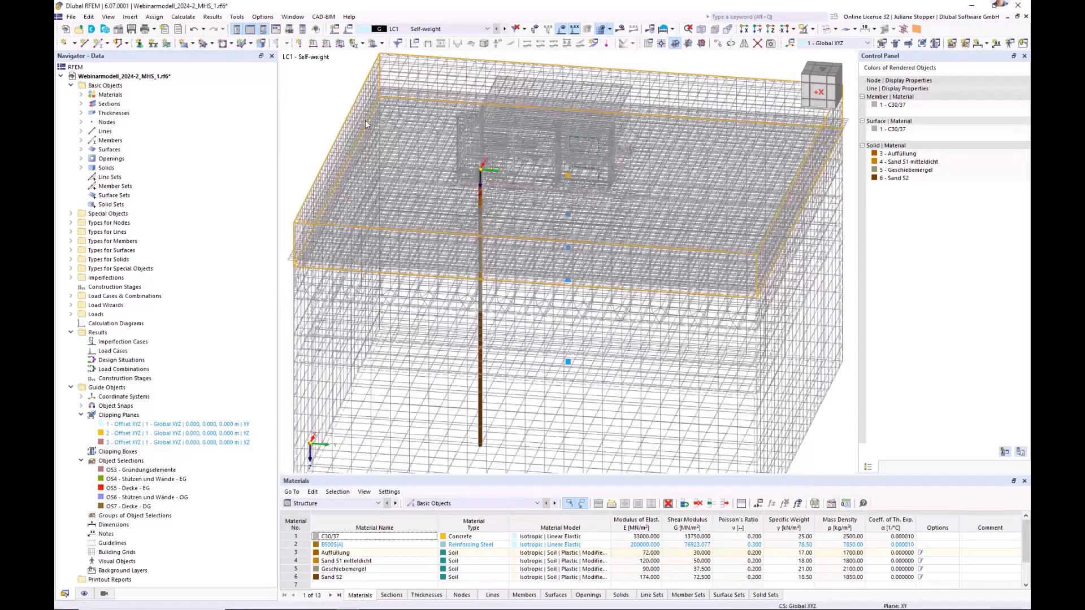
{"action": "left_click", "coordinate": [826, 34]}
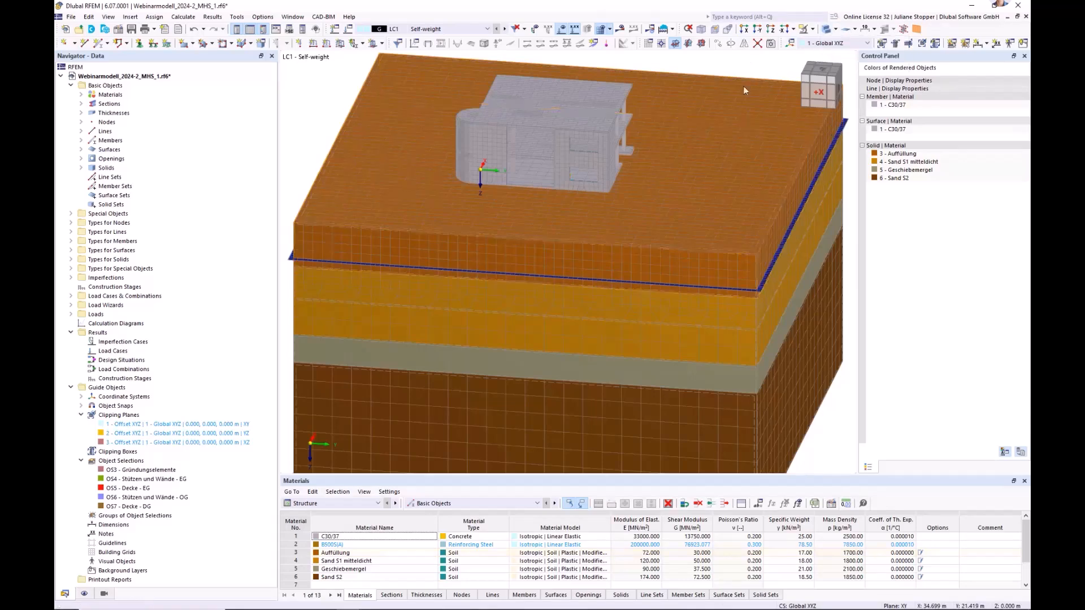
{"action": "scroll", "coordinate": [628, 250], "scroll_direction": "down", "scroll_amount": 3}
{"action": "middle_click_drag", "start_coordinate": [639, 307], "coordinate": [568, 270], "text": "ctrl"}
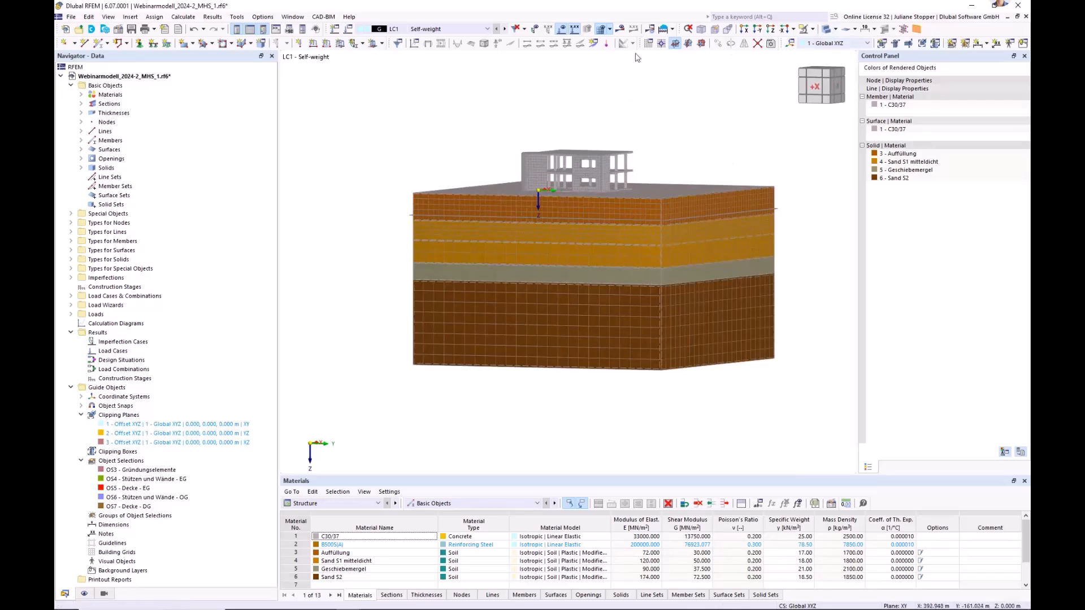
{"action": "scroll", "coordinate": [736, 135], "scroll_direction": "up", "scroll_amount": 3}
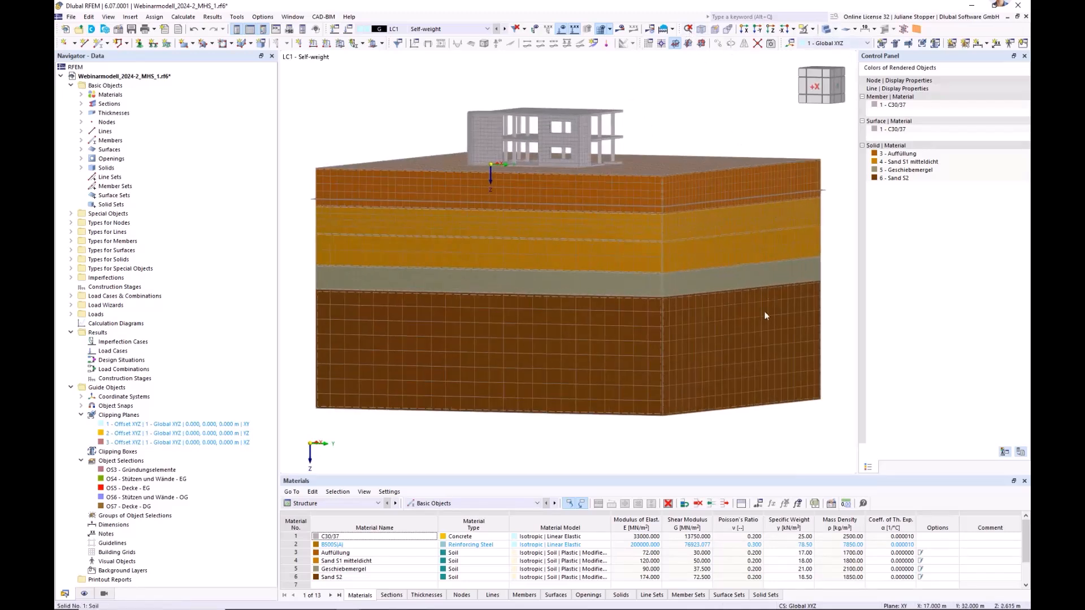
{"action": "left_click", "coordinate": [829, 31]}
{"action": "left_click", "coordinate": [829, 30]}
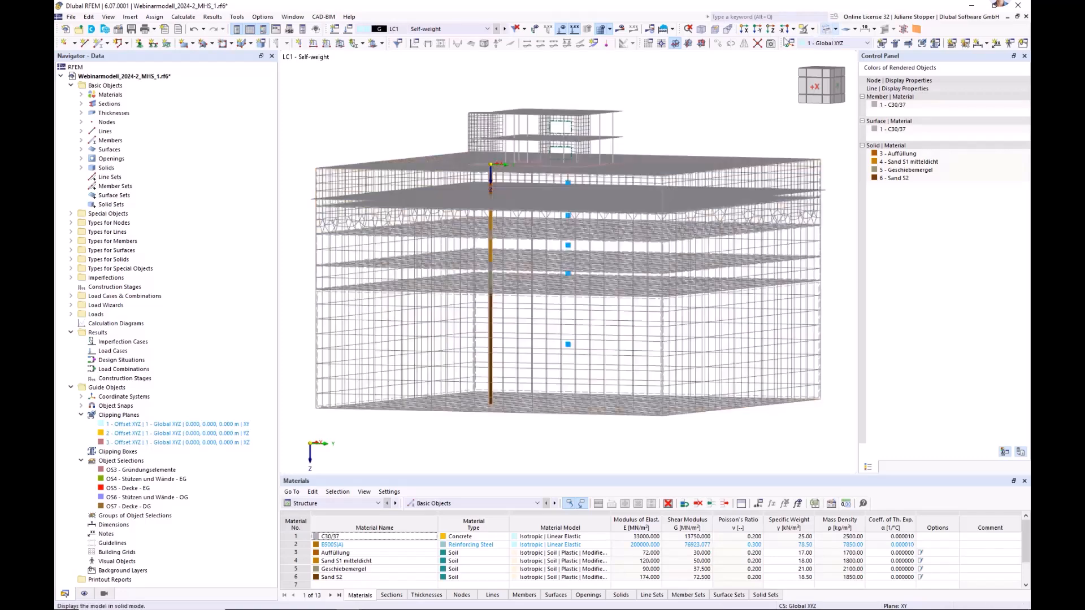
Step: Hide the finite element mesh and show the wireframe model from above
{"action": "left_click", "coordinate": [601, 32]}
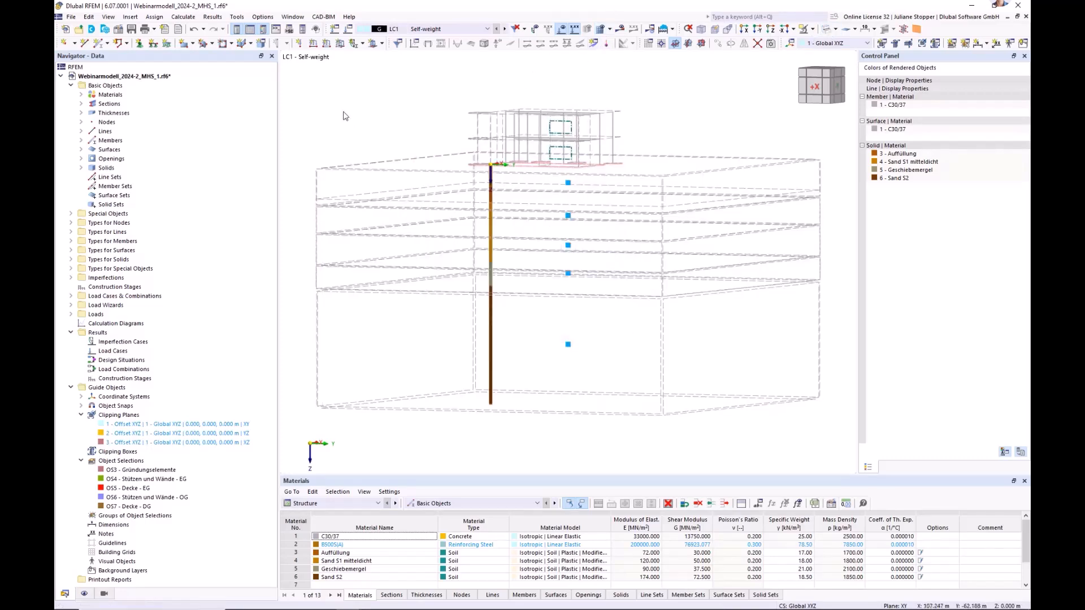
{"action": "middle_click_drag", "start_coordinate": [355, 106], "coordinate": [348, 142], "text": "ctrl"}
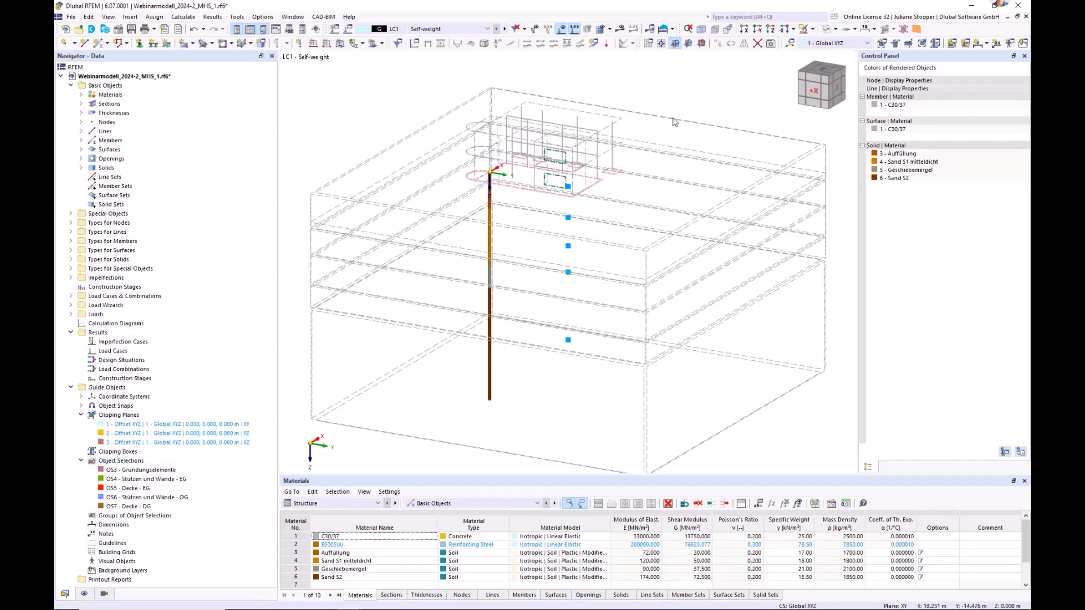
{"action": "left_click", "coordinate": [772, 32]}
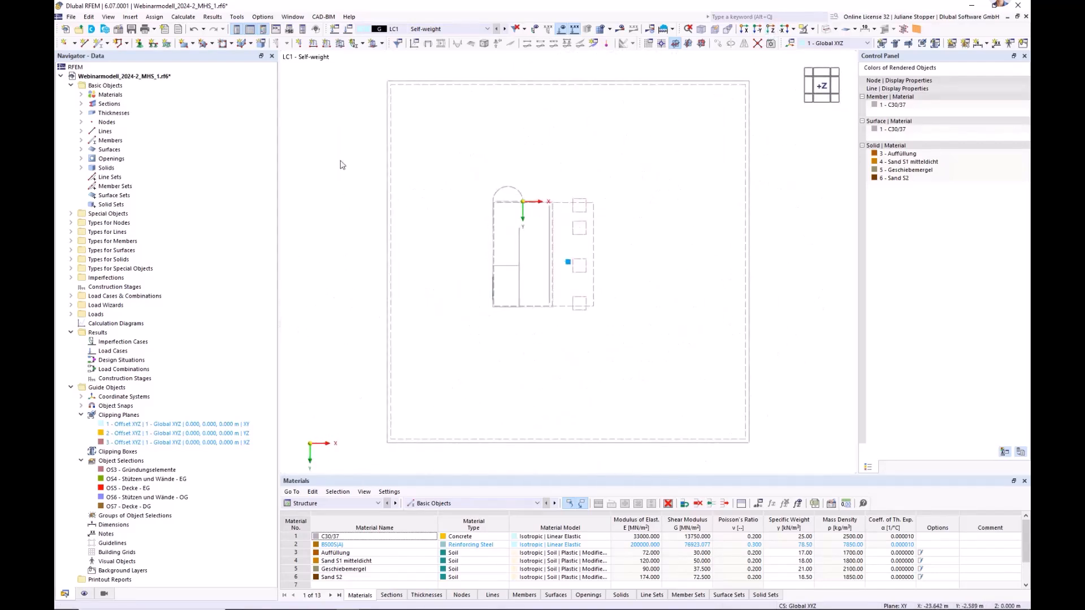
Step: Select all outer side surfaces of the soil massif layers in the top view
{"action": "left_click_drag", "start_coordinate": [369, 76], "coordinate": [403, 451]}
{"action": "left_click_drag", "start_coordinate": [491, 79], "coordinate": [757, 93]}
{"action": "left_click_drag", "start_coordinate": [366, 437], "coordinate": [782, 469]}
{"action": "left_click_drag", "start_coordinate": [736, 71], "coordinate": [785, 468]}
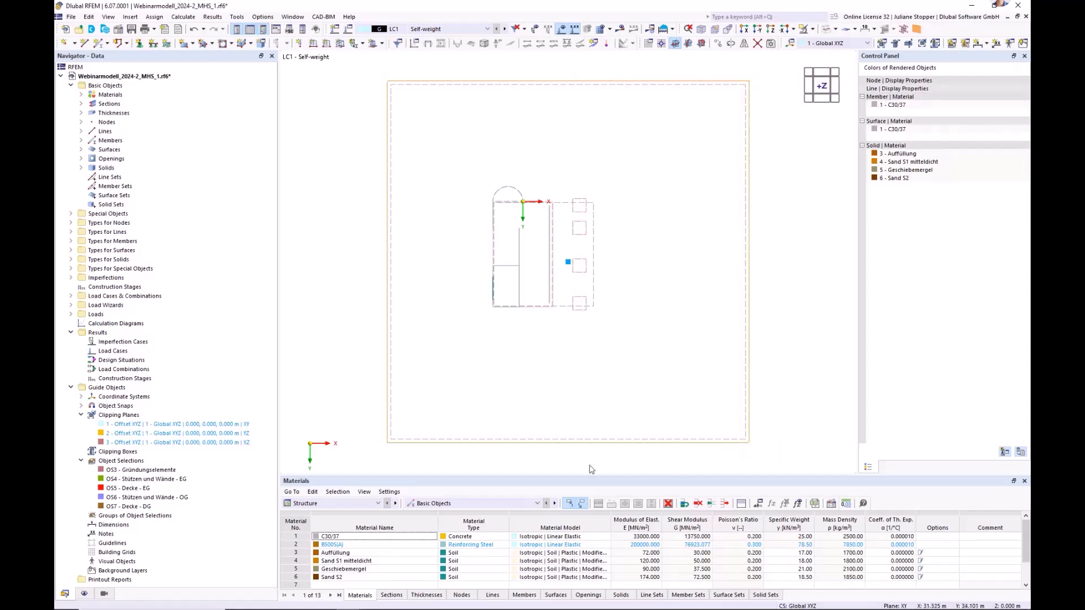
{"action": "middle_click_drag", "start_coordinate": [569, 416], "coordinate": [526, 327], "text": "ctrl"}
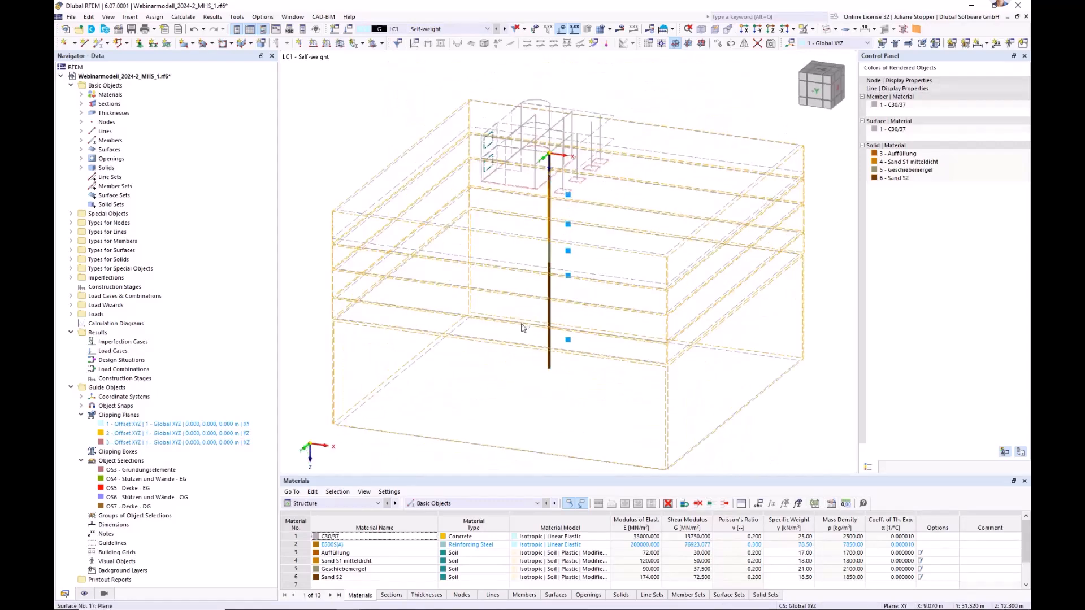
Step: Create an object selection from the selected surfaces 27-47 and name it Boundary Surfaces Solid
{"action": "right_click", "coordinate": [356, 413]}
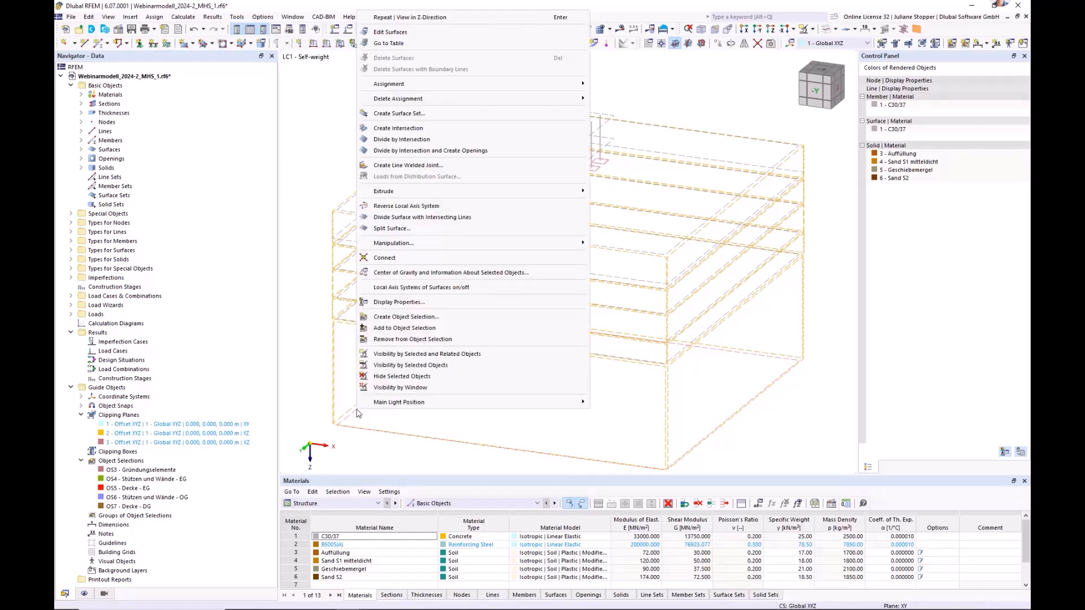
{"action": "left_click", "coordinate": [401, 318]}
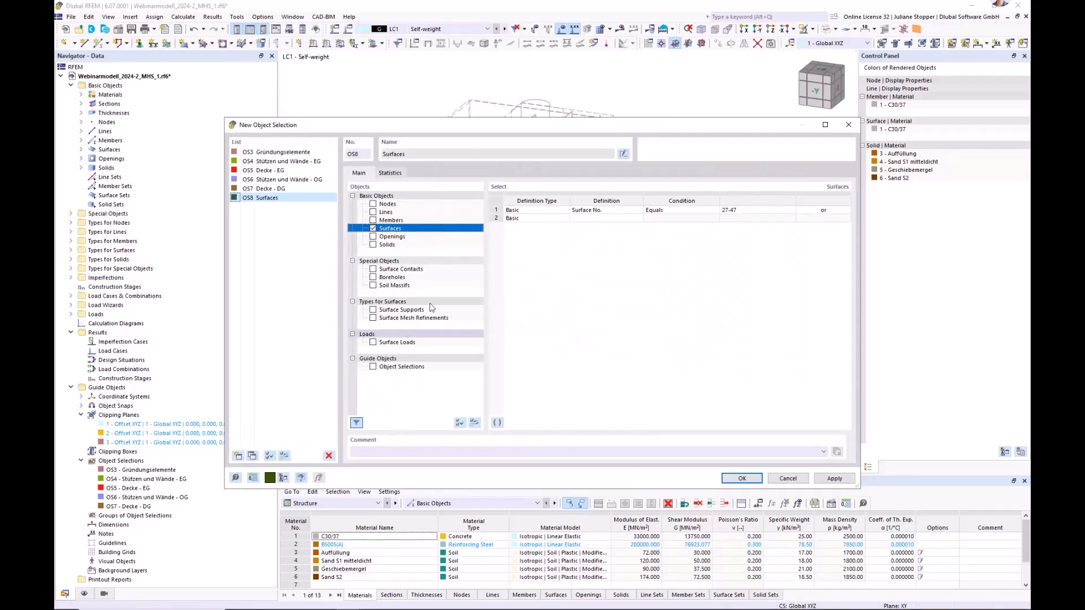
{"action": "left_click", "coordinate": [623, 153]}
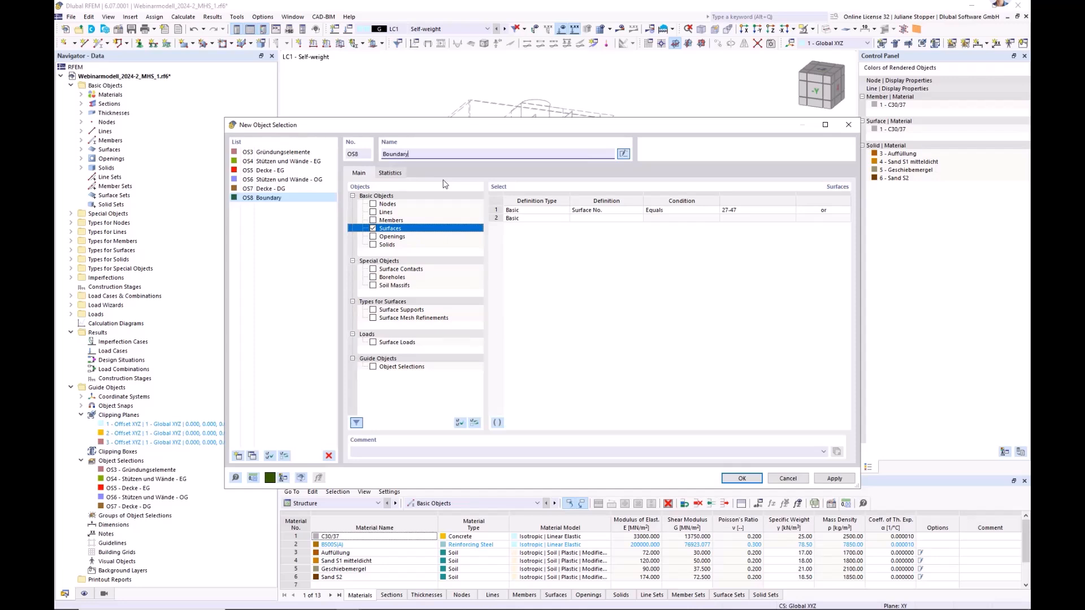
{"action": "type", "text": "Boundary Surf"}
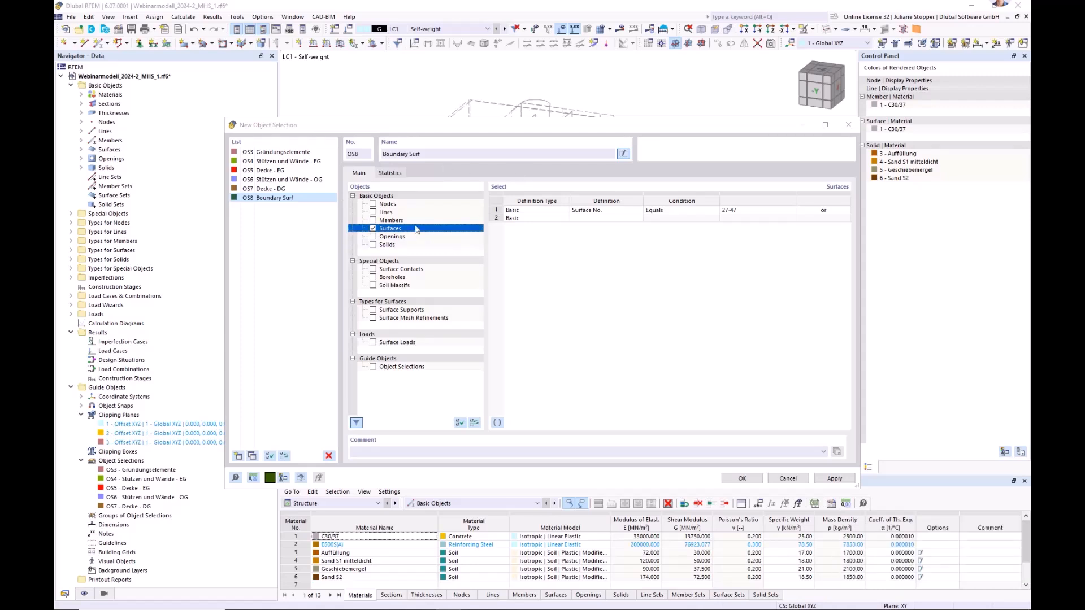
{"action": "left_click", "coordinate": [432, 153]}
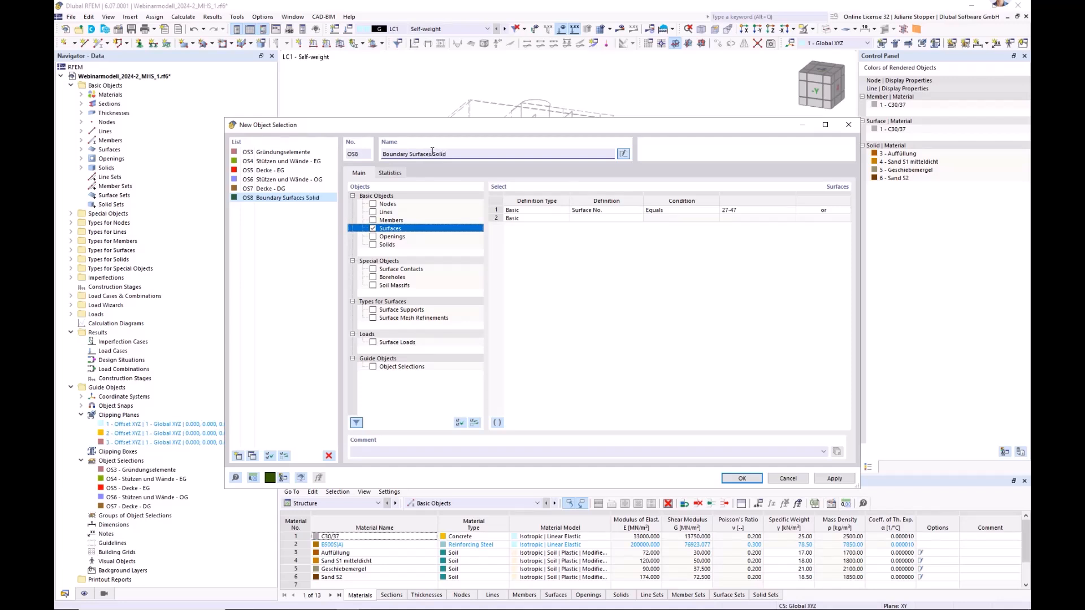
{"action": "left_click", "coordinate": [744, 480]}
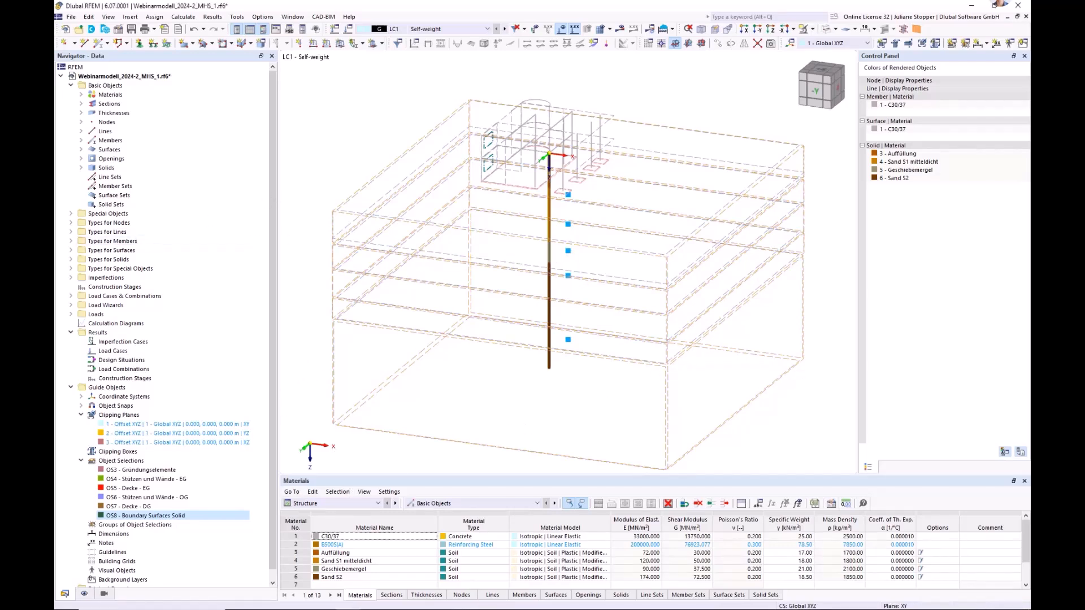
Step: Switch the model to solid display and highlight the surfaces of the Boundary Surfaces Solid selection
{"action": "scroll", "coordinate": [416, 342], "scroll_direction": "down", "scroll_amount": 1}
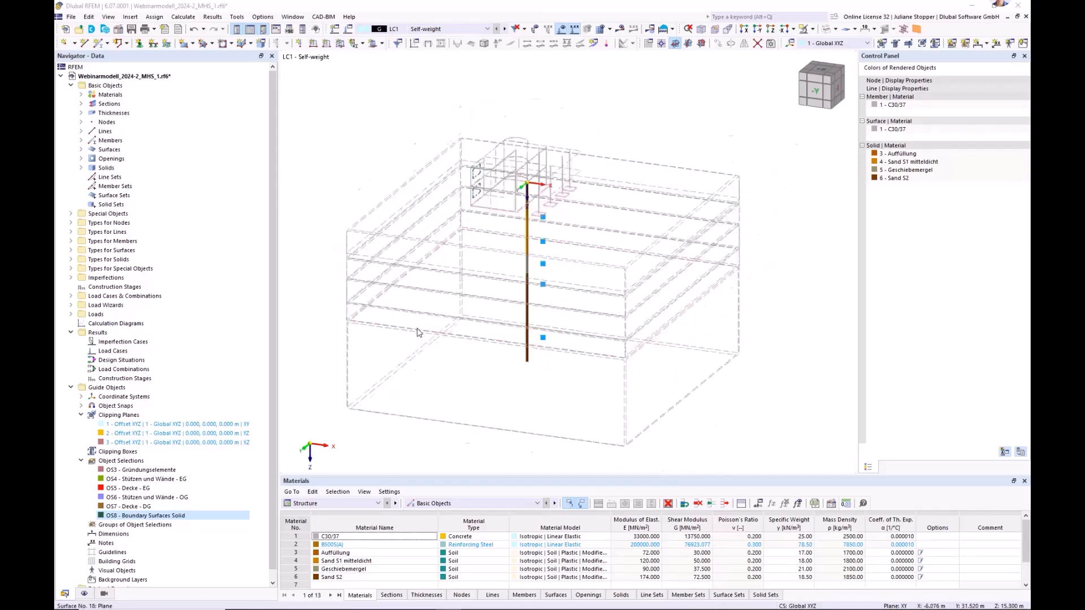
{"action": "left_click", "coordinate": [826, 28]}
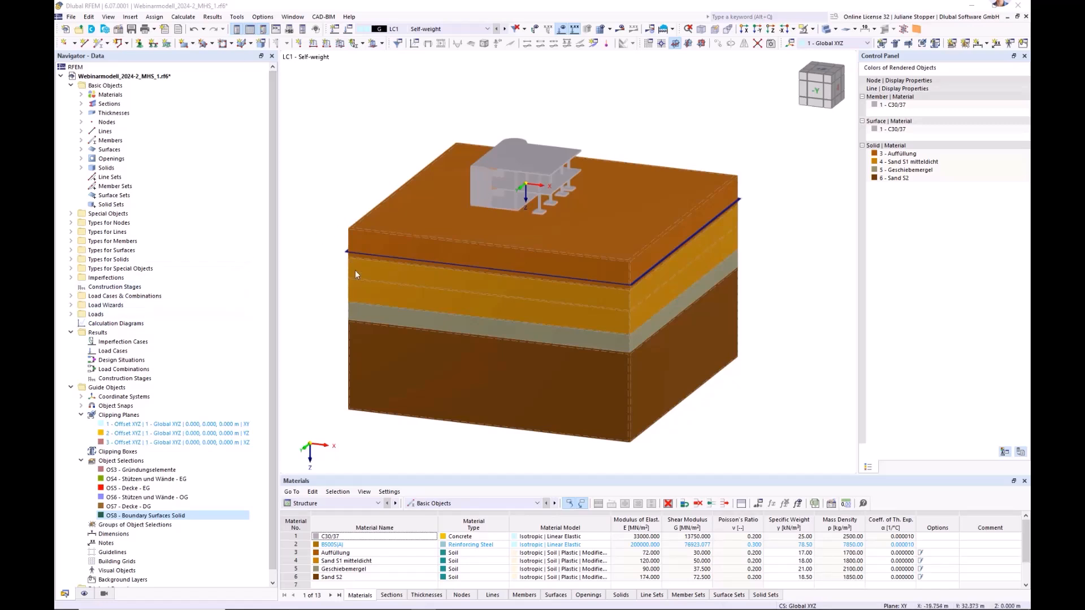
{"action": "middle_click_drag", "start_coordinate": [726, 403], "coordinate": [704, 398], "text": "ctrl"}
Step: Review the self-weight settings and action categories of load cases Self-weight, Ausbaulast, Nutzlast and Eigengewicht Boden
{"action": "left_click", "coordinate": [70, 296]}
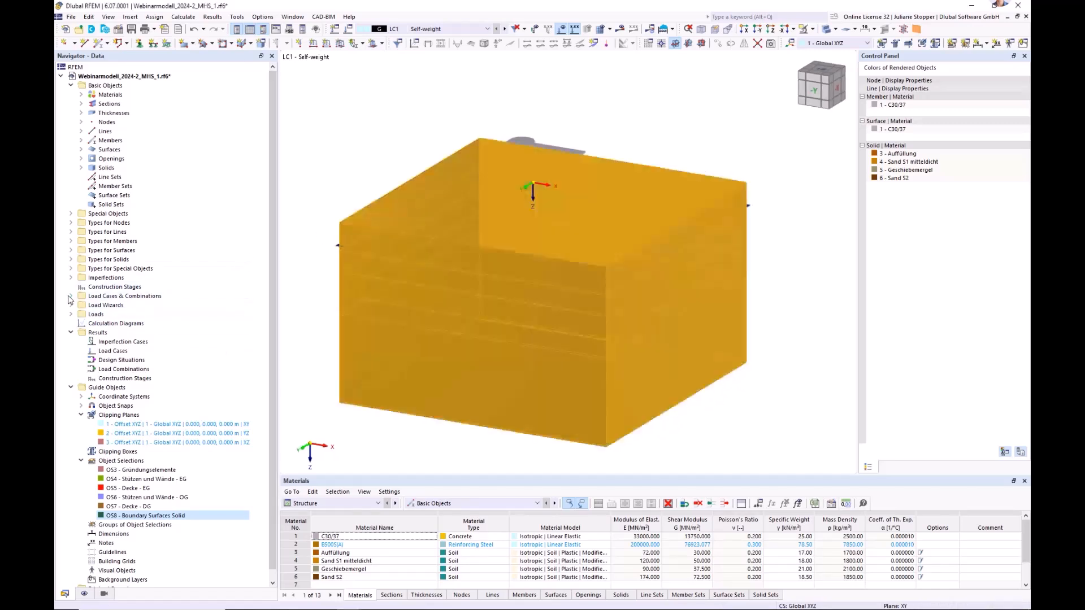
{"action": "left_click", "coordinate": [70, 296]}
{"action": "left_click", "coordinate": [104, 316]}
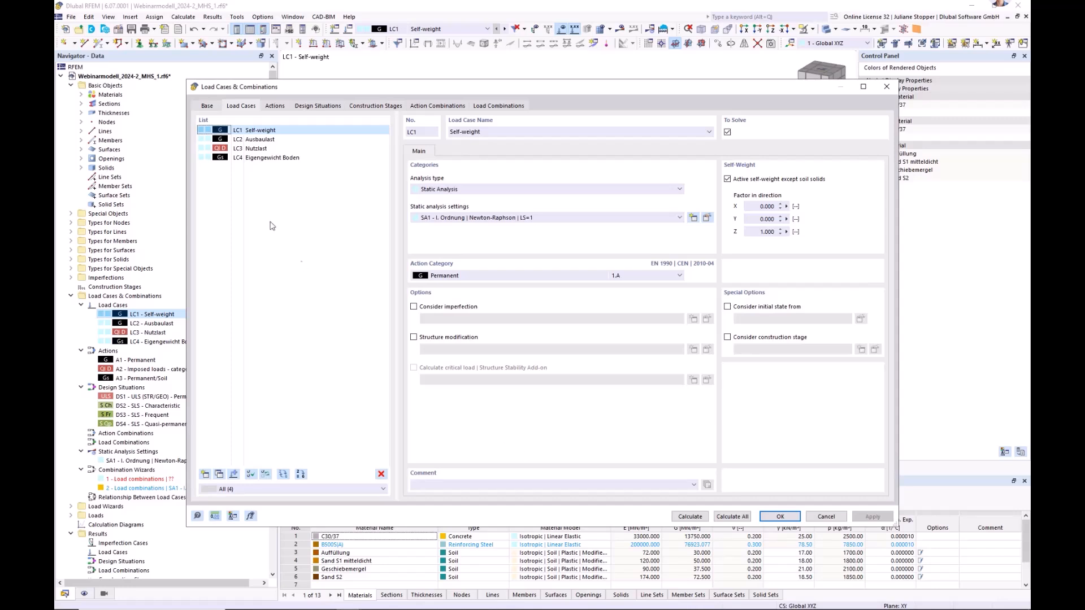
{"action": "left_click", "coordinate": [260, 160]}
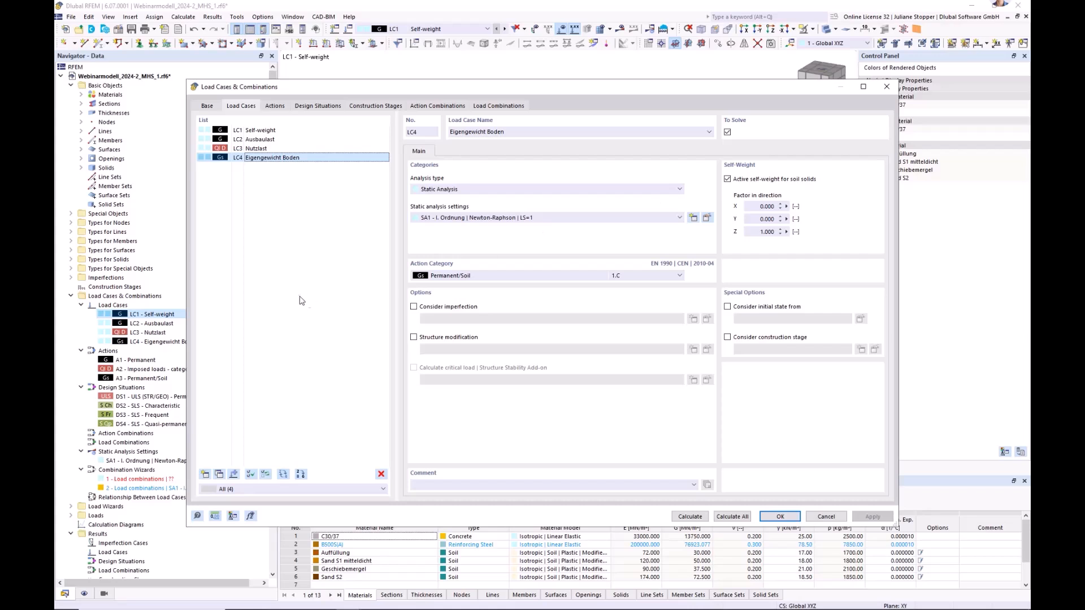
{"action": "left_click", "coordinate": [254, 131]}
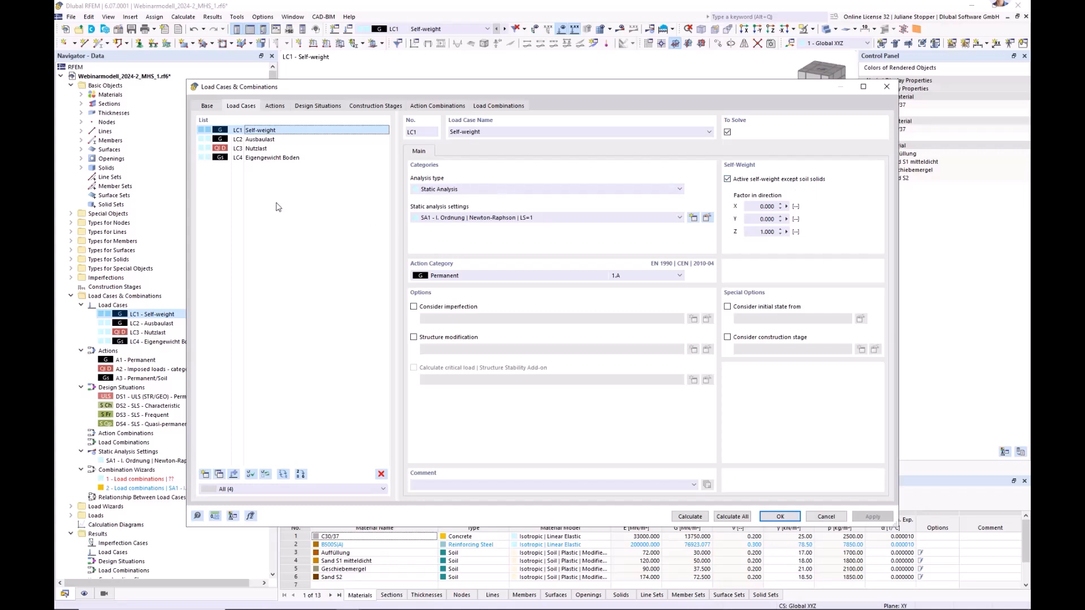
{"action": "left_click", "coordinate": [260, 142]}
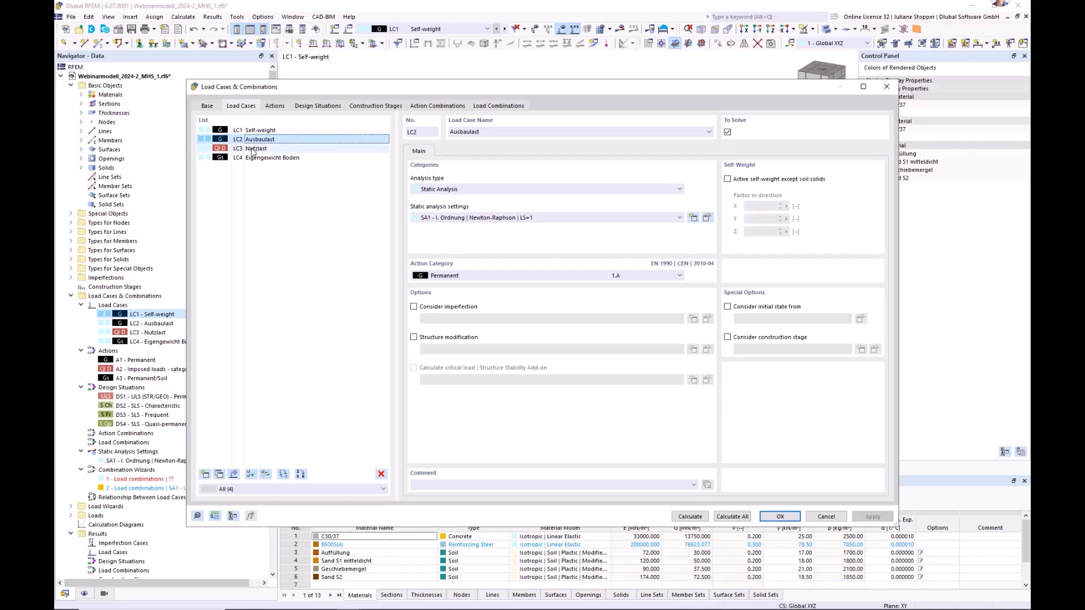
{"action": "left_click", "coordinate": [254, 149]}
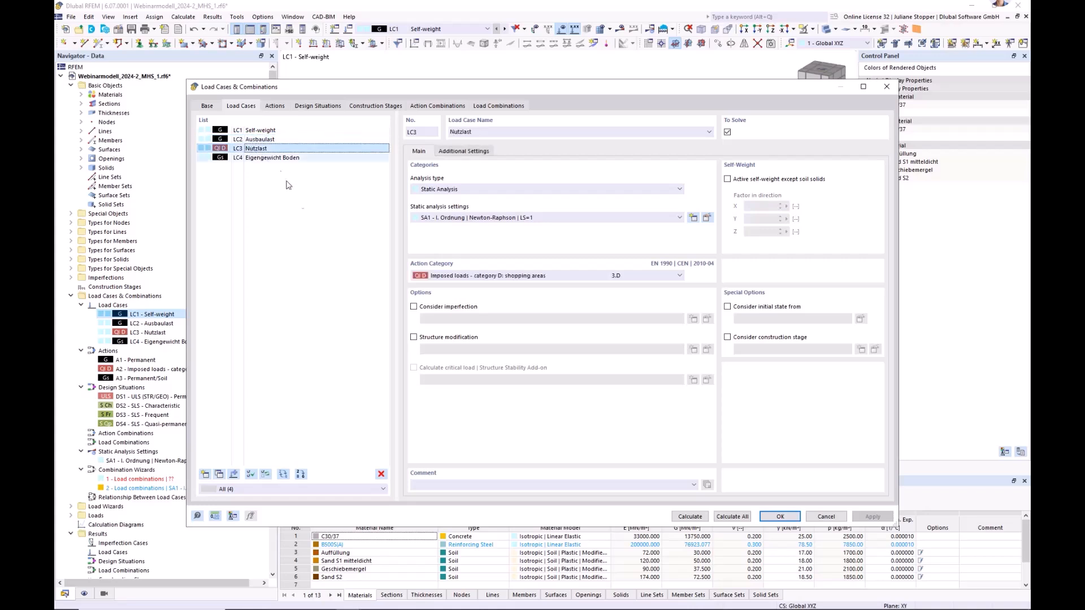
Step: Review the defined actions, design situations and construction stages, and leave the load case settings without changes
{"action": "left_click", "coordinate": [274, 107]}
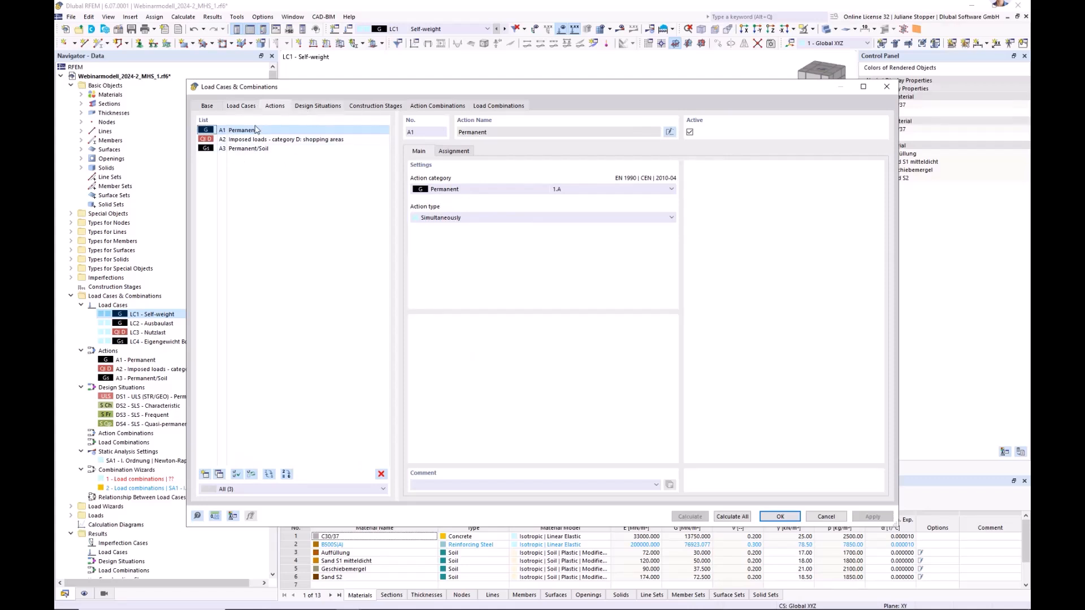
{"action": "left_click", "coordinate": [317, 107]}
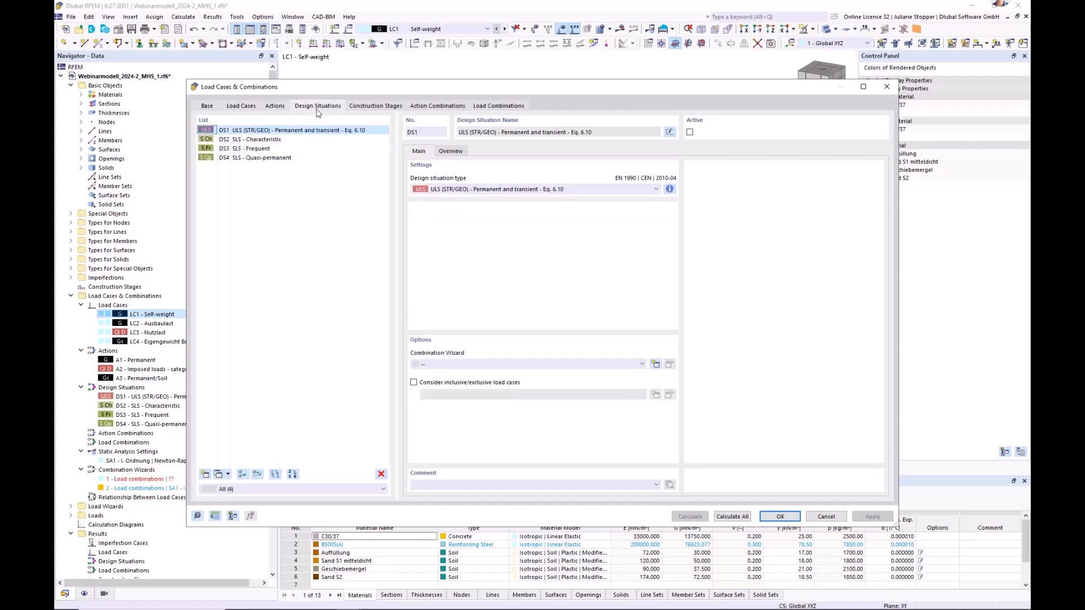
{"action": "left_click", "coordinate": [368, 108]}
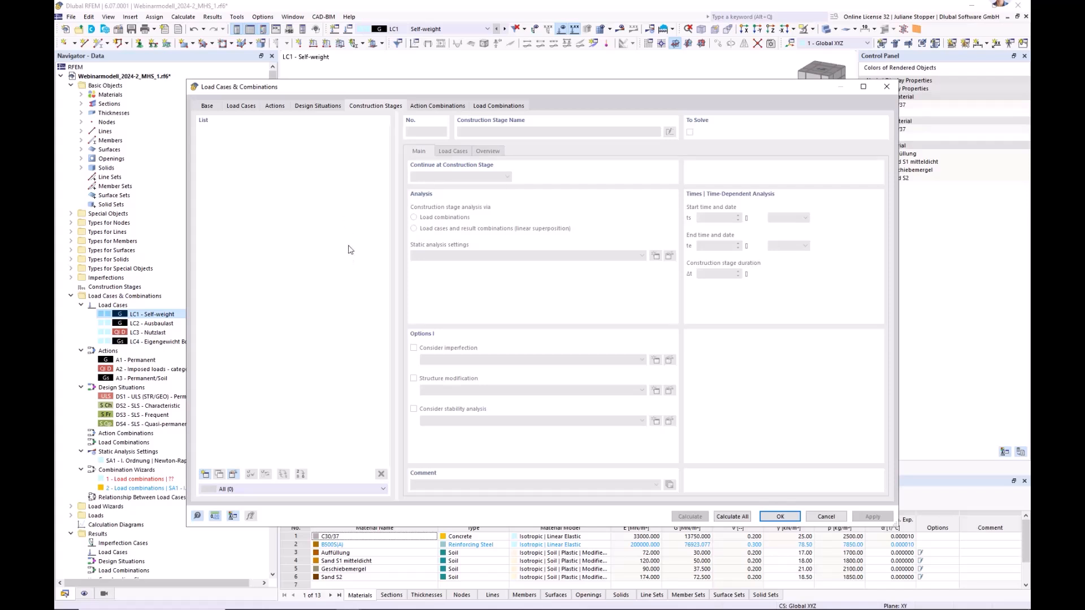
{"action": "left_click", "coordinate": [824, 517]}
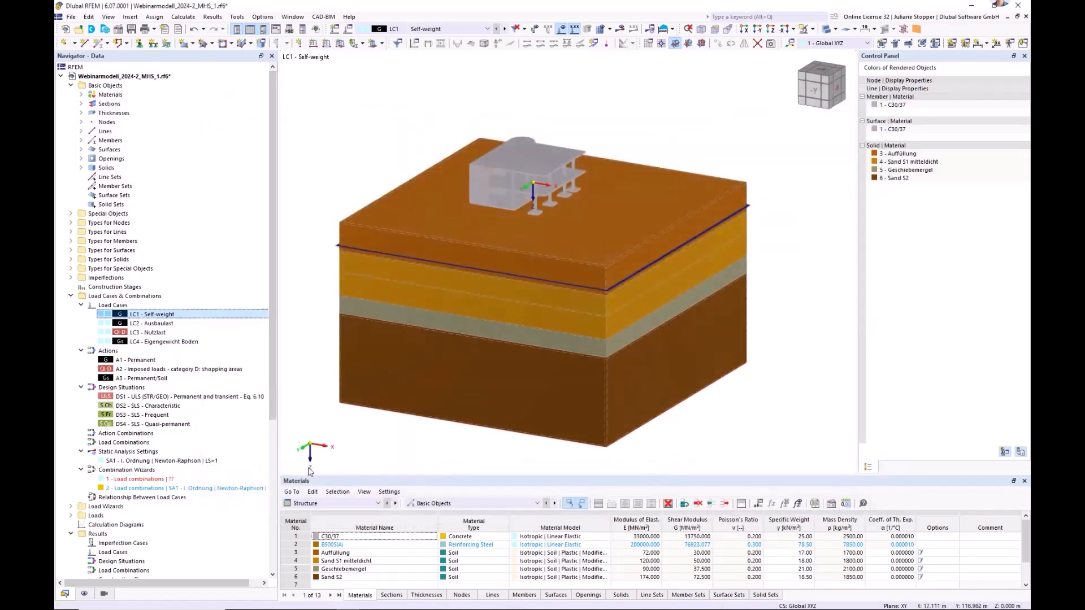
Step: Create a new construction stage CS1 for the model
{"action": "left_click", "coordinate": [70, 296]}
{"action": "left_click", "coordinate": [71, 333]}
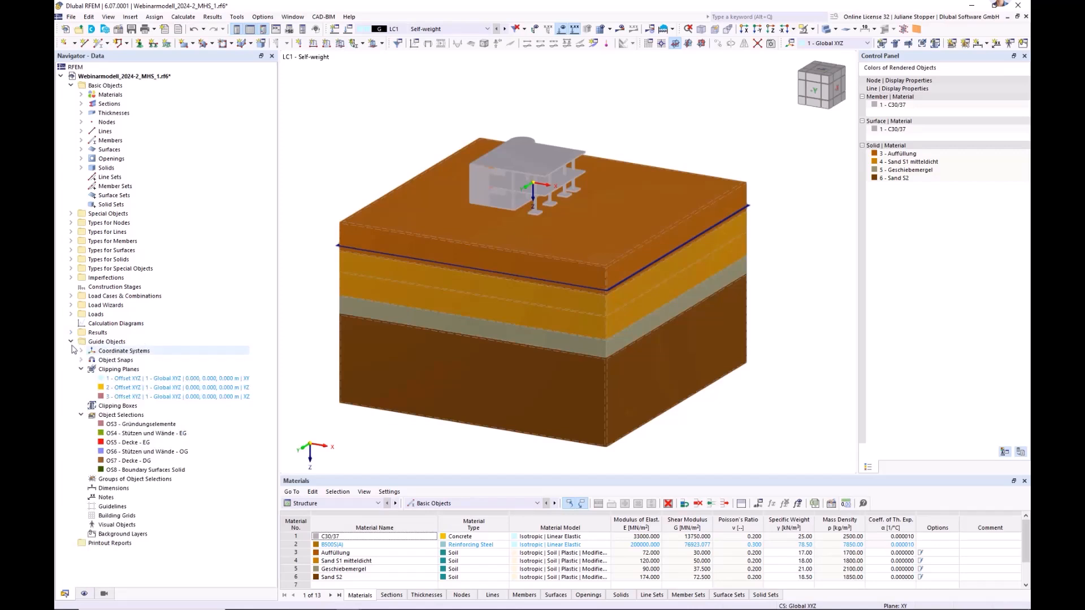
{"action": "left_click", "coordinate": [71, 342]}
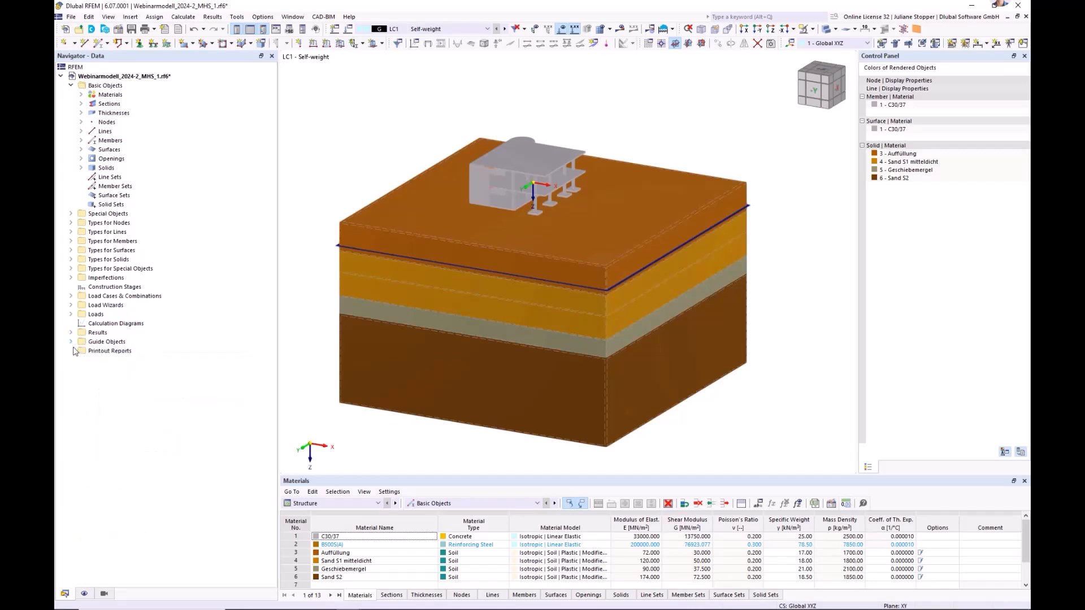
{"action": "right_click", "coordinate": [102, 289]}
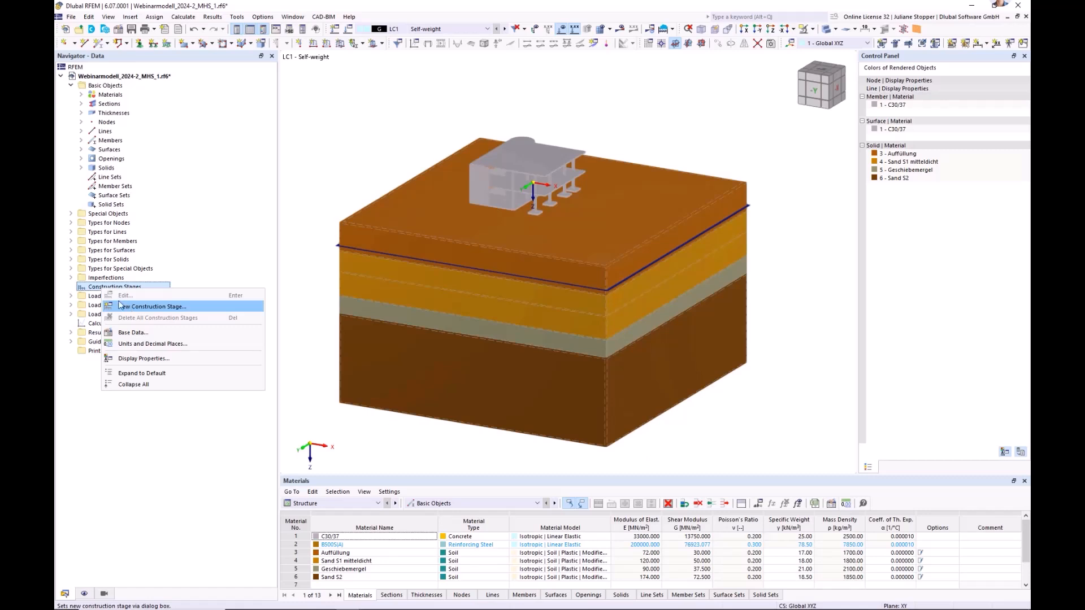
{"action": "right_click", "coordinate": [89, 287]}
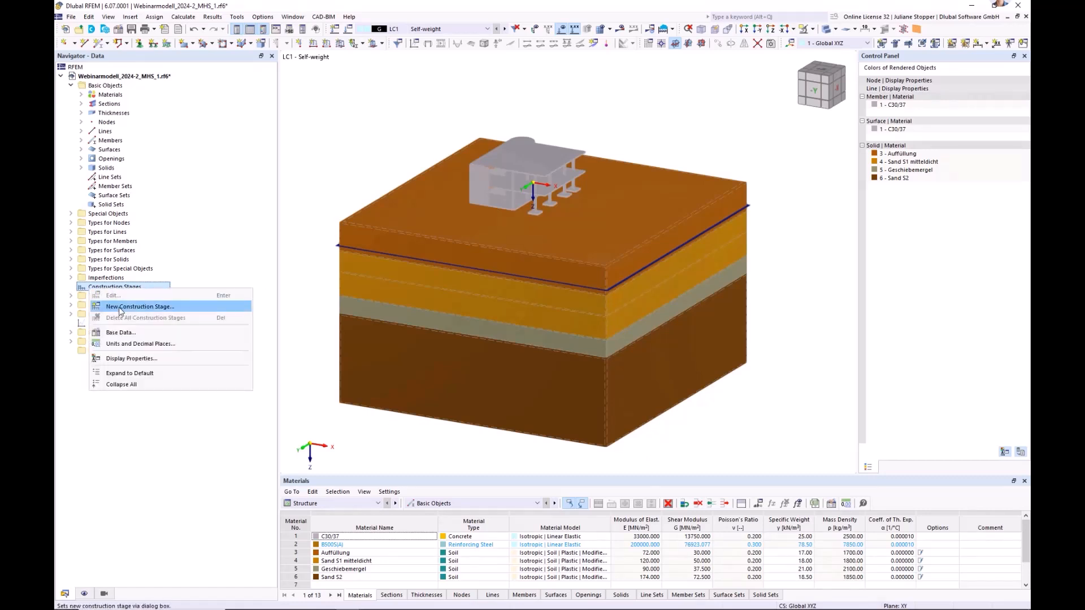
{"action": "left_click", "coordinate": [120, 308]}
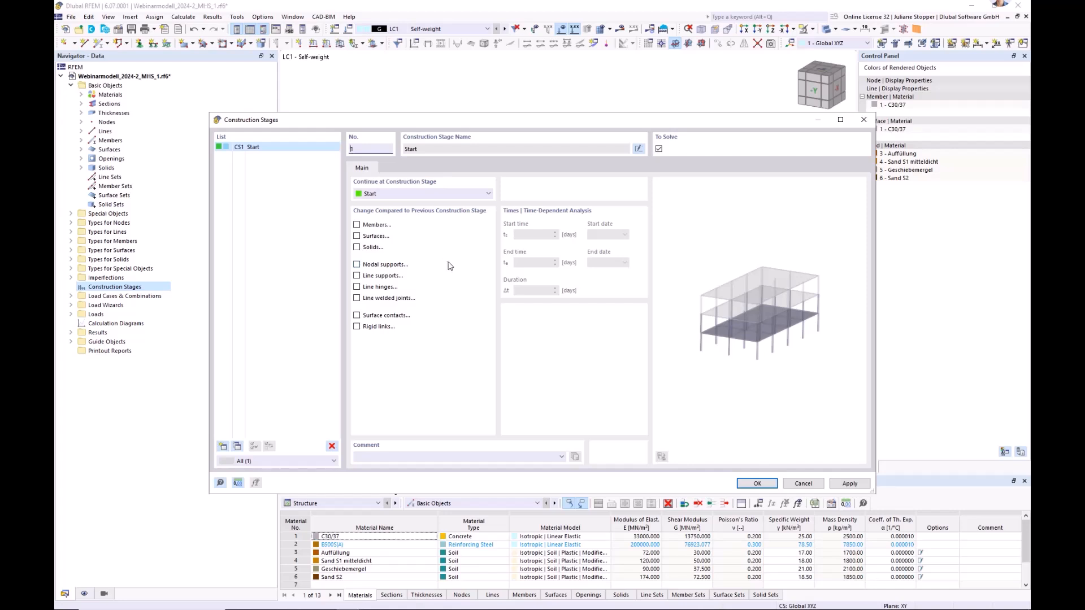
Step: Enable changes to solids in construction stage CS1 and add all solids
{"action": "left_click", "coordinate": [358, 248]}
{"action": "left_click", "coordinate": [399, 168]}
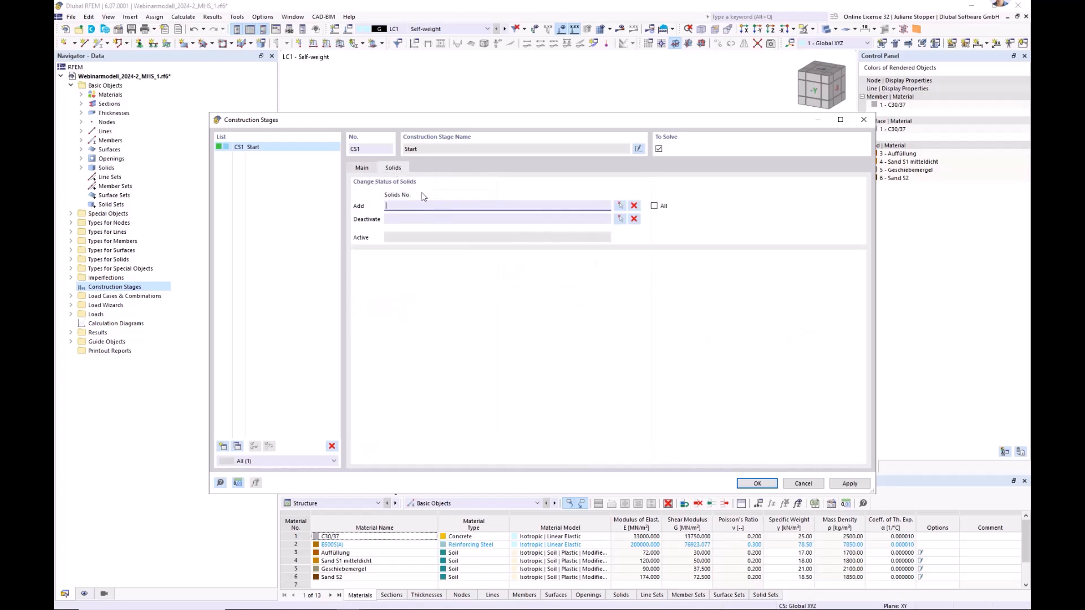
{"action": "left_click", "coordinate": [654, 206]}
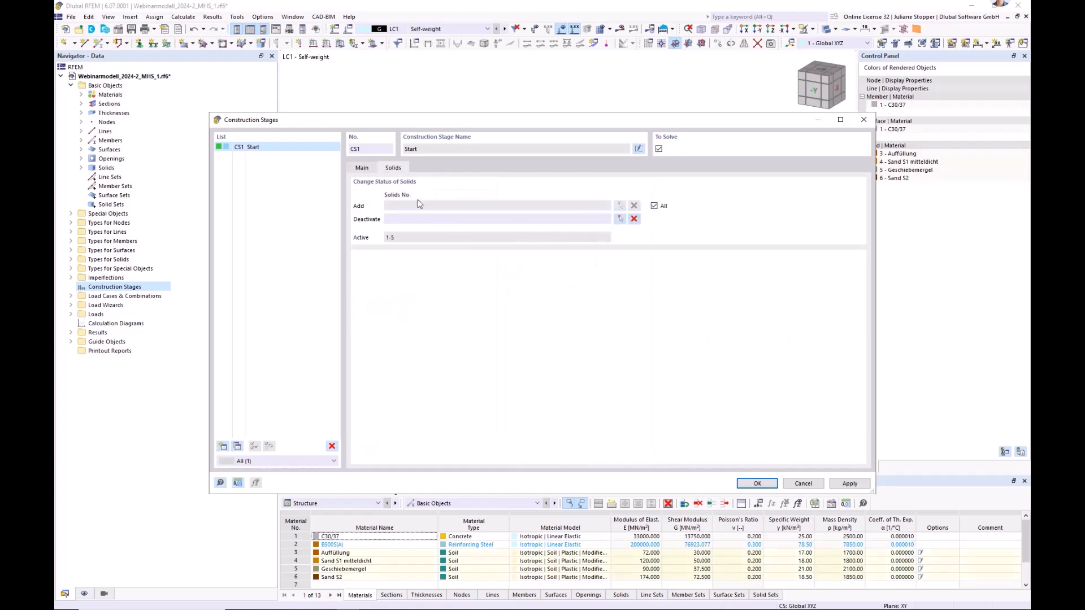
Step: Enable changes to surfaces in construction stage CS1 and add surfaces 27-47 using the Boundary Surfaces Solid object selection
{"action": "left_click", "coordinate": [362, 168]}
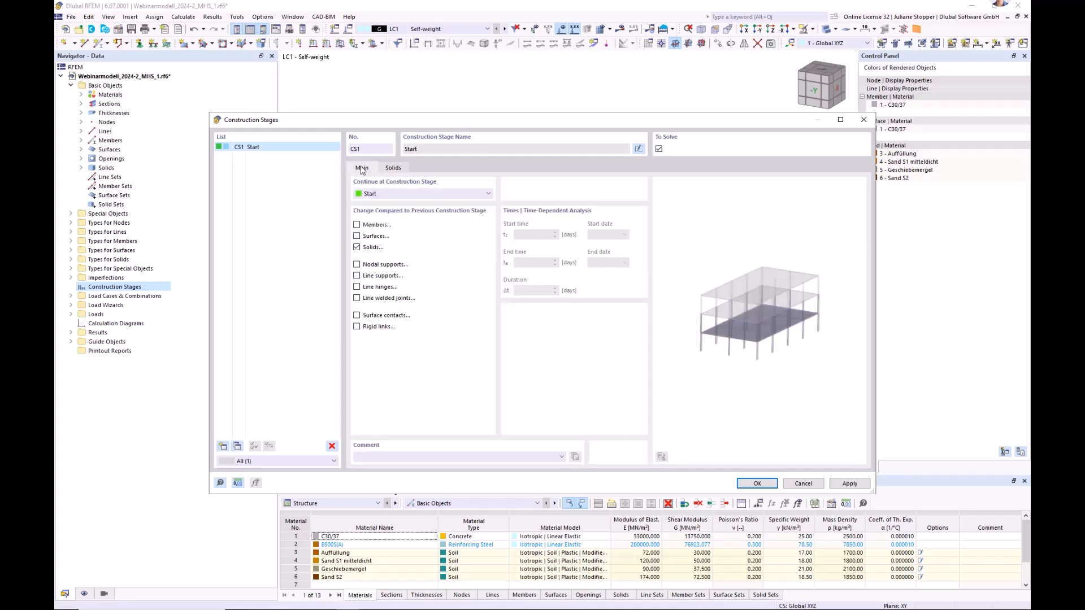
{"action": "left_click", "coordinate": [357, 236]}
{"action": "left_click", "coordinate": [393, 169]}
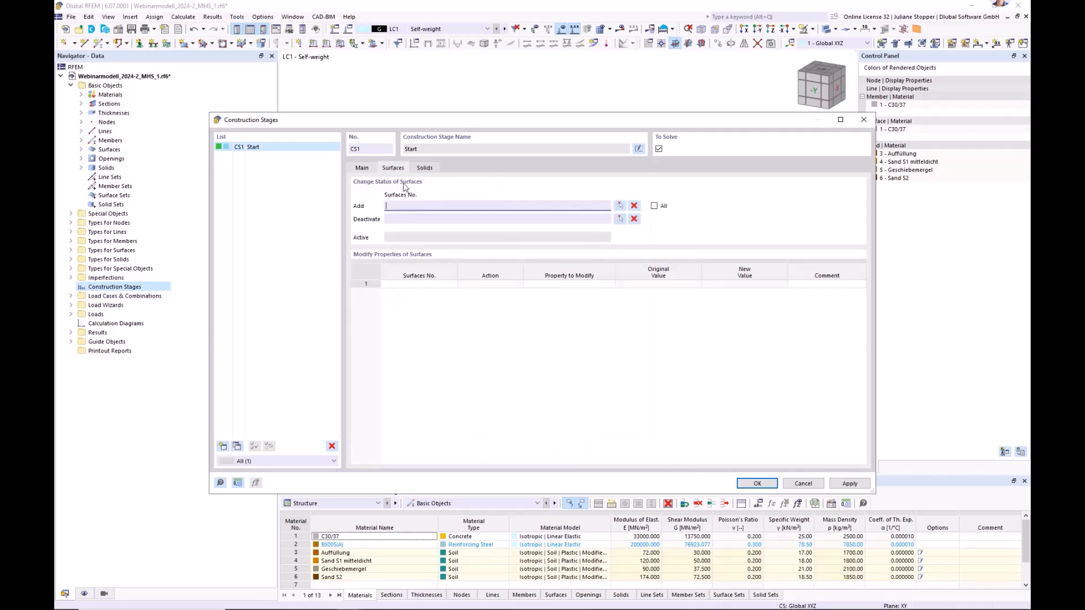
{"action": "left_click", "coordinate": [620, 207]}
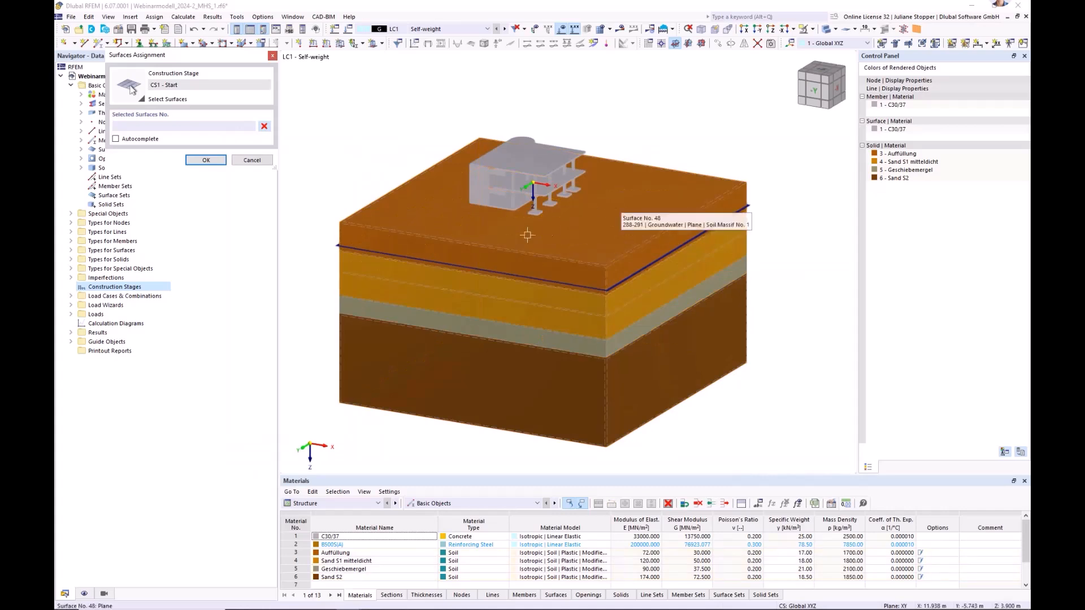
{"action": "left_click", "coordinate": [71, 342]}
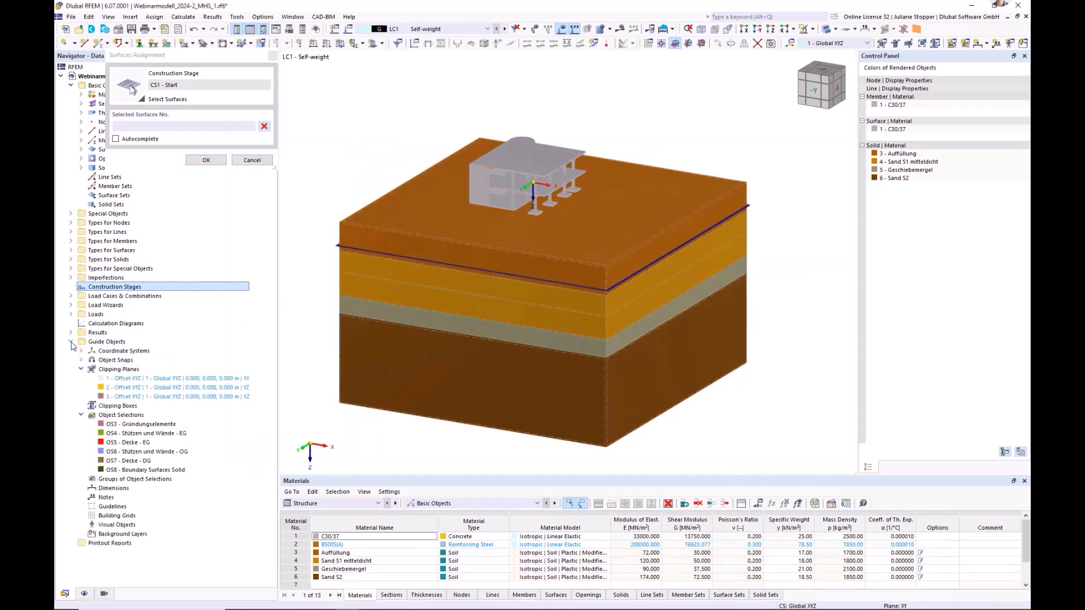
{"action": "left_click", "coordinate": [112, 471]}
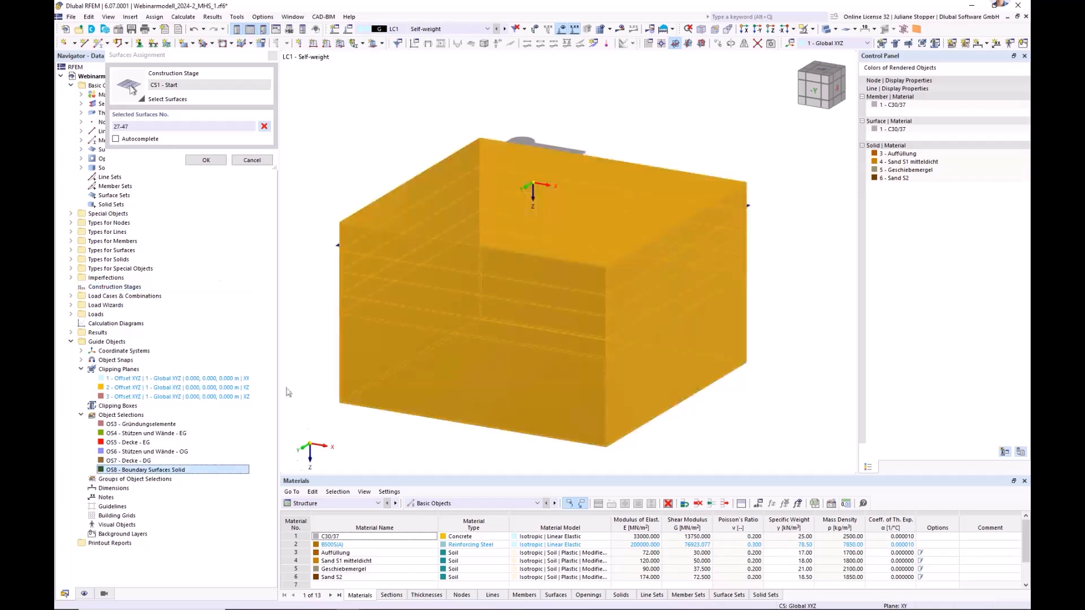
{"action": "left_click", "coordinate": [204, 160]}
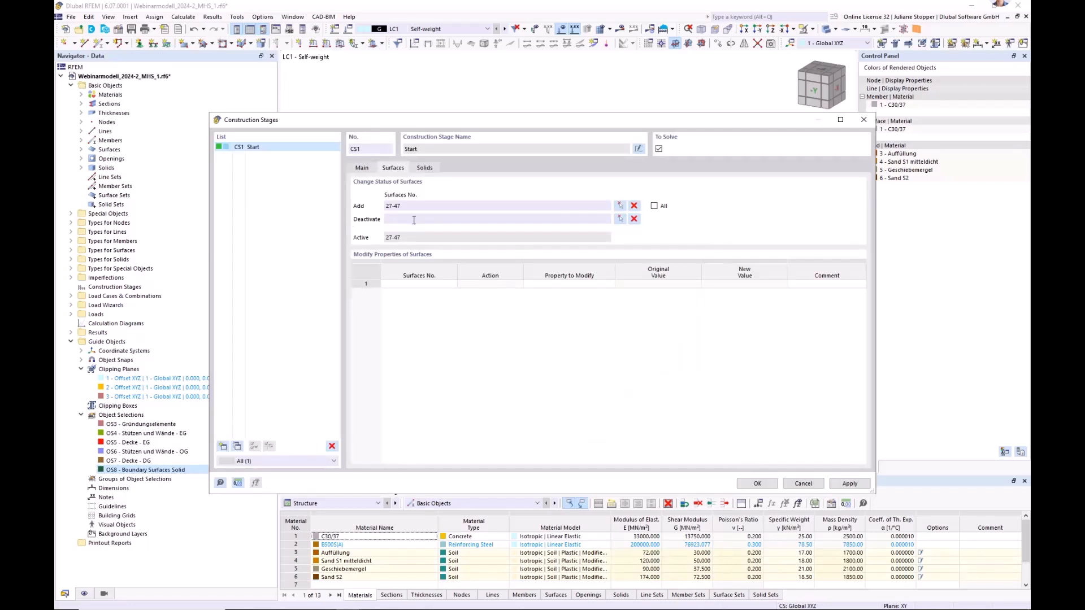
{"action": "left_click", "coordinate": [850, 483]}
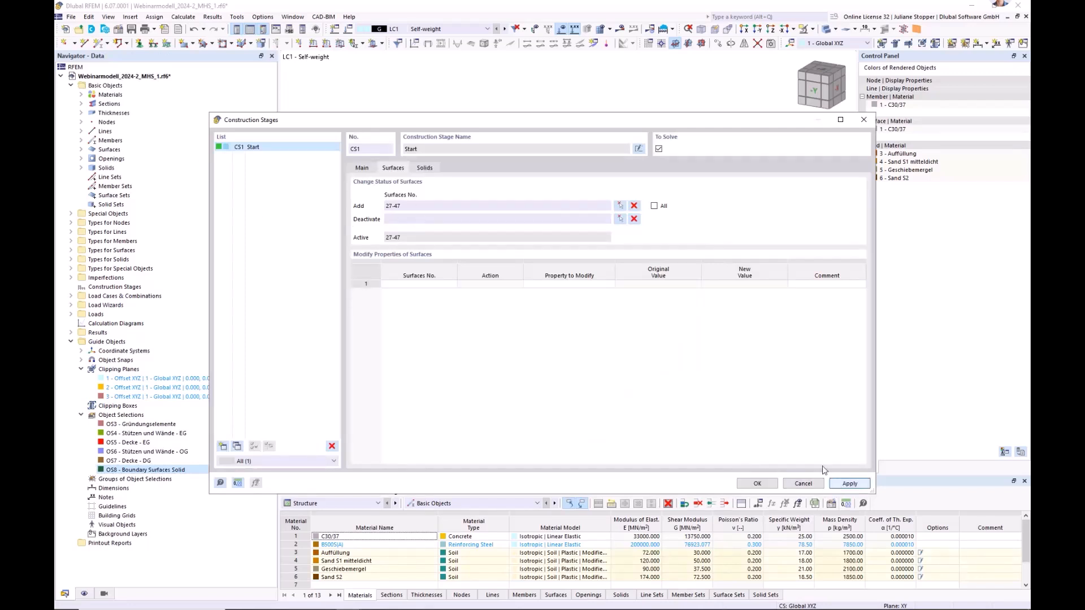
{"action": "left_click", "coordinate": [361, 168]}
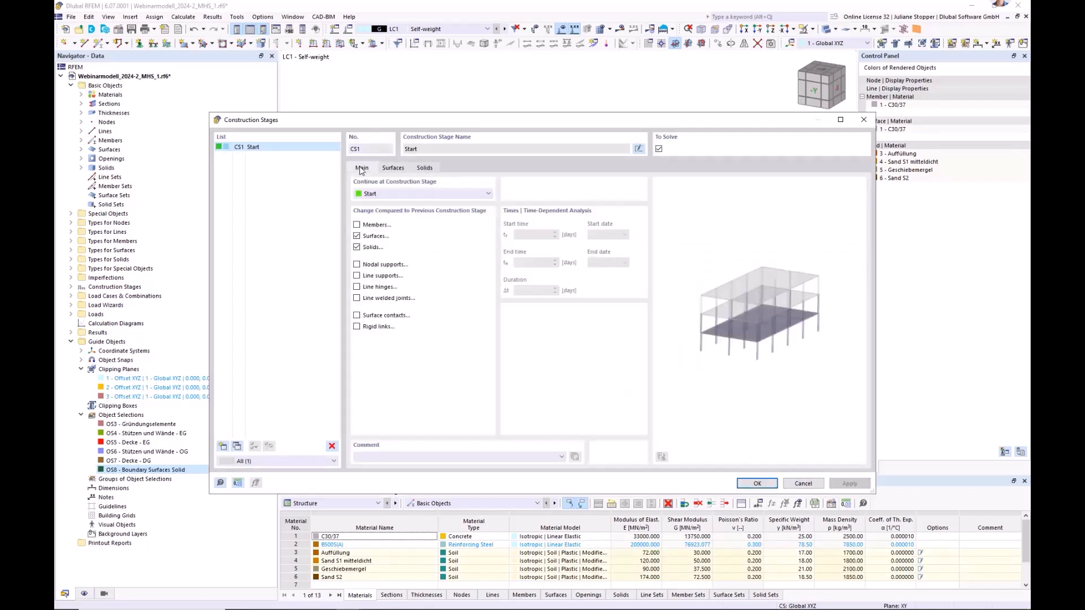
Step: Create construction stage CS2 following CS1, with changes to surfaces and solids disabled
{"action": "left_click", "coordinate": [222, 446]}
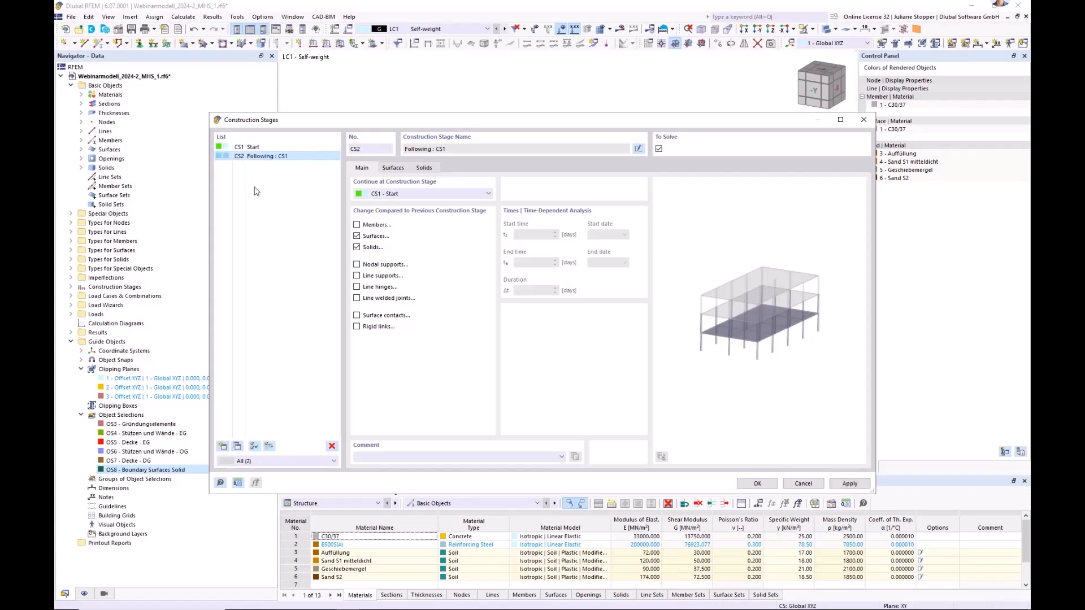
{"action": "left_click", "coordinate": [356, 236]}
{"action": "left_click", "coordinate": [357, 247]}
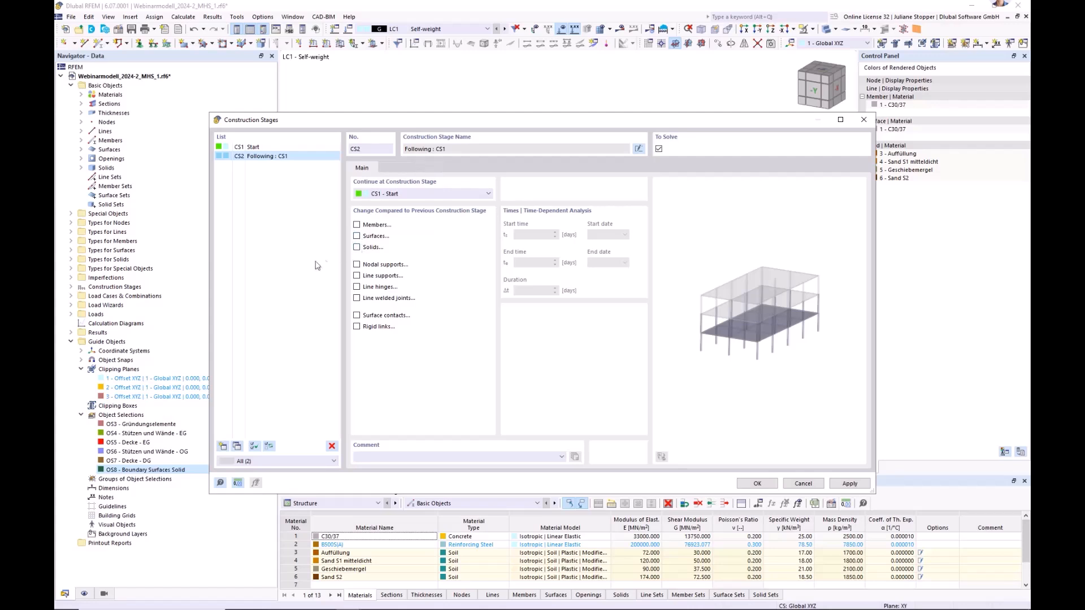
Step: Create construction stage CS3 following CS2 and add surfaces 1,19,23-26 using the Gründungselemente object selection
{"action": "left_click", "coordinate": [224, 447]}
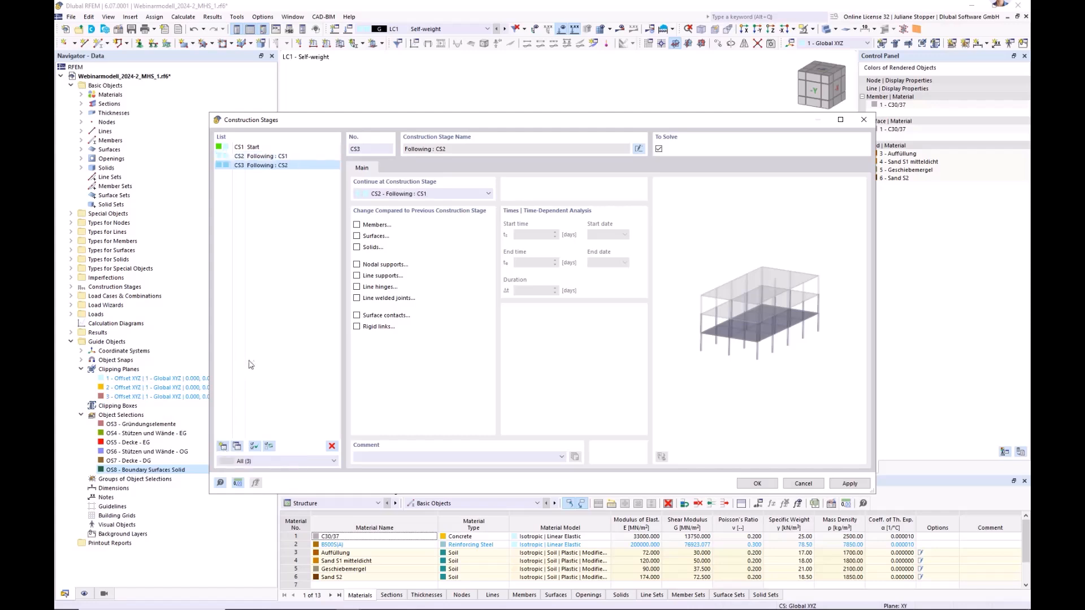
{"action": "left_click", "coordinate": [356, 237]}
{"action": "left_click", "coordinate": [394, 168]}
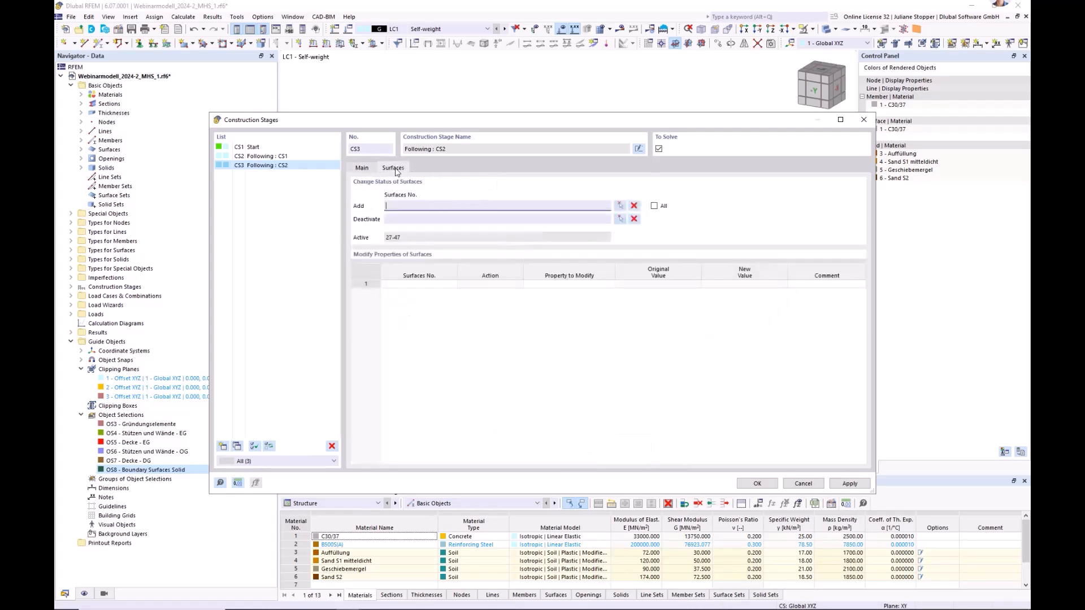
{"action": "left_click", "coordinate": [620, 207]}
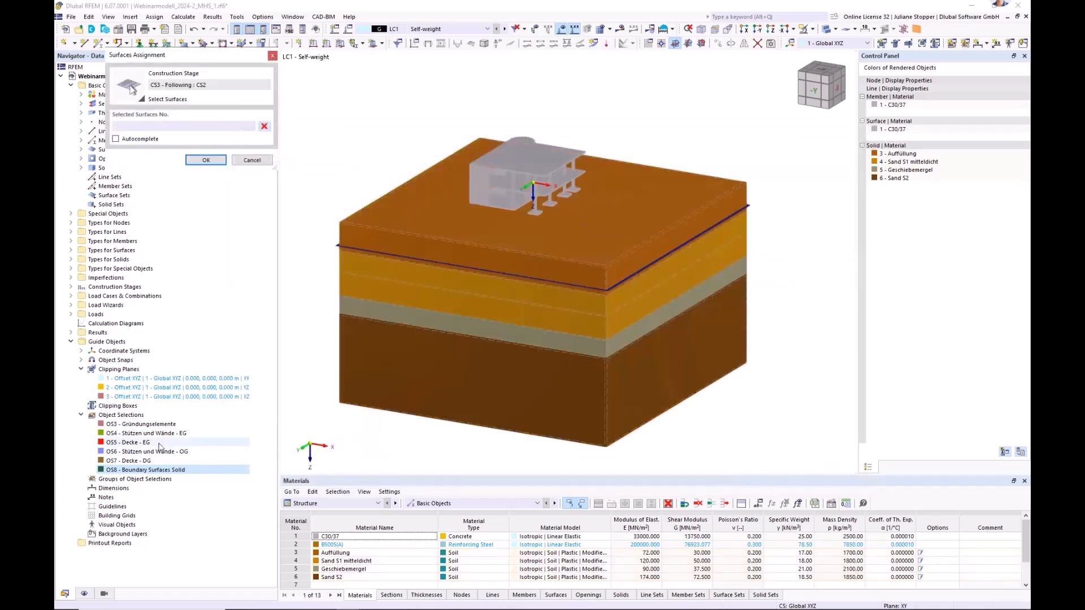
{"action": "left_click", "coordinate": [145, 424]}
{"action": "scroll", "coordinate": [544, 203], "scroll_direction": "up", "scroll_amount": 5}
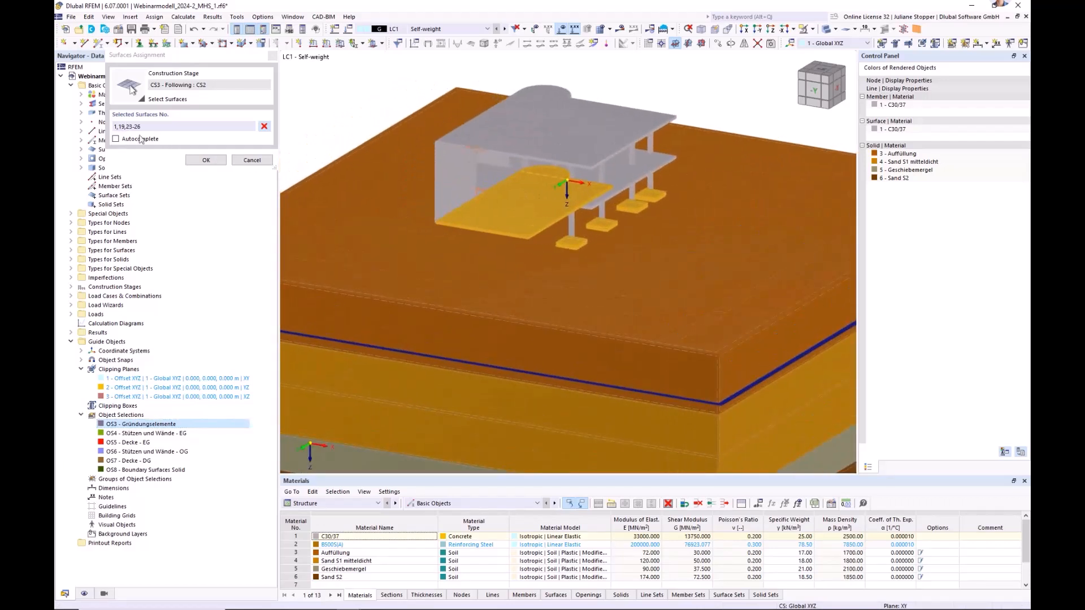
{"action": "left_click", "coordinate": [202, 161]}
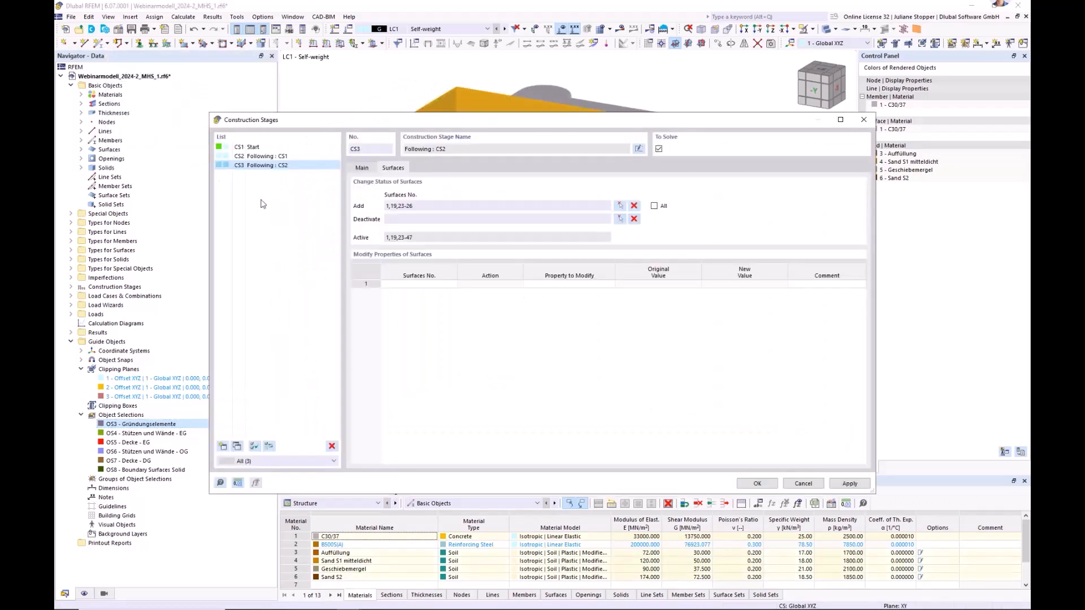
Step: Enable changes to surface contacts in construction stage CS3 and apply the stage settings
{"action": "left_click", "coordinate": [361, 169]}
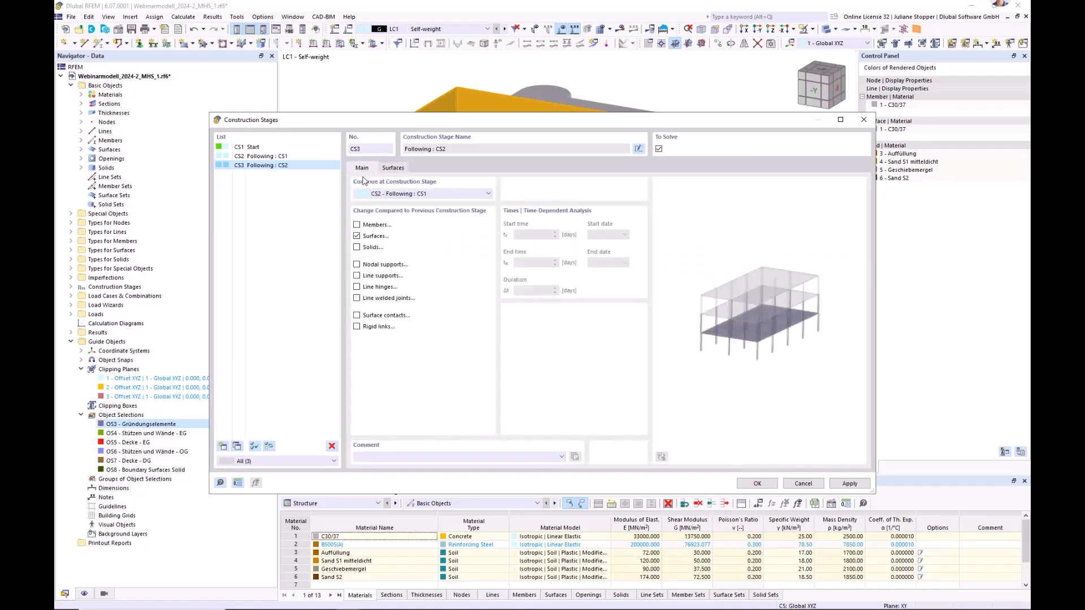
{"action": "left_click", "coordinate": [356, 316]}
{"action": "left_click", "coordinate": [442, 170]}
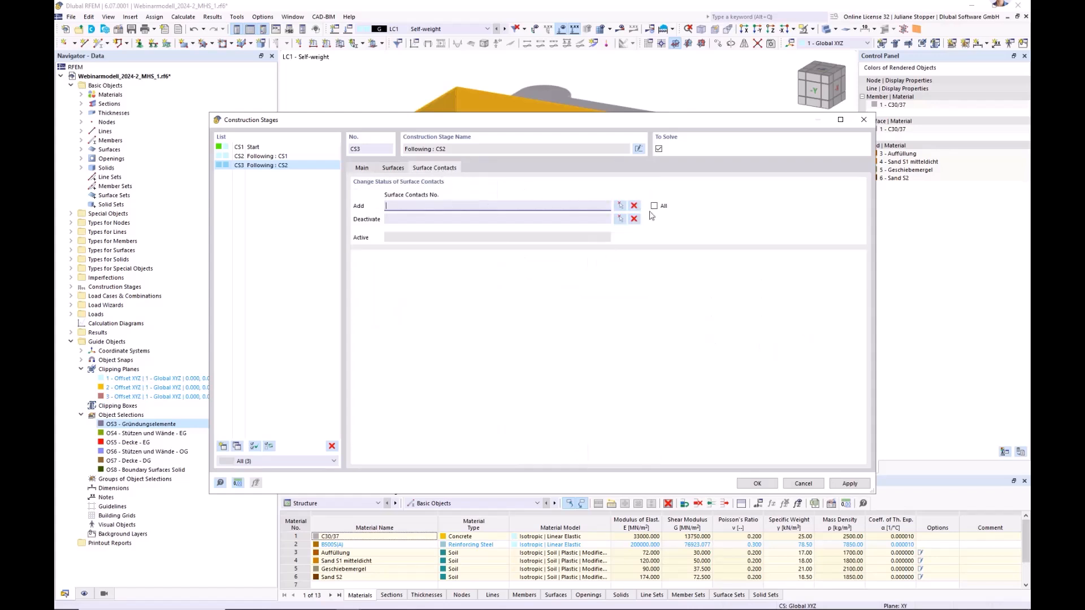
{"action": "left_click", "coordinate": [360, 169]}
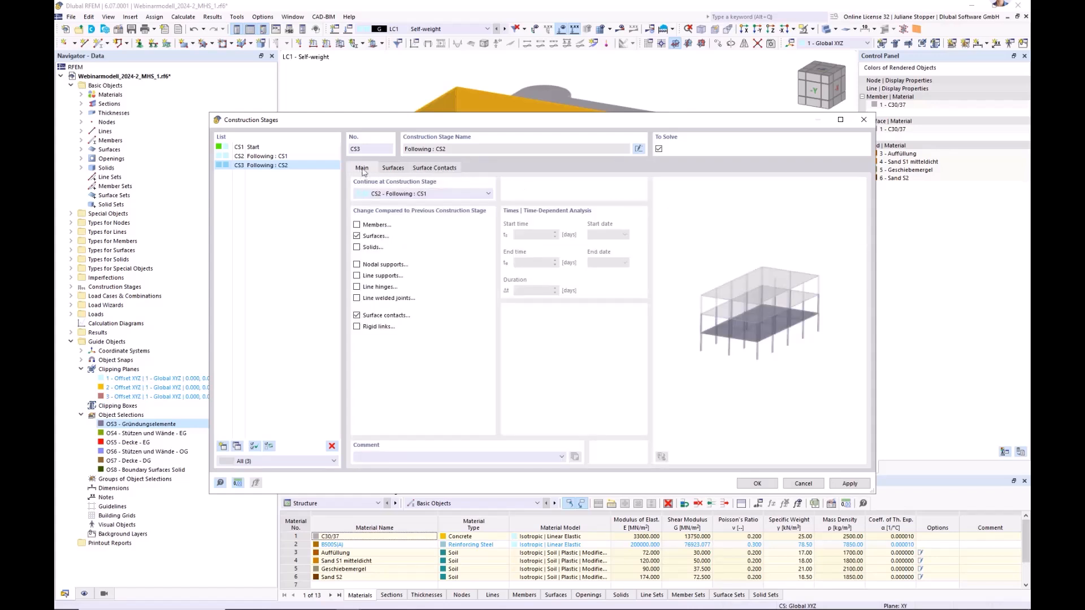
{"action": "left_click", "coordinate": [849, 484]}
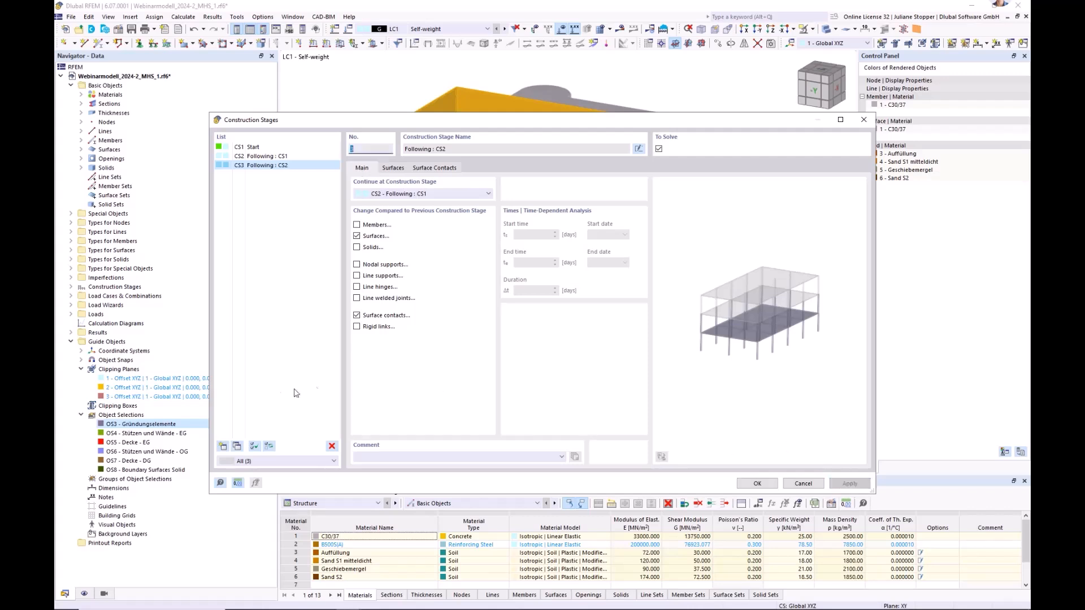
Step: Create construction stage CS4 without surface contact changes and add surfaces 4,6,8,10,12,22 using the Stützen und Wände - EG object selection
{"action": "left_click", "coordinate": [222, 446]}
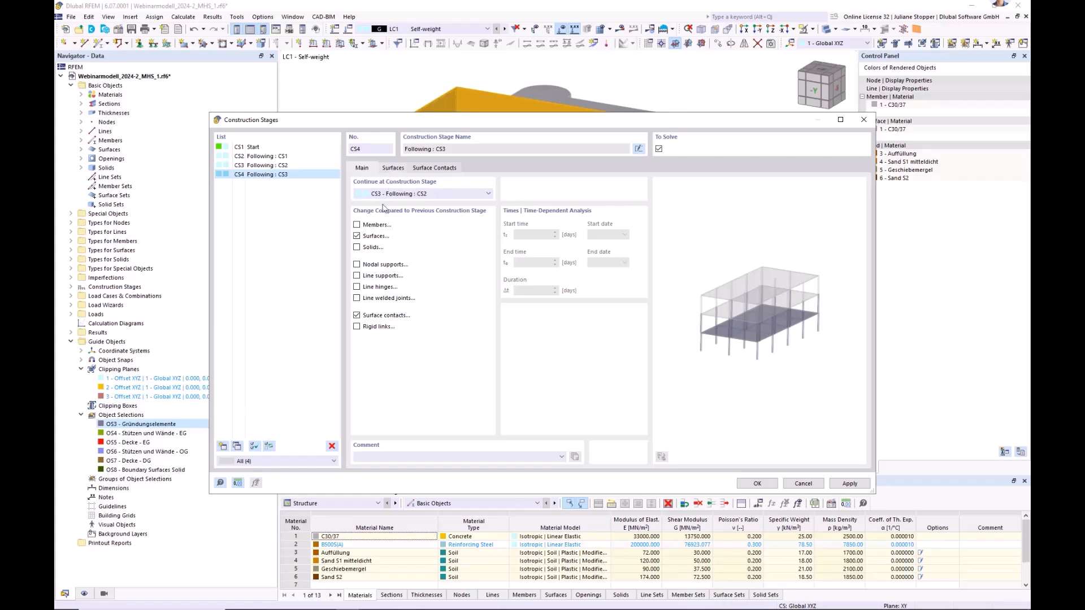
{"action": "left_click", "coordinate": [394, 169]}
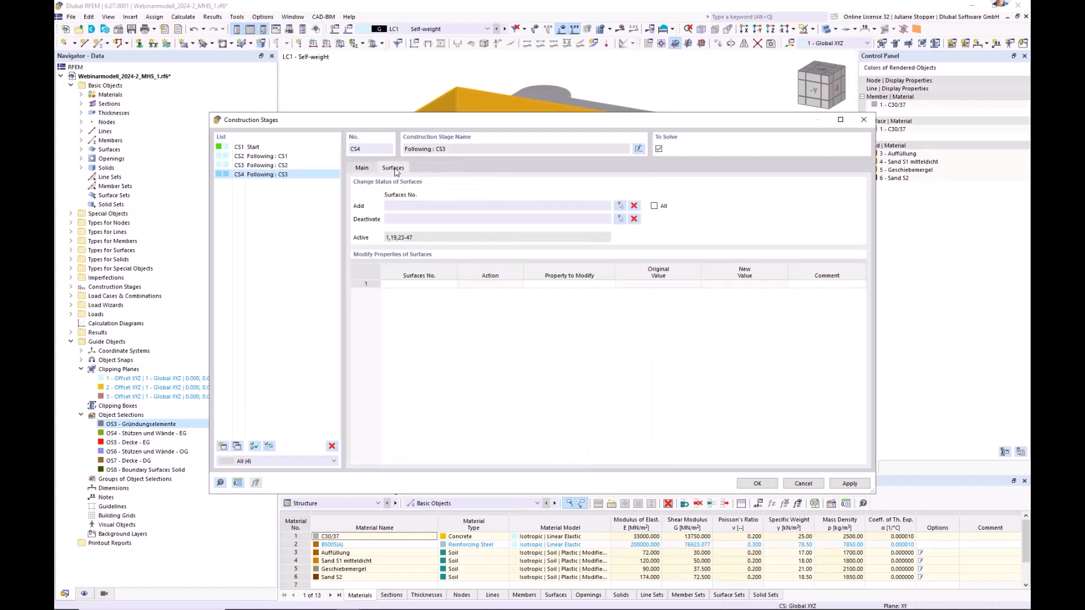
{"action": "left_click", "coordinate": [621, 218]}
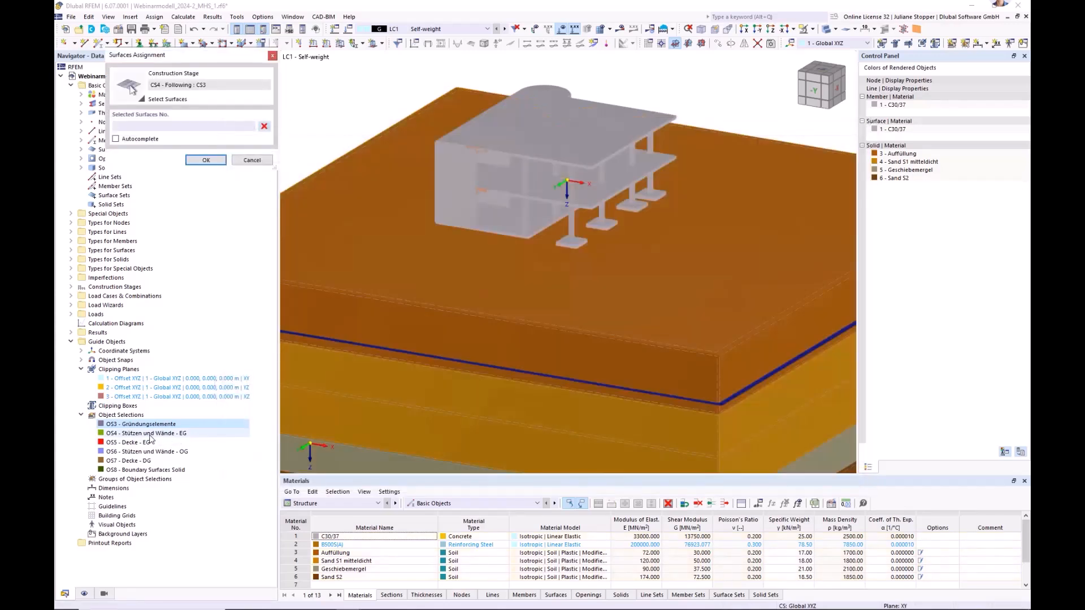
{"action": "left_click", "coordinate": [153, 434]}
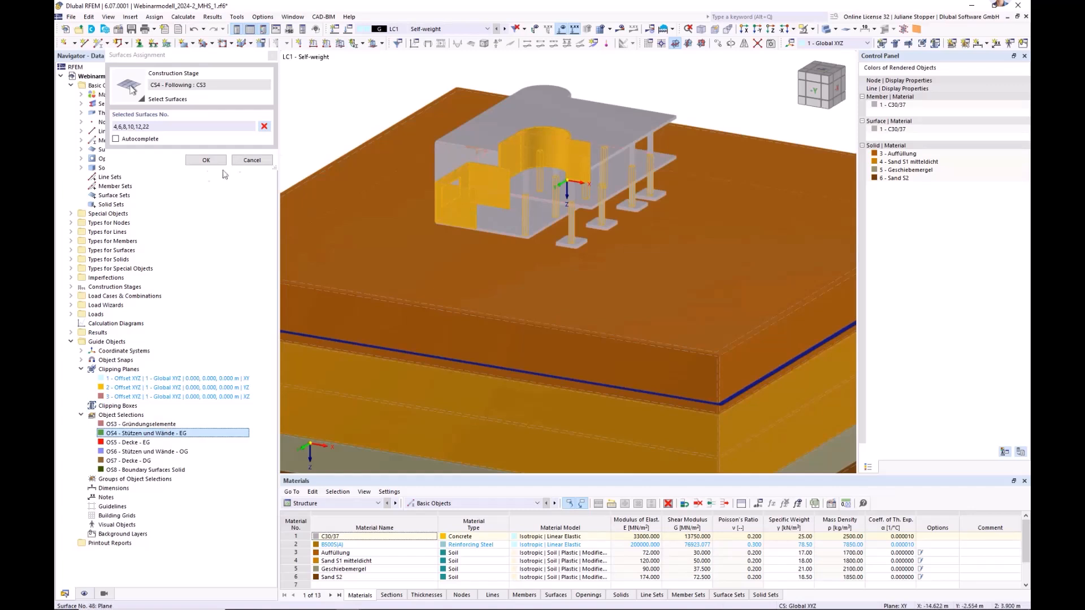
{"action": "left_click", "coordinate": [204, 160]}
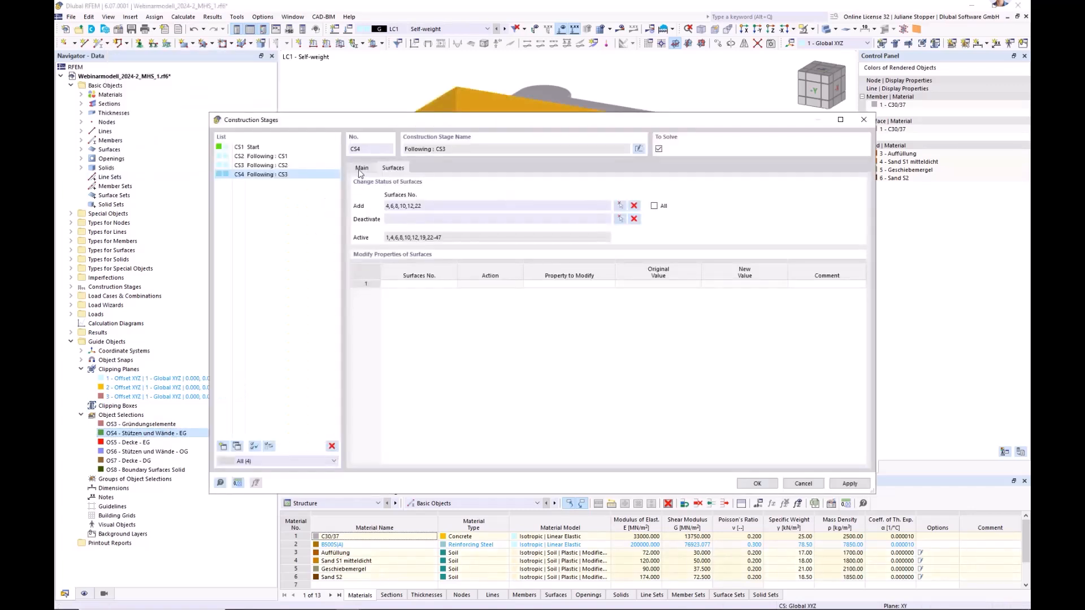
Step: Enable changes to members in construction stage CS4 and add members 5-8,13-16,18 using the Stützen und Wände - EG object selection
{"action": "left_click", "coordinate": [360, 168]}
{"action": "left_click", "coordinate": [357, 225]}
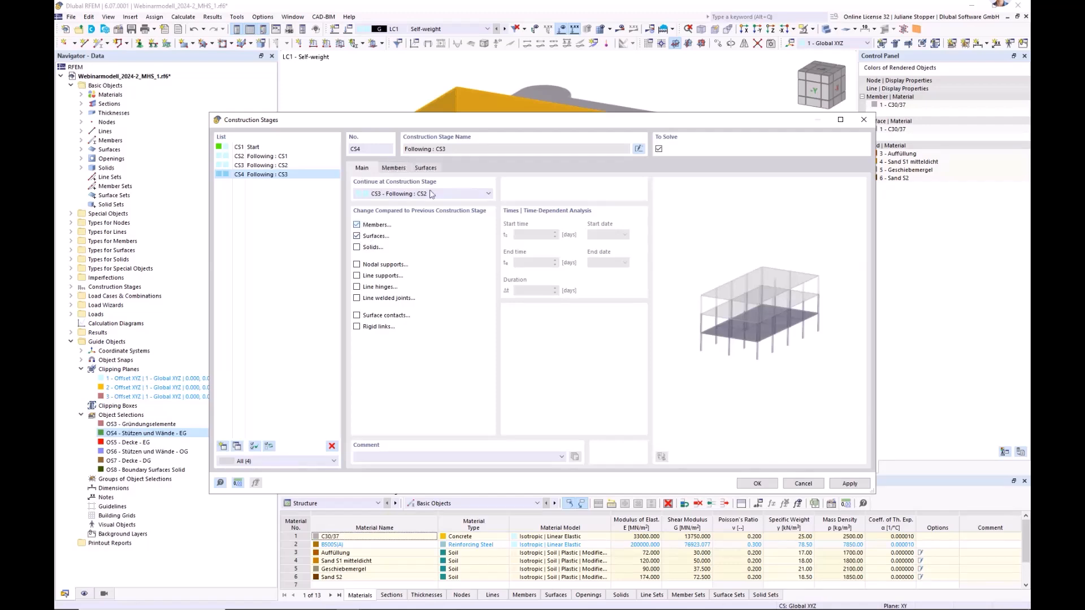
{"action": "left_click", "coordinate": [400, 169]}
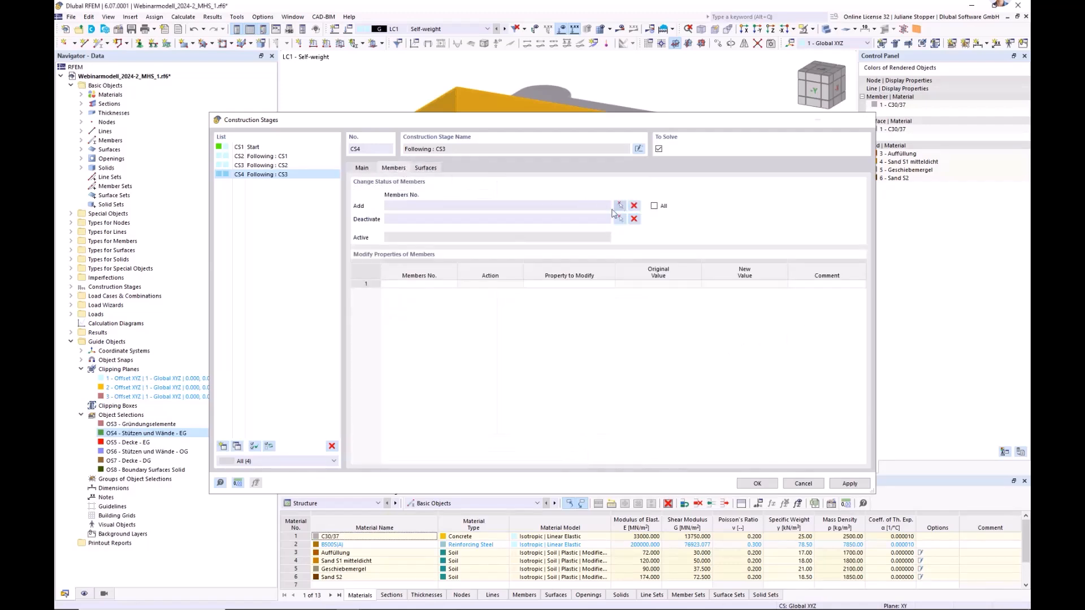
{"action": "left_click", "coordinate": [620, 206]}
{"action": "left_click", "coordinate": [142, 434]}
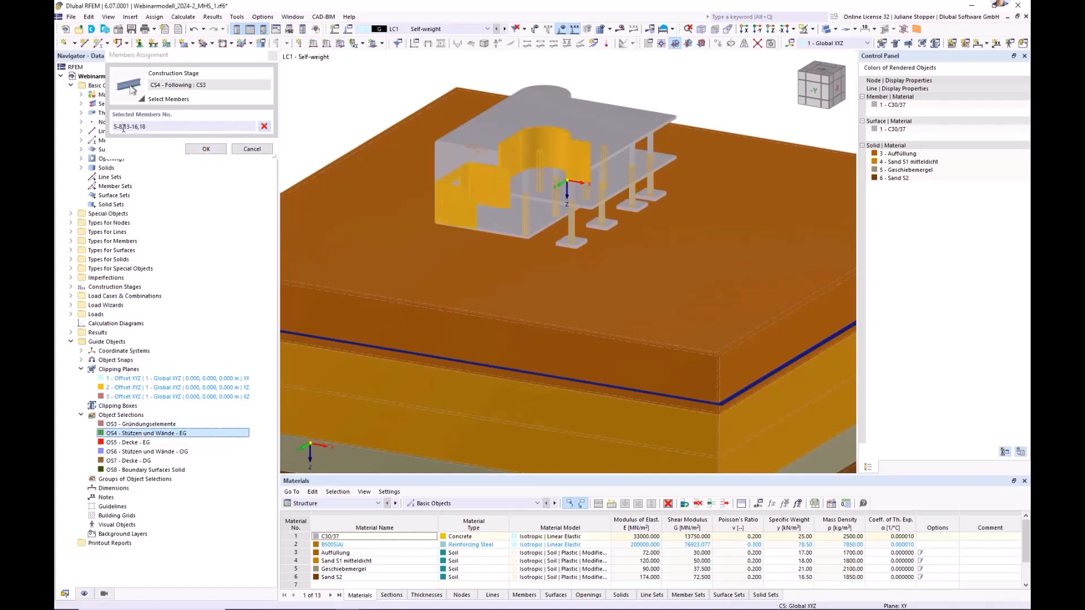
{"action": "left_click", "coordinate": [206, 149]}
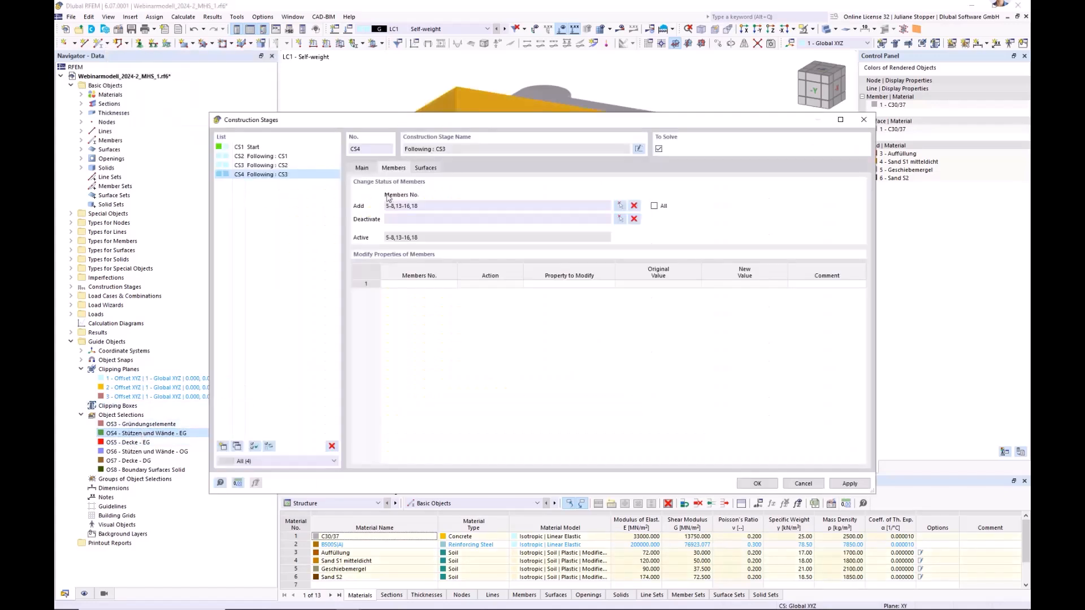
{"action": "left_click", "coordinate": [367, 170]}
{"action": "left_click", "coordinate": [850, 484]}
Step: Create construction stage CS5 following CS4 and add members 27-31 using the Decke - EG object selection
{"action": "left_click", "coordinate": [223, 446]}
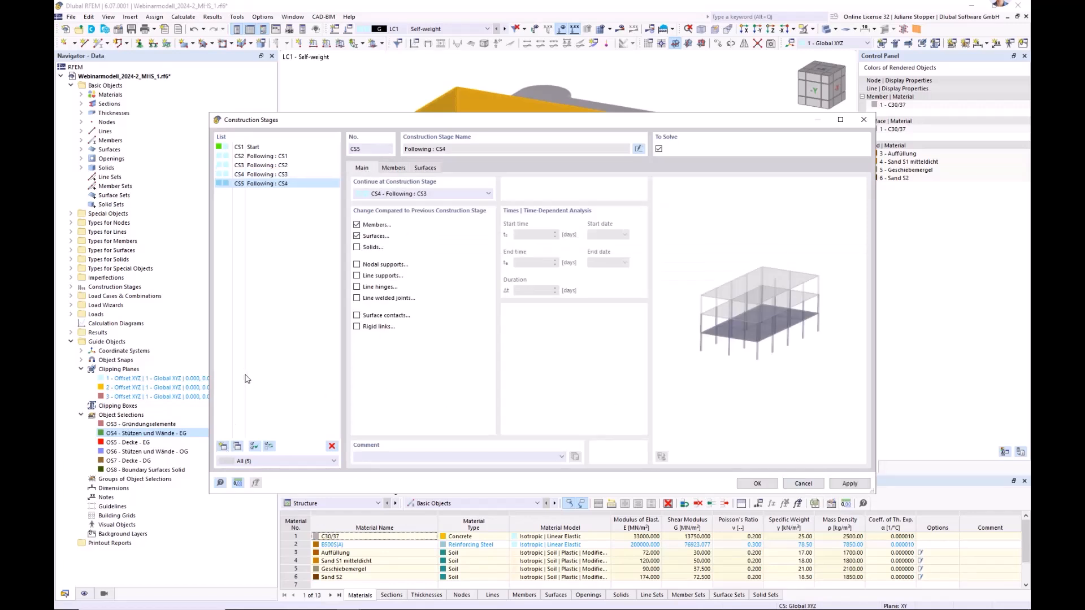
{"action": "left_click", "coordinate": [394, 169]}
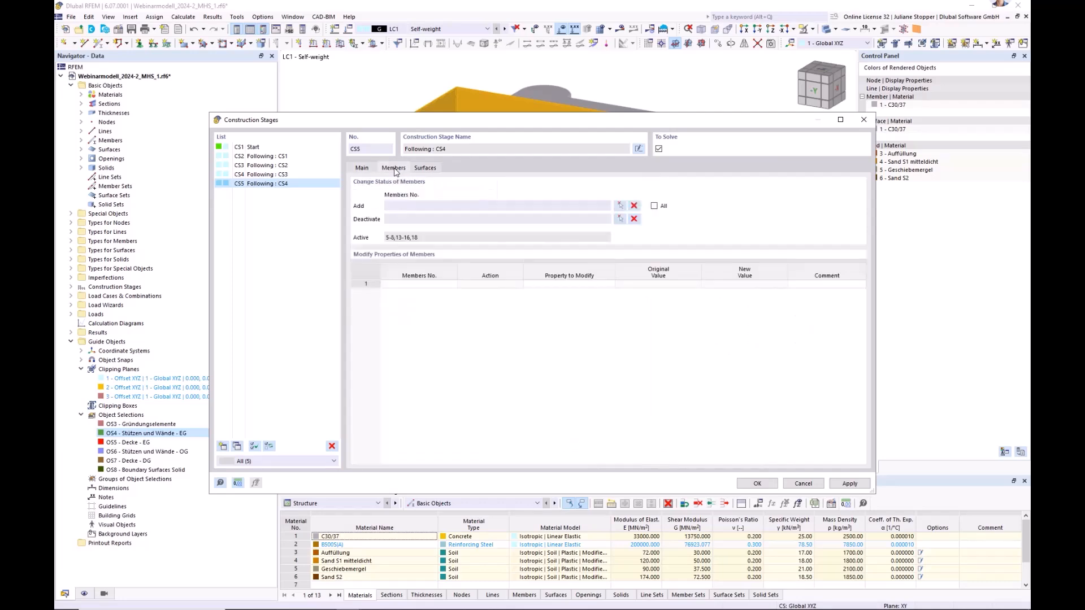
{"action": "left_click", "coordinate": [620, 206]}
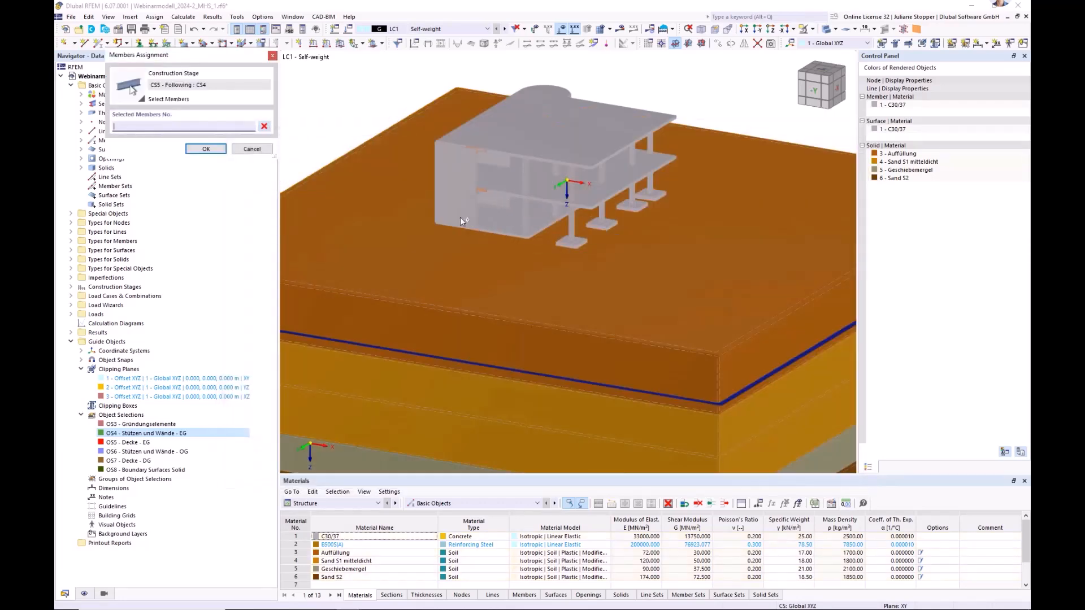
{"action": "left_click", "coordinate": [128, 444]}
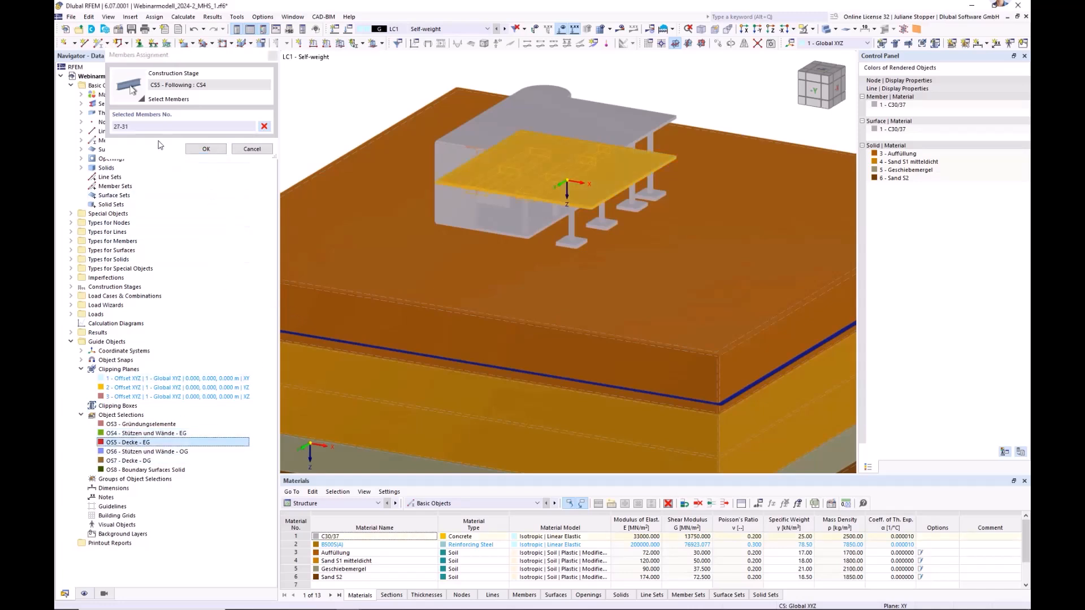
{"action": "left_click", "coordinate": [205, 149]}
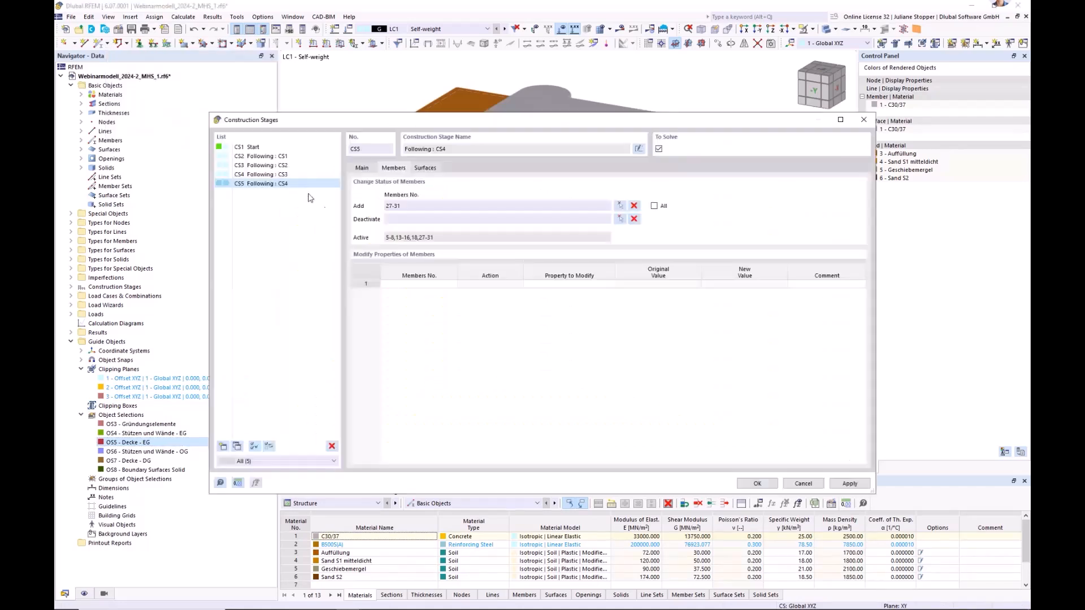
Step: Add surface 2 to construction stage CS5 using the Decke - EG object selection
{"action": "left_click", "coordinate": [425, 168]}
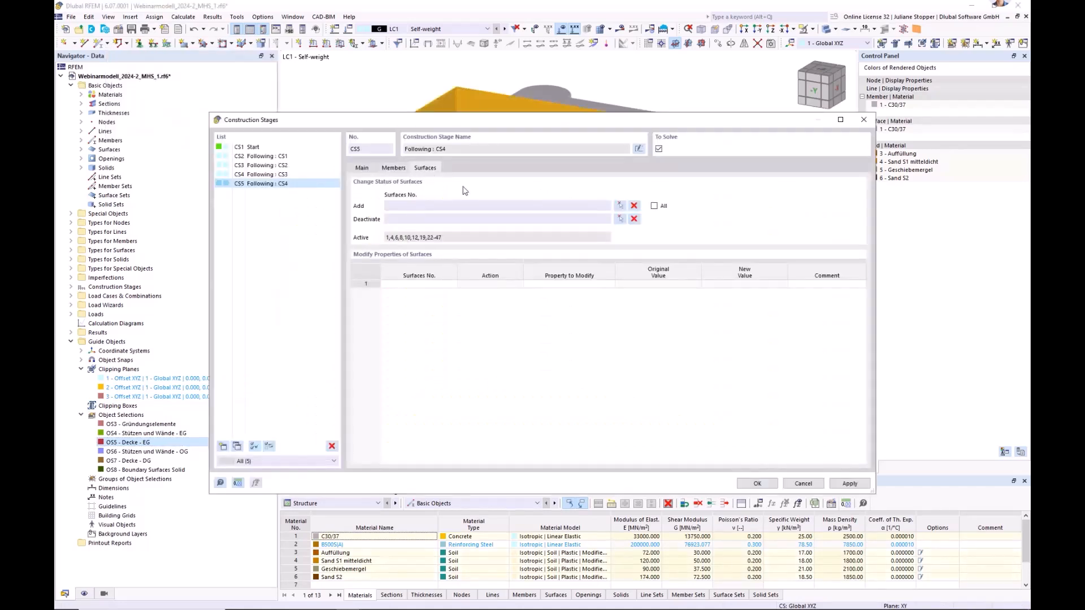
{"action": "left_click", "coordinate": [620, 206]}
{"action": "left_click", "coordinate": [141, 442]}
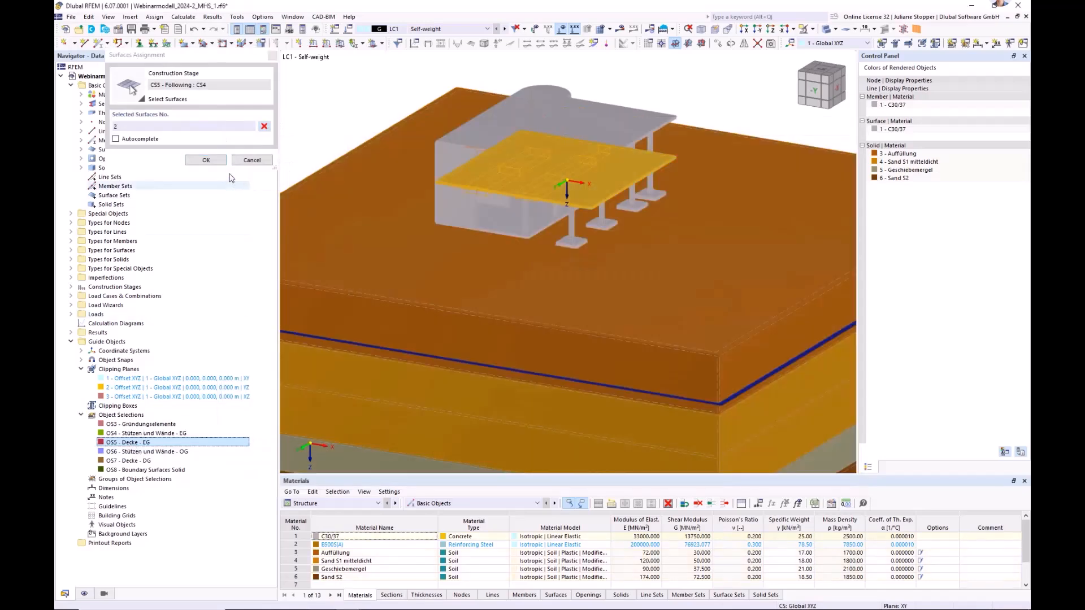
{"action": "left_click", "coordinate": [206, 160]}
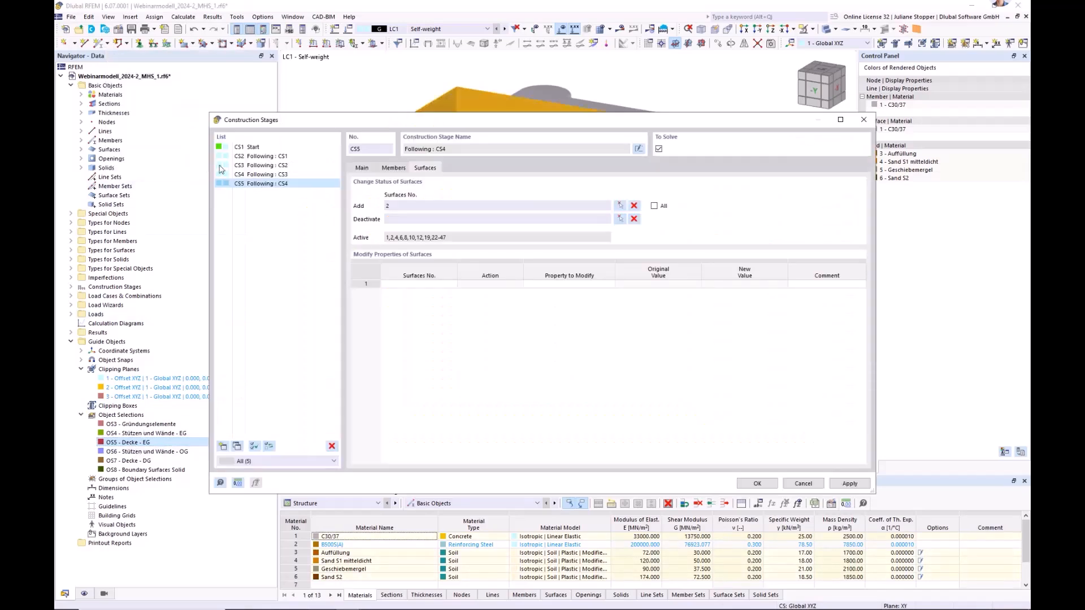
{"action": "left_click", "coordinate": [362, 168]}
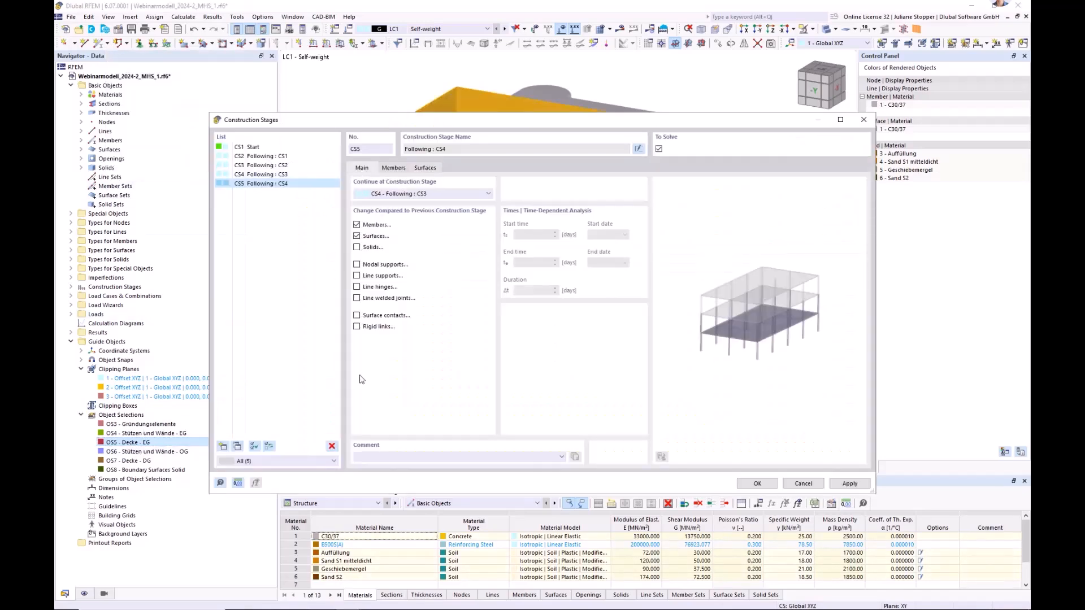
Step: Create construction stage CS6 following CS5 and add members 1-4,9-12,17 using the Stützen und Wände - OG object selection
{"action": "left_click", "coordinate": [223, 446]}
{"action": "left_click", "coordinate": [397, 170]}
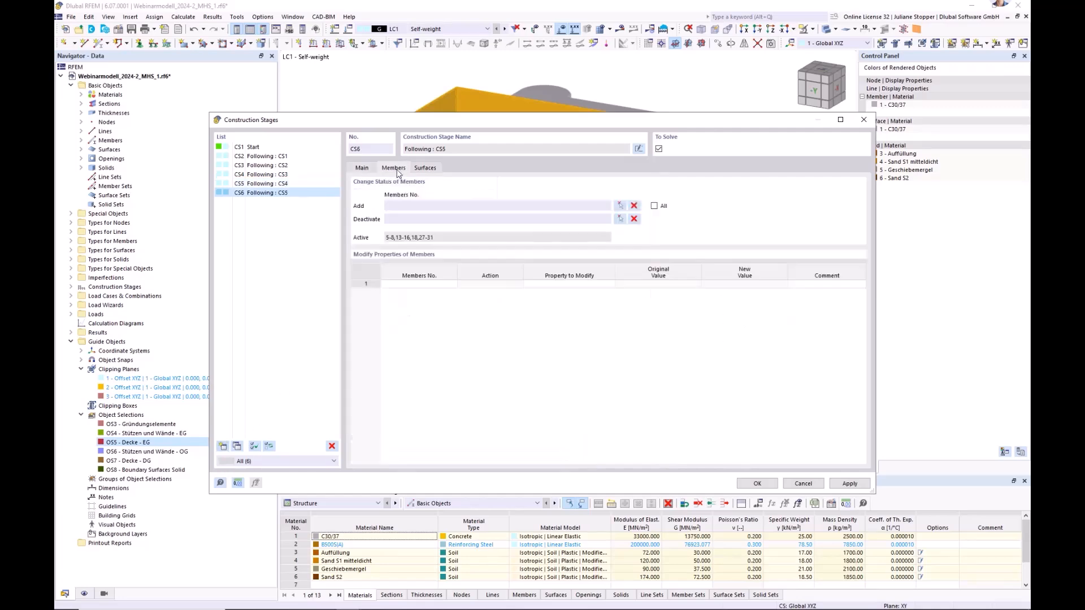
{"action": "left_click", "coordinate": [621, 205]}
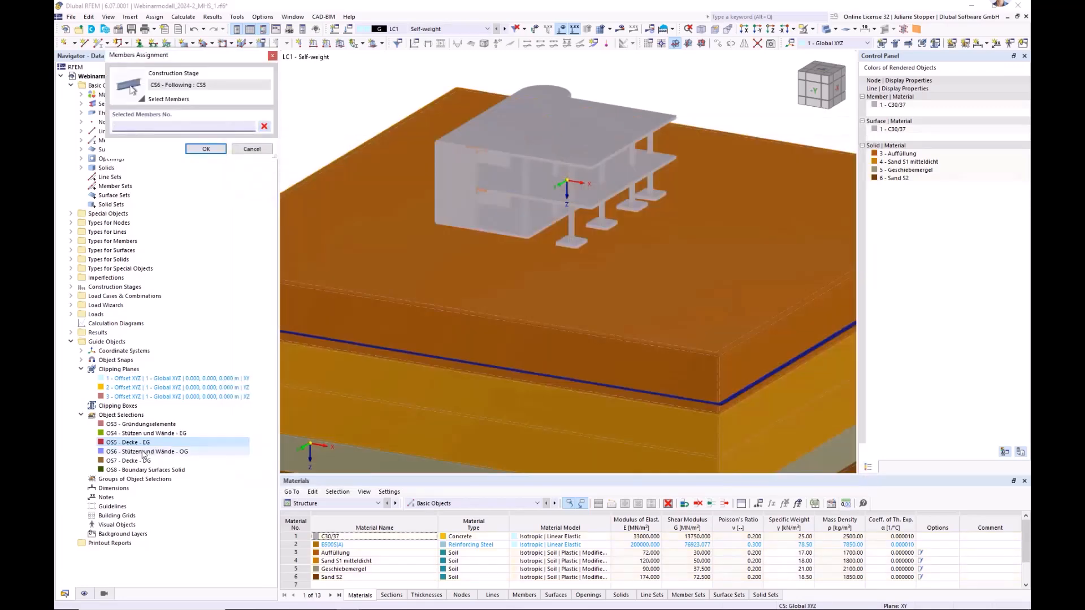
{"action": "left_click", "coordinate": [157, 450]}
{"action": "left_click", "coordinate": [206, 148]}
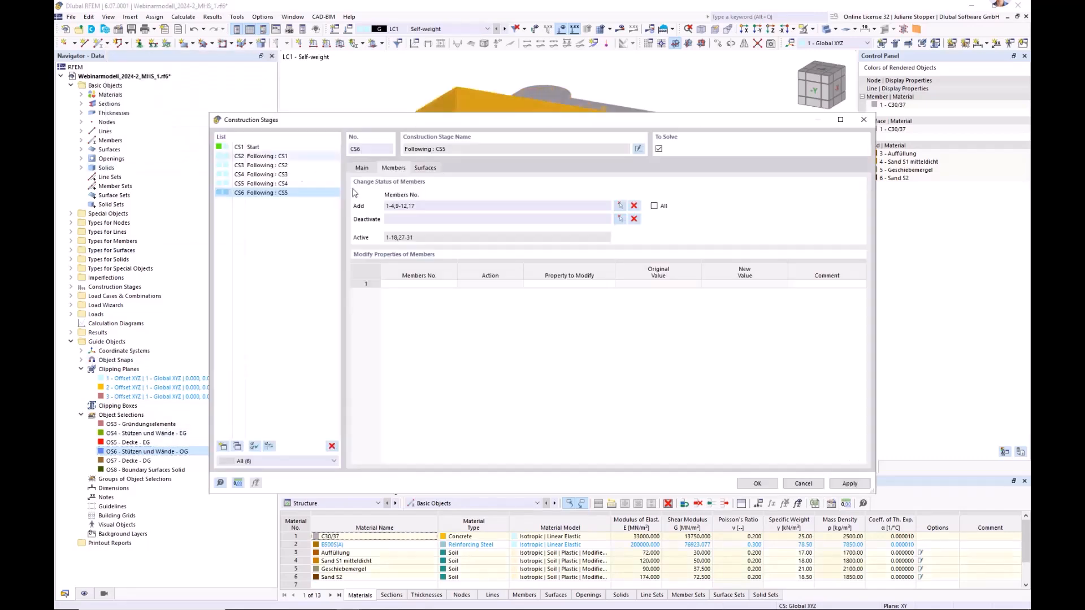
Step: Add surfaces 5,7,9,11,13,21 to construction stage CS6 using the Stützen und Wände - OG object selection
{"action": "left_click", "coordinate": [425, 169]}
{"action": "left_click", "coordinate": [619, 205]}
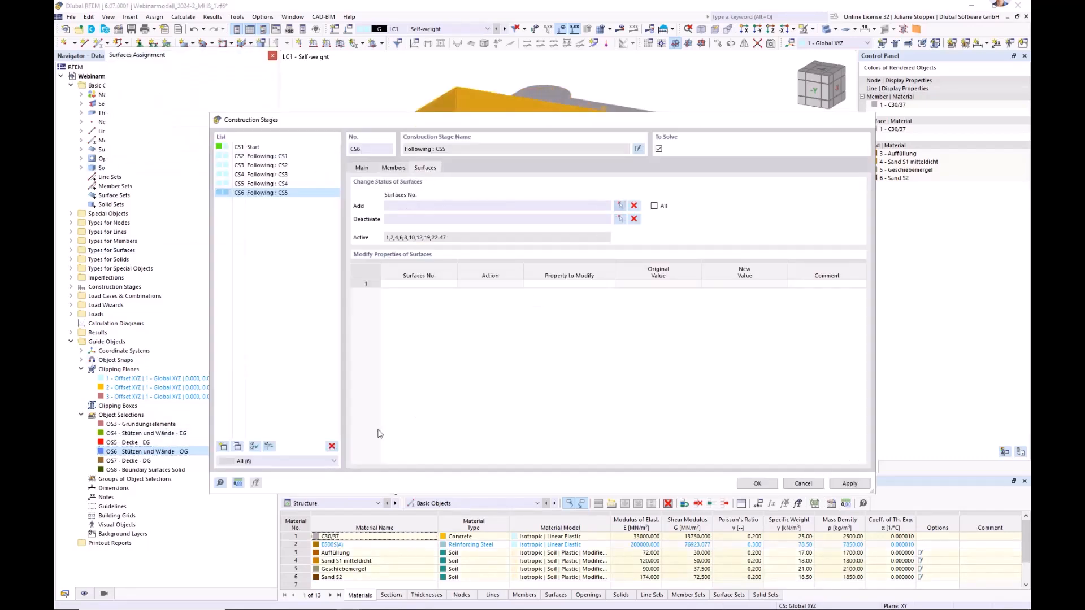
{"action": "left_click", "coordinate": [148, 451]}
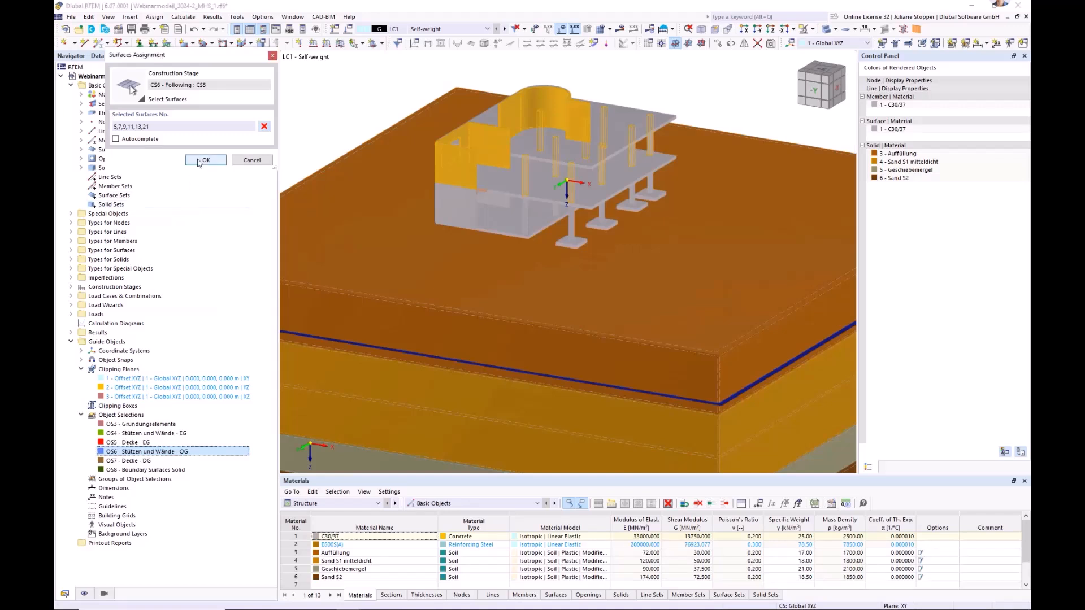
{"action": "left_click", "coordinate": [206, 160]}
{"action": "left_click", "coordinate": [363, 169]}
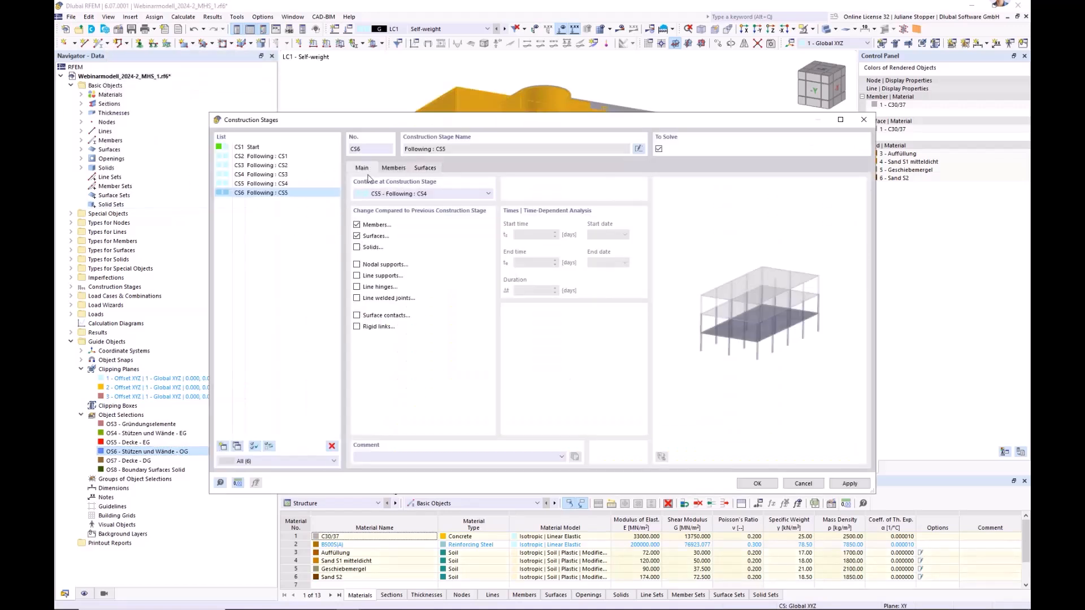
Step: Create construction stage CS7 following CS6 and add members 19-21,25,26 using the Decke - DG object selection
{"action": "left_click", "coordinate": [849, 484]}
{"action": "left_click", "coordinate": [223, 446]}
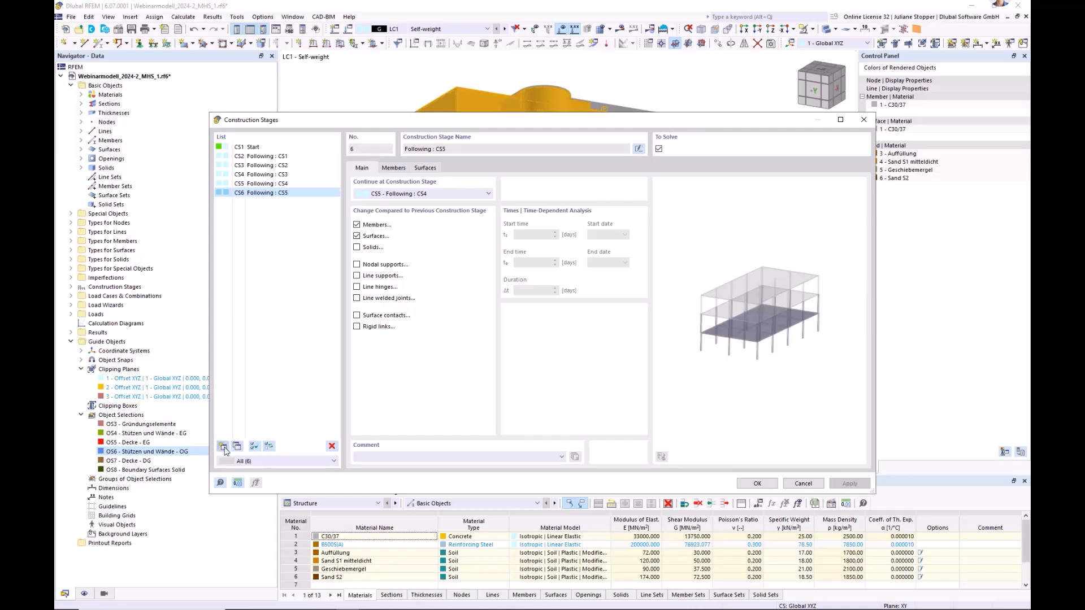
{"action": "left_click", "coordinate": [393, 168]}
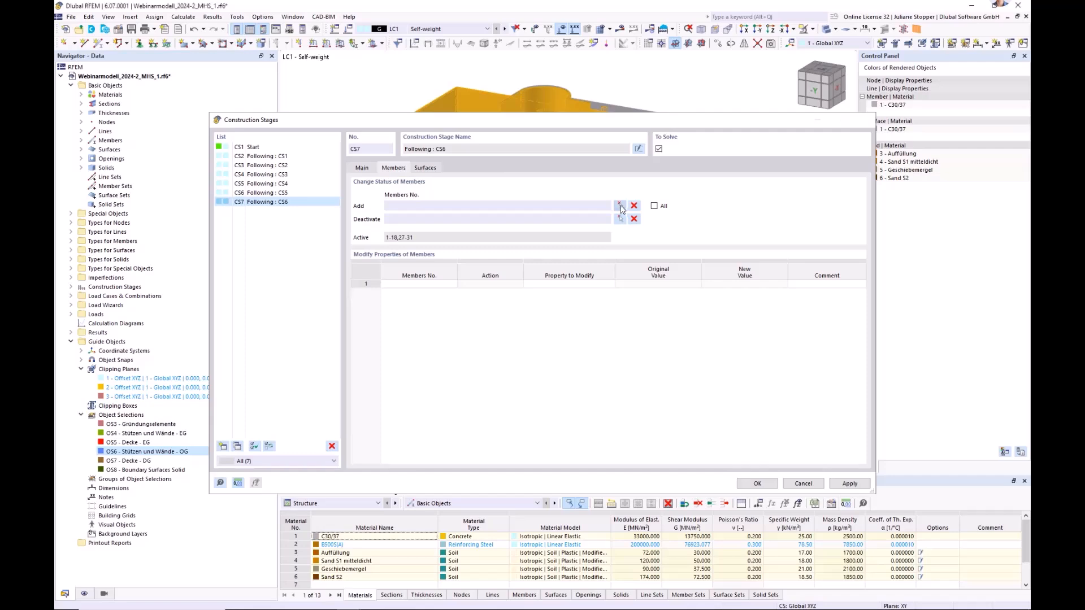
{"action": "left_click", "coordinate": [619, 206]}
{"action": "left_click", "coordinate": [132, 460]}
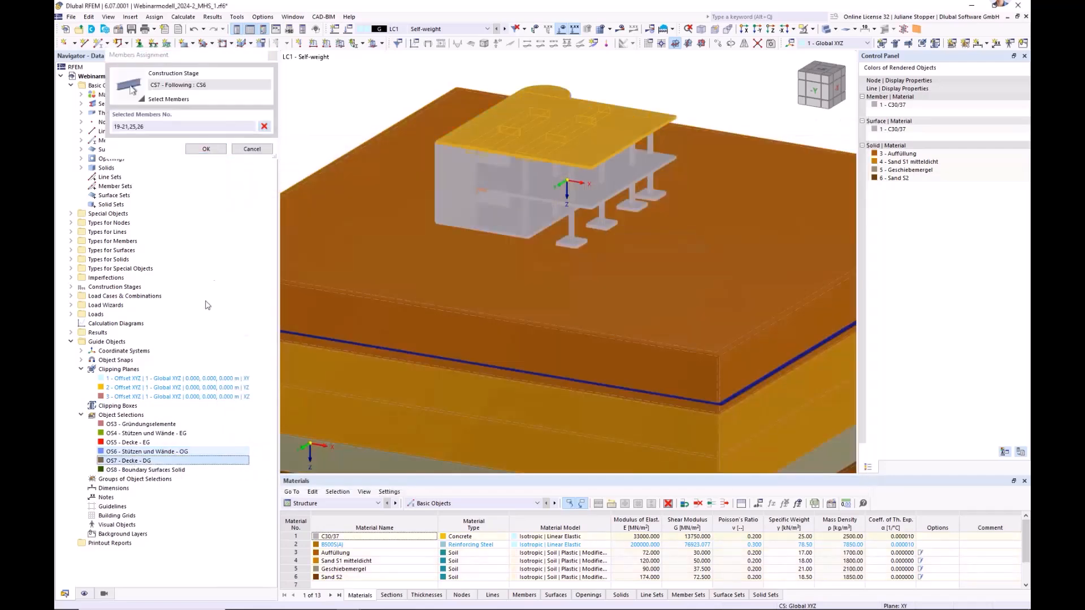
{"action": "left_click", "coordinate": [207, 149]}
Step: Add surfaces 3,20 to construction stage CS7 using the Decke - DG object selection and accept the construction stages
{"action": "left_click", "coordinate": [425, 168]}
{"action": "left_click", "coordinate": [620, 207]}
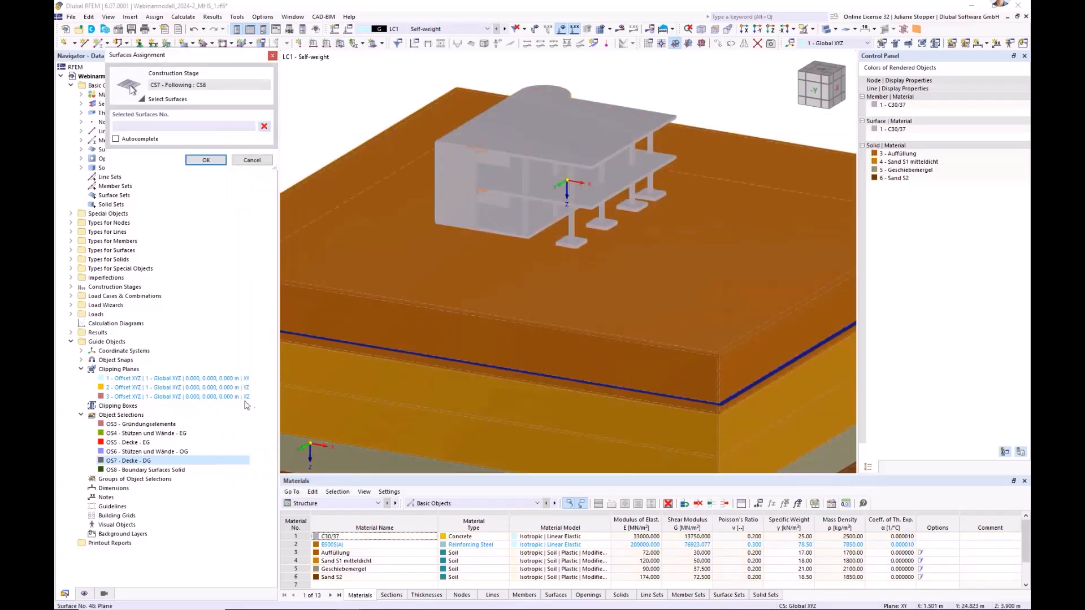
{"action": "left_click", "coordinate": [132, 461]}
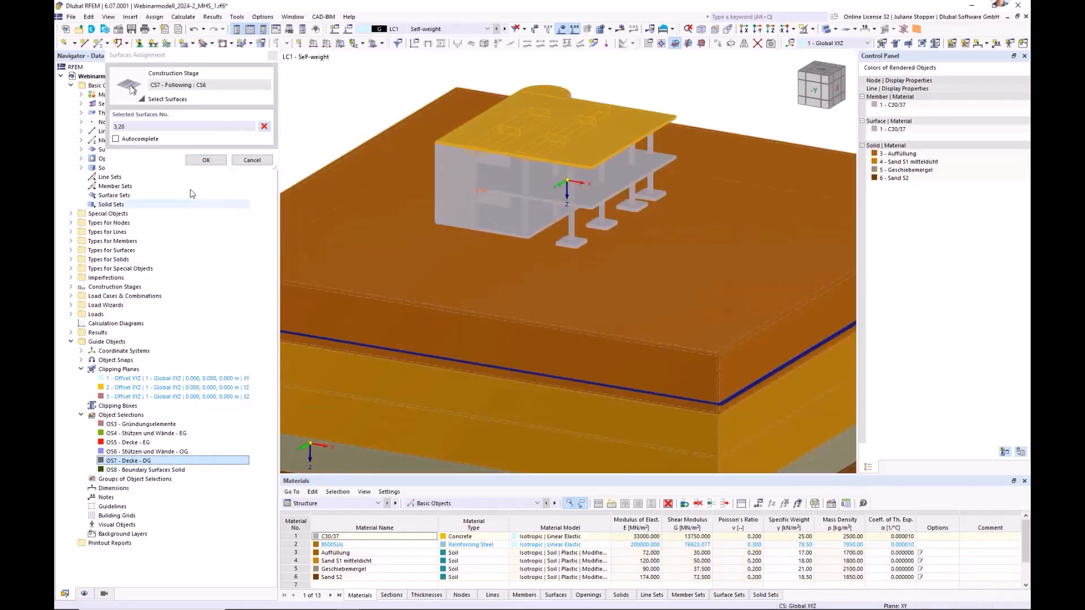
{"action": "left_click", "coordinate": [206, 160]}
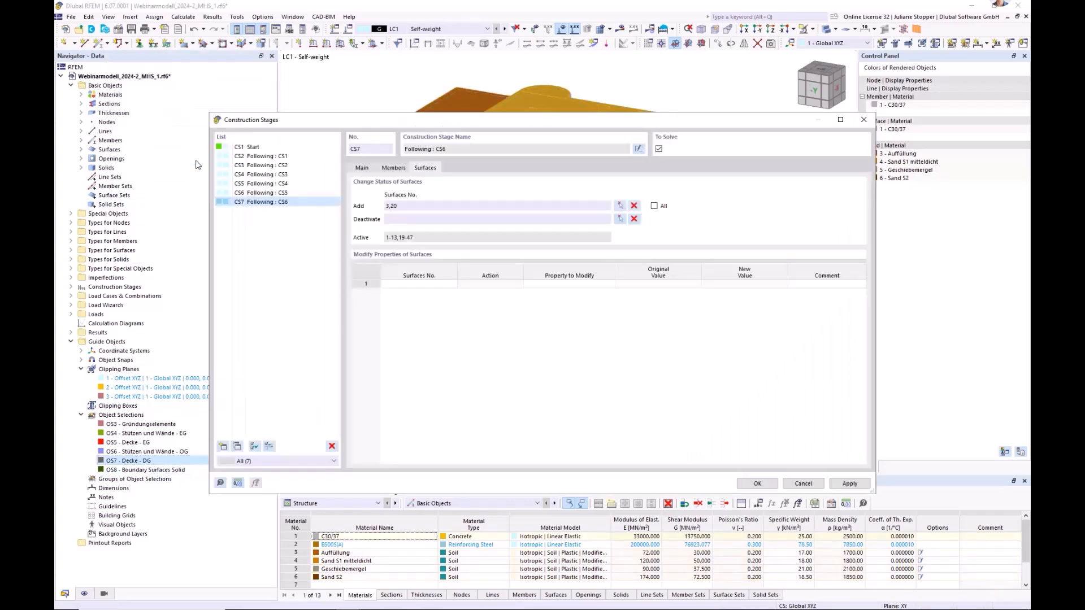
{"action": "left_click", "coordinate": [757, 484]}
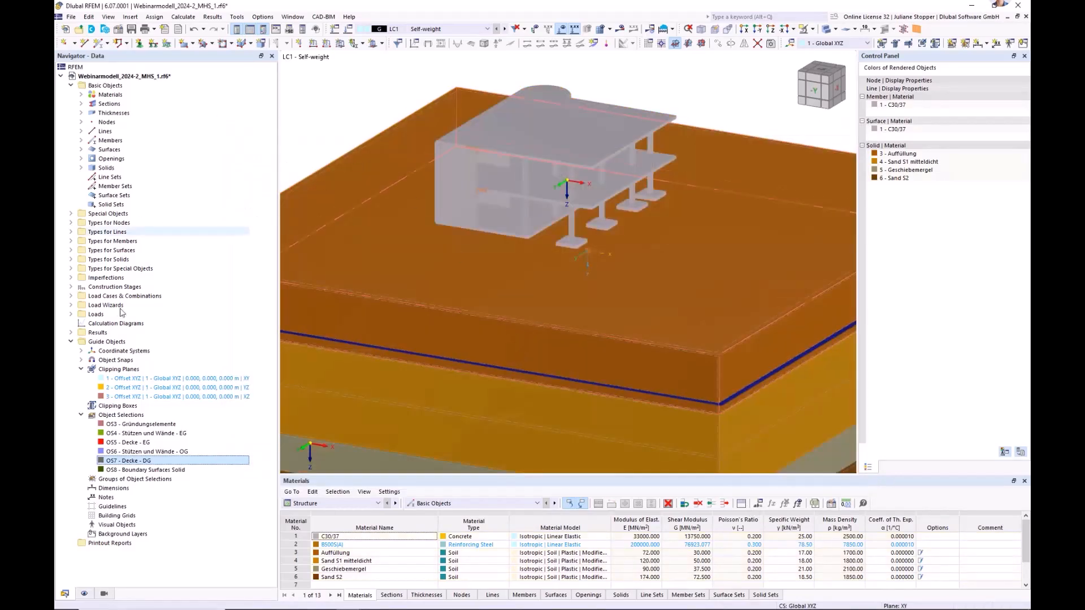
Step: Display construction stages CS1 through CS7 one after another to review the objects active in each
{"action": "left_click", "coordinate": [70, 286]}
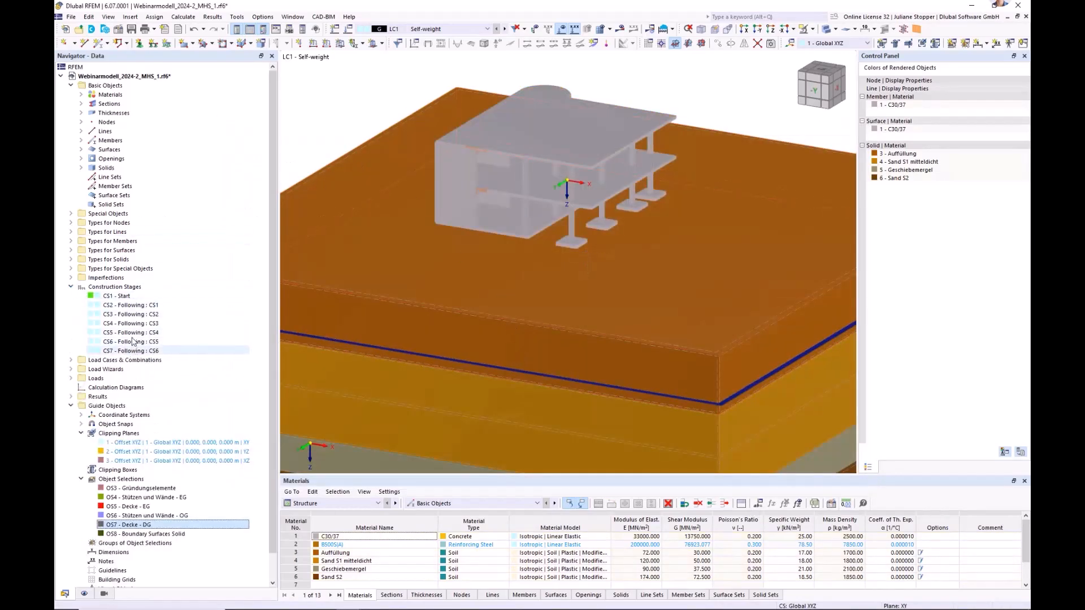
{"action": "left_click", "coordinate": [441, 29]}
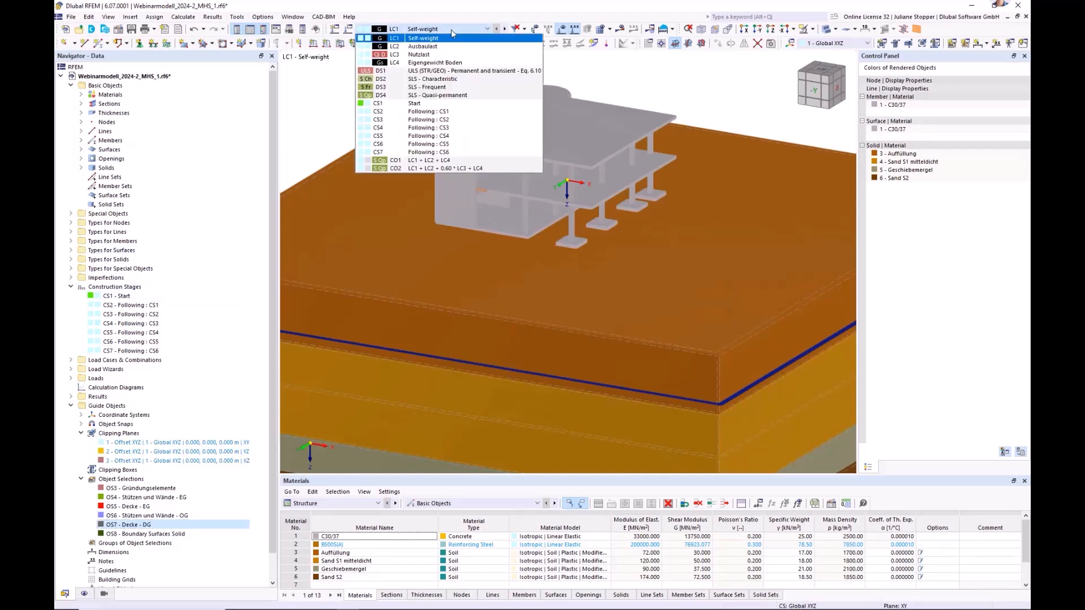
{"action": "left_click", "coordinate": [415, 104]}
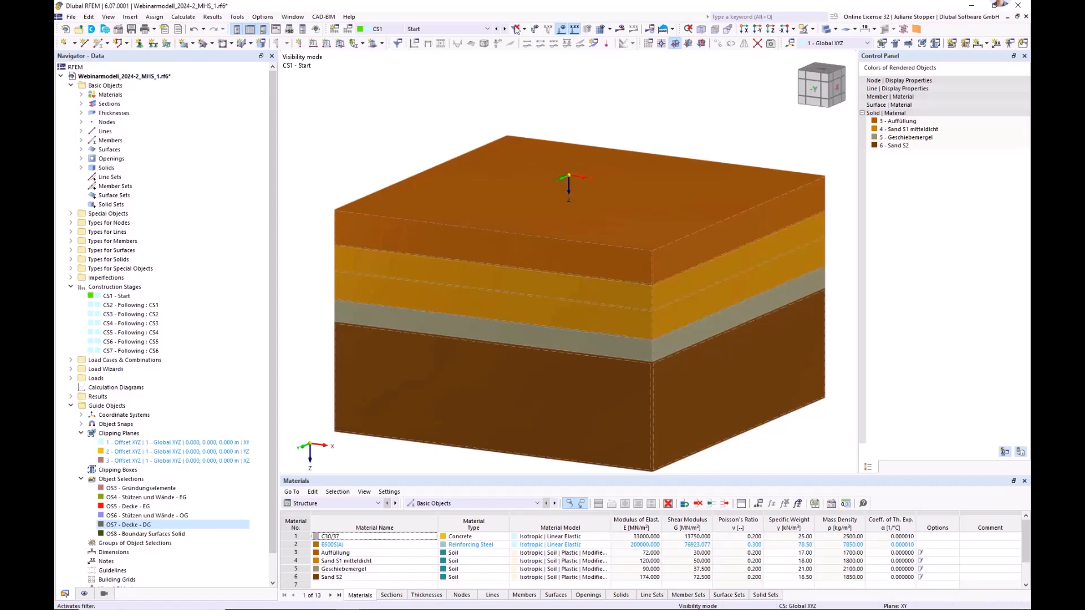
{"action": "left_click", "coordinate": [504, 30]}
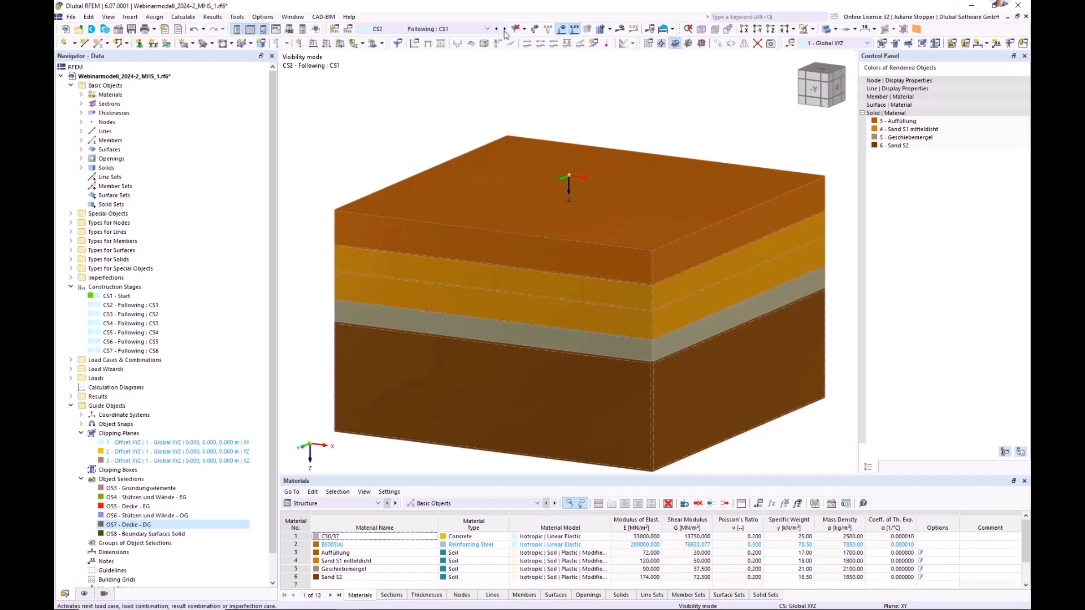
{"action": "left_click", "coordinate": [504, 30]}
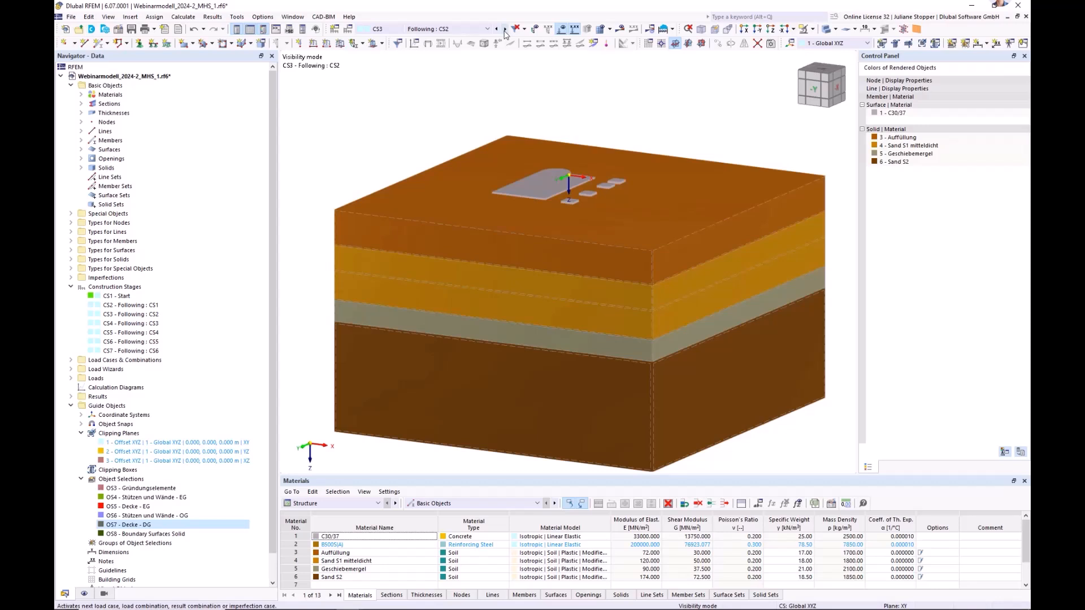
{"action": "left_click", "coordinate": [505, 30]}
{"action": "left_click", "coordinate": [505, 30]}
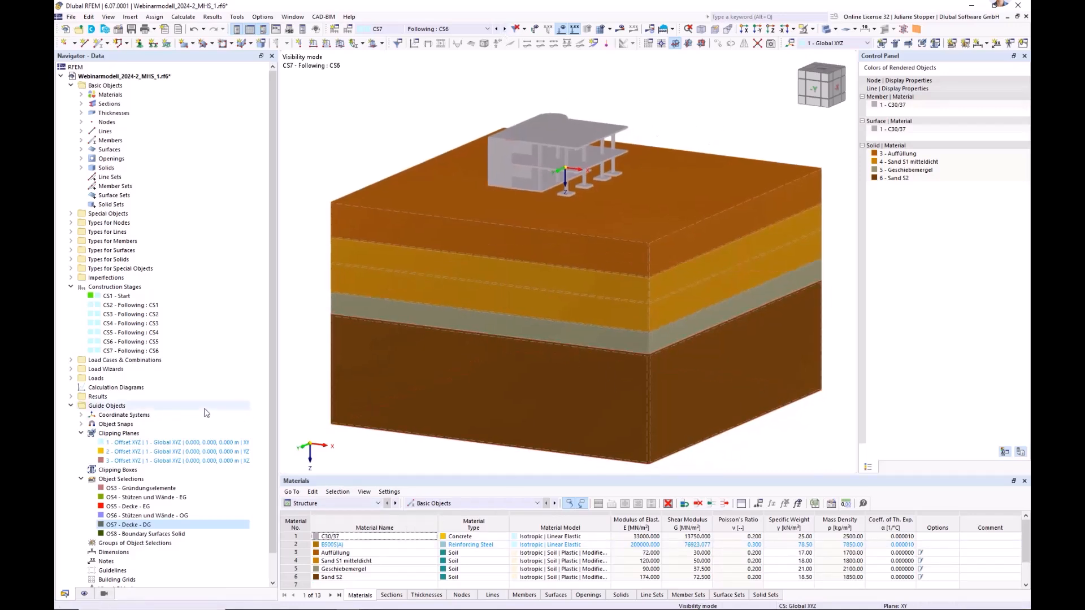
Step: Assign load case LC4 - Eigengewicht Boden to construction stage CS1 and review the load cases of the following stages
{"action": "left_click", "coordinate": [71, 361]}
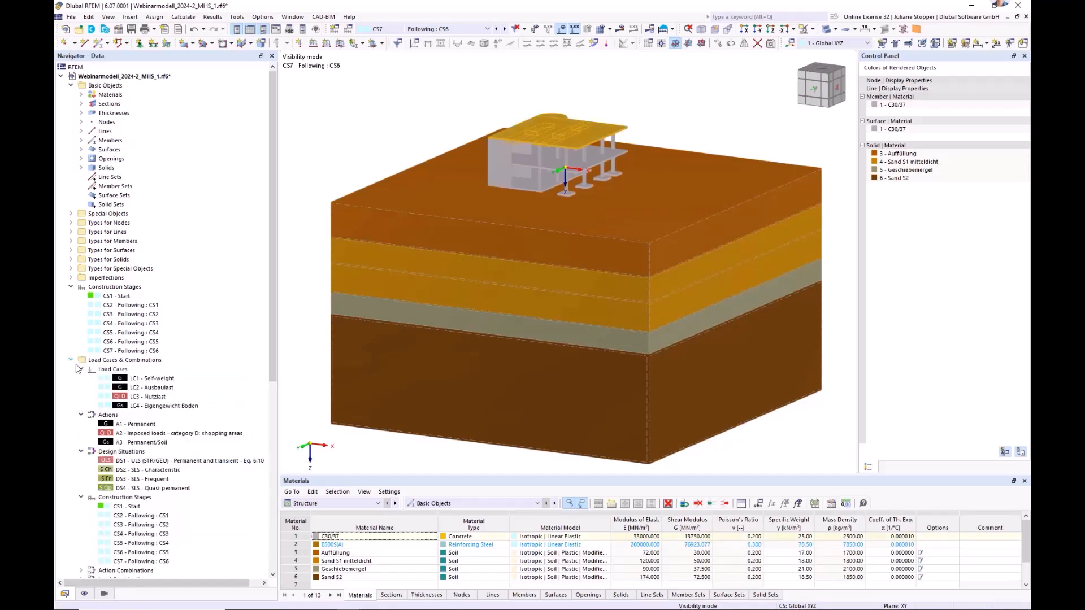
{"action": "left_click", "coordinate": [93, 362]}
{"action": "right_click", "coordinate": [94, 364]}
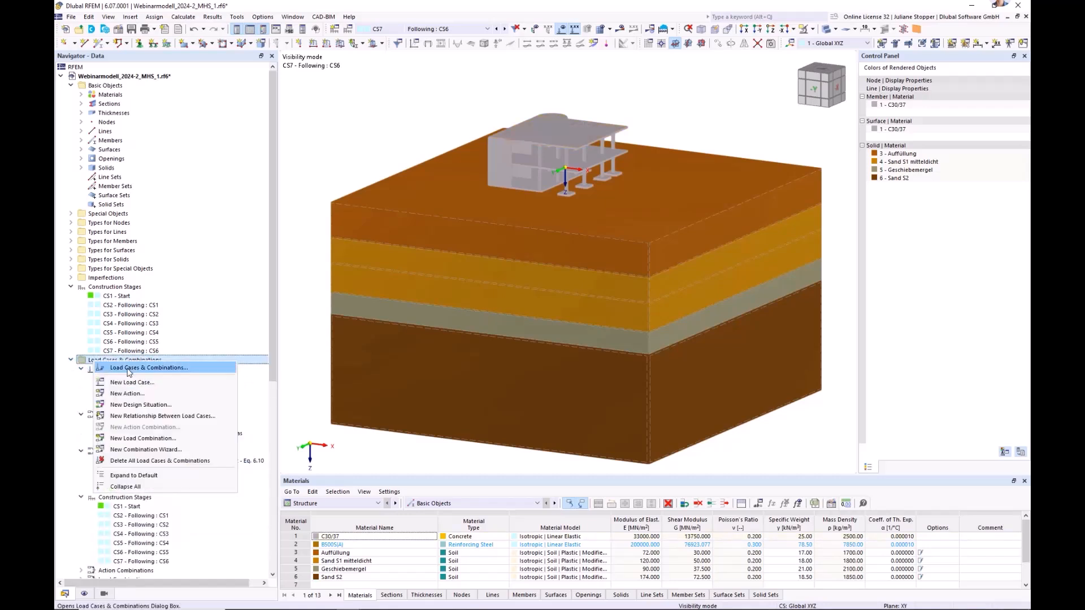
{"action": "left_click", "coordinate": [129, 369]}
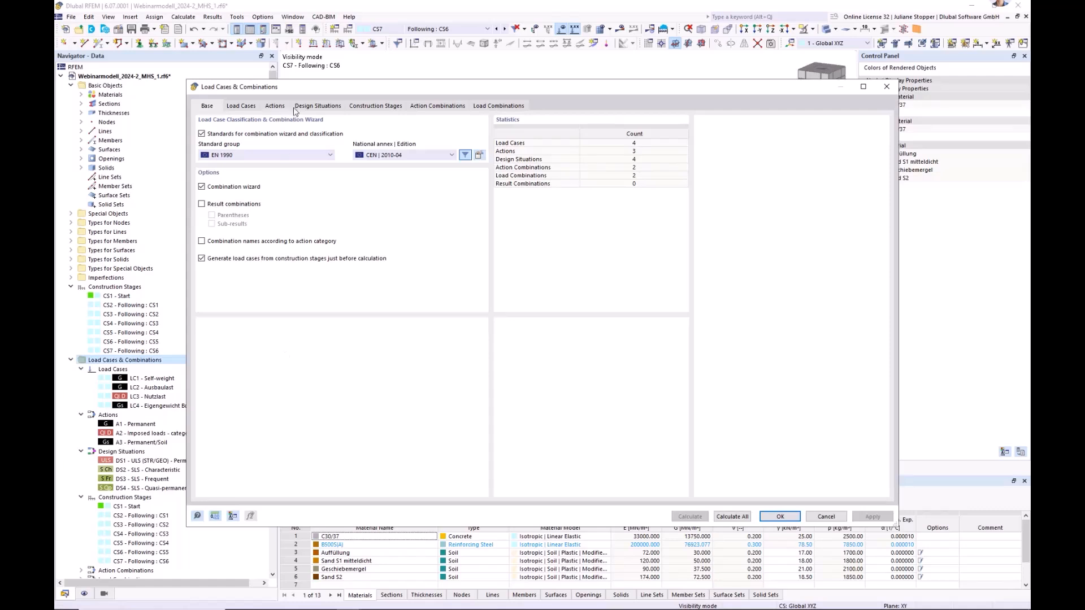
{"action": "left_click", "coordinate": [388, 108]}
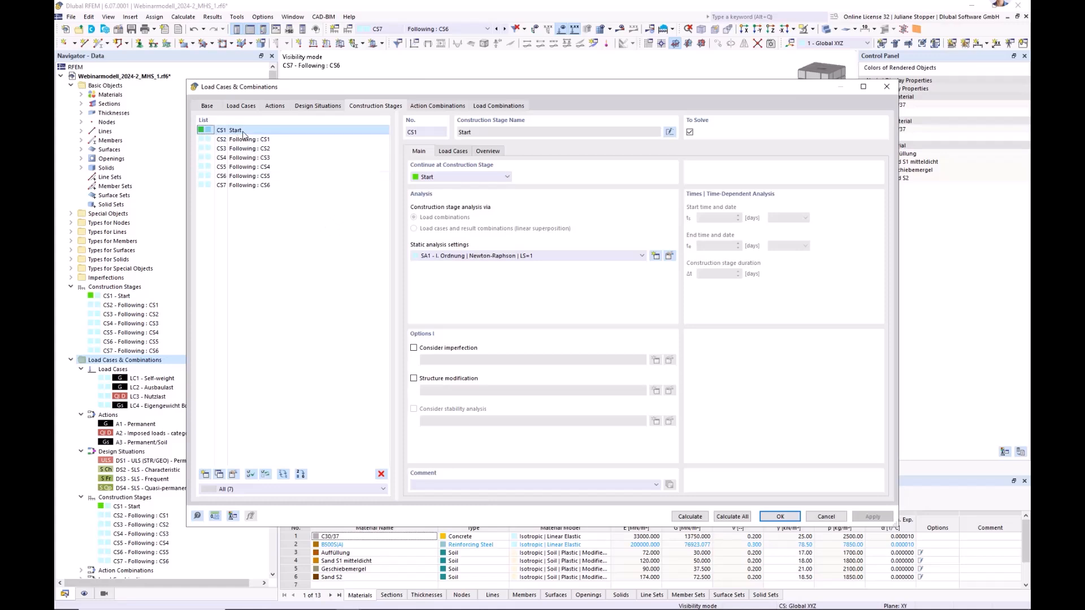
{"action": "left_click", "coordinate": [454, 151]}
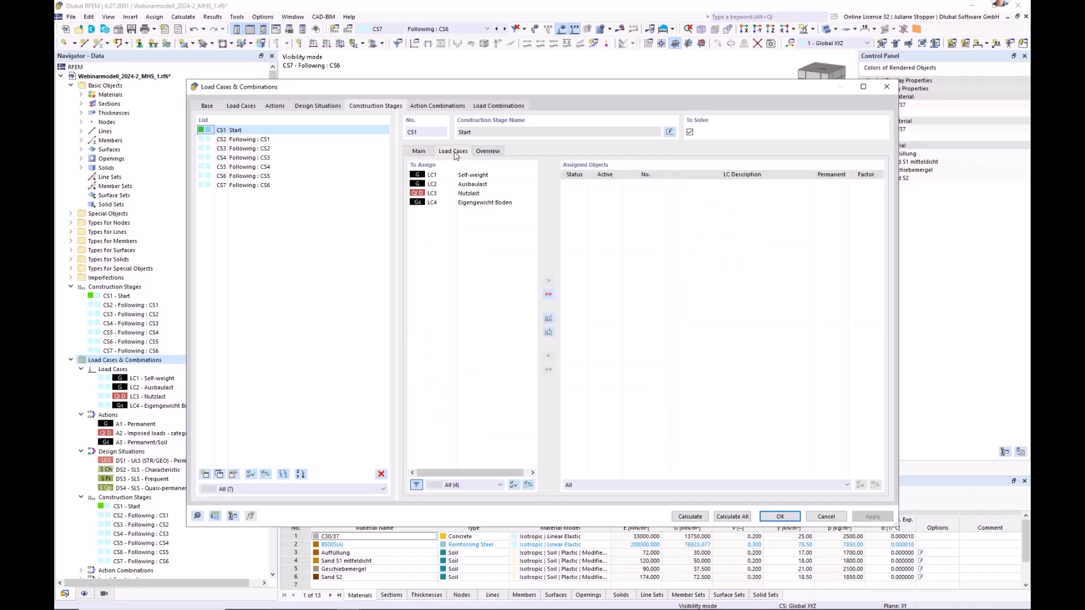
{"action": "left_click", "coordinate": [481, 203]}
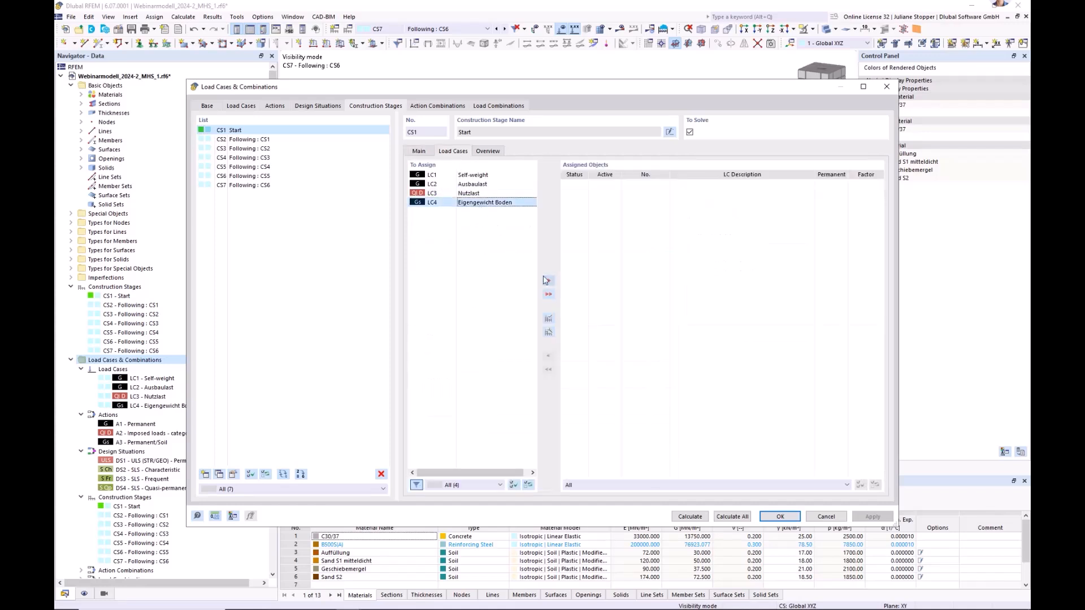
{"action": "left_click", "coordinate": [548, 281]}
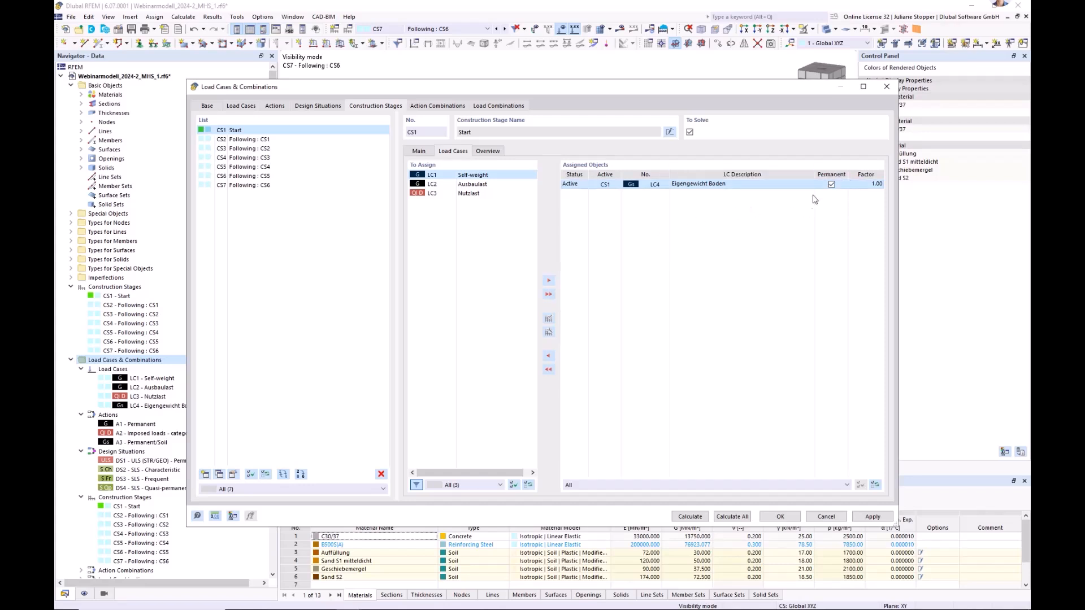
{"action": "left_click", "coordinate": [241, 158]}
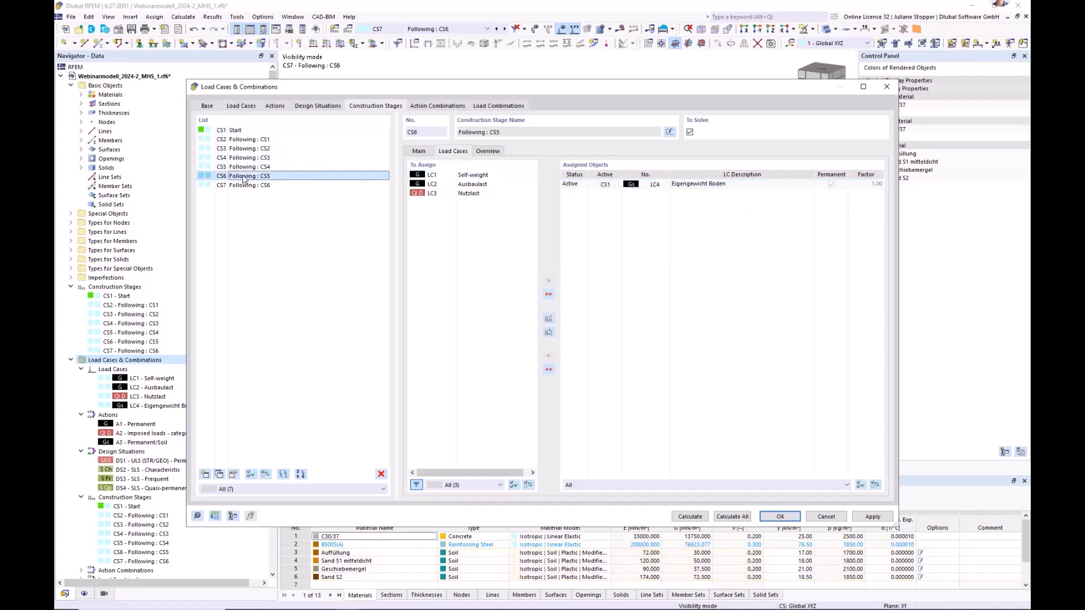
{"action": "left_click", "coordinate": [245, 169]}
{"action": "left_click", "coordinate": [247, 177]}
Step: Deactivate material nonlinearity models and shear panel consideration for CS1 through a structure modification commented Material linearized, and review its static analysis settings
{"action": "left_click", "coordinate": [230, 132]}
{"action": "left_click", "coordinate": [418, 152]}
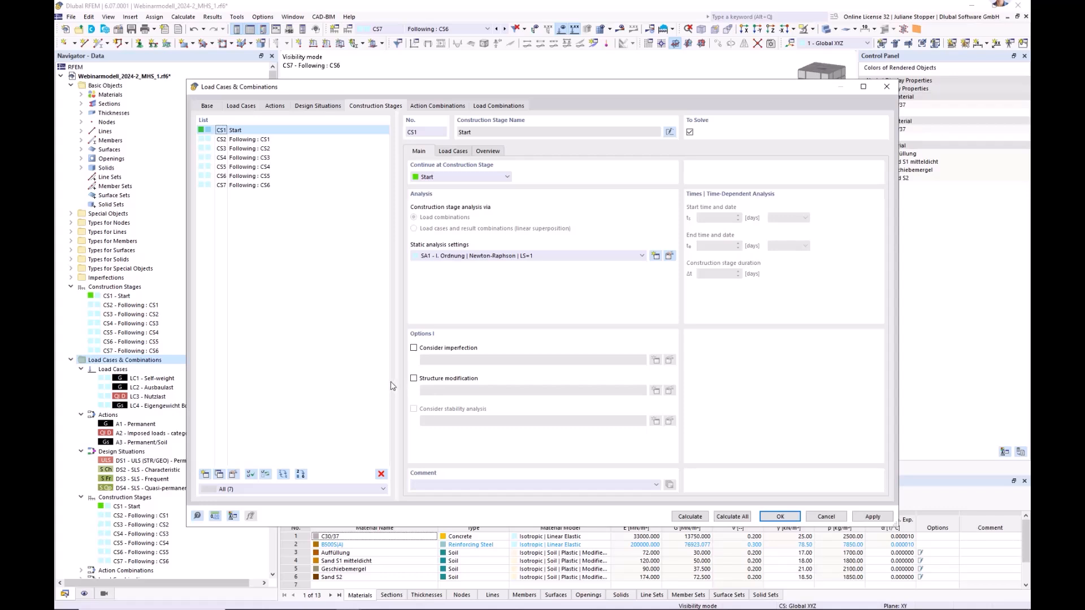
{"action": "left_click", "coordinate": [413, 378]}
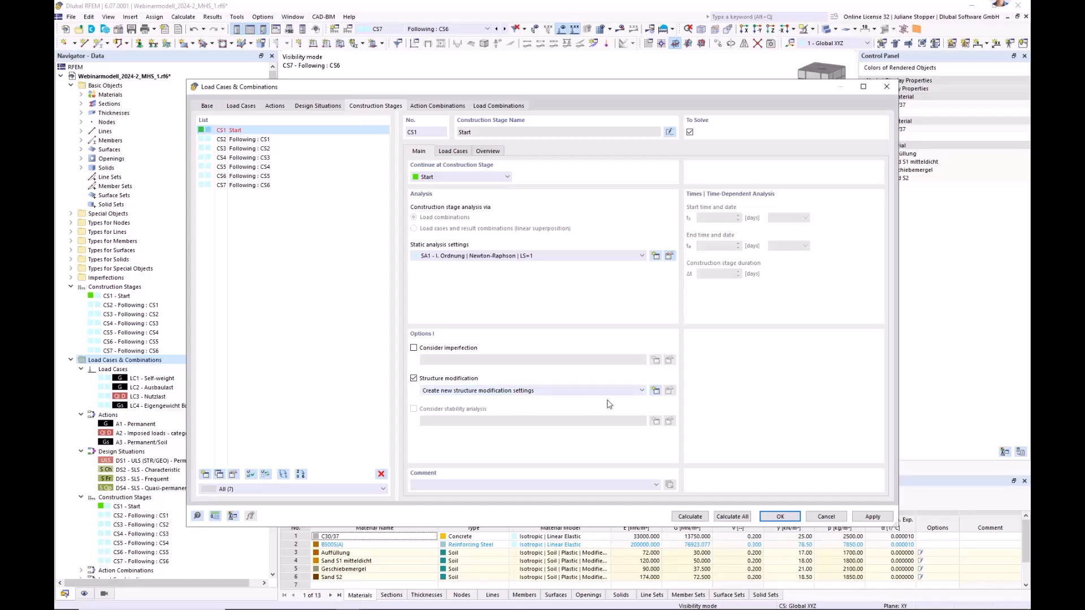
{"action": "left_click", "coordinate": [655, 390]}
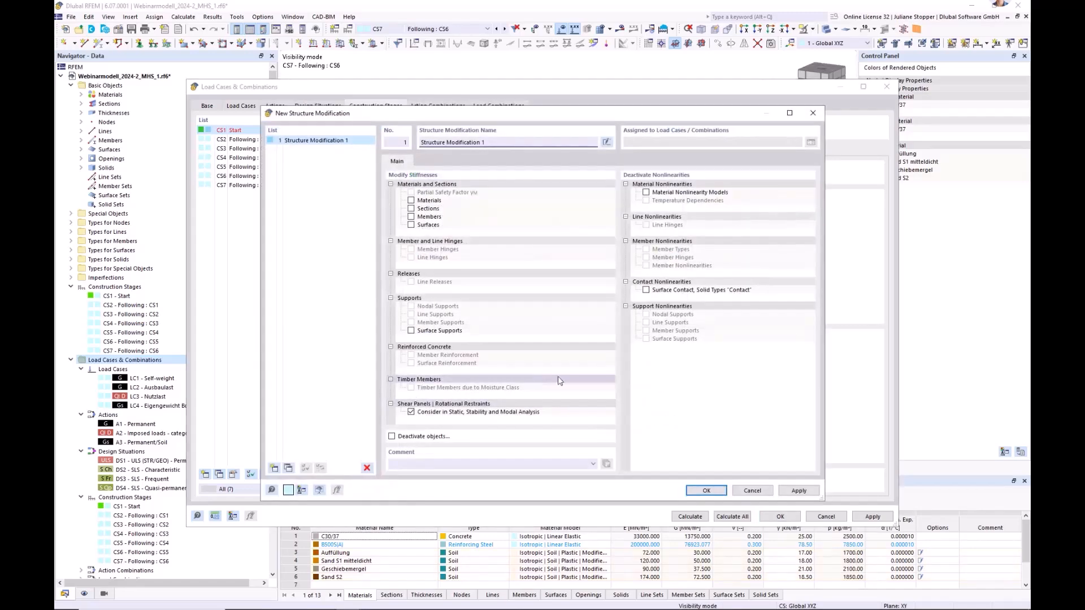
{"action": "left_click", "coordinate": [645, 193]}
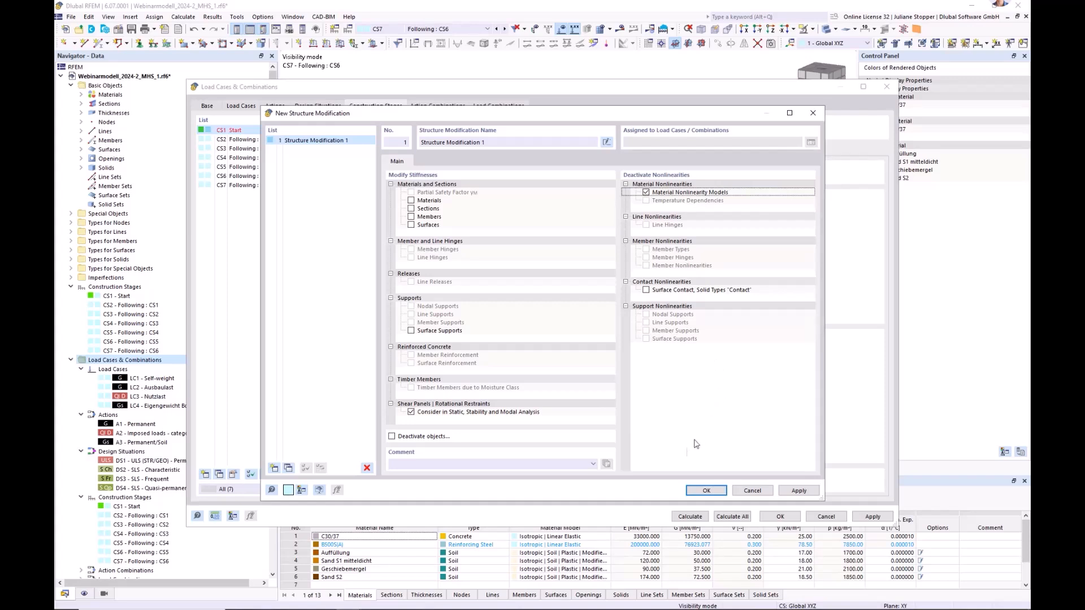
{"action": "left_click", "coordinate": [409, 414]}
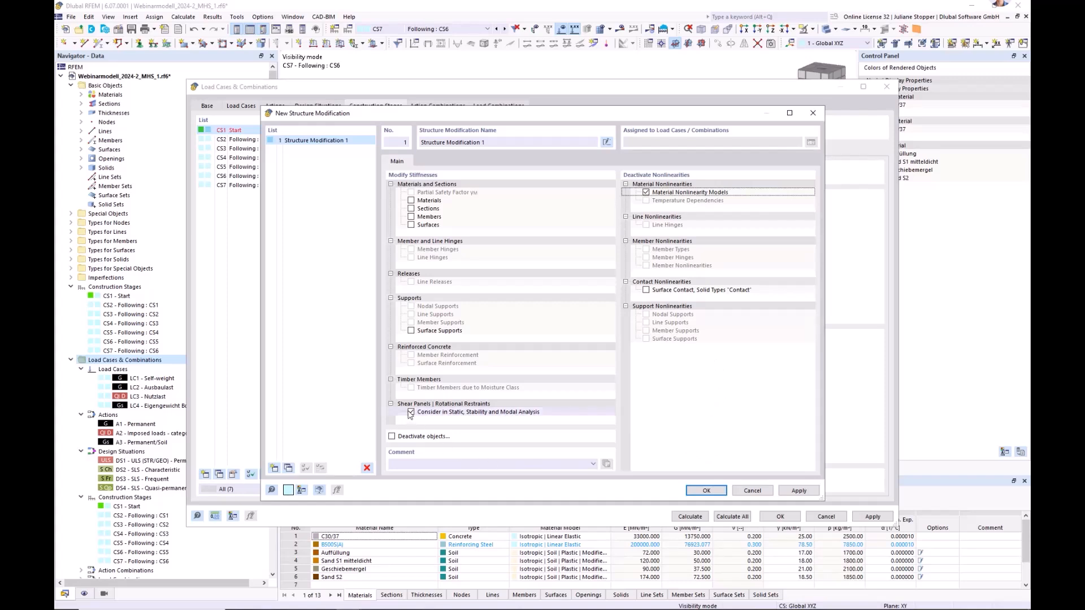
{"action": "left_click", "coordinate": [401, 464]}
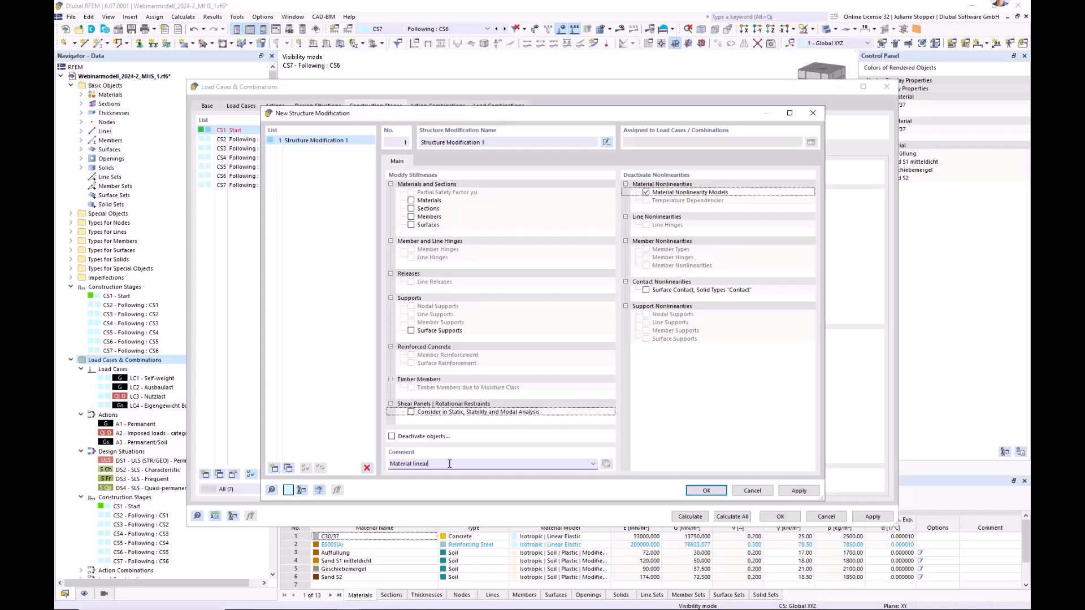
{"action": "left_click", "coordinate": [707, 490]}
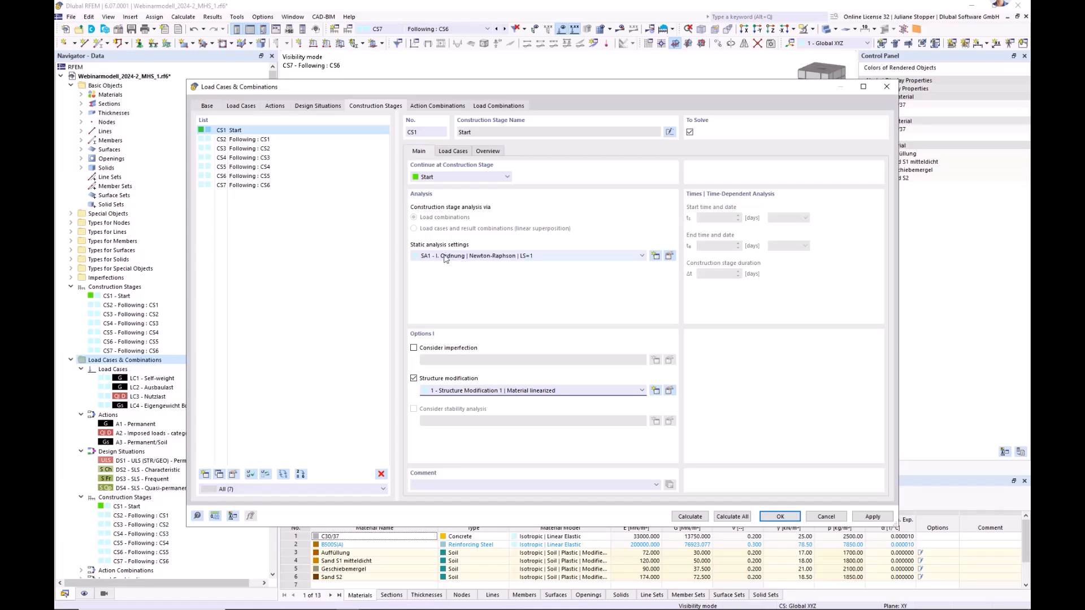
{"action": "left_click", "coordinate": [670, 256]}
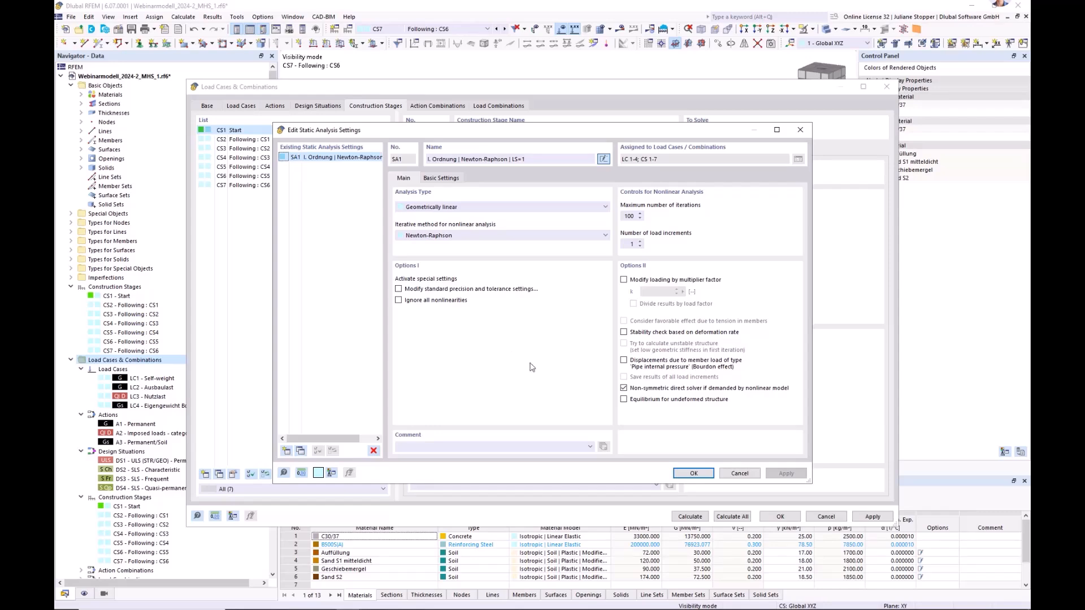
{"action": "left_click", "coordinate": [693, 473]}
Step: Copy static analysis settings SA1 as SA2 with equilibrium for undeformed structure, name it I. Ordnung | Newton-Raphson | LS=1 & u=0, and assign it to CS2
{"action": "left_click", "coordinate": [237, 141]}
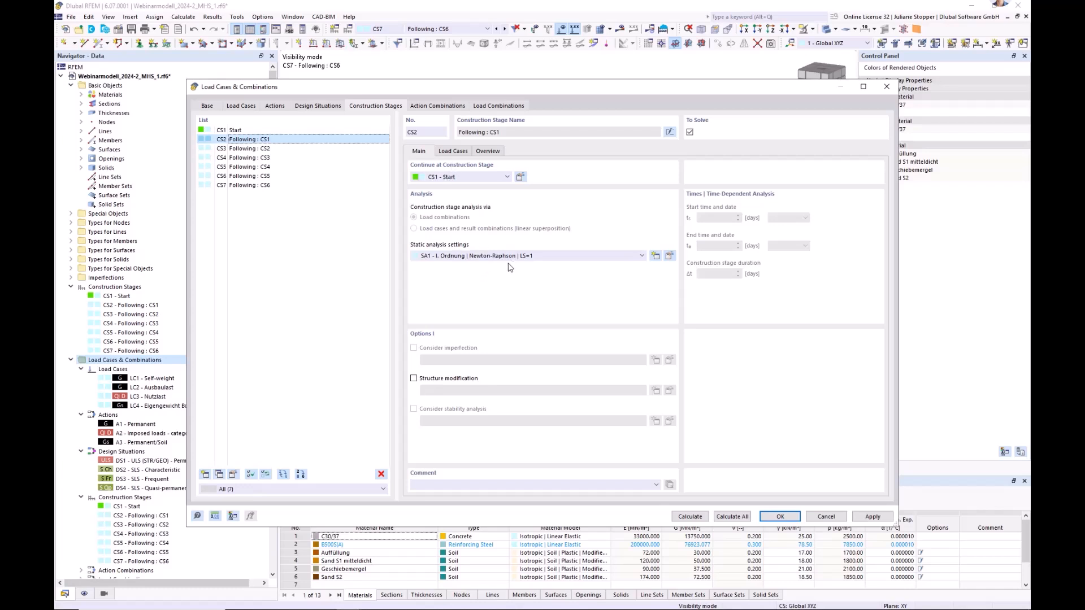
{"action": "left_click", "coordinate": [453, 152]}
{"action": "left_click", "coordinate": [420, 152]}
{"action": "left_click", "coordinate": [670, 256]}
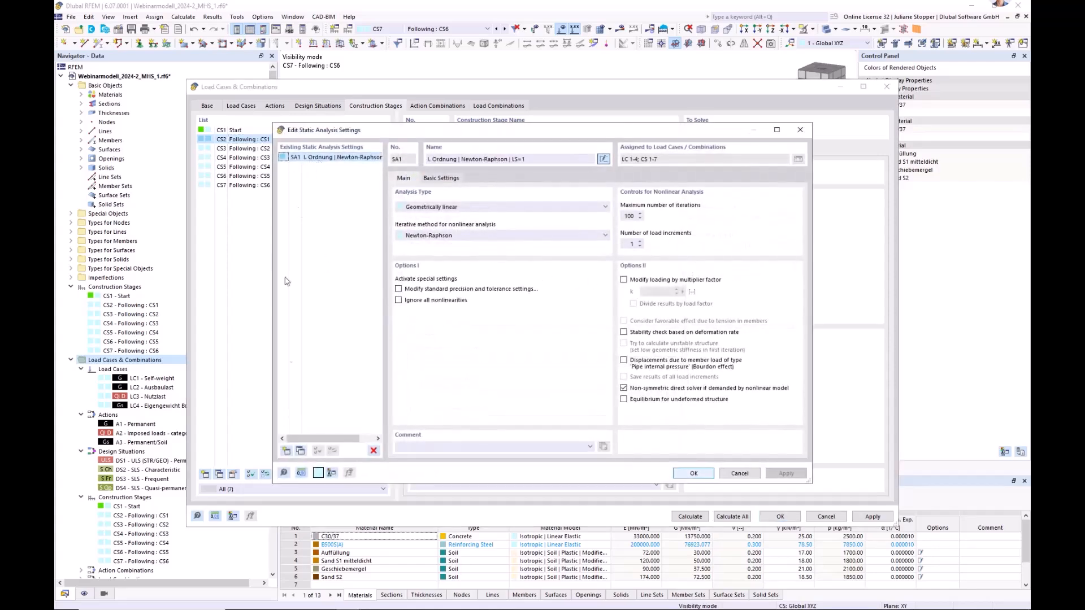
{"action": "left_click", "coordinate": [301, 451]}
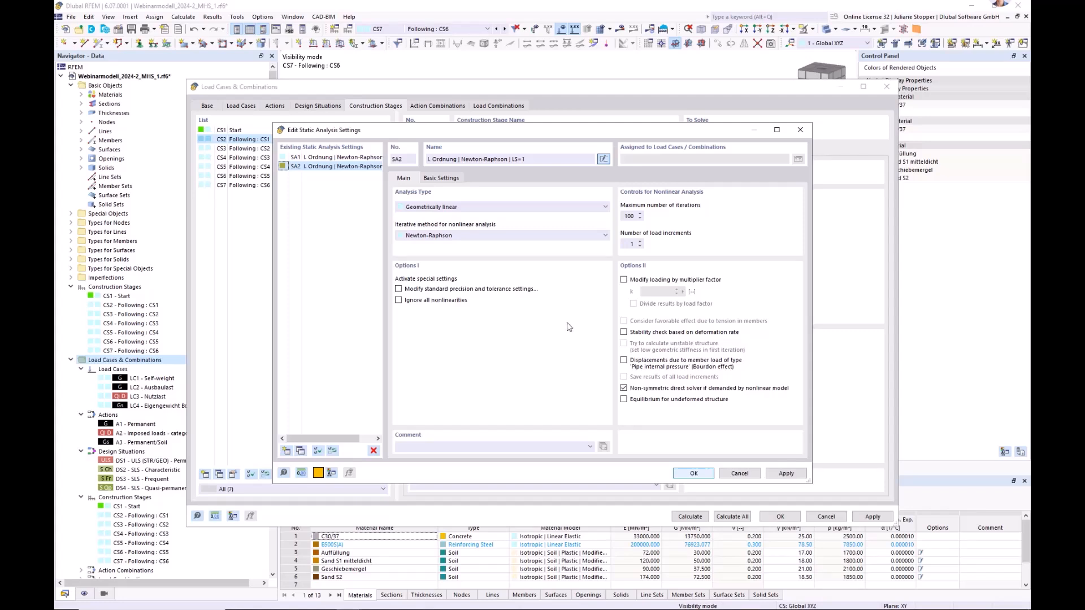
{"action": "left_click", "coordinate": [623, 400]}
{"action": "left_click", "coordinate": [541, 159]}
{"action": "left_click", "coordinate": [694, 474]}
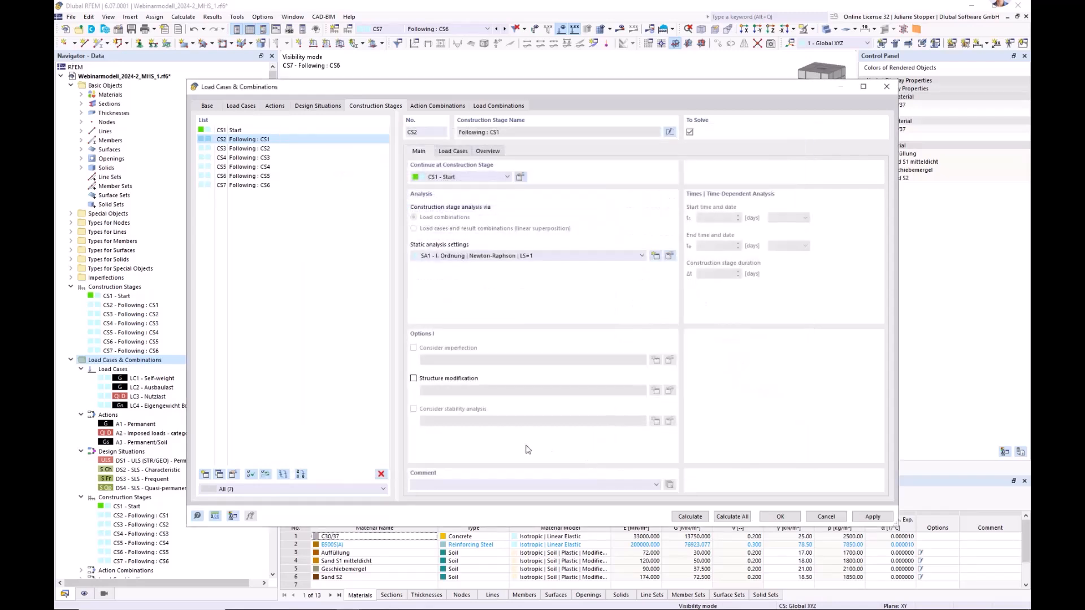
{"action": "left_click", "coordinate": [560, 257]}
{"action": "left_click", "coordinate": [548, 274]}
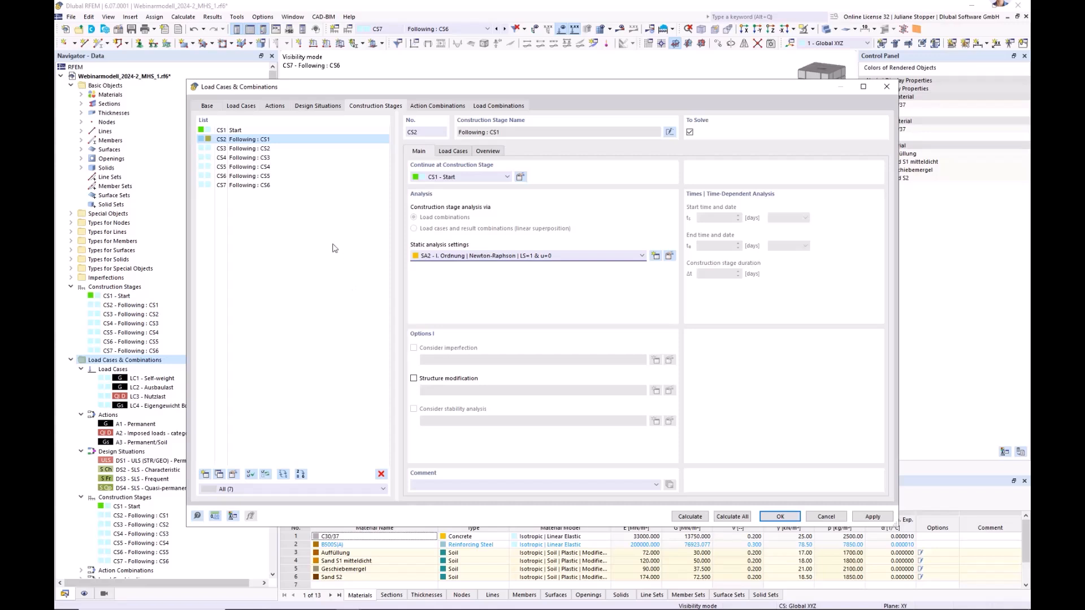
Step: Assign load case LC1 - Self-weight to construction stage CS3
{"action": "left_click", "coordinate": [257, 148]}
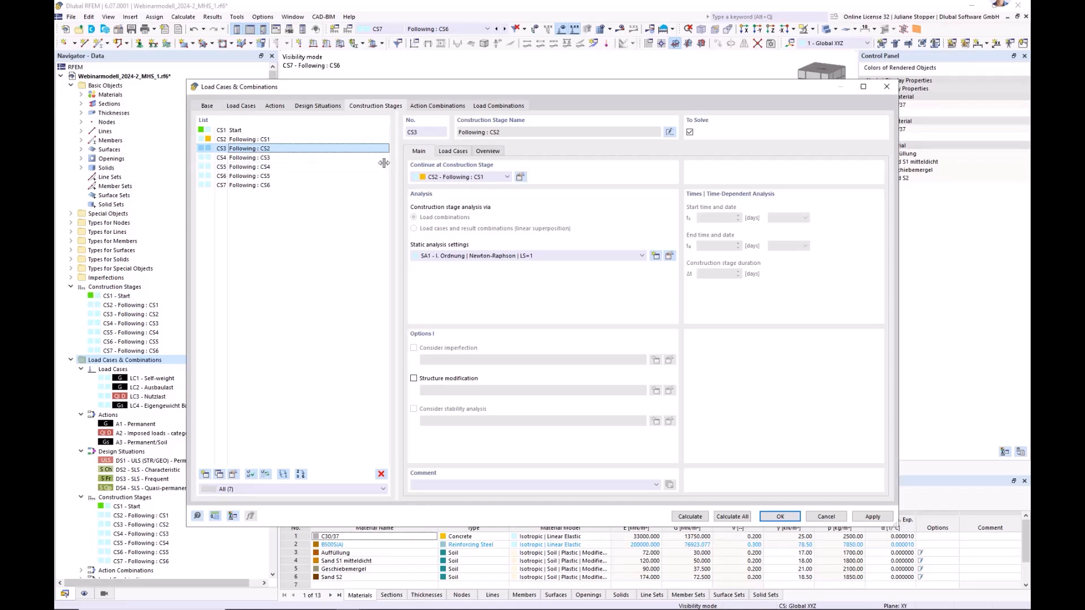
{"action": "left_click", "coordinate": [452, 151]}
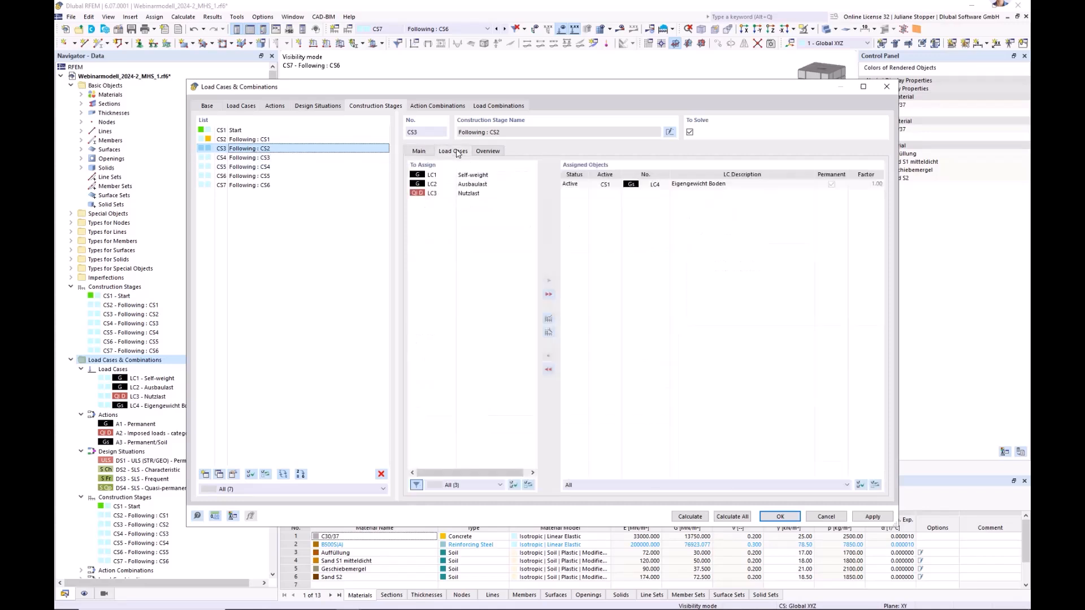
{"action": "left_click", "coordinate": [473, 174]}
{"action": "left_click", "coordinate": [548, 281]}
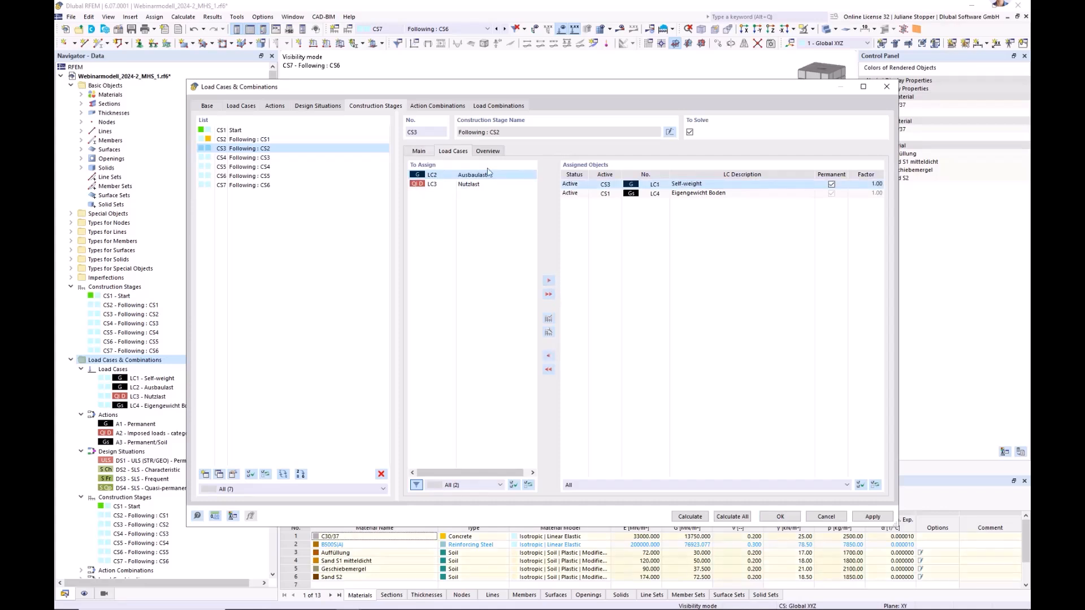
Step: Copy static analysis settings SA1 as SA3 with 4 load increments and name it I. Ordnung | Newton-Raphson | LS=4
{"action": "left_click", "coordinate": [422, 151]}
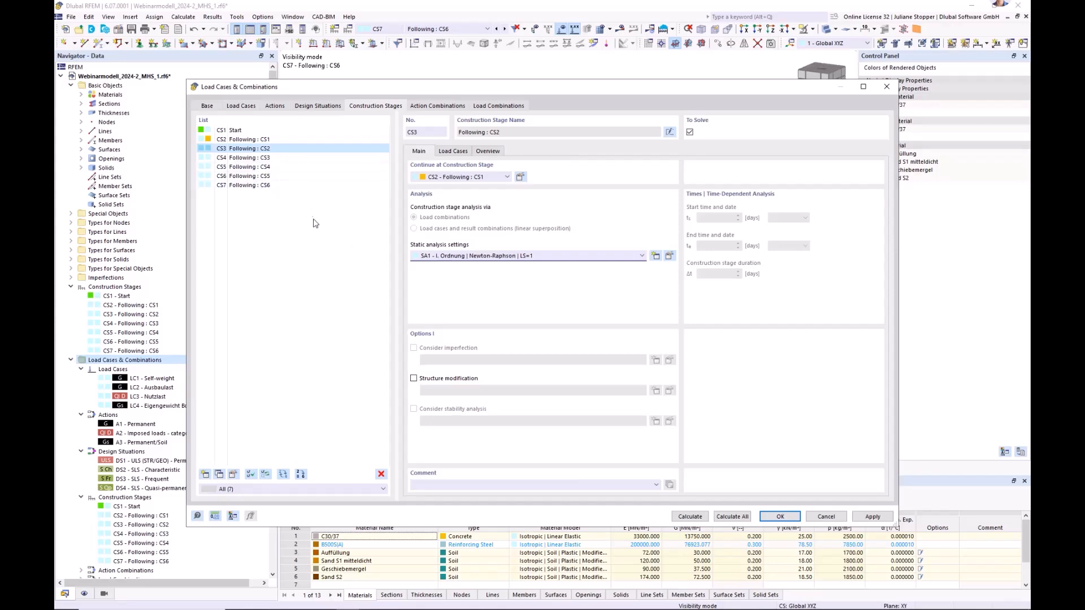
{"action": "left_click", "coordinate": [671, 257]}
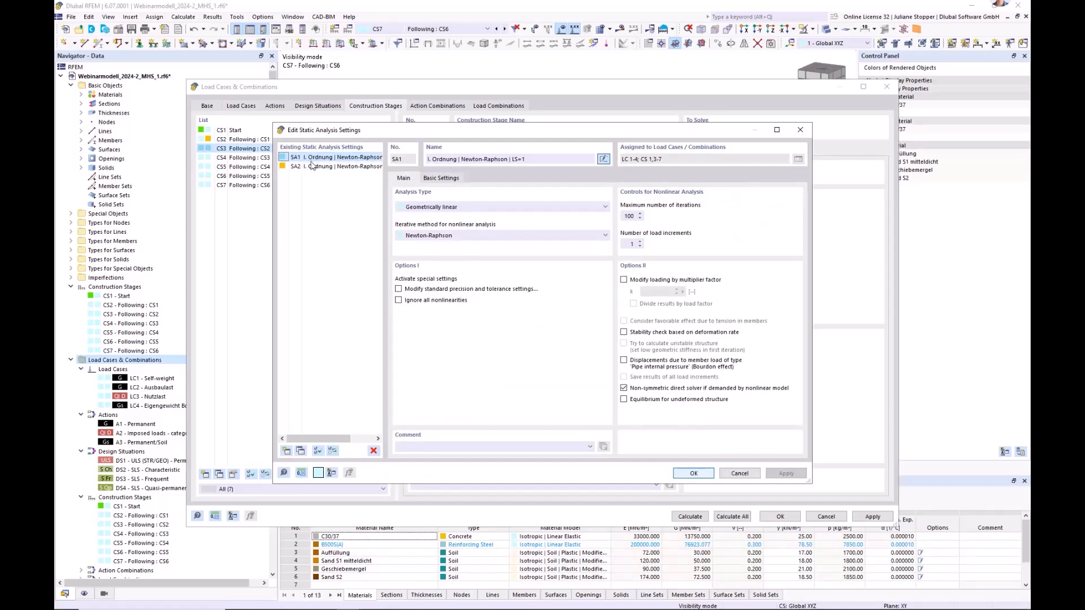
{"action": "left_click", "coordinate": [300, 451]}
{"action": "left_click", "coordinate": [628, 243]}
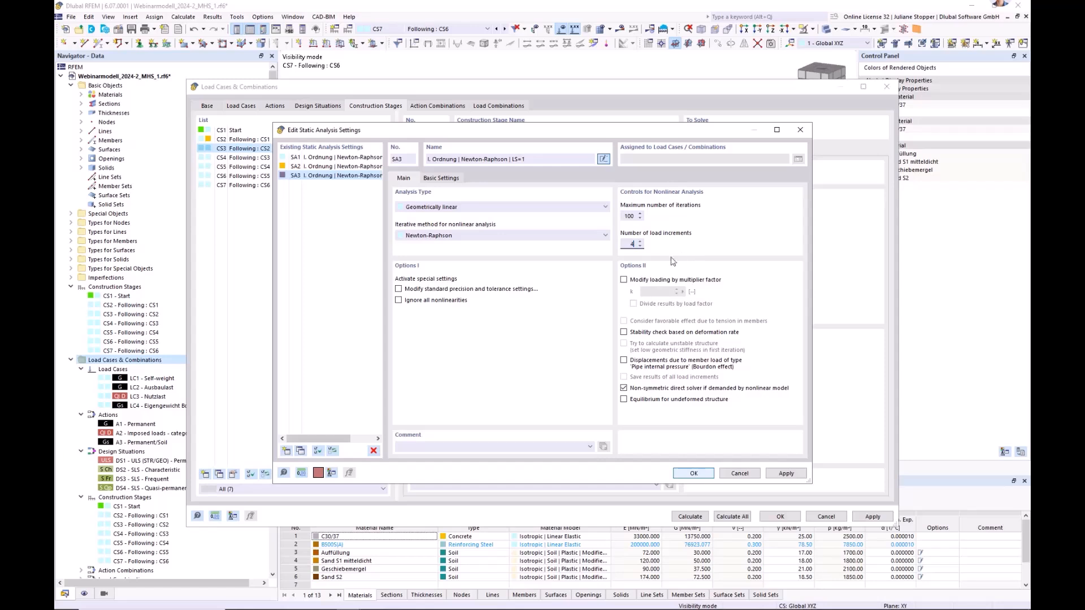
{"action": "type", "text": "4"}
{"action": "left_click", "coordinate": [530, 159]}
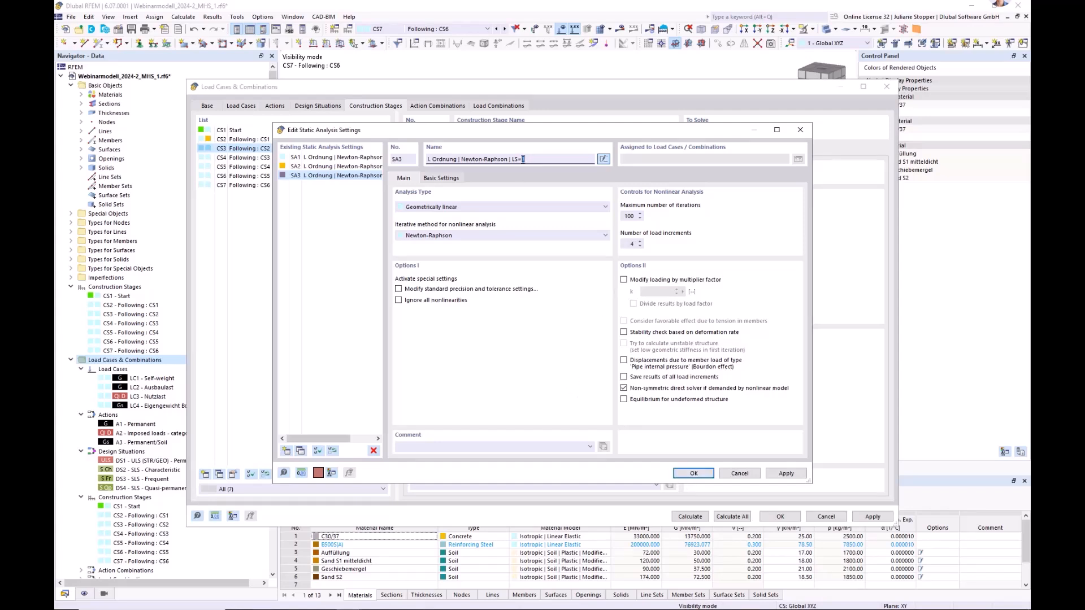
{"action": "left_click", "coordinate": [686, 473]}
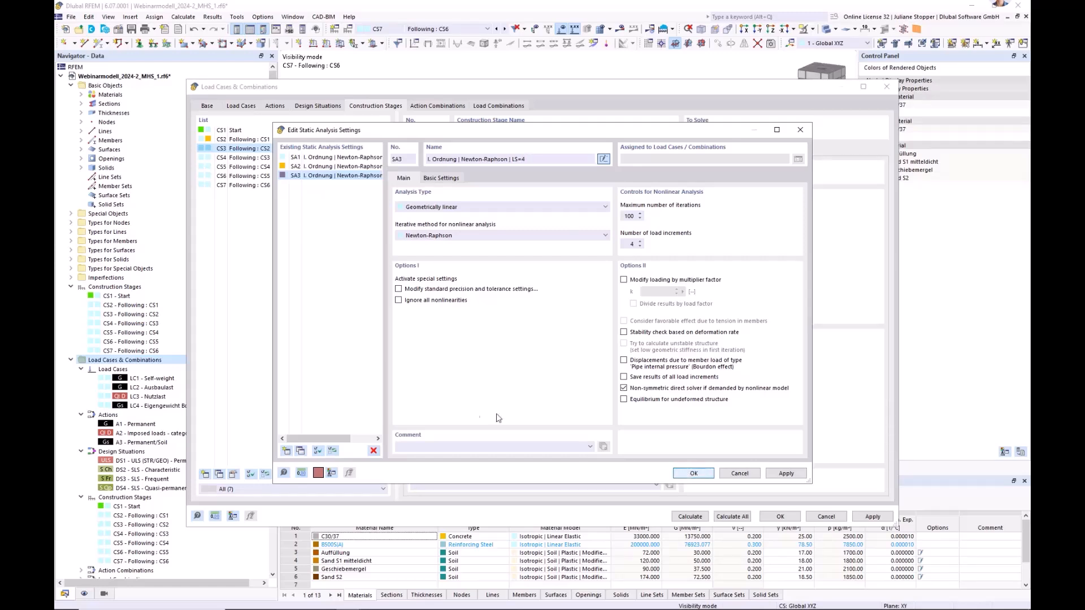
Step: Assign static analysis settings SA3 to construction stages CS3 through CS7, apply the change, and check each stage
{"action": "left_click", "coordinate": [241, 187], "text": "shift"}
{"action": "left_click", "coordinate": [521, 257]}
{"action": "left_click", "coordinate": [523, 281]}
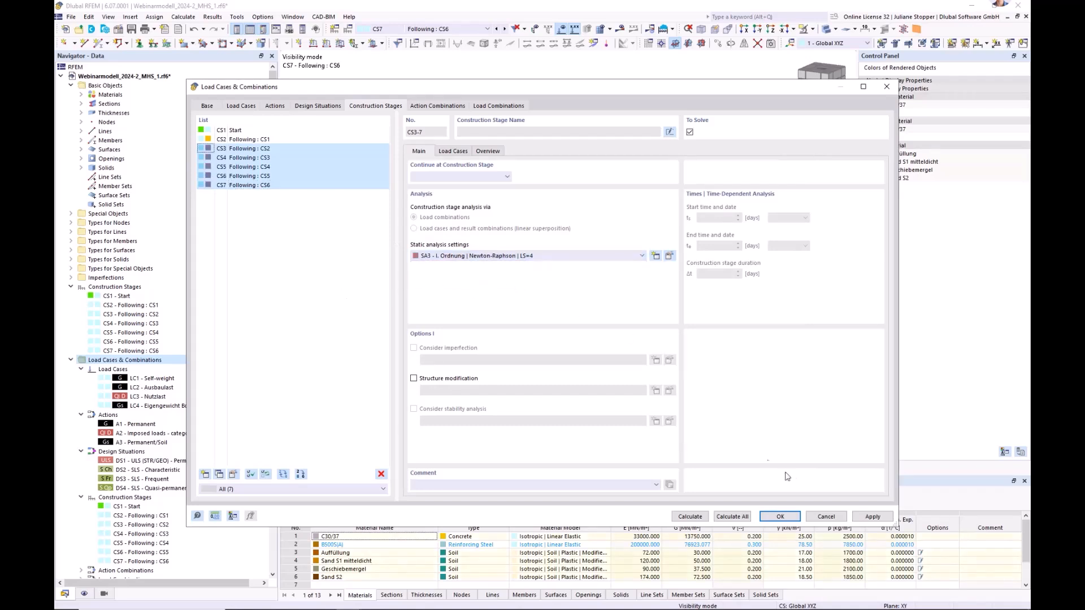
{"action": "left_click", "coordinate": [861, 517]}
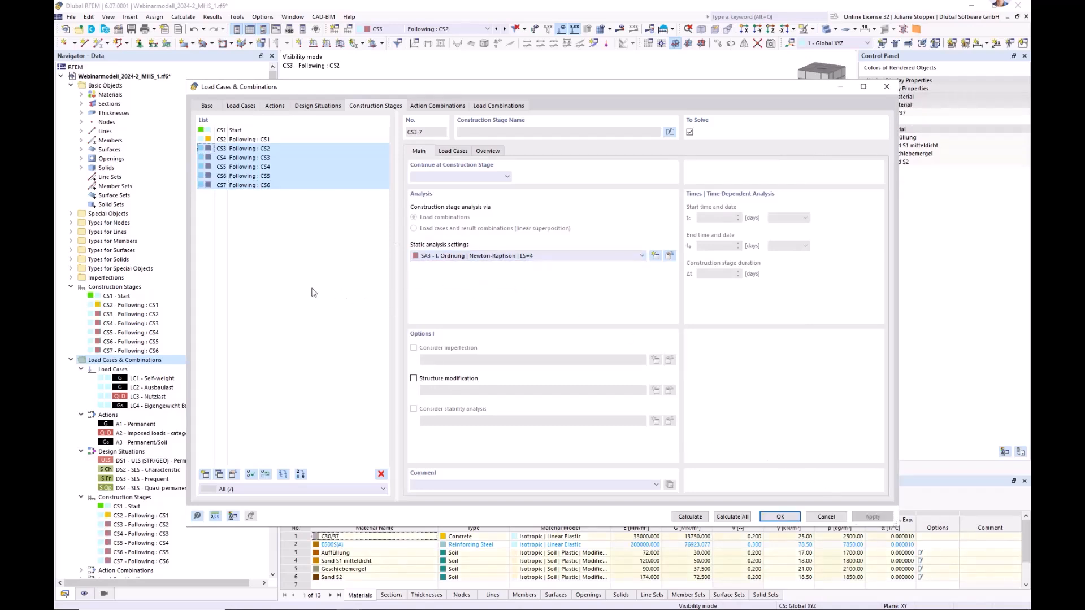
{"action": "left_click", "coordinate": [251, 150]}
{"action": "left_click", "coordinate": [252, 158]}
{"action": "left_click", "coordinate": [252, 167]}
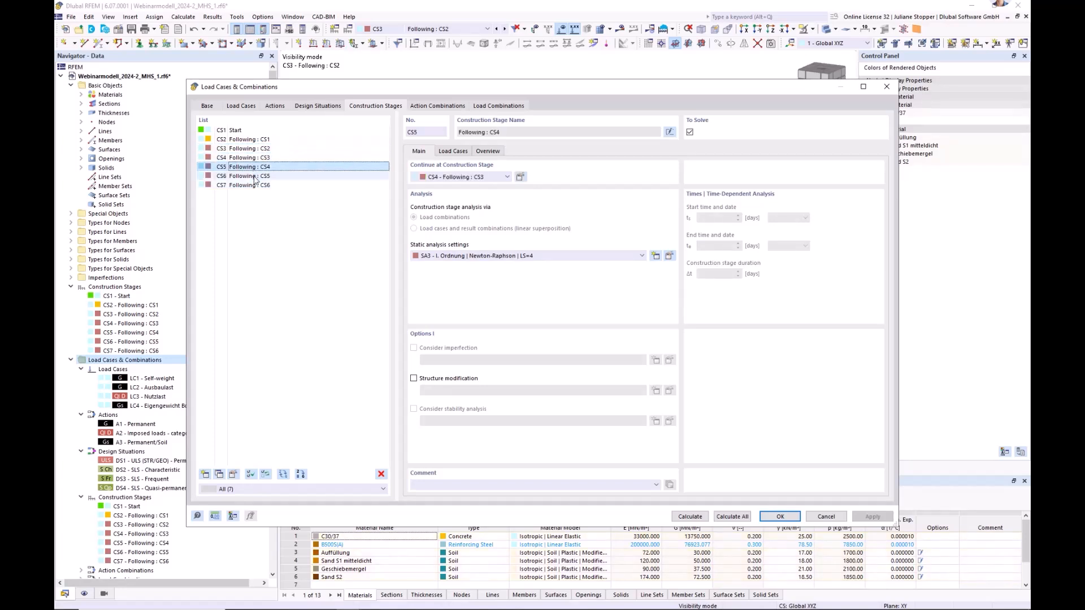
{"action": "left_click", "coordinate": [253, 176]}
{"action": "left_click", "coordinate": [253, 186]}
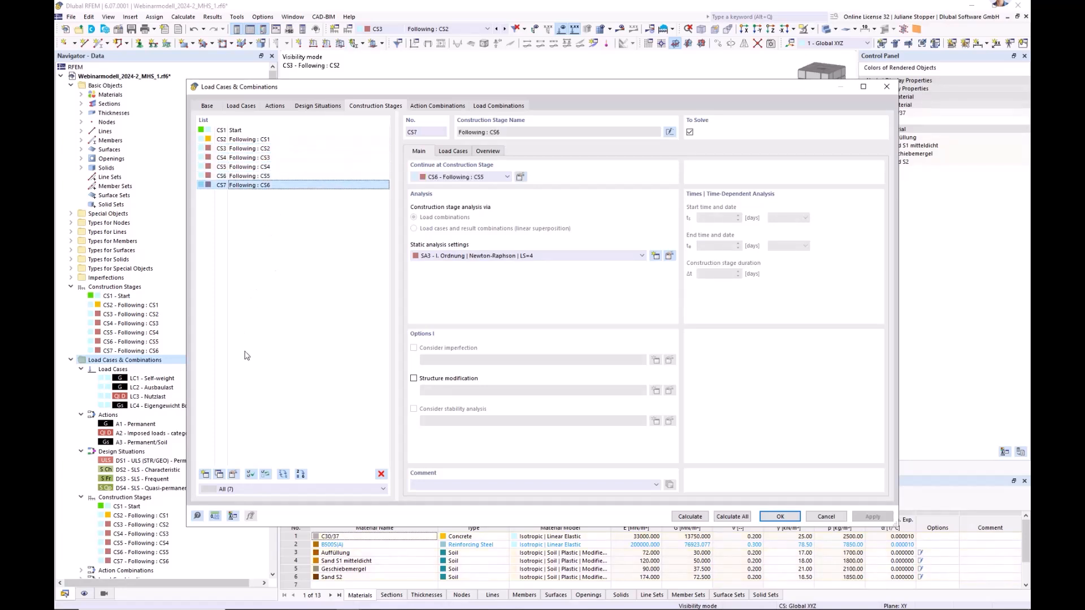
Step: Add construction stage CS8 following CS7 and assign load case LC2 - Ausbaulast to it
{"action": "left_click", "coordinate": [205, 475]}
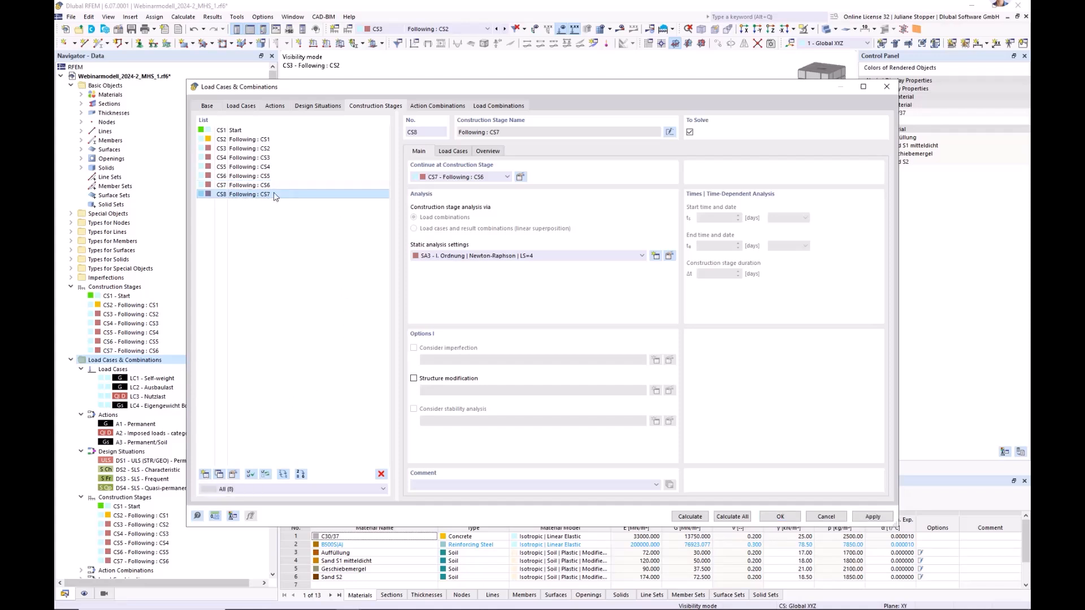
{"action": "left_click", "coordinate": [453, 151]}
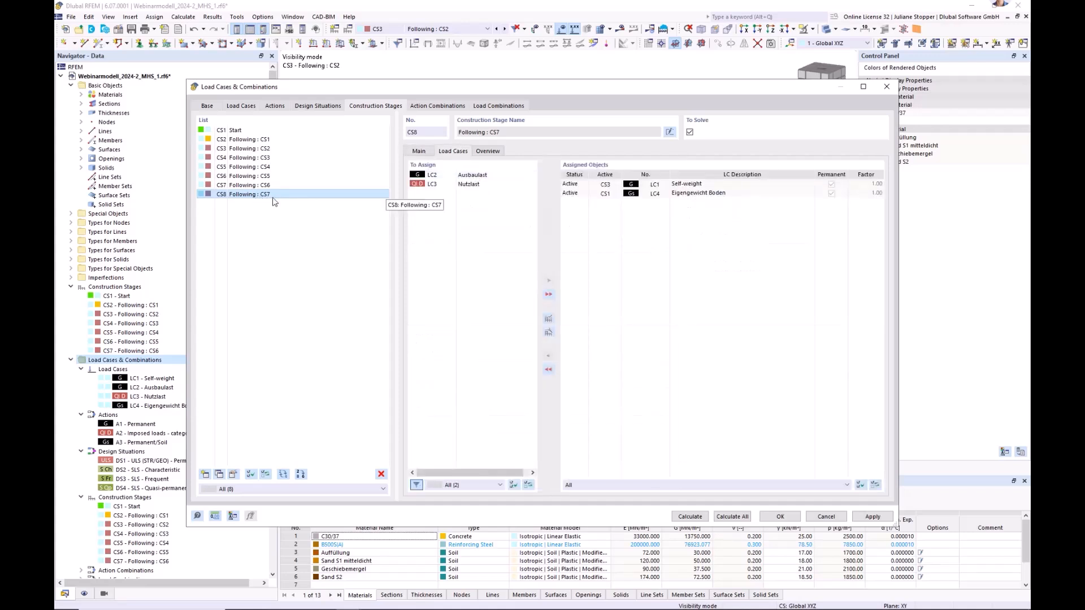
{"action": "left_click", "coordinate": [477, 176]}
{"action": "left_click", "coordinate": [548, 281]}
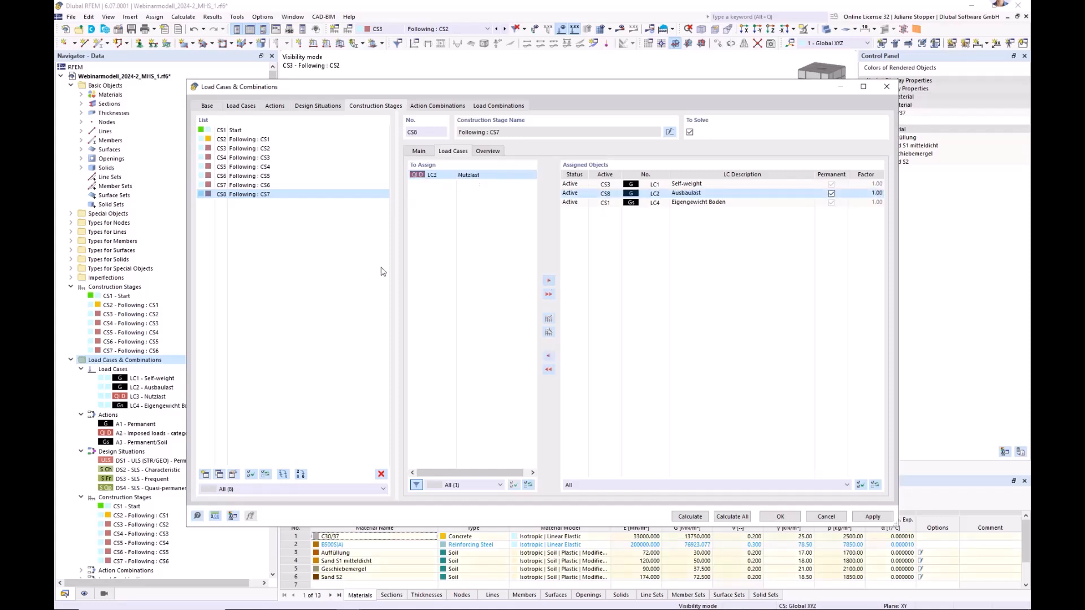
Step: Add construction stage CS9 following CS8 and assign load case LC3 - Nutzlast to it
{"action": "left_click", "coordinate": [205, 475]}
{"action": "left_click", "coordinate": [445, 176]}
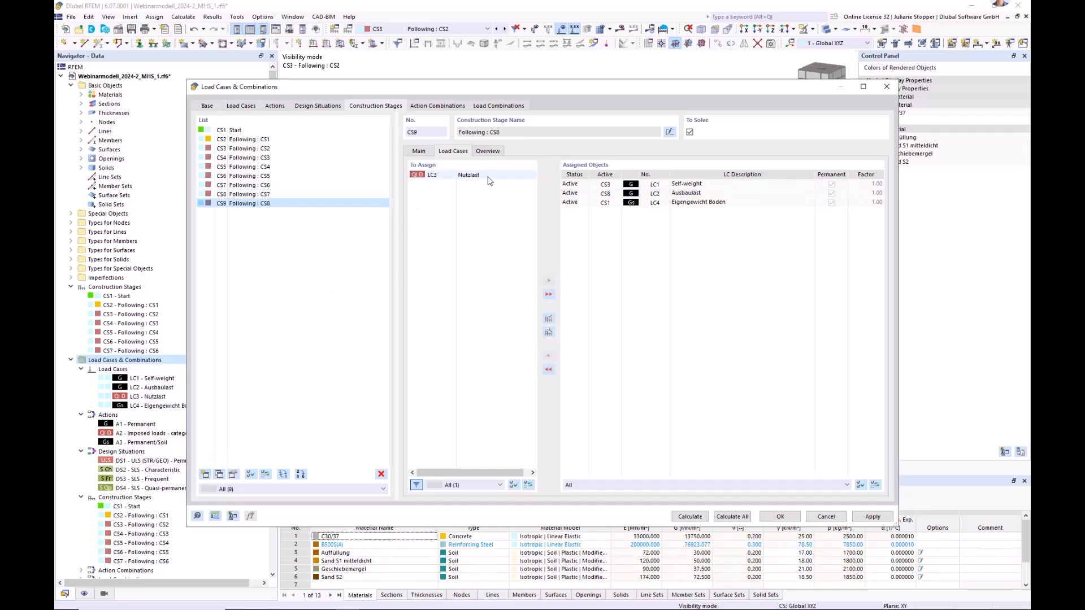
{"action": "left_click", "coordinate": [548, 281]}
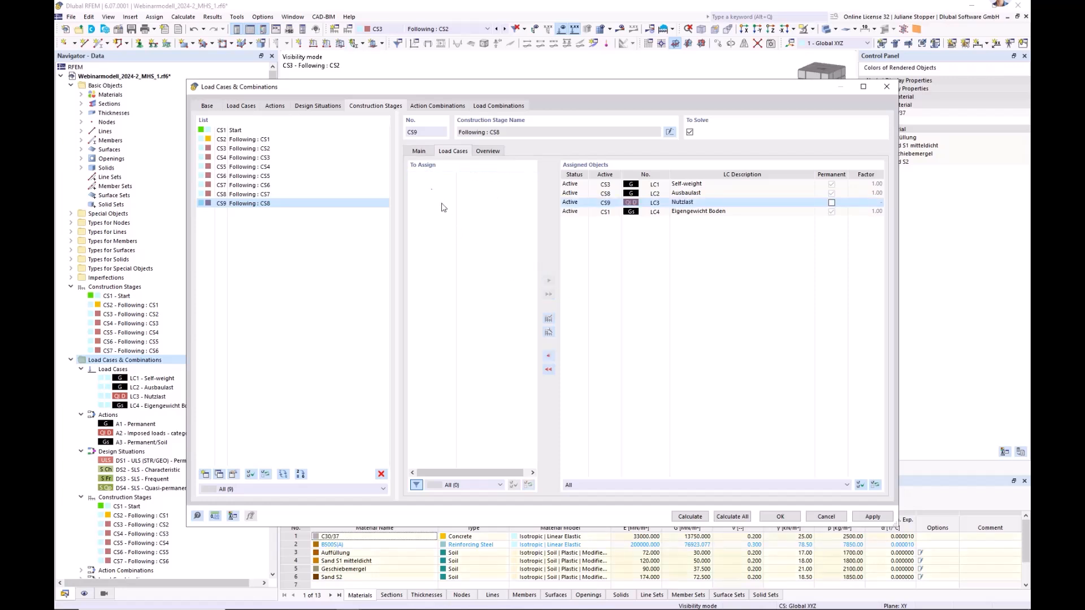
Step: Copy static analysis settings SA3 as SA4 and set its number of load increments to 10
{"action": "left_click", "coordinate": [418, 152]}
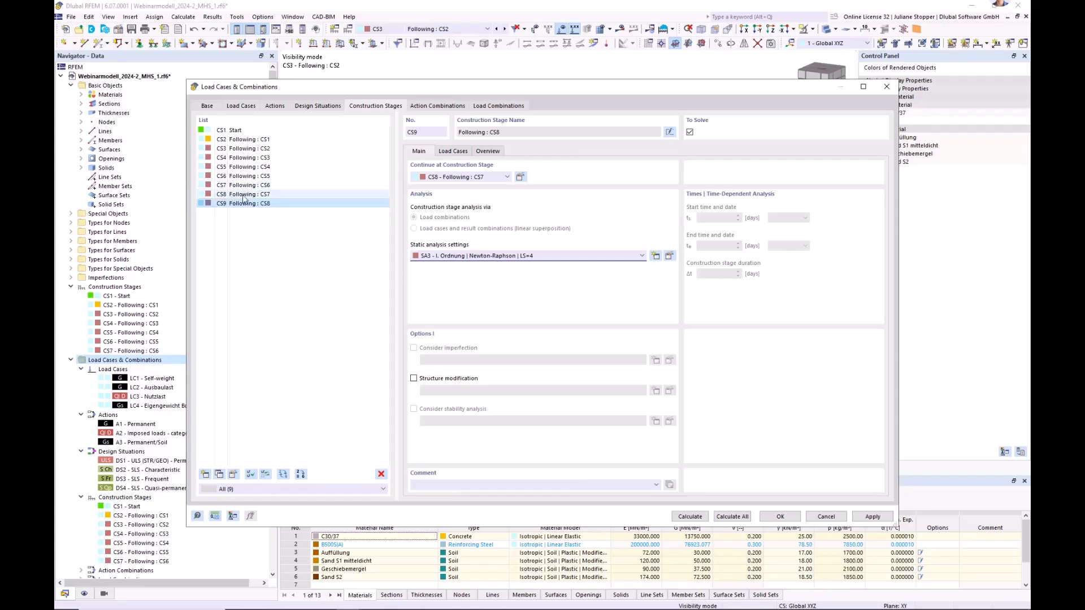
{"action": "left_click", "coordinate": [669, 256]}
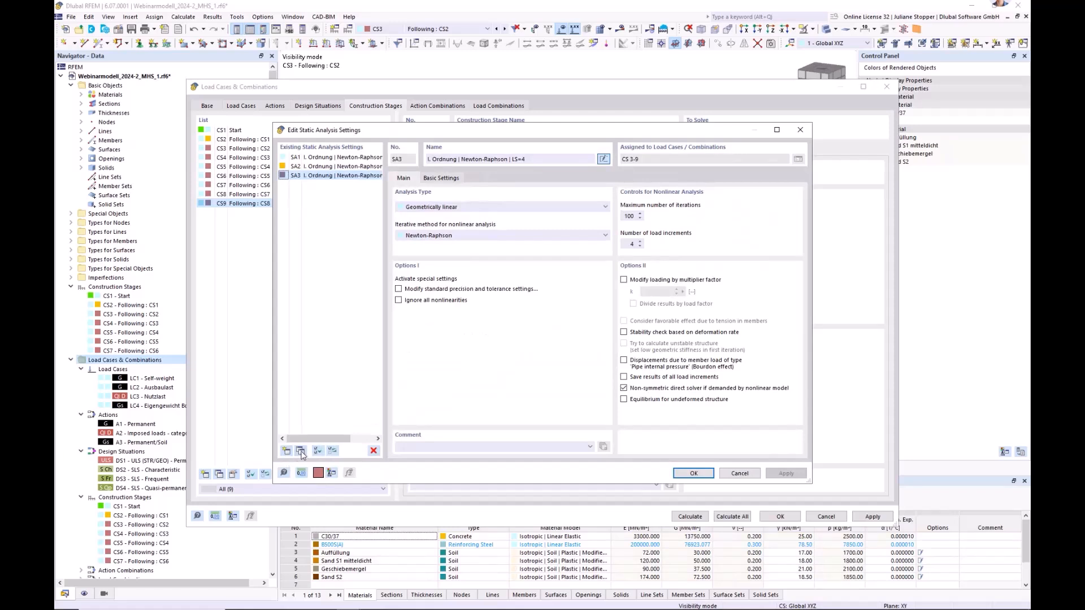
{"action": "left_click", "coordinate": [301, 451]}
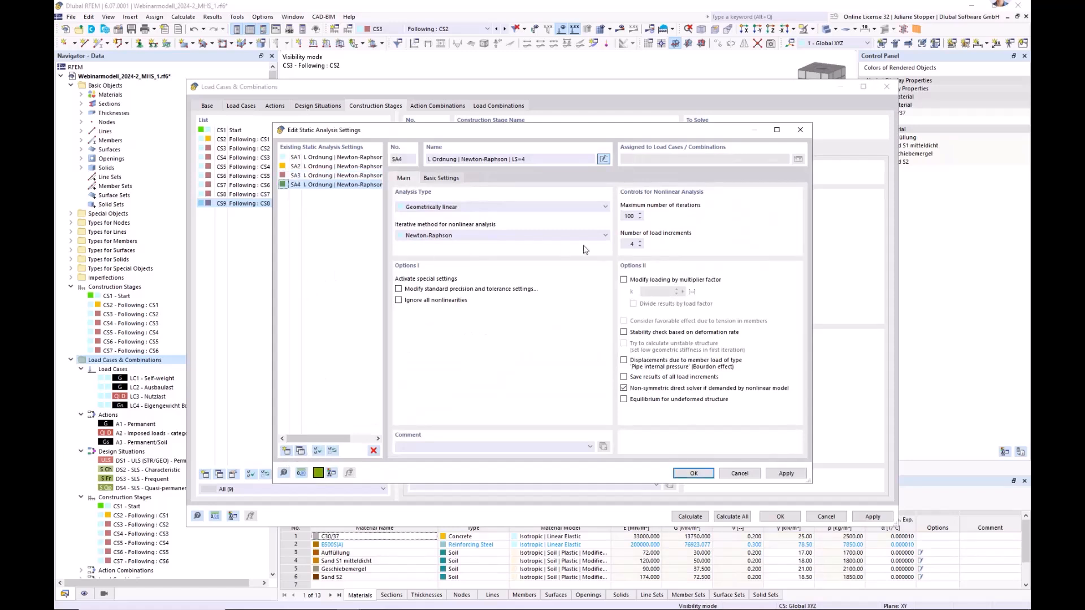
{"action": "double_click", "coordinate": [630, 244]}
{"action": "left_click", "coordinate": [693, 473]}
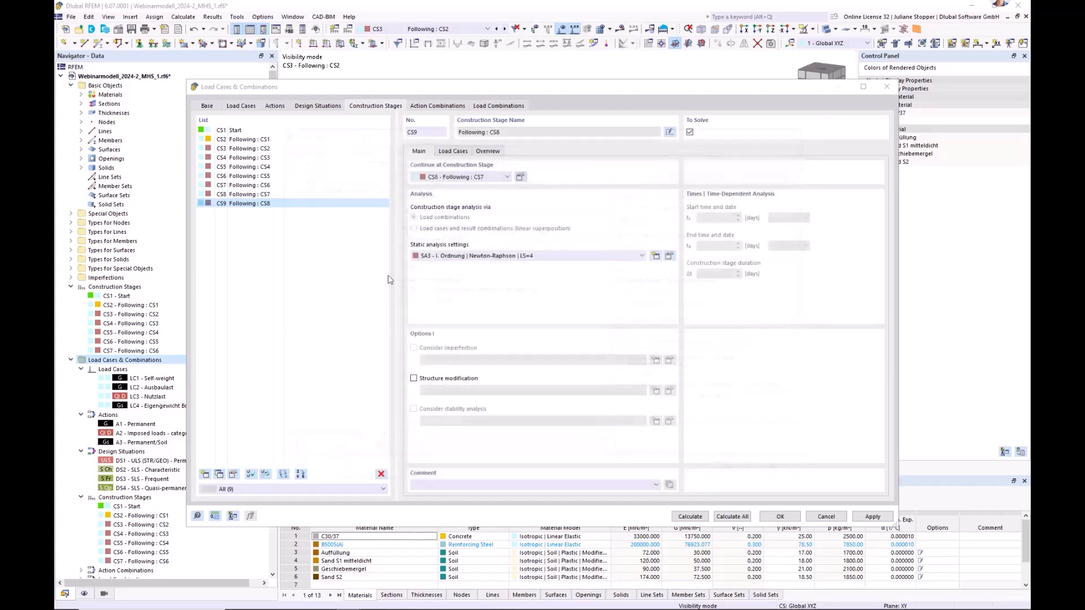
Step: Assign static analysis settings SA4 to construction stages CS8 and CS9 together
{"action": "left_click", "coordinate": [248, 194]}
{"action": "left_click", "coordinate": [255, 205], "text": "shift"}
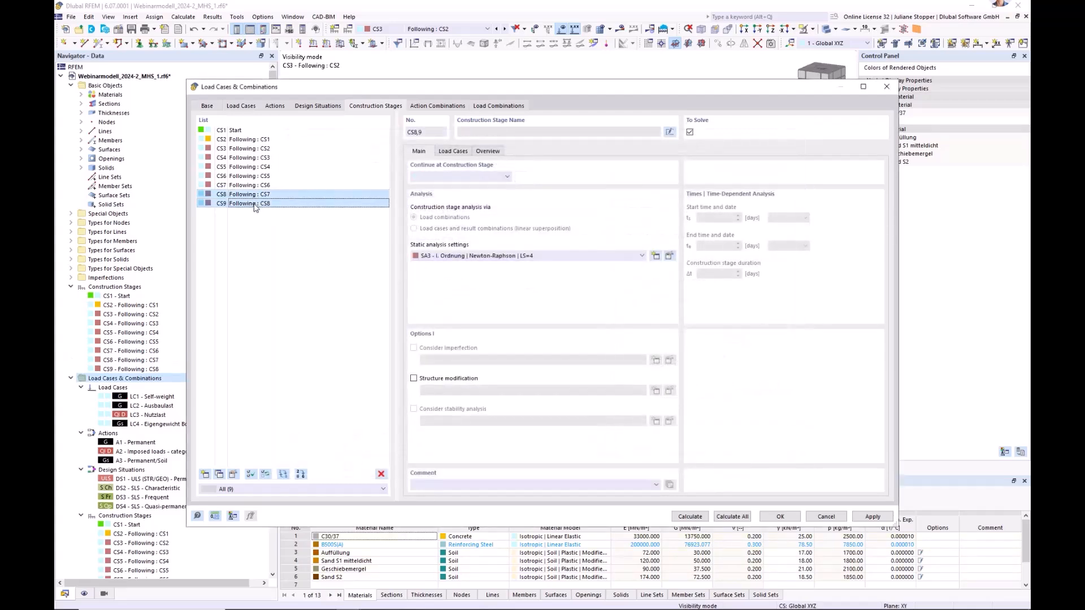
{"action": "left_click", "coordinate": [545, 257]}
{"action": "left_click", "coordinate": [558, 266]}
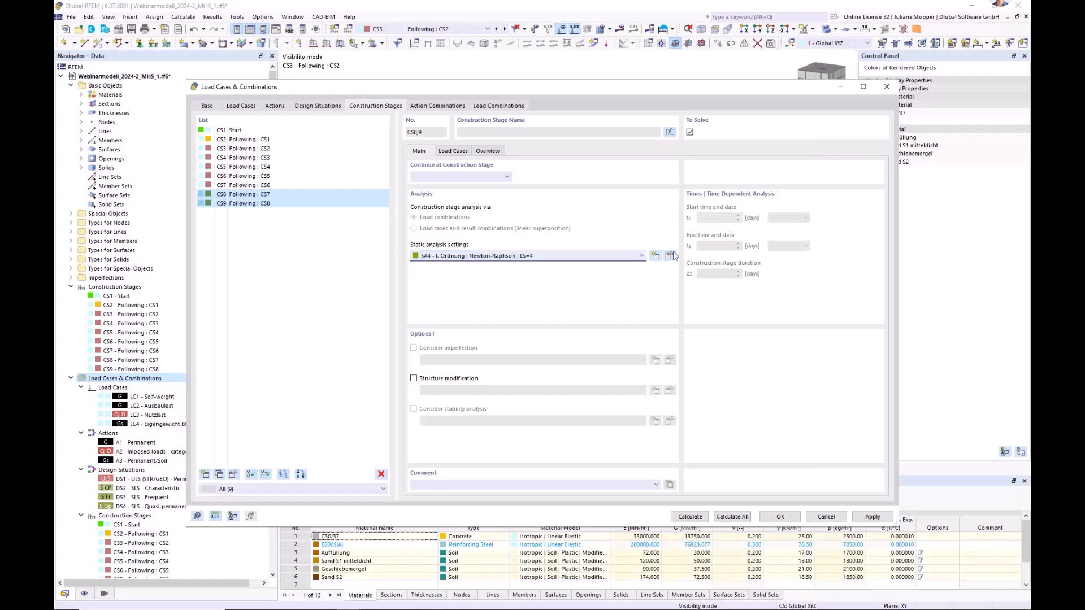
Step: Rename static analysis settings SA4 as I. Ordnung | Newton-Raphson | LS=10
{"action": "left_click", "coordinate": [656, 256]}
{"action": "left_click", "coordinate": [525, 158]}
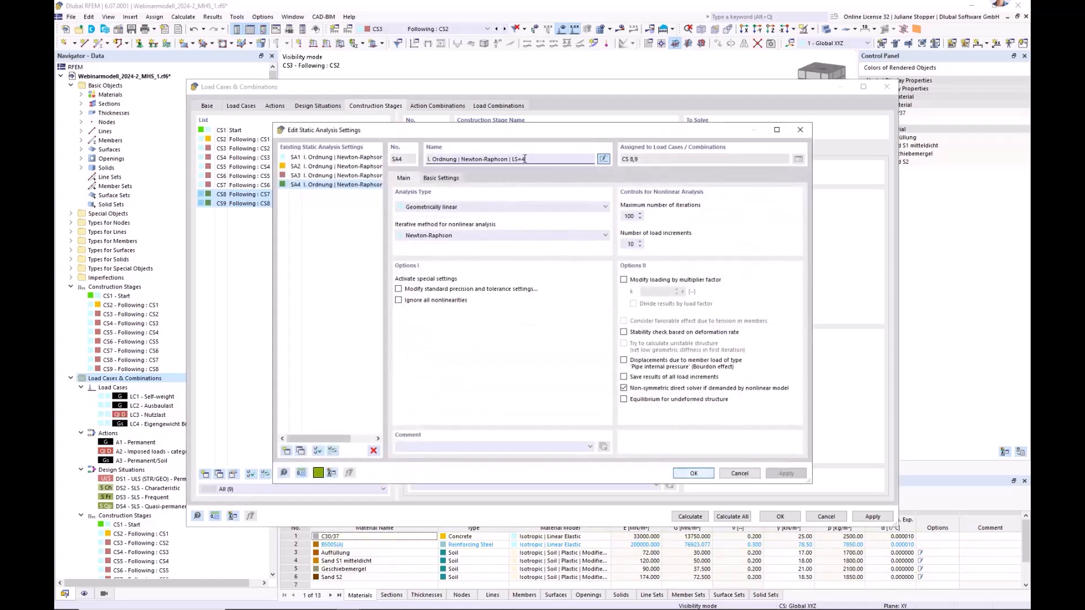
{"action": "type", "text": "10"}
{"action": "left_click", "coordinate": [296, 342]}
{"action": "left_click", "coordinate": [692, 473]}
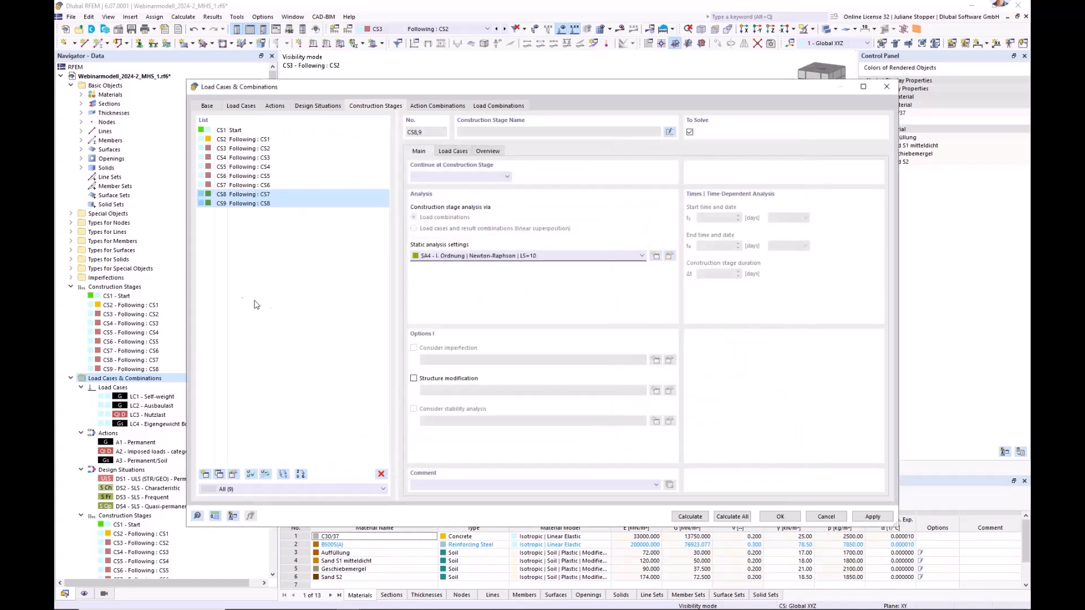
Step: Check the static analysis settings of construction stages CS2 through CS6 and apply the changes
{"action": "left_click", "coordinate": [256, 139]}
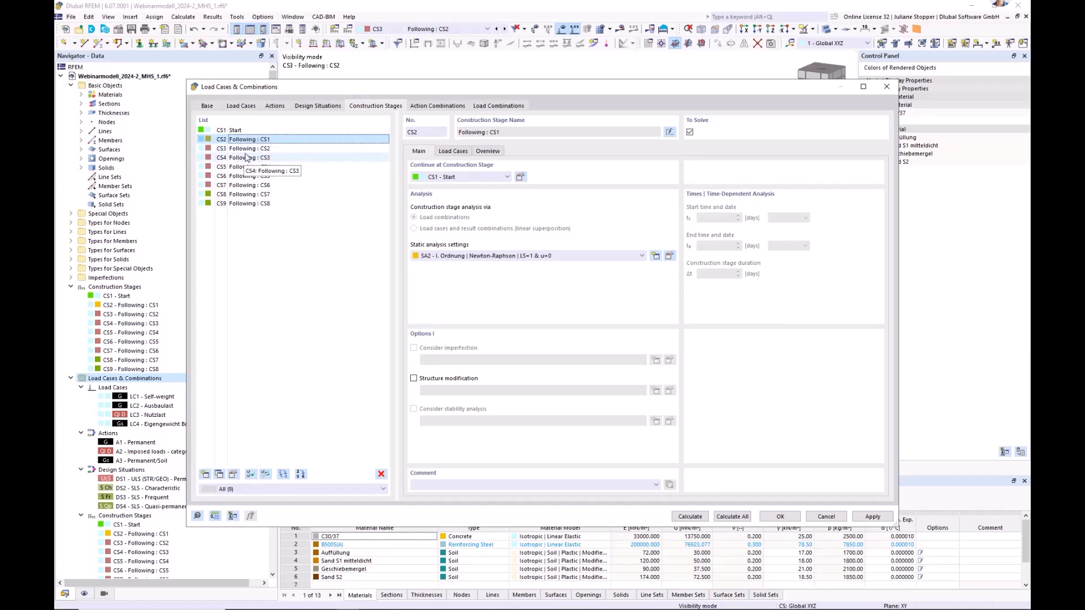
{"action": "left_click", "coordinate": [251, 148]}
{"action": "left_click", "coordinate": [245, 158]}
{"action": "left_click", "coordinate": [244, 168]}
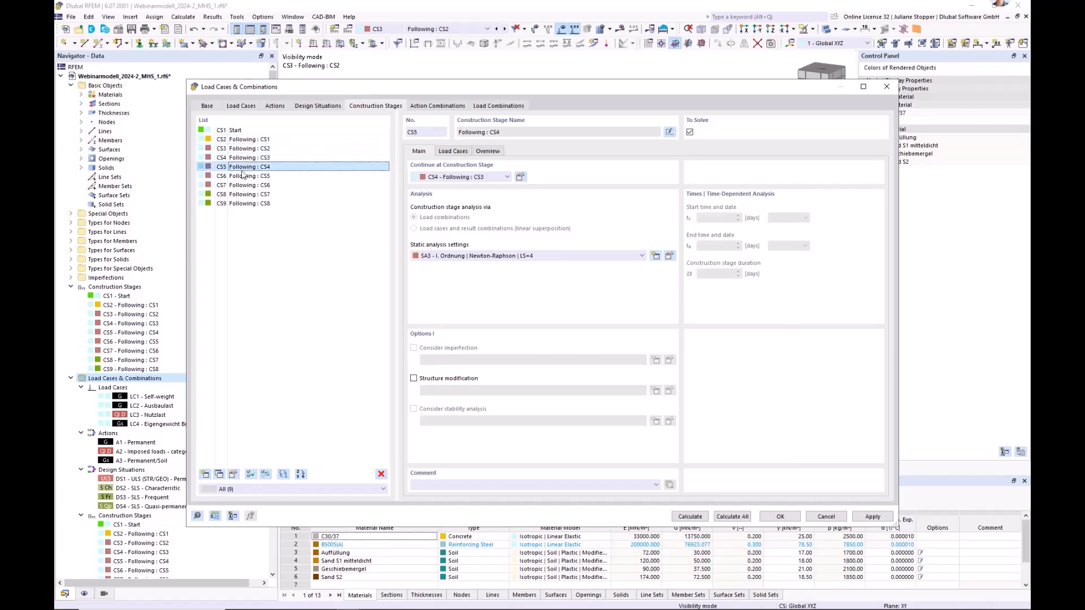
{"action": "left_click", "coordinate": [244, 176]}
{"action": "left_click", "coordinate": [885, 519]}
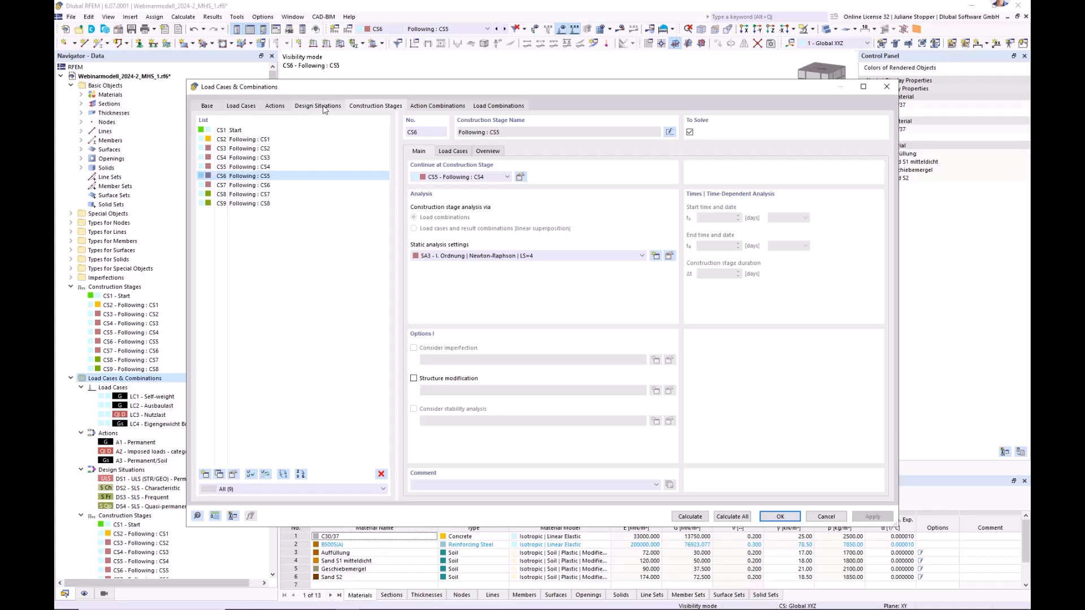
Step: Review the main settings of CS1 and the load cases assigned to the following construction stages up to CS8
{"action": "left_click", "coordinate": [235, 130]}
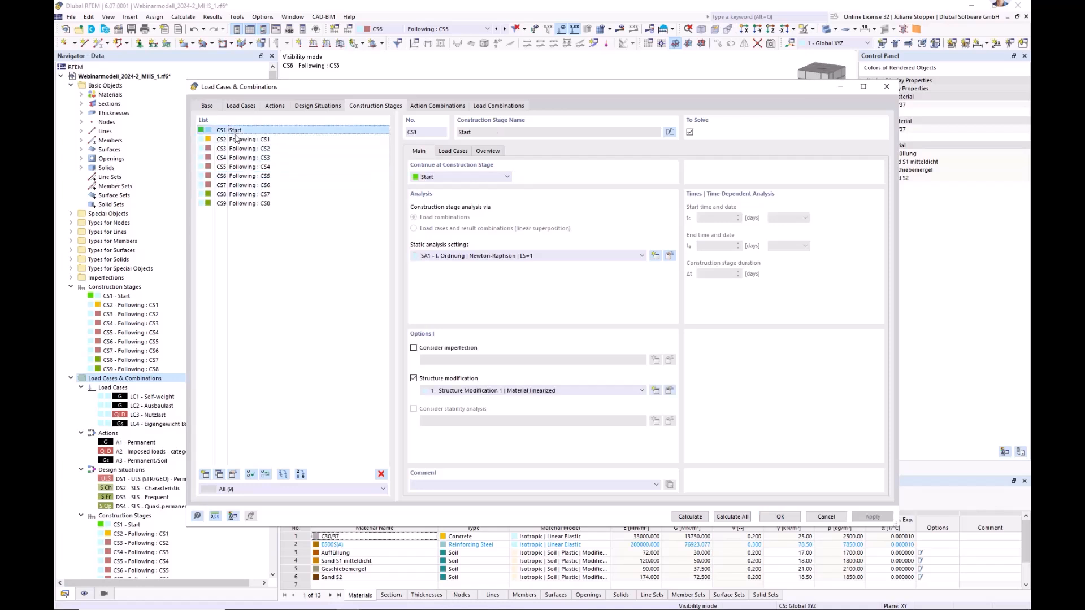
{"action": "left_click", "coordinate": [236, 140]}
{"action": "left_click", "coordinate": [462, 152]}
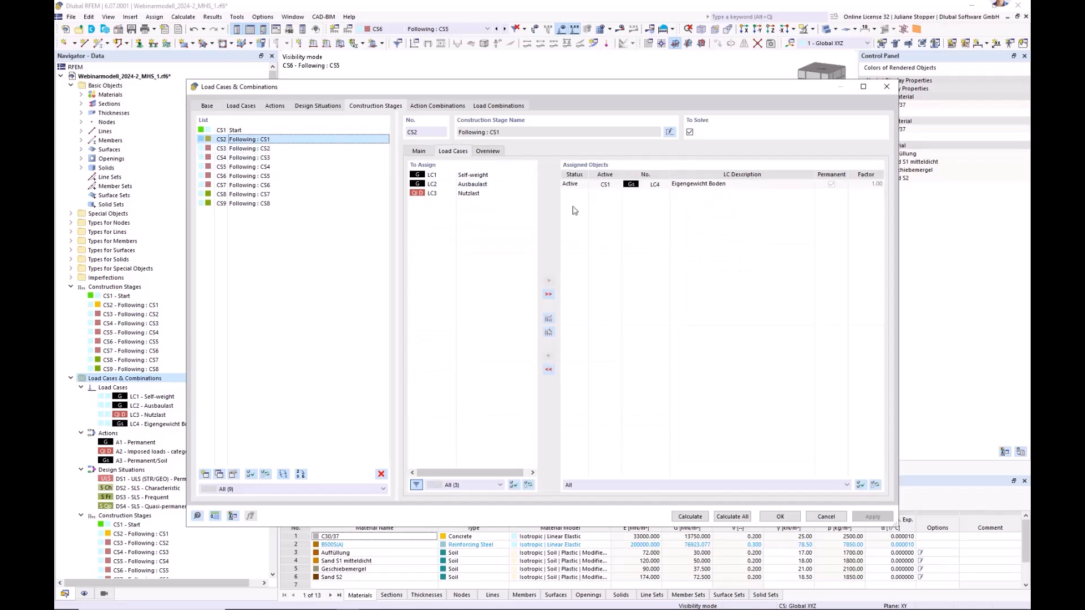
{"action": "left_click", "coordinate": [233, 150]}
{"action": "left_click", "coordinate": [233, 159]}
{"action": "left_click", "coordinate": [228, 169]}
{"action": "left_click", "coordinate": [230, 186]}
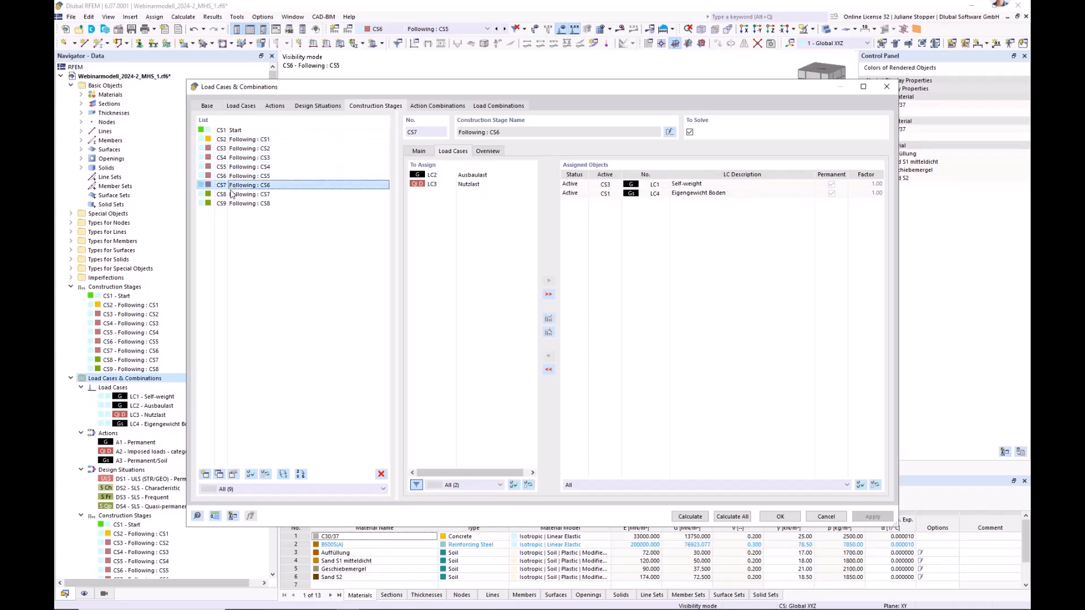
{"action": "left_click", "coordinate": [231, 193]}
Step: Look through the load combinations, action combinations, construction stages and design situations, ending at the design situations
{"action": "left_click", "coordinate": [487, 108]}
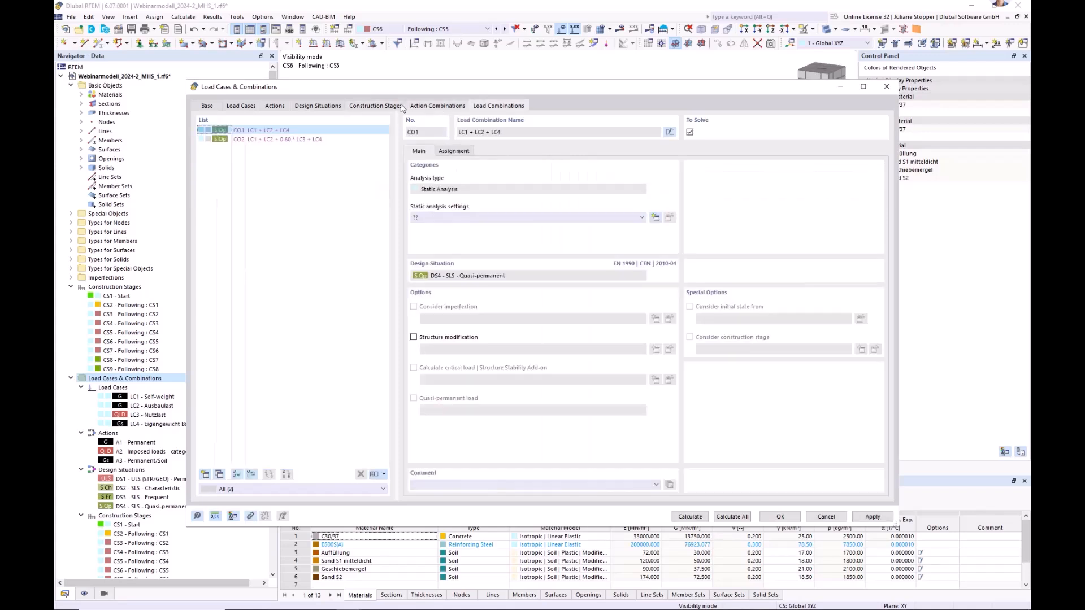
{"action": "left_click", "coordinate": [431, 107]}
{"action": "left_click", "coordinate": [375, 106]}
{"action": "left_click", "coordinate": [310, 107]}
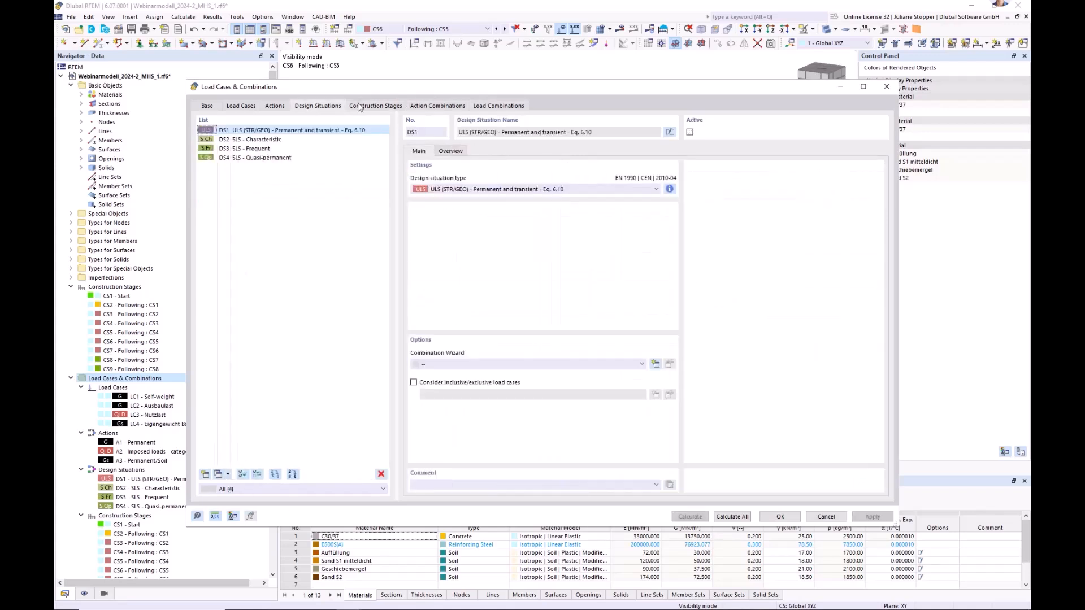
{"action": "left_click", "coordinate": [377, 107]}
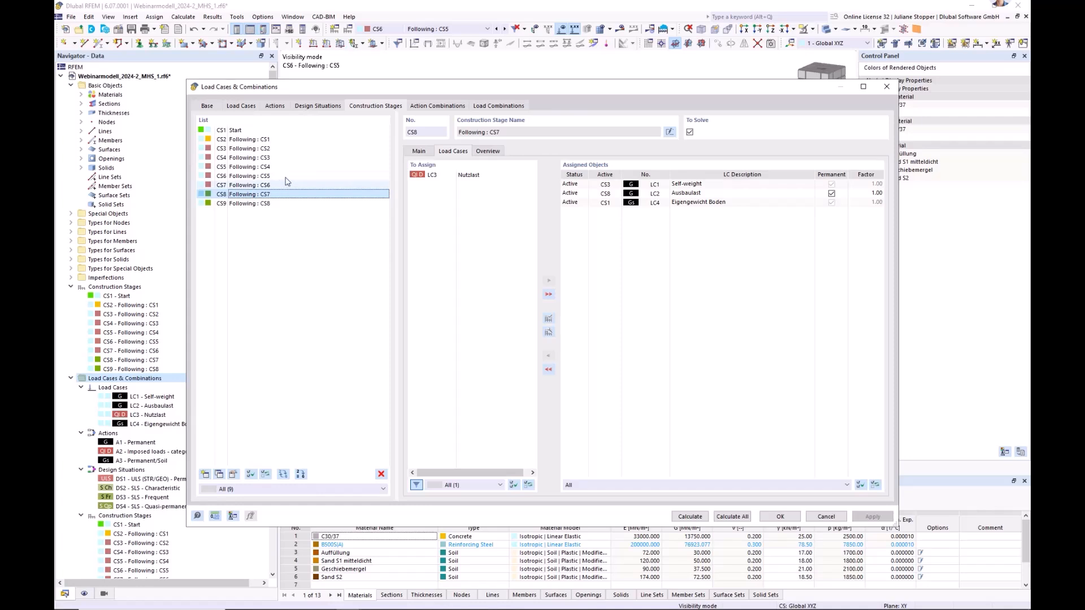
{"action": "left_click", "coordinate": [312, 106]}
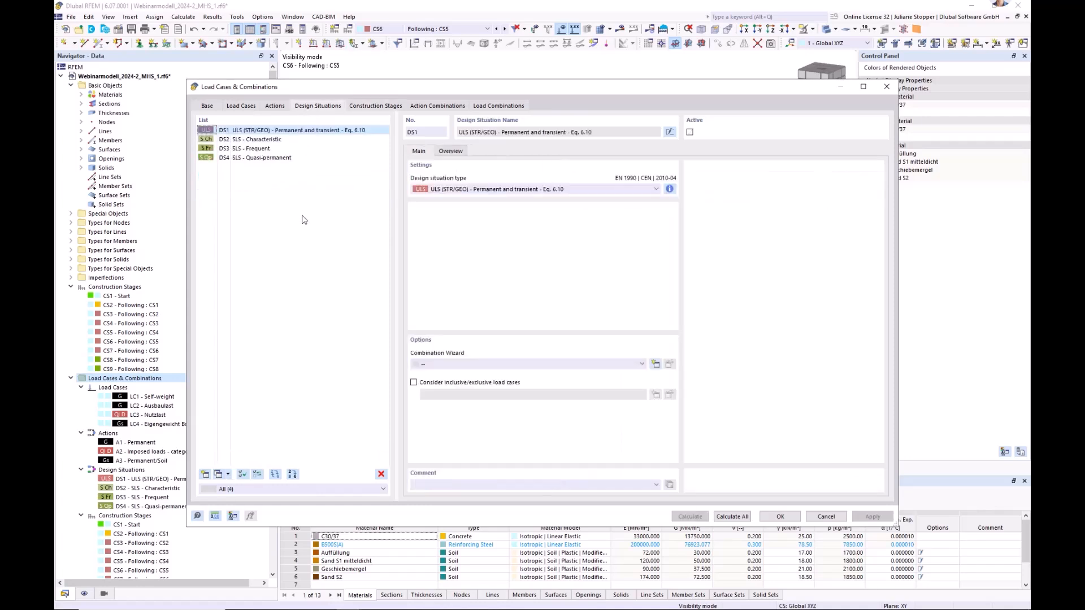
Step: Open the combination wizard of design situation DS4 and assign static analysis settings SA1 - I. Ordnung | Newton-Raphson | LS=1
{"action": "left_click", "coordinate": [267, 158]}
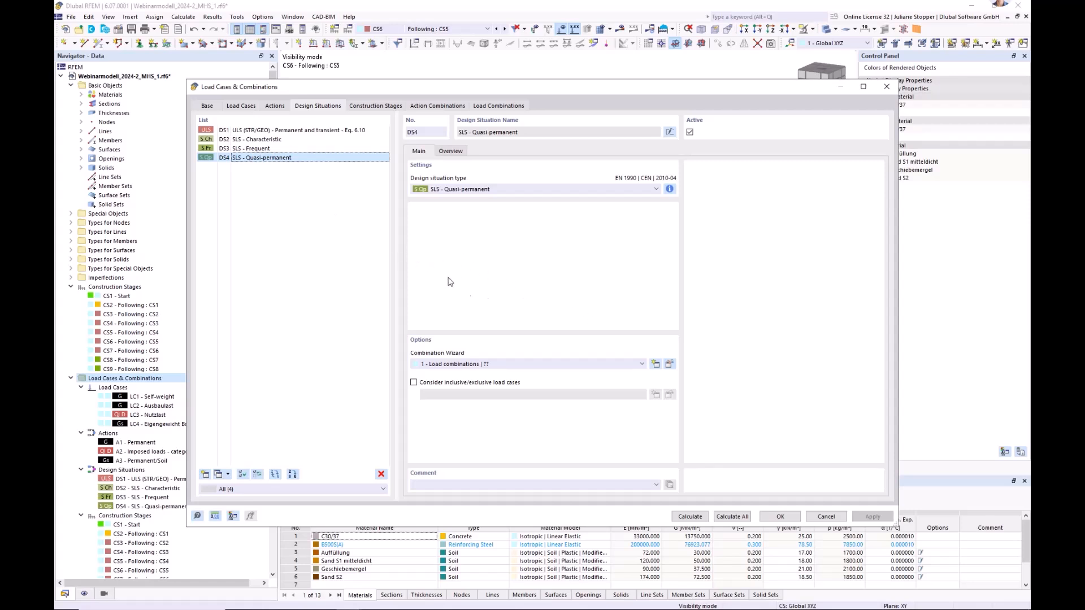
{"action": "left_click", "coordinate": [669, 364]}
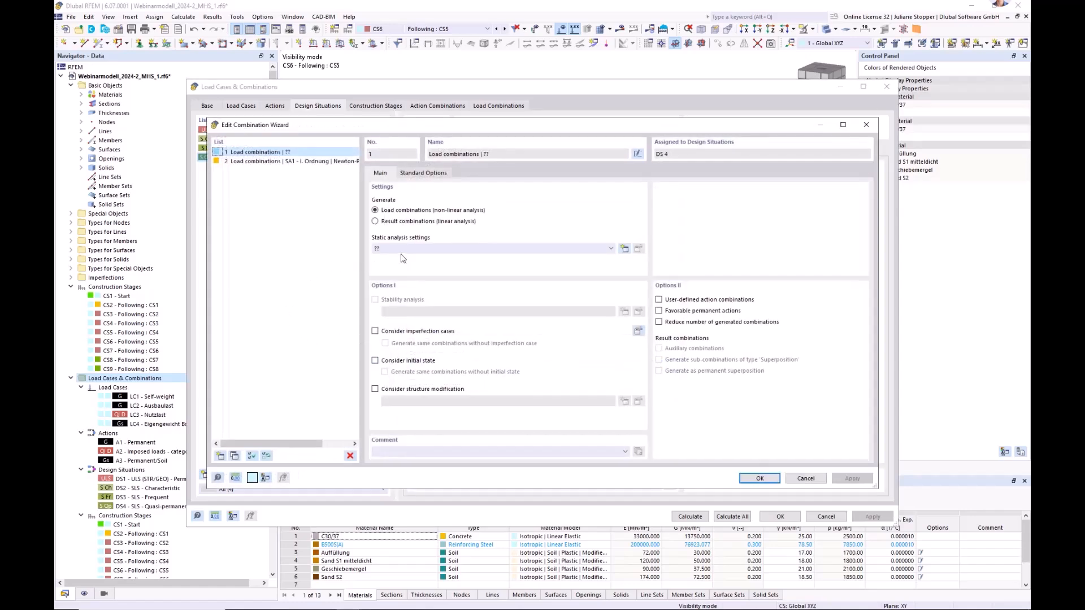
{"action": "left_click", "coordinate": [405, 251]}
{"action": "left_click", "coordinate": [408, 265]}
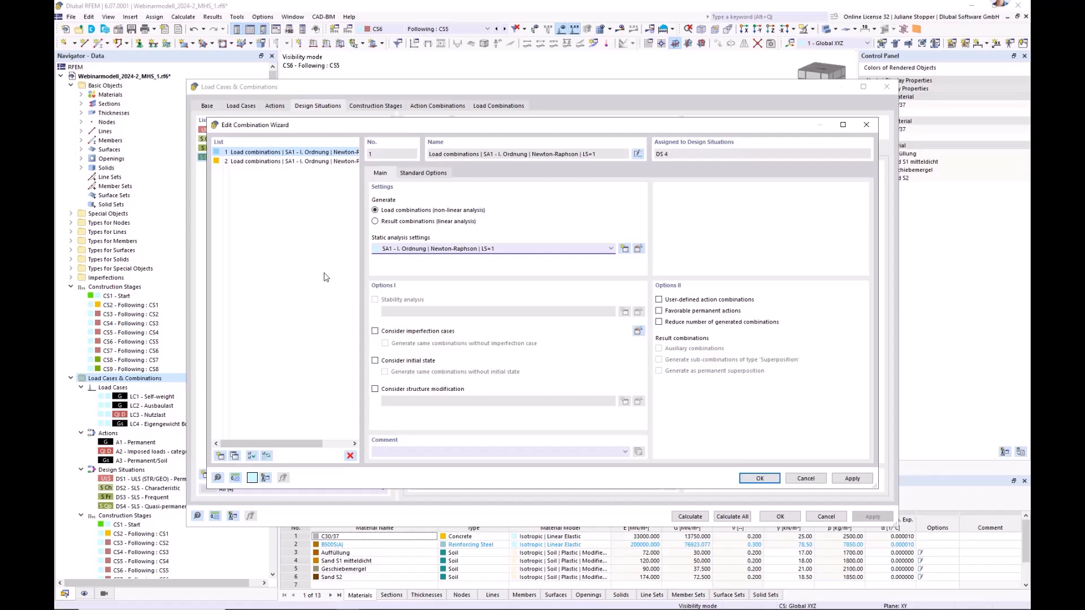
Step: Make load combination wizard 1 consider the initial state, assign construction stages CS1 to CS9 to it, and confirm the wizard
{"action": "left_click", "coordinate": [375, 361]}
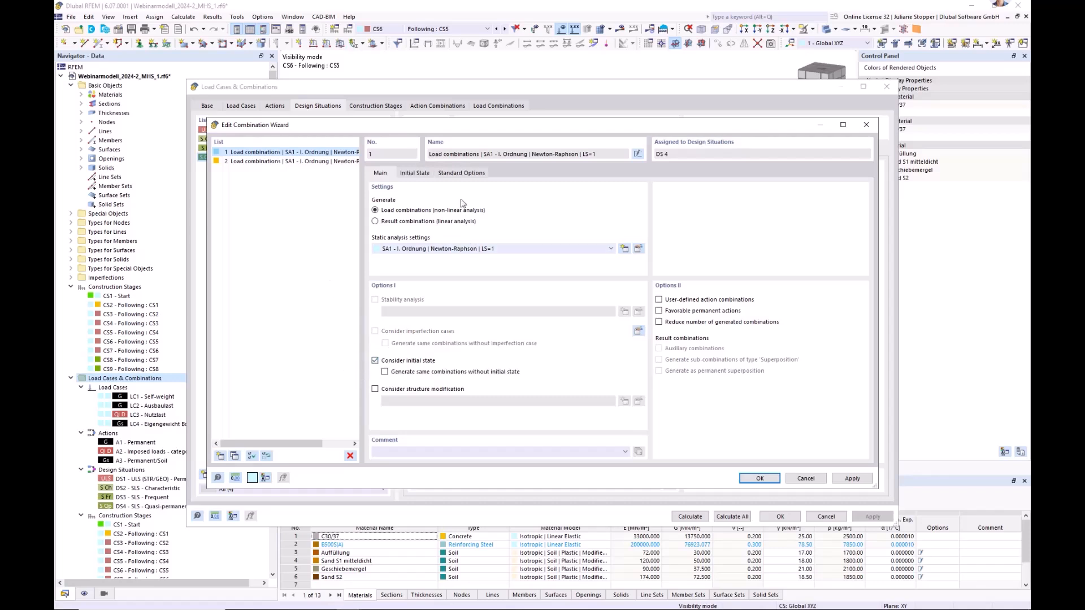
{"action": "left_click", "coordinate": [458, 173]}
{"action": "left_click", "coordinate": [416, 172]}
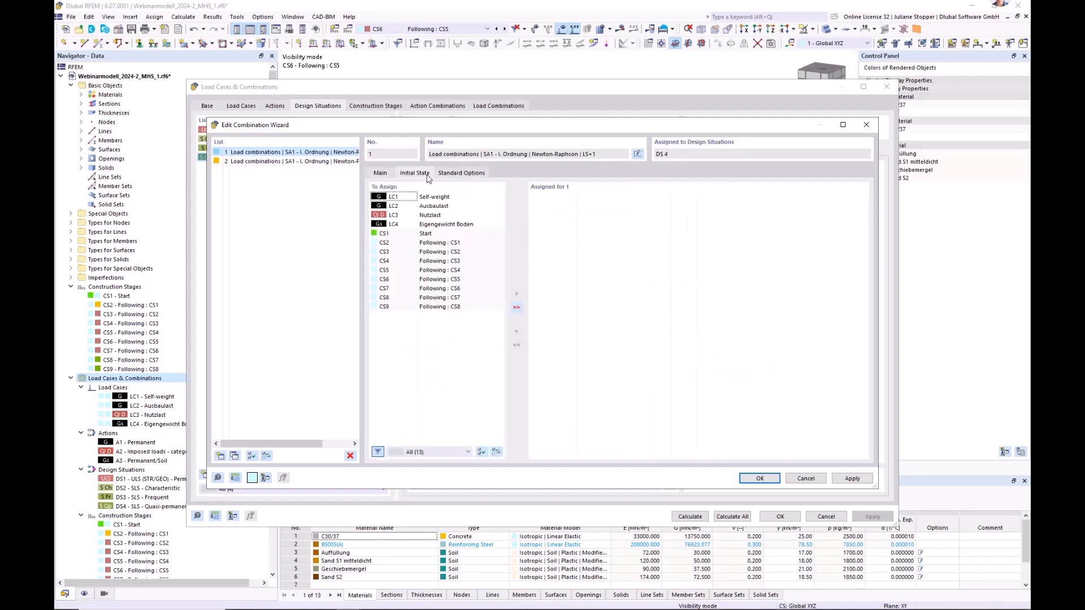
{"action": "left_click", "coordinate": [437, 233]}
{"action": "left_click", "coordinate": [441, 307], "text": "shift"}
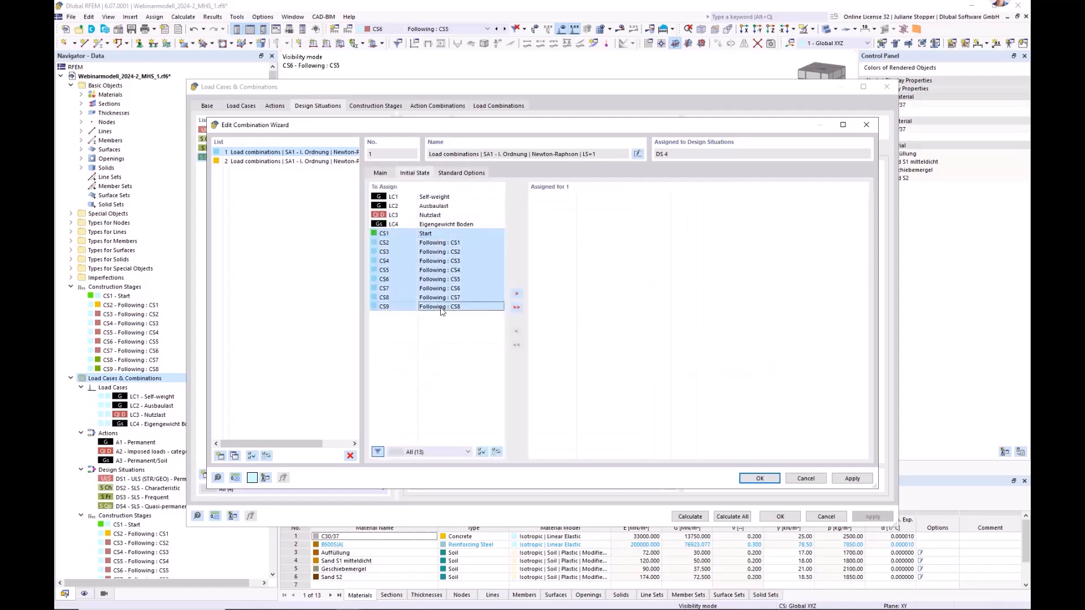
{"action": "left_click", "coordinate": [516, 295]}
{"action": "left_click", "coordinate": [386, 173]}
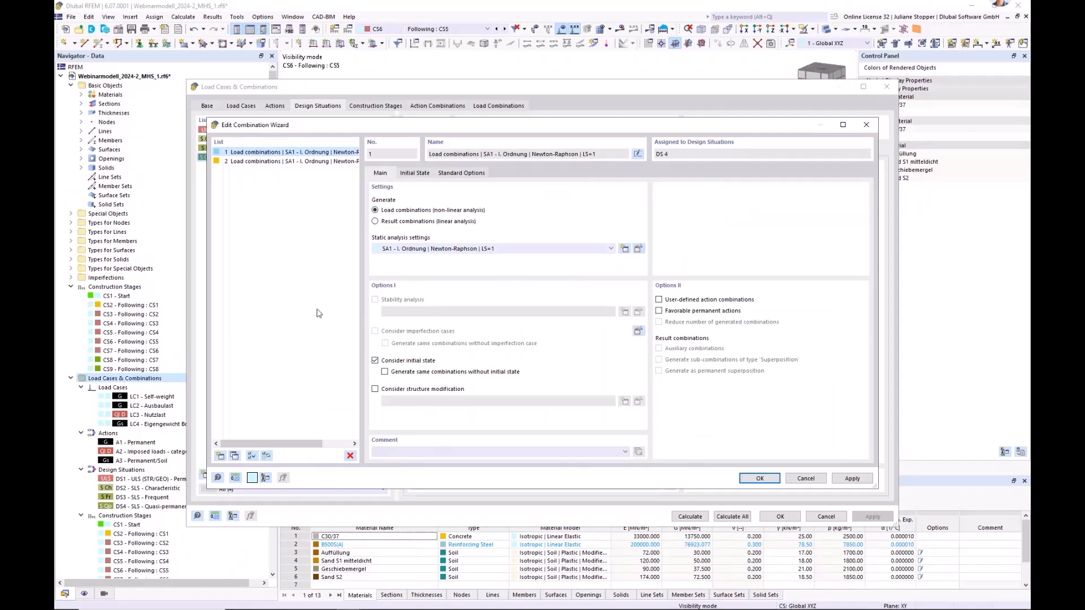
{"action": "left_click", "coordinate": [759, 478]}
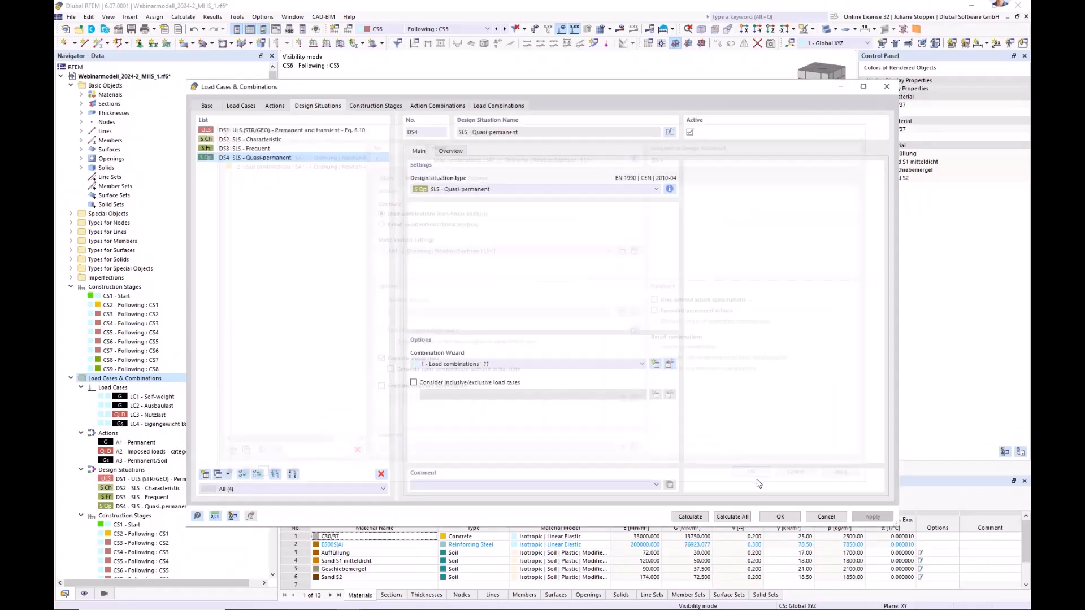
Step: Examine the generated load combinations and return to the construction stages
{"action": "left_click", "coordinate": [496, 107]}
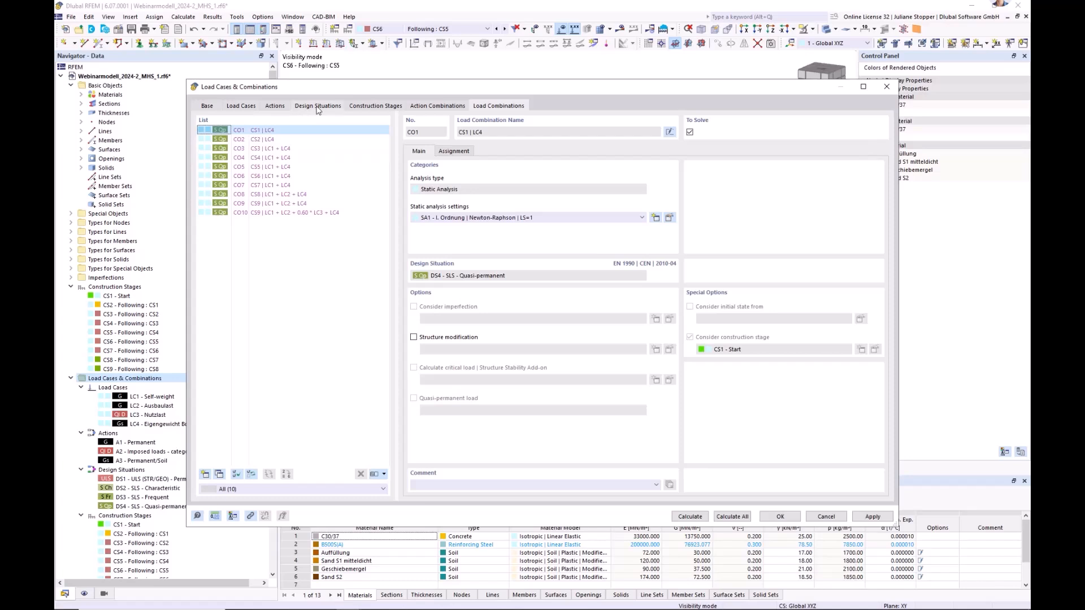
{"action": "left_click", "coordinate": [354, 107]}
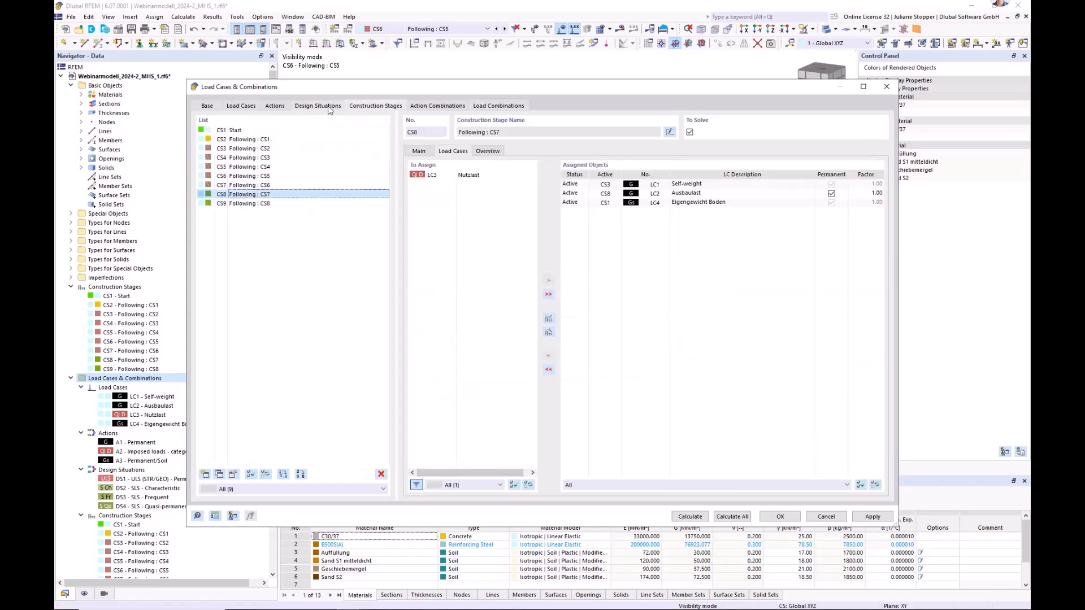
Step: Review the action combinations and load combinations generated for the construction stages and accept the load case and combination settings
{"action": "left_click", "coordinate": [431, 106]}
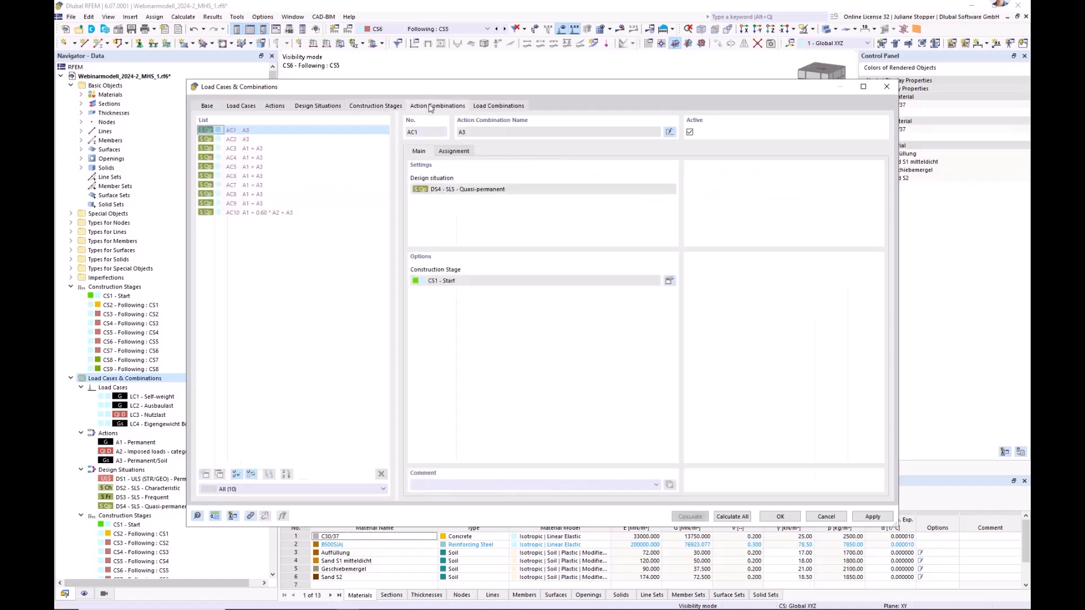
{"action": "left_click", "coordinate": [385, 106]}
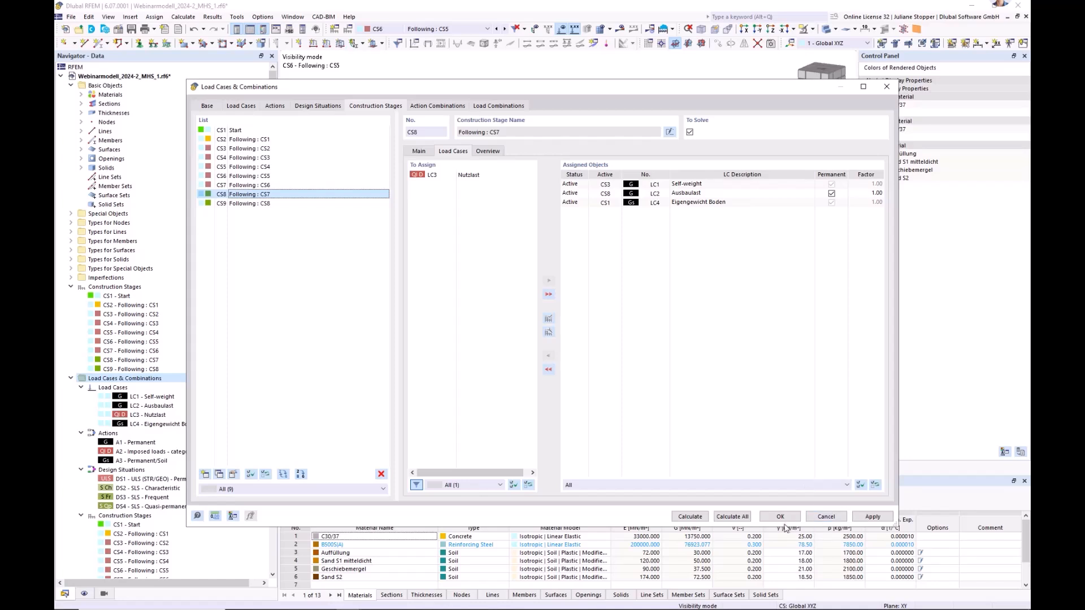
{"action": "left_click", "coordinate": [508, 106]}
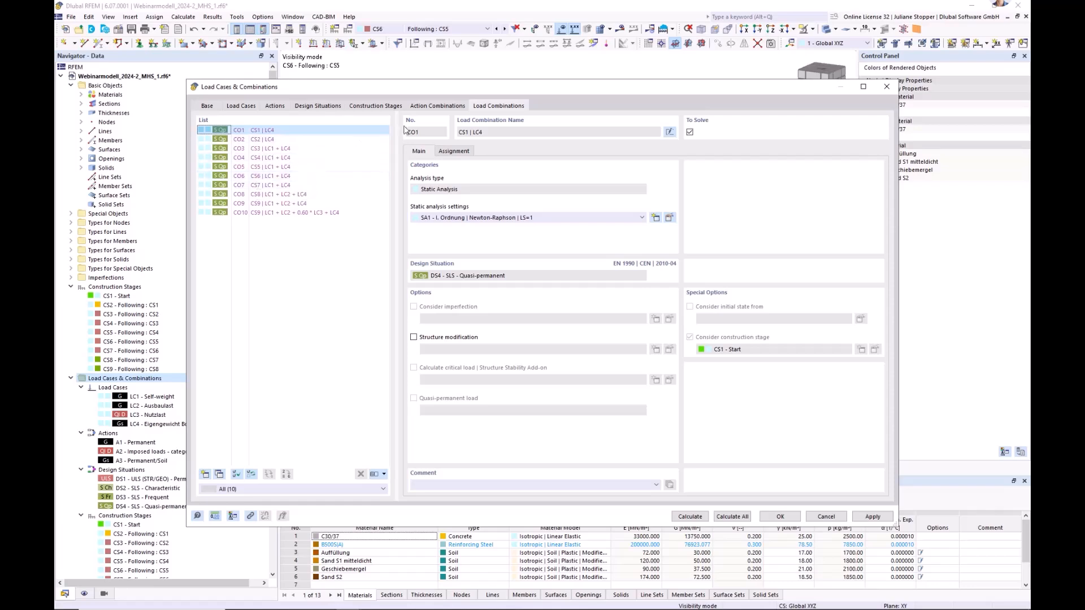
{"action": "left_click", "coordinate": [437, 105]}
{"action": "left_click", "coordinate": [789, 517]}
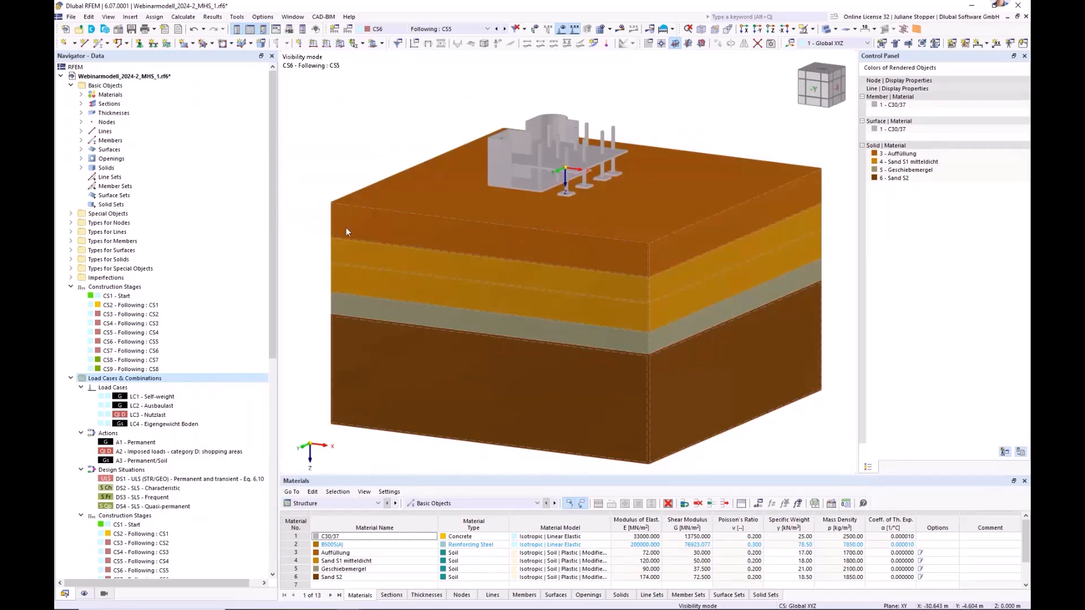
Step: Collapse the Construction Stages, Load Cases & Combinations and Guide Objects branches in the data tree
{"action": "left_click", "coordinate": [70, 289]}
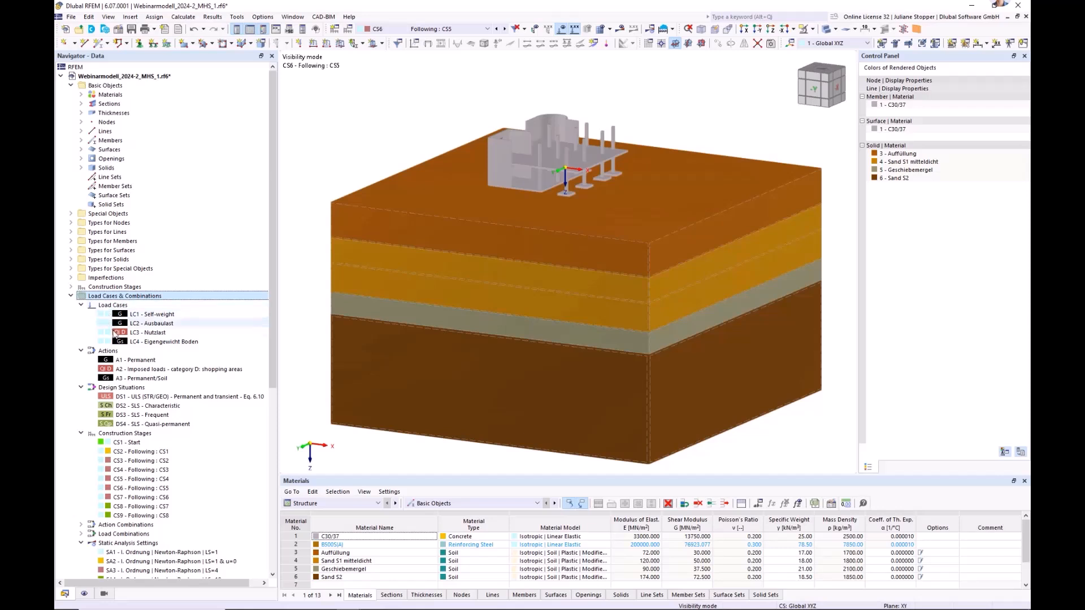
{"action": "left_click", "coordinate": [71, 296]}
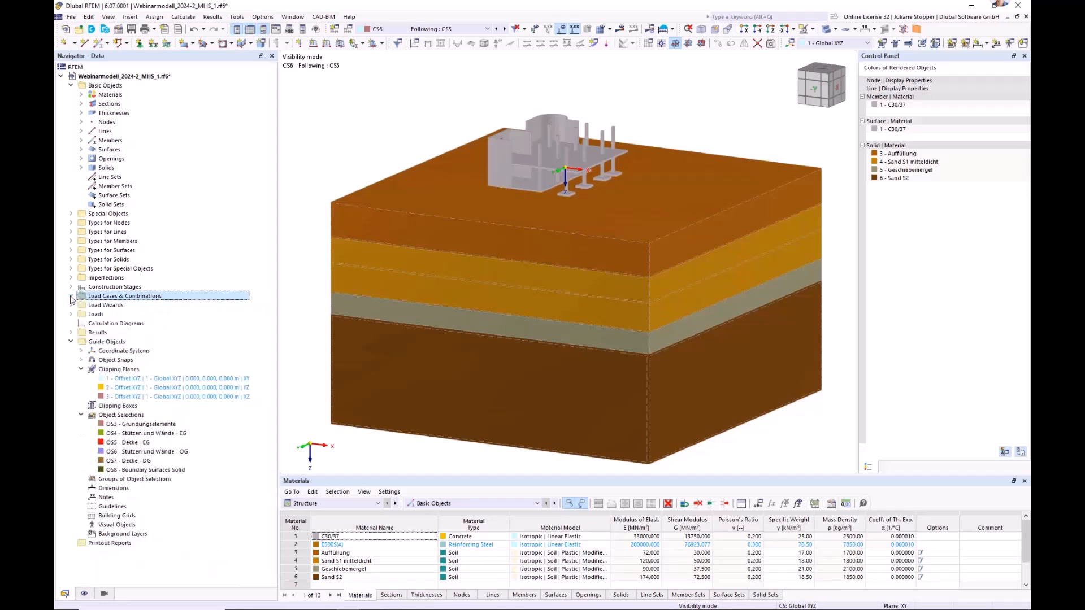
{"action": "left_click", "coordinate": [70, 341]}
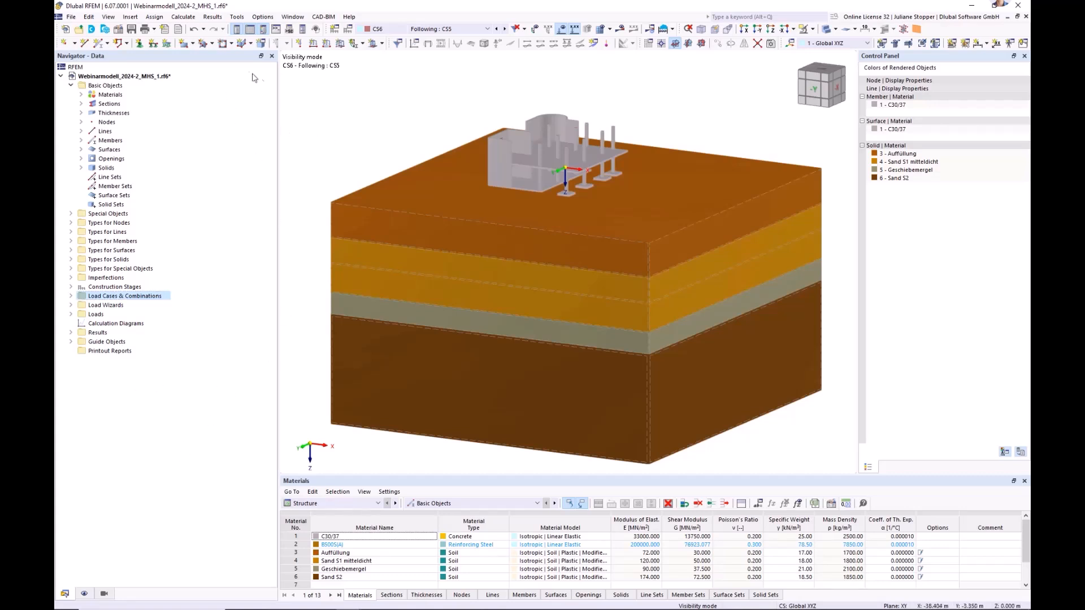
Step: Examine which load cases, combinations and construction stages can be selected for calculation, without starting one
{"action": "left_click", "coordinate": [182, 18]}
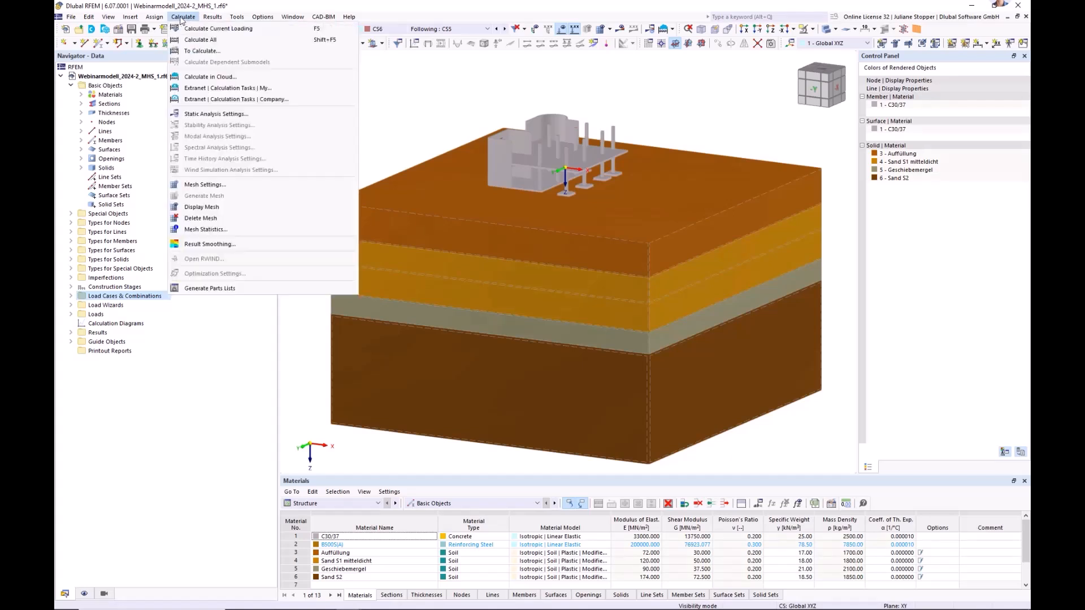
{"action": "left_click", "coordinate": [198, 52]}
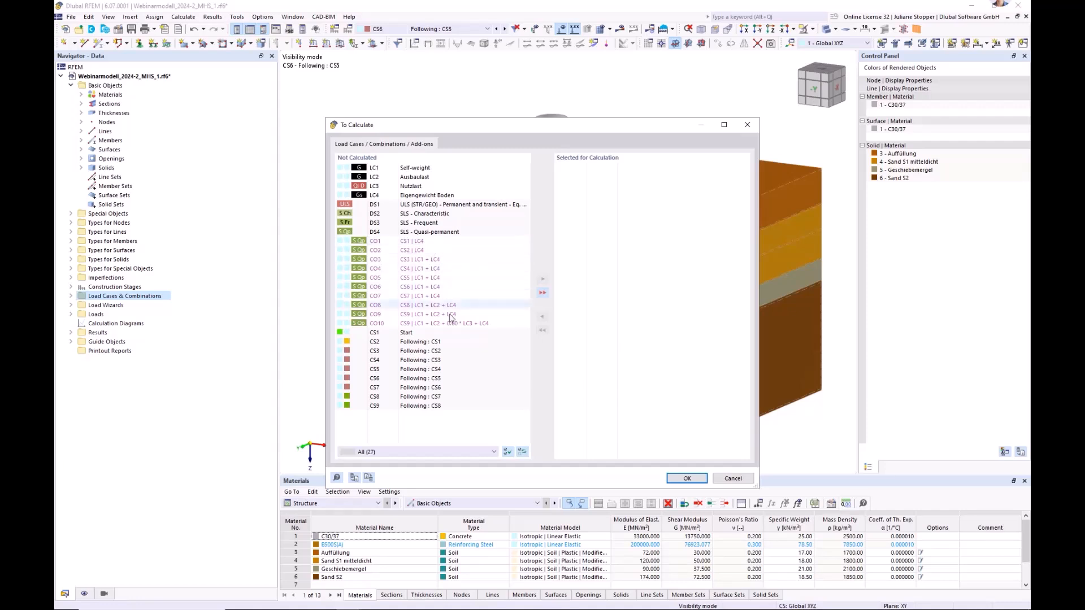
{"action": "left_click", "coordinate": [731, 479]}
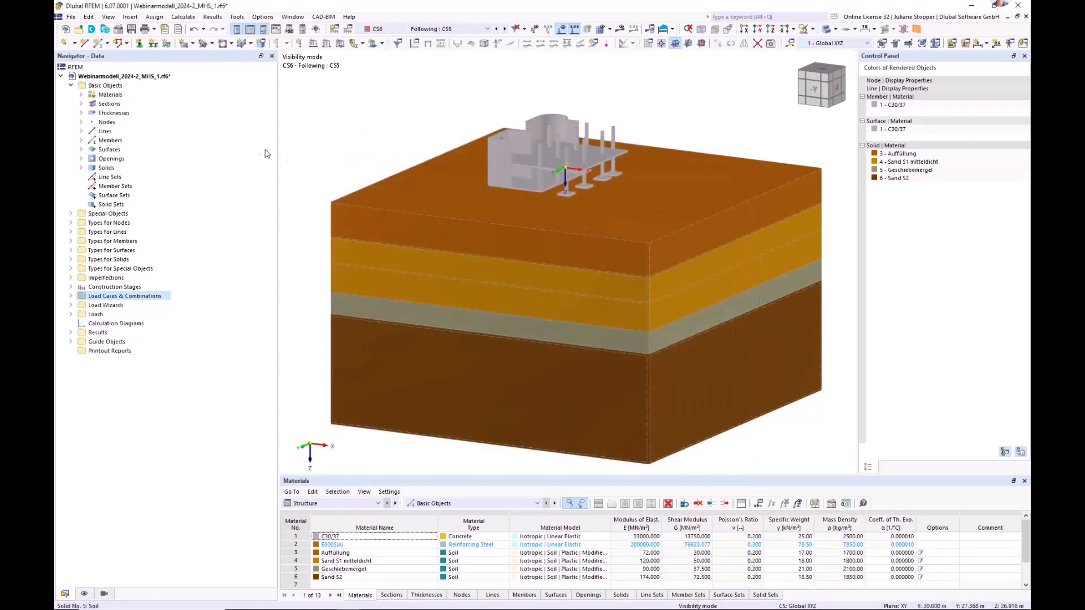
Step: Examine the cloud calculation's machine settings and options, without sending the model for calculation
{"action": "left_click", "coordinate": [183, 17]}
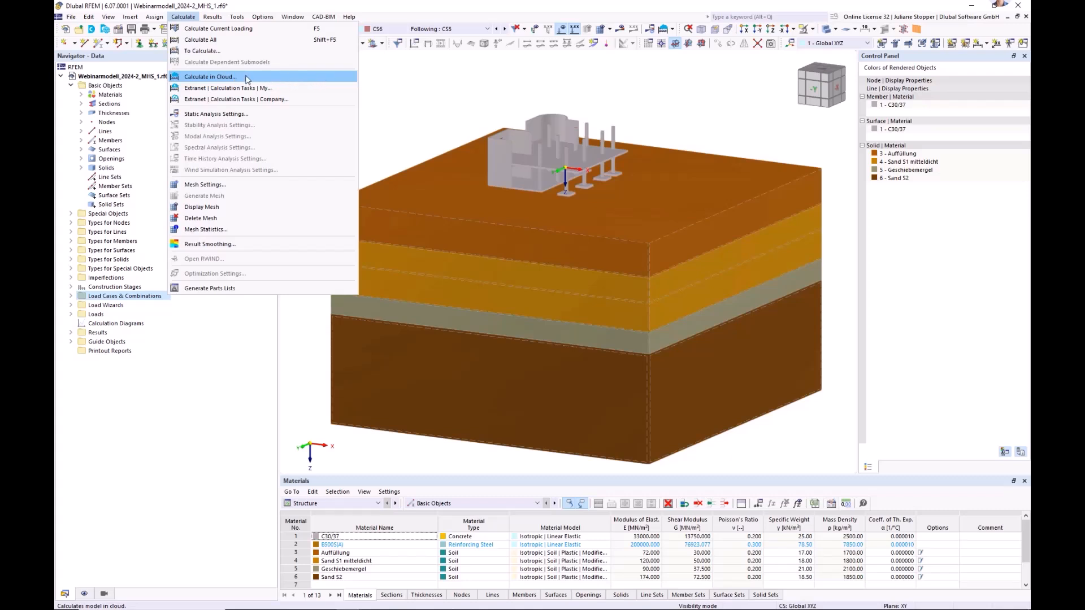
{"action": "left_click", "coordinate": [215, 78]}
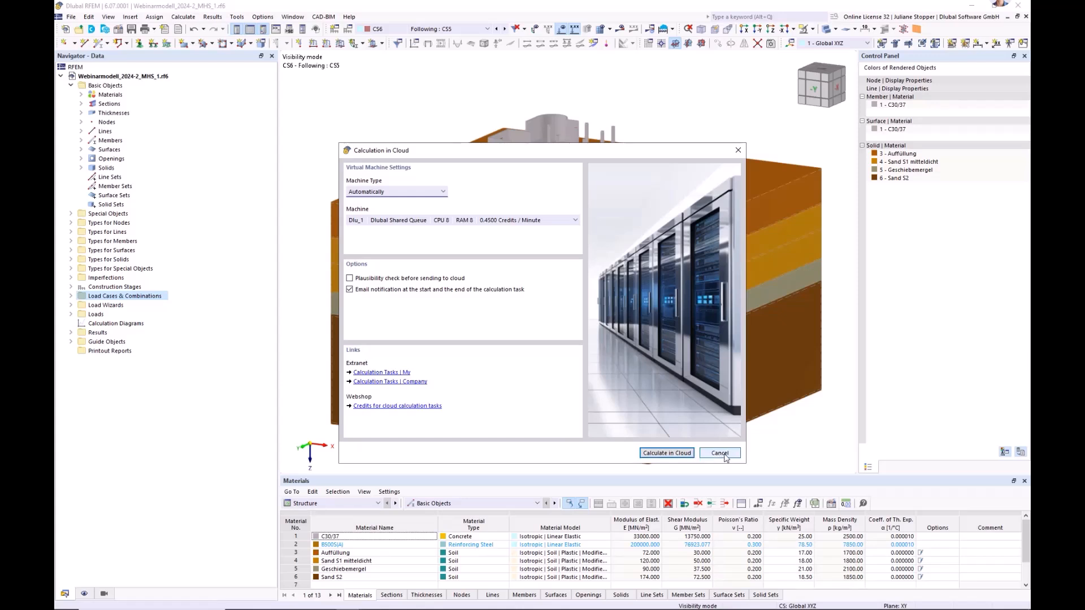
{"action": "left_click", "coordinate": [719, 454]}
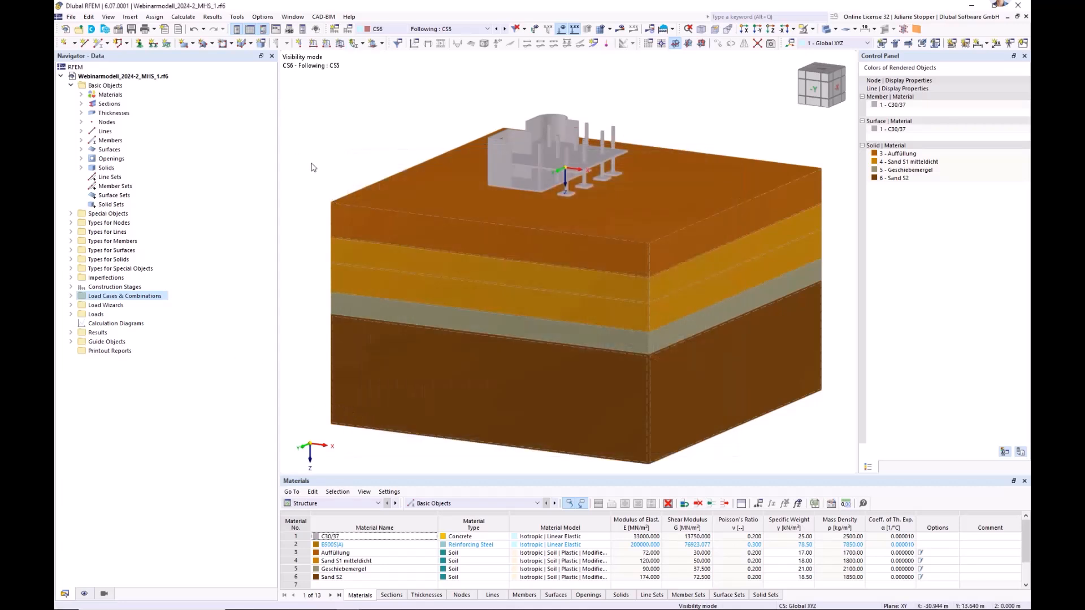
{"action": "left_click", "coordinate": [189, 17]}
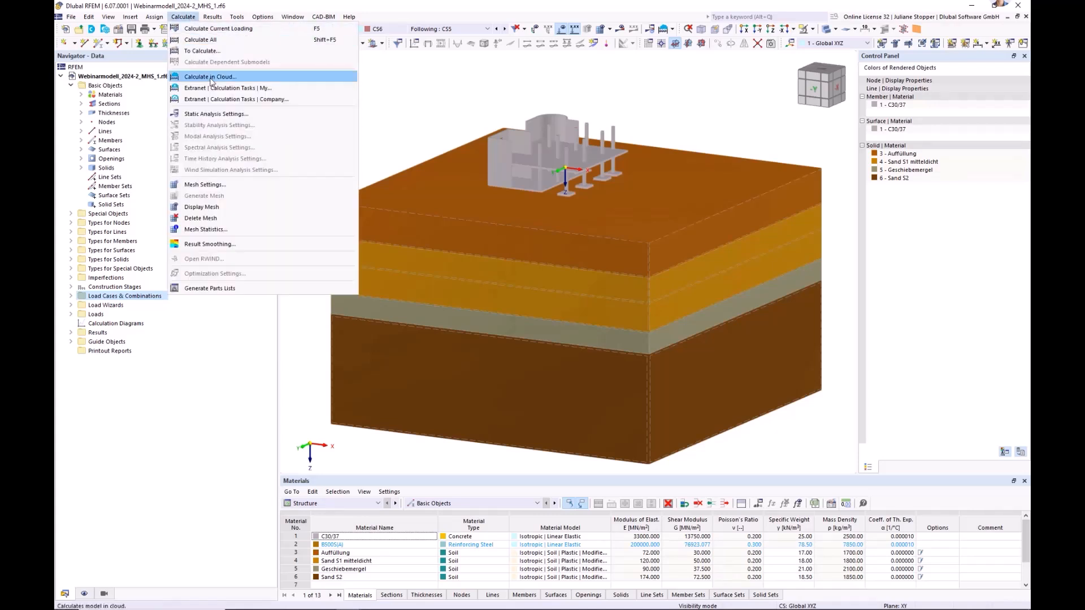
{"action": "left_click", "coordinate": [393, 116]}
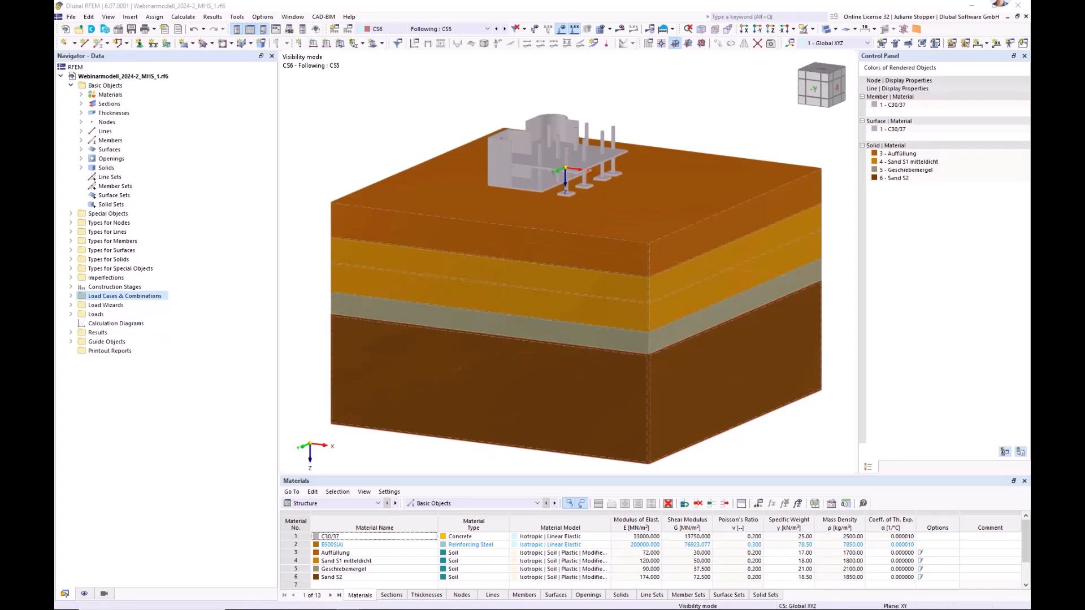
Step: Switch to the calculated model Webinarmodell_2024-2_MHS_Fertig.rf6, maximize its window and display its result options
{"action": "left_click_drag", "start_coordinate": [55, 161], "coordinate": [300, 166]}
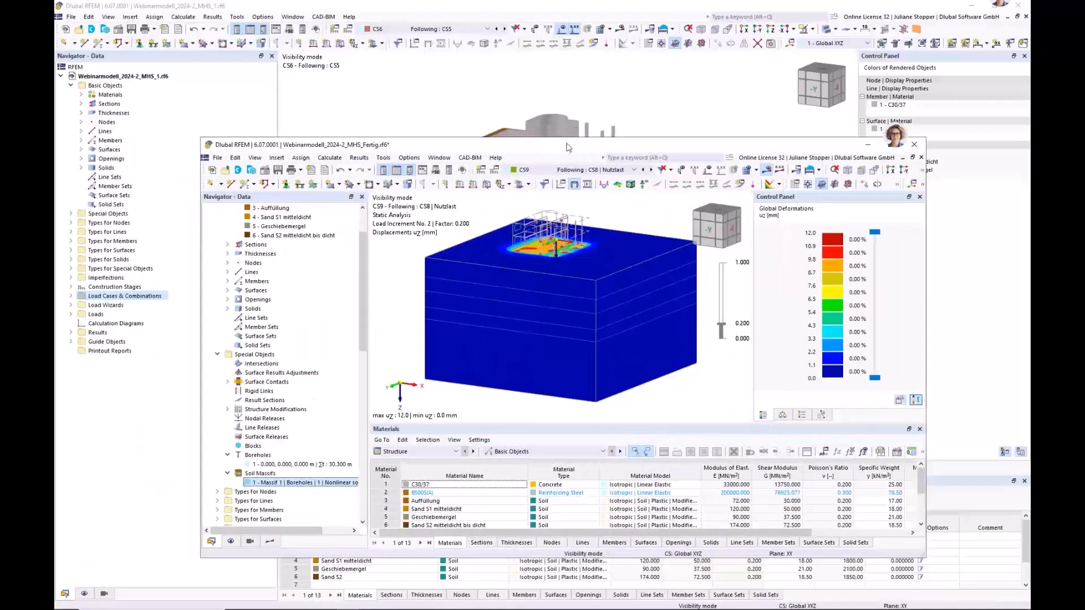
{"action": "double_click", "coordinate": [564, 146]}
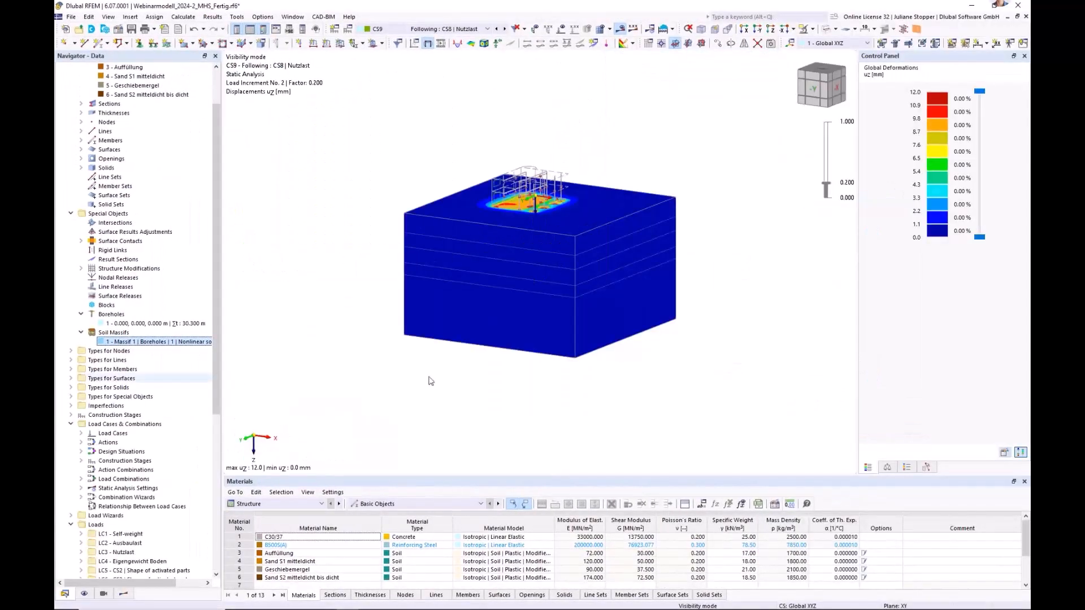
{"action": "left_click", "coordinate": [673, 44]}
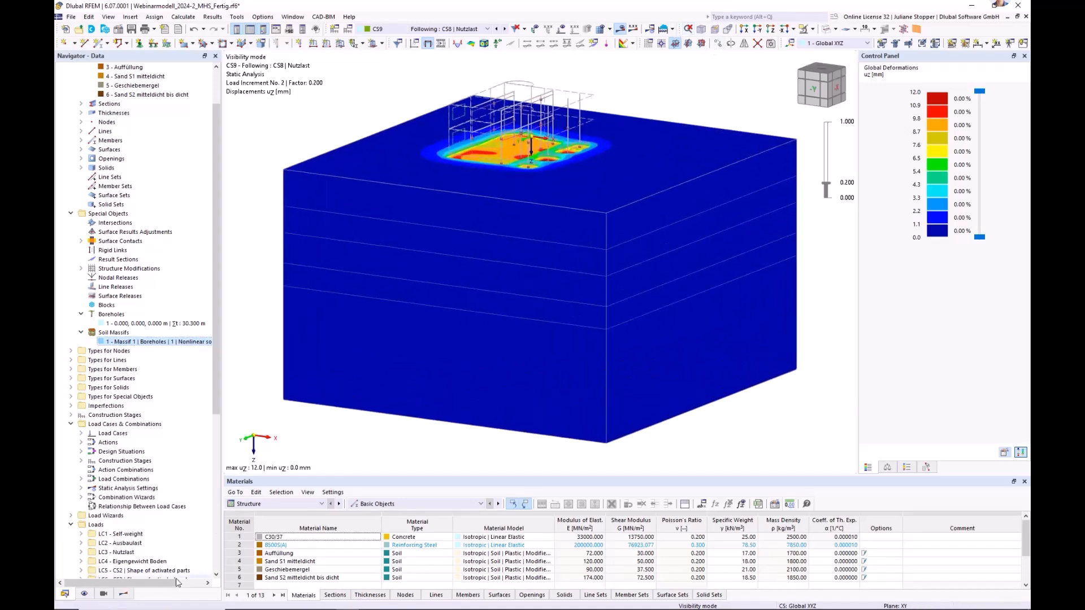
{"action": "left_click", "coordinate": [124, 594]}
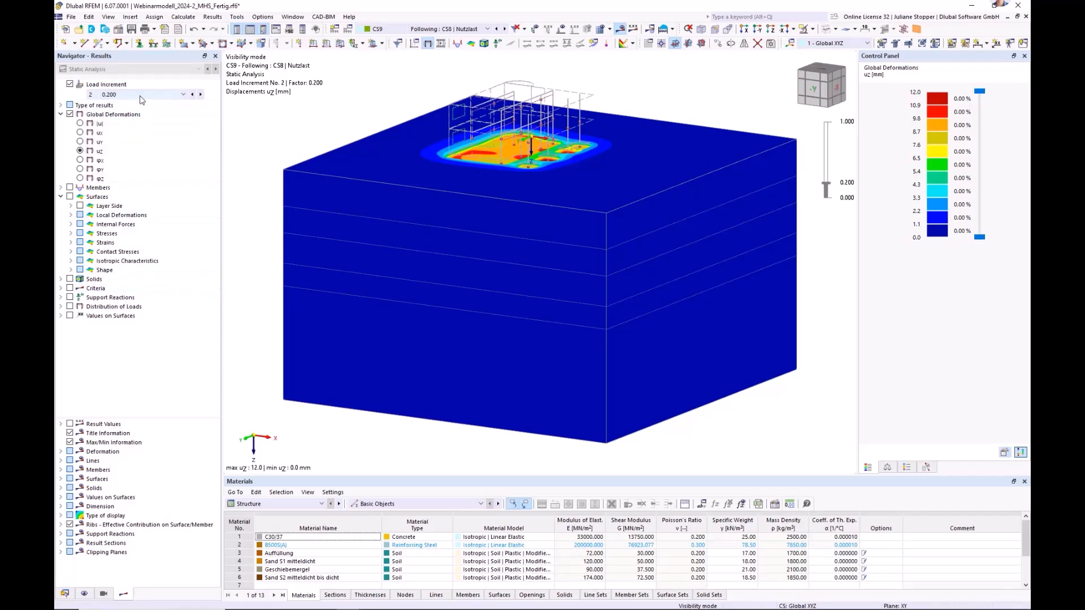
Step: Collapse the special objects in the data tree, expand the load combinations and open them for editing
{"action": "left_click", "coordinate": [64, 595]}
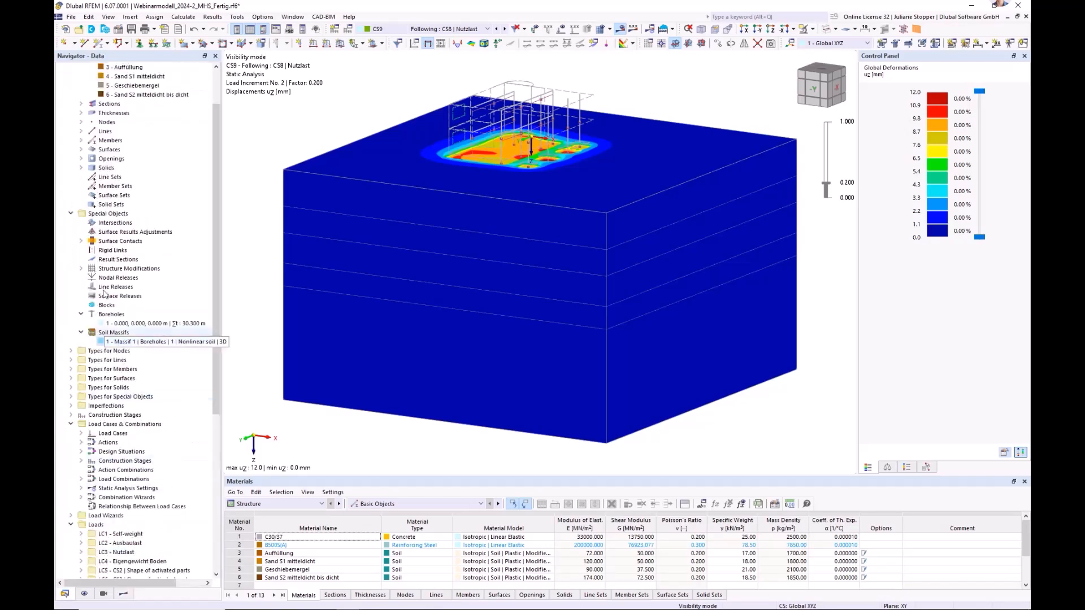
{"action": "left_click", "coordinate": [70, 215]}
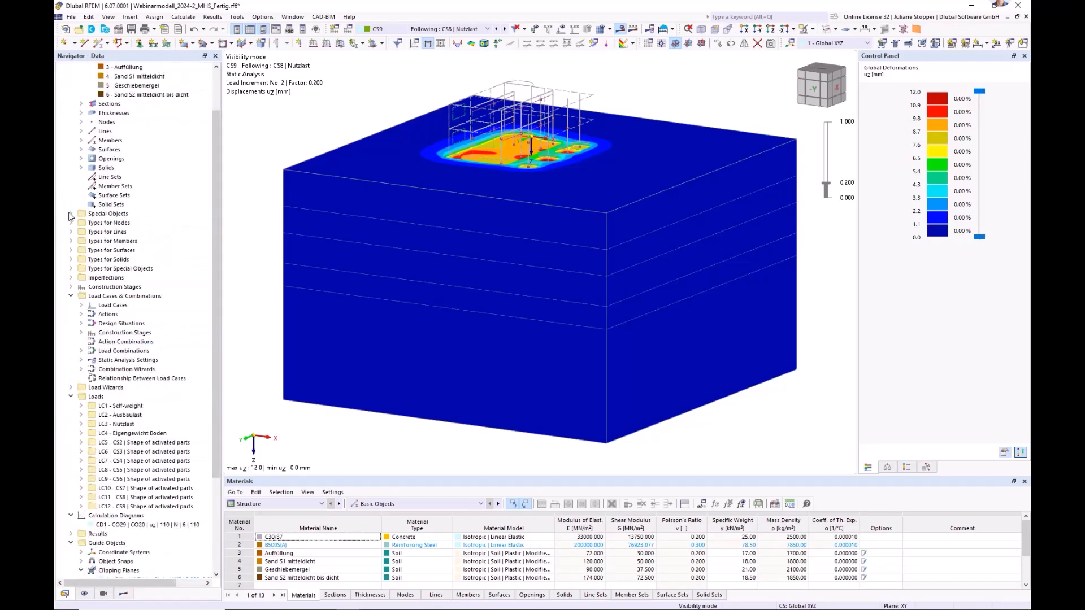
{"action": "left_click", "coordinate": [81, 351]}
{"action": "left_click", "coordinate": [125, 352]}
{"action": "right_click", "coordinate": [126, 351]}
{"action": "left_click", "coordinate": [163, 361]}
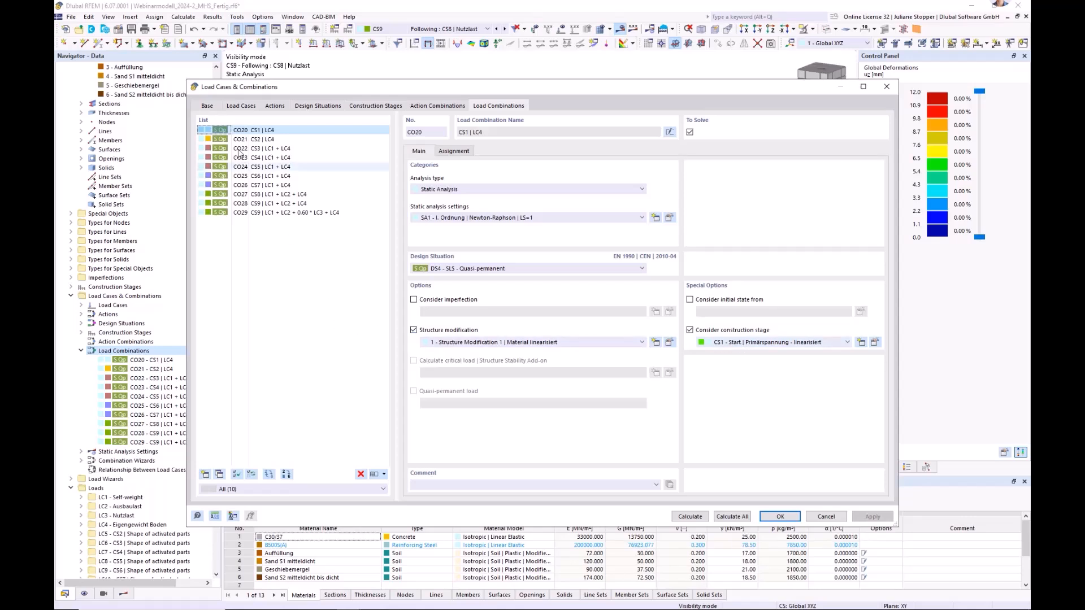
Step: Compare the static analysis settings, initial state and construction stage of load combinations CO21, CO27, CO28 and CO29, and close the dialog
{"action": "left_click", "coordinate": [263, 140]}
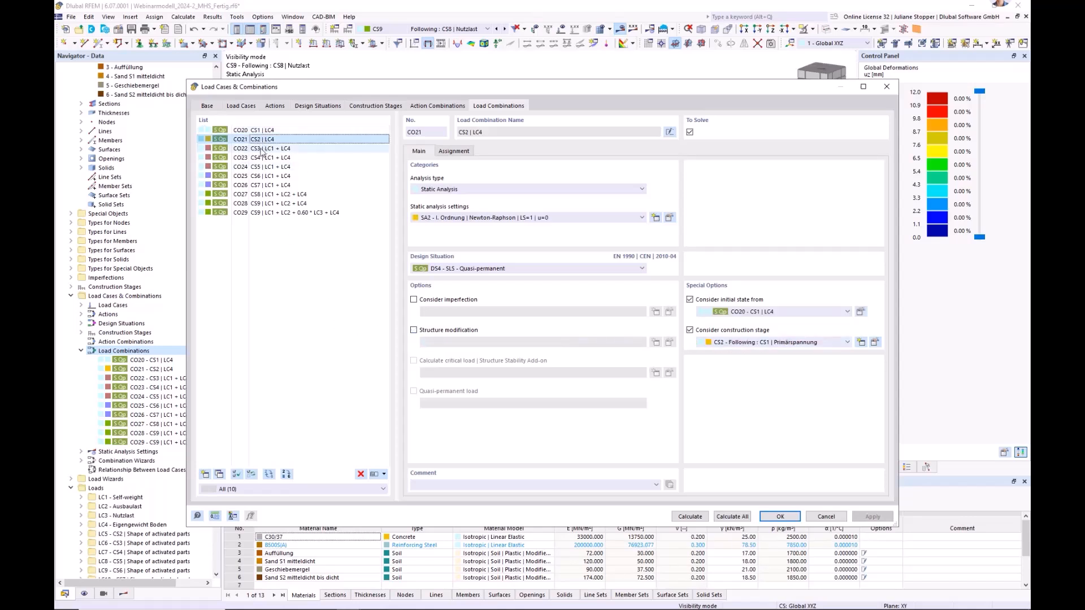
{"action": "left_click", "coordinate": [261, 194]}
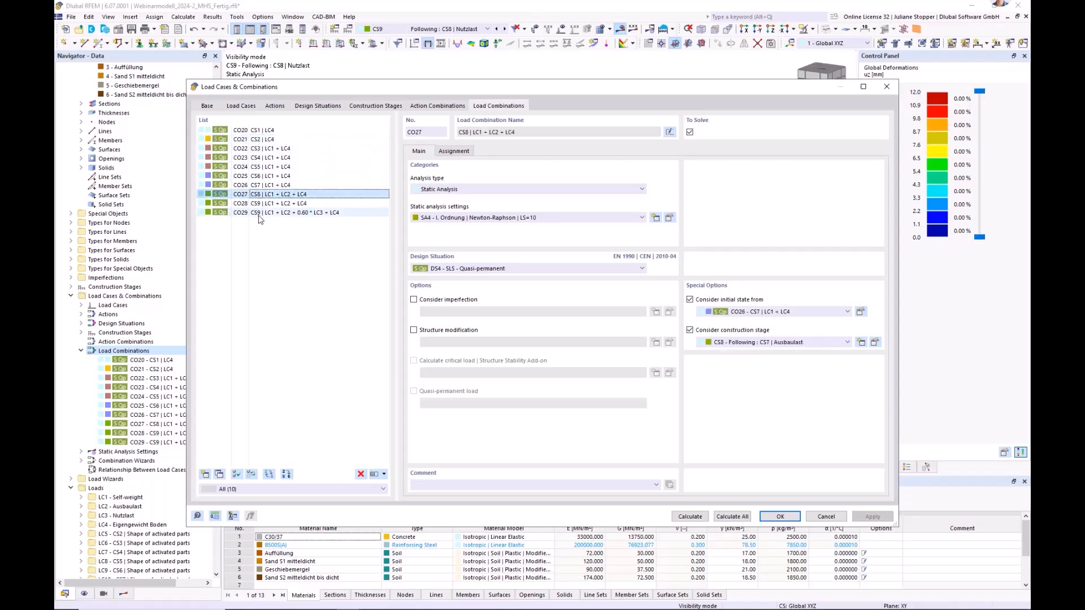
{"action": "left_click", "coordinate": [260, 214]}
{"action": "left_click", "coordinate": [261, 204]}
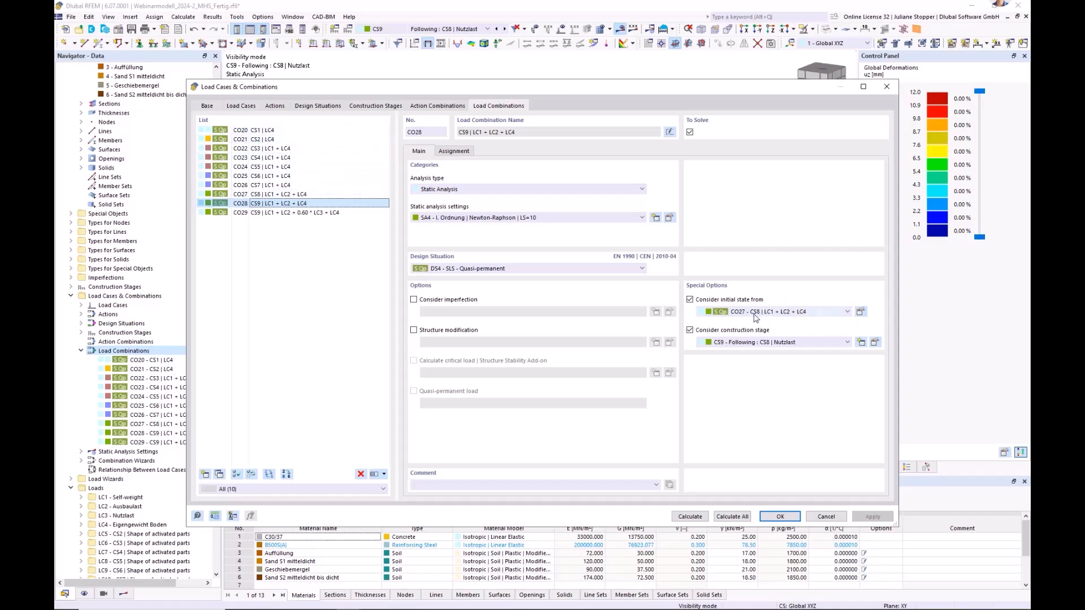
{"action": "left_click", "coordinate": [299, 272]}
{"action": "left_click", "coordinate": [269, 214]}
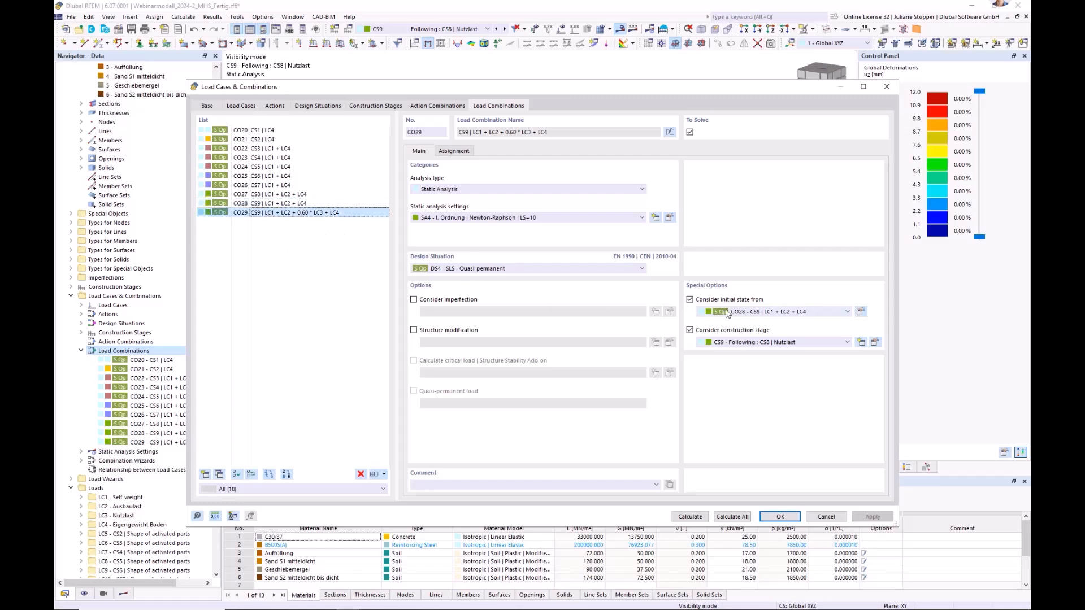
{"action": "left_click", "coordinate": [264, 203]}
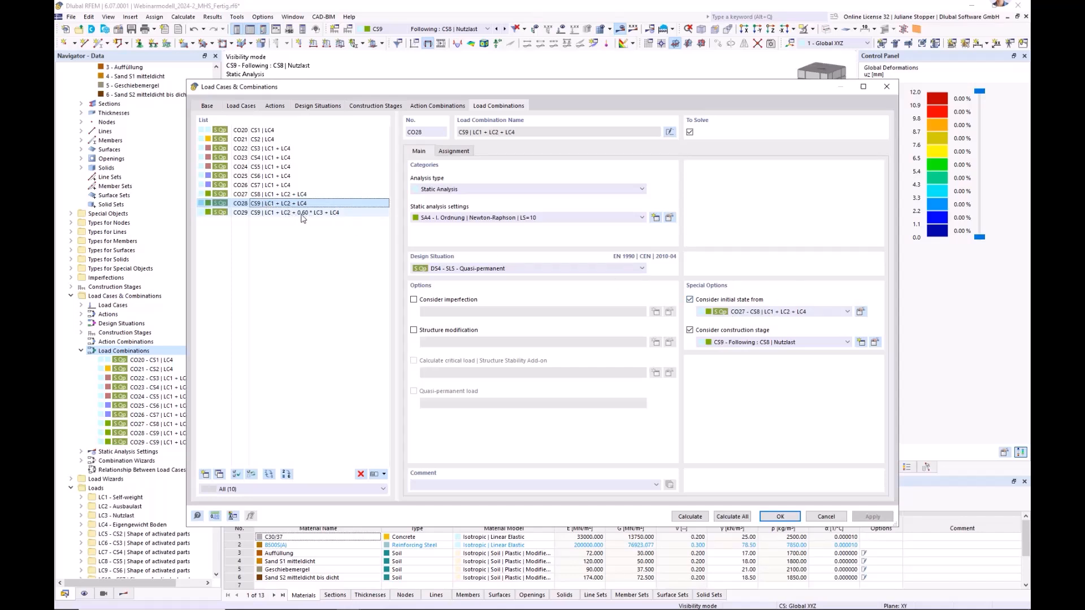
{"action": "left_click", "coordinate": [327, 216]}
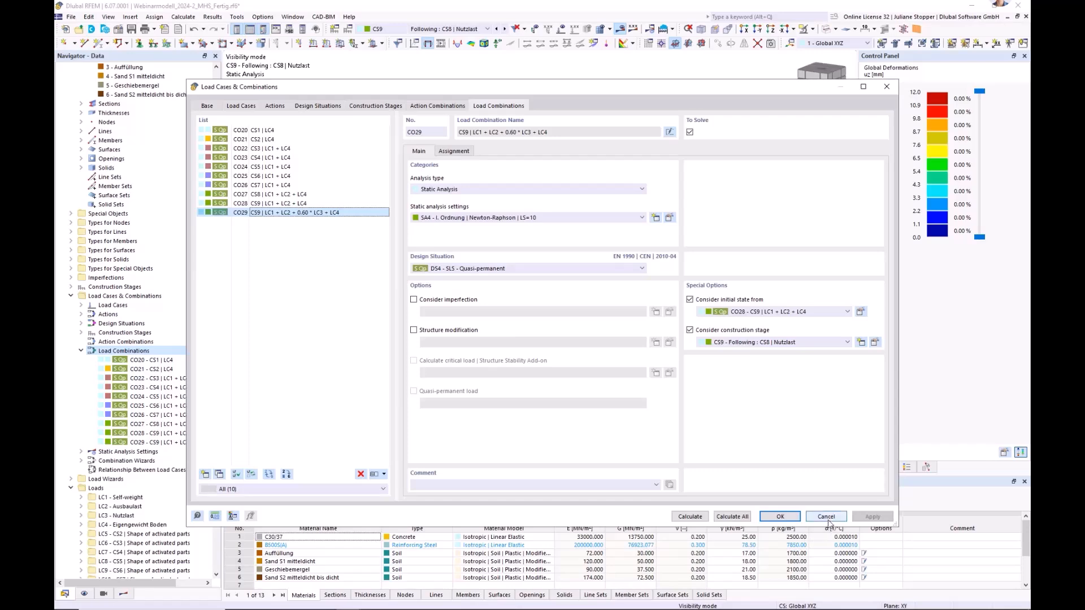
{"action": "left_click", "coordinate": [780, 516]}
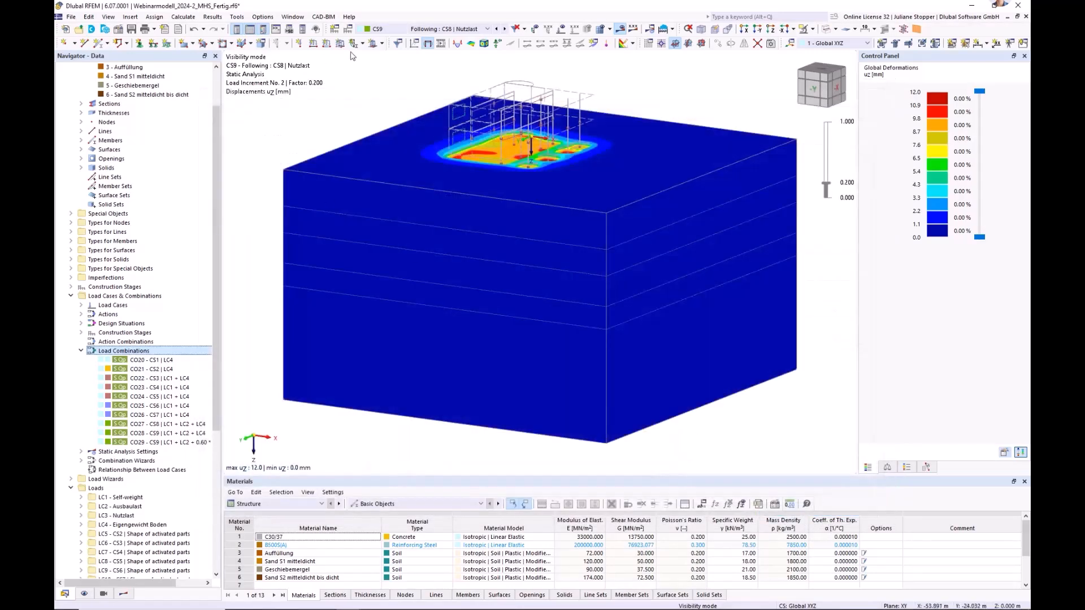
Step: Display the deformation results of load combination CO29 at load increment 10 with factor 1.000
{"action": "left_click", "coordinate": [123, 594]}
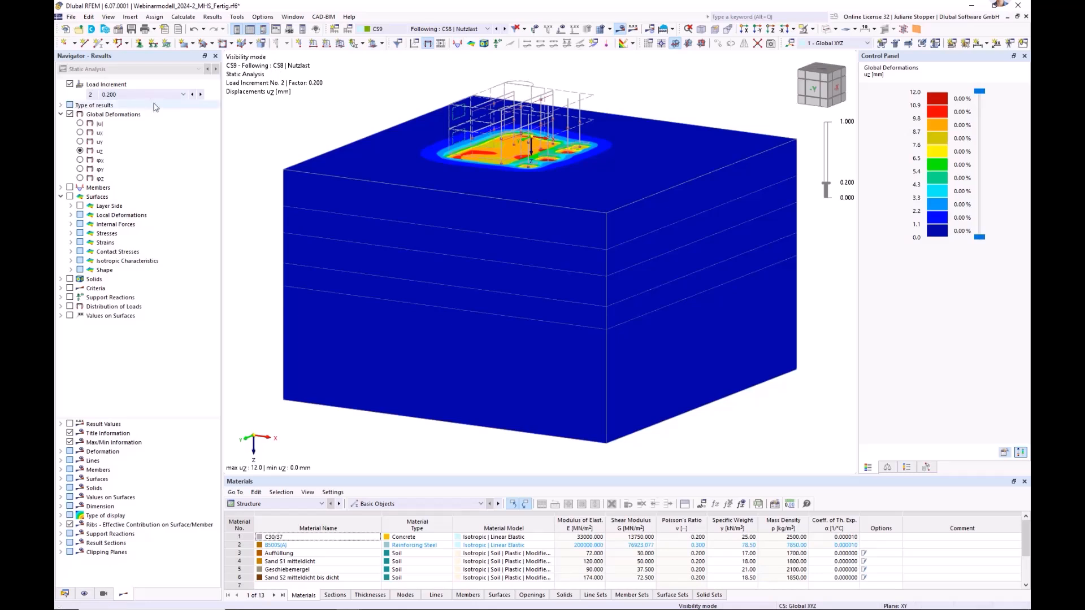
{"action": "left_click", "coordinate": [388, 31]}
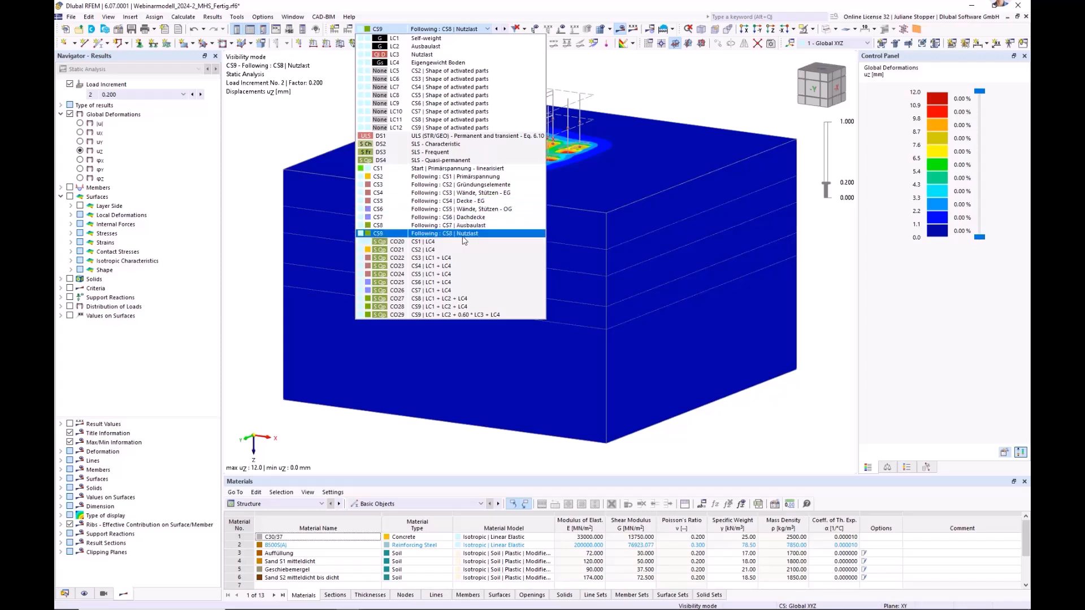
{"action": "left_click", "coordinate": [395, 313]}
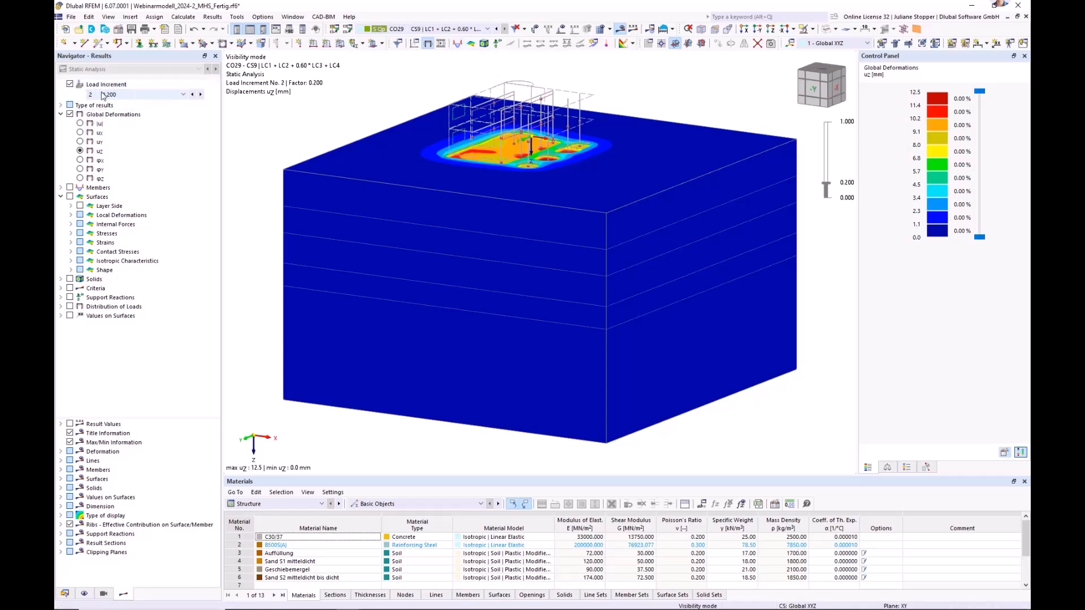
{"action": "left_click", "coordinate": [137, 95]}
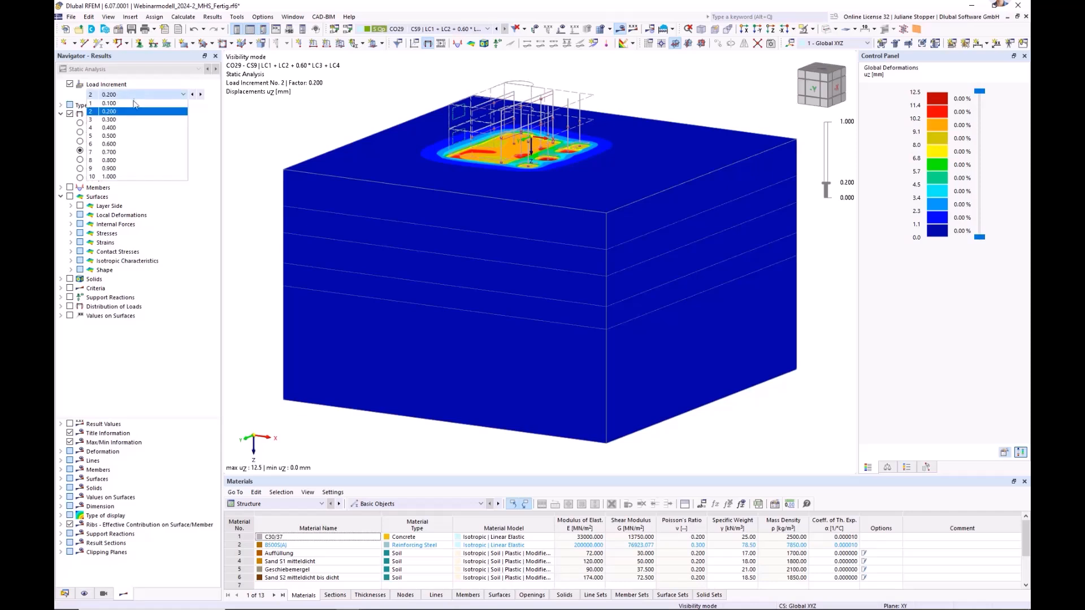
{"action": "left_click", "coordinate": [111, 177]}
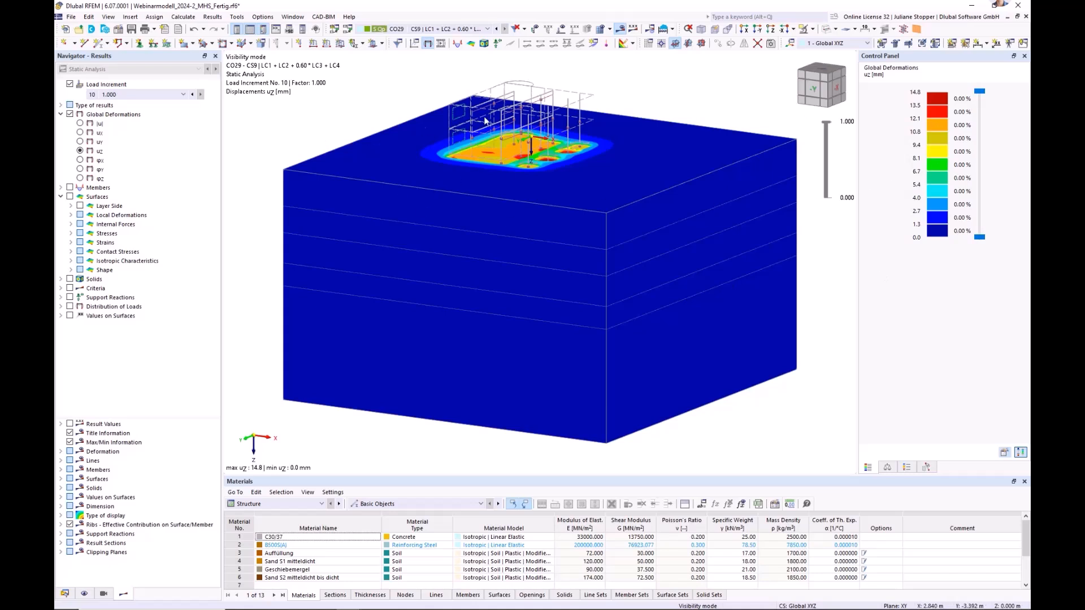
{"action": "middle_click_drag", "start_coordinate": [288, 163], "coordinate": [288, 192]}
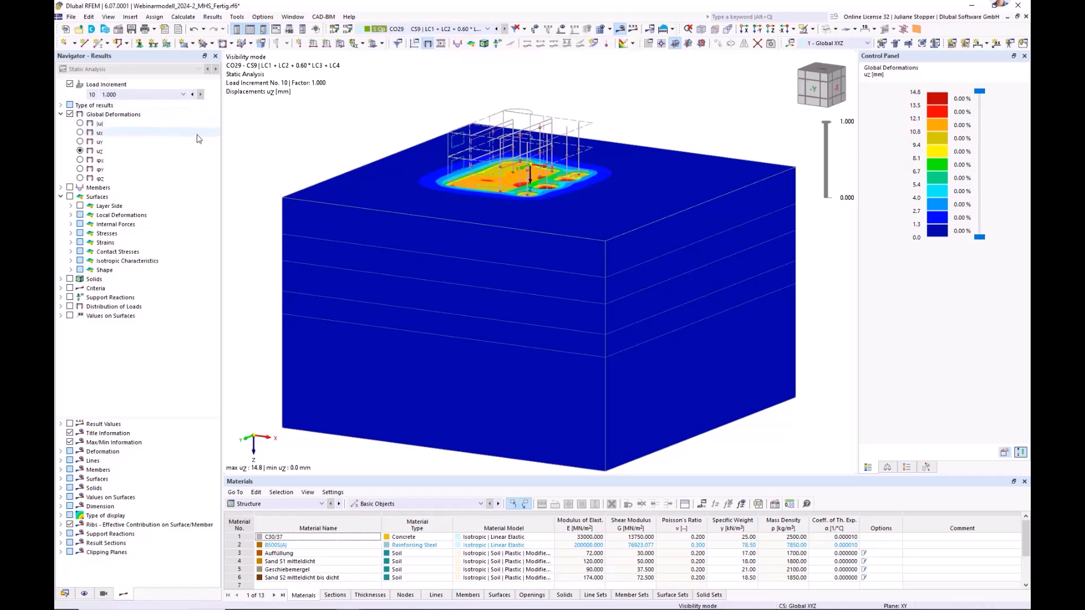
Step: Turn off the load increment results, expand the result types and display CO29's deformations as differences to the initial state
{"action": "left_click", "coordinate": [69, 85]}
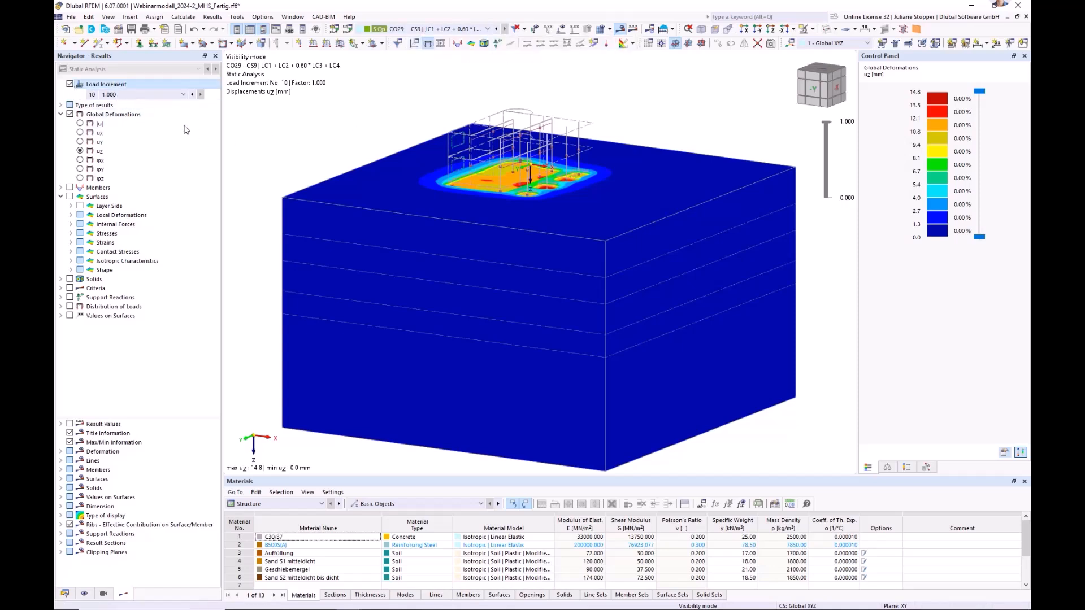
{"action": "left_click", "coordinate": [69, 83]}
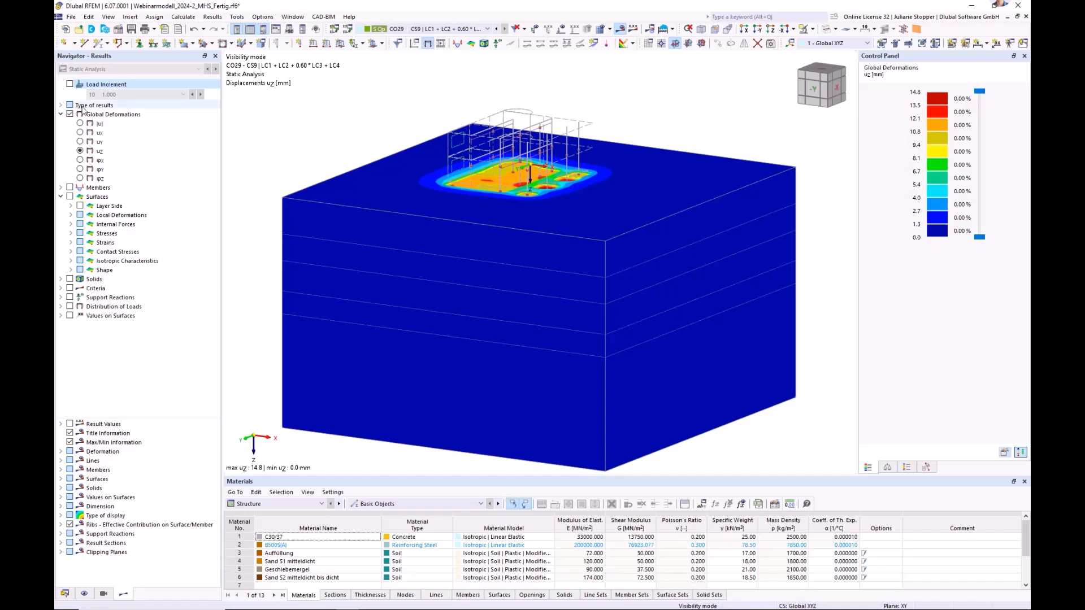
{"action": "left_click", "coordinate": [61, 105]}
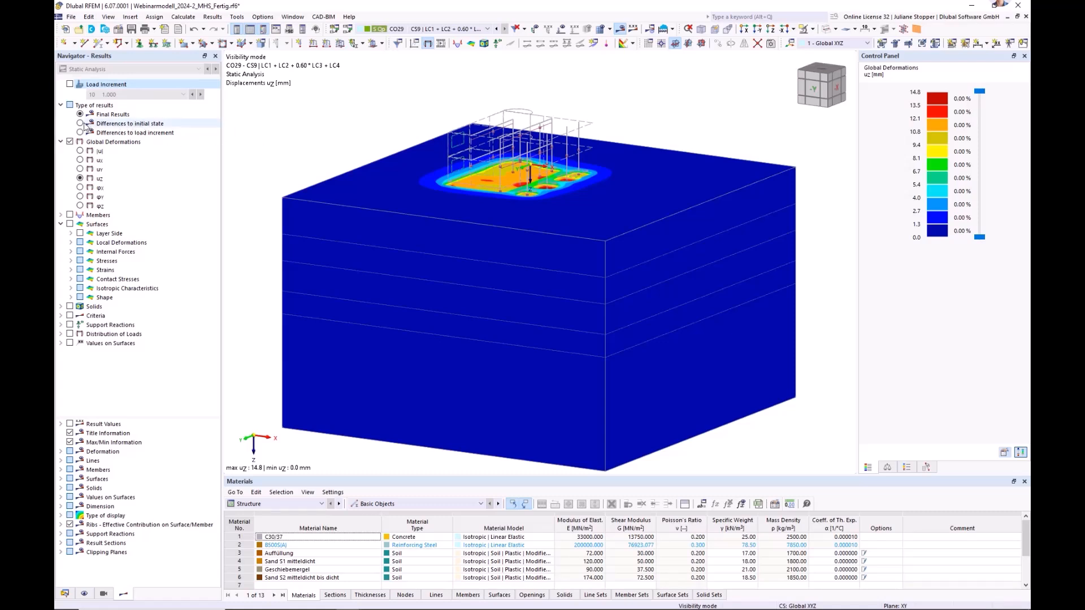
{"action": "left_click", "coordinate": [488, 30]}
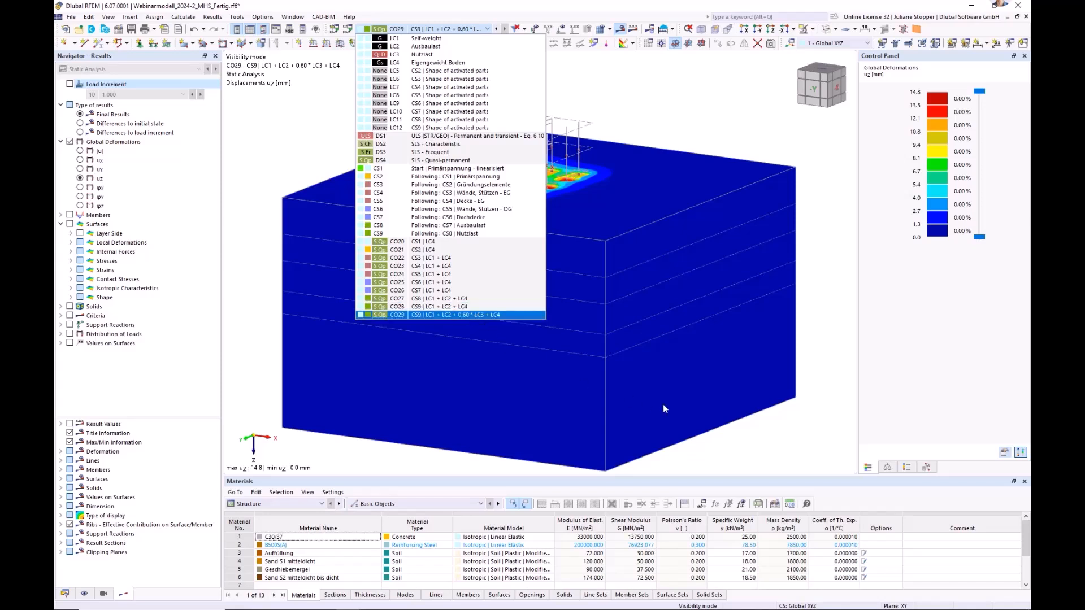
{"action": "left_click", "coordinate": [157, 126]}
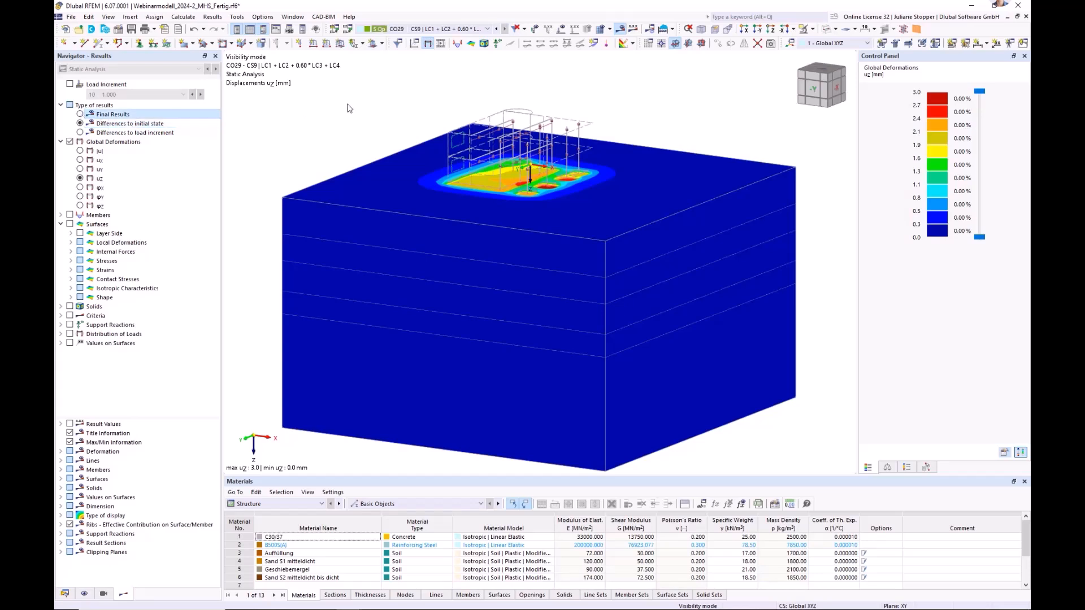
Step: Return to final results and view the vertical deformations uz of load combinations CO20 and CO21
{"action": "left_click", "coordinate": [434, 29]}
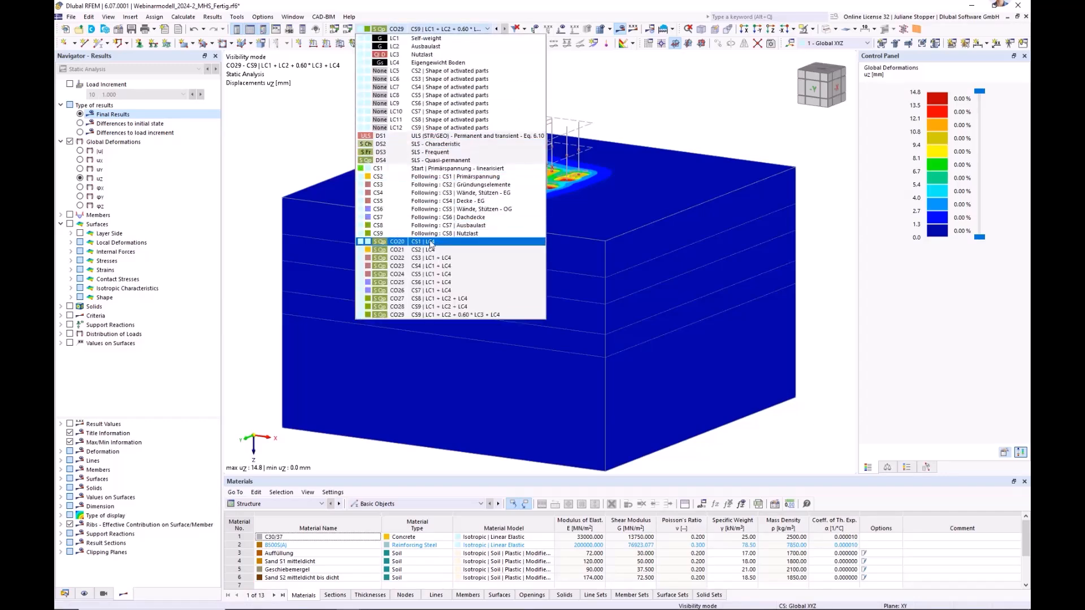
{"action": "left_click", "coordinate": [296, 144]}
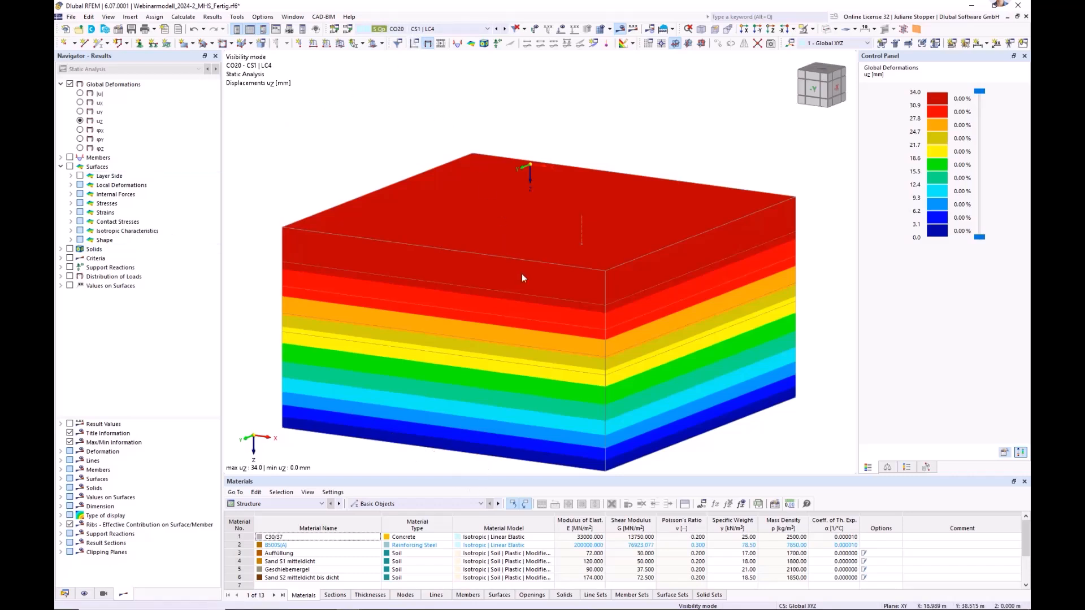
{"action": "middle_click_drag", "start_coordinate": [588, 370], "coordinate": [591, 329]}
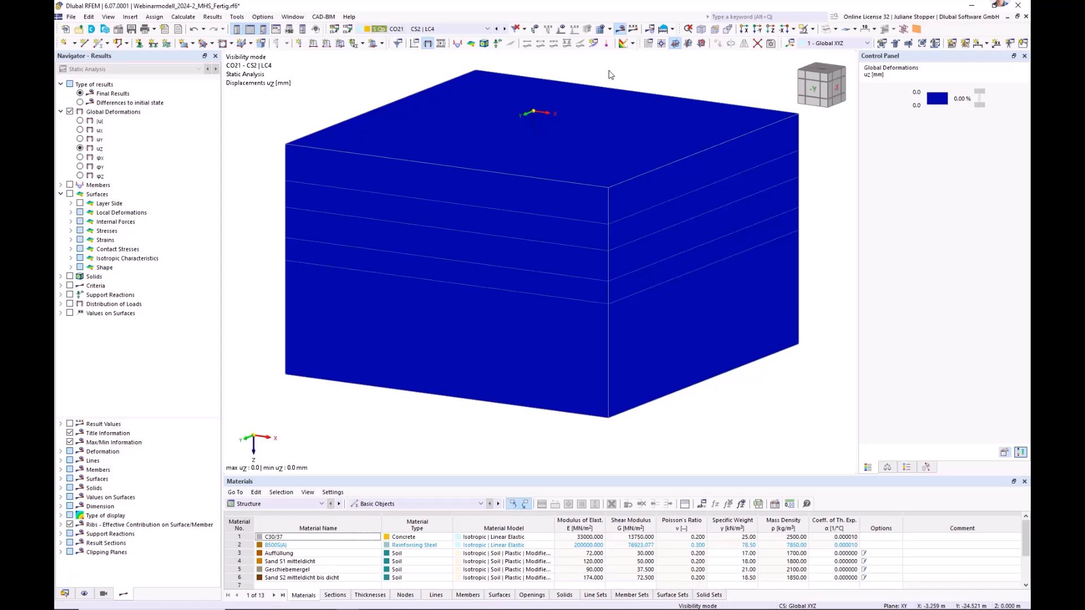
{"action": "middle_click_drag", "start_coordinate": [629, 69], "coordinate": [610, 90]}
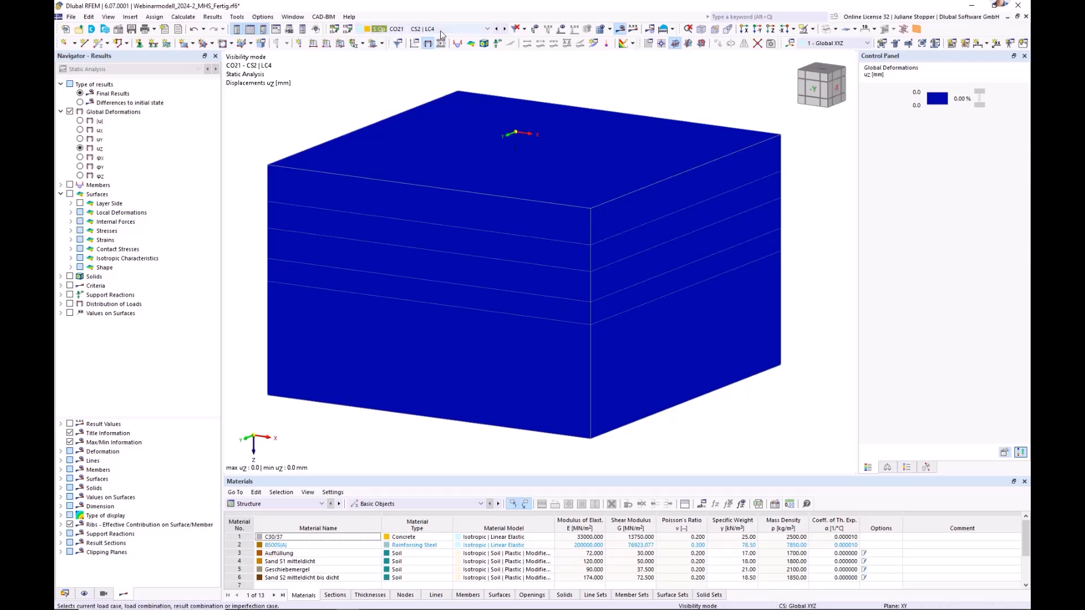
Step: Step through the uz deformations of load combinations CO22, CO23, CO24 and CO25
{"action": "left_click", "coordinate": [504, 28]}
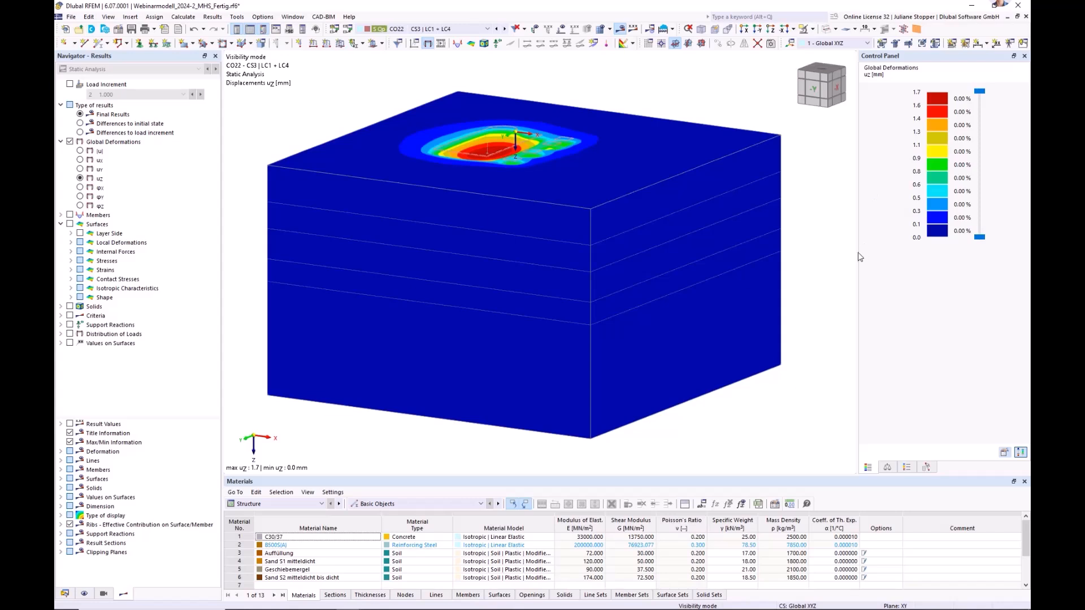
{"action": "left_click", "coordinate": [504, 29]}
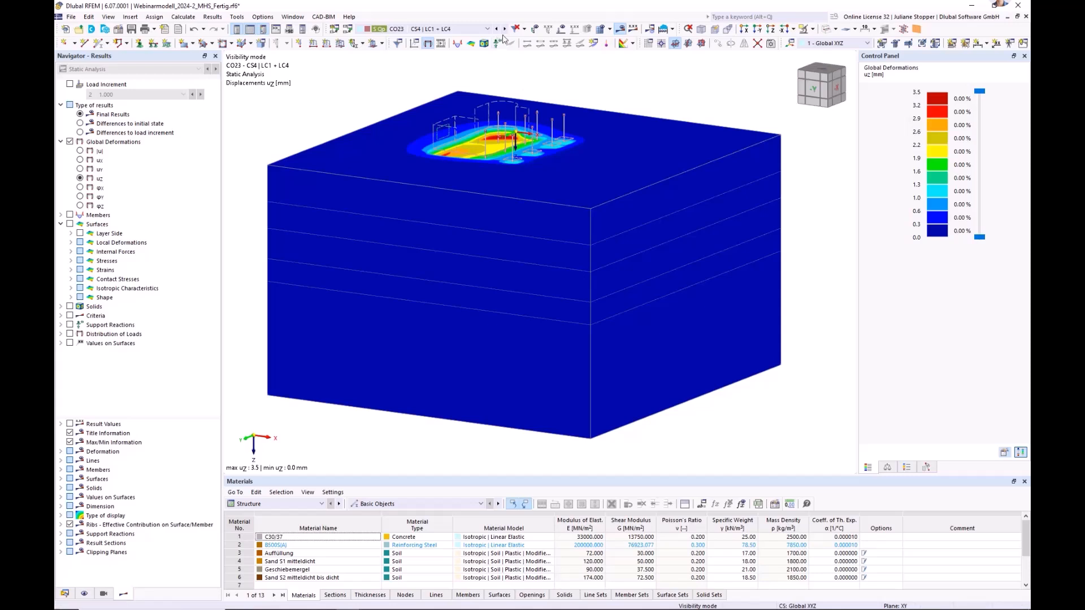
{"action": "middle_click_drag", "start_coordinate": [530, 90], "coordinate": [516, 170]}
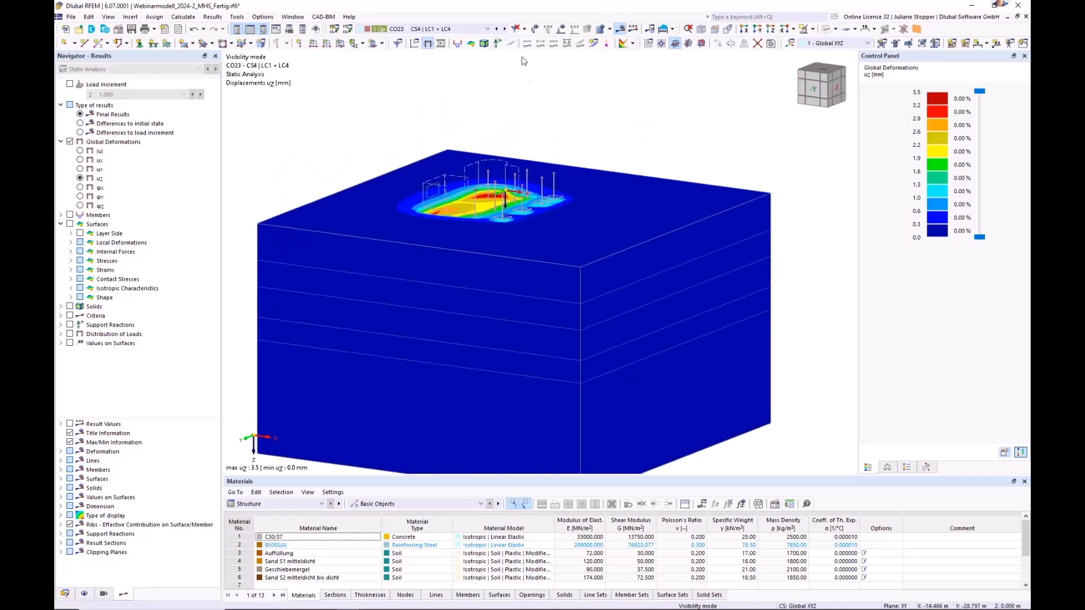
{"action": "left_click", "coordinate": [505, 30]}
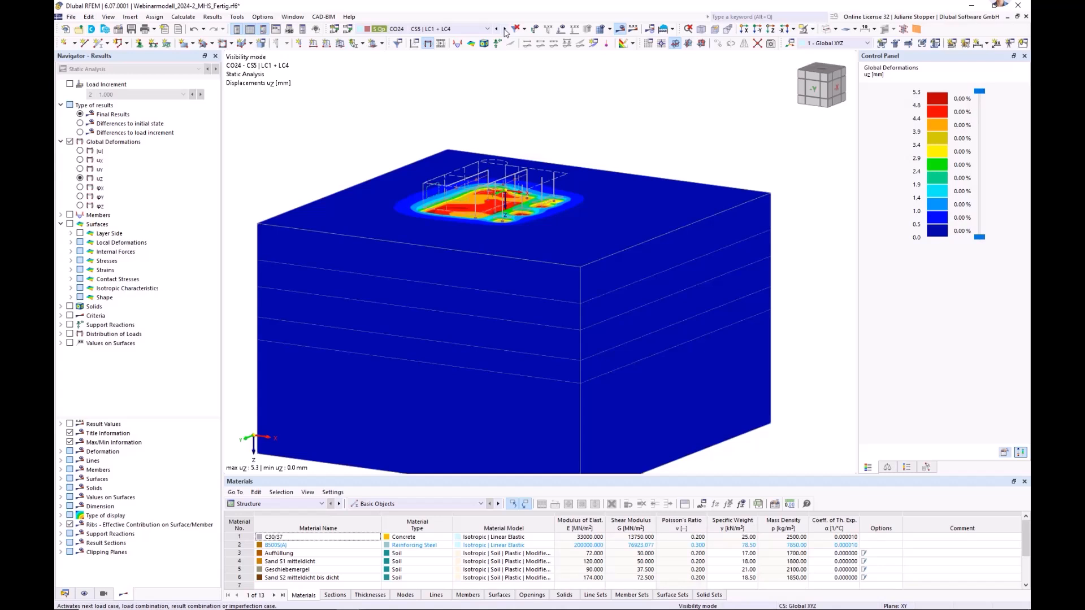
{"action": "left_click", "coordinate": [505, 30]}
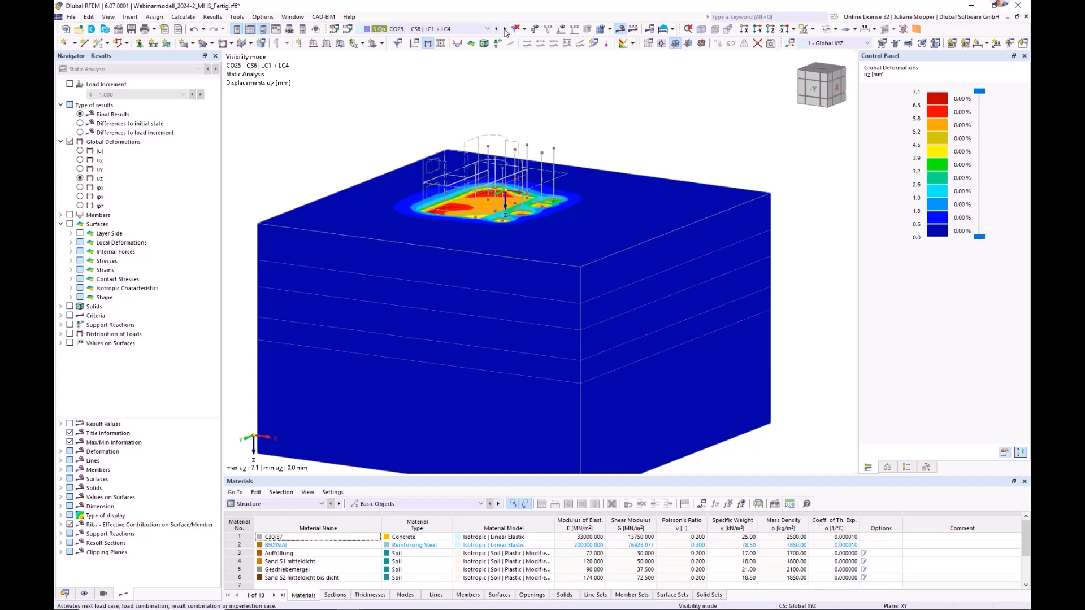
{"action": "middle_click_drag", "start_coordinate": [487, 238], "coordinate": [438, 265], "text": "ctrl"}
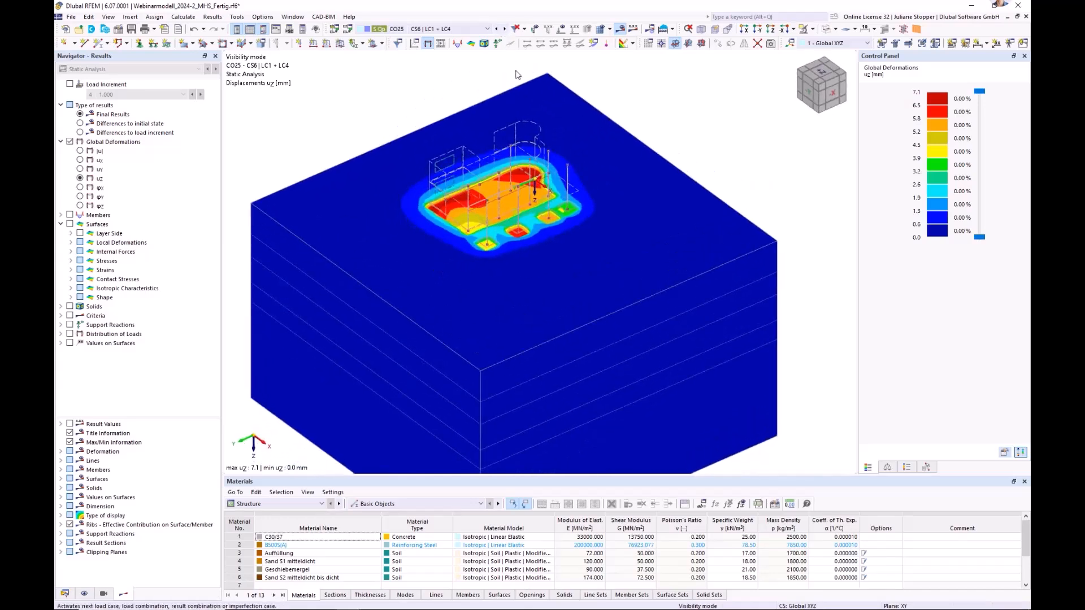
Step: Display the uz deformations of load combination CO29 and show the building as a solid model instead of wireframe
{"action": "scroll", "coordinate": [457, 33], "scroll_direction": "down", "scroll_amount": 1}
{"action": "left_click", "coordinate": [458, 30]}
{"action": "left_click", "coordinate": [462, 315]}
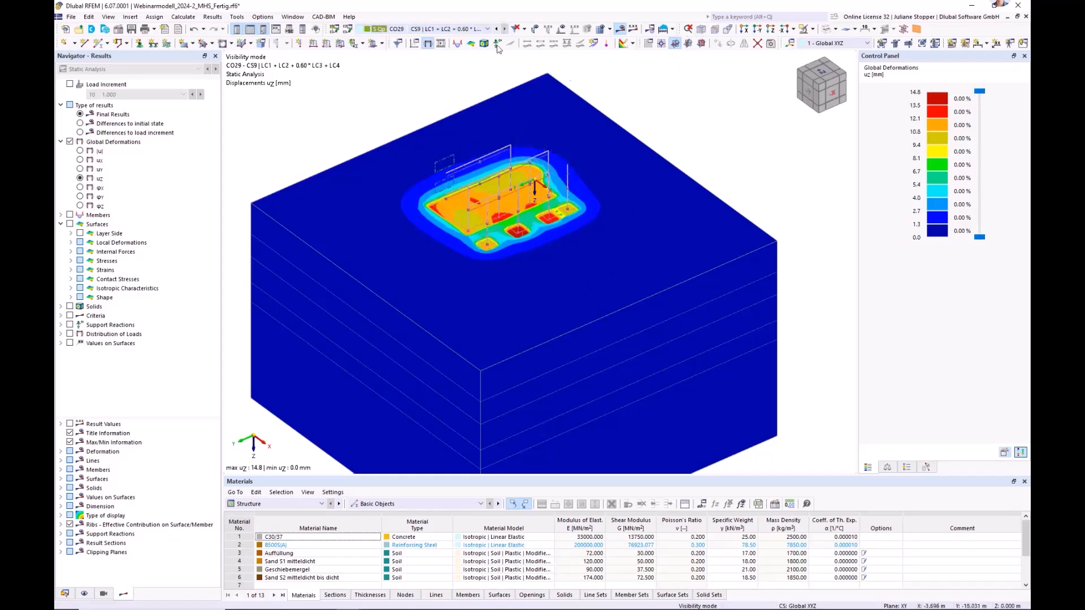
{"action": "left_click", "coordinate": [443, 30]}
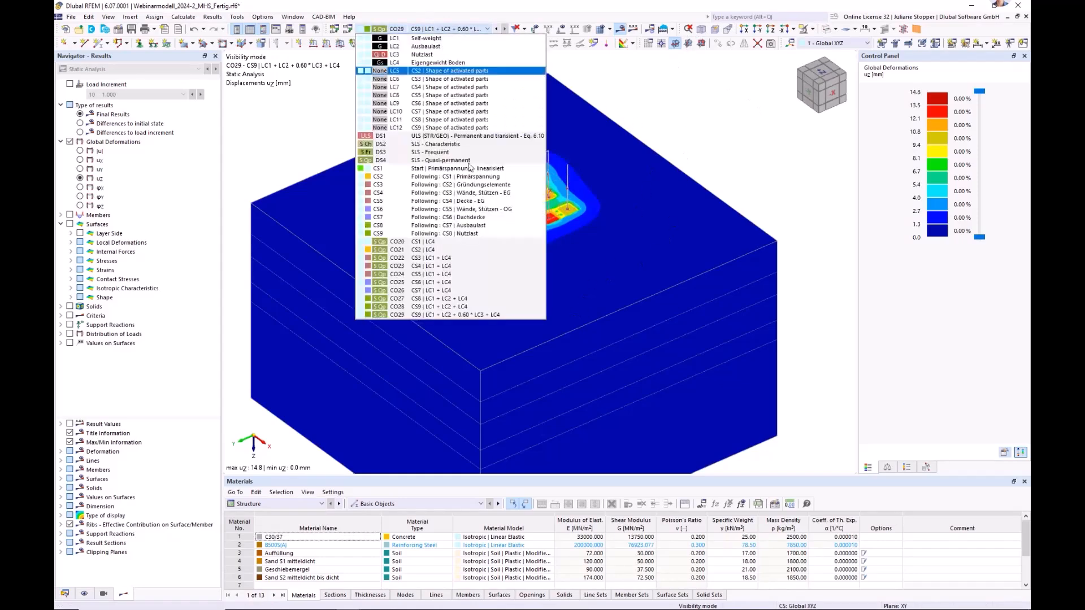
{"action": "left_click", "coordinate": [452, 315]}
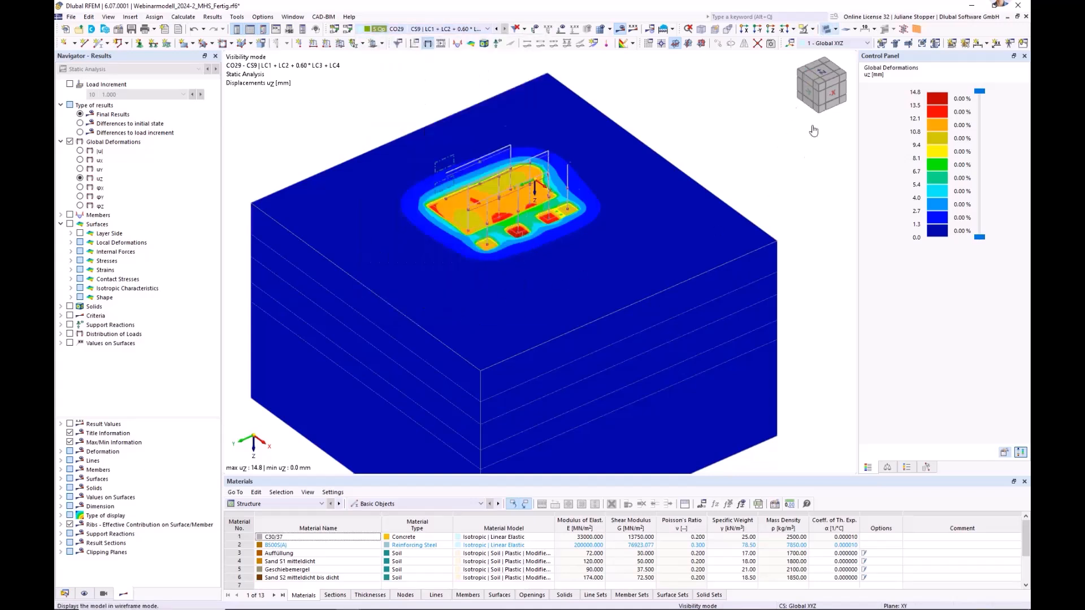
{"action": "middle_click_drag", "start_coordinate": [607, 313], "coordinate": [651, 248], "text": "ctrl"}
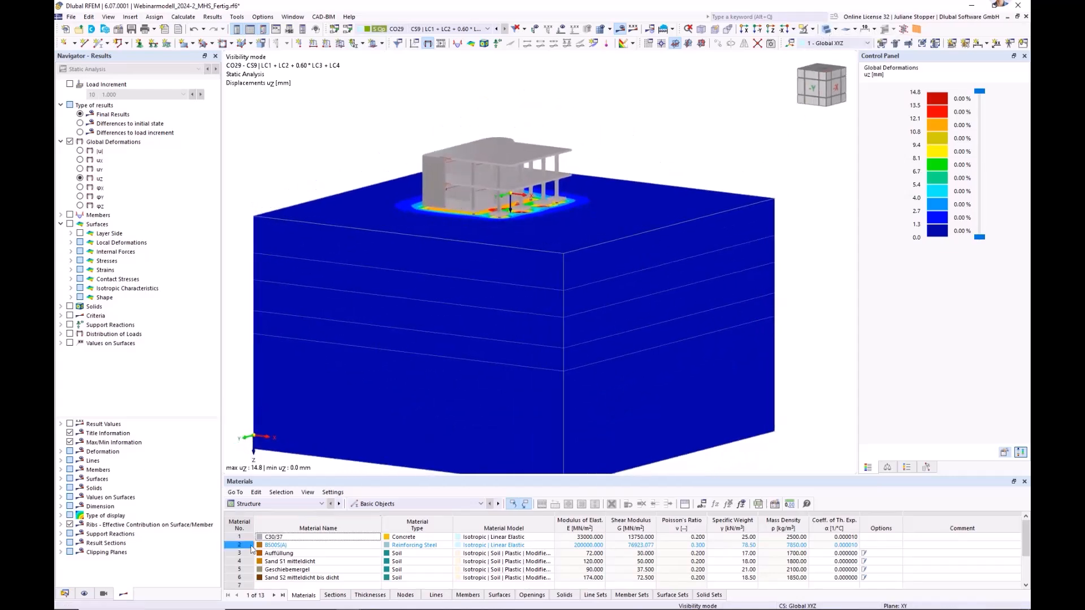
Step: Expand the clipping planes under the guide objects in the data tree and start a new clipping plane
{"action": "left_click", "coordinate": [65, 593]}
{"action": "scroll", "coordinate": [96, 459], "scroll_direction": "down", "scroll_amount": 2}
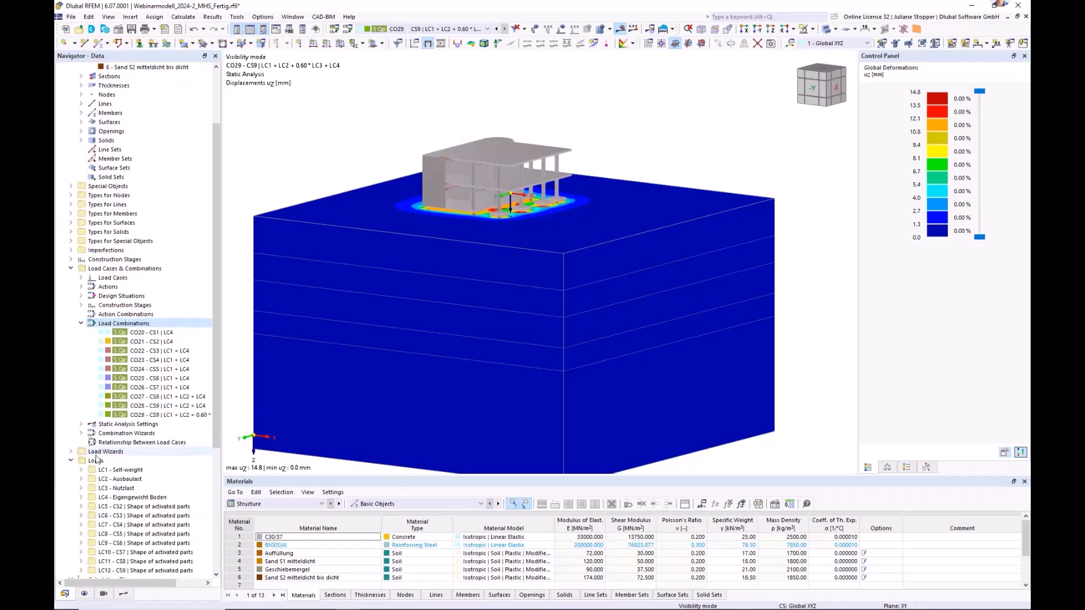
{"action": "scroll", "coordinate": [96, 460], "scroll_direction": "down", "scroll_amount": 7}
{"action": "left_click", "coordinate": [80, 443]}
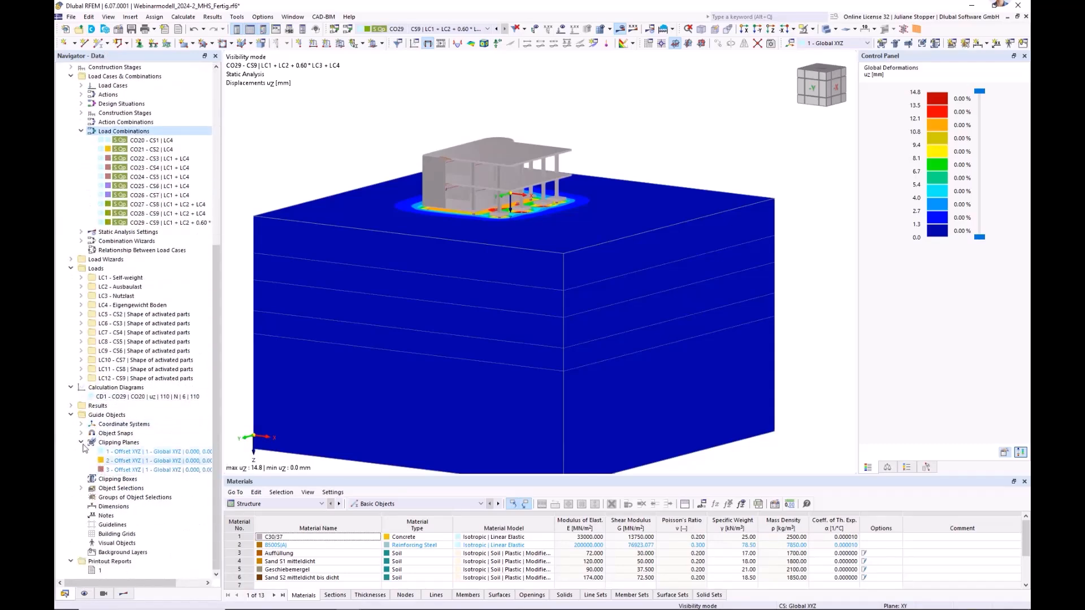
{"action": "left_click", "coordinate": [81, 442]}
{"action": "left_click", "coordinate": [82, 470]}
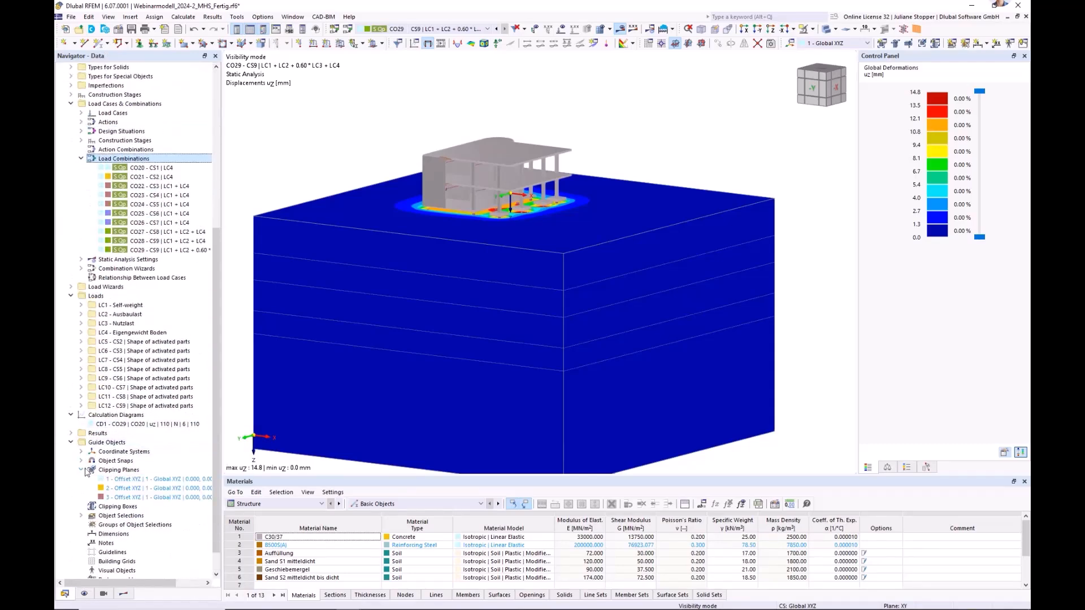
{"action": "right_click", "coordinate": [108, 470]}
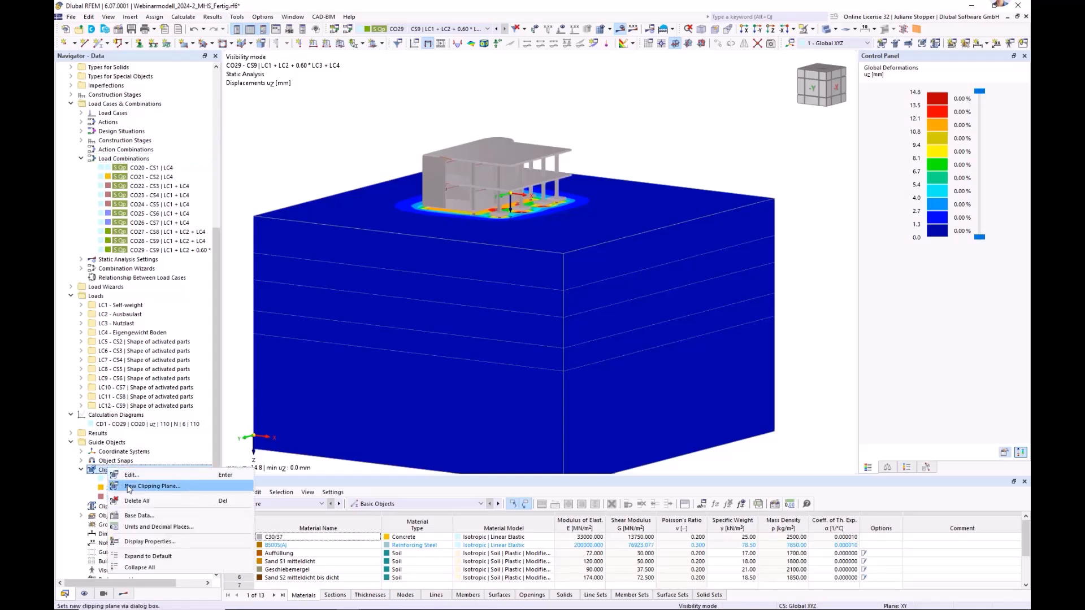
{"action": "left_click", "coordinate": [141, 487]}
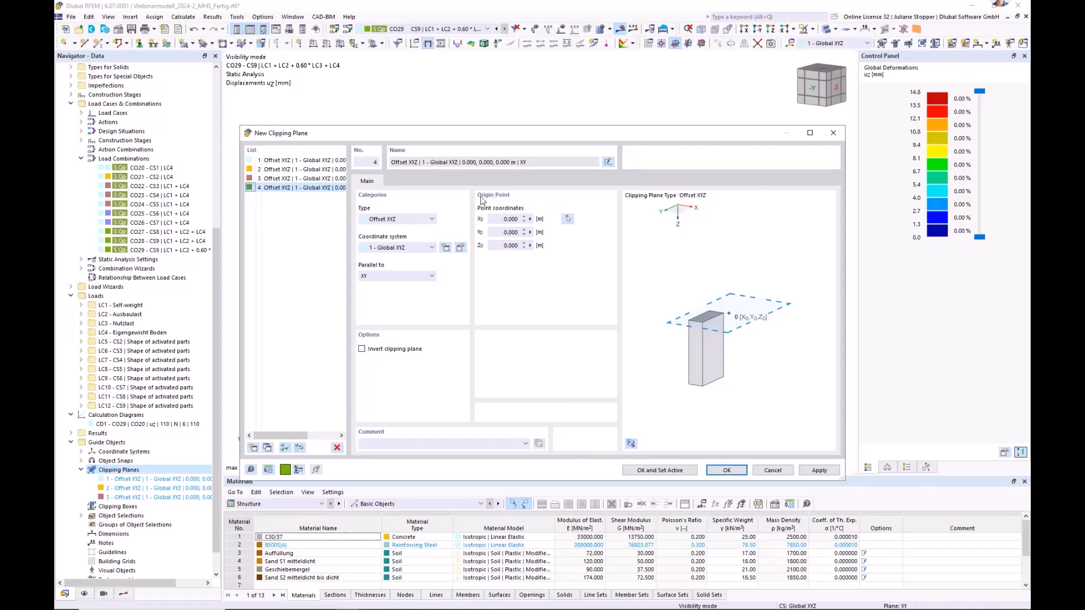
Step: Display the model's nodes and pick the column footing node at 7.500, 8.500, -0.300 m as the clipping plane's origin point
{"action": "left_click", "coordinate": [568, 219]}
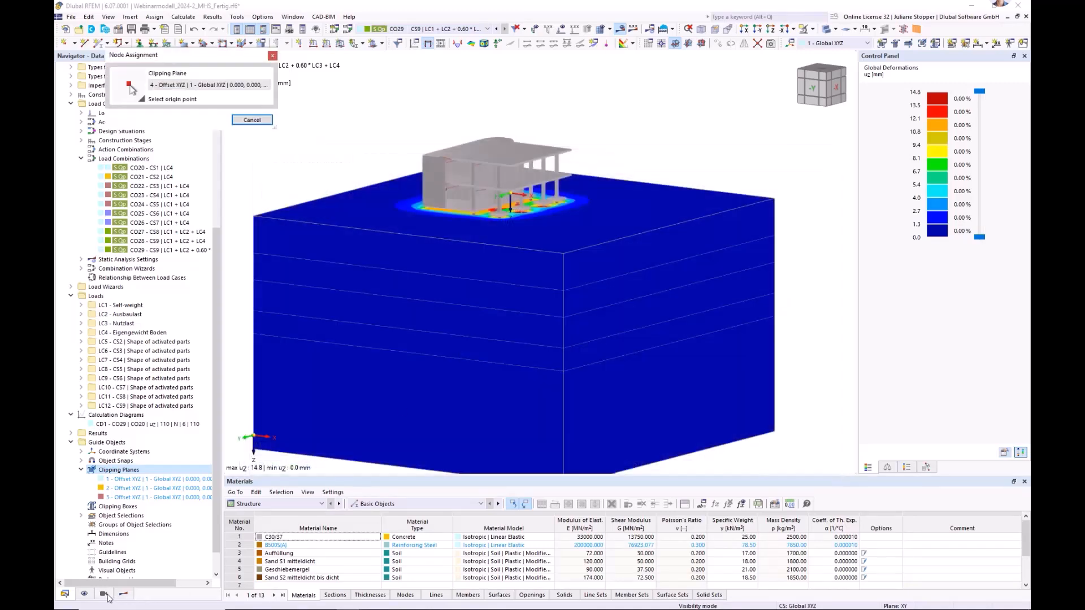
{"action": "left_click", "coordinate": [84, 593]}
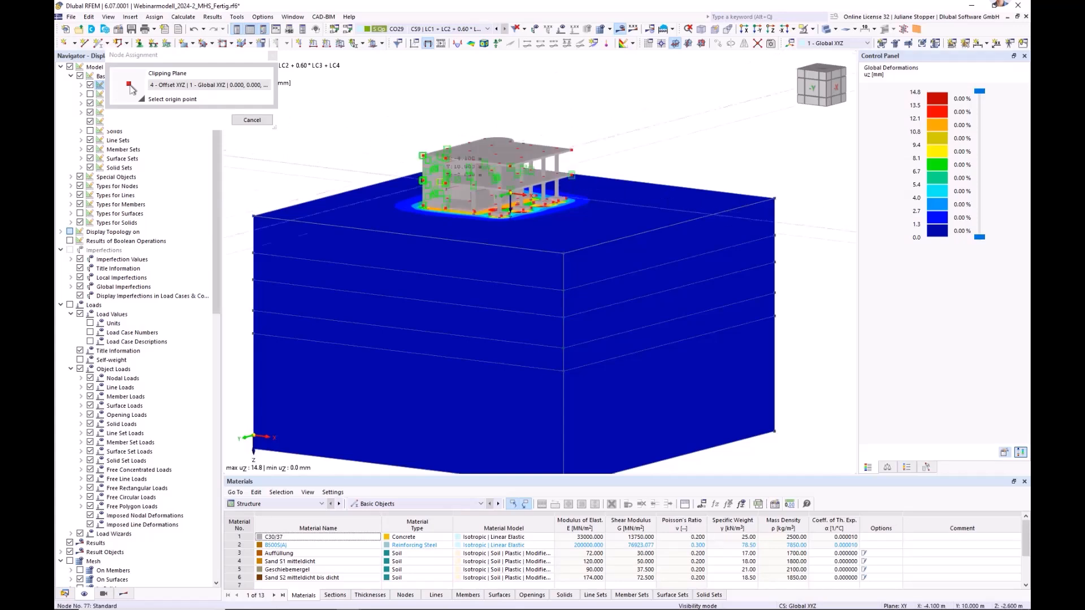
{"action": "scroll", "coordinate": [506, 226], "scroll_direction": "up", "scroll_amount": 5}
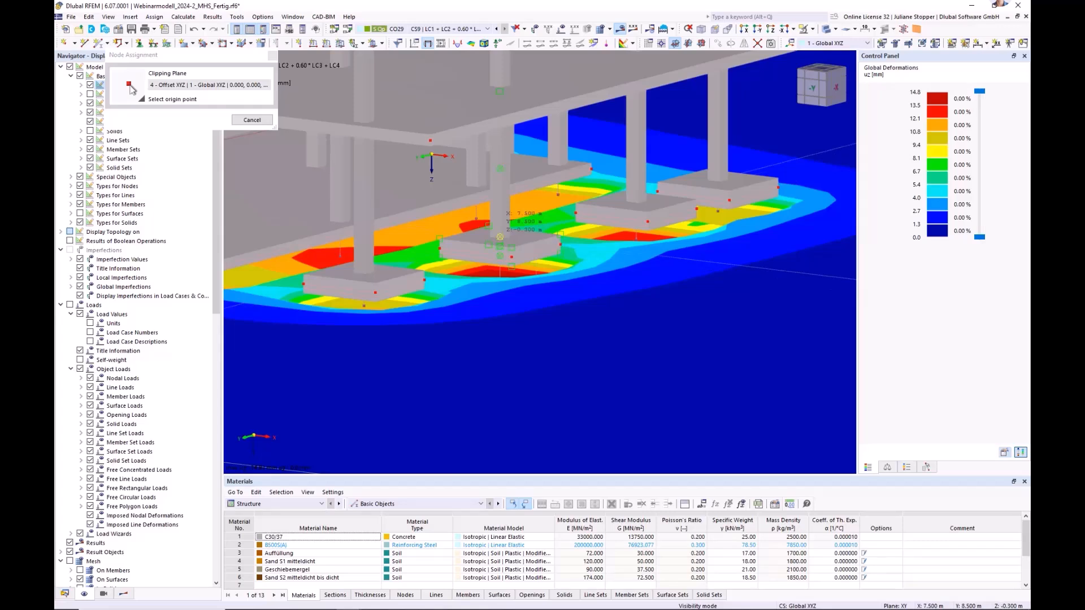
{"action": "left_click", "coordinate": [500, 237]}
Step: Set the new clipping plane parallel to XZ, invert it and make it active
{"action": "left_click", "coordinate": [372, 275]}
{"action": "left_click", "coordinate": [371, 301]}
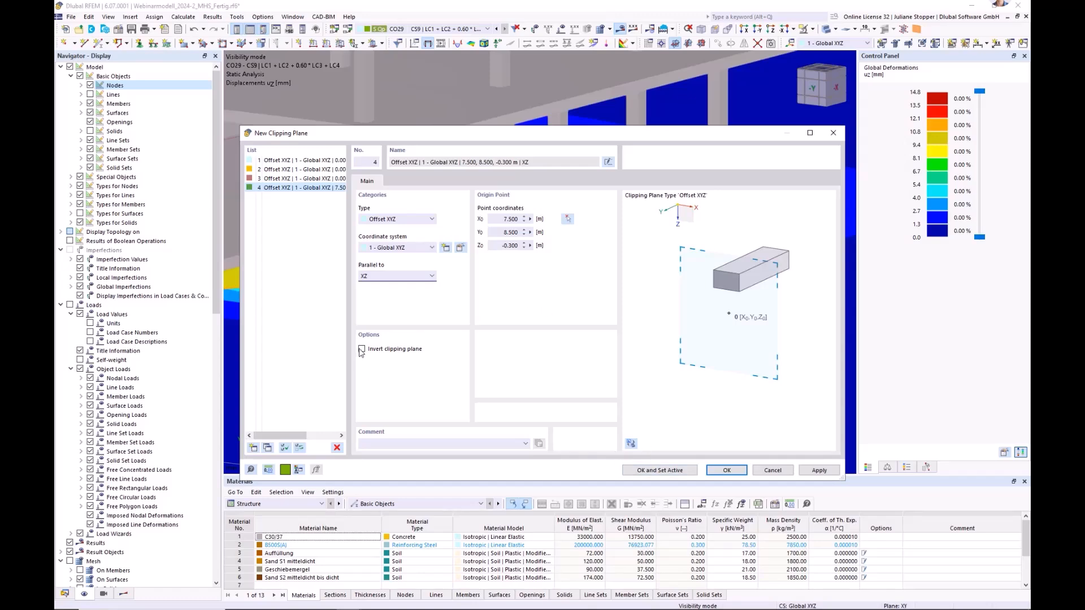
{"action": "left_click", "coordinate": [659, 470]}
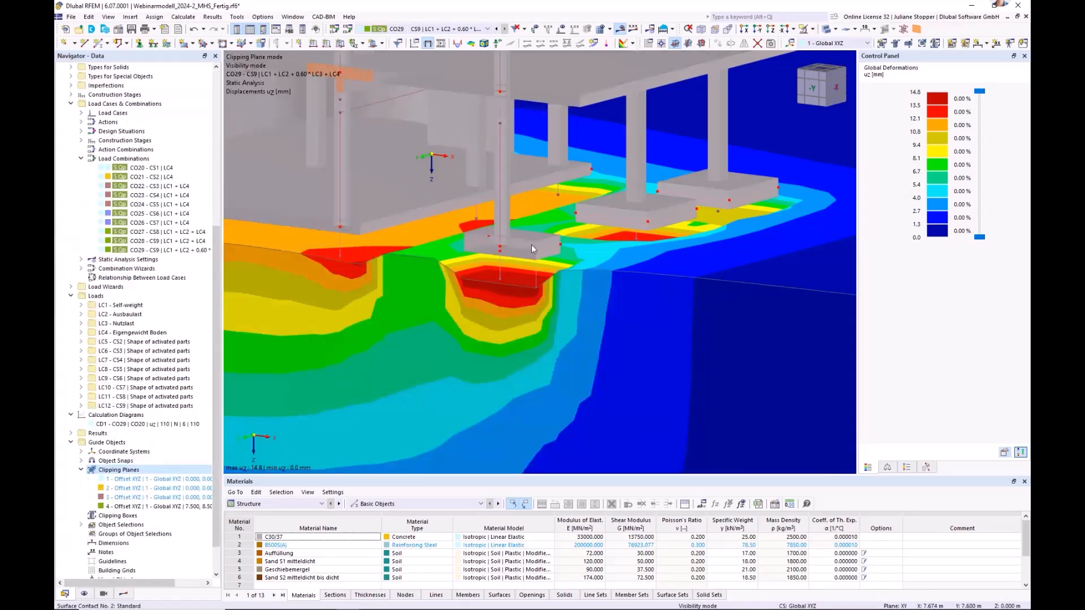
Step: Move the XZ clipping plane through the building and soil massif to about Y = 3.37 m
{"action": "scroll", "coordinate": [531, 244], "scroll_direction": "down", "scroll_amount": 3}
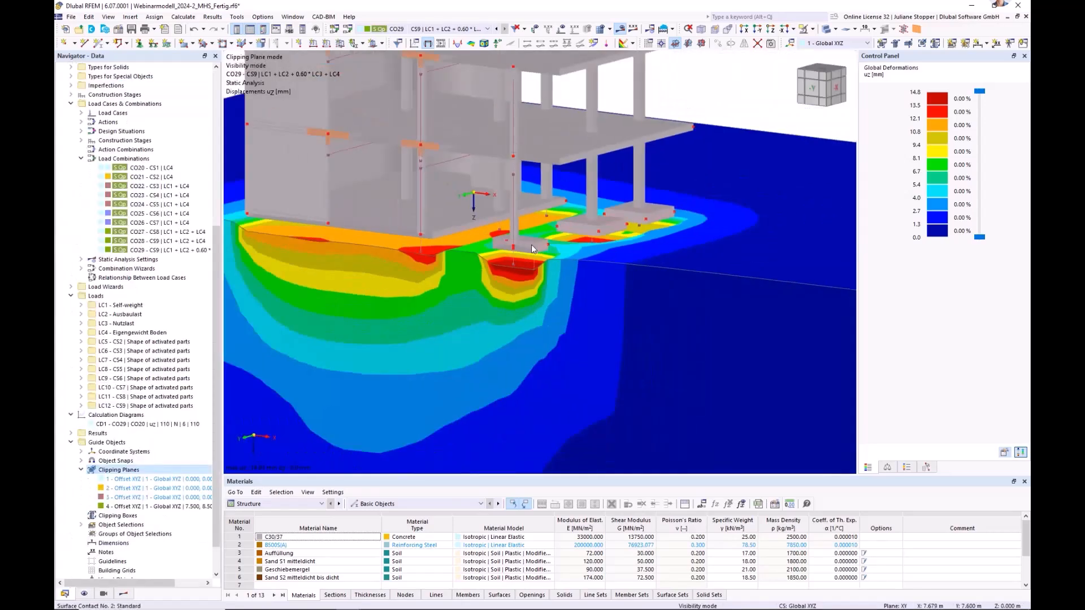
{"action": "scroll", "coordinate": [469, 299], "scroll_direction": "down", "scroll_amount": 8}
{"action": "middle_click_drag", "start_coordinate": [457, 333], "coordinate": [497, 267]}
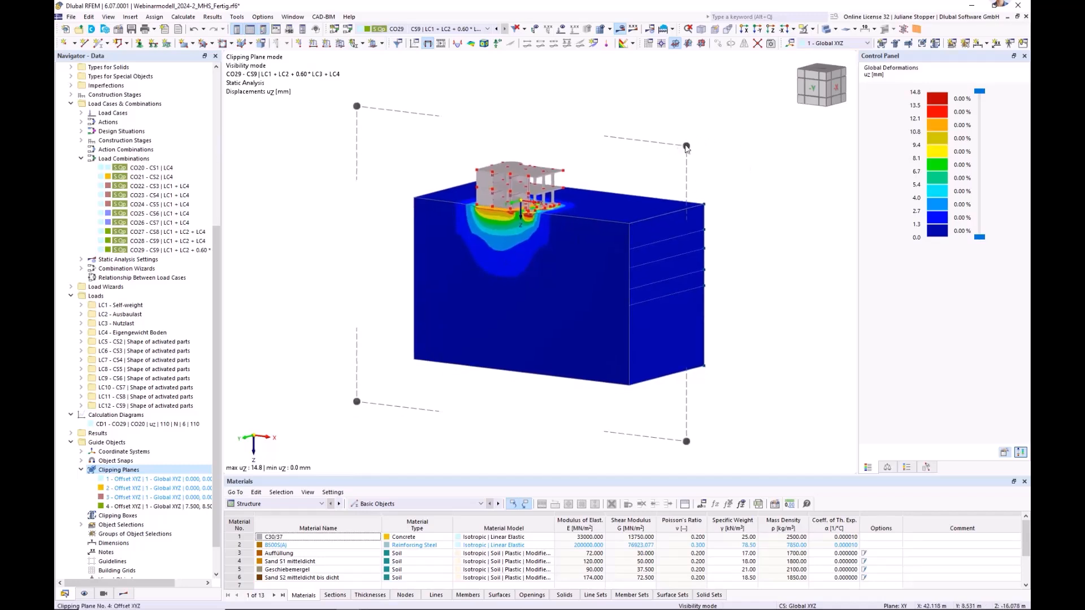
{"action": "left_click_drag", "start_coordinate": [679, 153], "coordinate": [702, 144]}
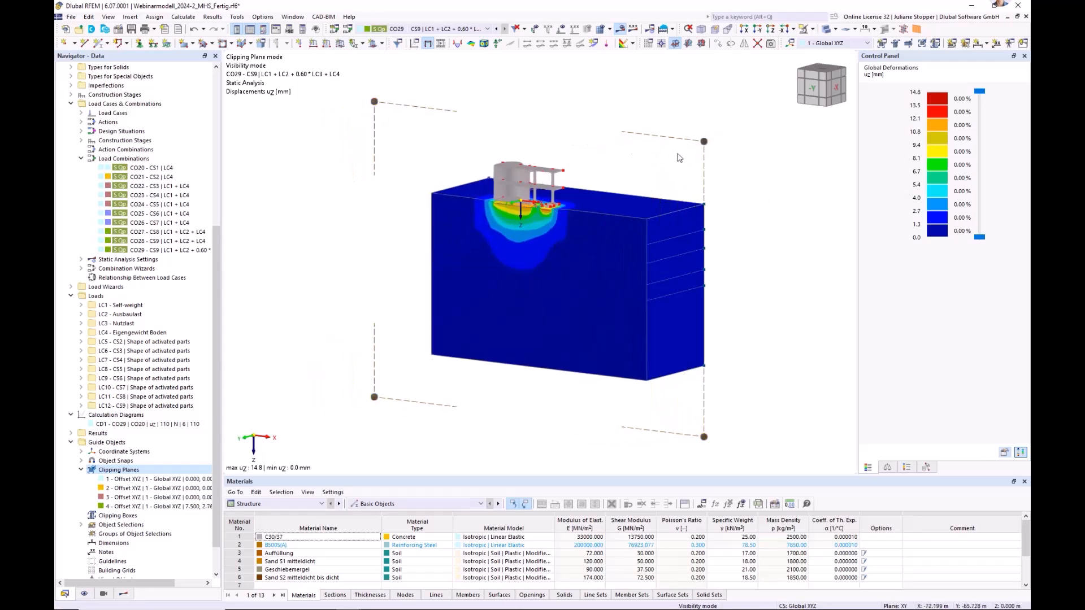
{"action": "mouse_move", "coordinate": [703, 142]}
{"action": "left_mouse_down"}
{"action": "mouse_move", "coordinate": [704, 152]}
{"action": "mouse_move", "coordinate": [702, 144]}
{"action": "left_mouse_up"}
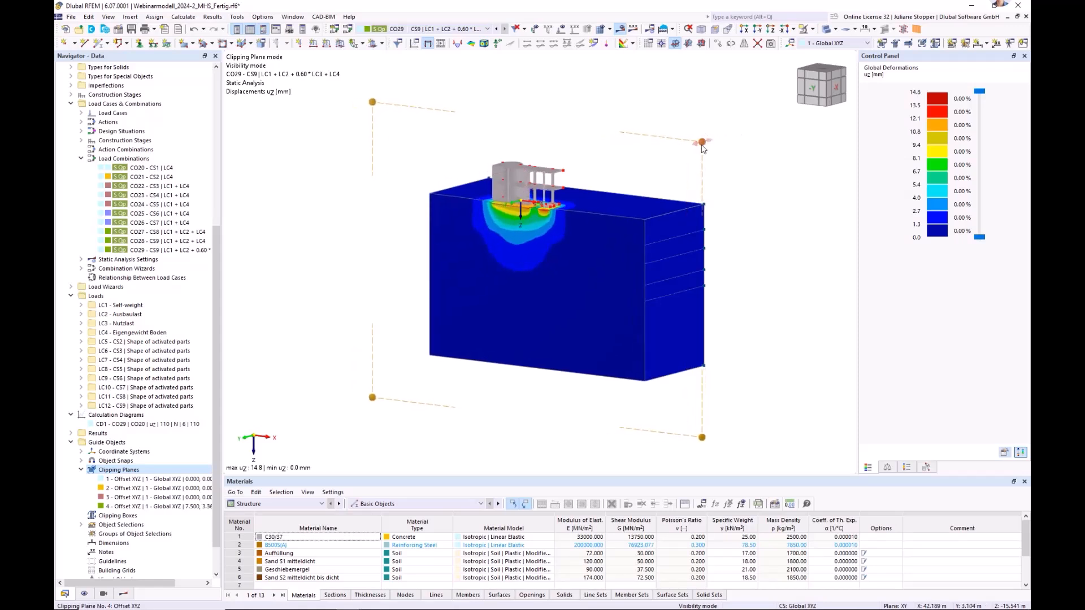
Step: Edit clipping plane 4 to run parallel to YZ and set it active
{"action": "right_click", "coordinate": [702, 143]}
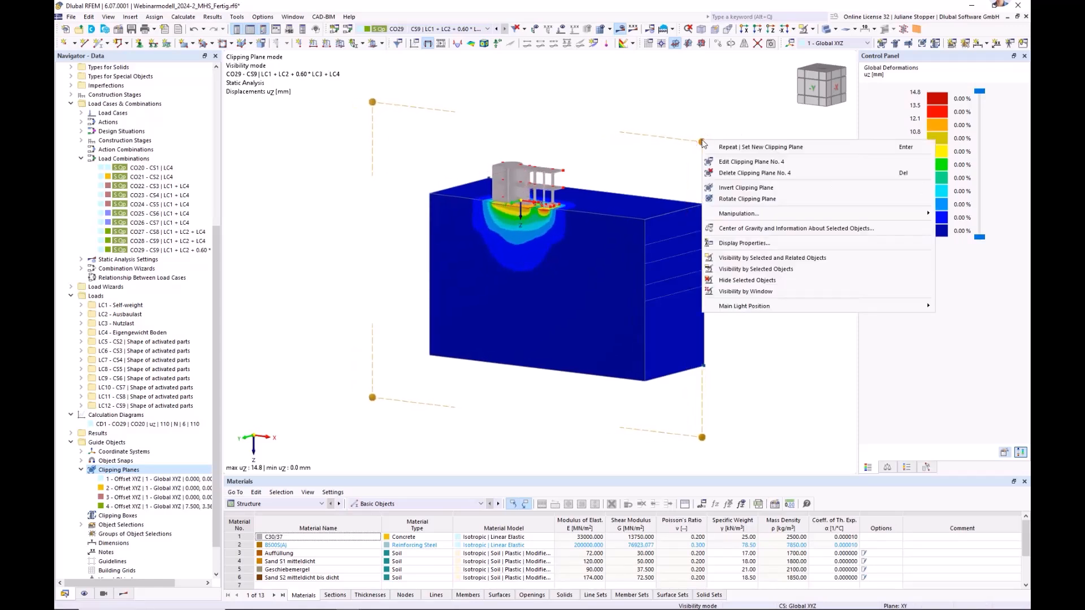
{"action": "left_click", "coordinate": [725, 164]}
{"action": "left_click", "coordinate": [378, 276]}
{"action": "left_click", "coordinate": [376, 293]}
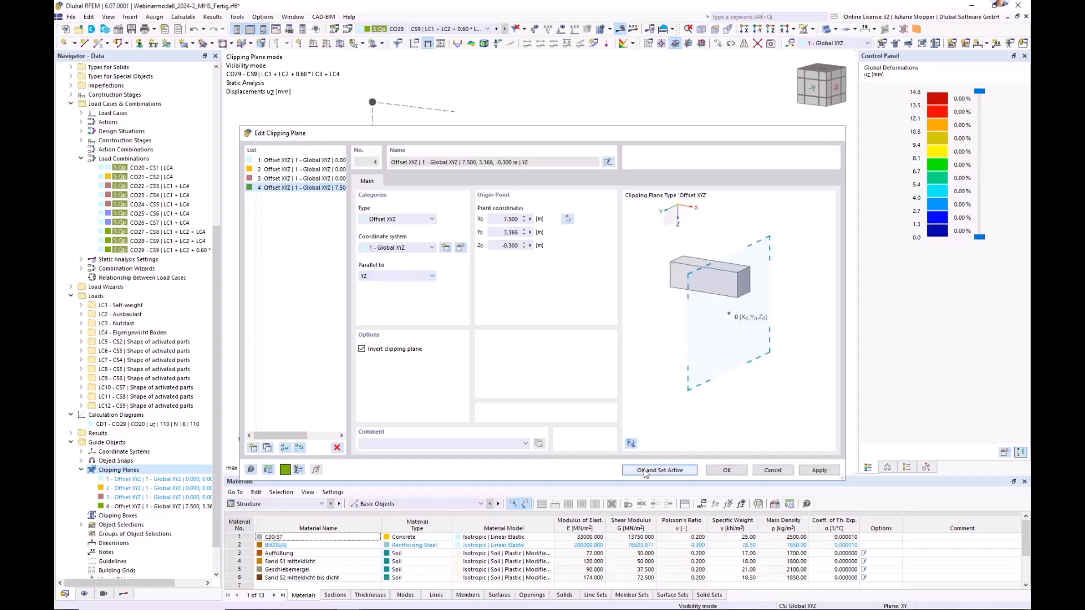
{"action": "left_click", "coordinate": [659, 470]}
Step: Move the YZ clipping plane to about X = 8.13 m, cutting through the column footings and soil massif
{"action": "left_click_drag", "start_coordinate": [642, 99], "coordinate": [619, 105]}
{"action": "scroll", "coordinate": [570, 243], "scroll_direction": "up", "scroll_amount": 3}
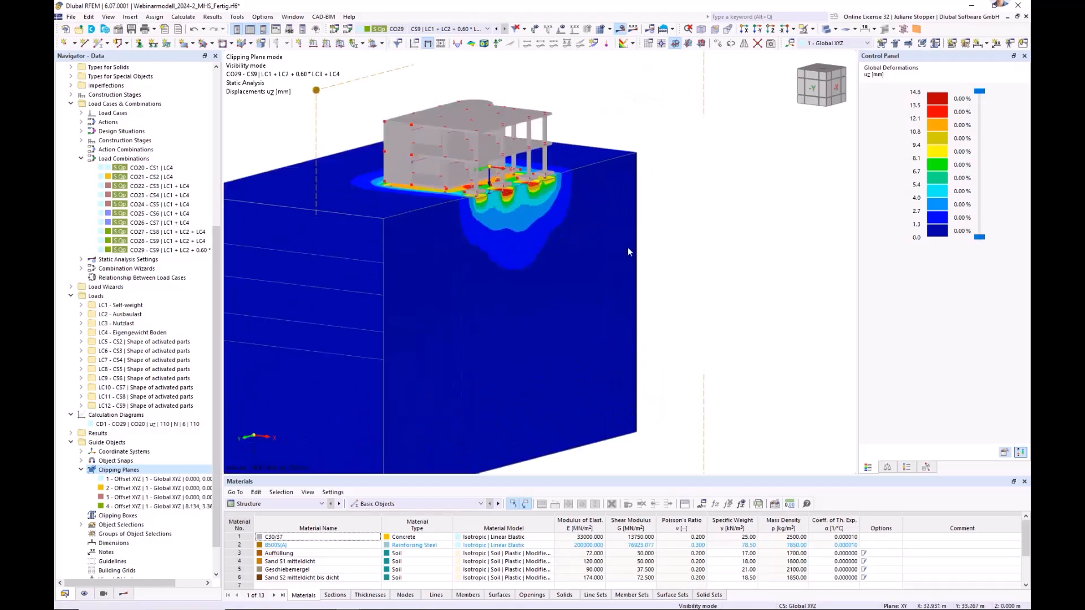
{"action": "middle_click_drag", "start_coordinate": [635, 249], "coordinate": [447, 254], "text": "ctrl"}
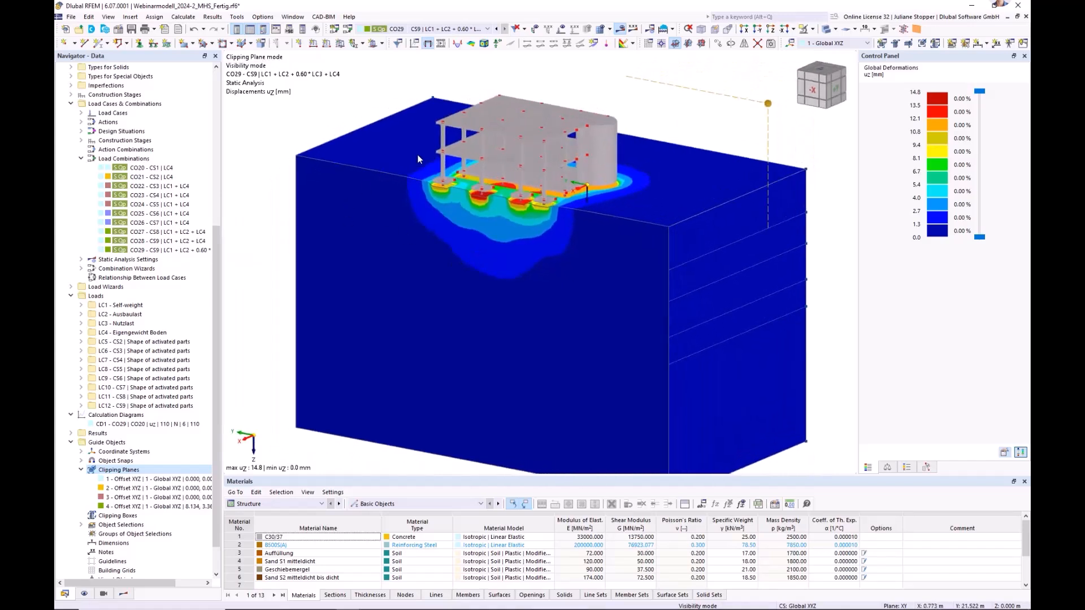
{"action": "scroll", "coordinate": [418, 156], "scroll_direction": "up", "scroll_amount": 5}
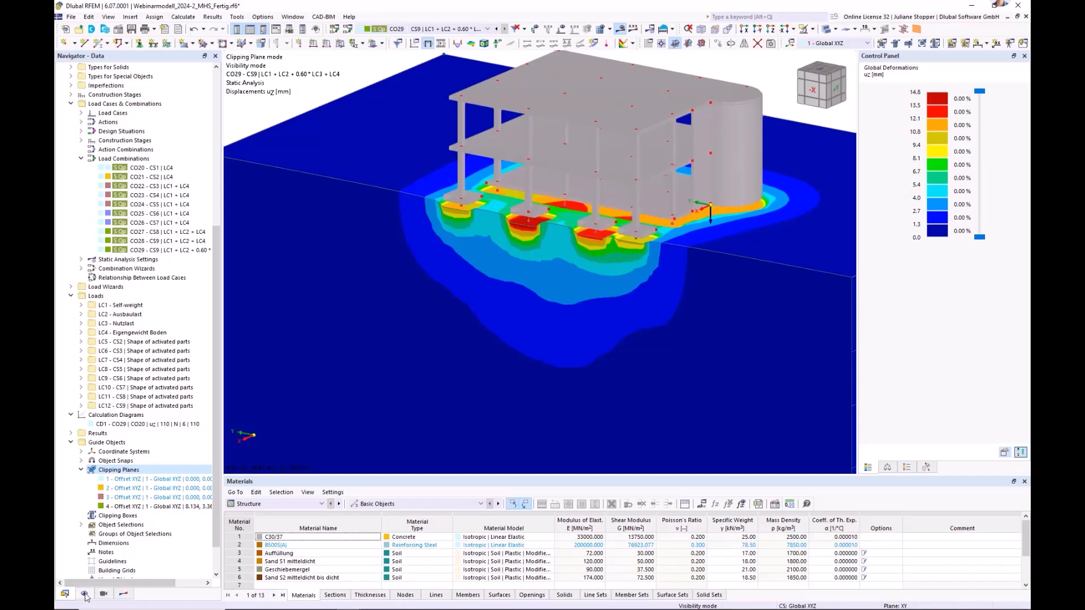
Step: Switch the model display from solid to wireframe rendering so the building's surfaces no longer cover the results
{"action": "left_click", "coordinate": [124, 595]}
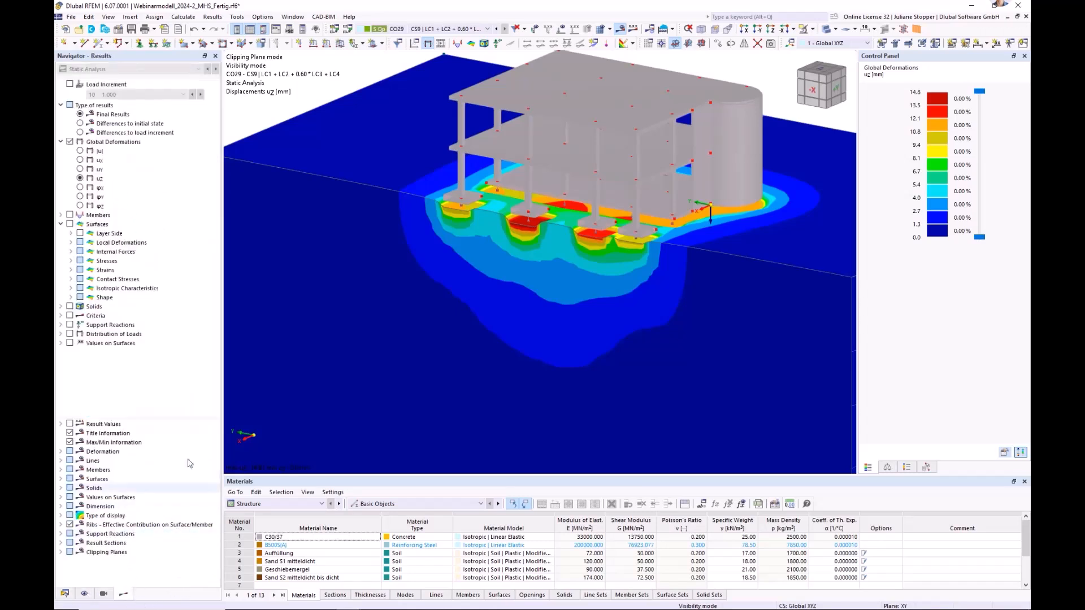
{"action": "scroll", "coordinate": [534, 290], "scroll_direction": "down", "scroll_amount": 2}
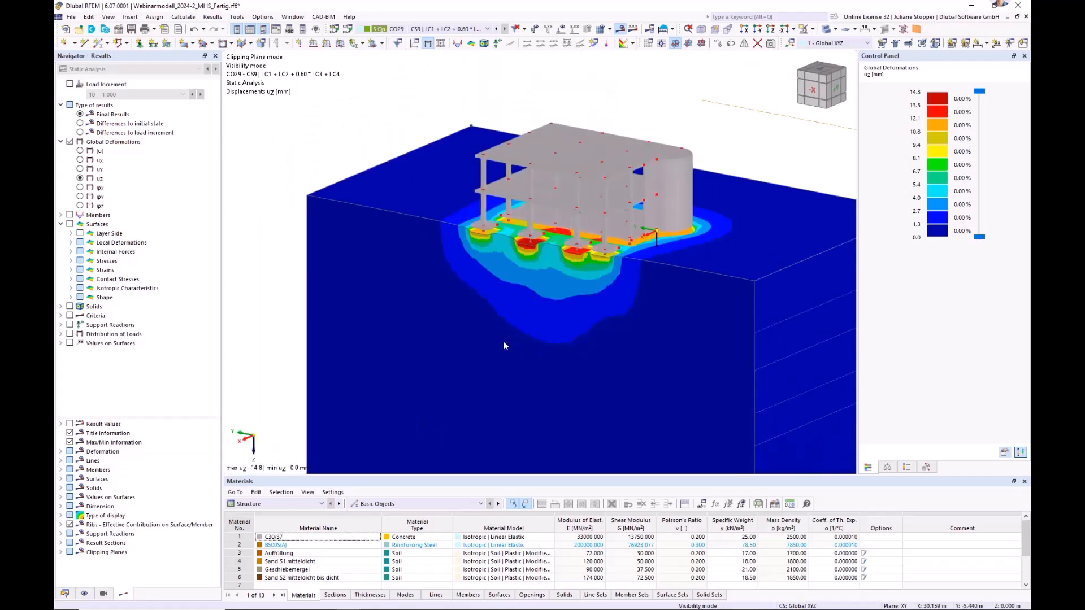
{"action": "scroll", "coordinate": [506, 334], "scroll_direction": "down", "scroll_amount": 1}
{"action": "middle_click_drag", "start_coordinate": [507, 334], "coordinate": [565, 358]}
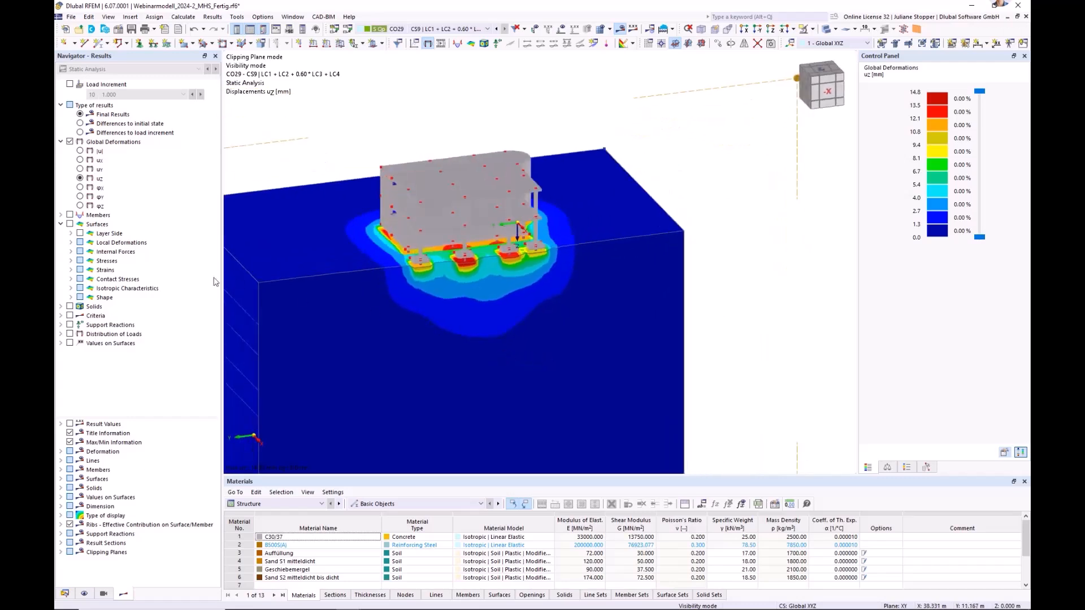
{"action": "left_click", "coordinate": [835, 31]}
{"action": "left_click", "coordinate": [850, 42]}
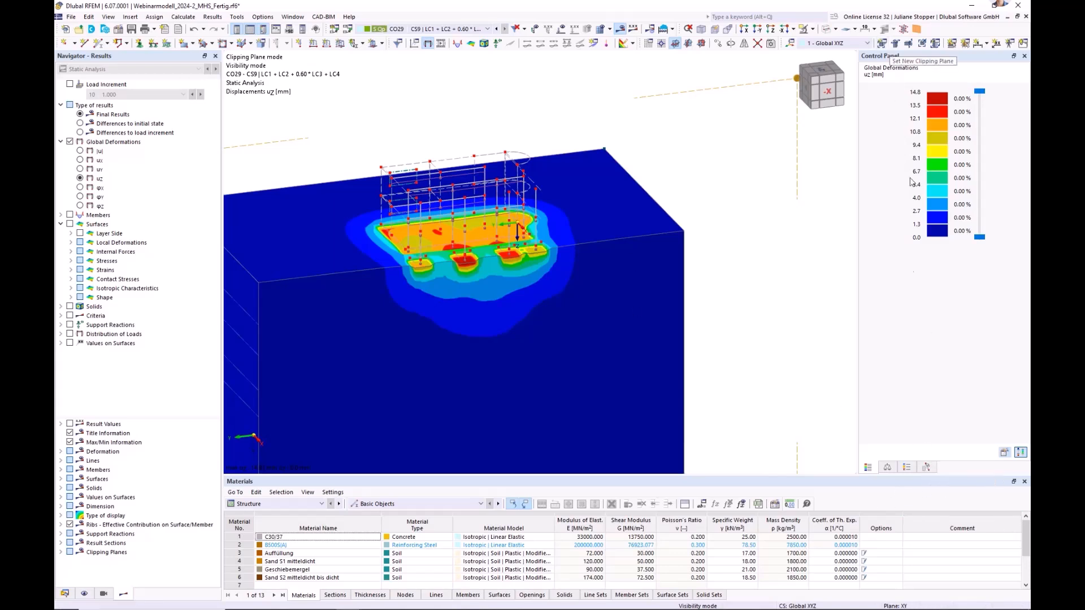
Step: Display the deformation results on all surfaces
{"action": "left_click", "coordinate": [907, 467]}
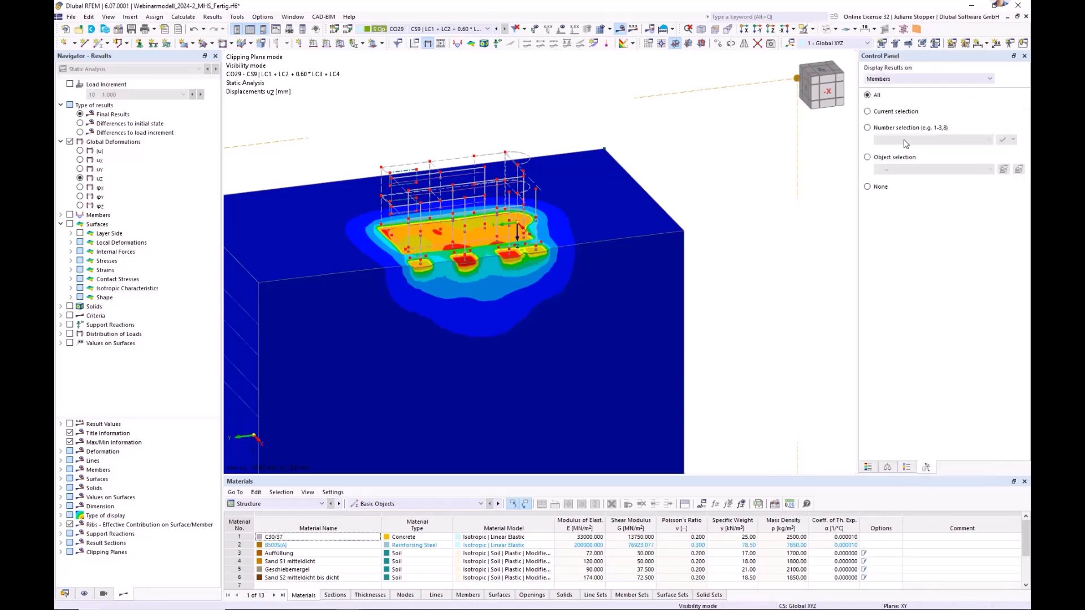
{"action": "left_click", "coordinate": [899, 83]}
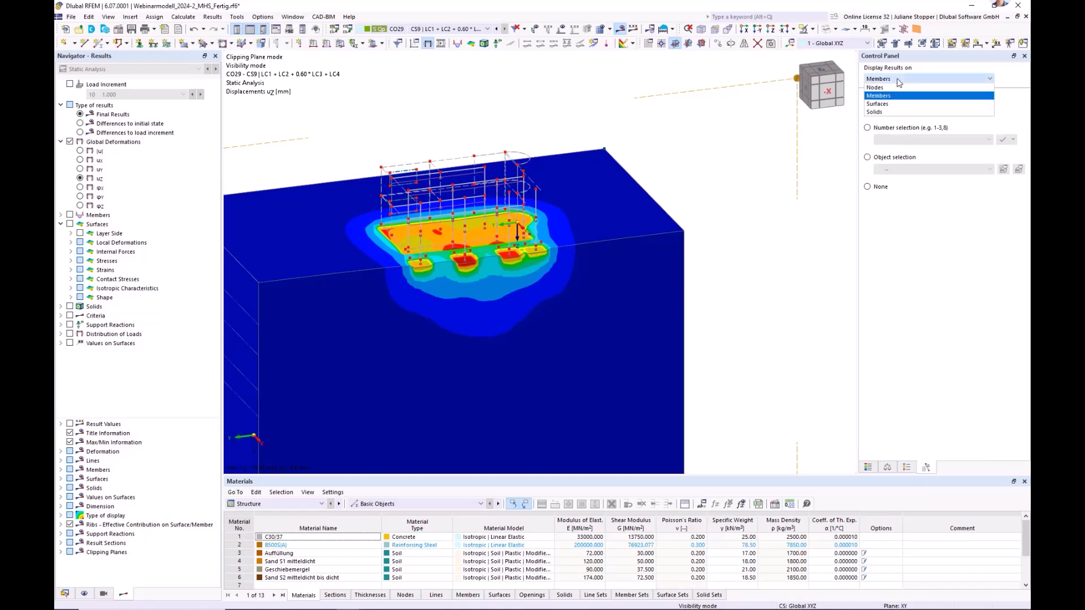
{"action": "left_click", "coordinate": [878, 104]}
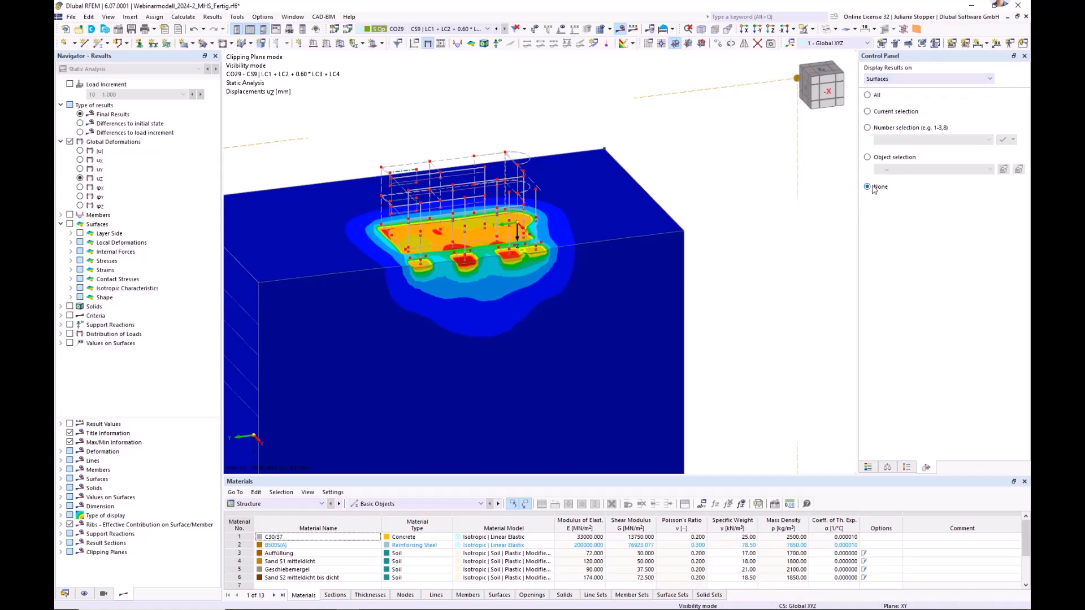
{"action": "left_click", "coordinate": [868, 96]}
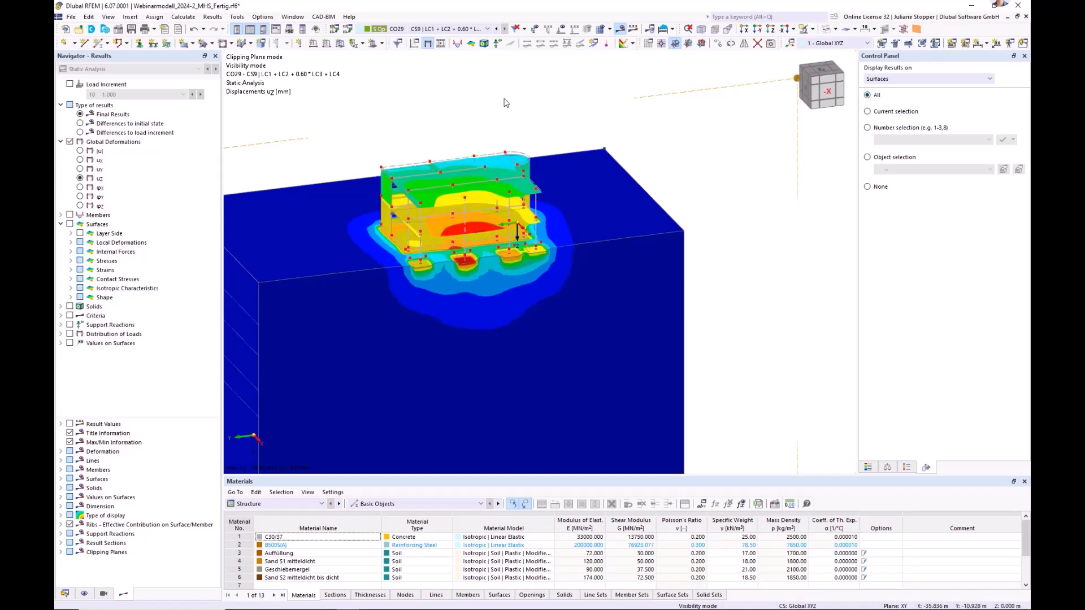
Step: Hide the model's nodes and return to the data tree
{"action": "left_click", "coordinate": [84, 593]}
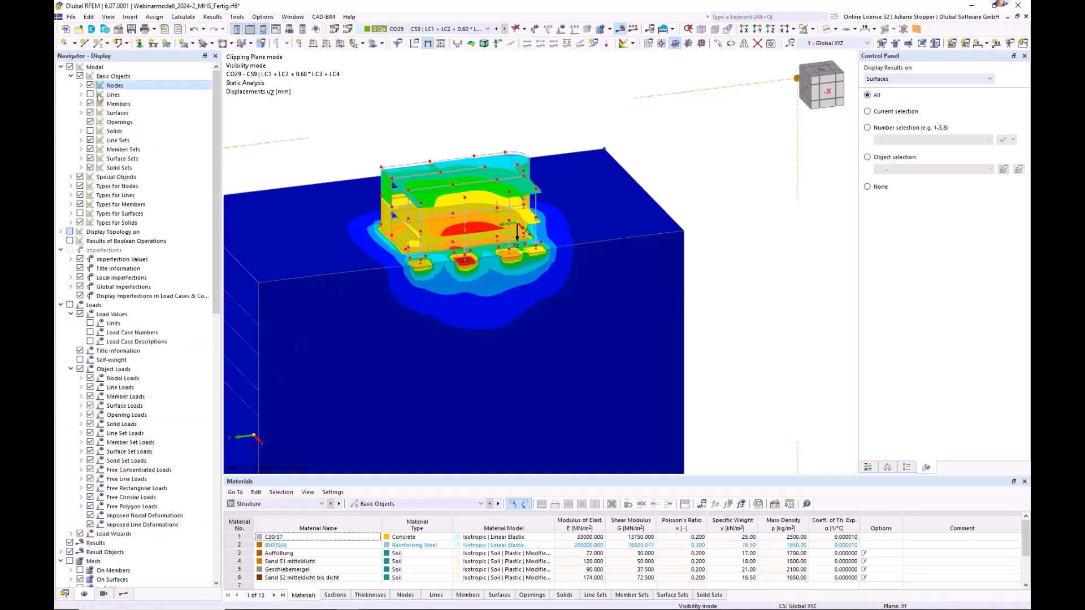
{"action": "left_click", "coordinate": [90, 85]}
{"action": "left_click", "coordinate": [64, 594]}
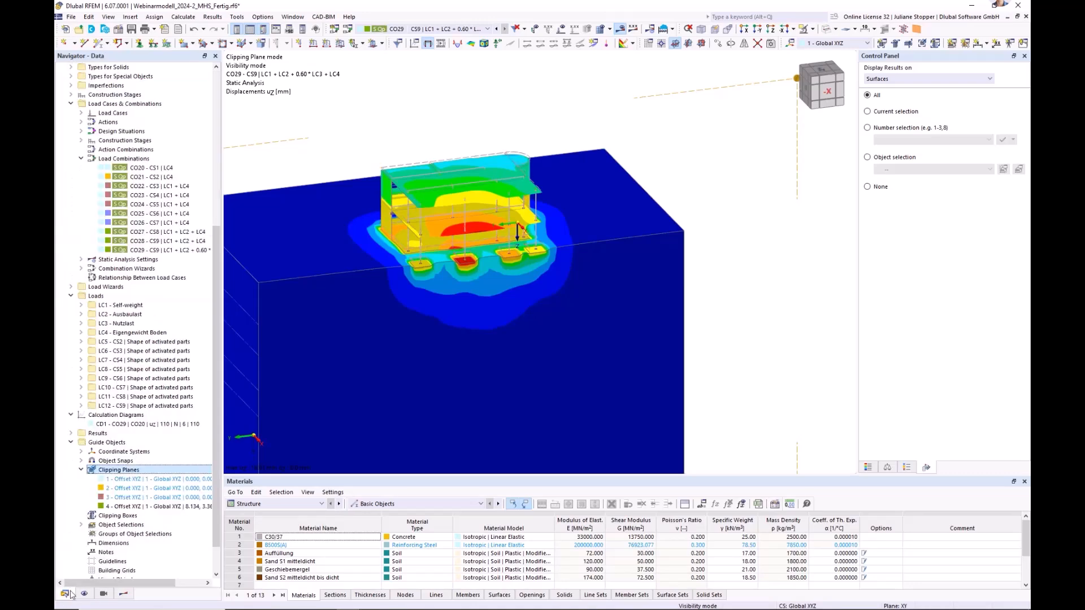
Step: Limit the surface results to the object selection OS3 - Gründungselemente
{"action": "middle_click_drag", "start_coordinate": [421, 358], "coordinate": [464, 353], "text": "ctrl"}
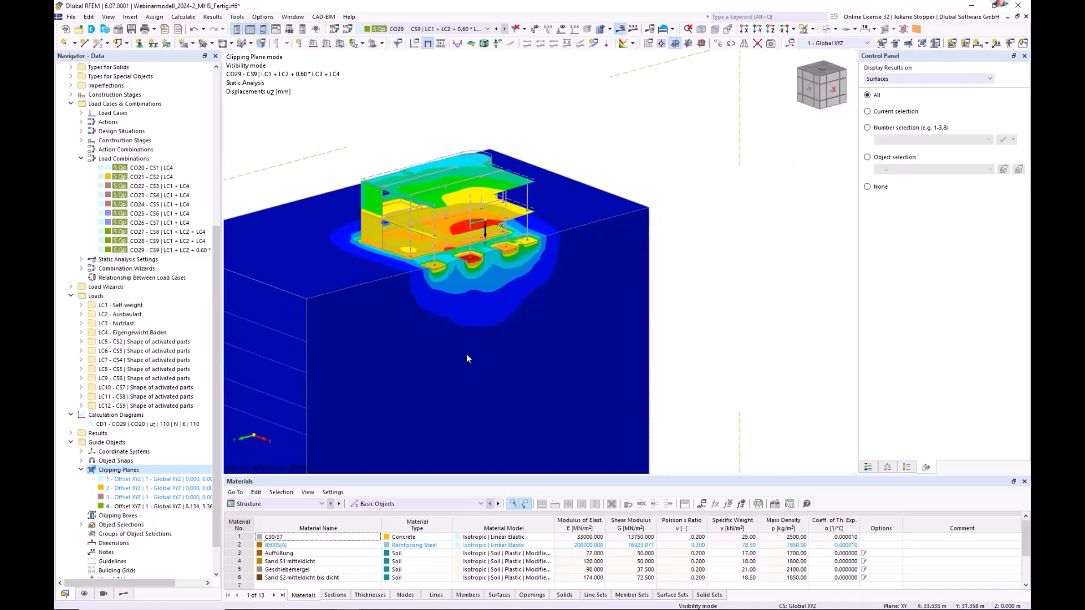
{"action": "middle_click_drag", "start_coordinate": [518, 299], "coordinate": [533, 300]}
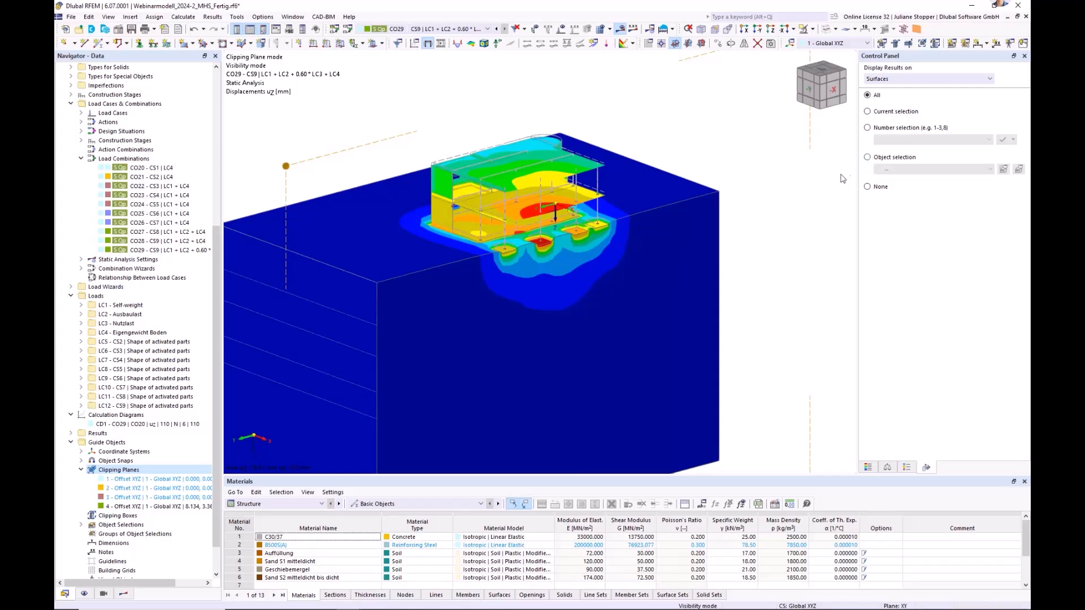
{"action": "left_click", "coordinate": [867, 157]}
{"action": "left_click", "coordinate": [931, 172]}
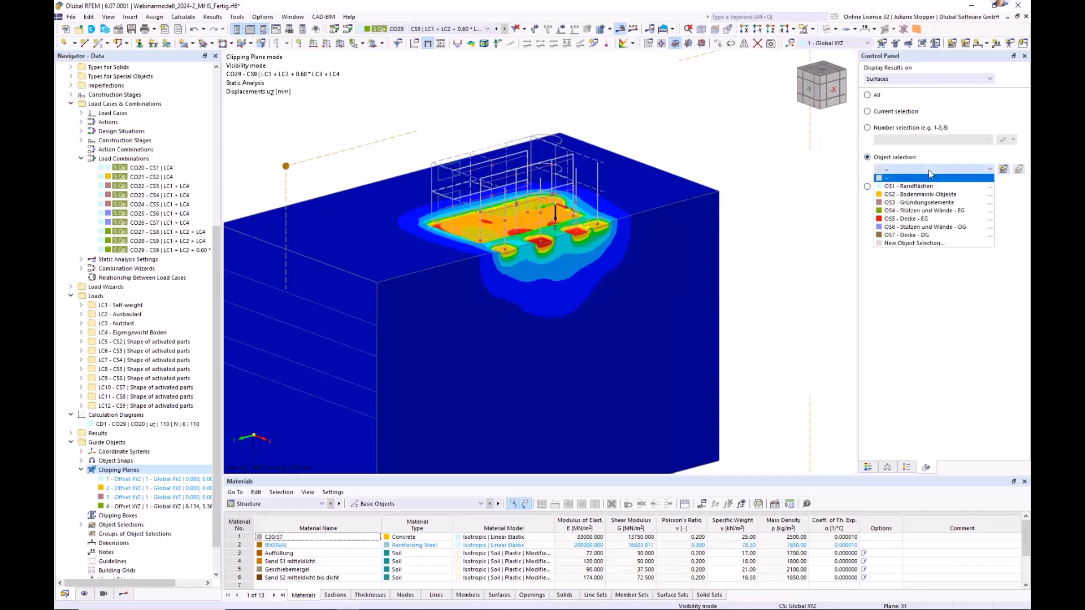
{"action": "left_click", "coordinate": [915, 205]}
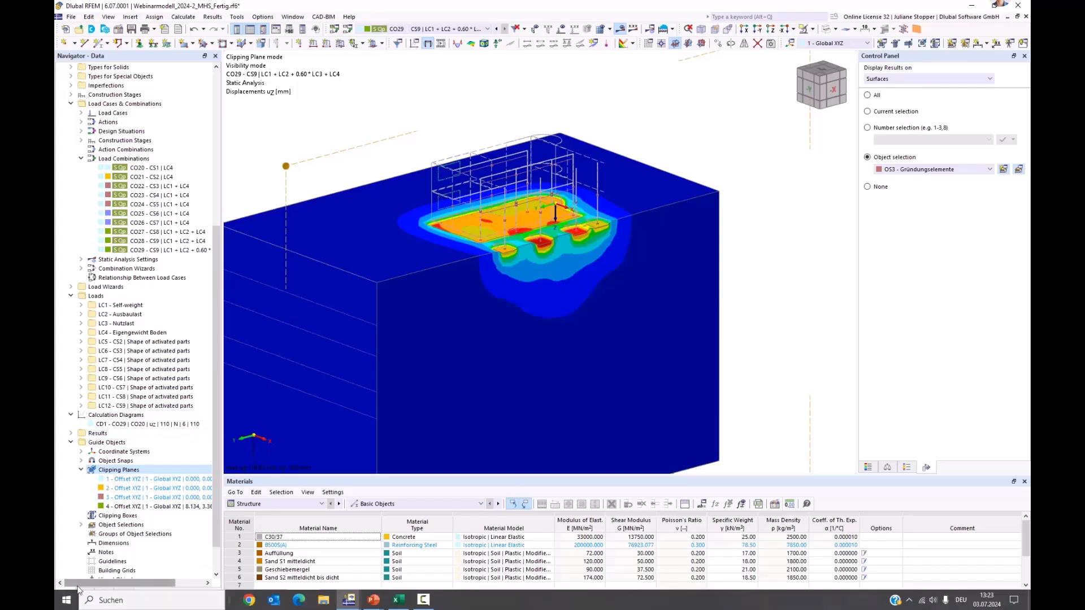
Step: Set the results display on solids to None and bring back the color scale
{"action": "left_click", "coordinate": [948, 80]}
{"action": "left_click", "coordinate": [891, 104]}
{"action": "left_click", "coordinate": [867, 187]}
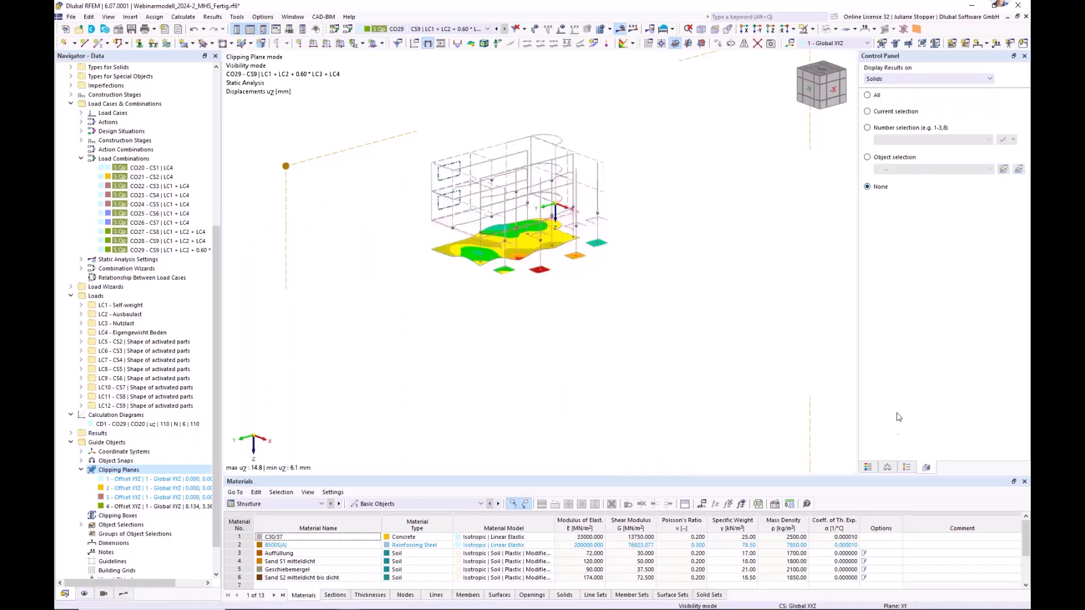
{"action": "left_click", "coordinate": [868, 467]}
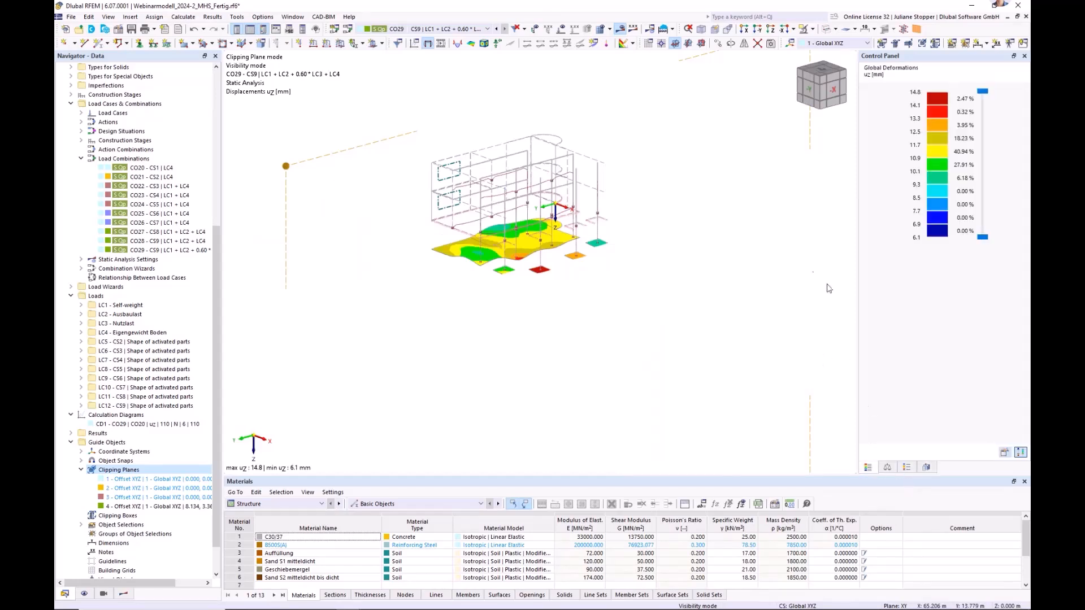
{"action": "scroll", "coordinate": [481, 262], "scroll_direction": "down", "scroll_amount": 1}
{"action": "middle_click_drag", "start_coordinate": [481, 262], "coordinate": [558, 266], "text": "ctrl"}
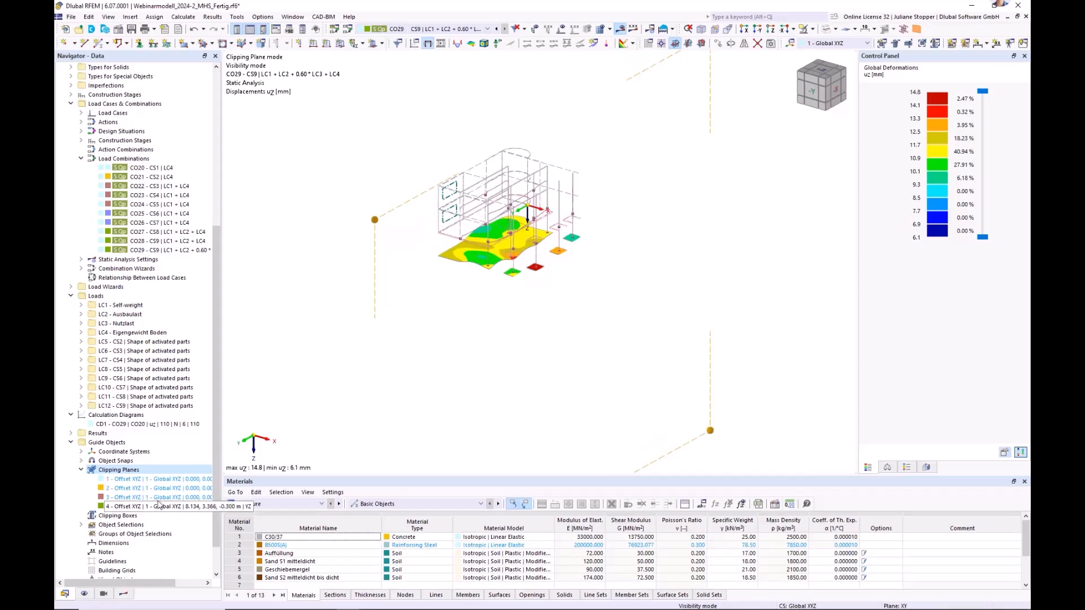
Step: Switch off clipping plane 4 and collapse the guide objects in the data tree
{"action": "right_click", "coordinate": [120, 507]}
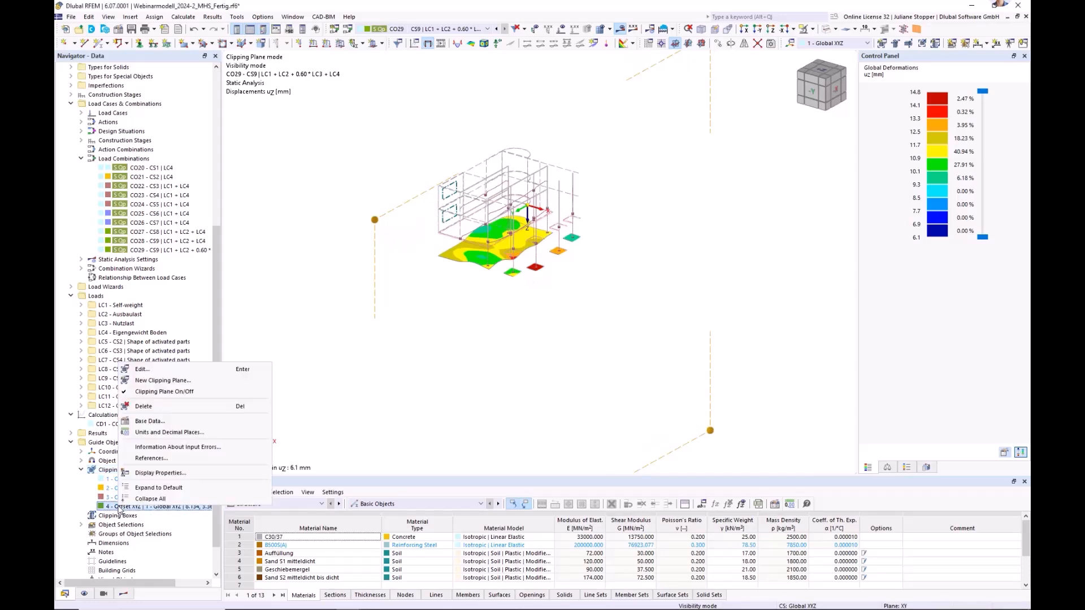
{"action": "left_click", "coordinate": [124, 392]}
{"action": "left_click", "coordinate": [71, 442]}
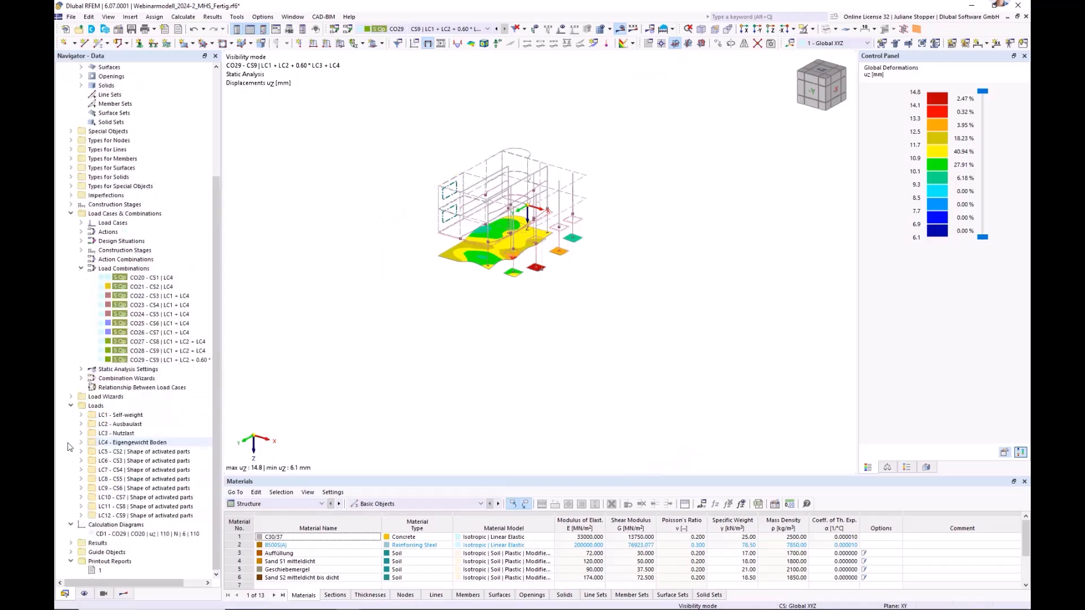
{"action": "middle_click_drag", "start_coordinate": [565, 373], "coordinate": [533, 318], "text": "ctrl"}
{"action": "scroll", "coordinate": [474, 242], "scroll_direction": "up", "scroll_amount": 2}
{"action": "scroll", "coordinate": [473, 242], "scroll_direction": "up", "scroll_amount": 1}
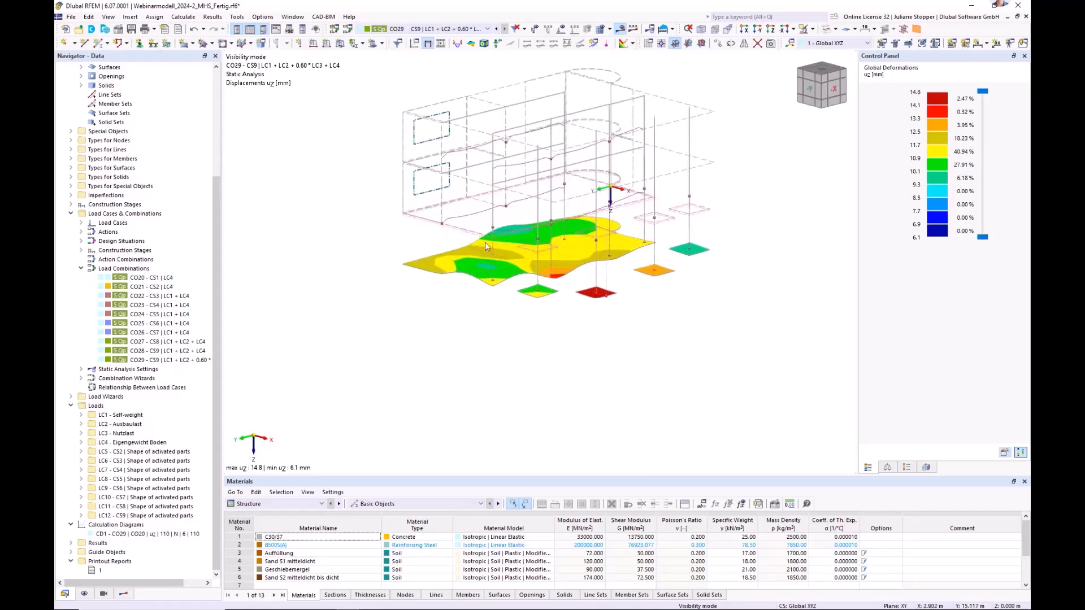
Step: Examine the foundation elements' displacements in plan view along Z and collapse the load cases and combinations in the data tree
{"action": "left_click", "coordinate": [771, 30]}
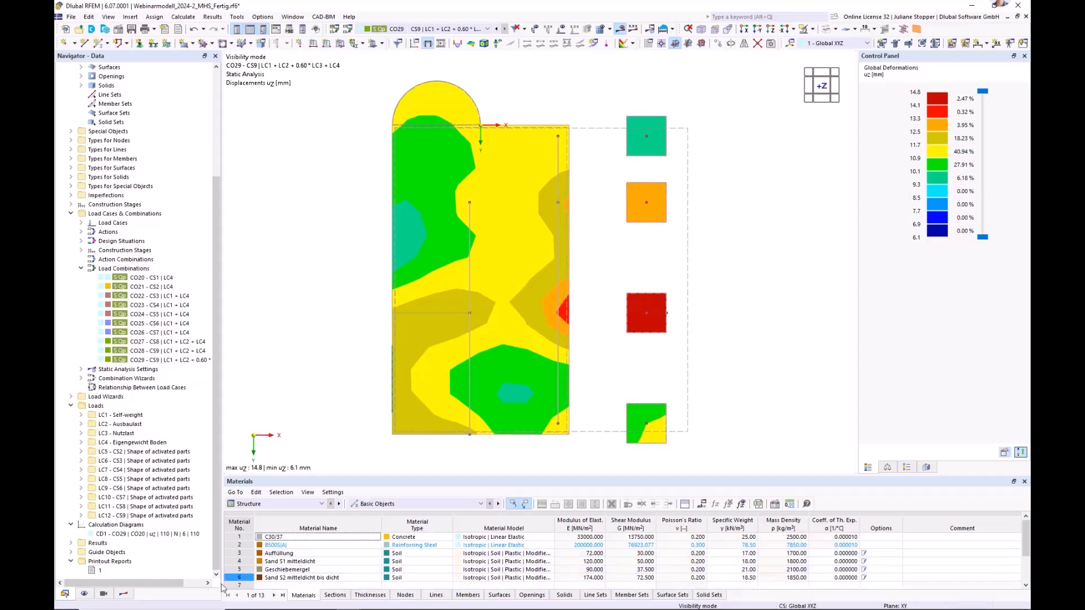
{"action": "left_click", "coordinate": [124, 594]}
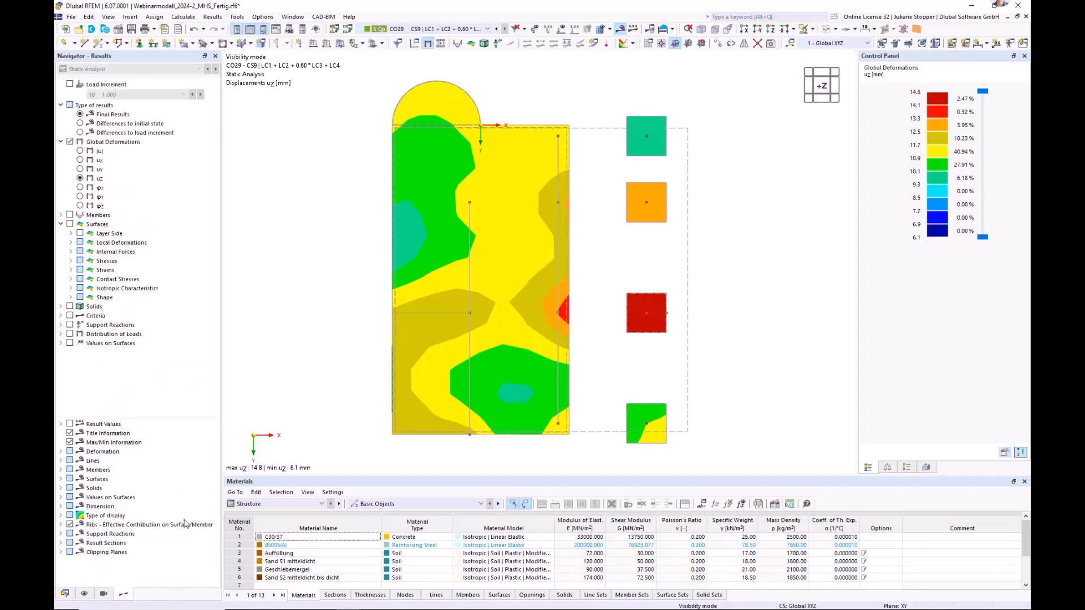
{"action": "left_click", "coordinate": [66, 594]}
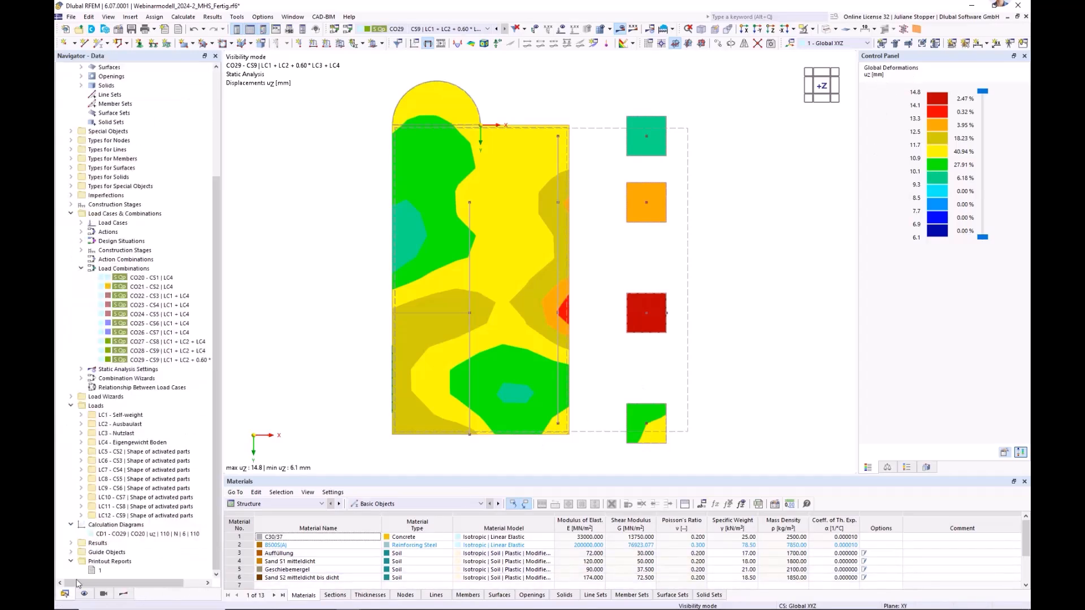
{"action": "left_click", "coordinate": [70, 213]}
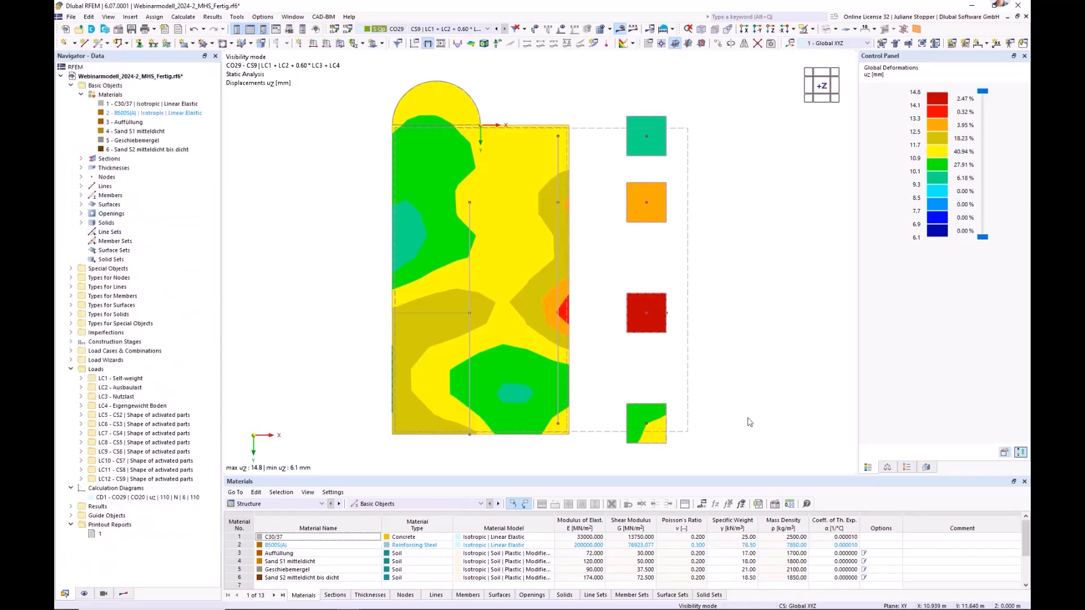
{"action": "middle_click_drag", "start_coordinate": [750, 426], "coordinate": [599, 398], "text": "ctrl"}
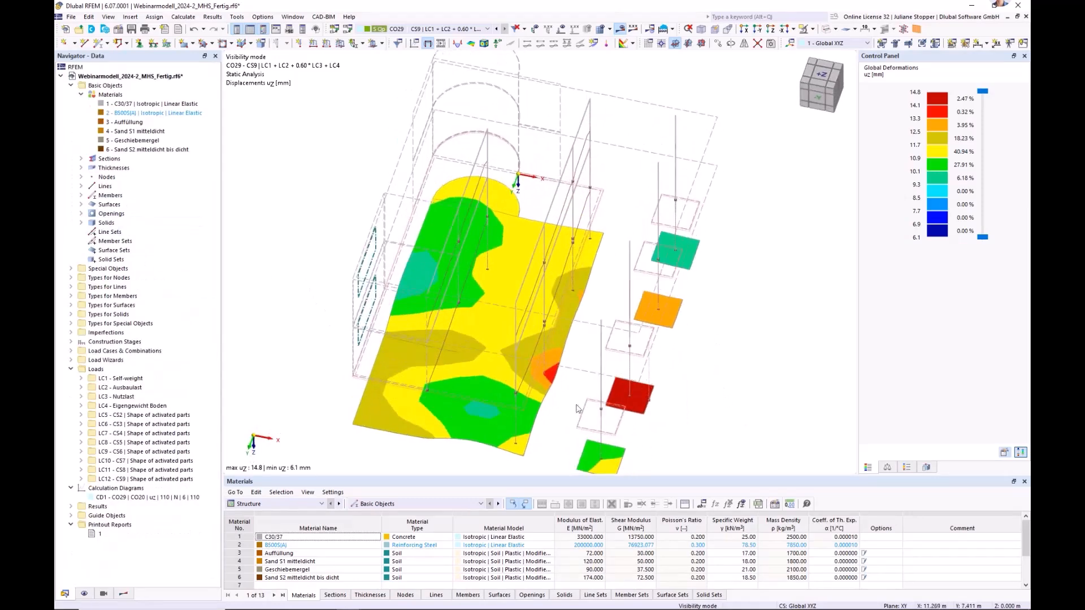
Step: Create a new printout report and deselect all of its report items
{"action": "right_click", "coordinate": [94, 526]}
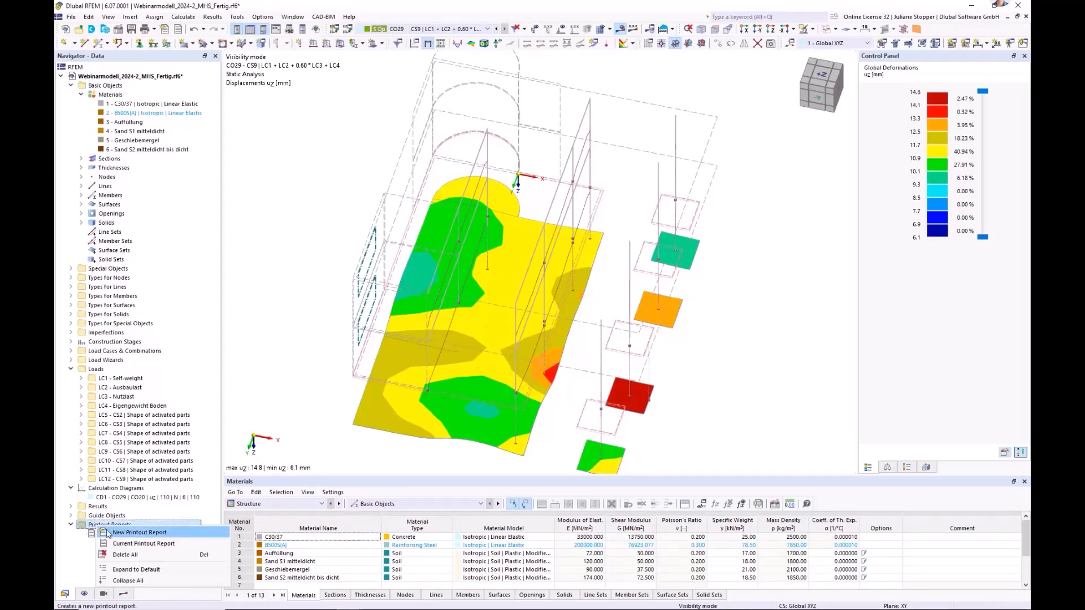
{"action": "left_click", "coordinate": [81, 549]}
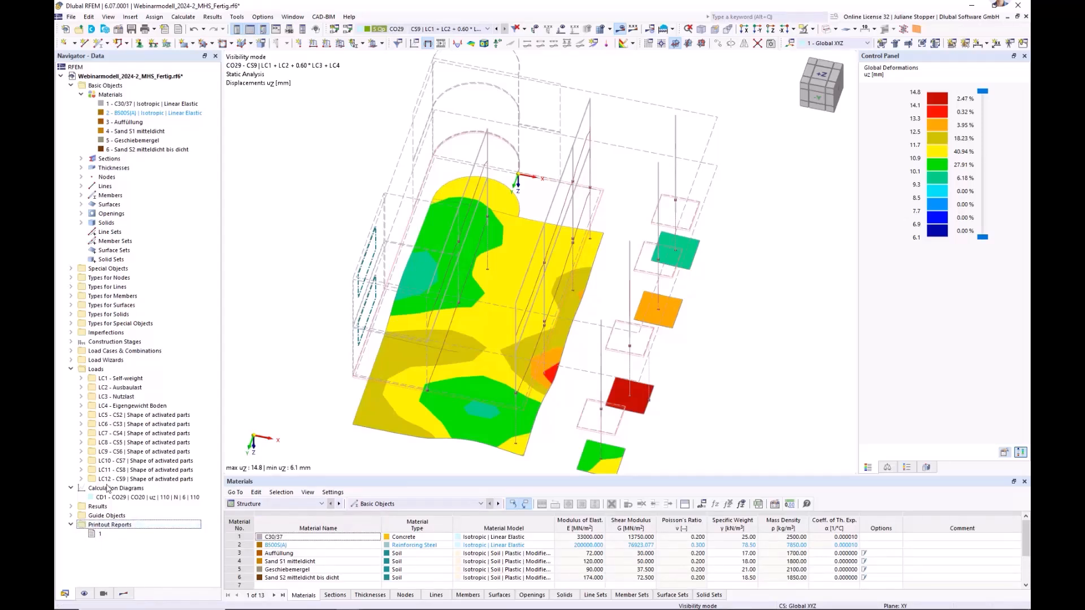
{"action": "right_click", "coordinate": [102, 529]}
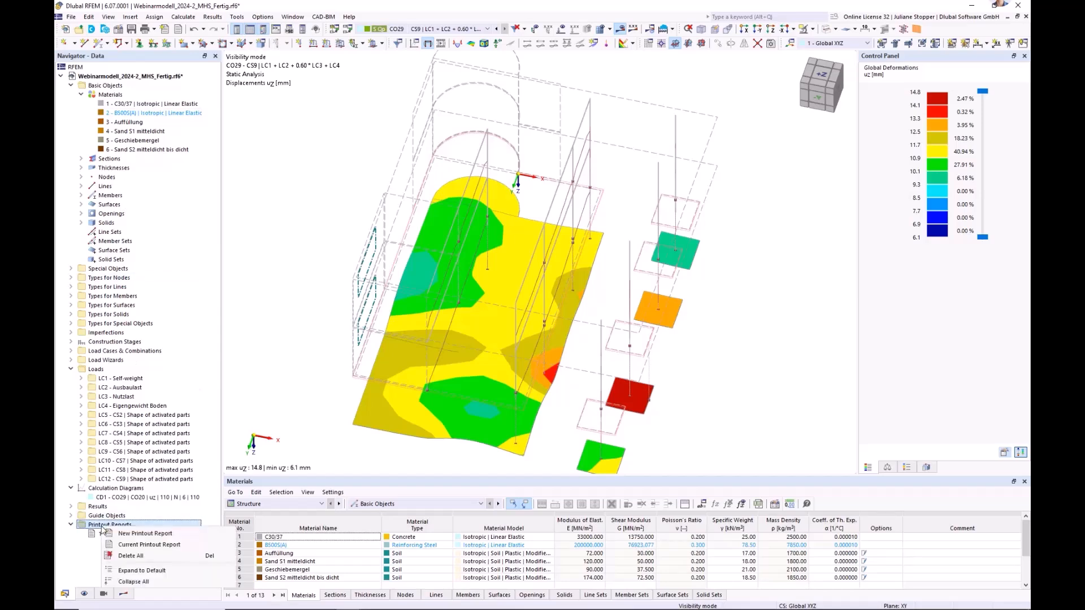
{"action": "left_click", "coordinate": [136, 535]}
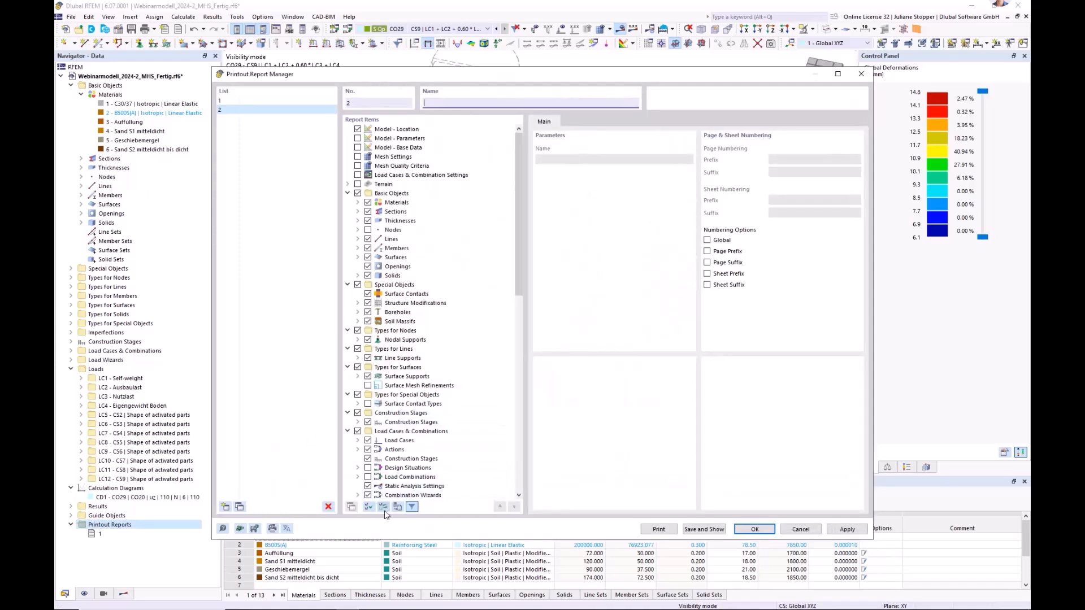
{"action": "left_click", "coordinate": [383, 507]}
{"action": "left_click", "coordinate": [384, 507]}
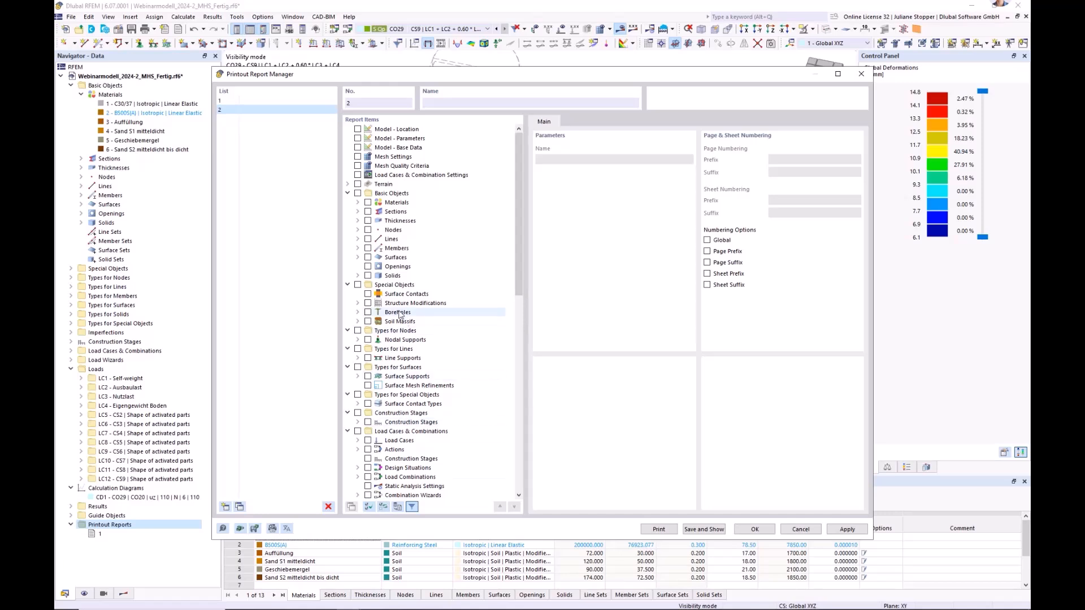
Step: Include the Isotropic Soil Modified Hardening Soil material table among the Basic Objects items of the new printout report
{"action": "left_click", "coordinate": [348, 194]}
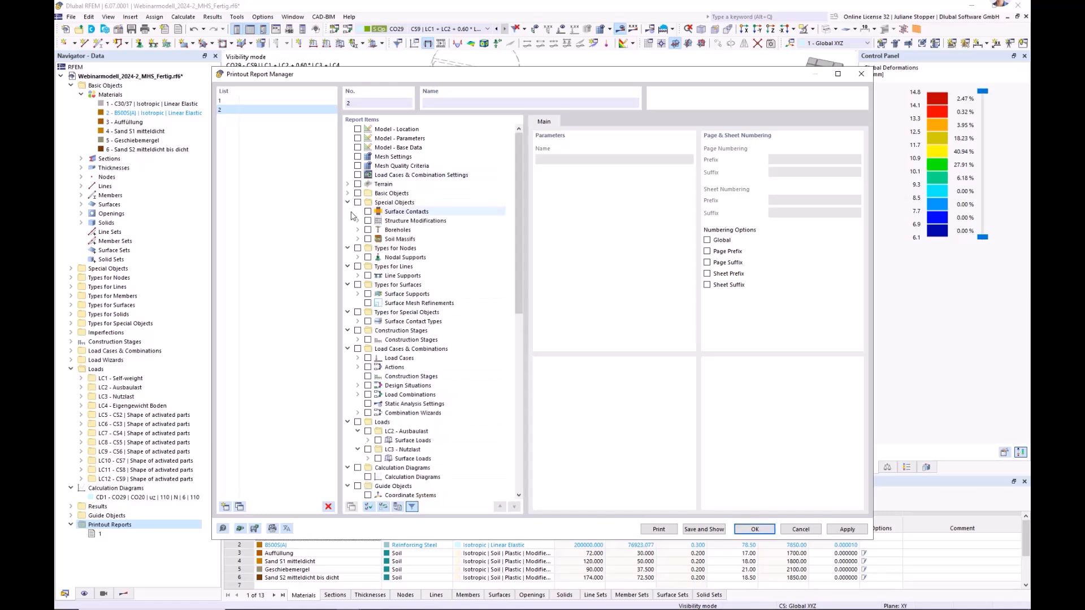
{"action": "left_click", "coordinate": [348, 194]}
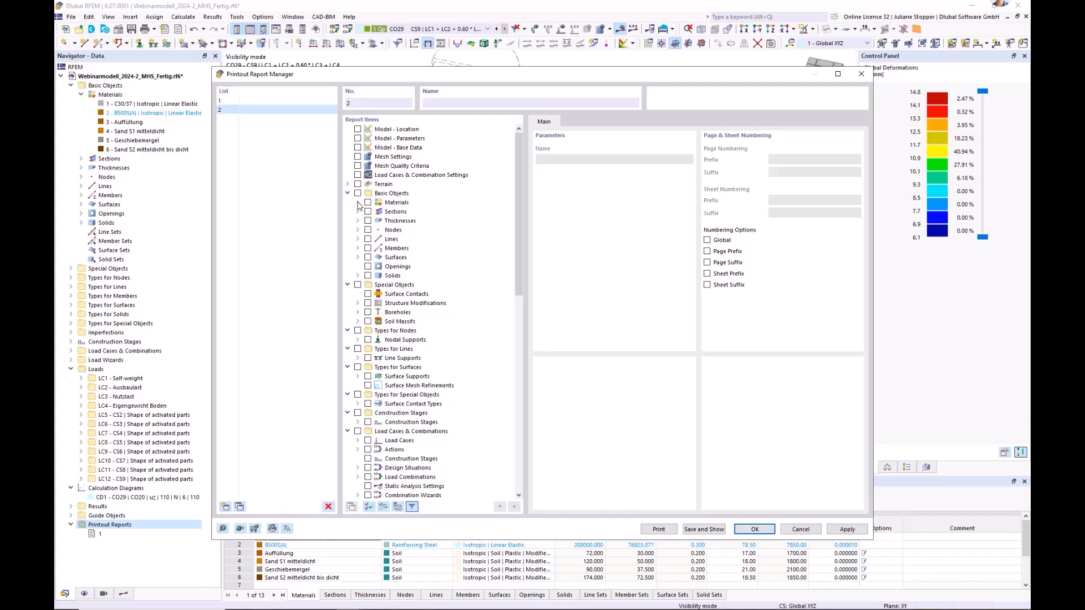
{"action": "left_click", "coordinate": [358, 203]}
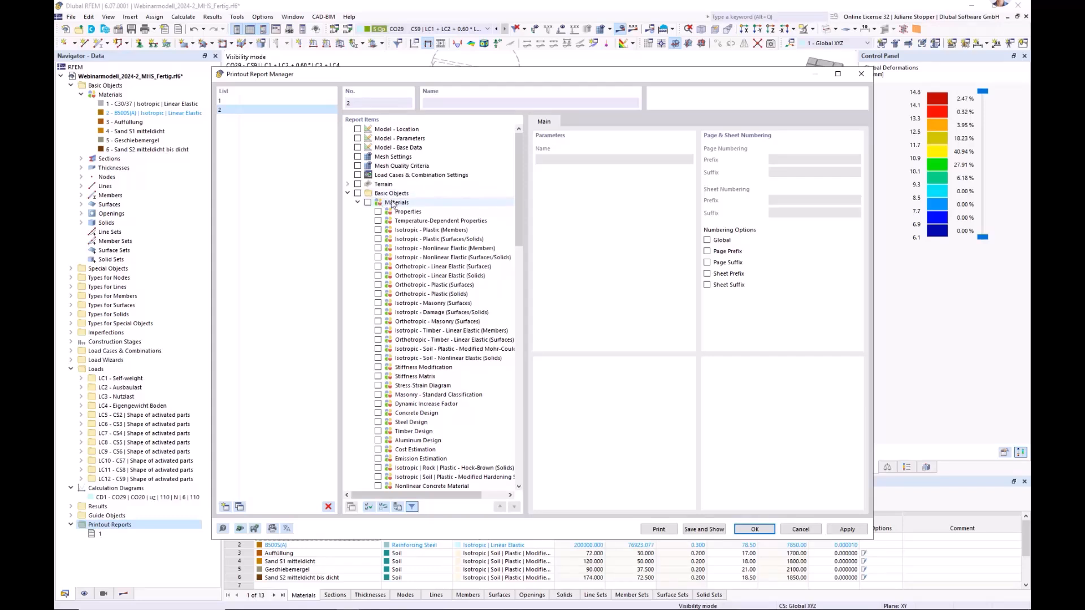
{"action": "left_click_drag", "start_coordinate": [517, 221], "coordinate": [520, 252]}
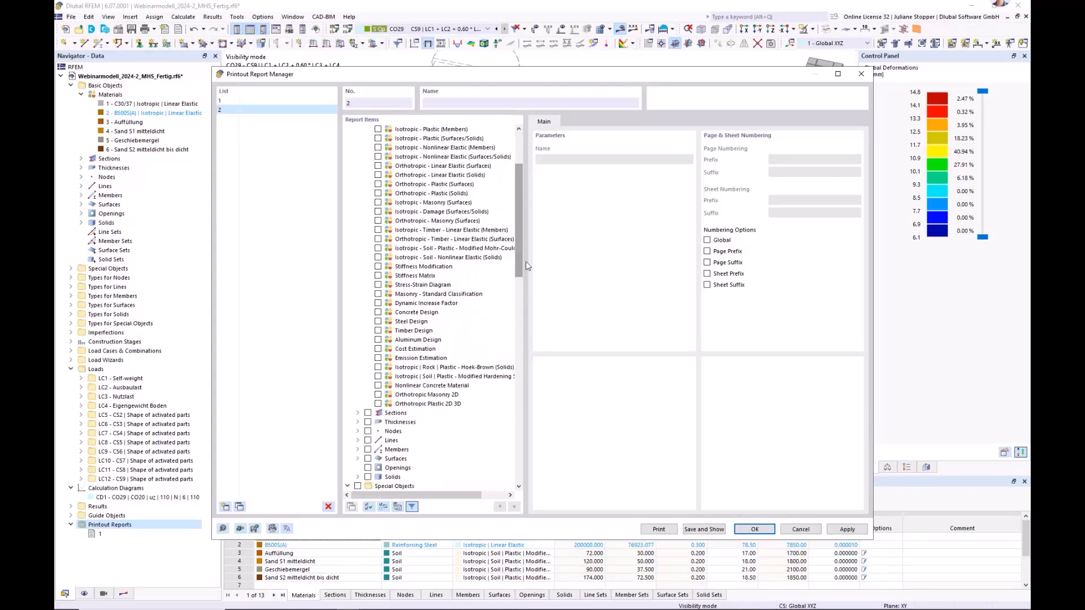
{"action": "left_click", "coordinate": [378, 376]}
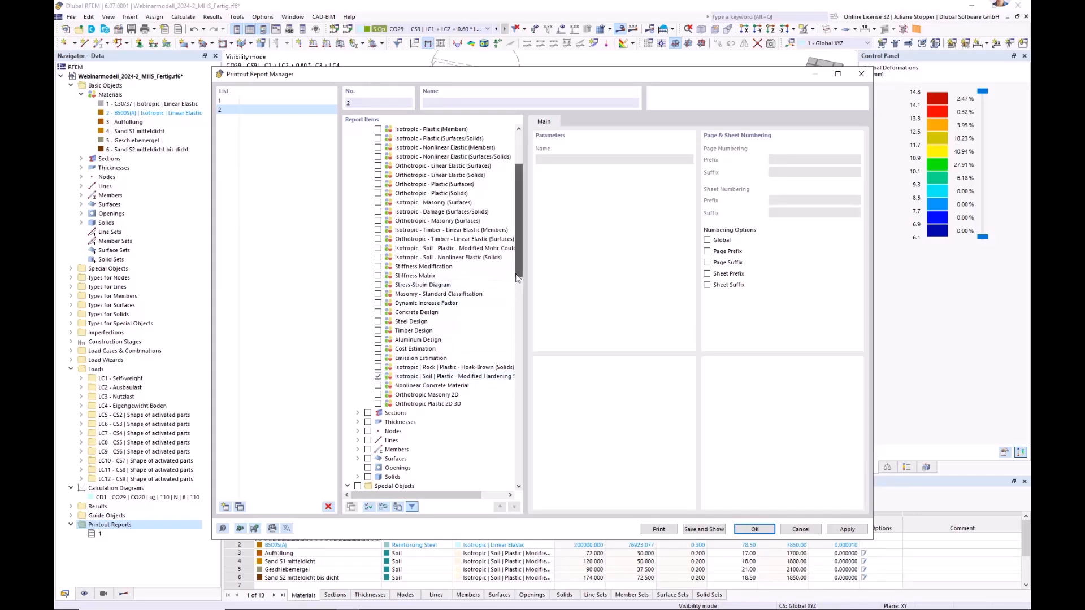
{"action": "left_click_drag", "start_coordinate": [518, 278], "coordinate": [521, 236]}
{"action": "left_click", "coordinate": [359, 203]}
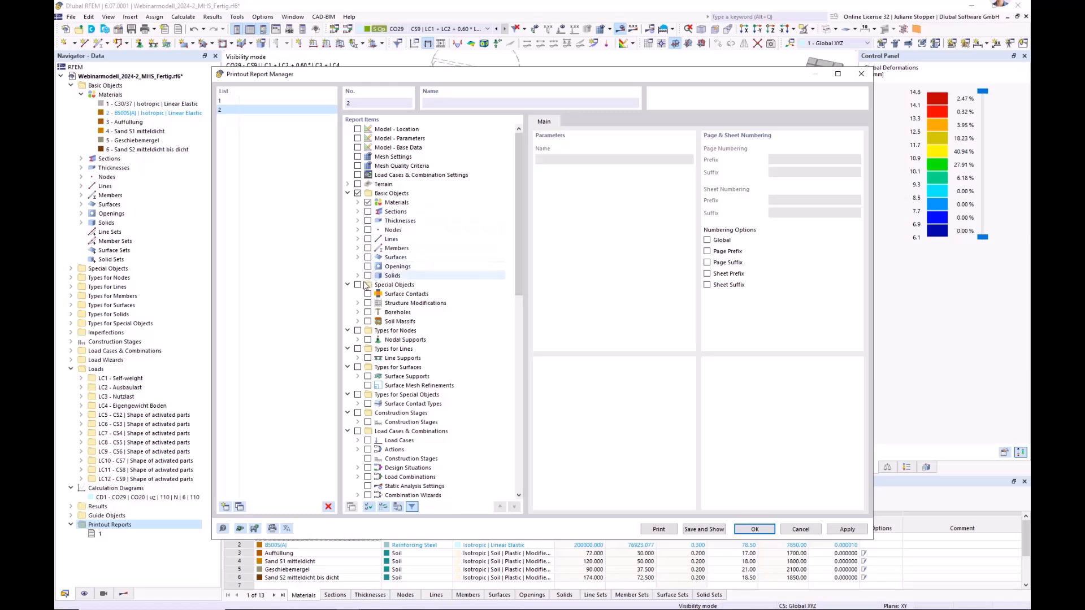
Step: Include the boreholes with their layers, the soil massifs and the surface contacts in the report
{"action": "left_click", "coordinate": [368, 312]}
{"action": "left_click", "coordinate": [367, 322]}
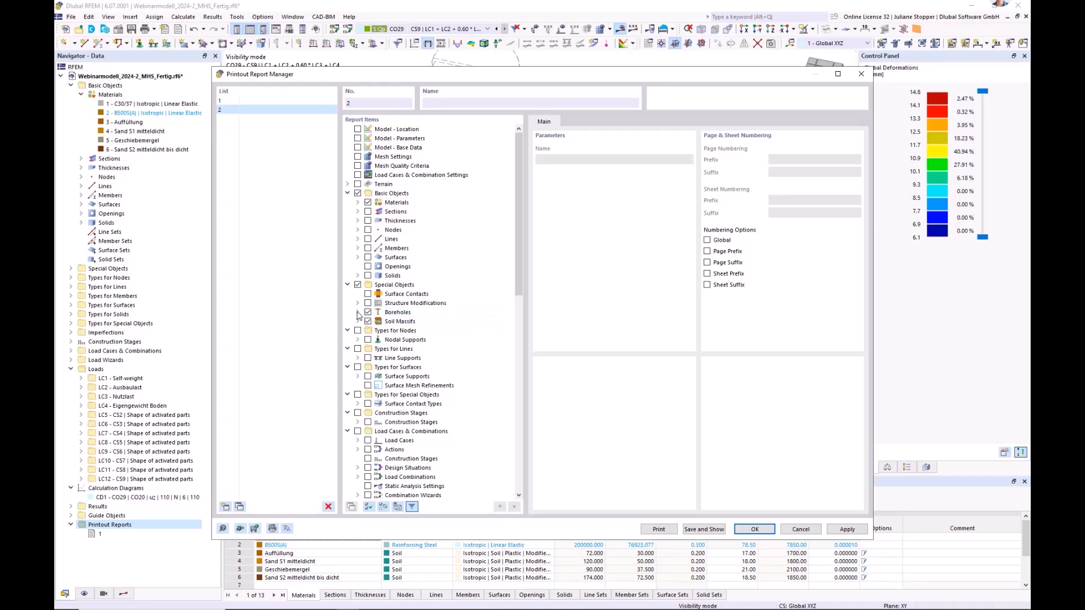
{"action": "left_click", "coordinate": [358, 312]}
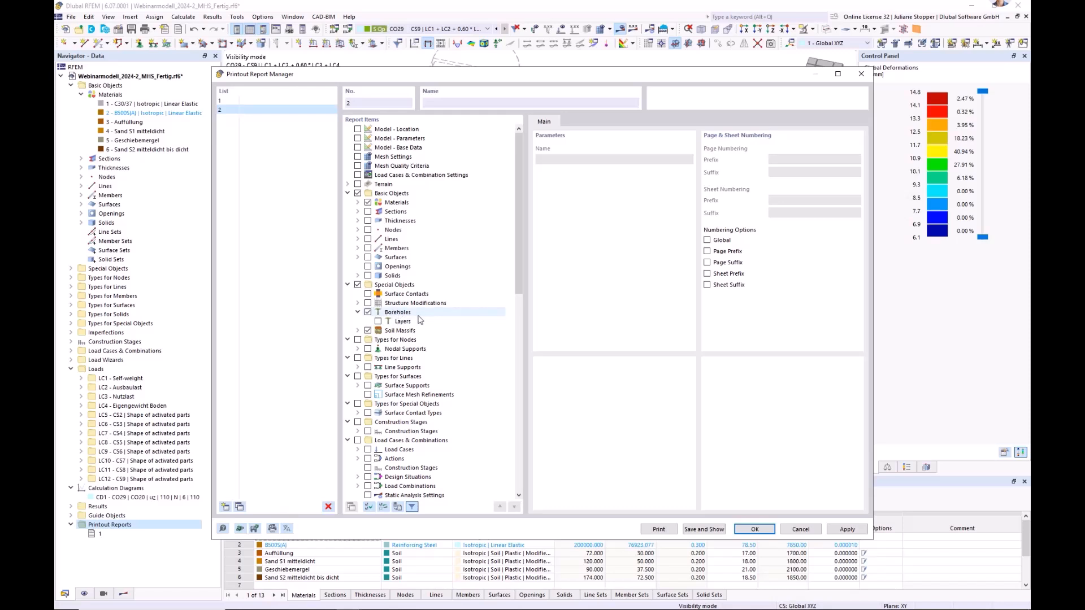
{"action": "left_click", "coordinate": [378, 322]}
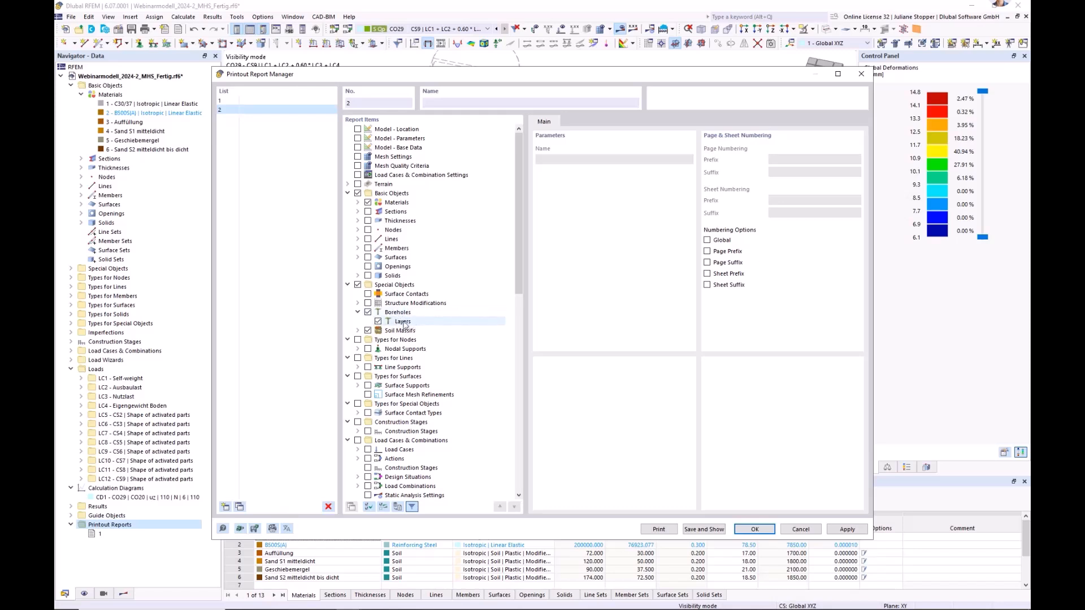
{"action": "left_click", "coordinate": [368, 294]}
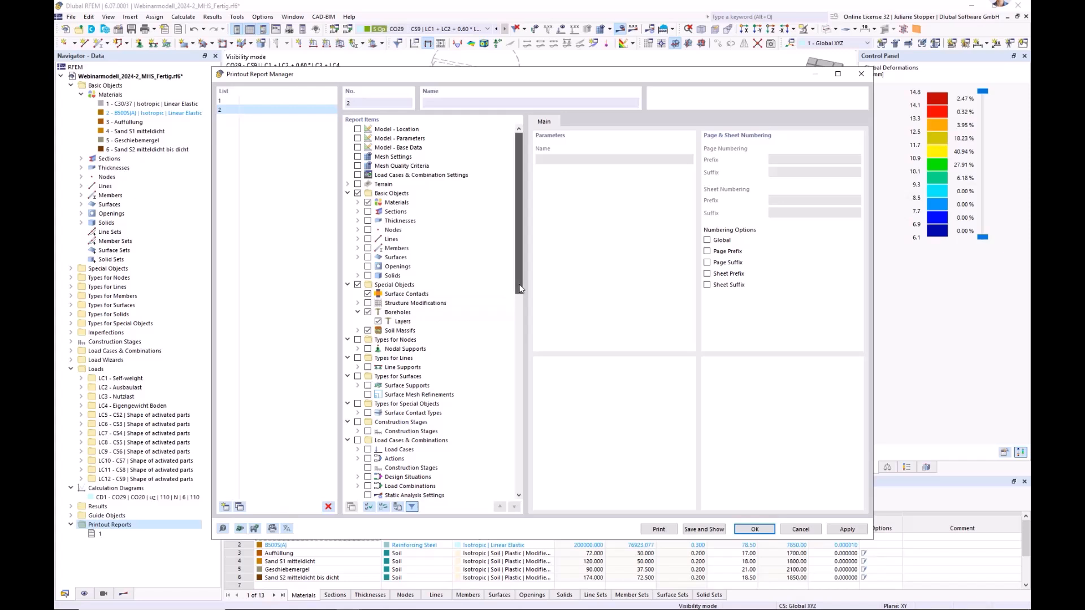
Step: Include the surface supports and the surface contact types in the report
{"action": "left_click_drag", "start_coordinate": [520, 289], "coordinate": [520, 319]}
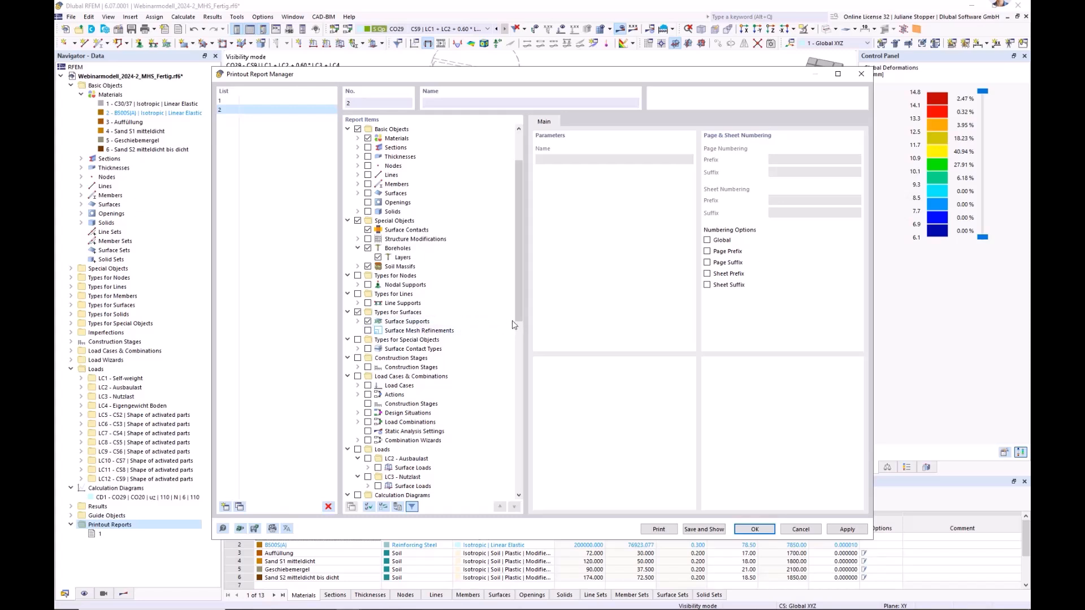
{"action": "left_click_drag", "start_coordinate": [517, 314], "coordinate": [517, 329]}
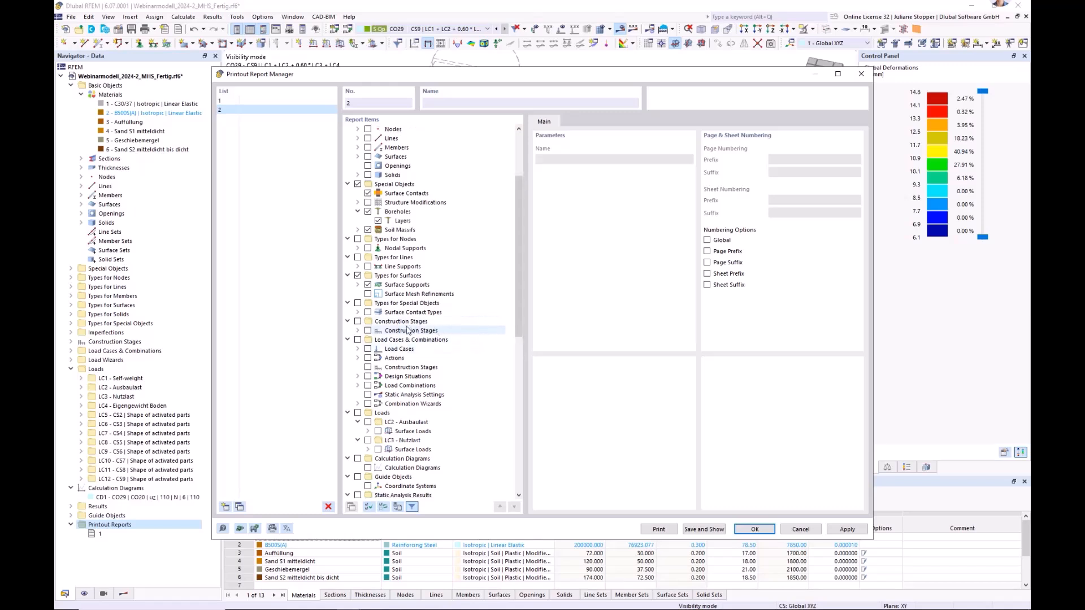
{"action": "left_click", "coordinate": [367, 312]}
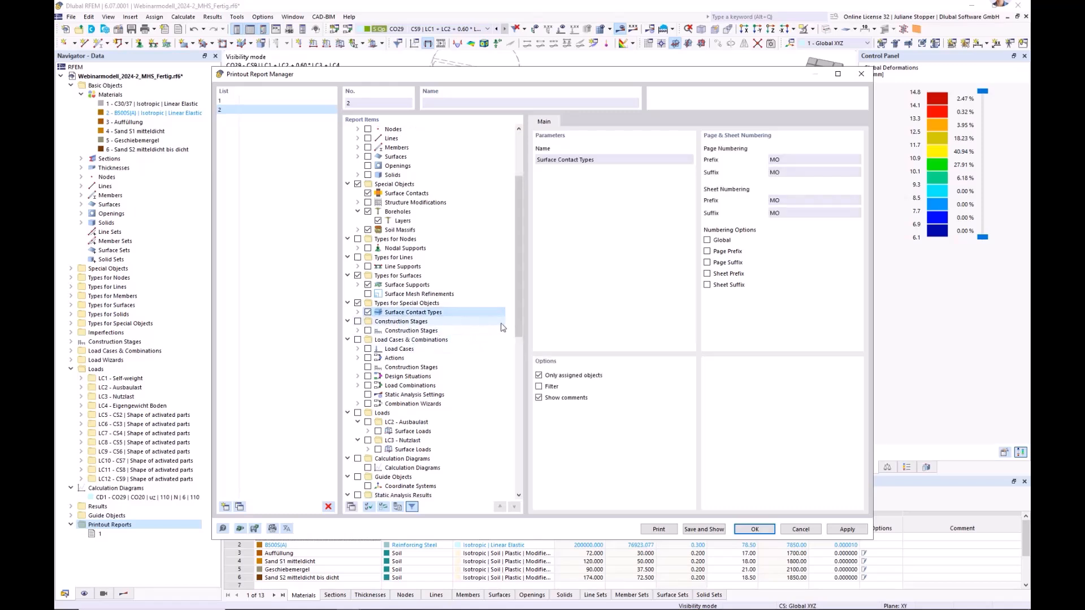
Step: Include the construction stages in the report with their members, surfaces, solids and surface contacts
{"action": "left_click_drag", "start_coordinate": [516, 320], "coordinate": [516, 334]}
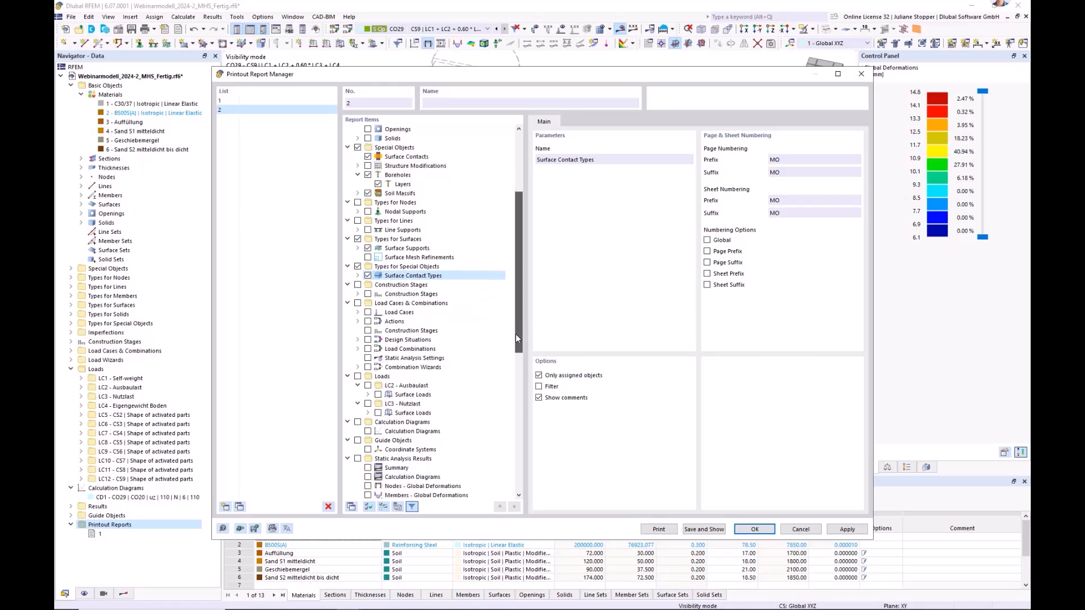
{"action": "left_click", "coordinate": [358, 294]}
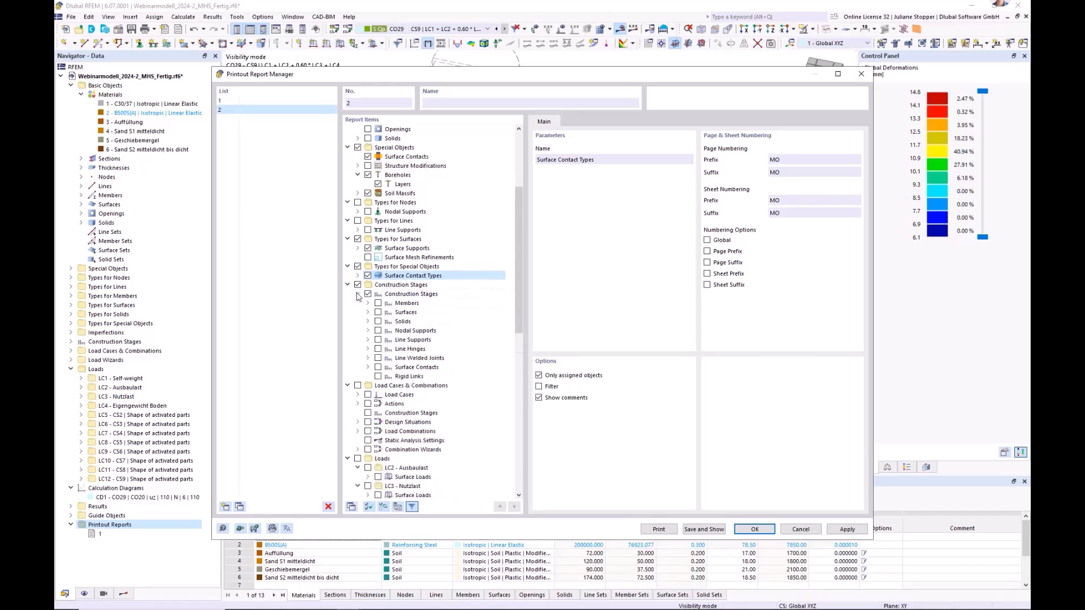
{"action": "left_click", "coordinate": [378, 312]}
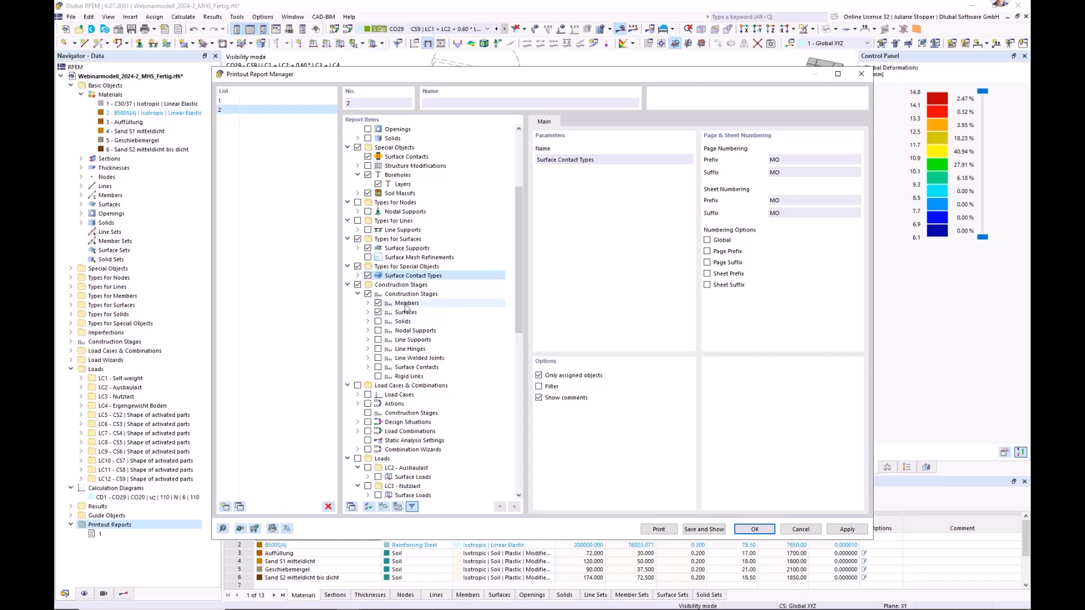
{"action": "left_click", "coordinate": [378, 321]}
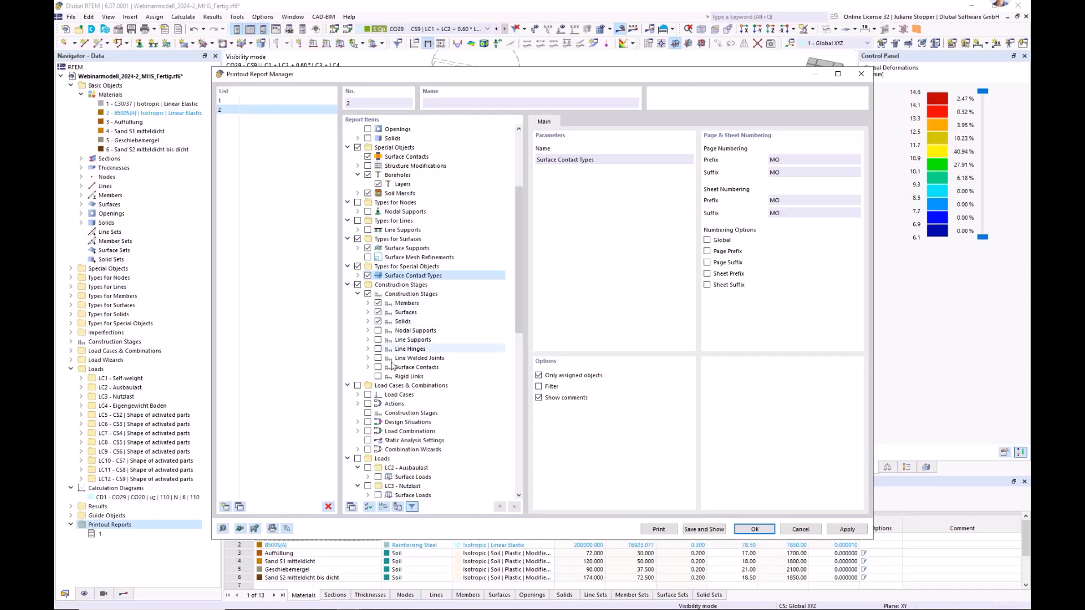
{"action": "left_click", "coordinate": [378, 367]}
Step: Include the construction stages and static analysis settings from Load Cases & Combinations, and cancel the new report
{"action": "left_click_drag", "start_coordinate": [518, 336], "coordinate": [518, 364]}
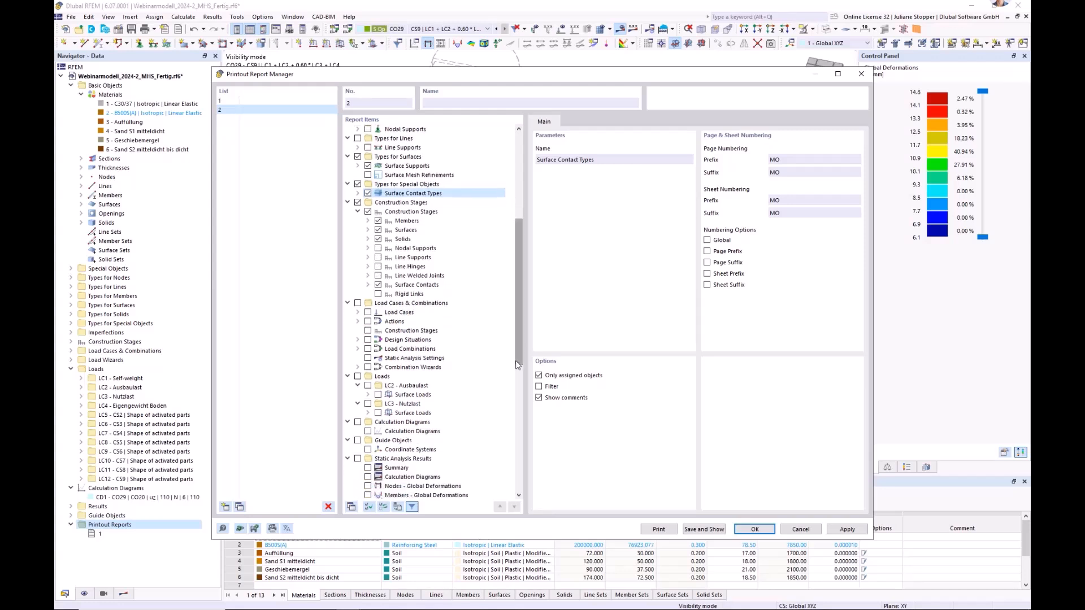
{"action": "left_click_drag", "start_coordinate": [516, 342], "coordinate": [516, 350]}
{"action": "left_click", "coordinate": [367, 330]}
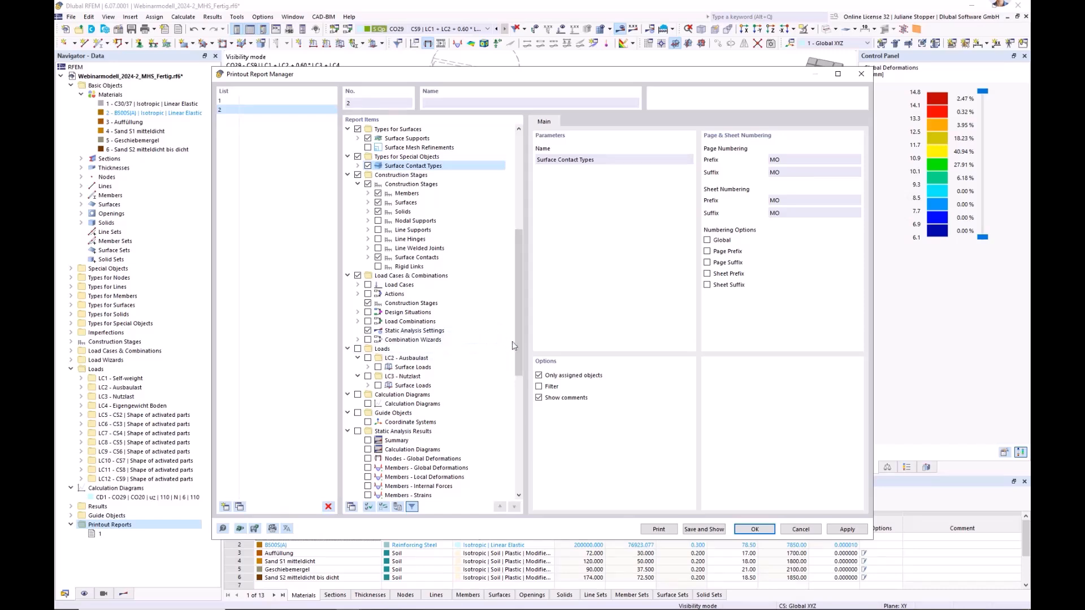
{"action": "left_click_drag", "start_coordinate": [516, 352], "coordinate": [506, 511]}
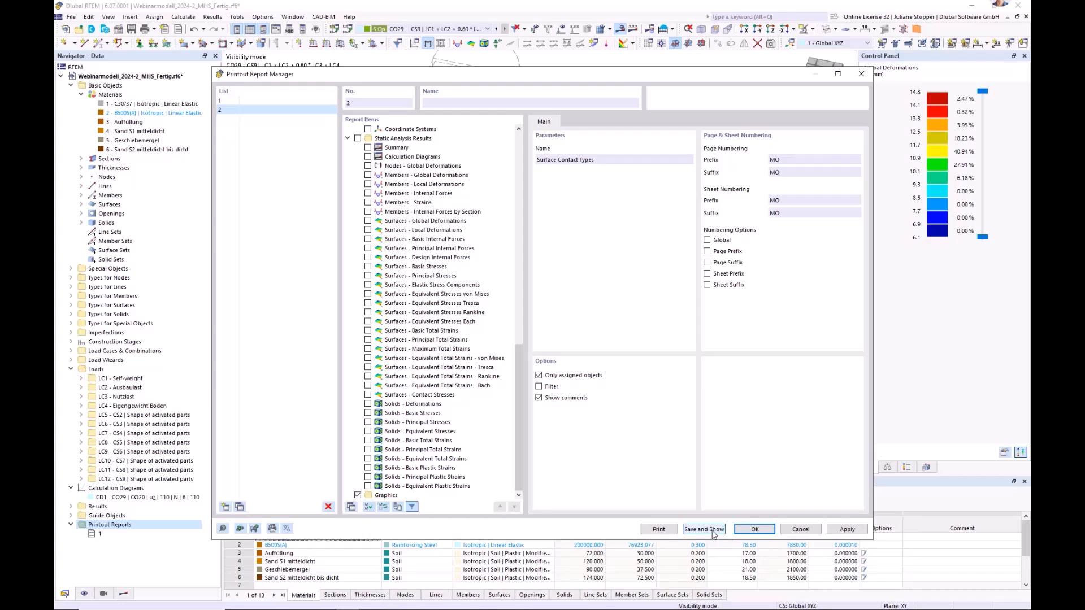
{"action": "left_click", "coordinate": [799, 529]}
Step: Show the foundation displacements in plan view along Z and start printing the graphic to printout report 1
{"action": "left_click", "coordinate": [95, 534]}
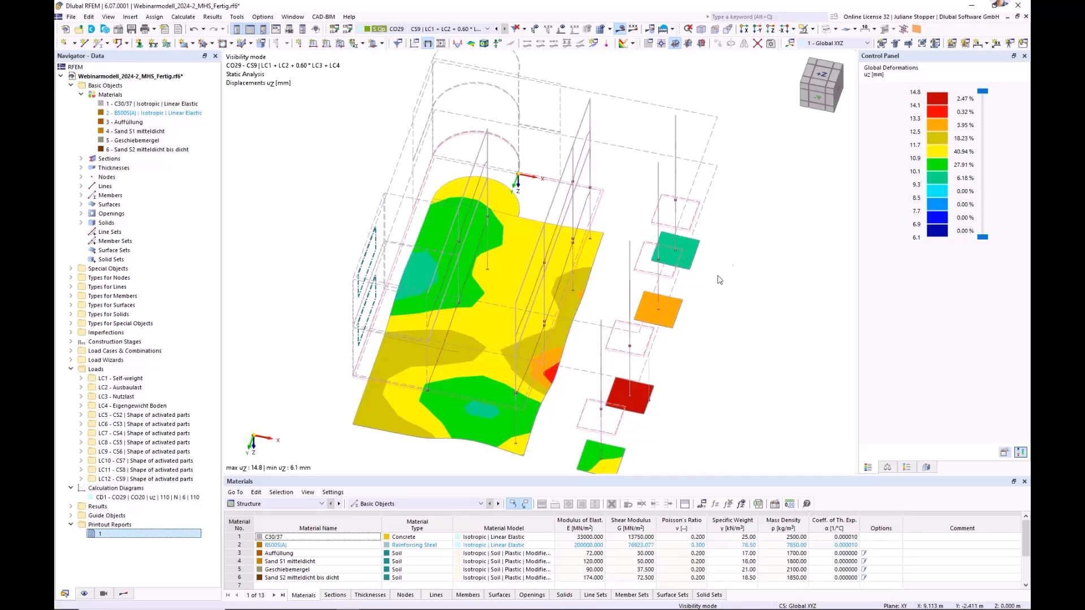
{"action": "left_click", "coordinate": [772, 31]}
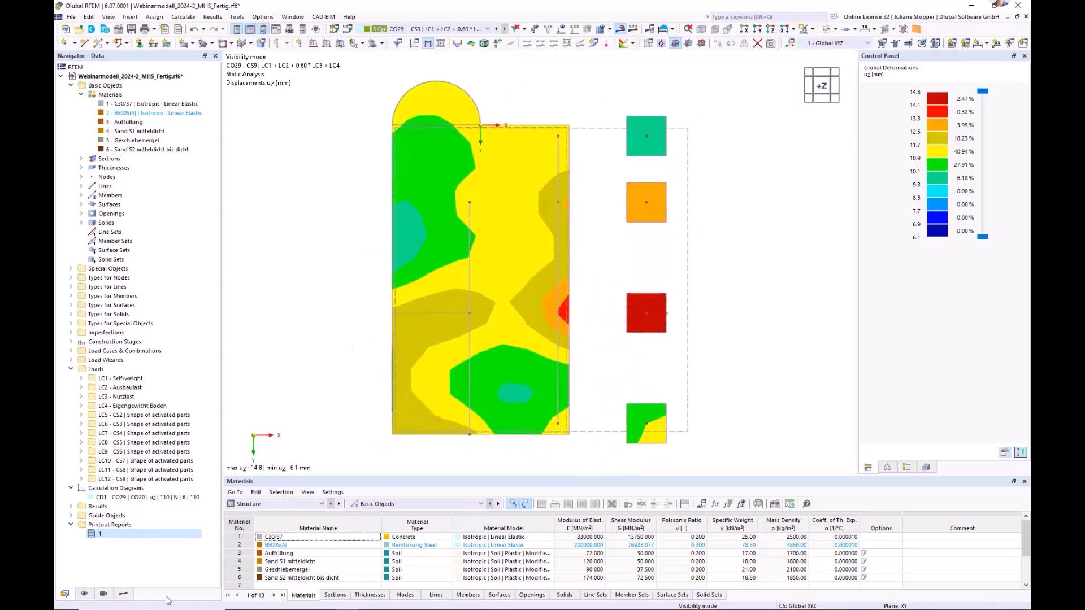
{"action": "left_click", "coordinate": [123, 597]}
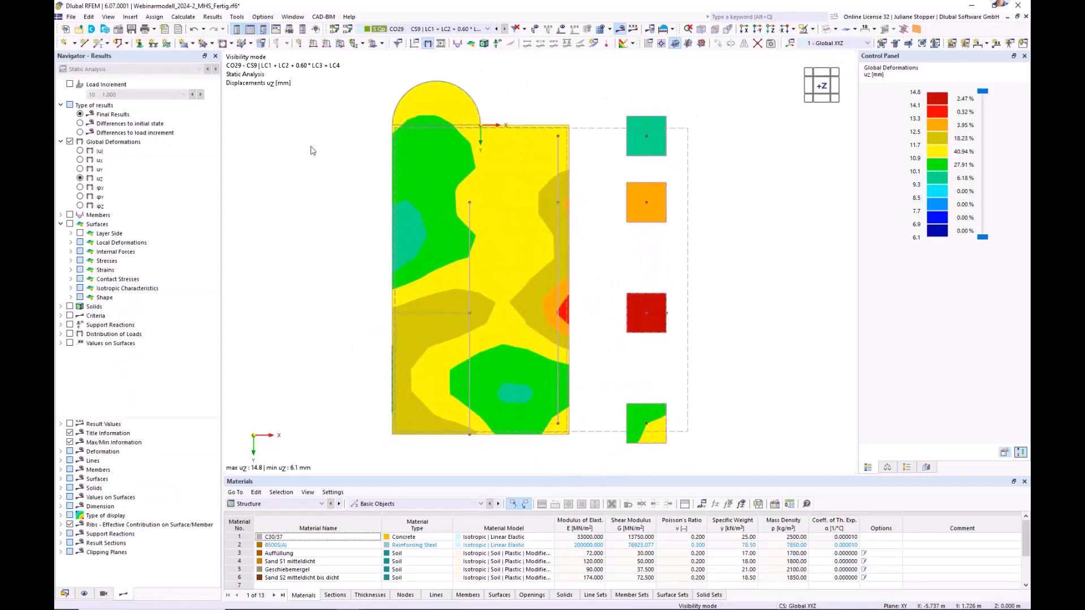
{"action": "left_click", "coordinate": [71, 16]}
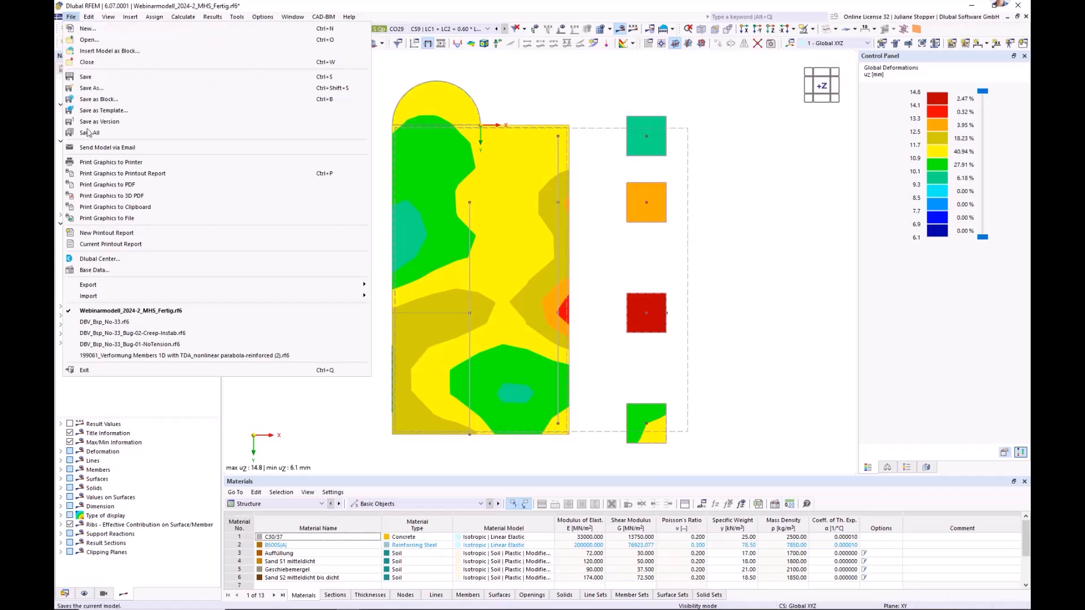
{"action": "left_click", "coordinate": [115, 175]}
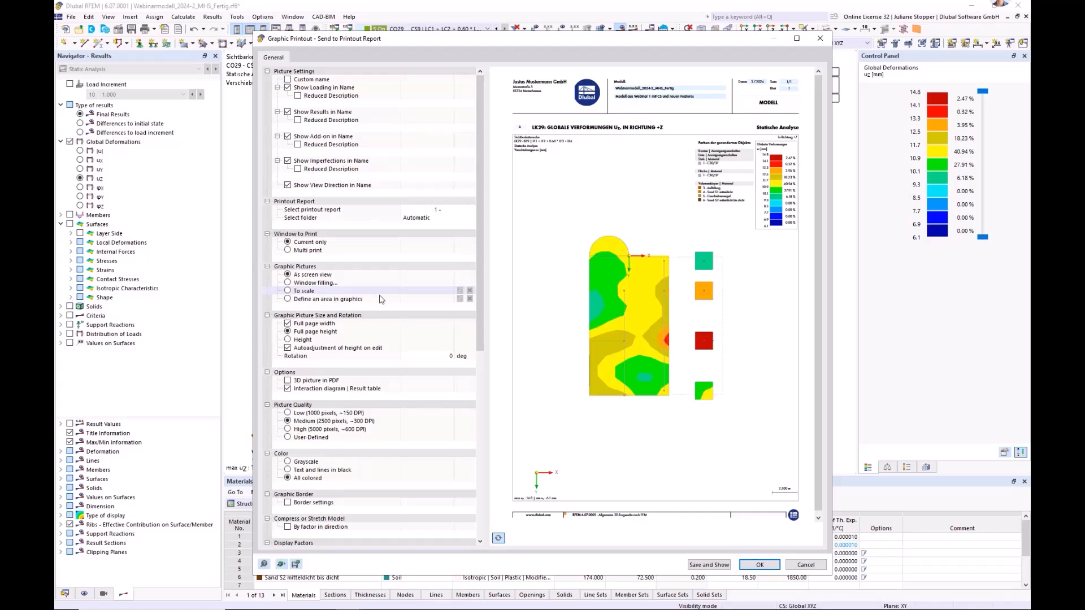
Step: Set the graphic's height ratio to 50 % and switch off the autoadjustment of height on edit
{"action": "left_click", "coordinate": [498, 539]}
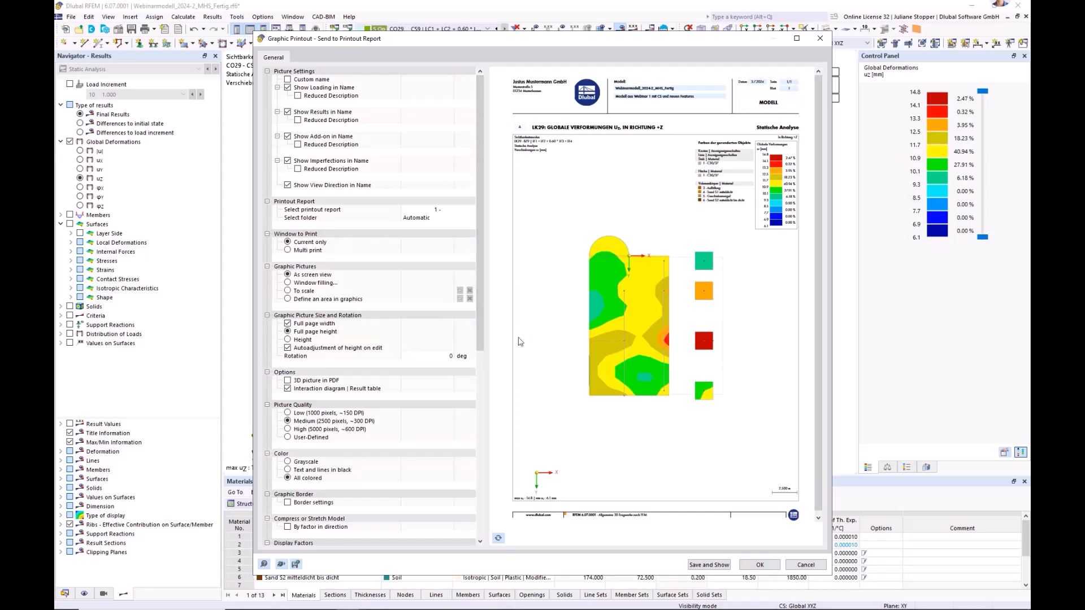
{"action": "scroll", "coordinate": [308, 317], "scroll_direction": "down", "scroll_amount": 1}
{"action": "left_click", "coordinate": [303, 316]}
{"action": "left_click", "coordinate": [444, 323]}
{"action": "type", "text": "50"}
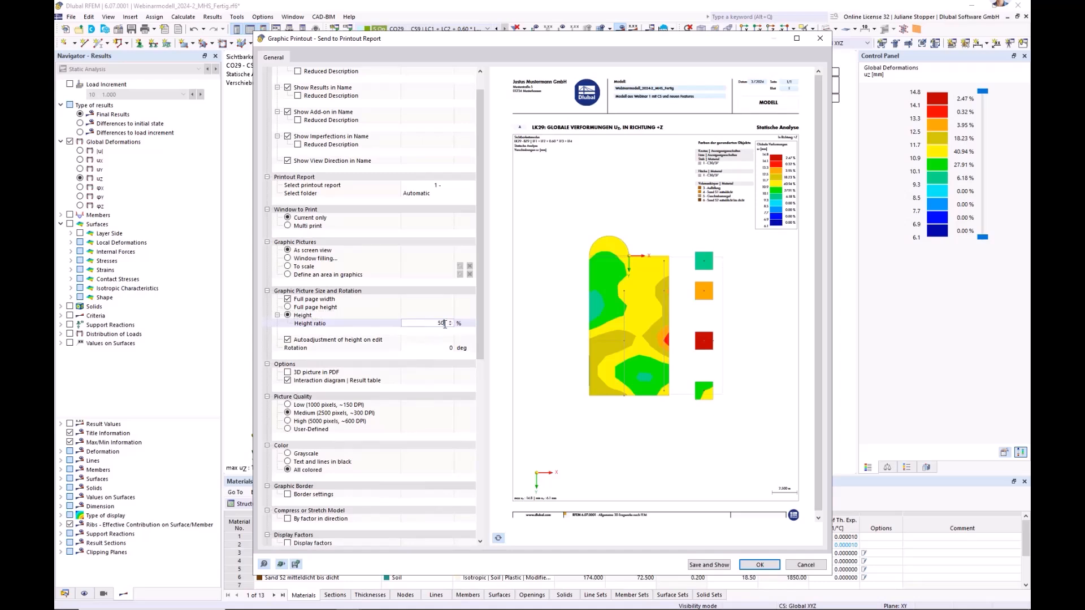
{"action": "left_click", "coordinate": [450, 339]}
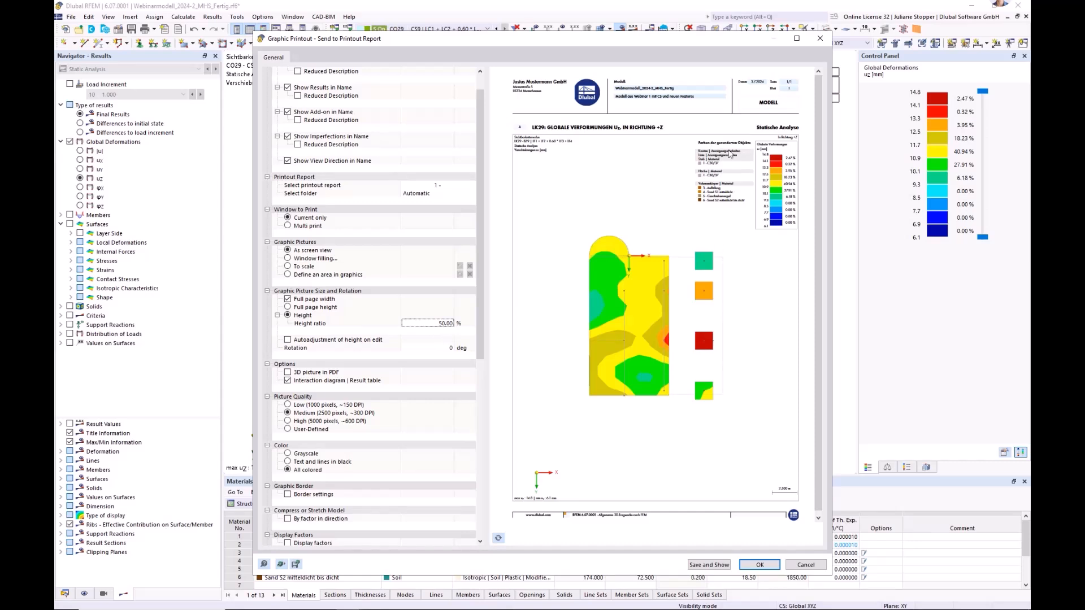
Step: Remove the color panel of rendered objects from the graphic, refresh the preview, and save and show it in the report
{"action": "scroll", "coordinate": [485, 384], "scroll_direction": "down", "scroll_amount": 3}
{"action": "scroll", "coordinate": [483, 385], "scroll_direction": "down", "scroll_amount": 10}
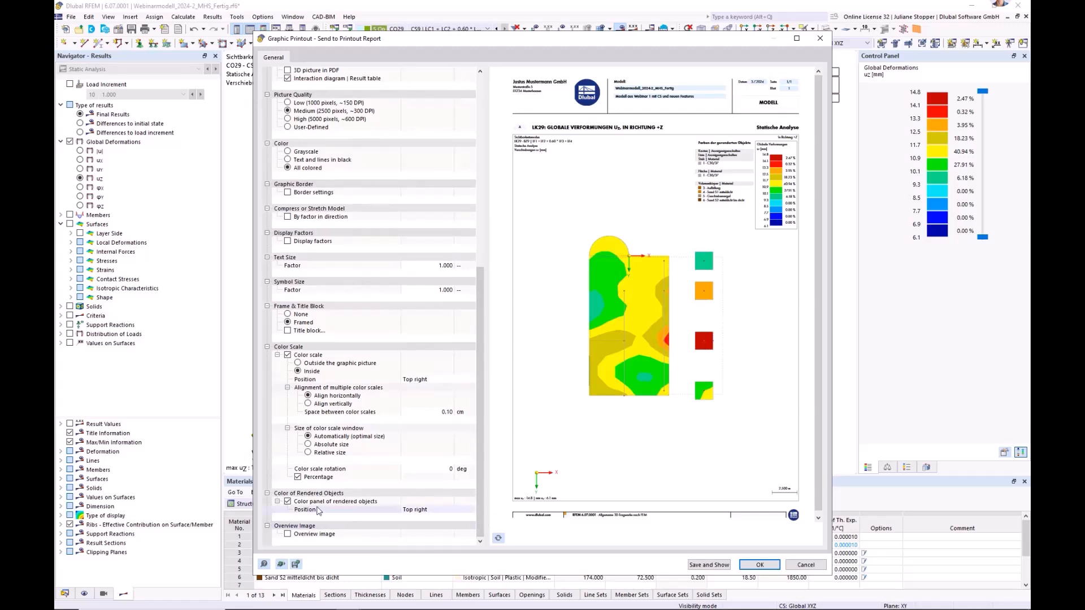
{"action": "left_click", "coordinate": [287, 502]}
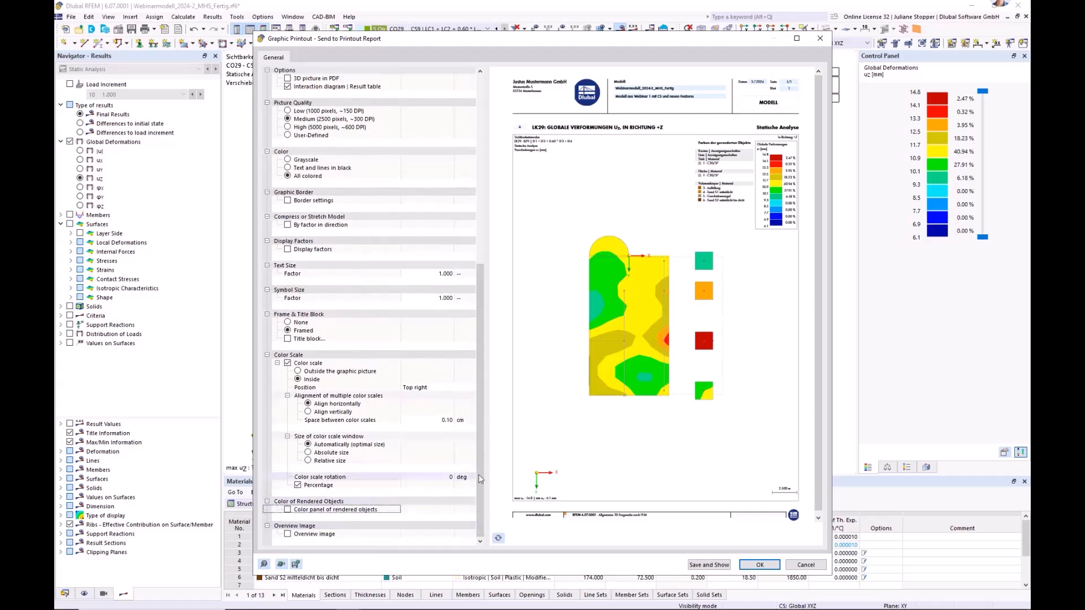
{"action": "left_click", "coordinate": [499, 540]}
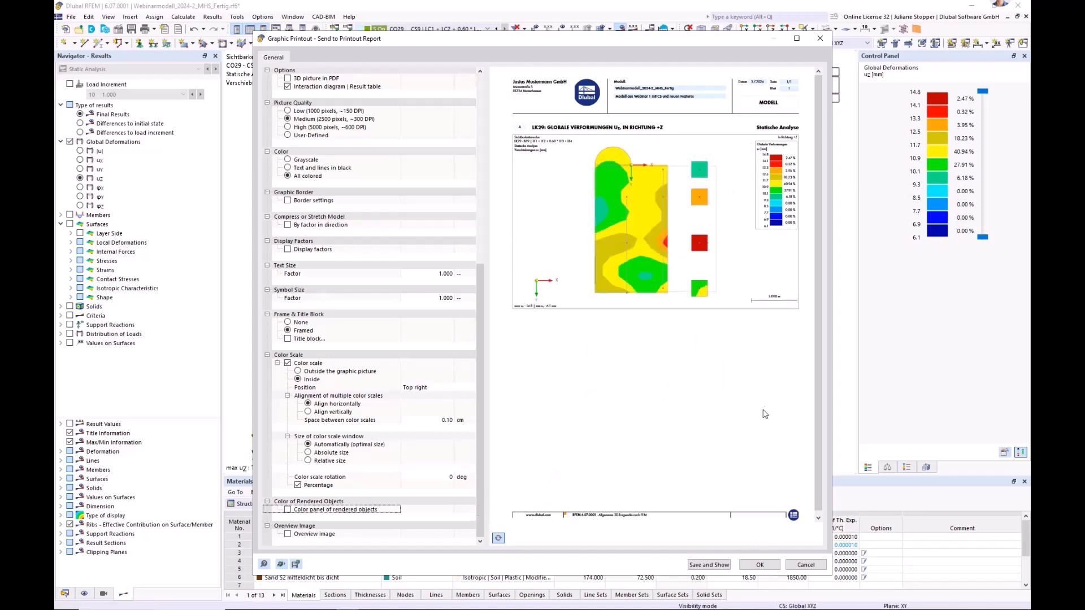
{"action": "left_click", "coordinate": [721, 566]}
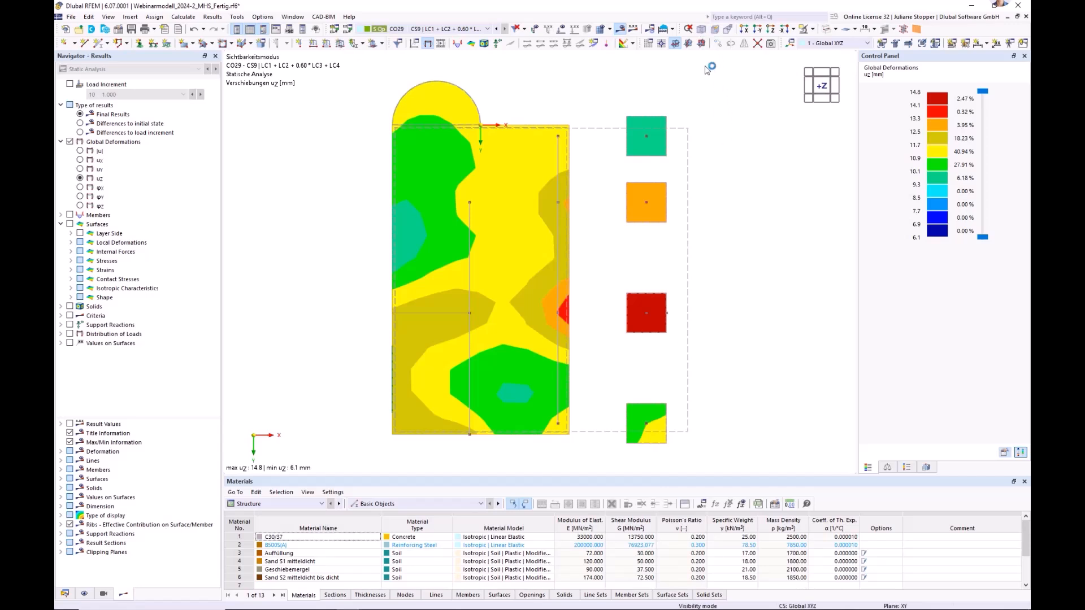
Step: Close the printout report window and view the foundation deformations from an oblique 3D angle
{"action": "left_click", "coordinate": [701, 30]}
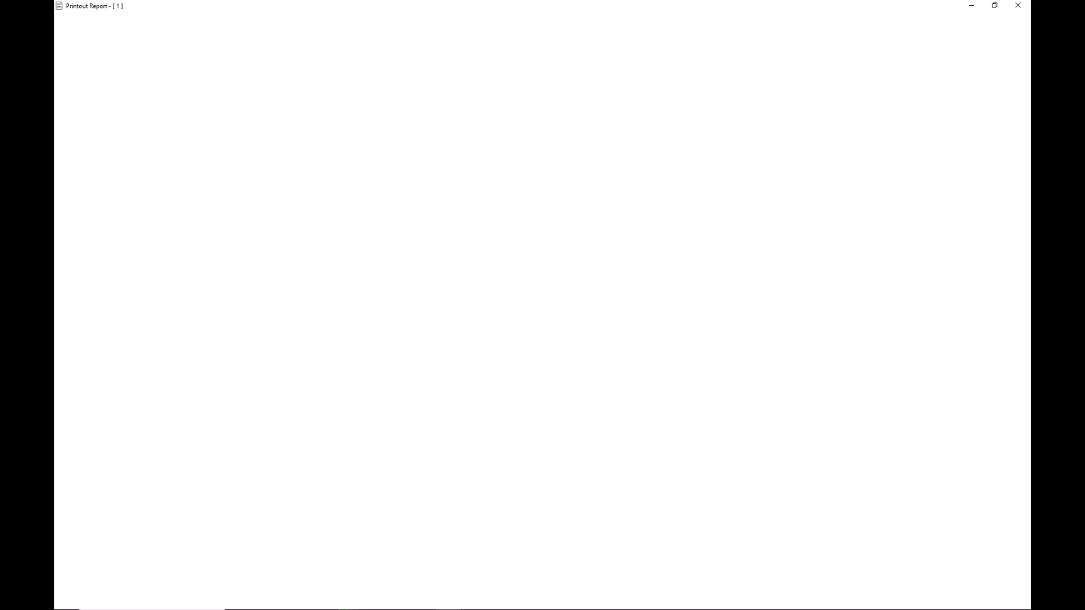
{"action": "left_click", "coordinate": [1017, 5]}
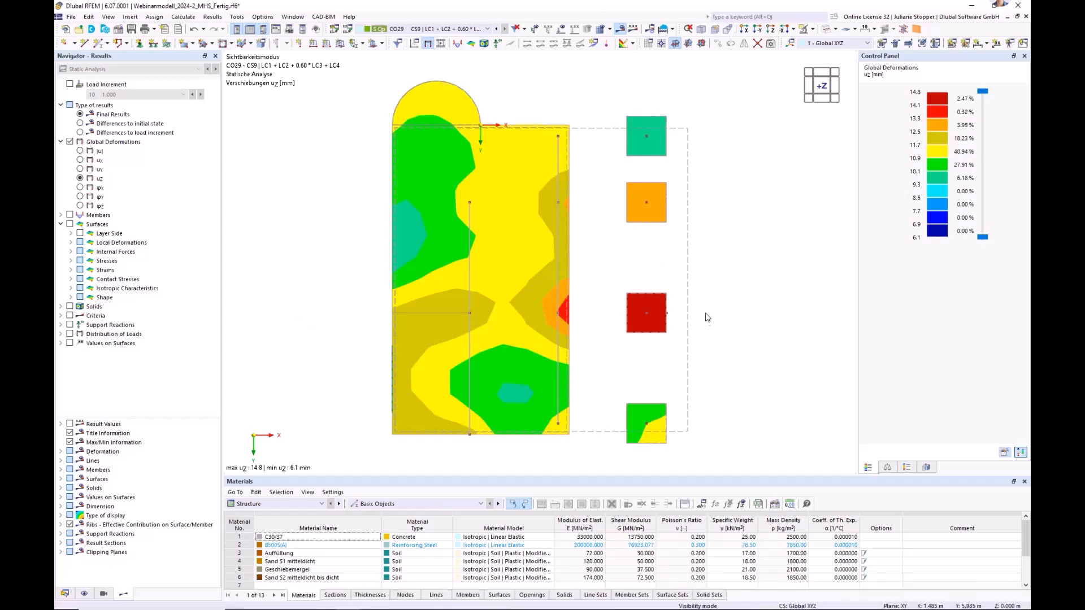
{"action": "middle_click_drag", "start_coordinate": [755, 396], "coordinate": [695, 279], "text": "ctrl"}
{"action": "scroll", "coordinate": [697, 310], "scroll_direction": "down", "scroll_amount": 1}
{"action": "middle_click_drag", "start_coordinate": [700, 334], "coordinate": [693, 339], "text": "ctrl"}
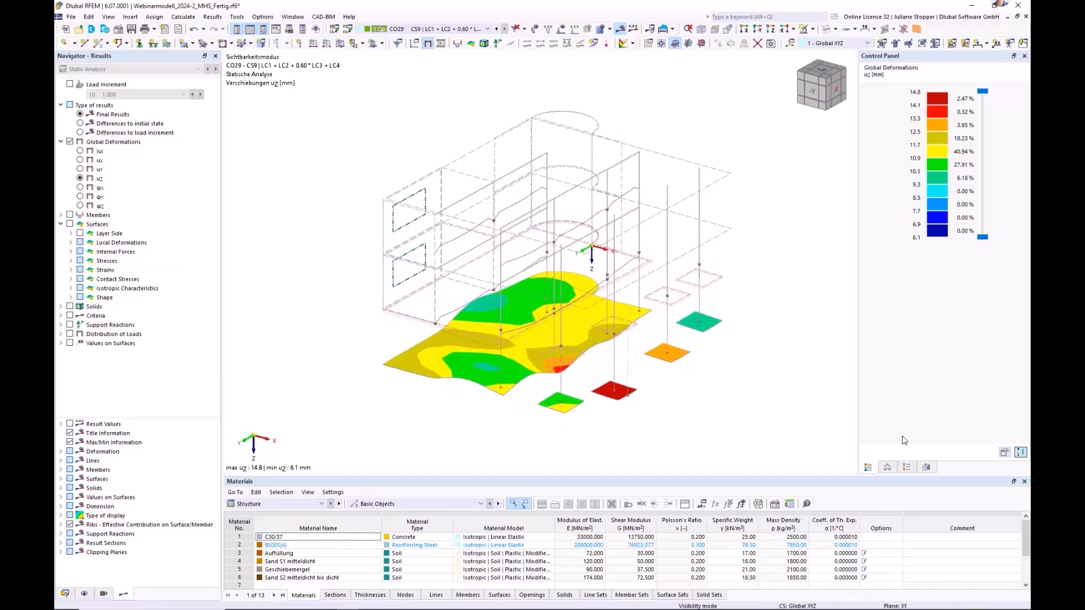
Step: Show the global deformation results on all solids of the soil massif
{"action": "left_click", "coordinate": [927, 469]}
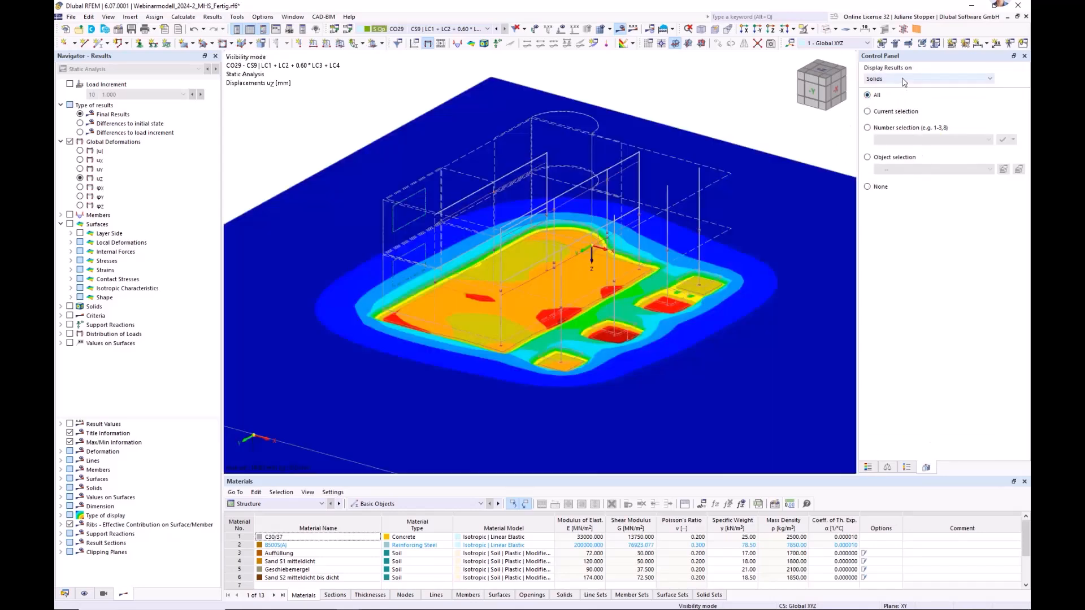
{"action": "left_click", "coordinate": [903, 82]}
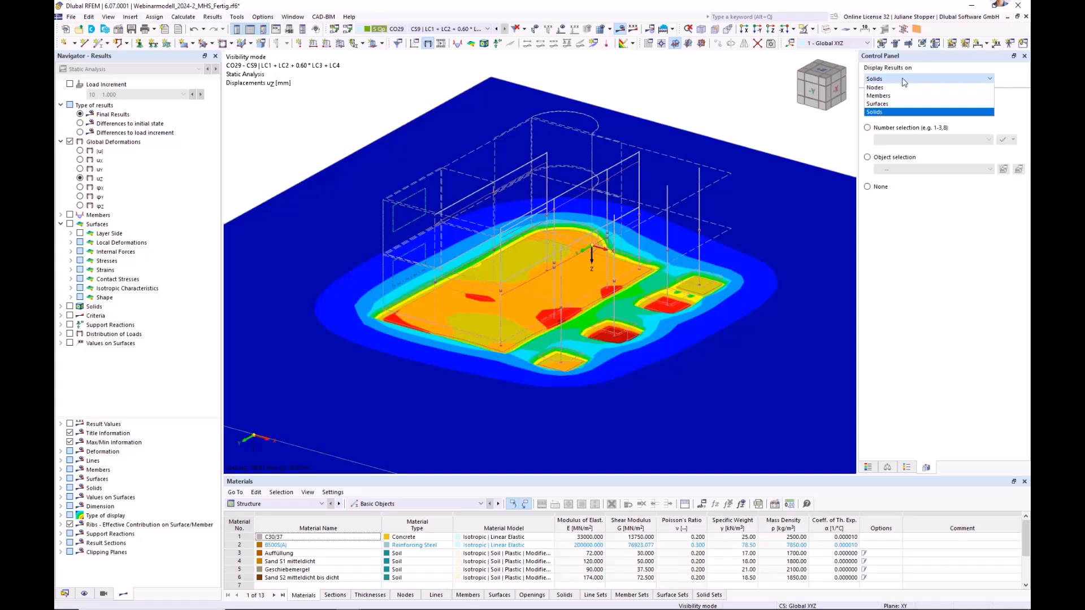
{"action": "left_click", "coordinate": [708, 91]}
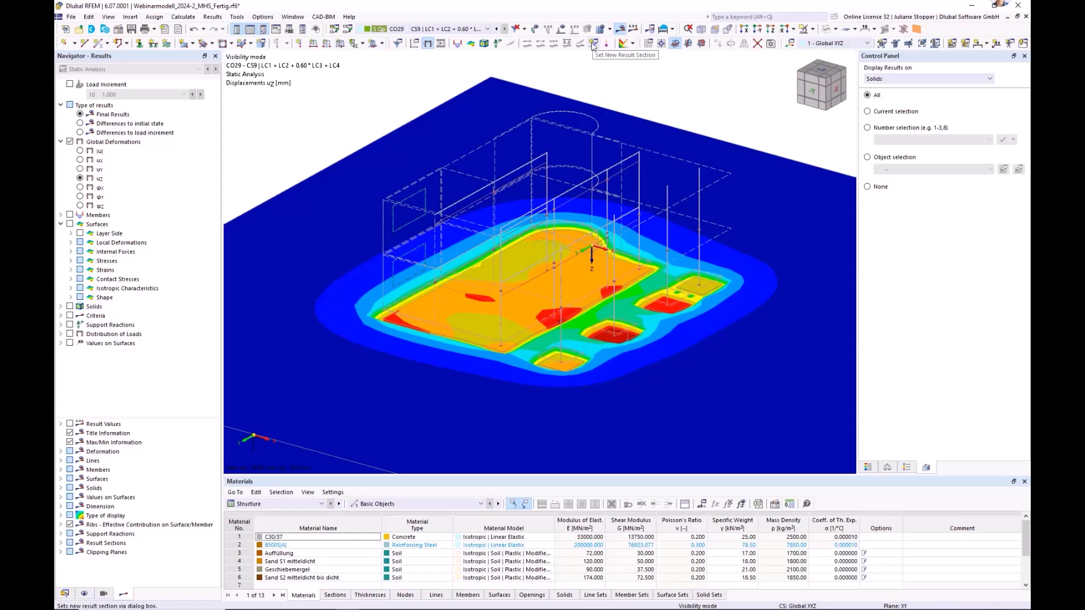
Step: Turn on the display of nodes among the model's basic objects
{"action": "mouse_move", "coordinate": [88, 591]}
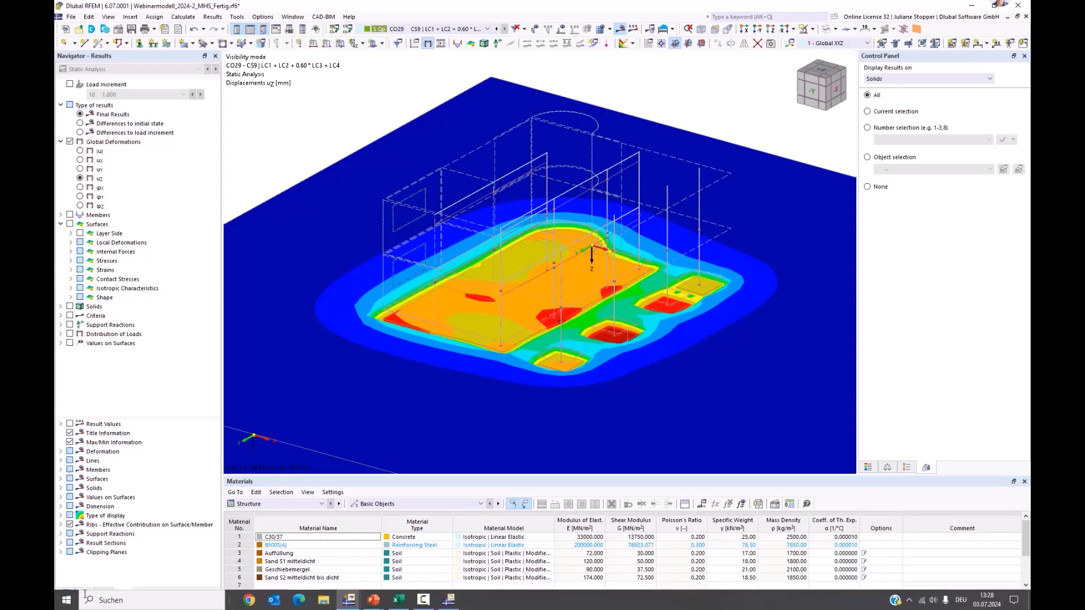
{"action": "left_click", "coordinate": [84, 594]}
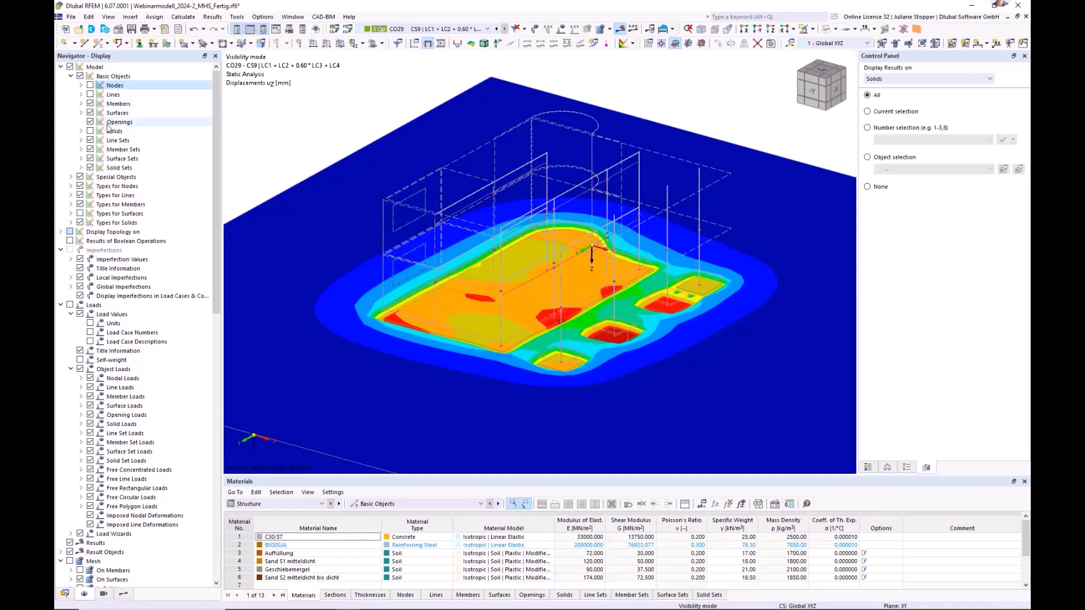
{"action": "left_click", "coordinate": [90, 85]}
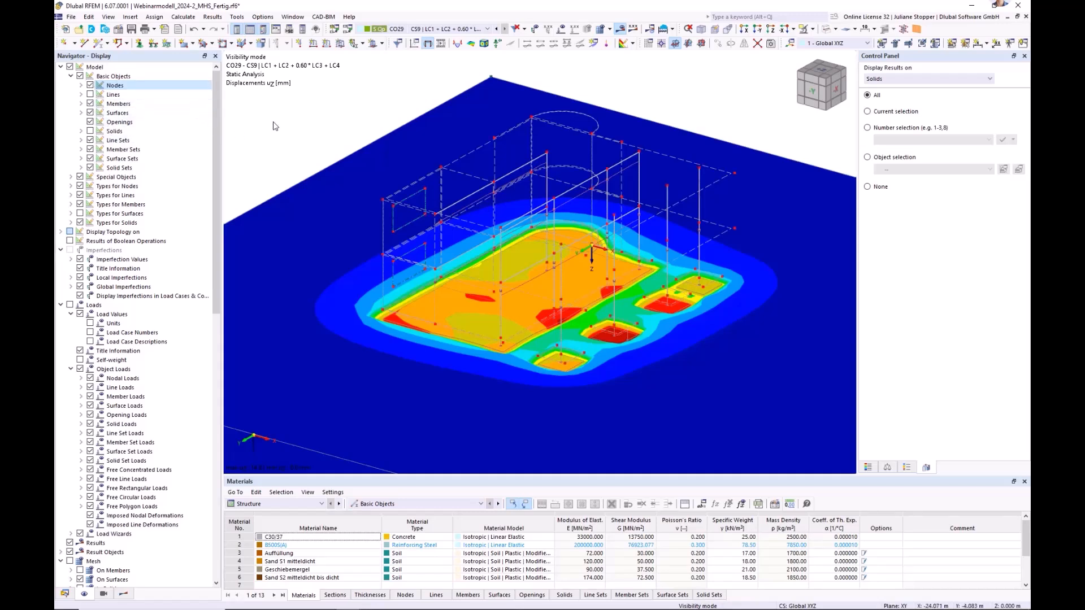
Step: Create a result section through two picked nodes, from (-4.000, 8.500, -0.100) to (7.500, 8.500, -0.100) m, projected in global Z
{"action": "left_click", "coordinate": [593, 45]}
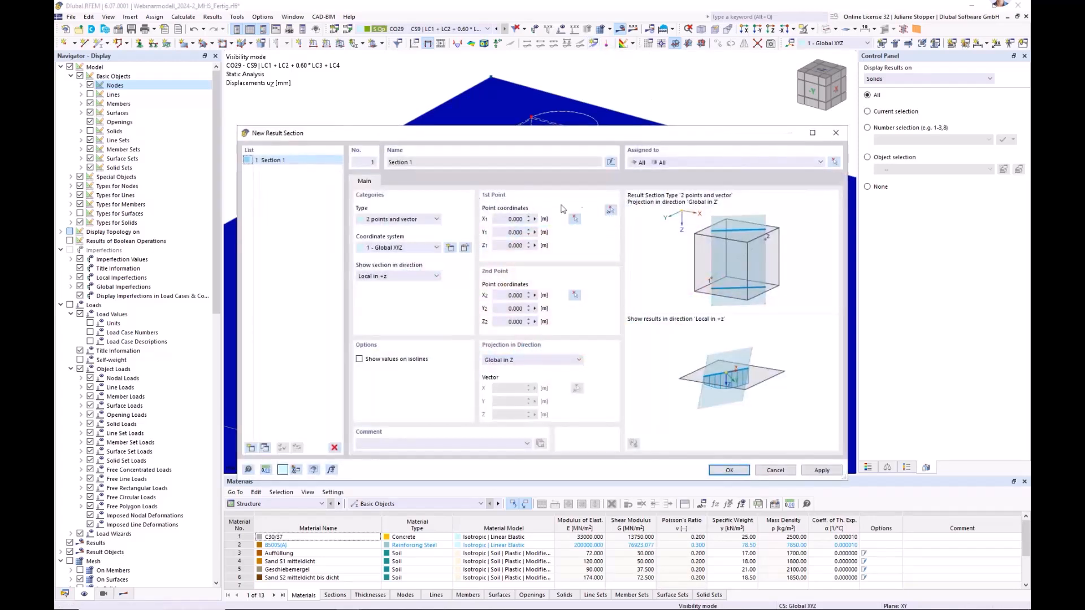
{"action": "left_click", "coordinate": [611, 213]}
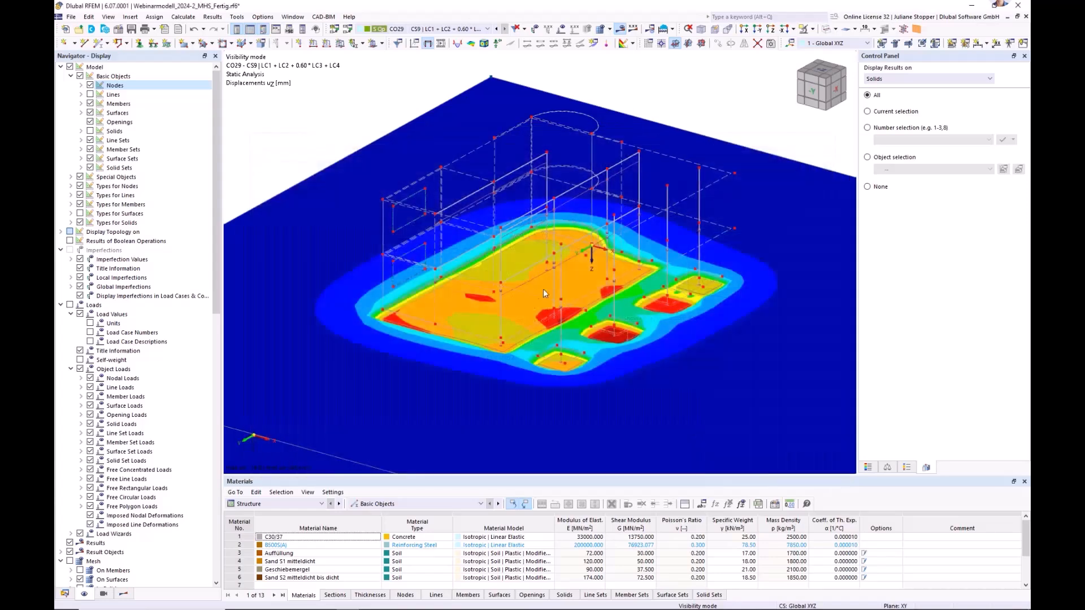
{"action": "scroll", "coordinate": [440, 278], "scroll_direction": "up", "scroll_amount": 3}
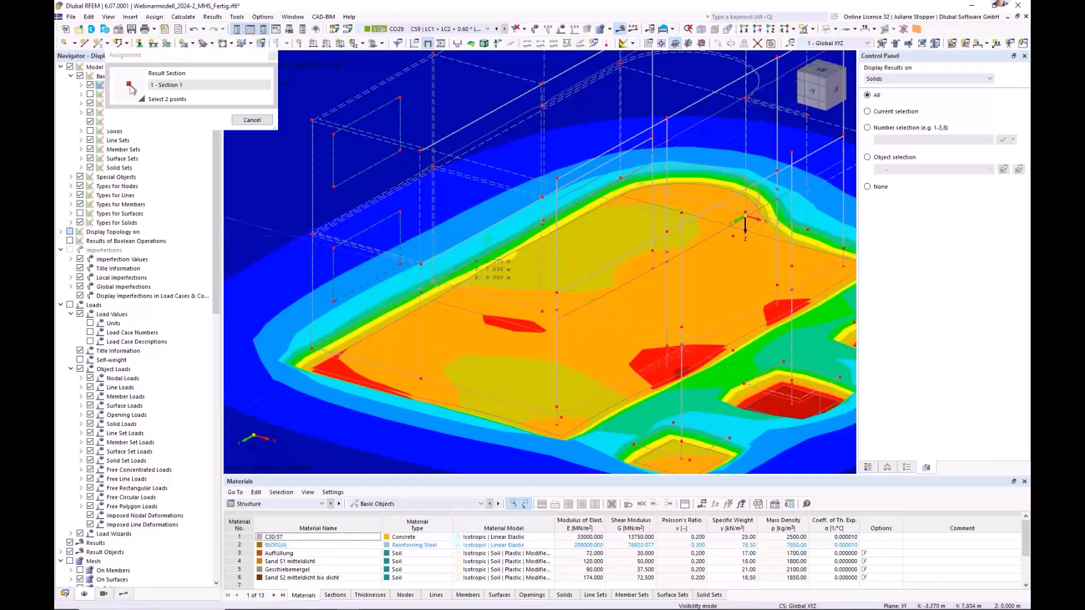
{"action": "scroll", "coordinate": [433, 281], "scroll_direction": "down", "scroll_amount": 3}
{"action": "scroll", "coordinate": [758, 332], "scroll_direction": "up", "scroll_amount": 3}
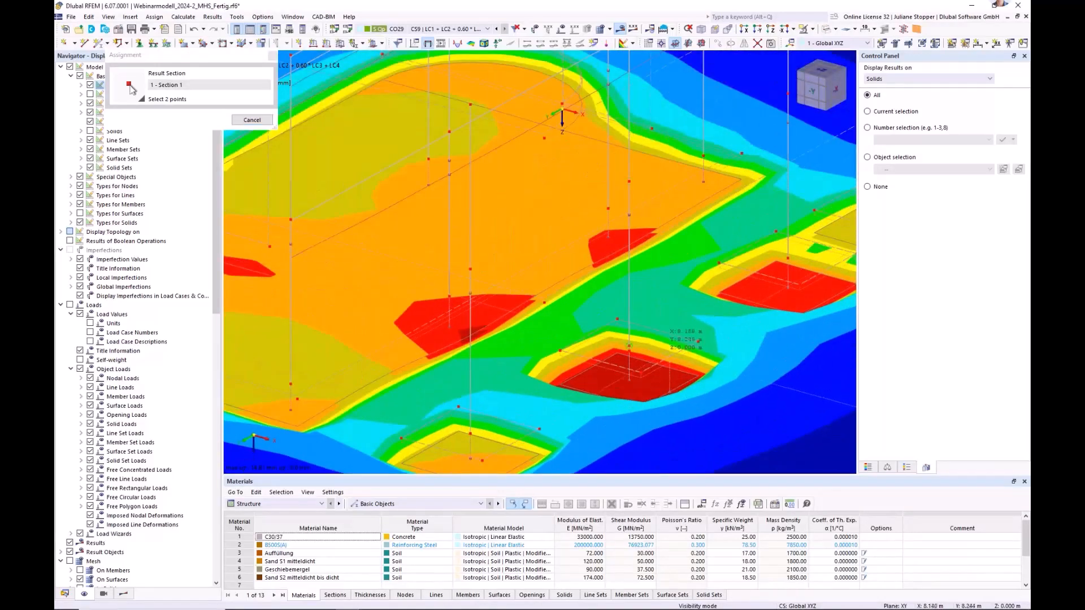
{"action": "left_click", "coordinate": [629, 344]}
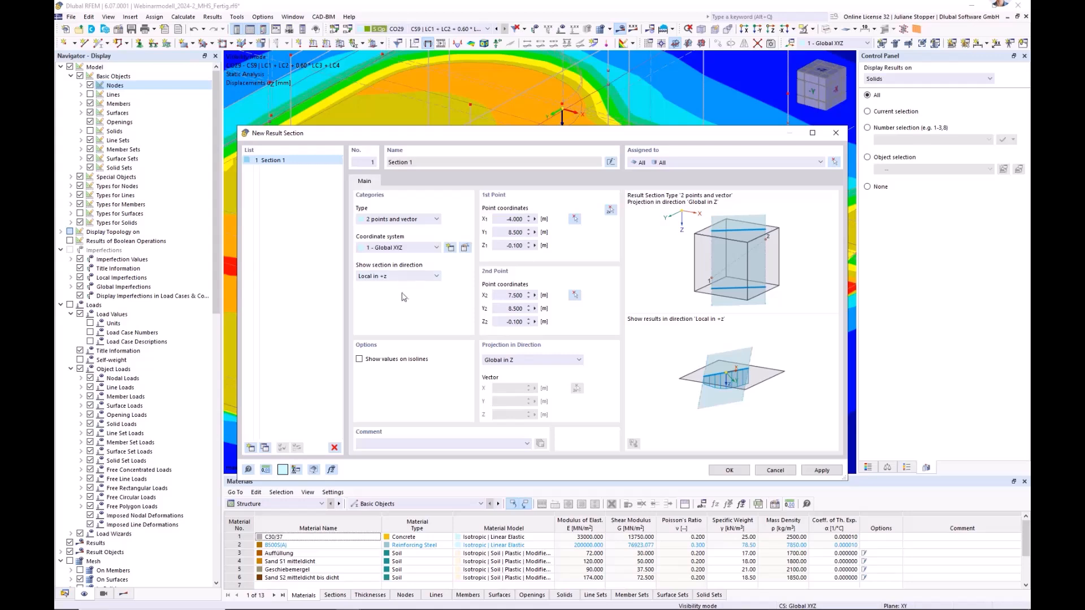
Step: Assign the result section only to the surfaces of object selection OS3 - Gründungselemente instead of all surfaces and solids, and save it
{"action": "left_click", "coordinate": [834, 163]}
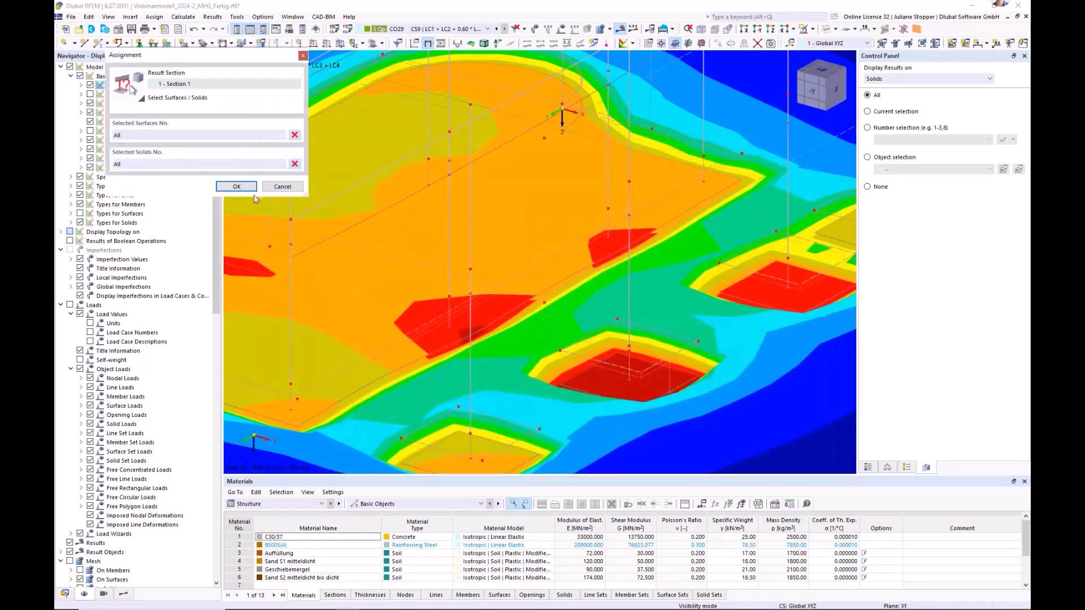
{"action": "left_click", "coordinate": [294, 163]}
{"action": "left_click", "coordinate": [294, 134]}
{"action": "left_click", "coordinate": [65, 595]}
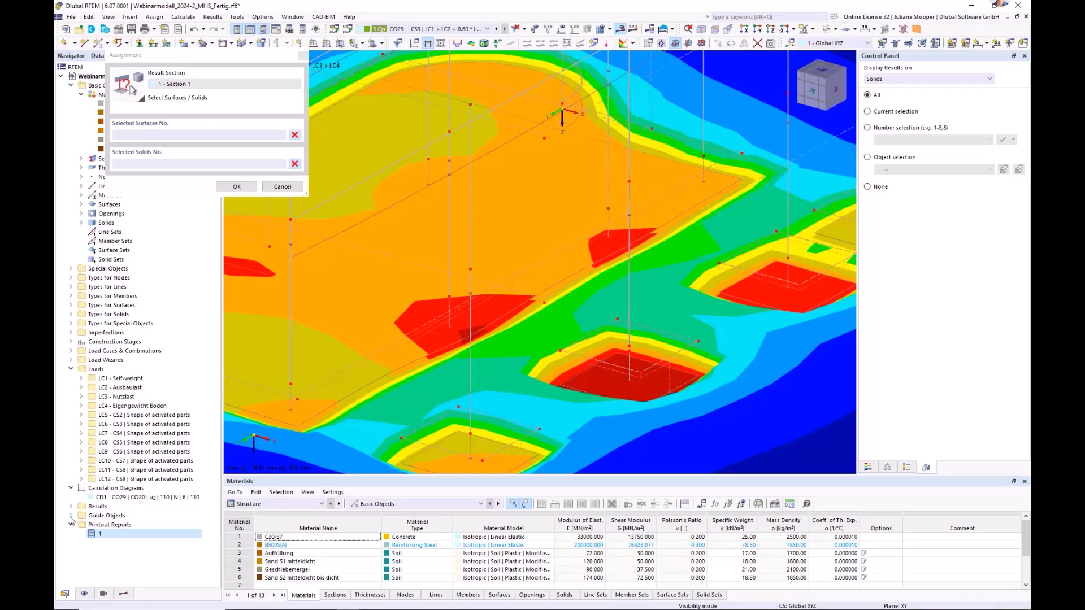
{"action": "double_click", "coordinate": [110, 517]}
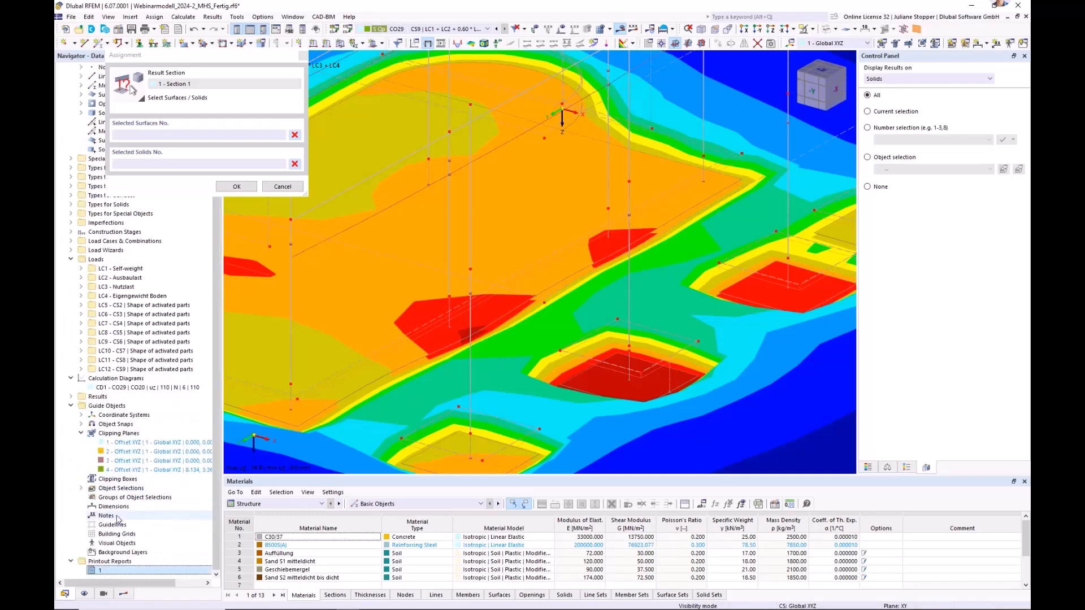
{"action": "left_click", "coordinate": [81, 488]}
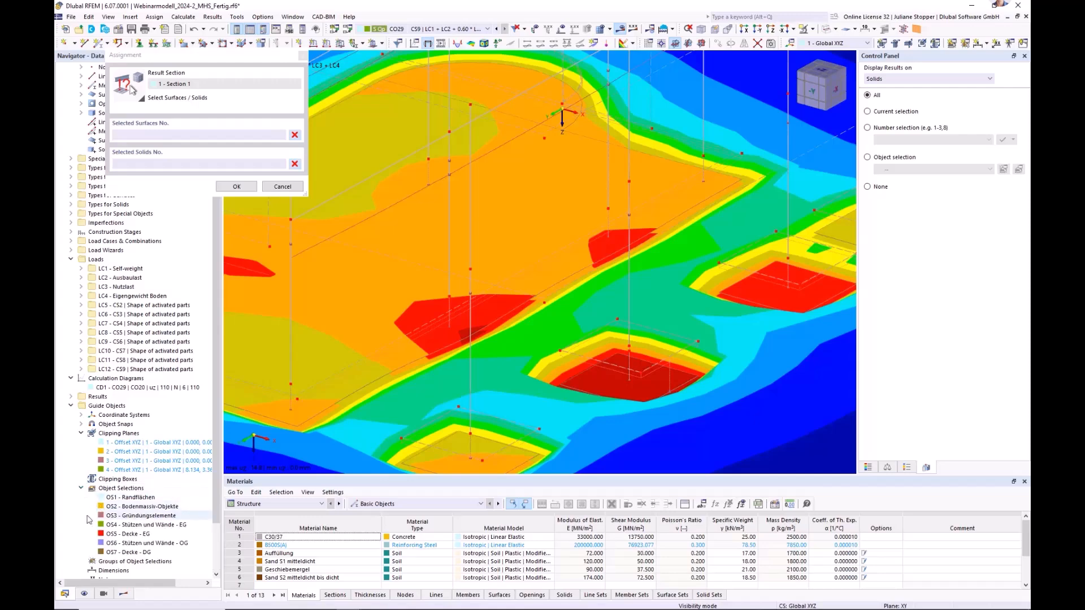
{"action": "left_click", "coordinate": [133, 515]}
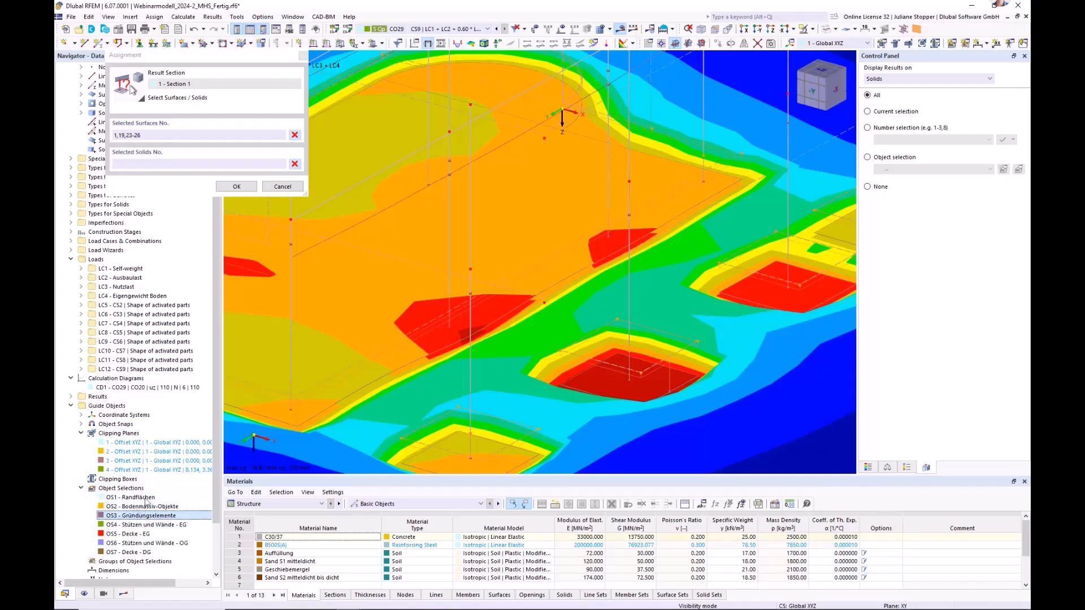
{"action": "left_click", "coordinate": [235, 187]}
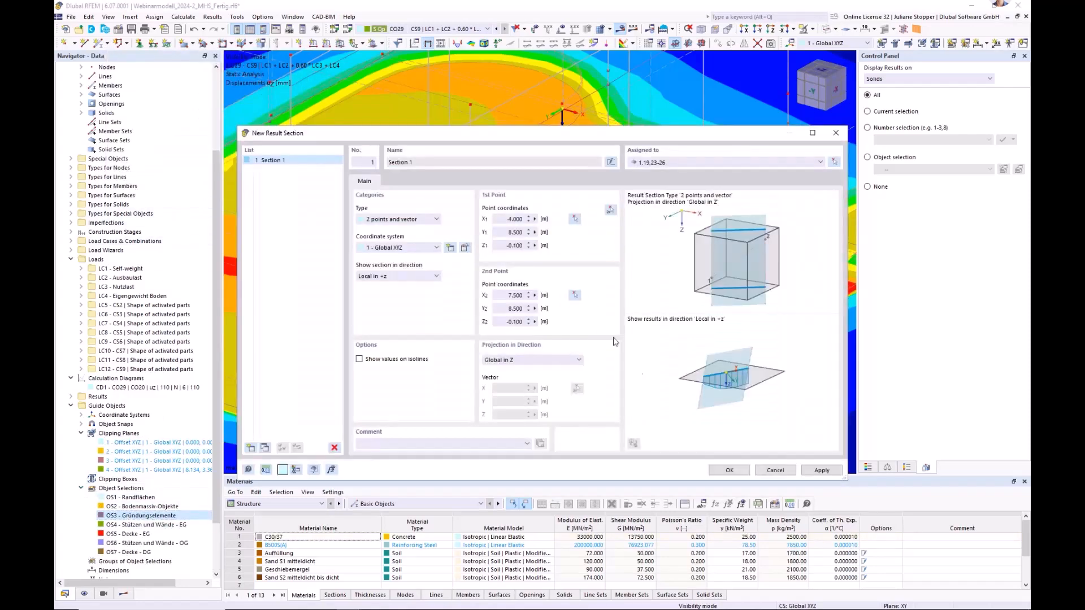
{"action": "left_click", "coordinate": [725, 471]}
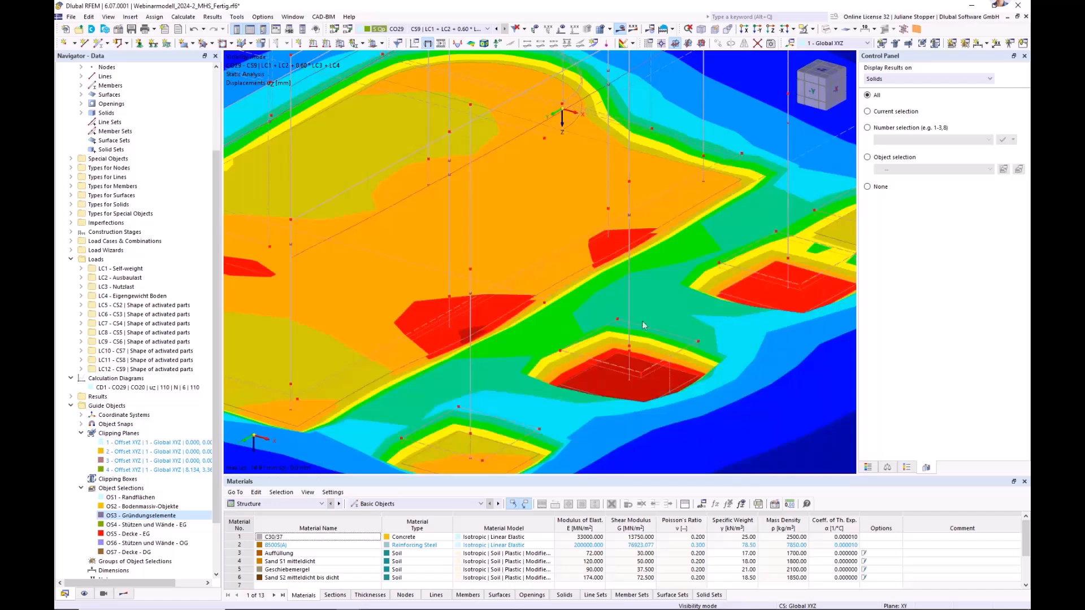
Step: Display the result section results and hide the global deformations, viewing the section beneath the foundations from the front
{"action": "left_click", "coordinate": [123, 593]}
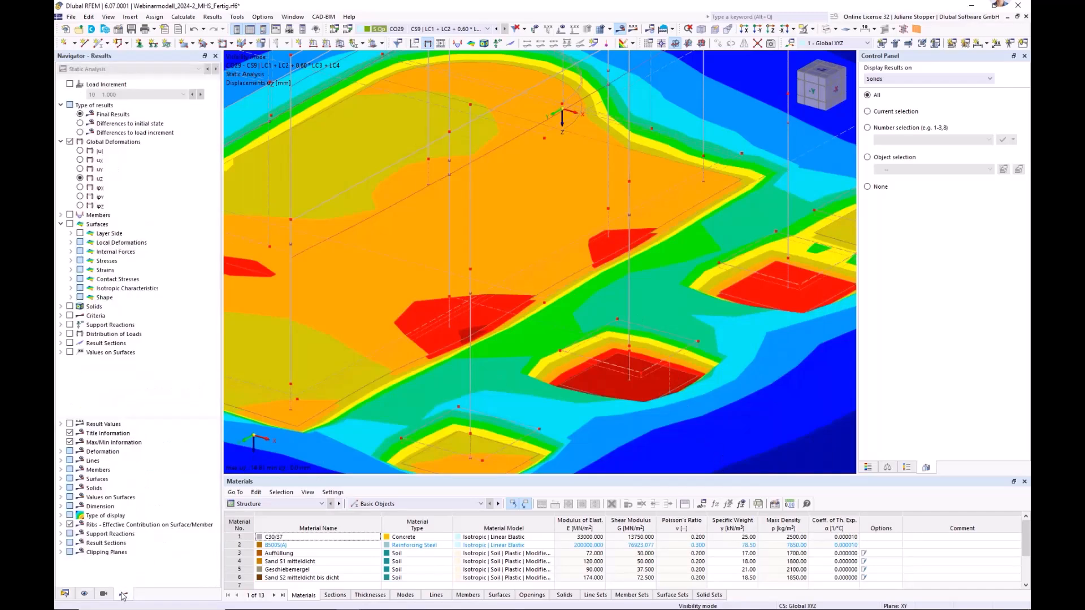
{"action": "left_click", "coordinate": [69, 343]}
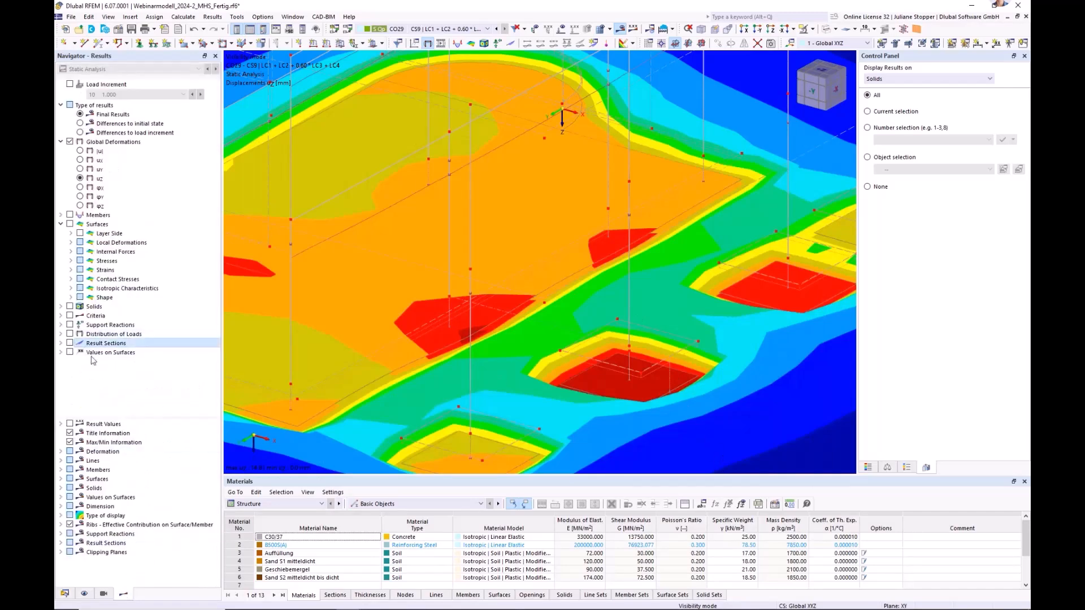
{"action": "left_click", "coordinate": [70, 141]}
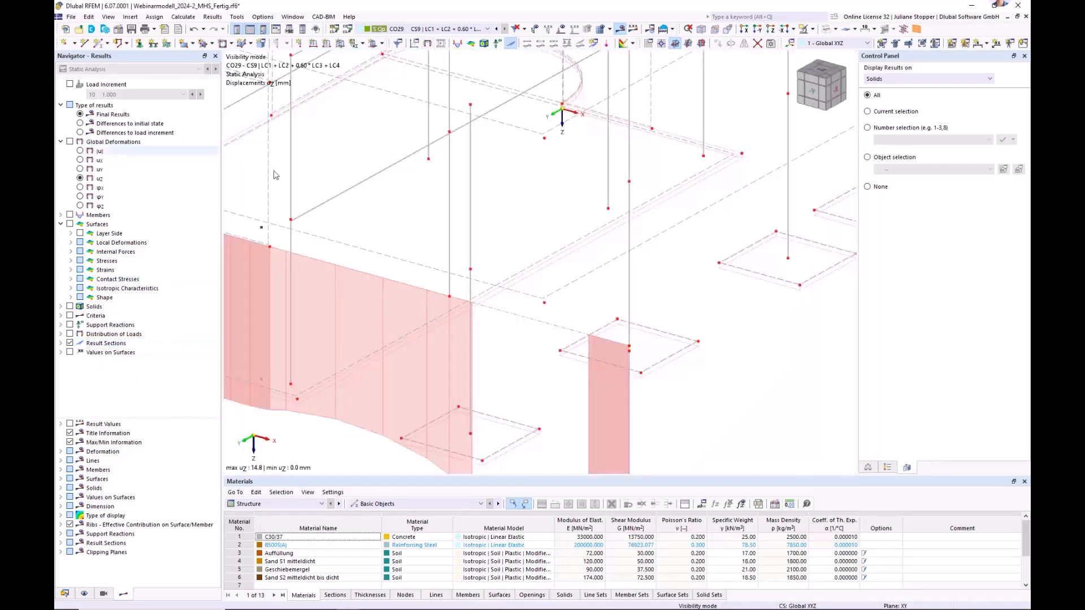
{"action": "scroll", "coordinate": [497, 246], "scroll_direction": "down", "scroll_amount": 3}
{"action": "middle_click_drag", "start_coordinate": [358, 335], "coordinate": [383, 314], "text": "ctrl"}
{"action": "scroll", "coordinate": [455, 297], "scroll_direction": "down", "scroll_amount": 3}
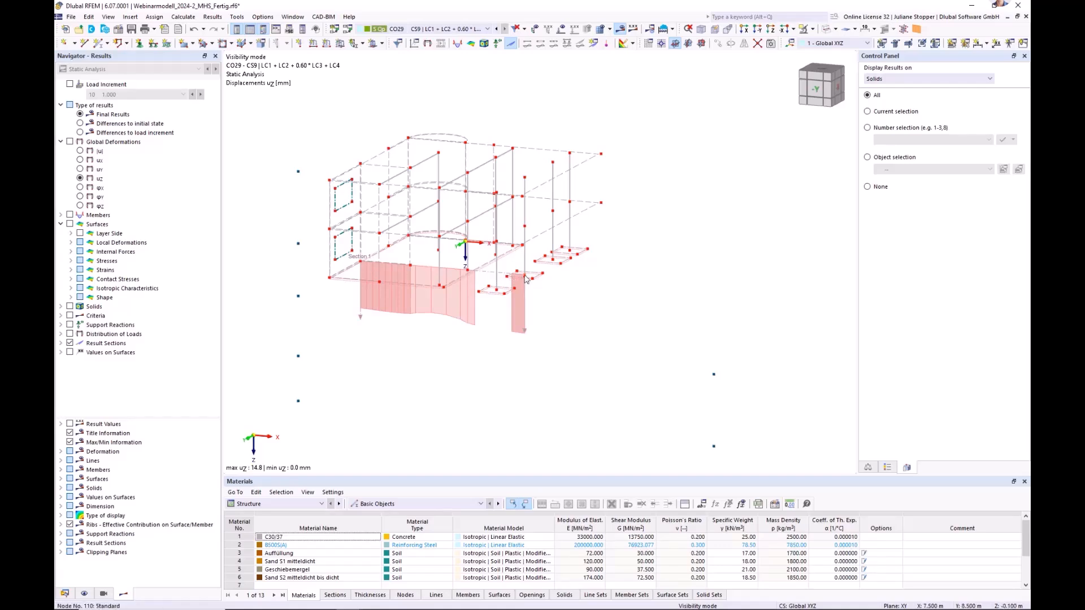
{"action": "scroll", "coordinate": [524, 280], "scroll_direction": "up", "scroll_amount": 4}
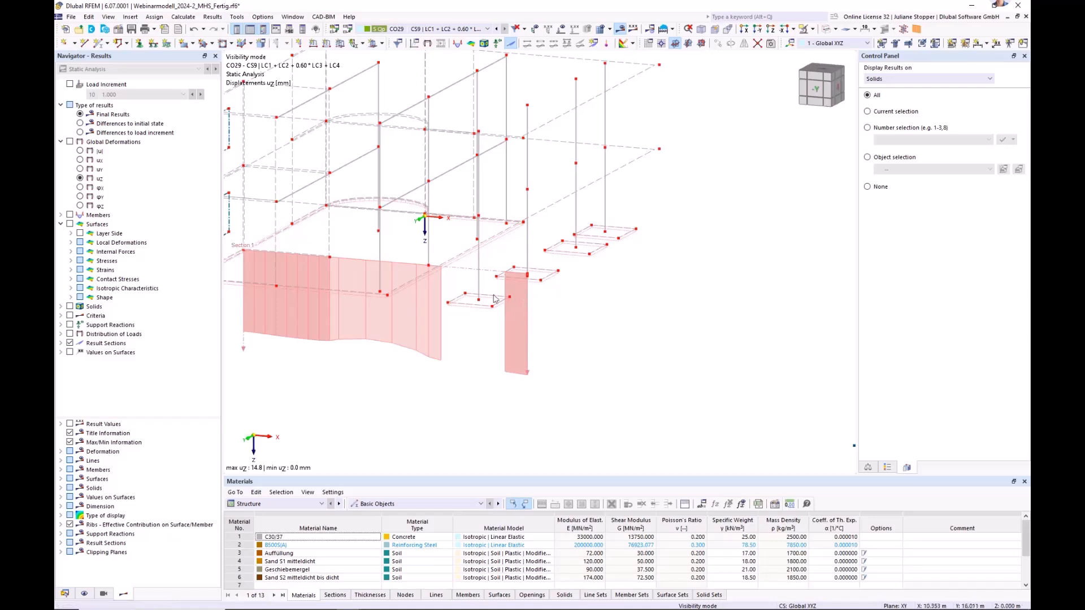
Step: Open the result diagrams of result section 1 in a maximized window
{"action": "right_click", "coordinate": [528, 374]}
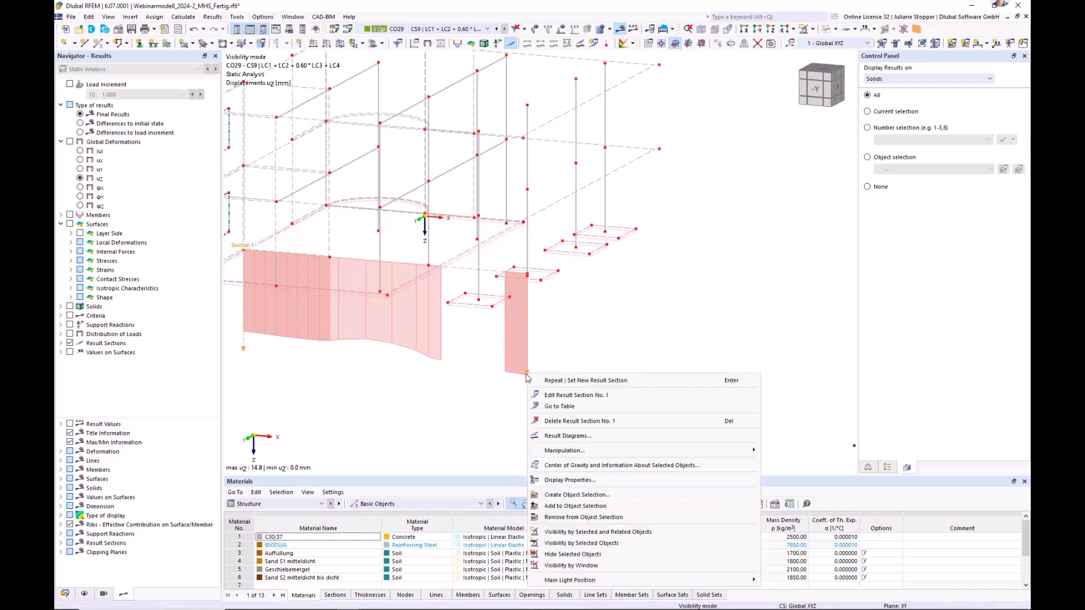
{"action": "left_click", "coordinate": [557, 436]}
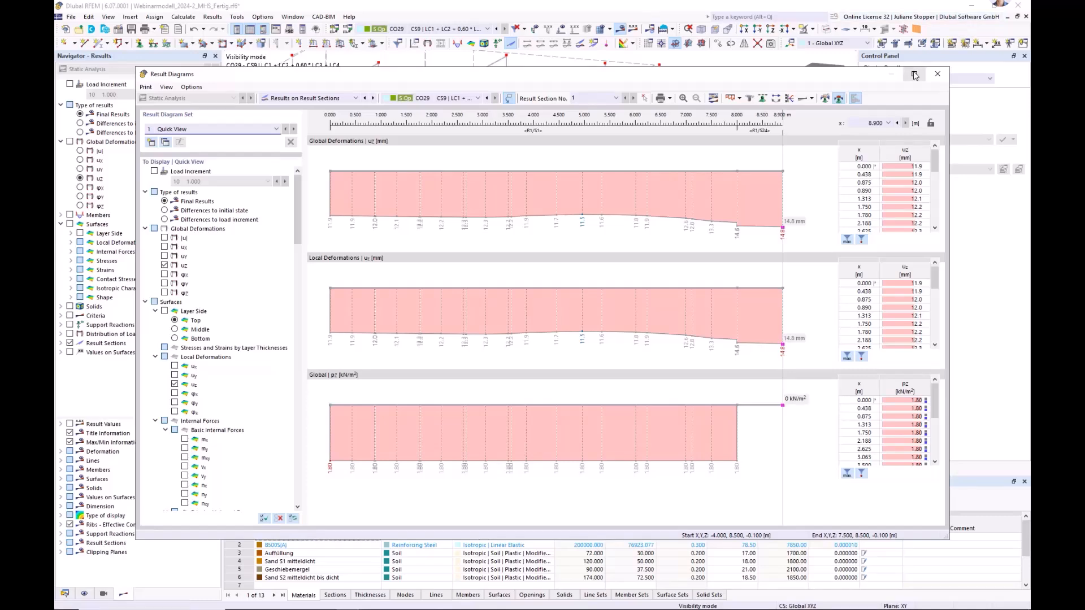
{"action": "left_click", "coordinate": [915, 75]}
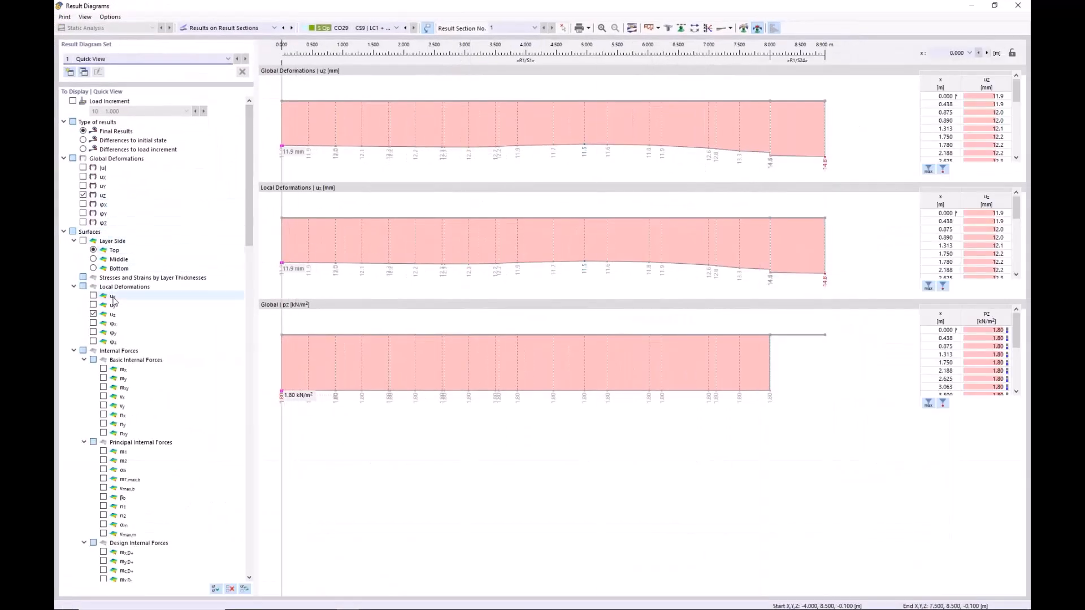
Step: Reduce the result diagrams to the local surface deformation uz, removing the global deformation uz and the global load distribution pz
{"action": "left_click", "coordinate": [94, 315]}
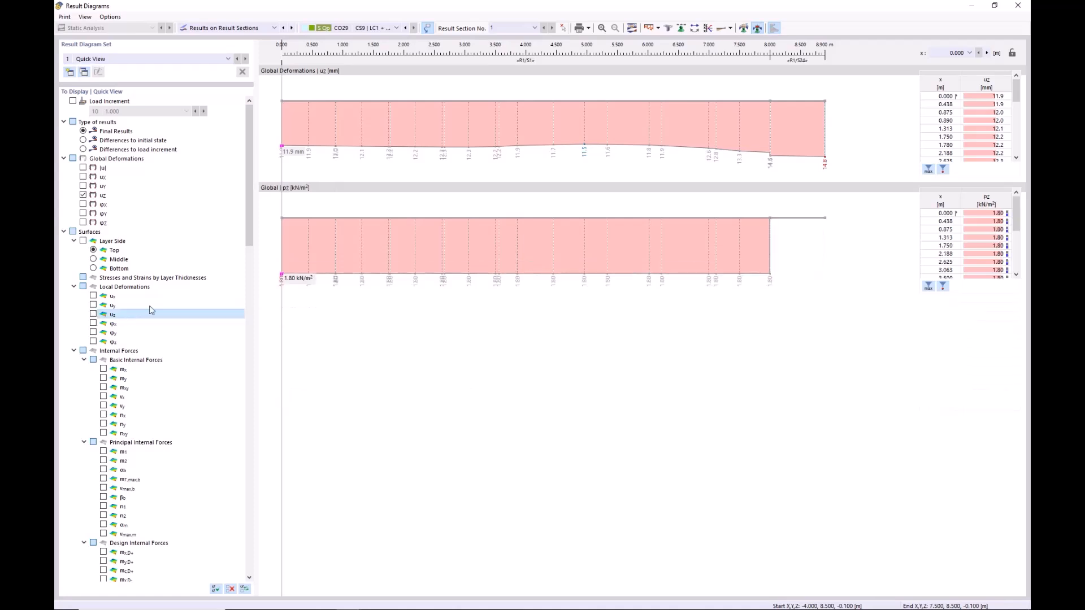
{"action": "left_click_drag", "start_coordinate": [246, 243], "coordinate": [246, 570]}
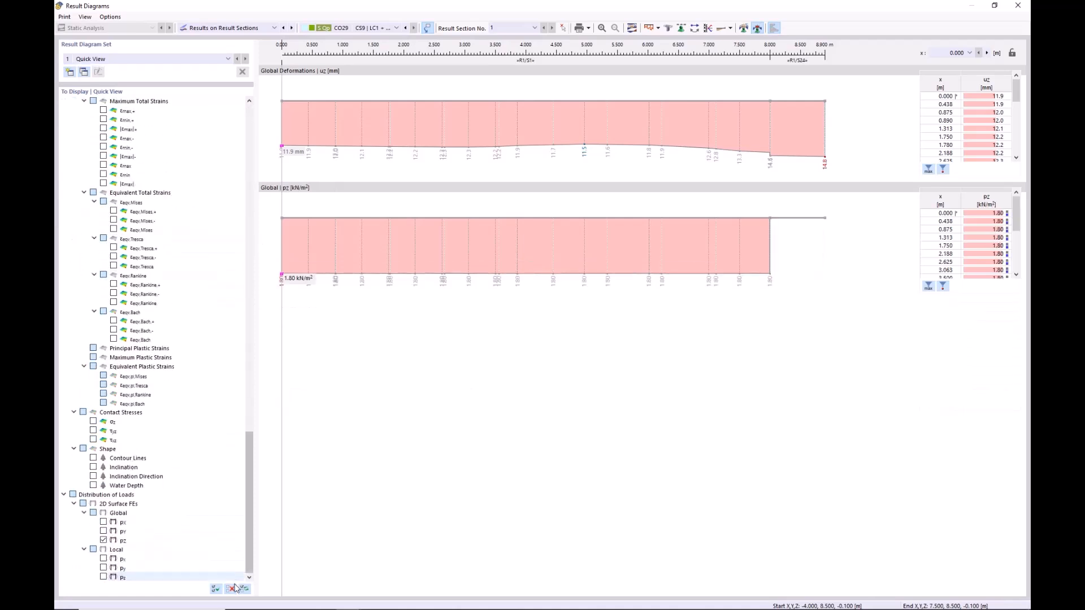
{"action": "left_click", "coordinate": [104, 541]}
{"action": "scroll", "coordinate": [100, 395], "scroll_direction": "up", "scroll_amount": 20}
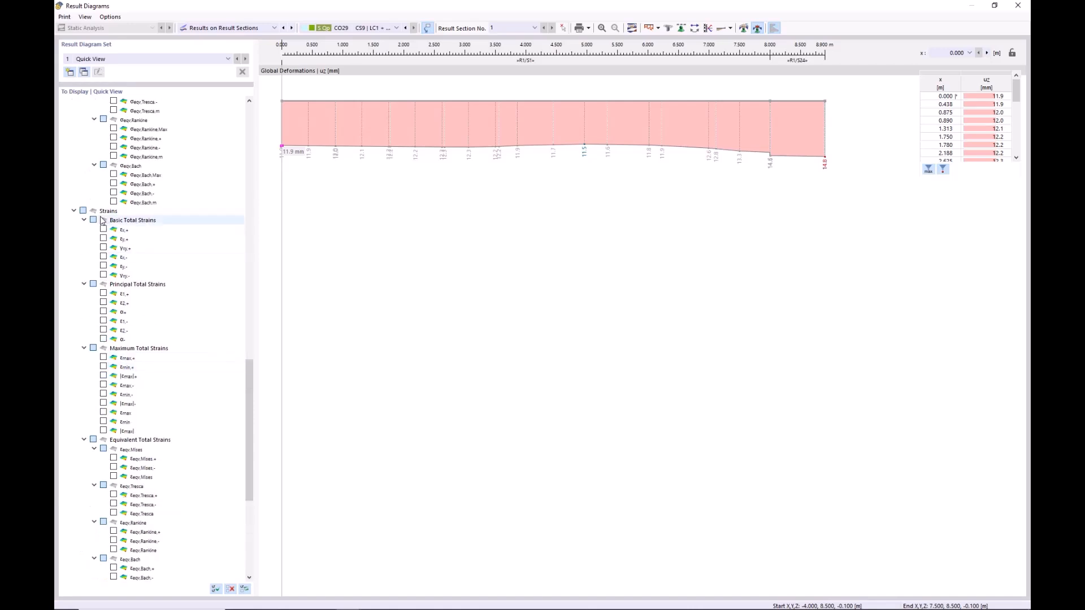
{"action": "scroll", "coordinate": [96, 246], "scroll_direction": "up", "scroll_amount": 3}
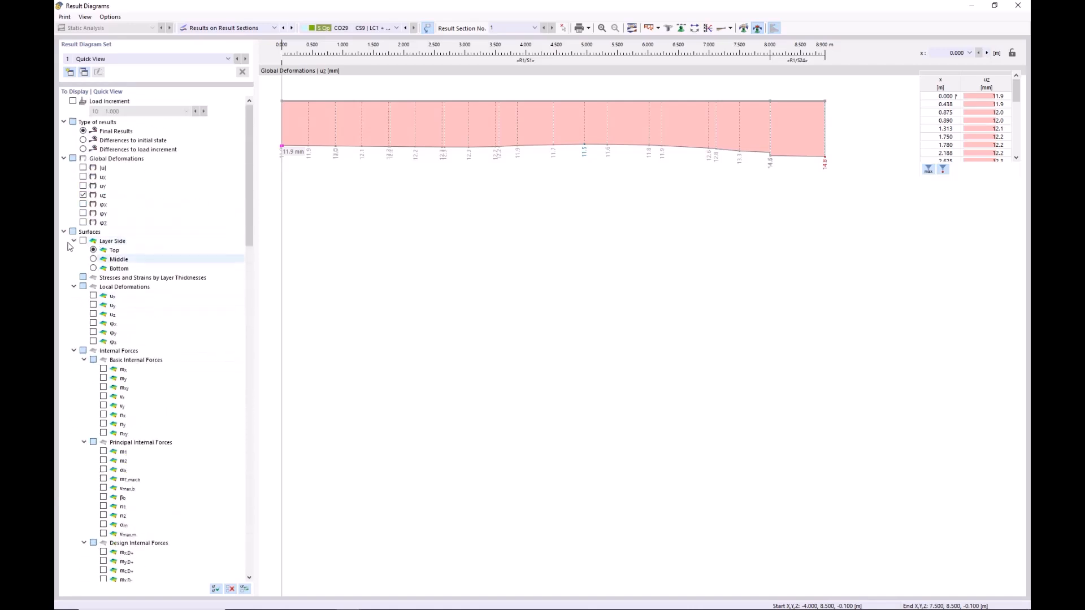
{"action": "left_click", "coordinate": [93, 314]}
{"action": "left_click", "coordinate": [83, 194]}
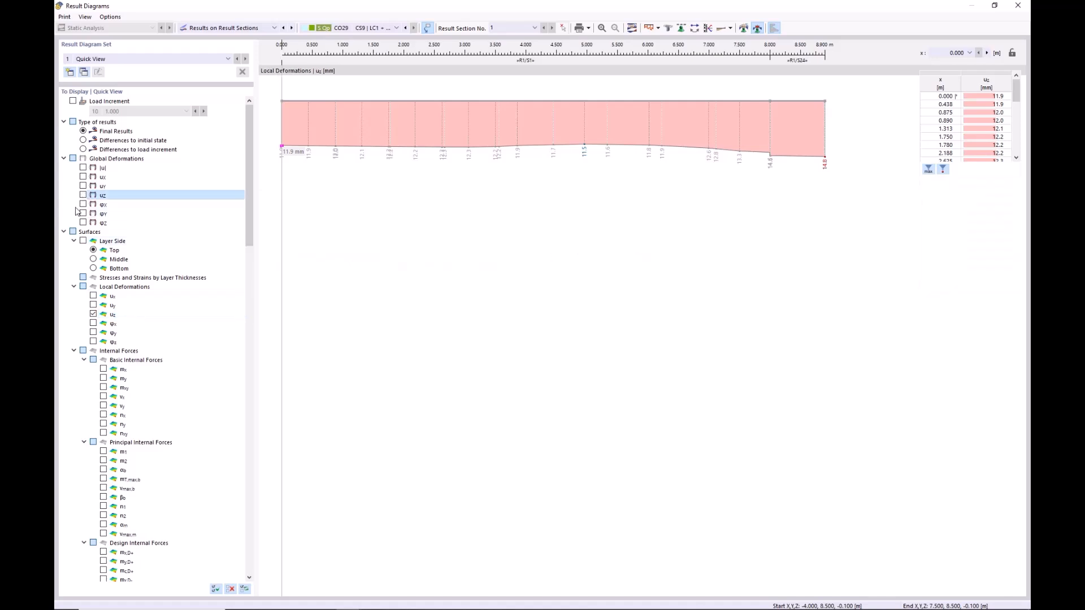
Step: Fix the diagram's evaluation position at x = 3.400 m and collapse the load distribution and layer side groups in the result list
{"action": "left_click", "coordinate": [64, 232]}
{"action": "left_click", "coordinate": [489, 220]}
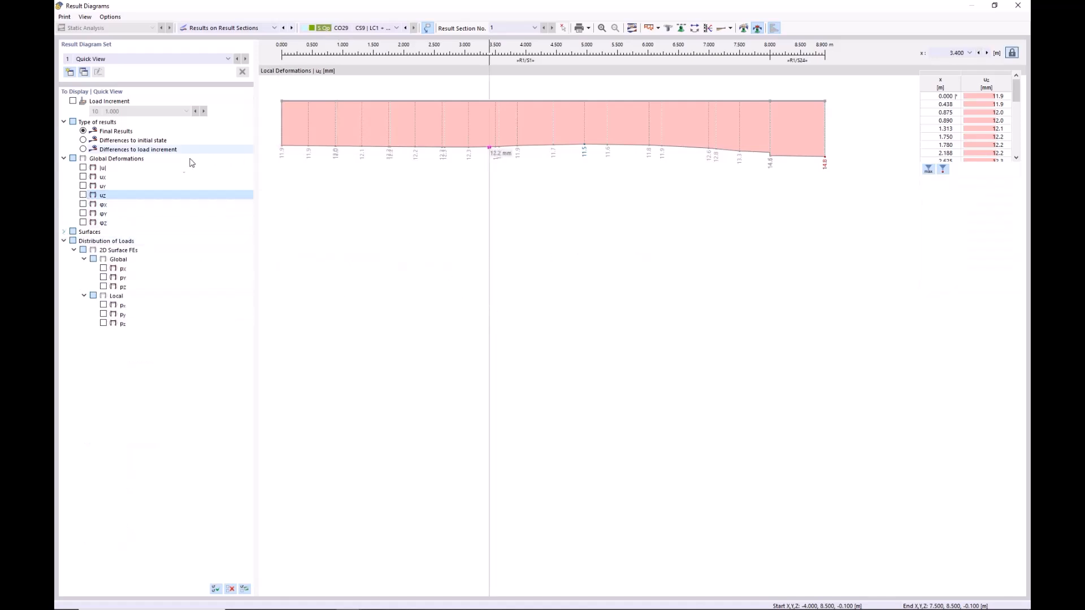
{"action": "left_click", "coordinate": [64, 241]}
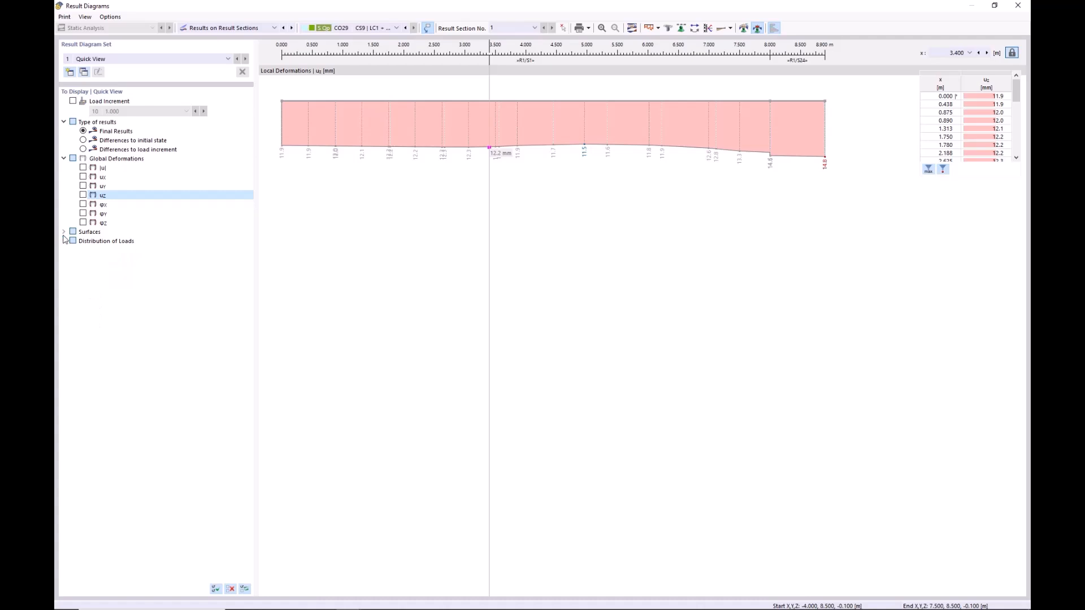
{"action": "left_click", "coordinate": [64, 232]}
{"action": "left_click", "coordinate": [74, 240]}
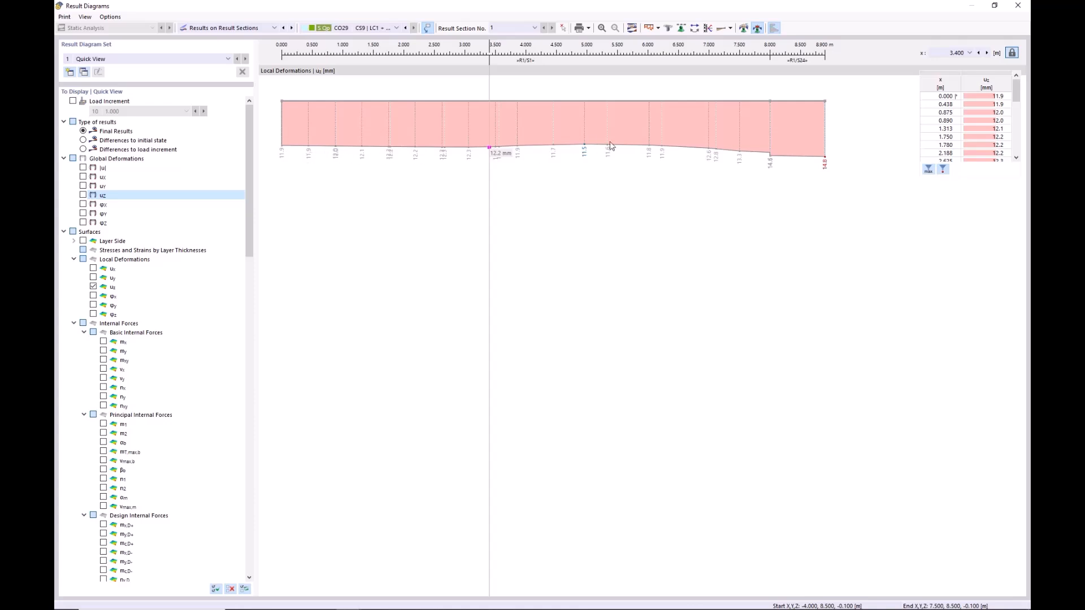
Step: Check the available output targets for printing the result diagram graphics and close the result diagrams
{"action": "left_click", "coordinate": [64, 17]}
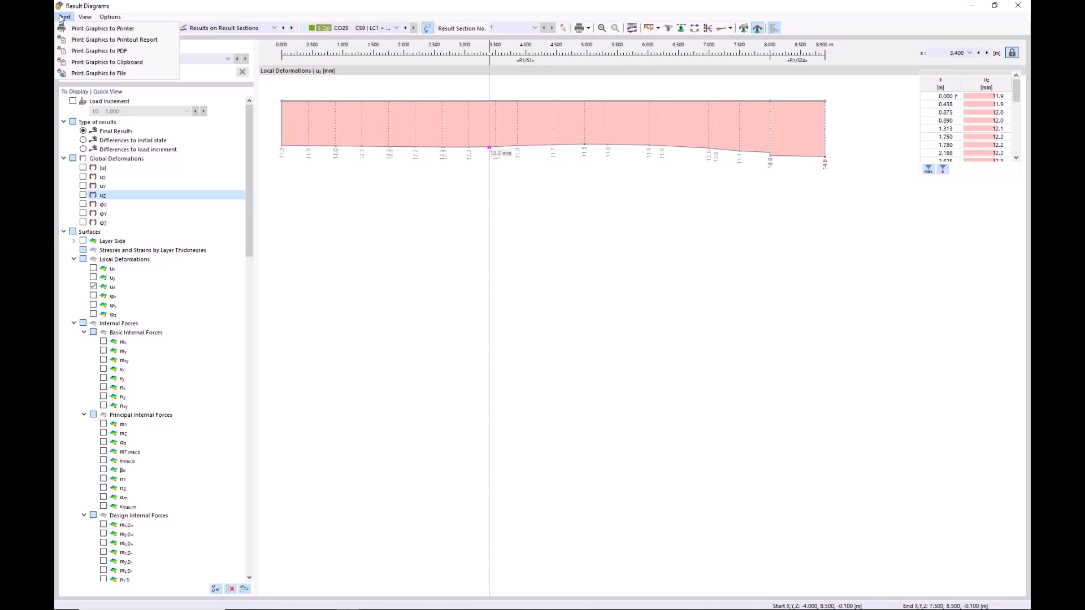
{"action": "left_click", "coordinate": [64, 17]}
{"action": "left_click", "coordinate": [64, 17]}
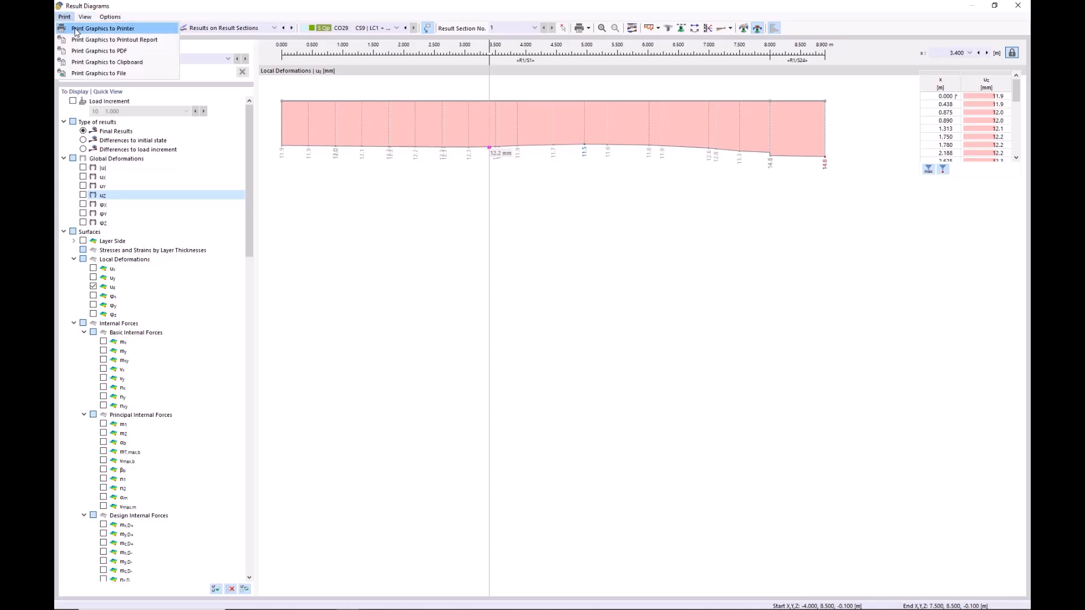
{"action": "left_click_drag", "start_coordinate": [247, 237], "coordinate": [263, 199]}
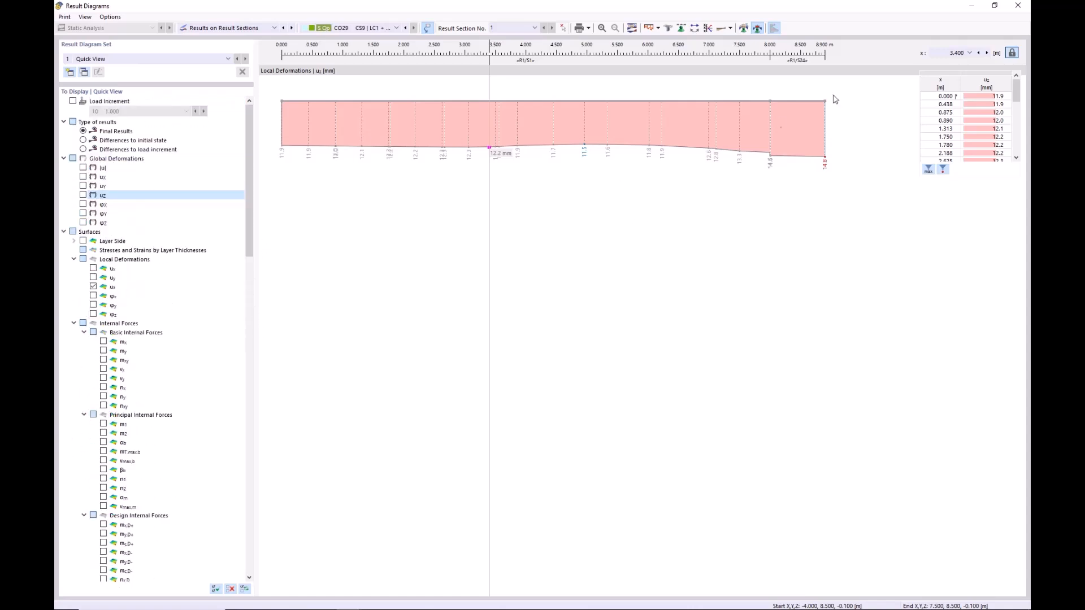
{"action": "left_click", "coordinate": [1017, 7]}
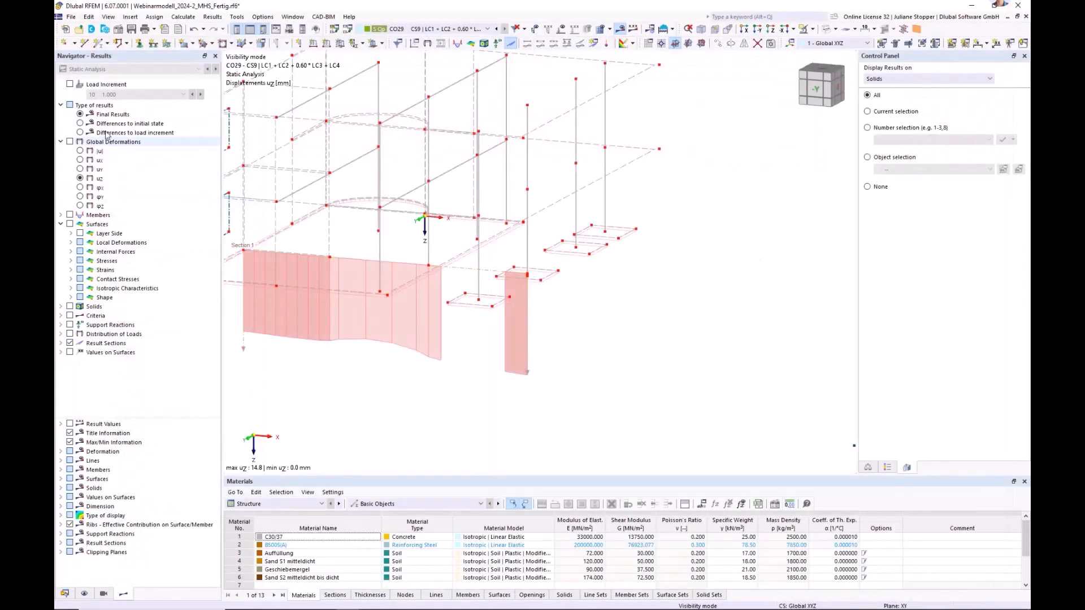
Step: Display the global deformations uz again on the entire soil massif
{"action": "left_click", "coordinate": [69, 141]}
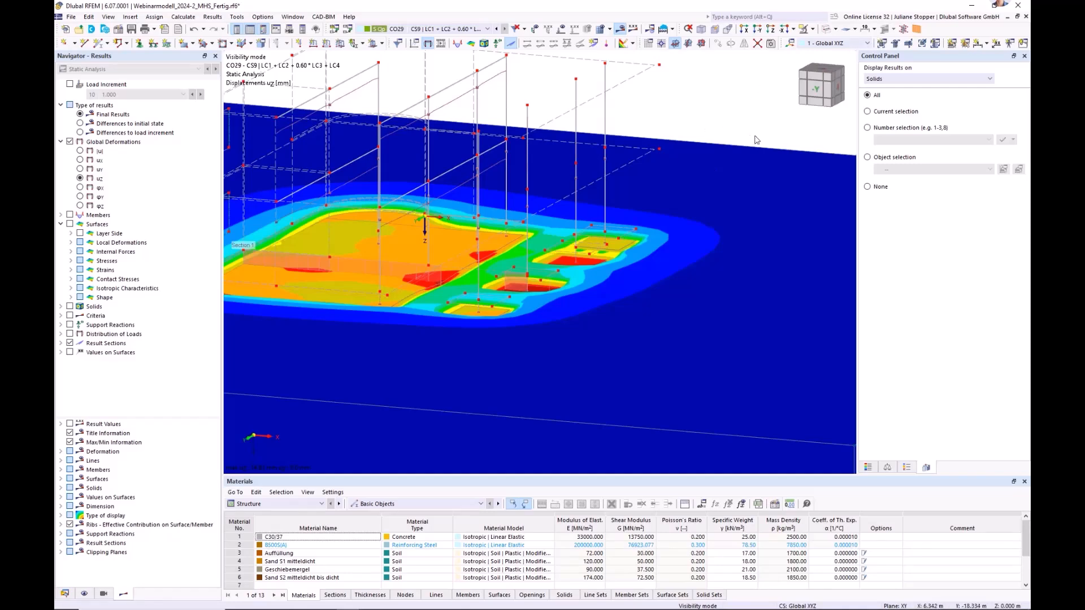
{"action": "scroll", "coordinate": [746, 150], "scroll_direction": "down", "scroll_amount": 2}
{"action": "scroll", "coordinate": [722, 158], "scroll_direction": "down", "scroll_amount": 2}
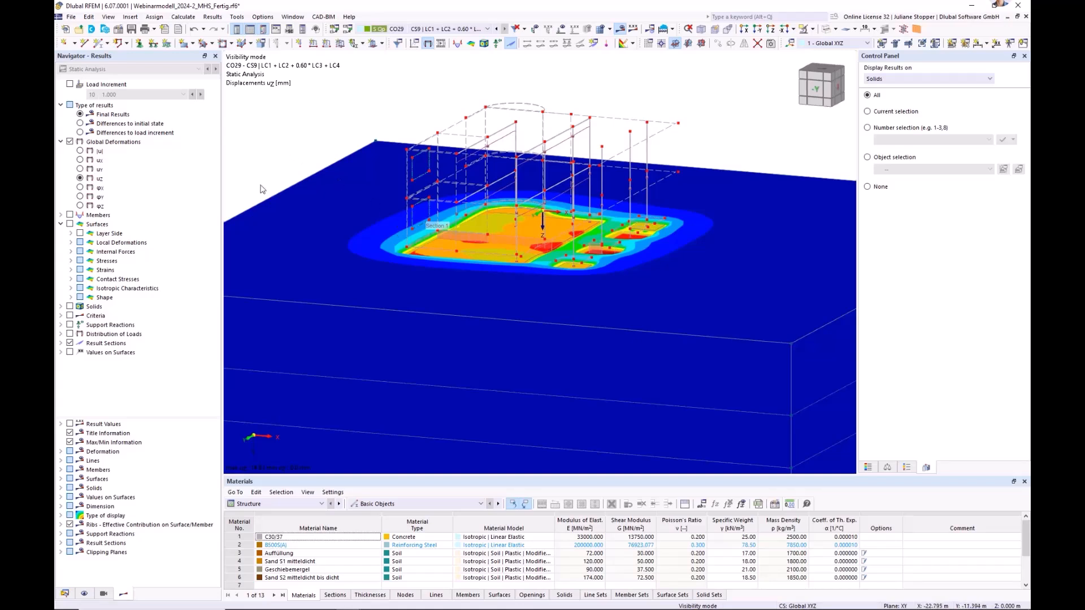
Step: Display the basic stress σz of the solids, viewed from above around the foundations
{"action": "left_click", "coordinate": [70, 306]}
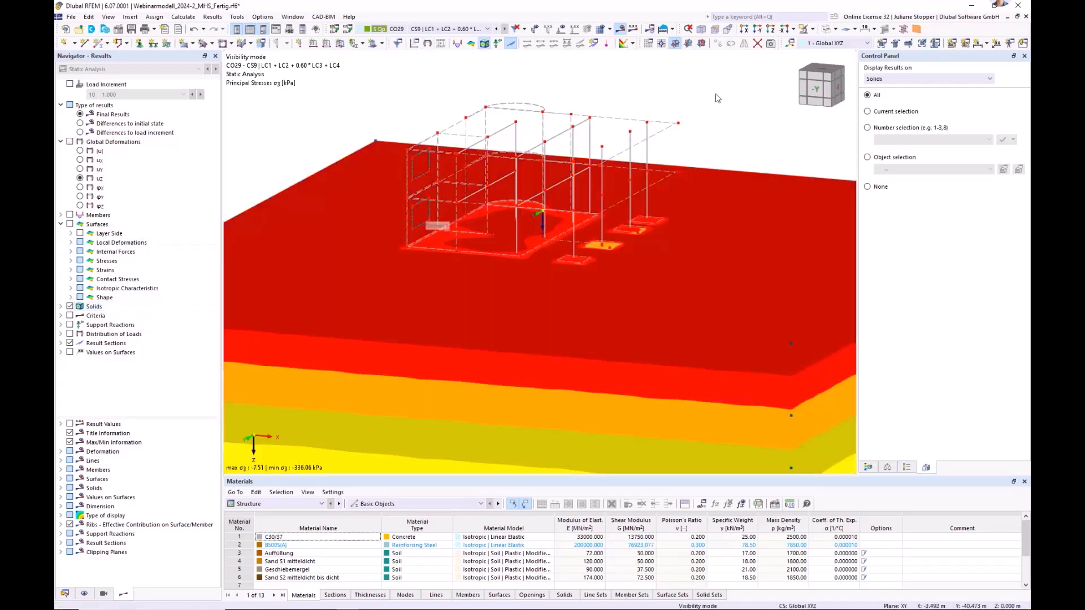
{"action": "left_click", "coordinate": [60, 307]}
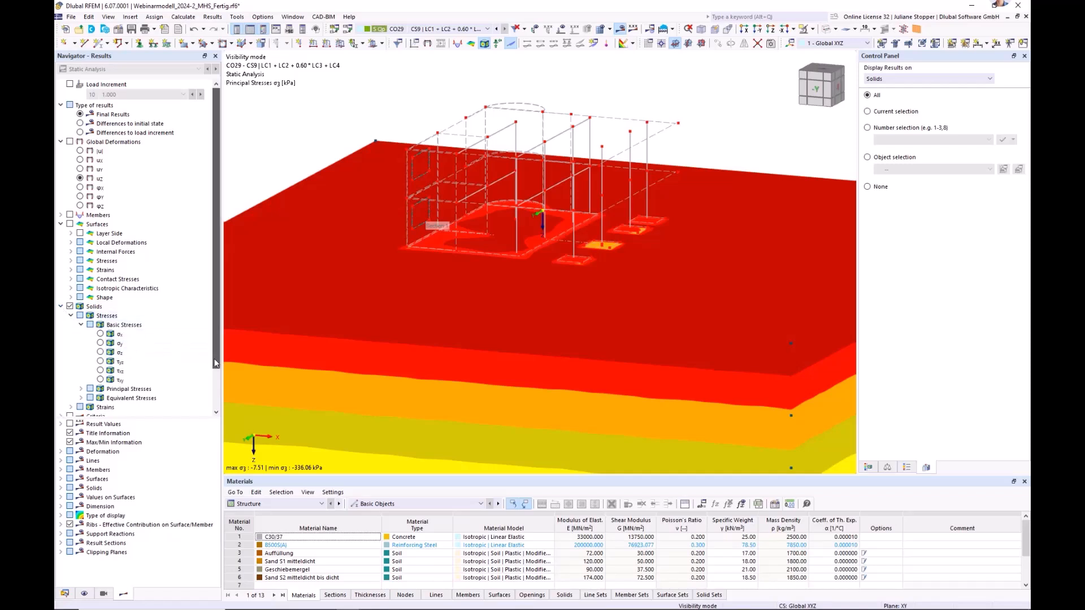
{"action": "scroll", "coordinate": [100, 328], "scroll_direction": "down", "scroll_amount": 2}
{"action": "left_click", "coordinate": [101, 314]}
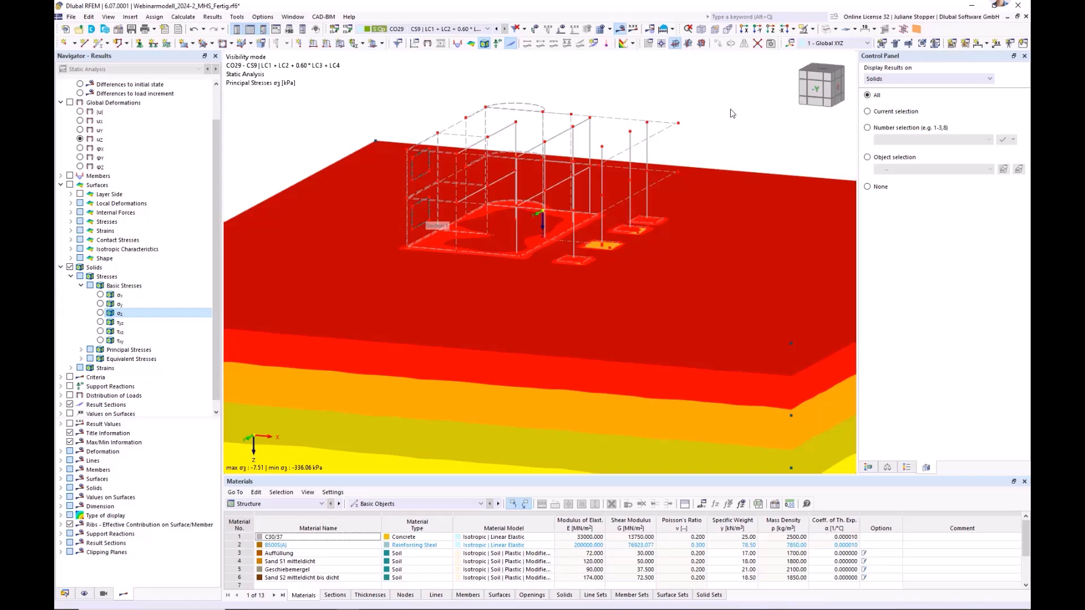
{"action": "left_click", "coordinate": [770, 29]}
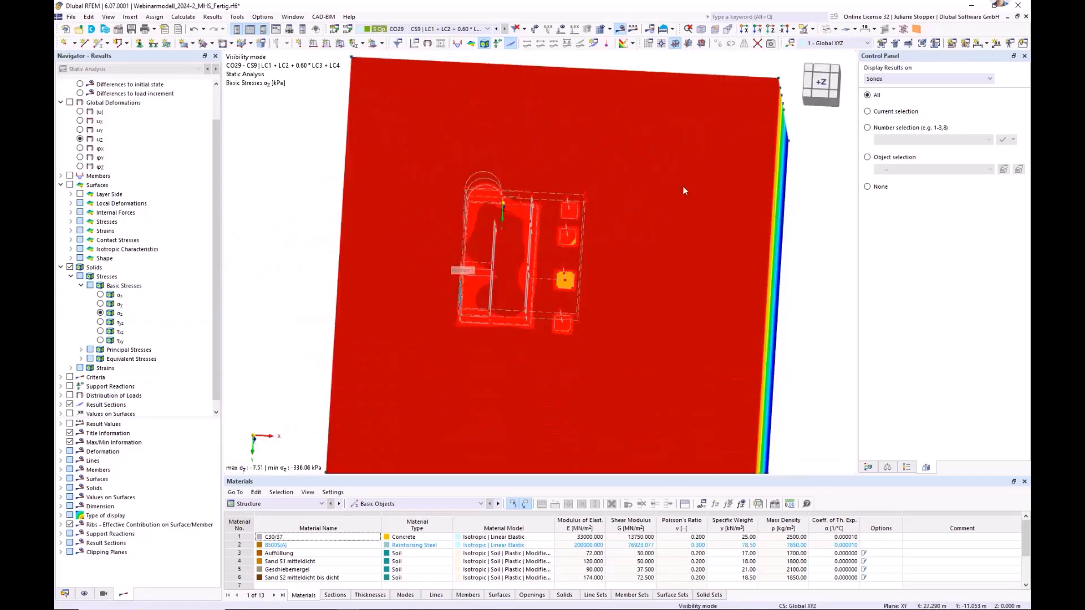
{"action": "scroll", "coordinate": [488, 246], "scroll_direction": "up", "scroll_amount": 5}
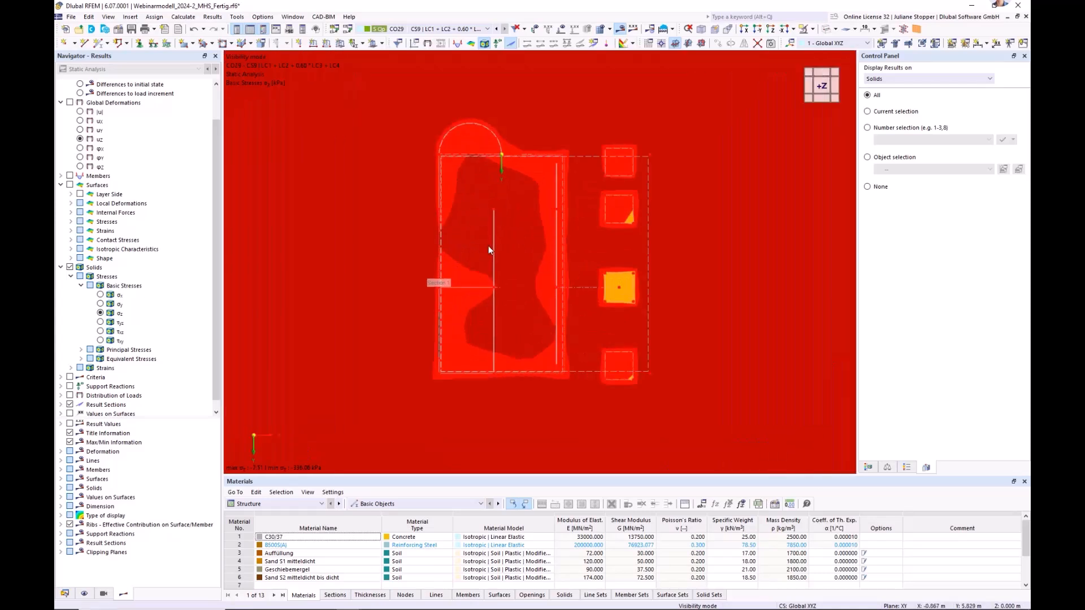
Step: Check the display settings for lines and show the color scale of the basic stress σz
{"action": "left_click", "coordinate": [84, 593]}
{"action": "left_click", "coordinate": [90, 94]}
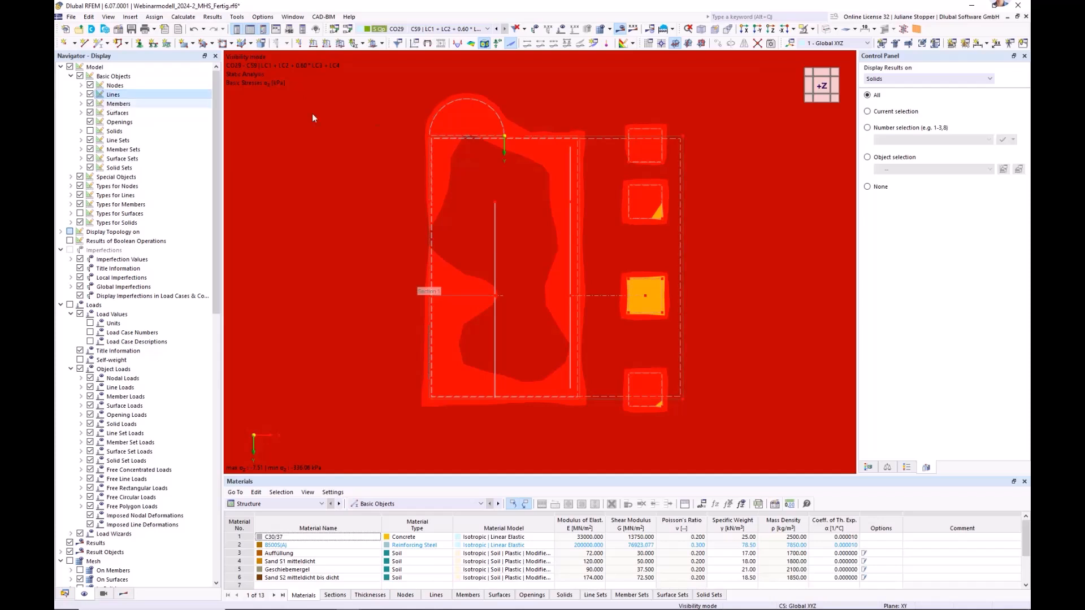
{"action": "scroll", "coordinate": [617, 207], "scroll_direction": "down", "scroll_amount": 3}
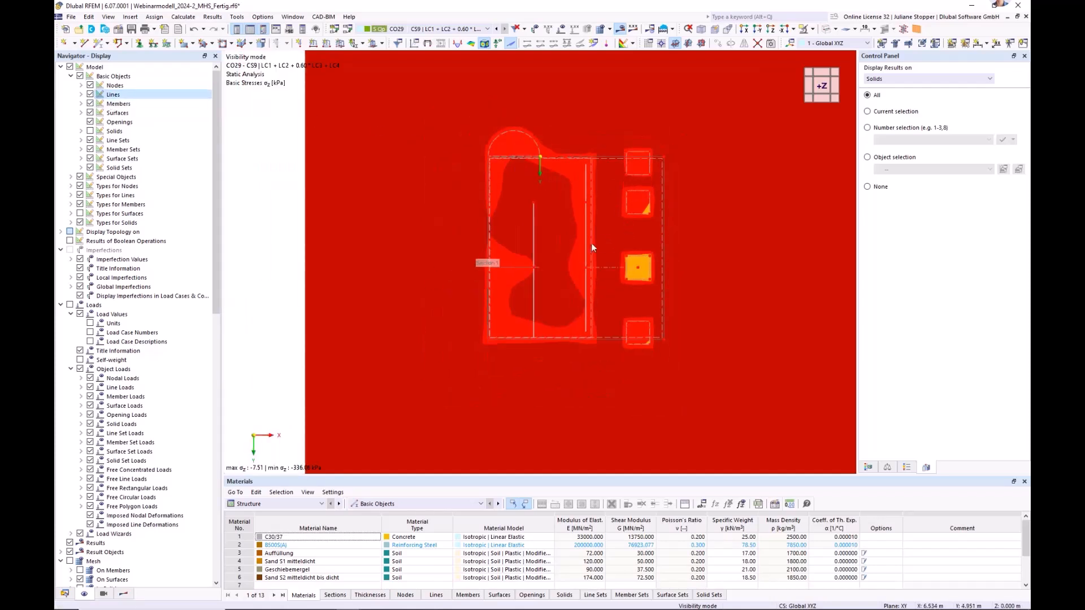
{"action": "left_click", "coordinate": [869, 467]}
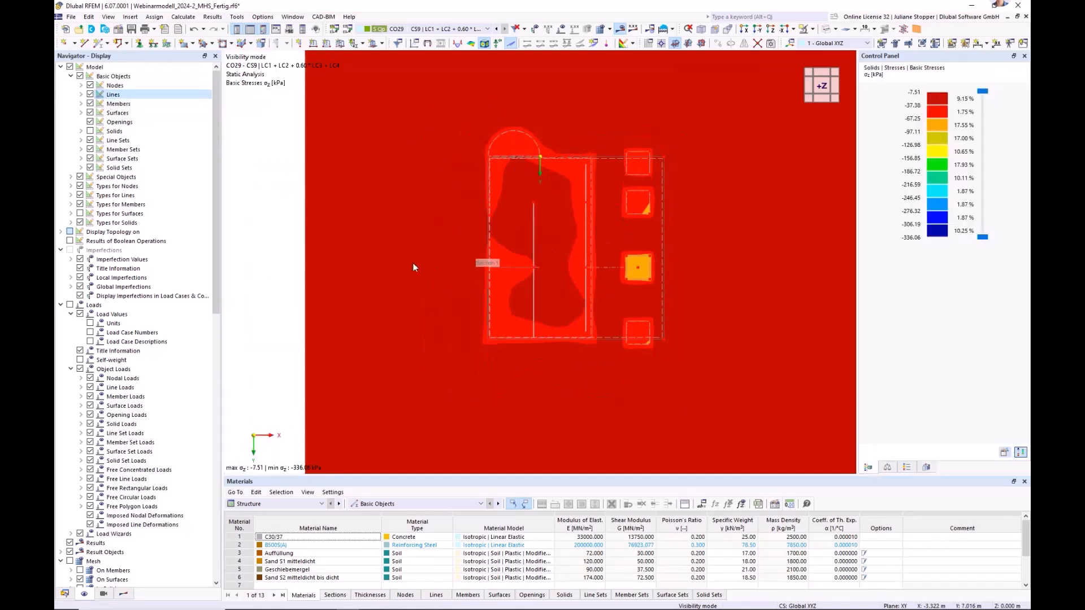
Step: Switch the stress results to the differences to the initial state in the isometric view
{"action": "left_click", "coordinate": [123, 594]}
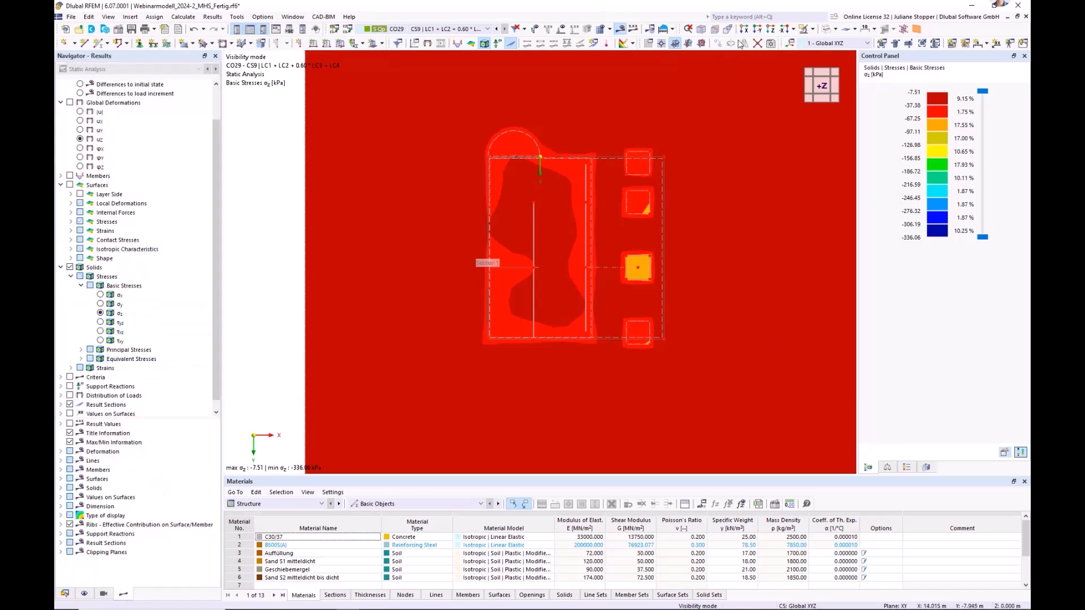
{"action": "left_click", "coordinate": [700, 29]}
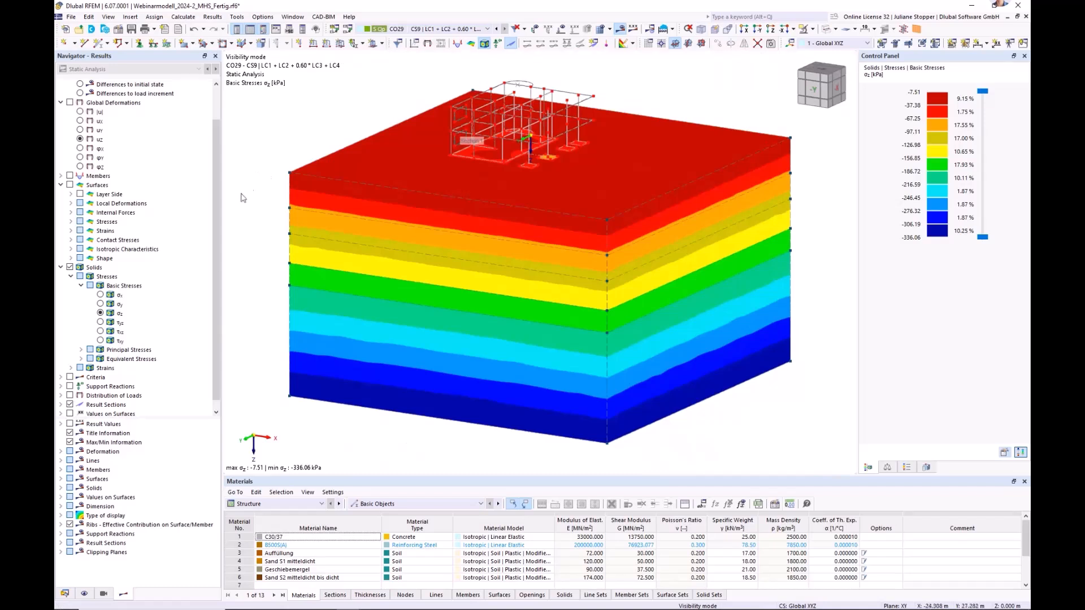
{"action": "scroll", "coordinate": [216, 269], "scroll_direction": "up", "scroll_amount": 2}
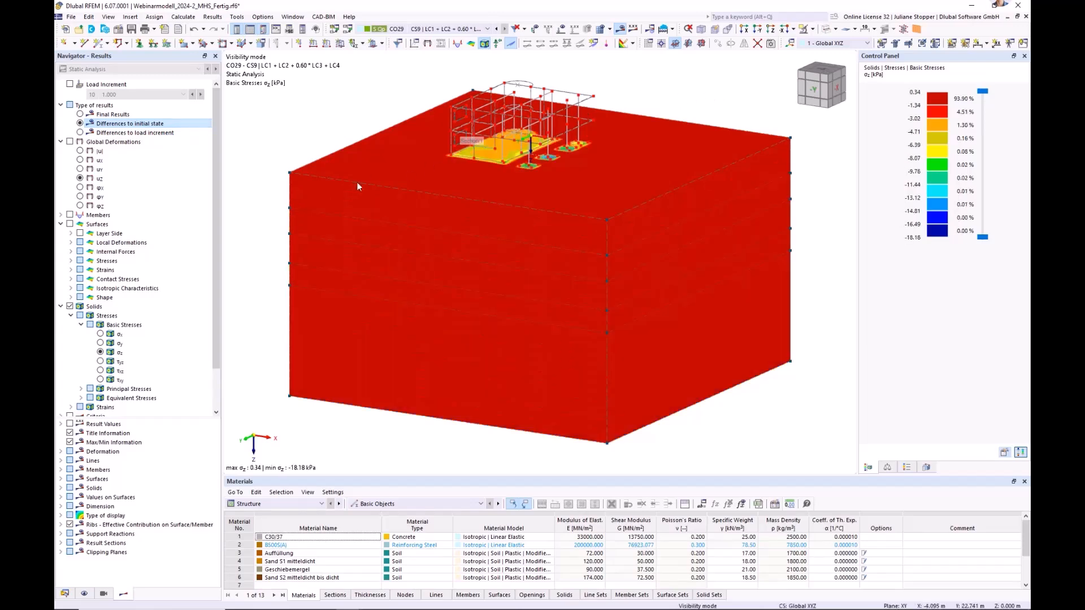
Step: Compare the σz stress differences of load combinations CO29, CO28 and CO27, leaving CO27 active in the view from above
{"action": "left_click", "coordinate": [771, 30]}
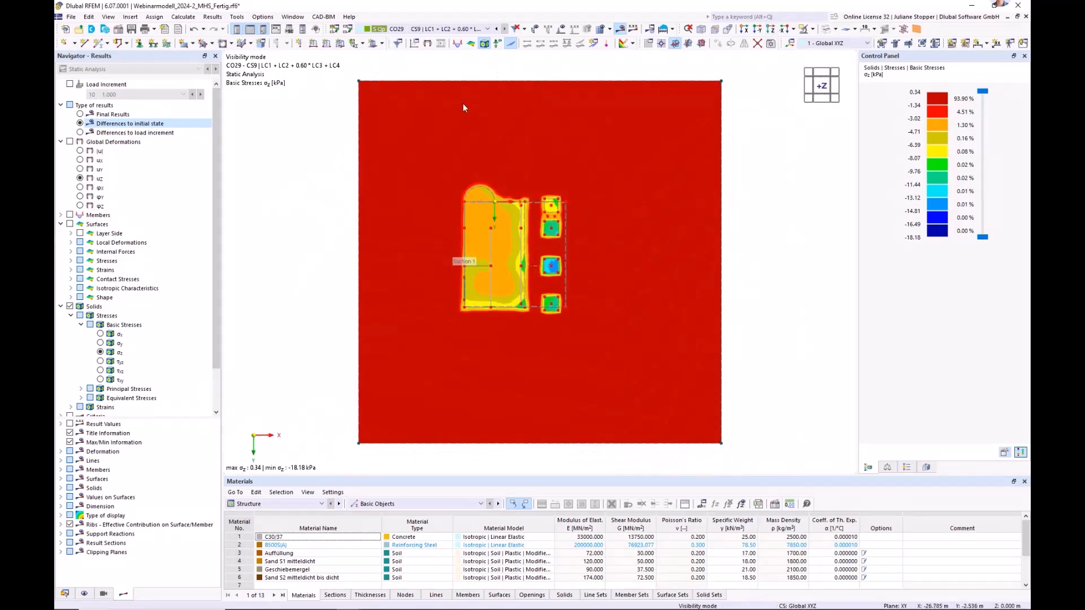
{"action": "left_click", "coordinate": [702, 29]}
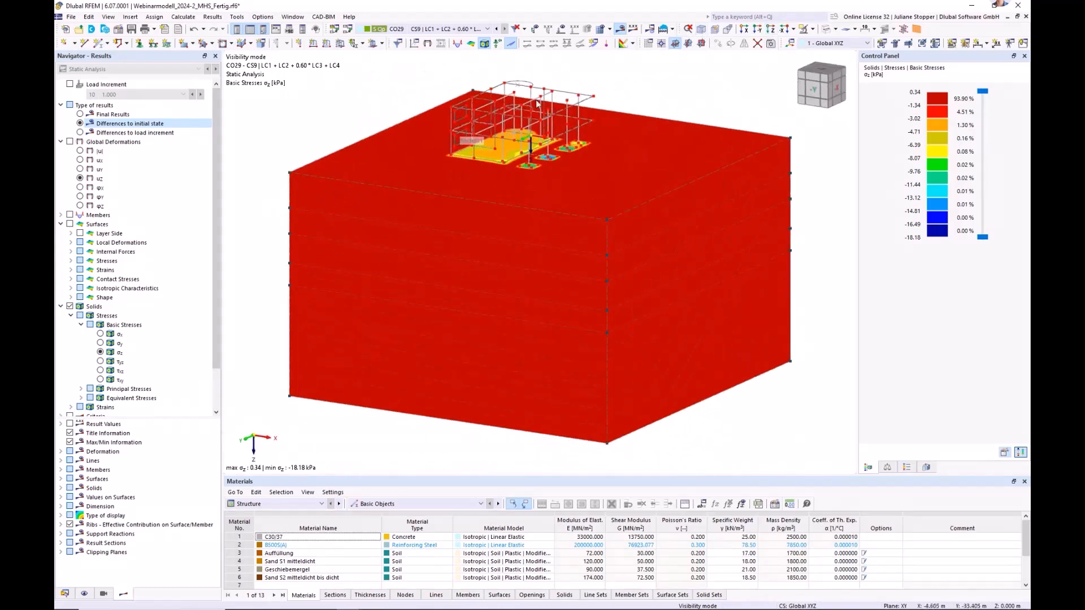
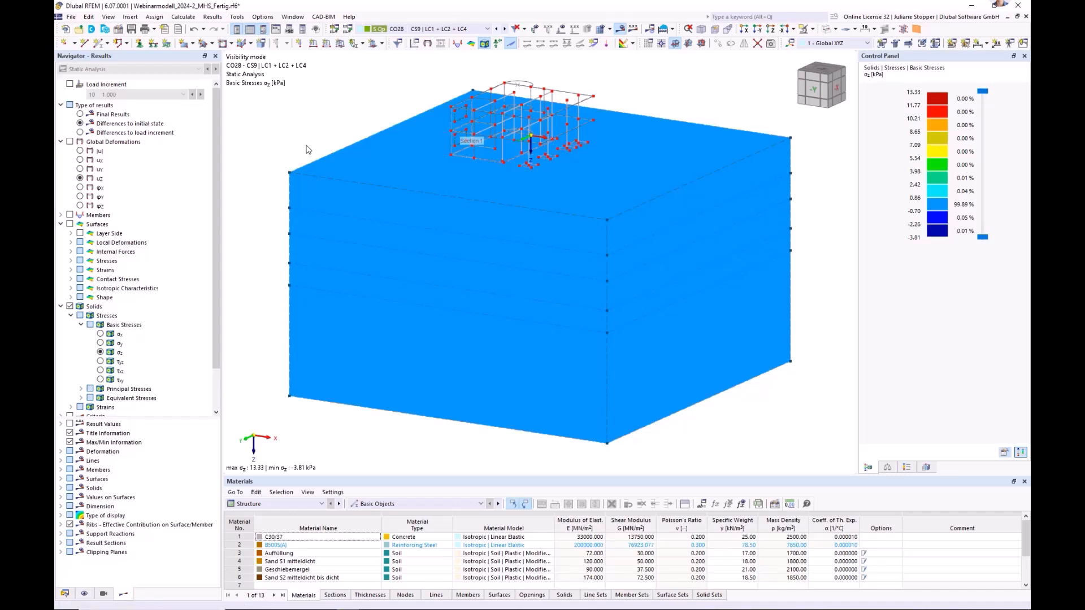
{"action": "left_click", "coordinate": [771, 31]}
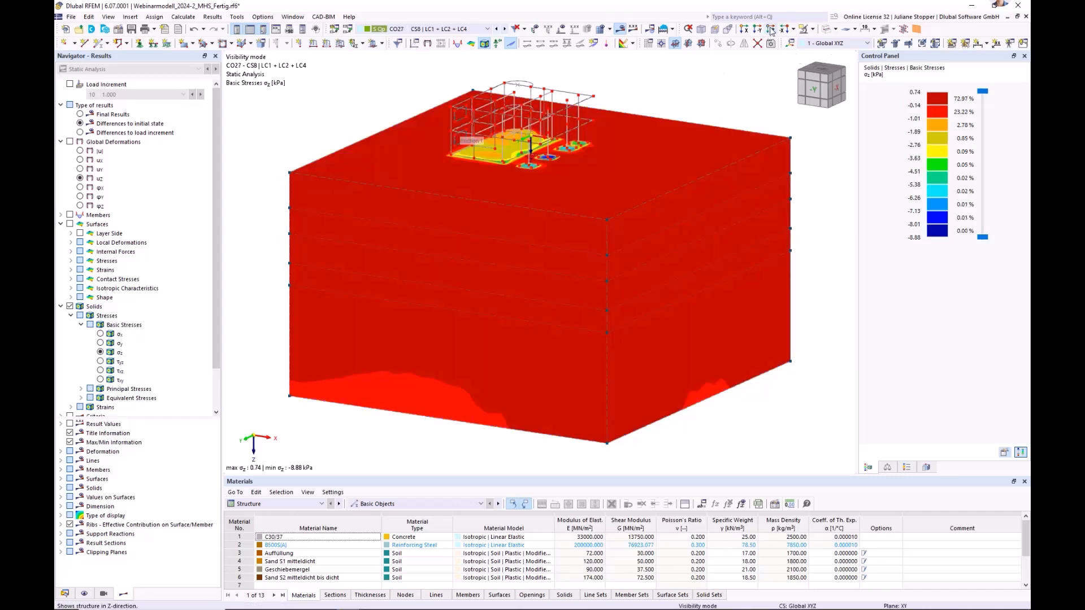
{"action": "left_click", "coordinate": [490, 31]}
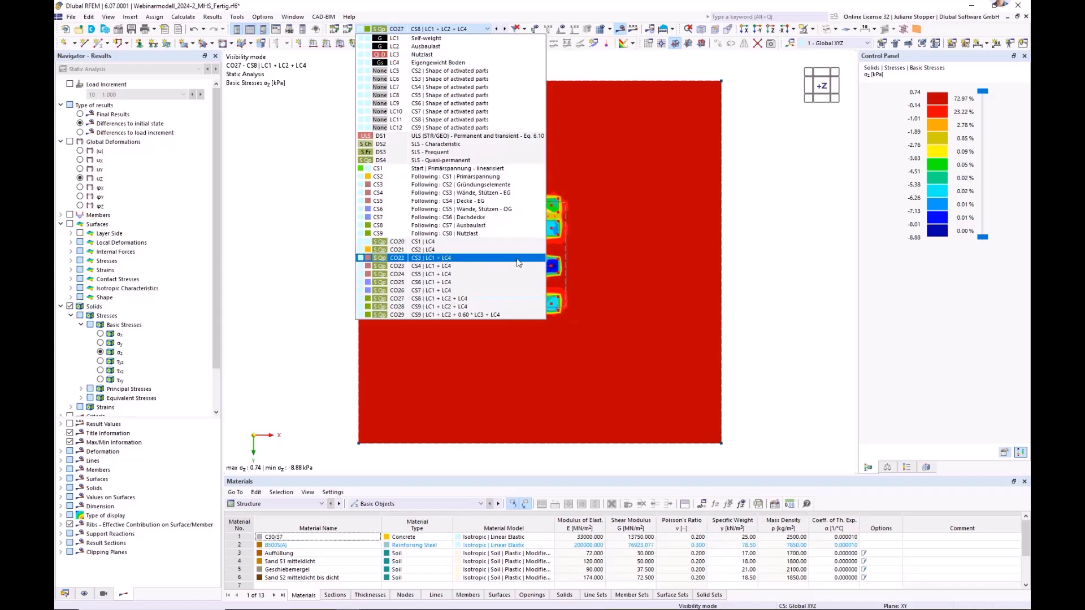
{"action": "left_click", "coordinate": [807, 238]}
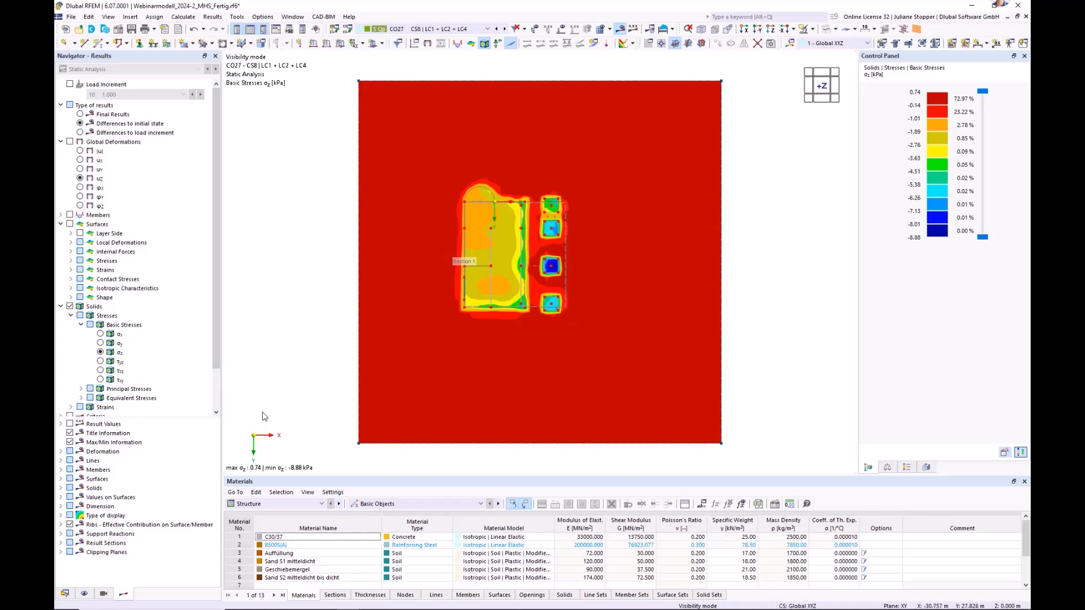
Step: Display the principal stress σ3 of the solids in the view from above
{"action": "left_click", "coordinate": [81, 389]}
{"action": "scroll", "coordinate": [175, 381], "scroll_direction": "down", "scroll_amount": 3}
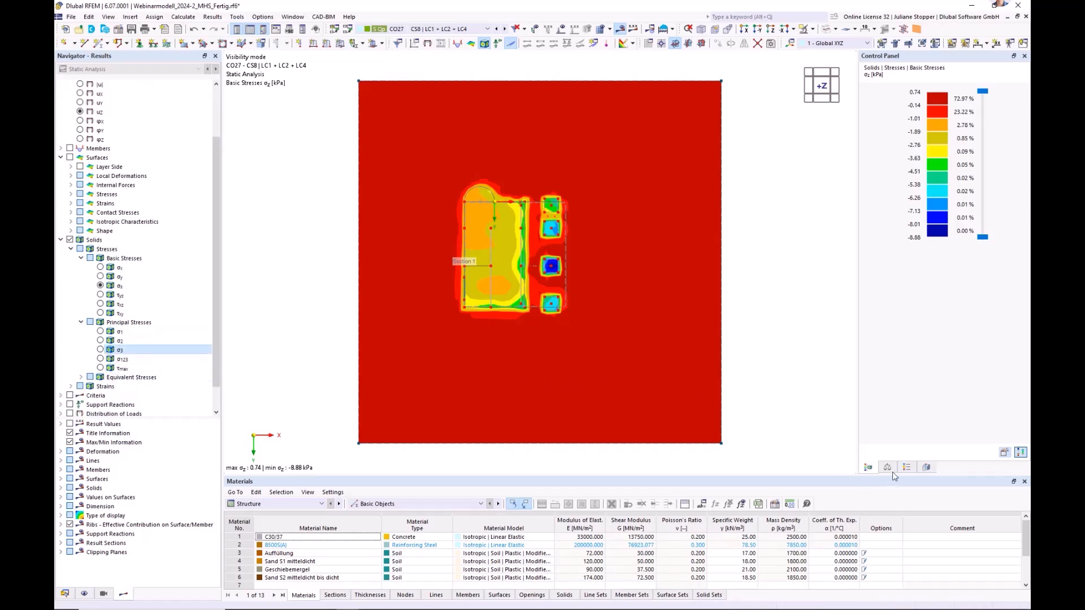
{"action": "left_click", "coordinate": [828, 30]}
{"action": "left_click", "coordinate": [826, 31]}
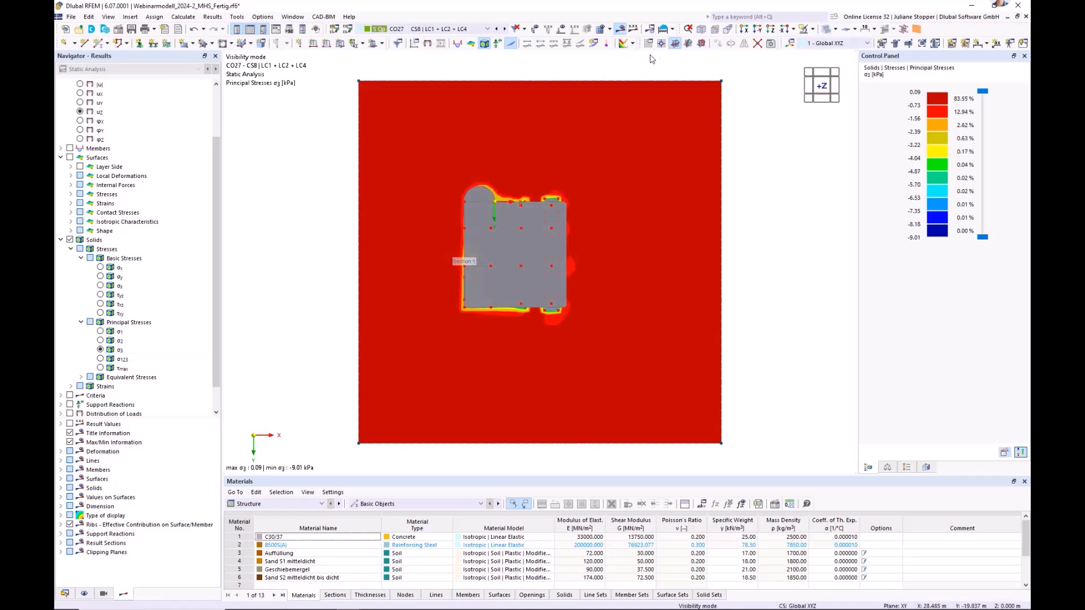
{"action": "left_click", "coordinate": [827, 30]}
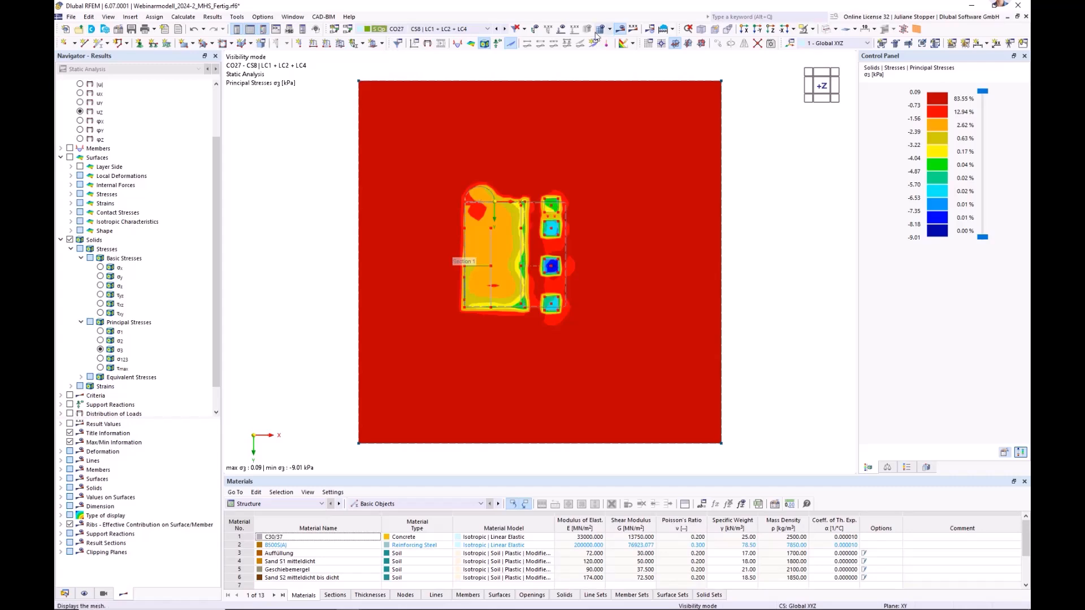
Step: View the model in the X direction and turn on the display of the solid objects
{"action": "left_click", "coordinate": [745, 31]}
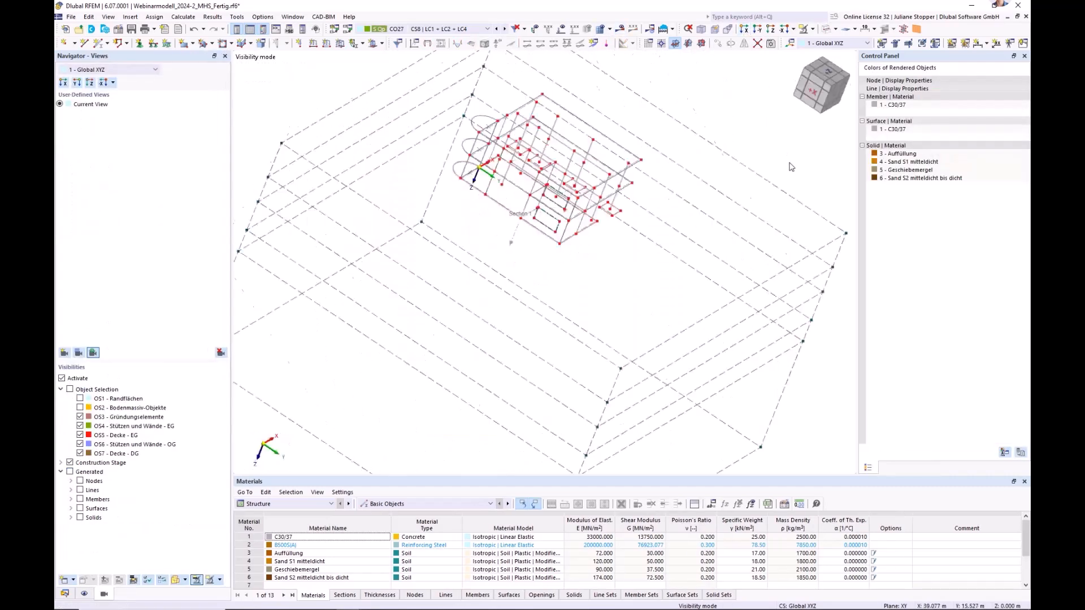
{"action": "left_click", "coordinate": [84, 594]}
{"action": "left_click", "coordinate": [90, 132]}
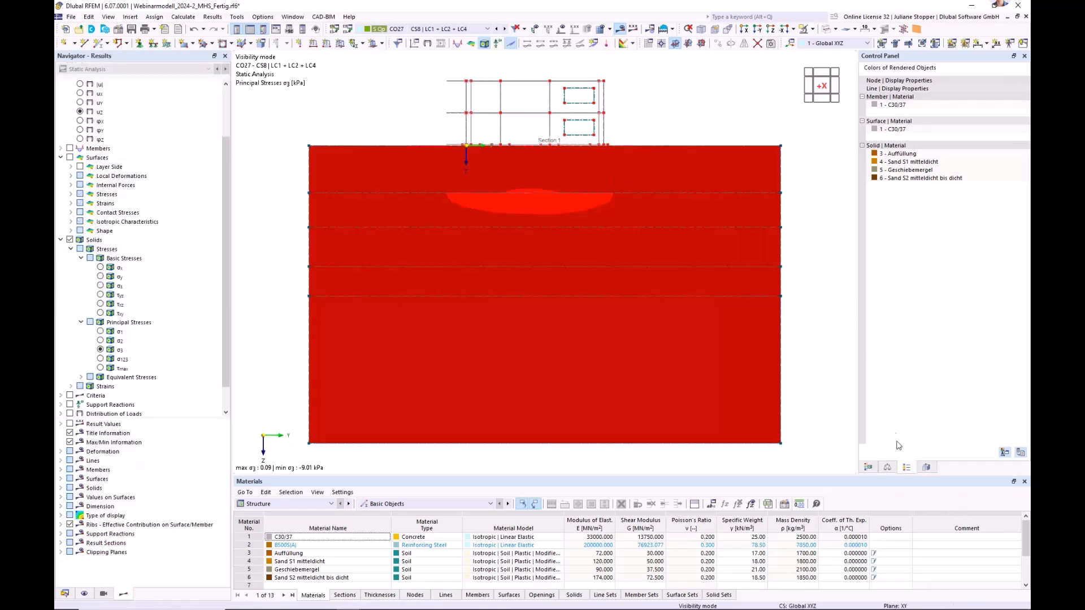
Step: Limit the solid results to the current selection and select the uppermost soil layer
{"action": "left_click", "coordinate": [874, 466]}
{"action": "left_click", "coordinate": [924, 466]}
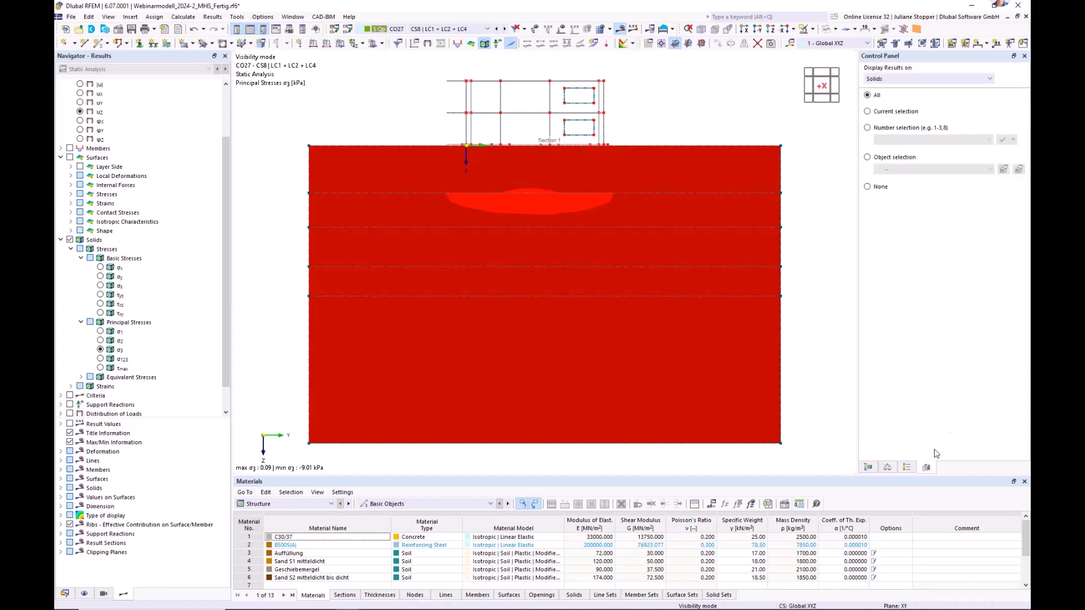
{"action": "left_click", "coordinate": [867, 112]}
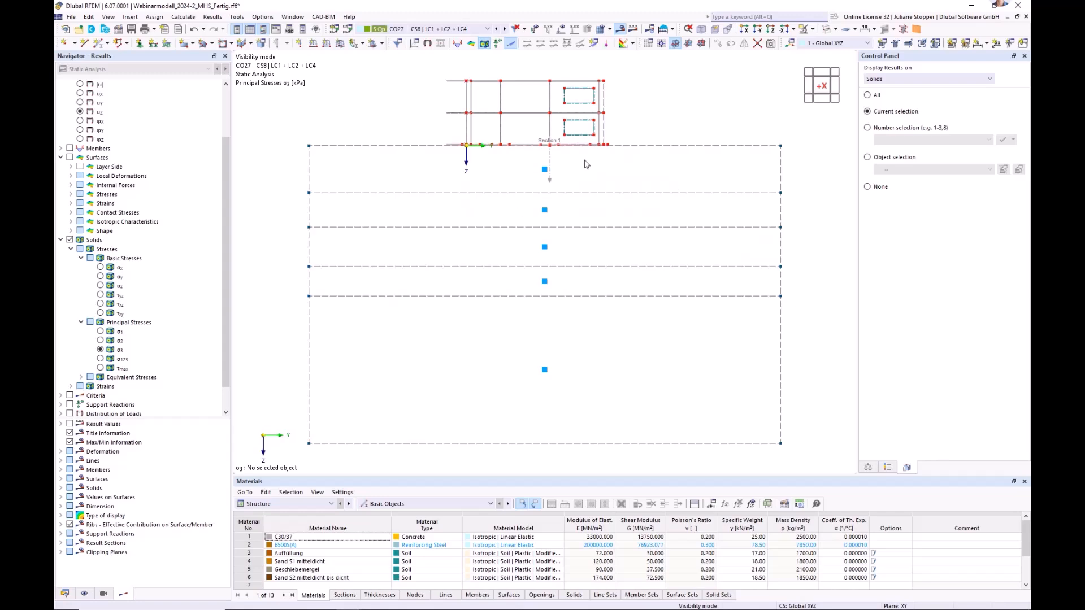
{"action": "left_click_drag", "start_coordinate": [584, 160], "coordinate": [531, 182]}
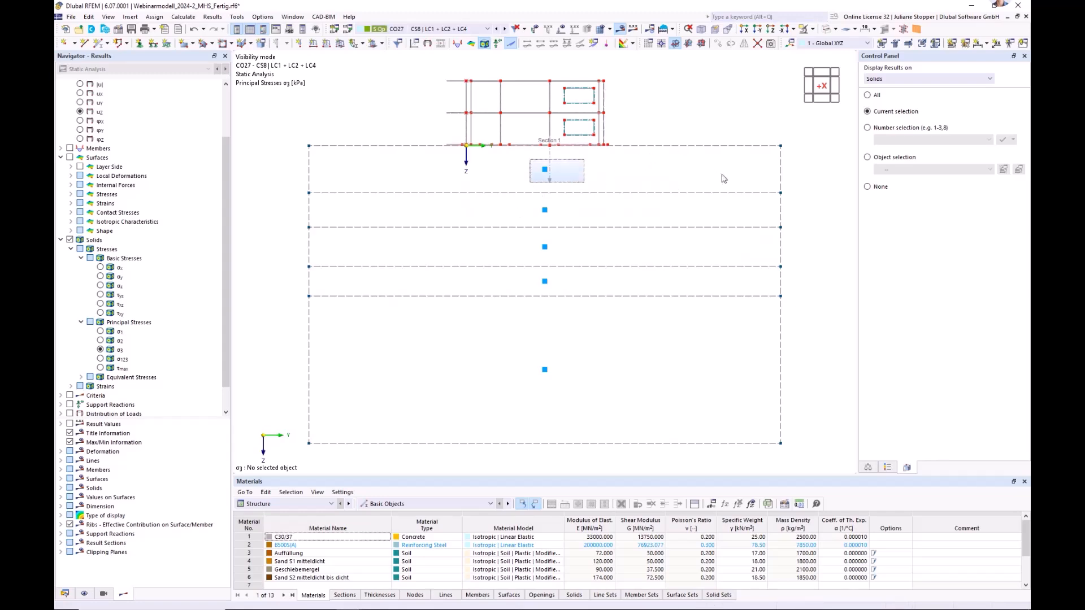
{"action": "middle_click_drag", "start_coordinate": [824, 155], "coordinate": [778, 198], "text": "ctrl"}
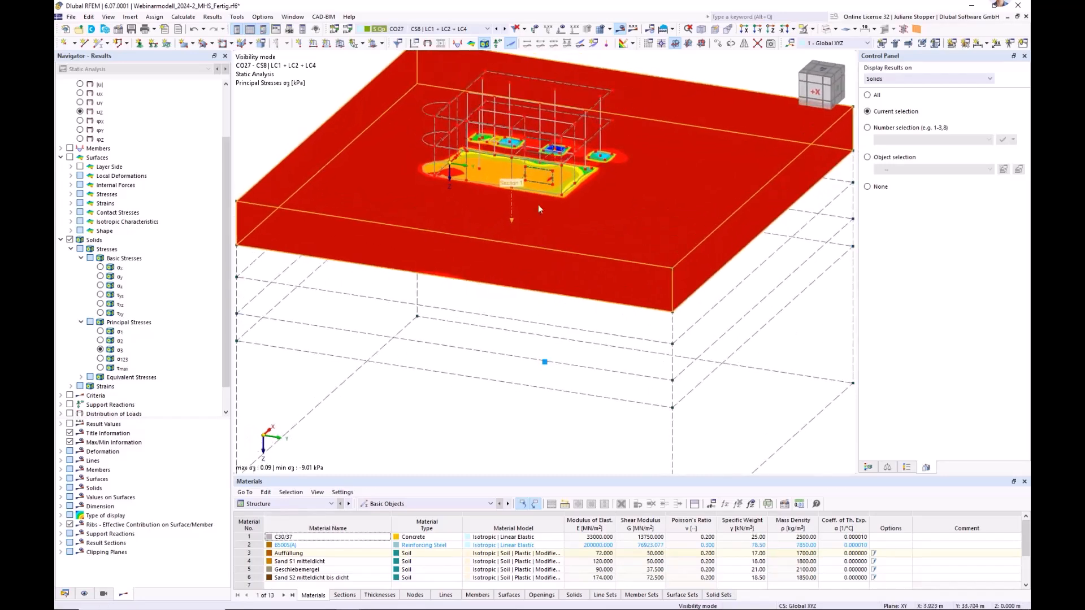
Step: Collapse the solids result group and set the result display type to Isobands - Solids
{"action": "scroll", "coordinate": [192, 255], "scroll_direction": "up", "scroll_amount": 3}
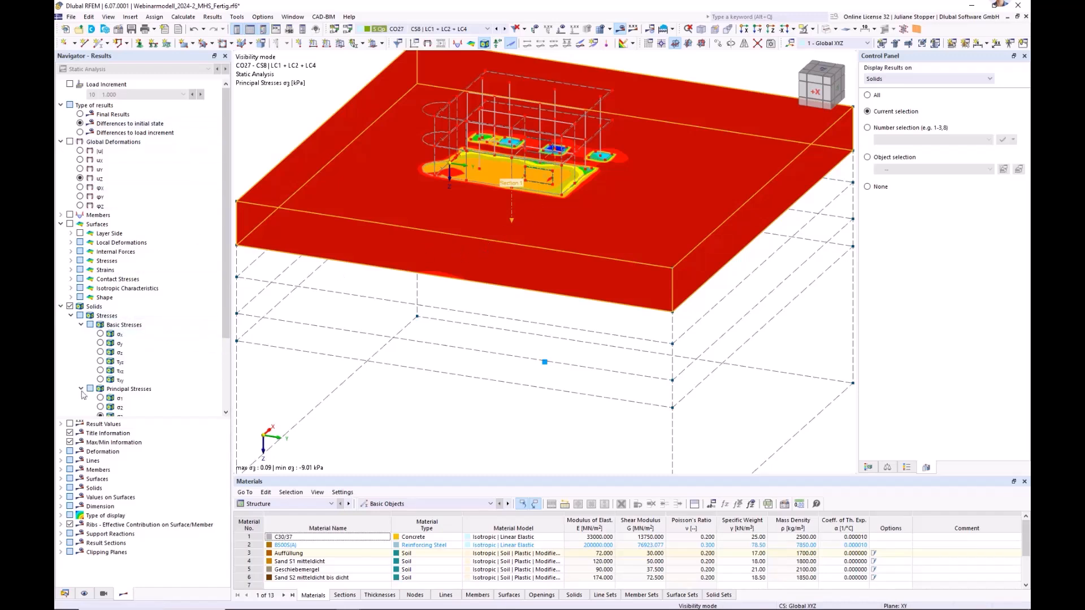
{"action": "left_click", "coordinate": [60, 307]}
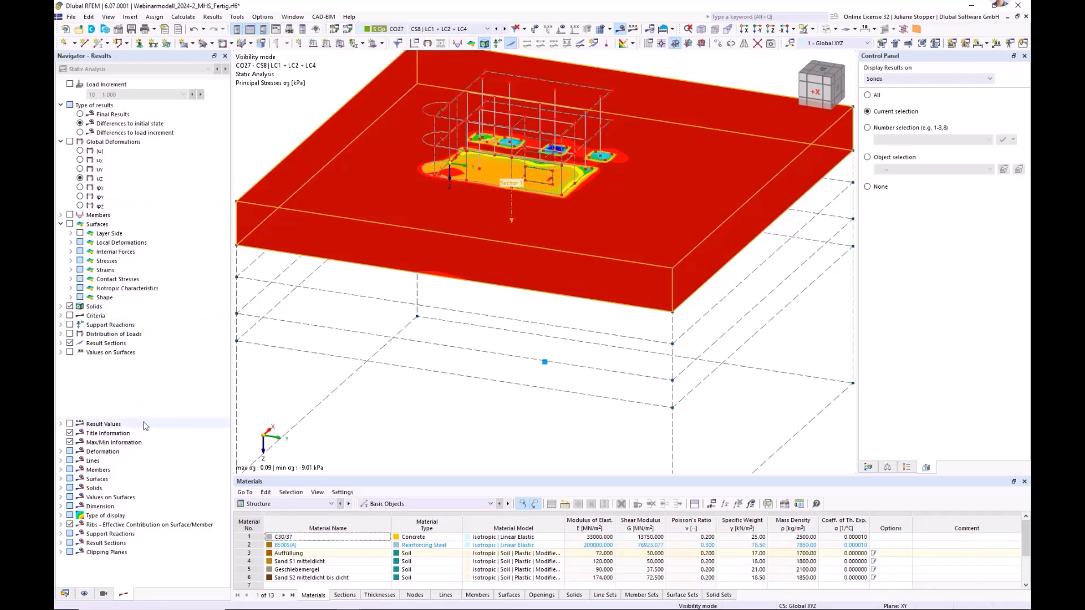
{"action": "left_click", "coordinate": [60, 515]}
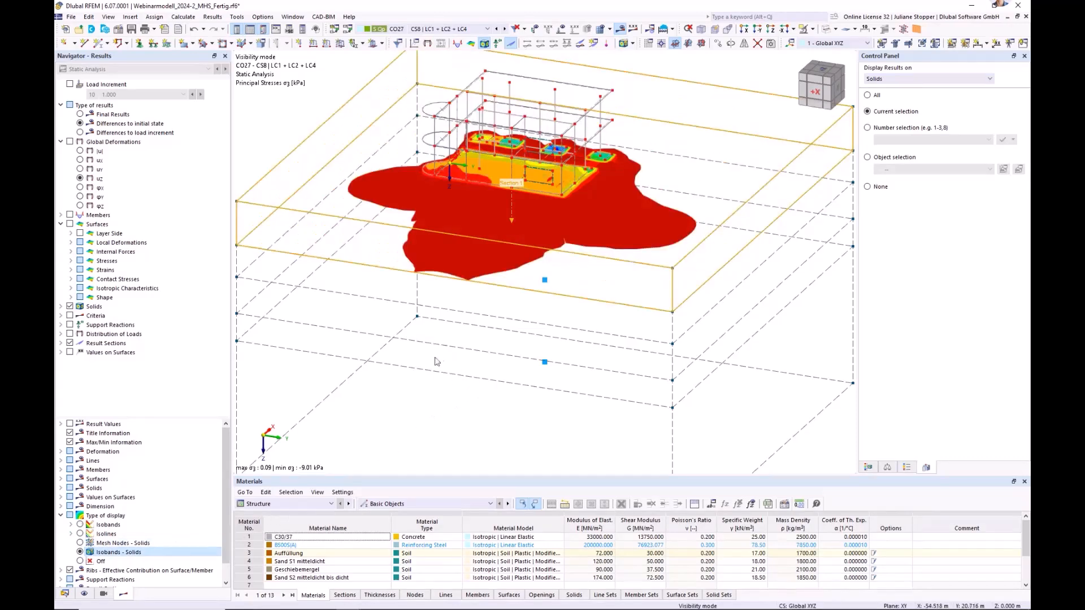
Step: Display the basic stress σz of the solids and view the stress bulb in the uppermost soil layer
{"action": "middle_click_drag", "start_coordinate": [388, 333], "coordinate": [443, 376], "text": "ctrl"}
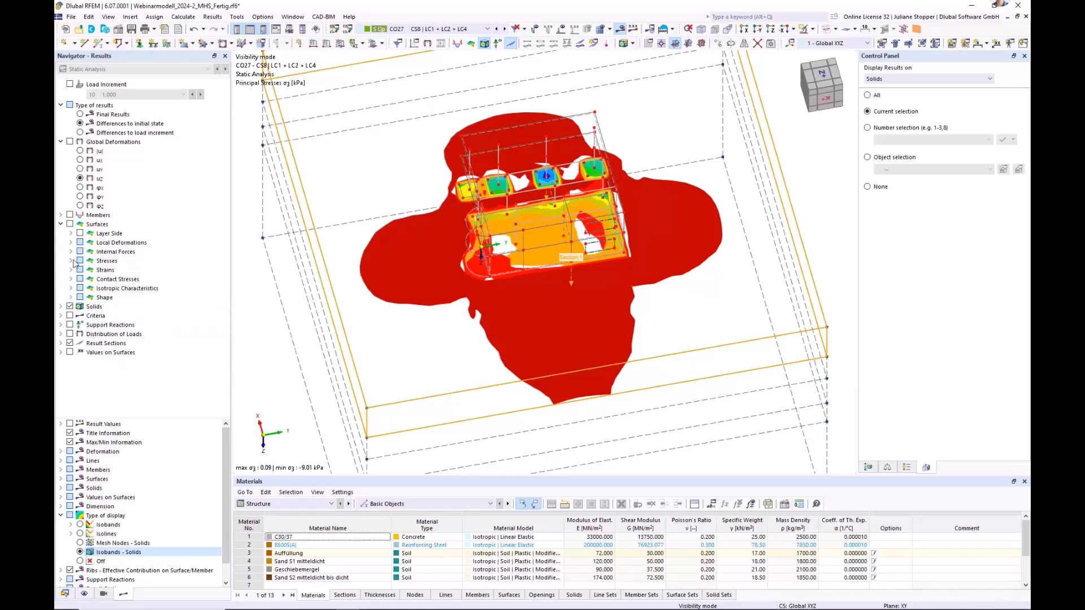
{"action": "left_click", "coordinate": [60, 306]}
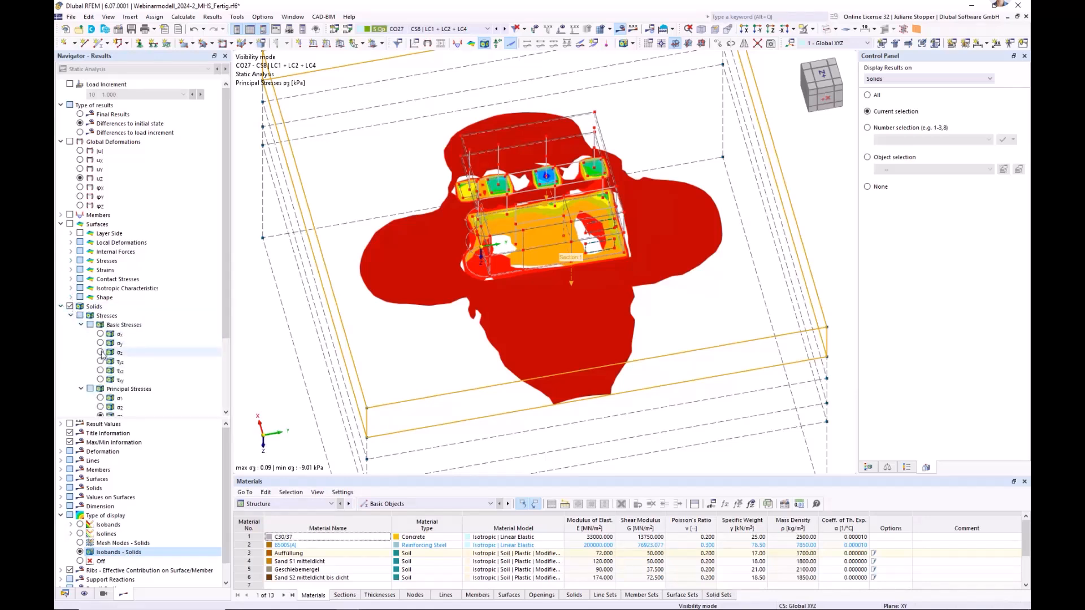
{"action": "left_click", "coordinate": [101, 353]}
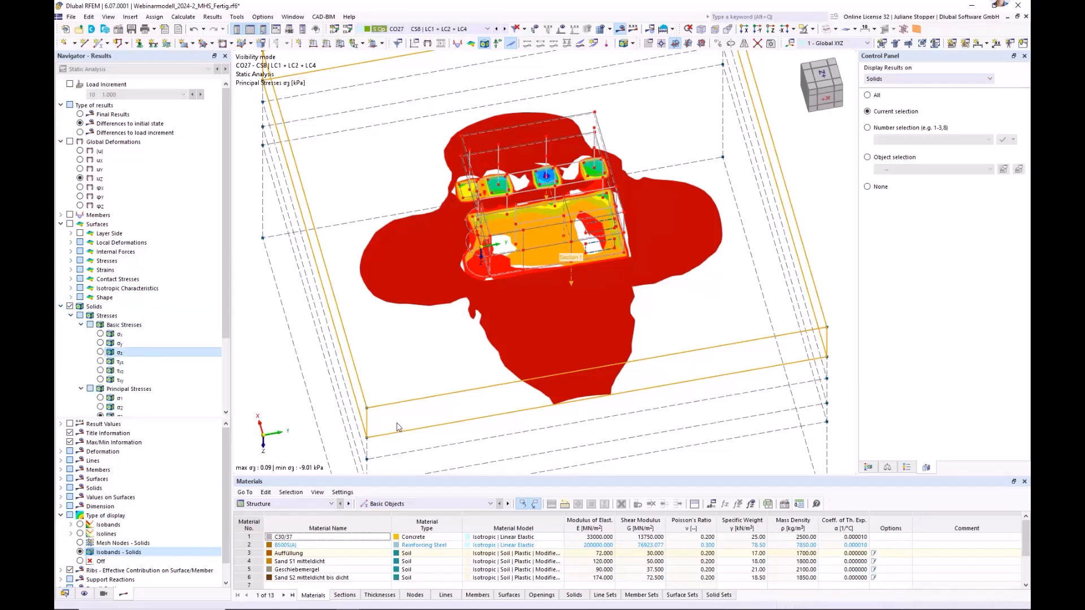
{"action": "middle_click_drag", "start_coordinate": [663, 378], "coordinate": [649, 325], "text": "ctrl"}
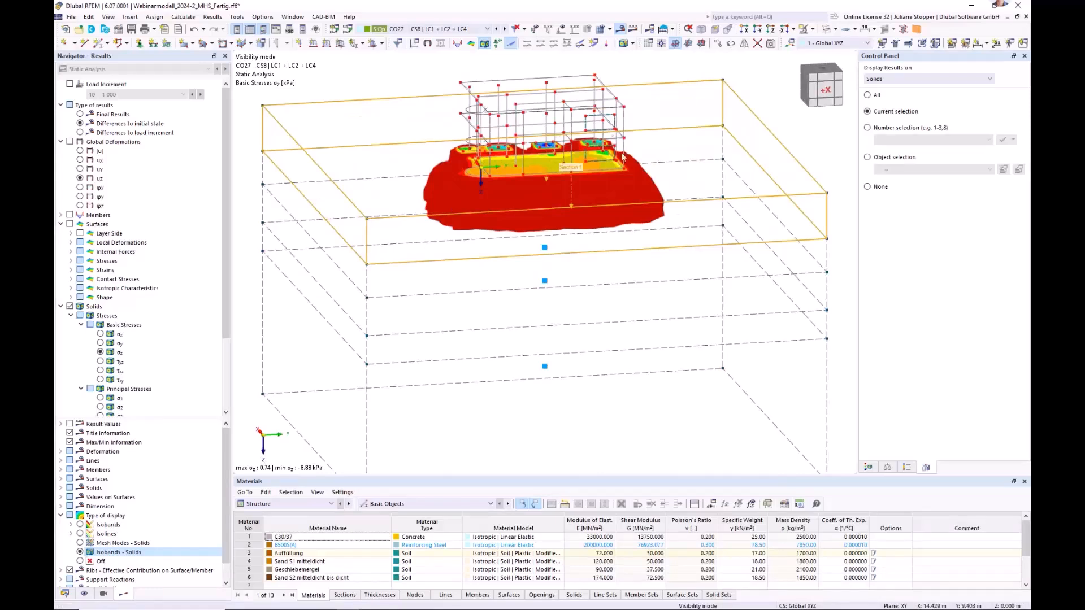
{"action": "scroll", "coordinate": [226, 344], "scroll_direction": "down", "scroll_amount": 2}
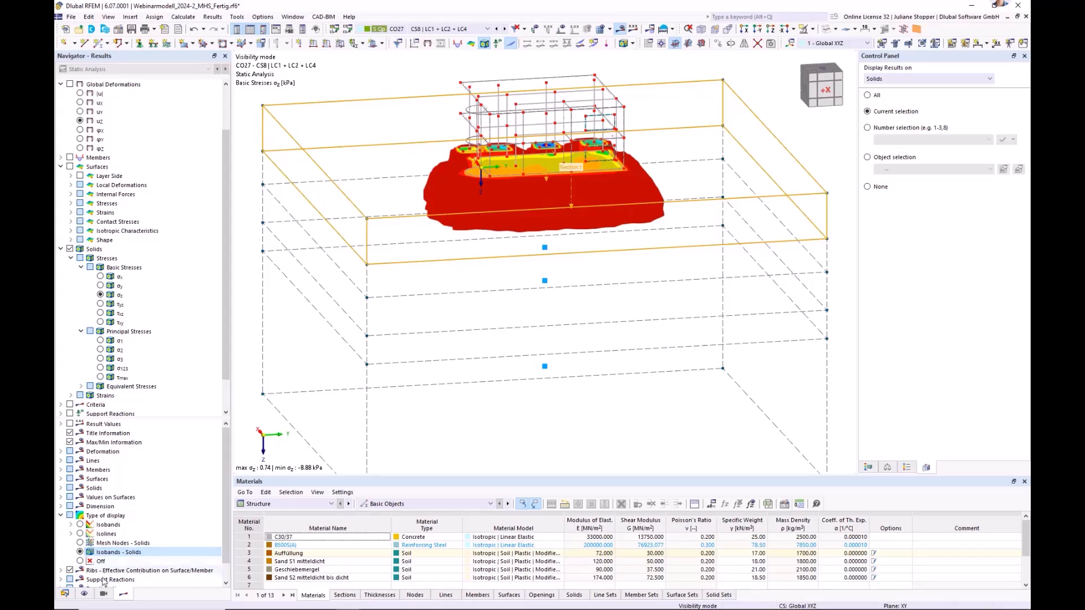
Step: Collapse the guide objects and printout reports in the model data and open the existing calculation diagram for editing
{"action": "left_click", "coordinate": [64, 594]}
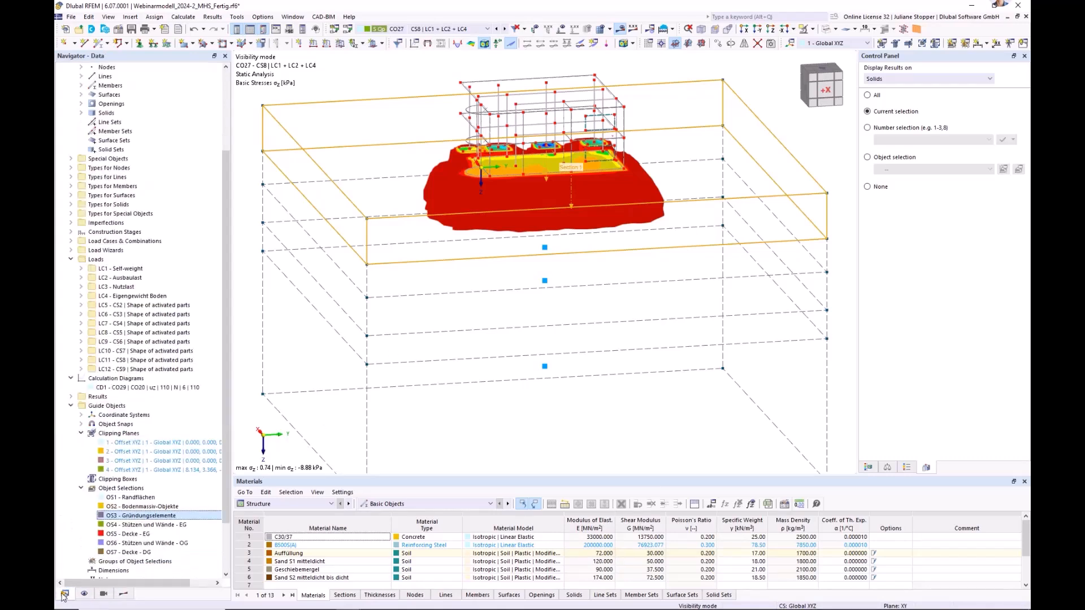
{"action": "left_click", "coordinate": [70, 405]}
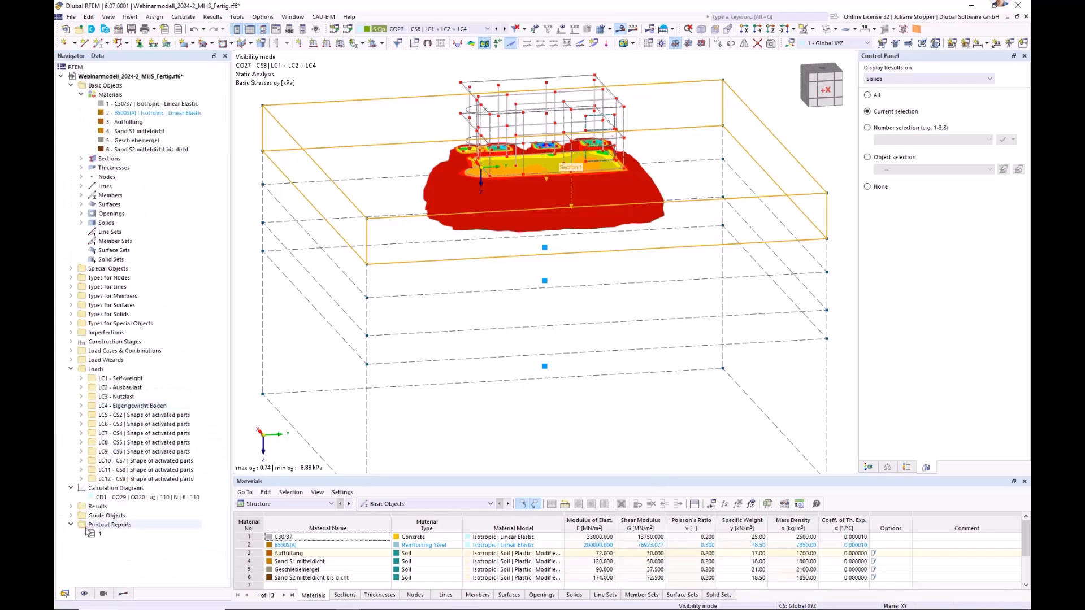
{"action": "left_click", "coordinate": [71, 525]}
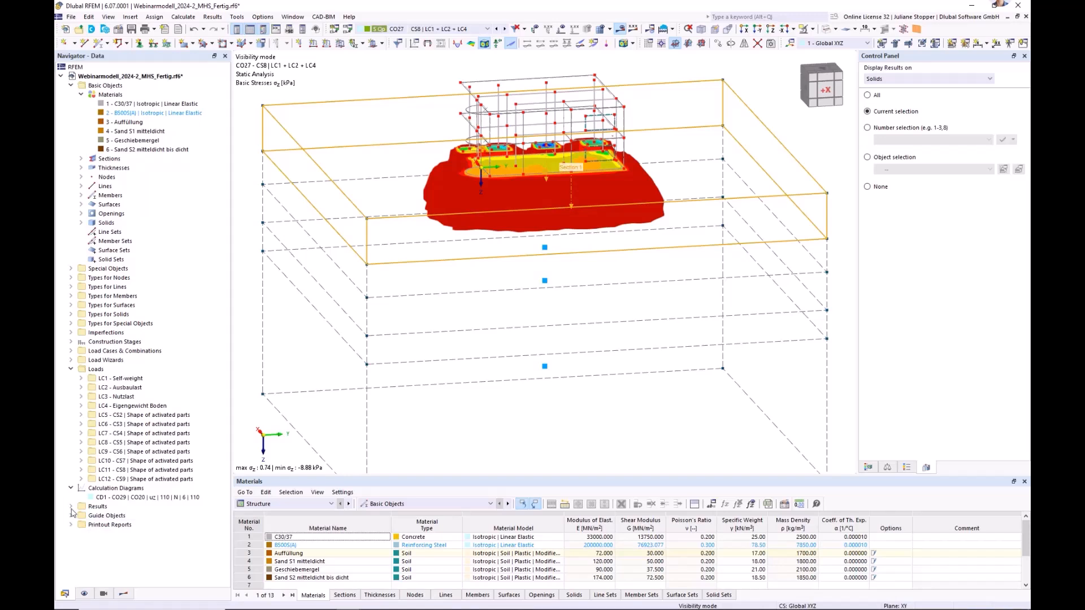
{"action": "right_click", "coordinate": [89, 489]}
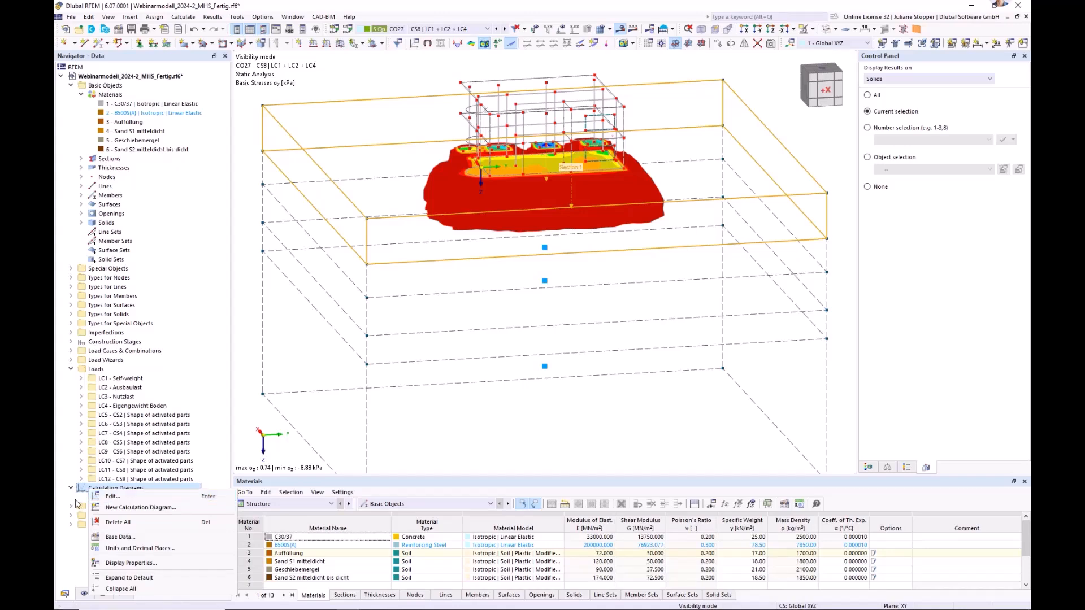
{"action": "left_click", "coordinate": [98, 497]}
{"action": "right_click", "coordinate": [99, 488]}
{"action": "left_click", "coordinate": [125, 495]}
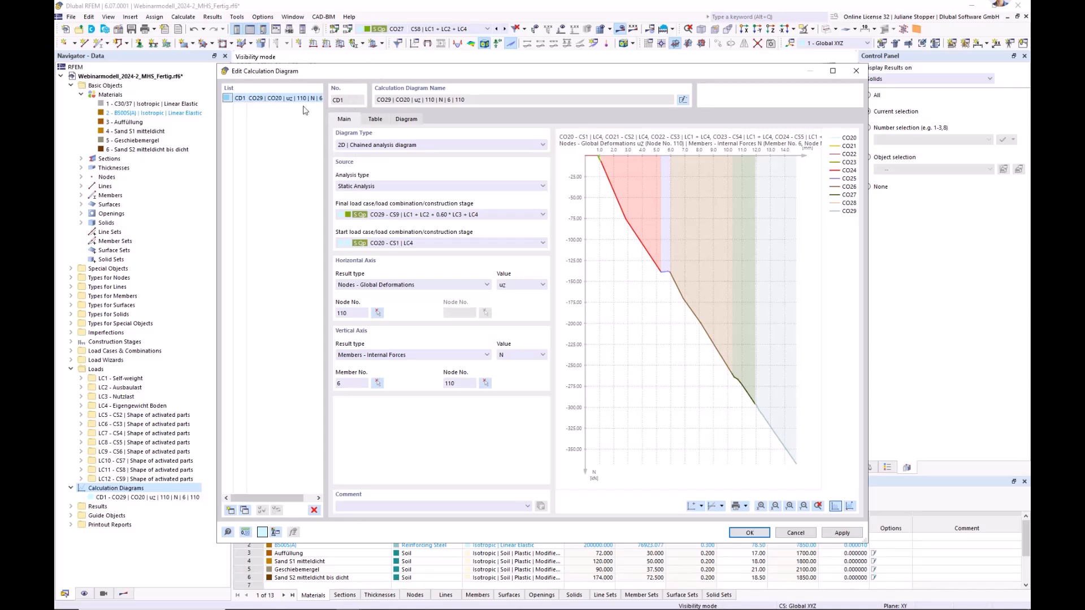
Step: Try the diagram type 2D | Basic and return to 2D | Chained analysis diagram
{"action": "left_click_drag", "start_coordinate": [424, 78], "coordinate": [393, 163]}
{"action": "left_click", "coordinate": [478, 230]}
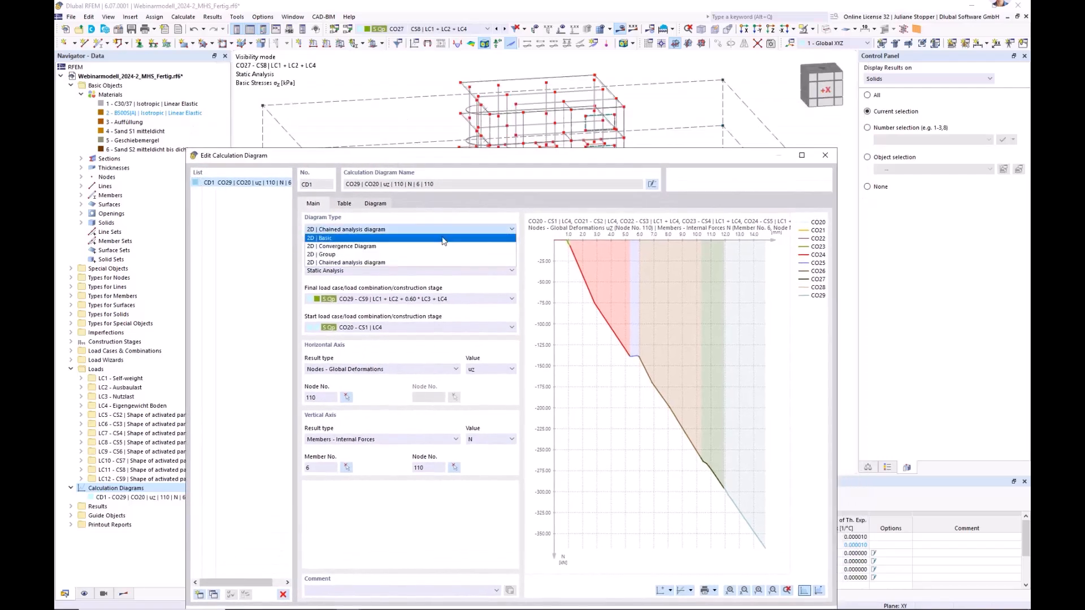
{"action": "left_click", "coordinate": [396, 238]}
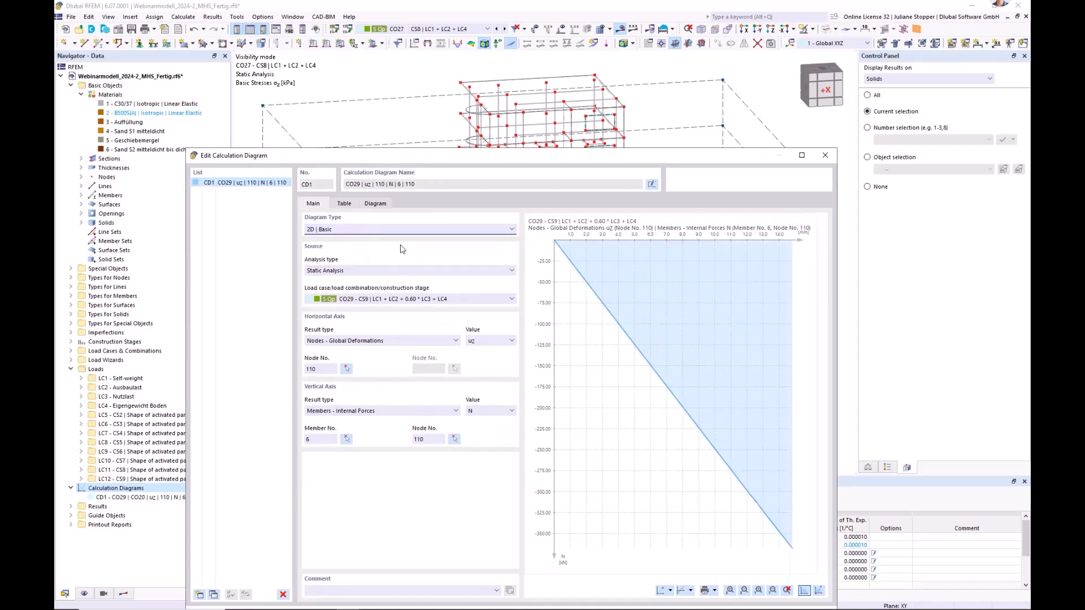
{"action": "left_click", "coordinate": [484, 229]}
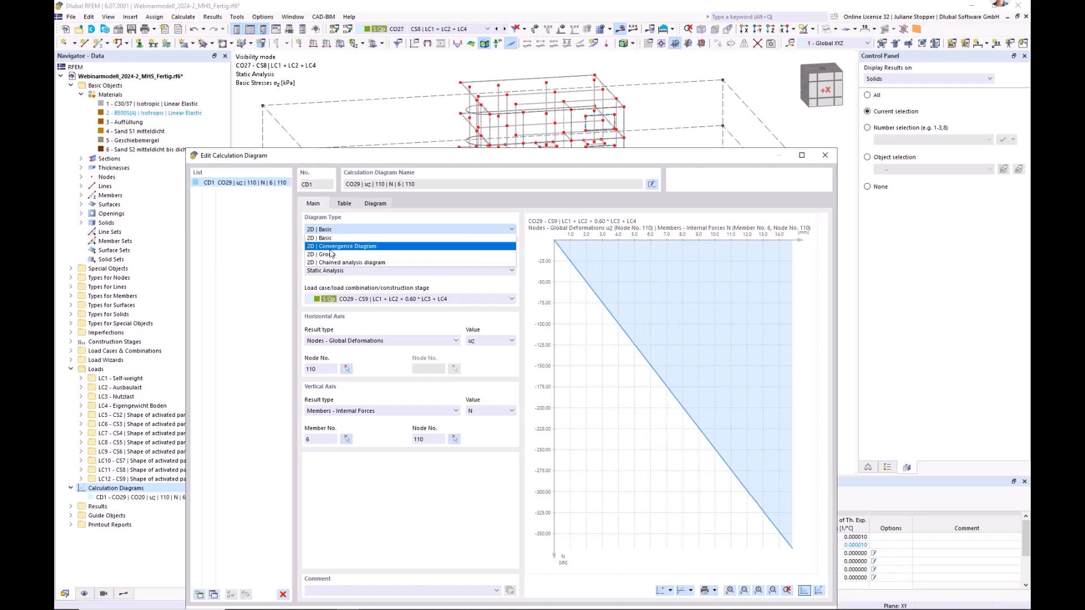
{"action": "left_click", "coordinate": [345, 263]}
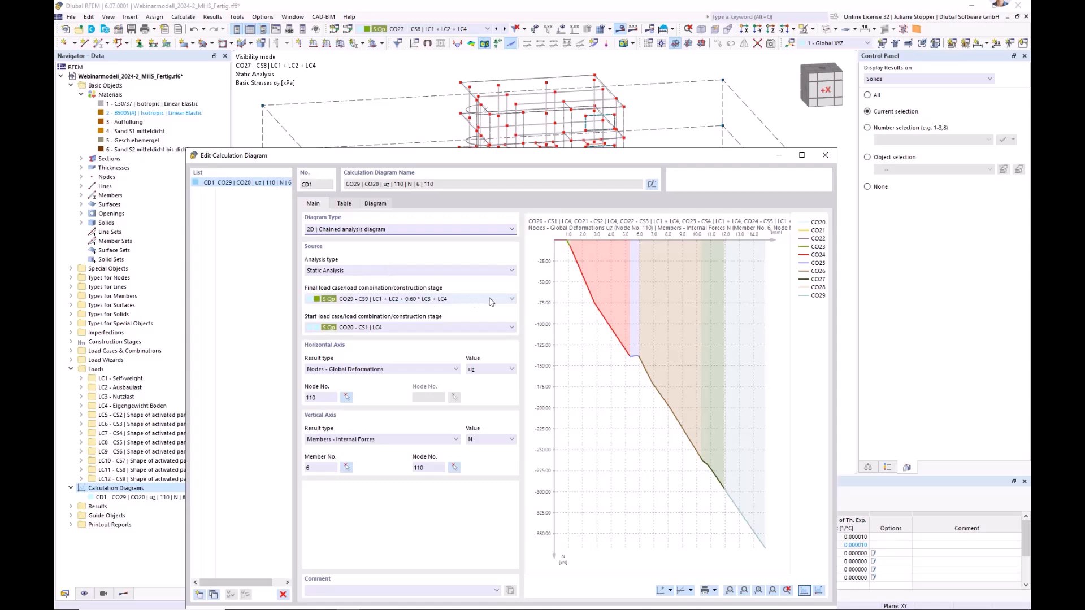
Step: Choose CO29 - CS9 as the final load combination and CO20 - CS1 as the start load combination
{"action": "left_click", "coordinate": [512, 299]}
{"action": "left_click_drag", "start_coordinate": [512, 345], "coordinate": [513, 362]}
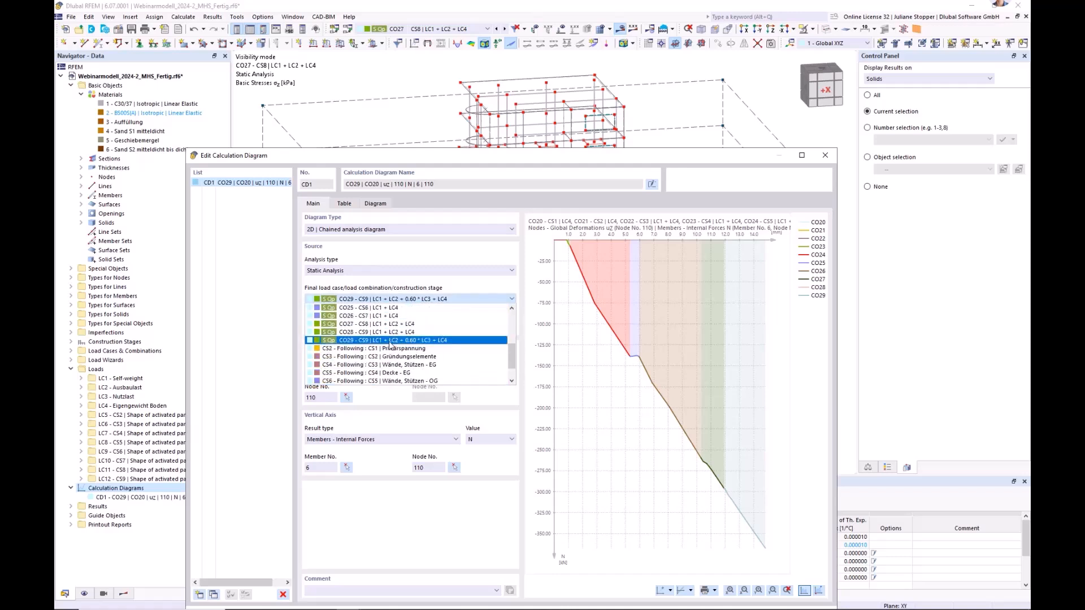
{"action": "left_click", "coordinate": [363, 342]}
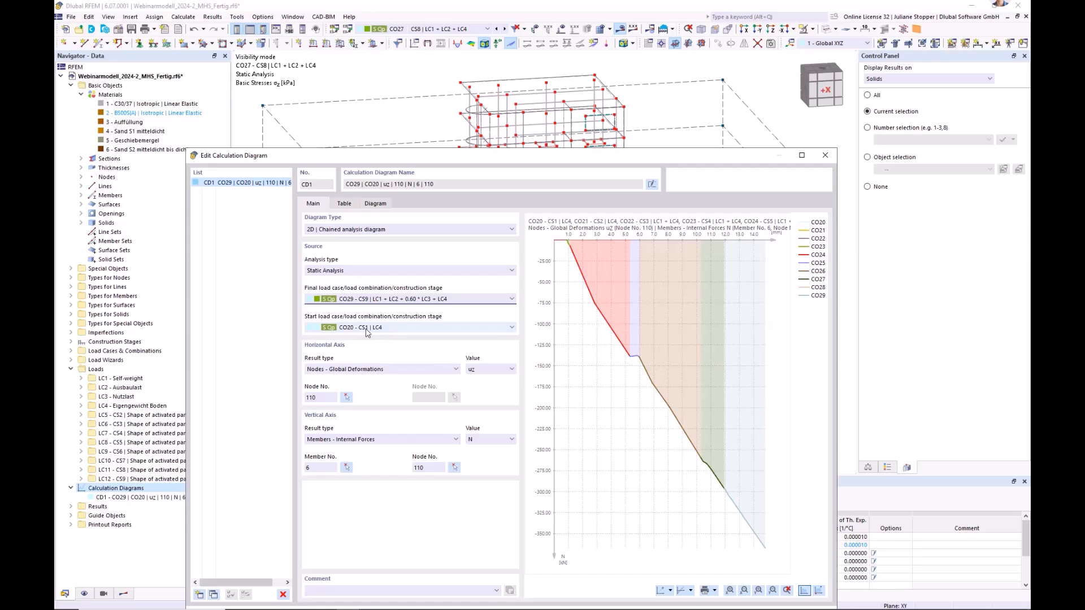
{"action": "left_click", "coordinate": [386, 332]}
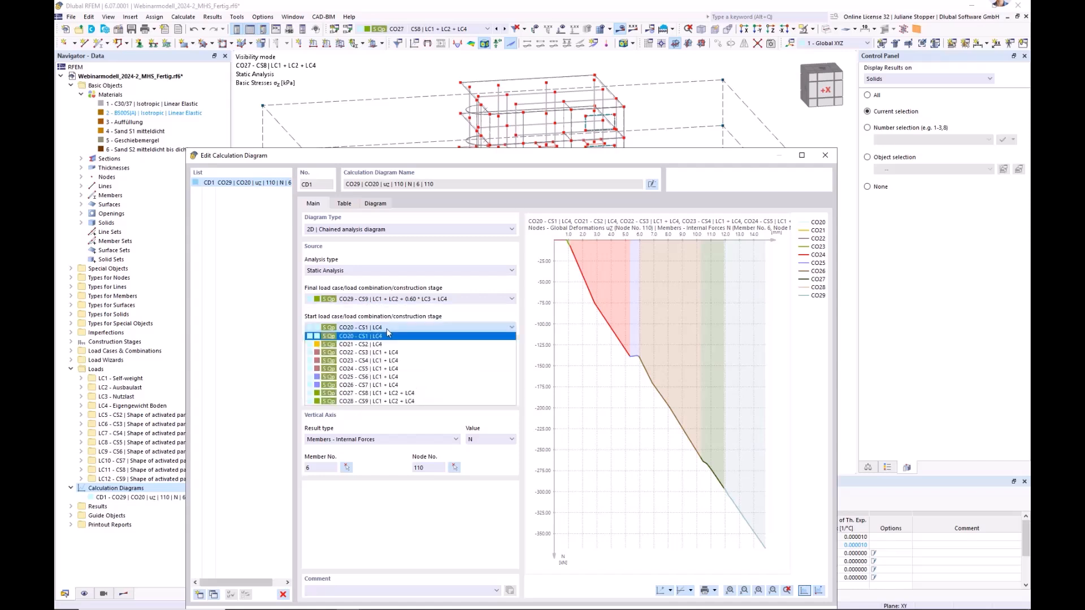
{"action": "left_click", "coordinate": [387, 332]}
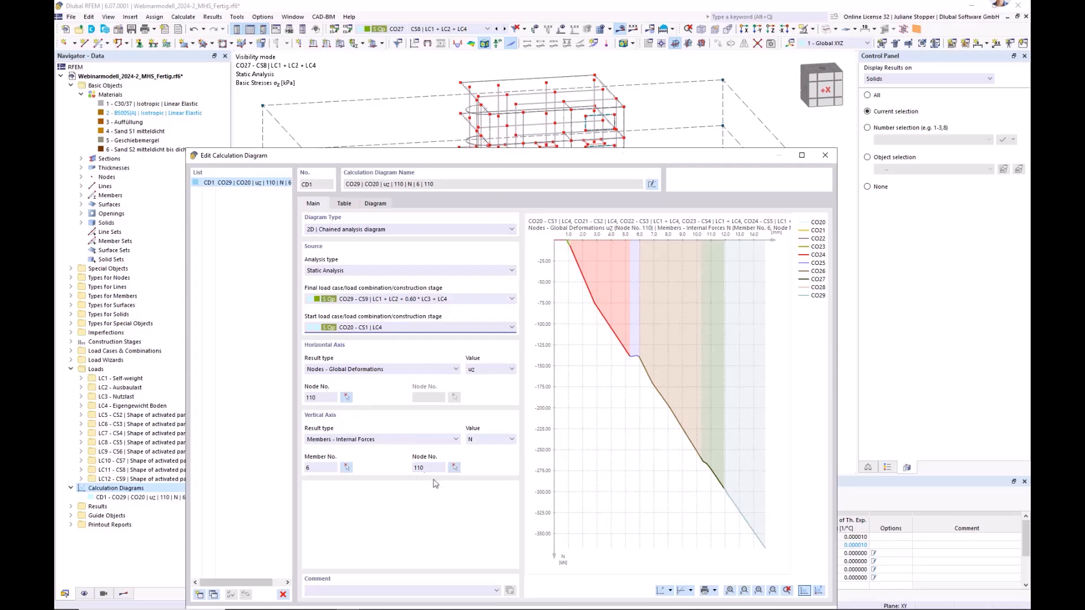
{"action": "left_click", "coordinate": [346, 397]}
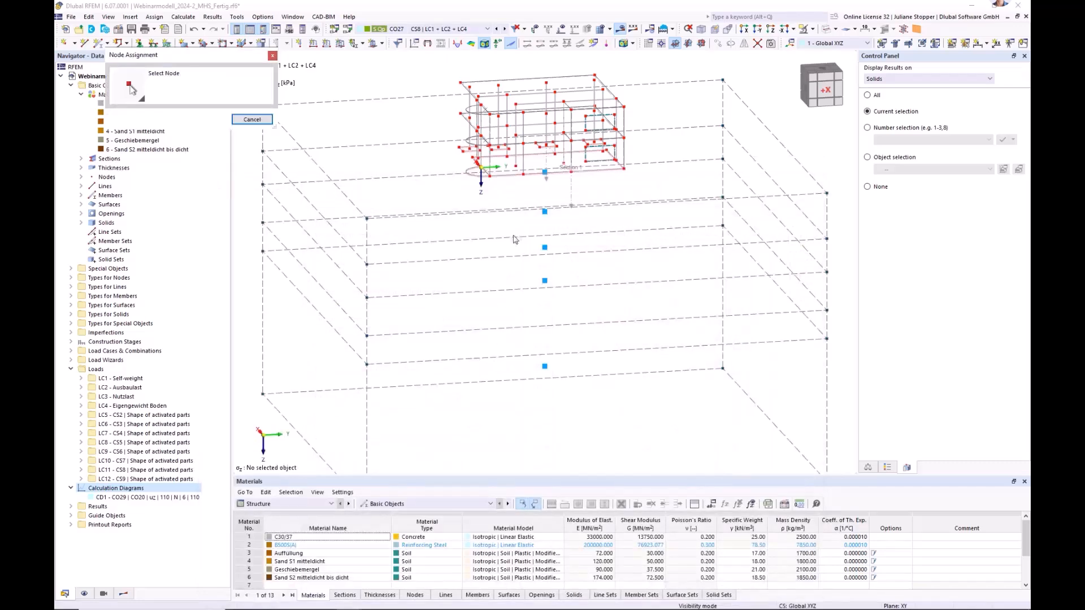
{"action": "middle_click_drag", "start_coordinate": [339, 193], "coordinate": [746, 210], "text": "ctrl"}
{"action": "scroll", "coordinate": [555, 167], "scroll_direction": "up", "scroll_amount": 3}
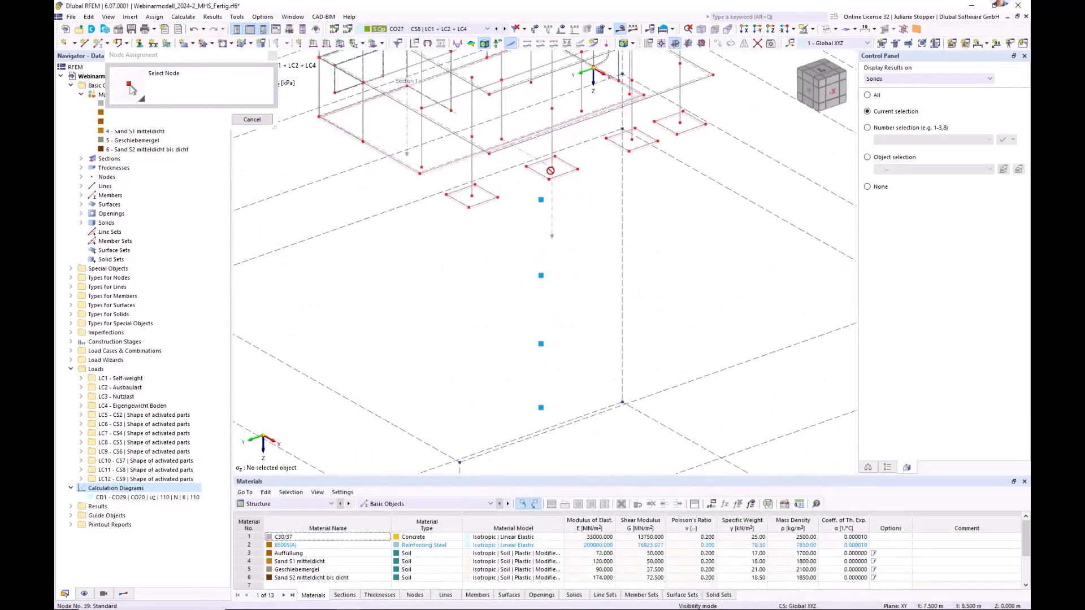
{"action": "left_click", "coordinate": [250, 120]}
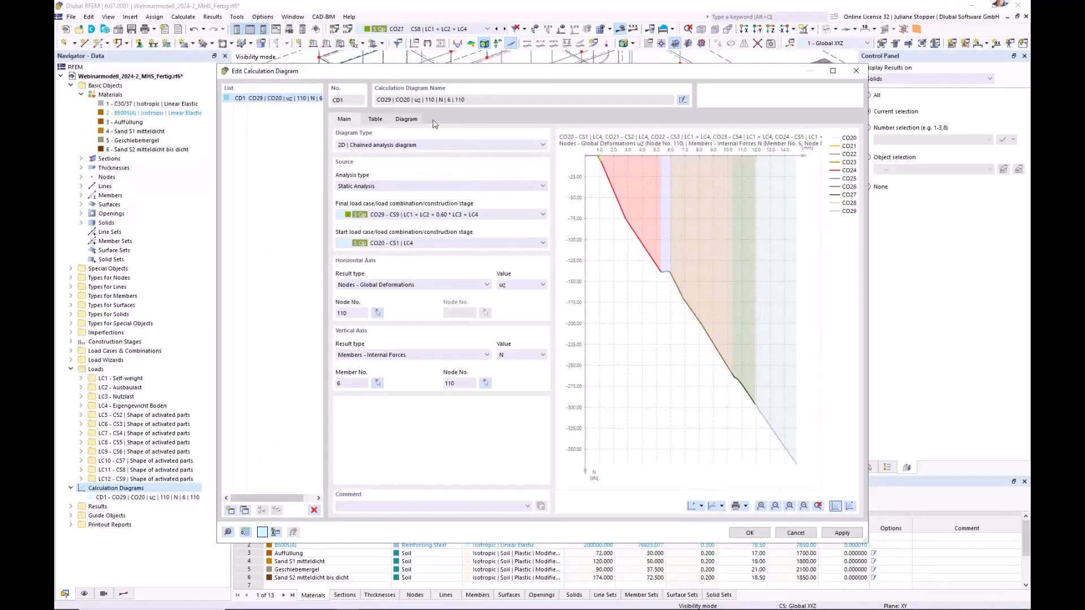
Step: View the calculation diagram at full size with the value labels turned on
{"action": "left_click_drag", "start_coordinate": [533, 75], "coordinate": [534, 223]}
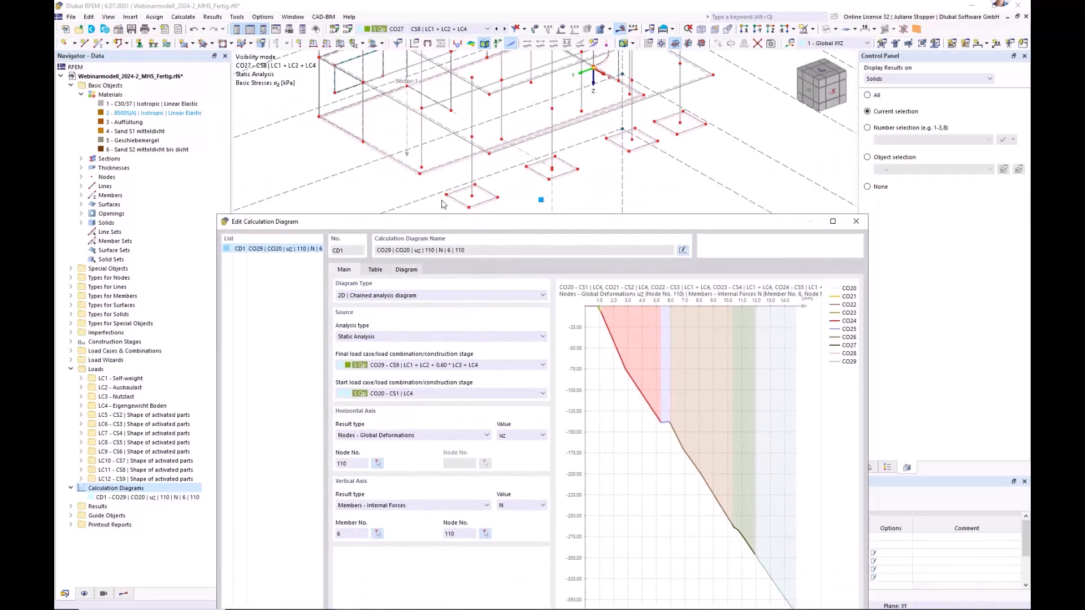
{"action": "left_click_drag", "start_coordinate": [438, 216], "coordinate": [452, 132]}
{"action": "left_click", "coordinate": [421, 186]}
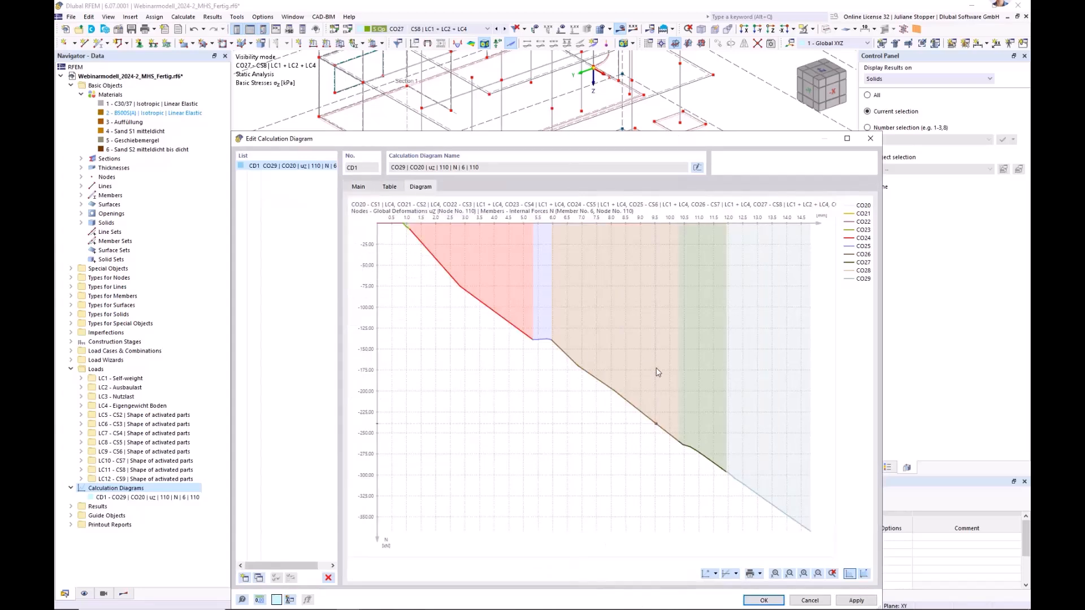
{"action": "left_click", "coordinate": [862, 574]}
{"action": "left_click_drag", "start_coordinate": [663, 140], "coordinate": [641, 61]}
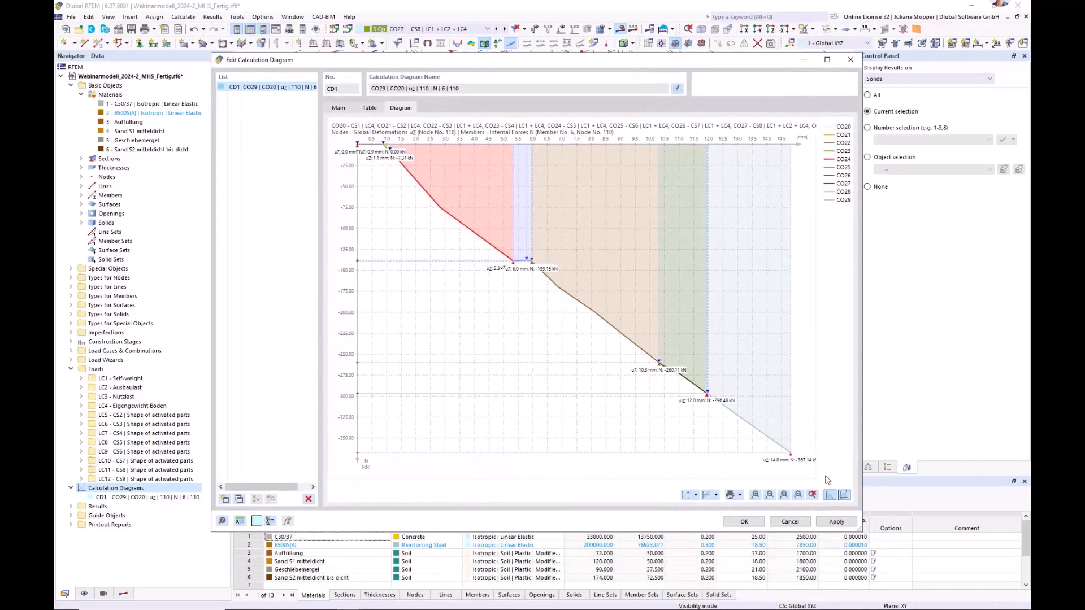
Step: Examine the table of load increments and axis values down to CO29 and return to the main diagram settings
{"action": "left_click", "coordinate": [370, 108]}
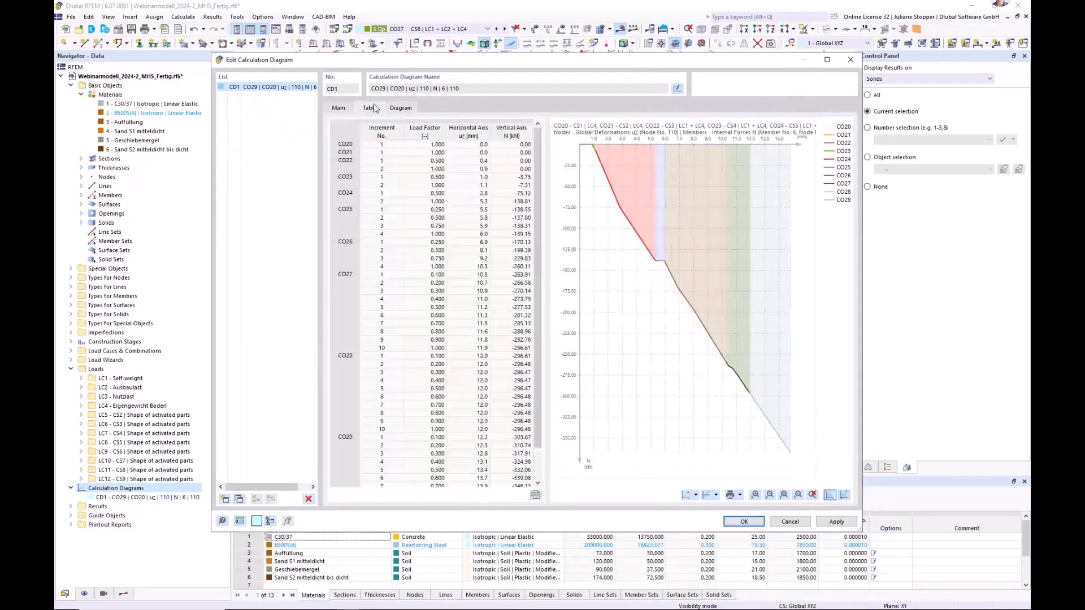
{"action": "scroll", "coordinate": [543, 305], "scroll_direction": "down", "scroll_amount": 2}
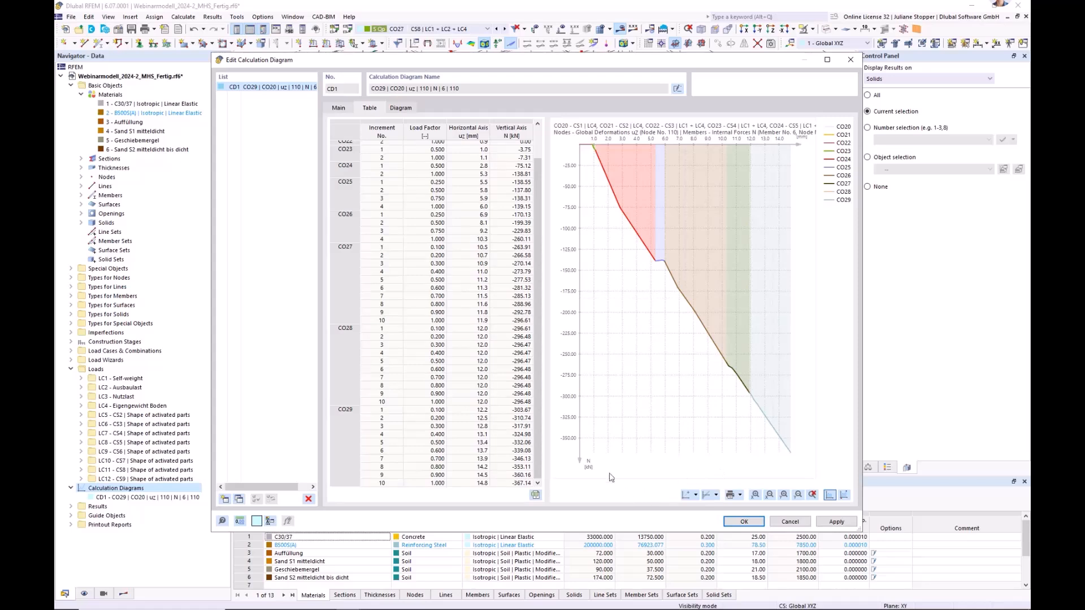
{"action": "left_click", "coordinate": [339, 108]}
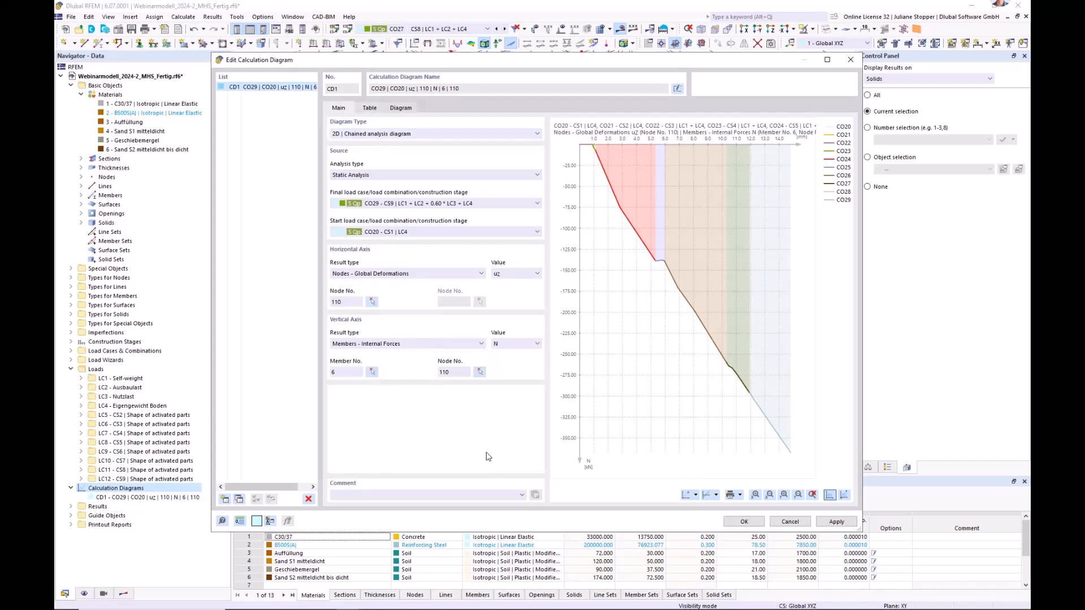
Step: Look at the options for printing the diagram graphics, including Print Graphics to Printout Report, and cancel editing the calculation diagram
{"action": "left_click", "coordinate": [740, 495]}
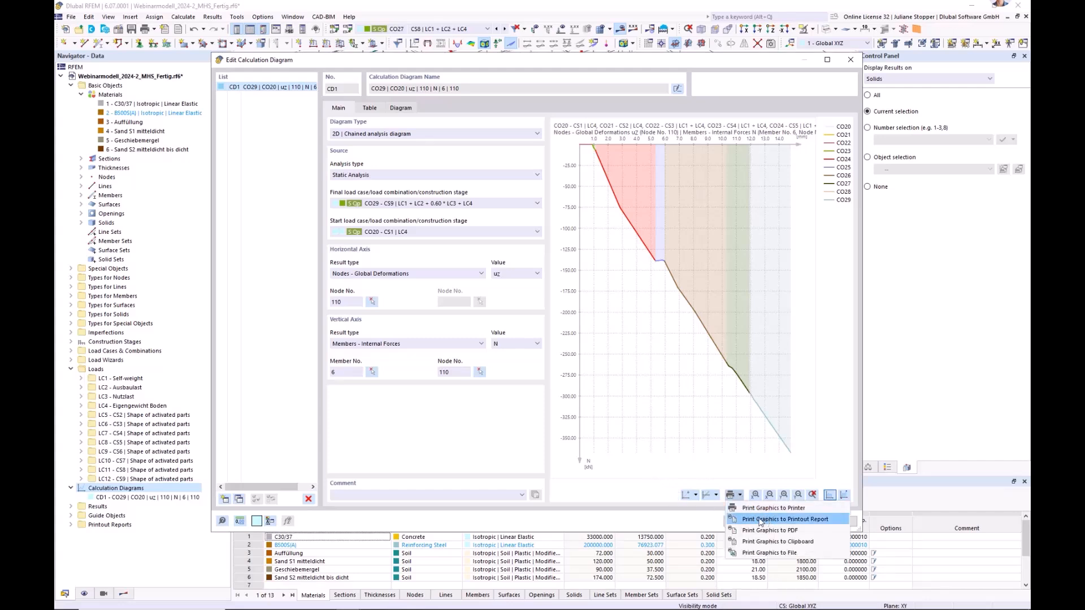
{"action": "left_click", "coordinate": [685, 517]}
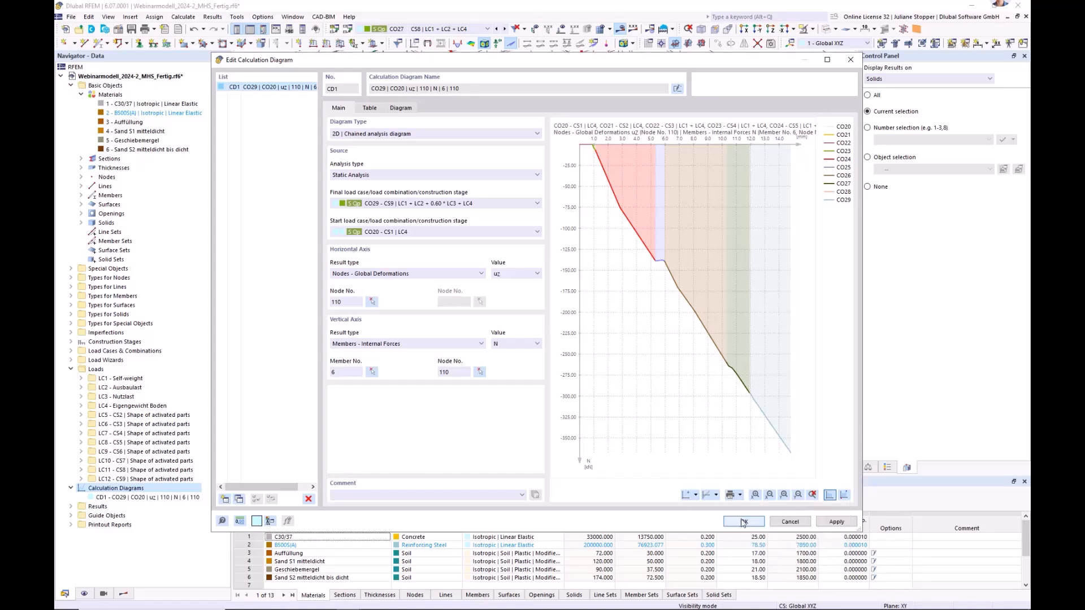
{"action": "left_click", "coordinate": [739, 495]}
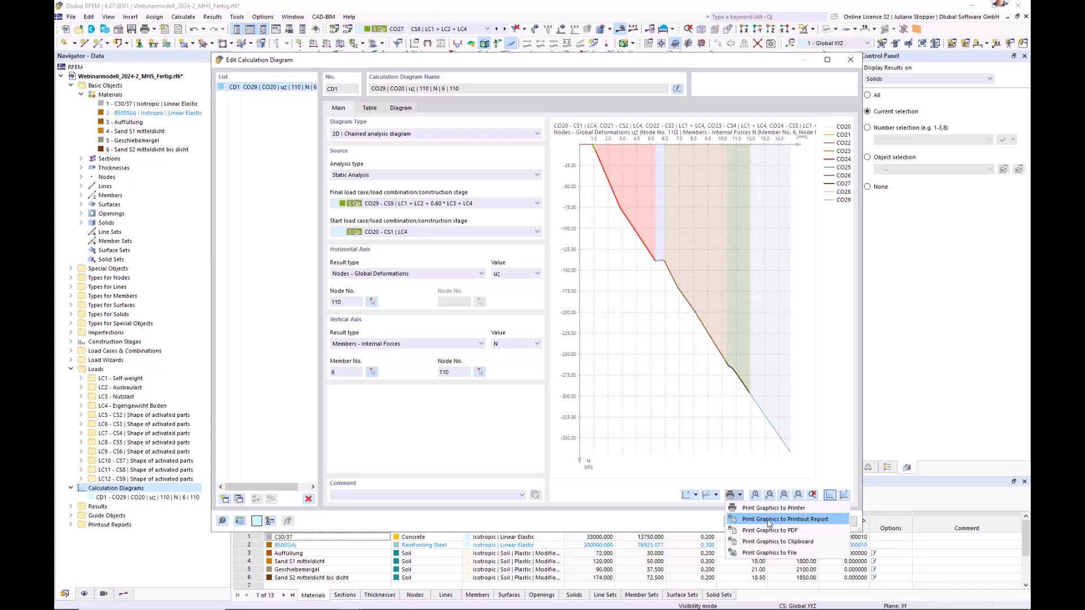
{"action": "left_click", "coordinate": [677, 518]}
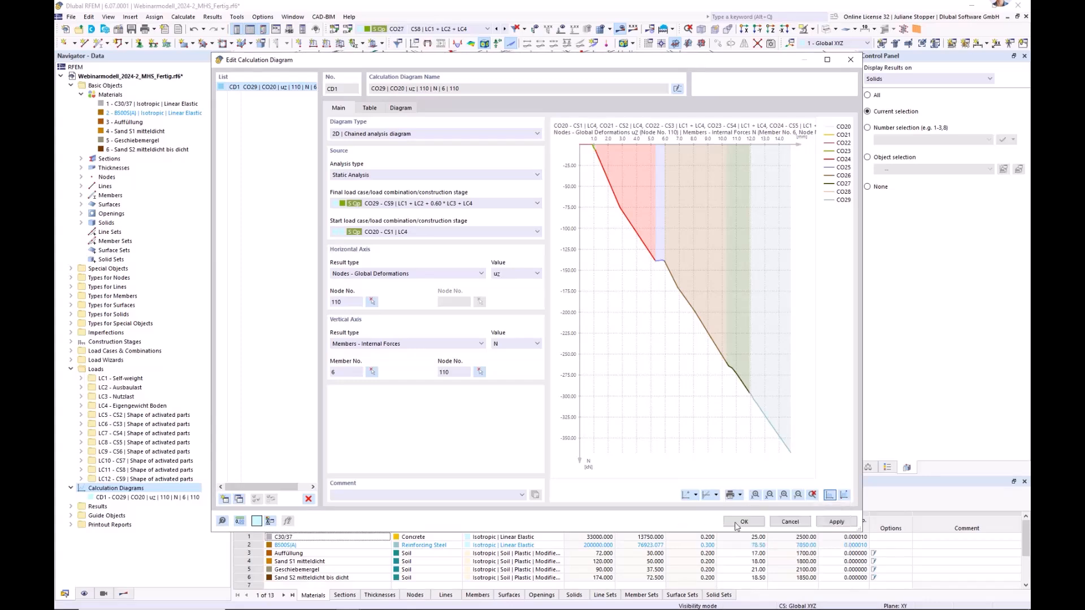
{"action": "left_click", "coordinate": [789, 522]}
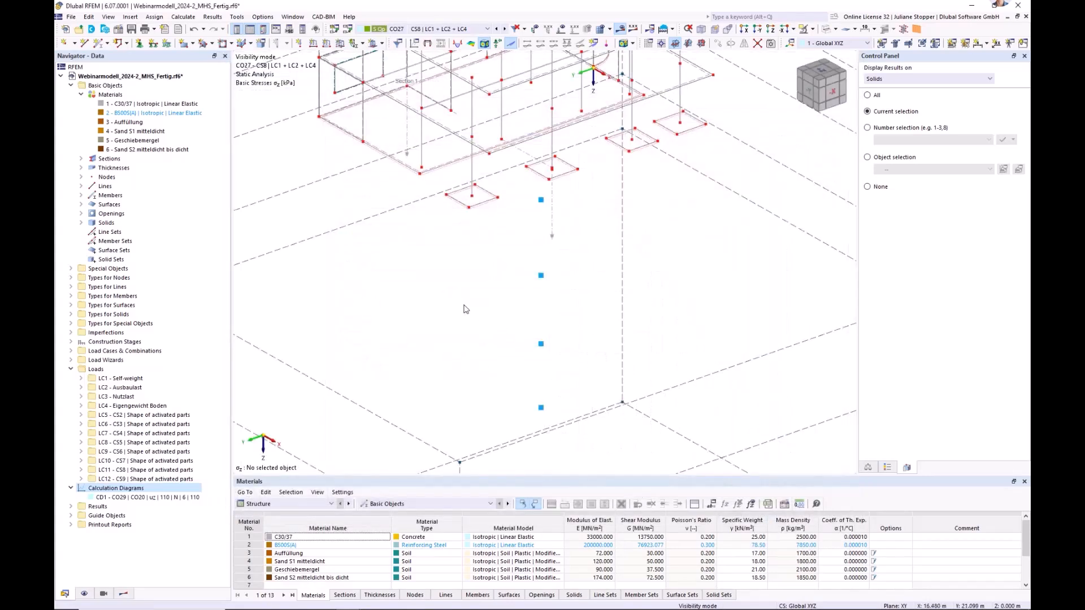
Step: Show the whole model and set its rendering to transparent solid display
{"action": "left_click", "coordinate": [701, 43]}
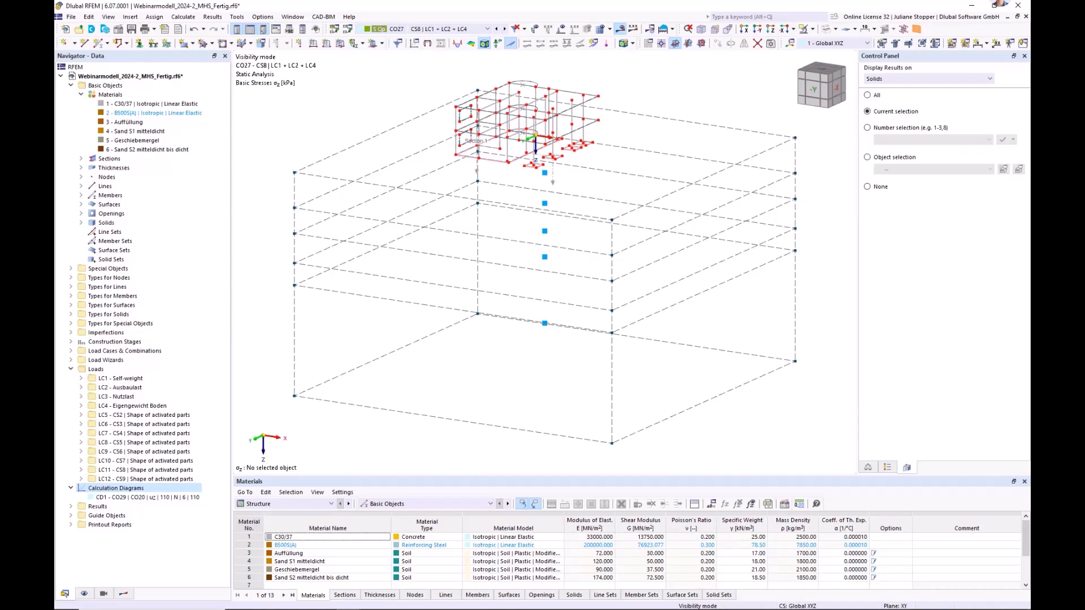
{"action": "left_click", "coordinate": [826, 30]}
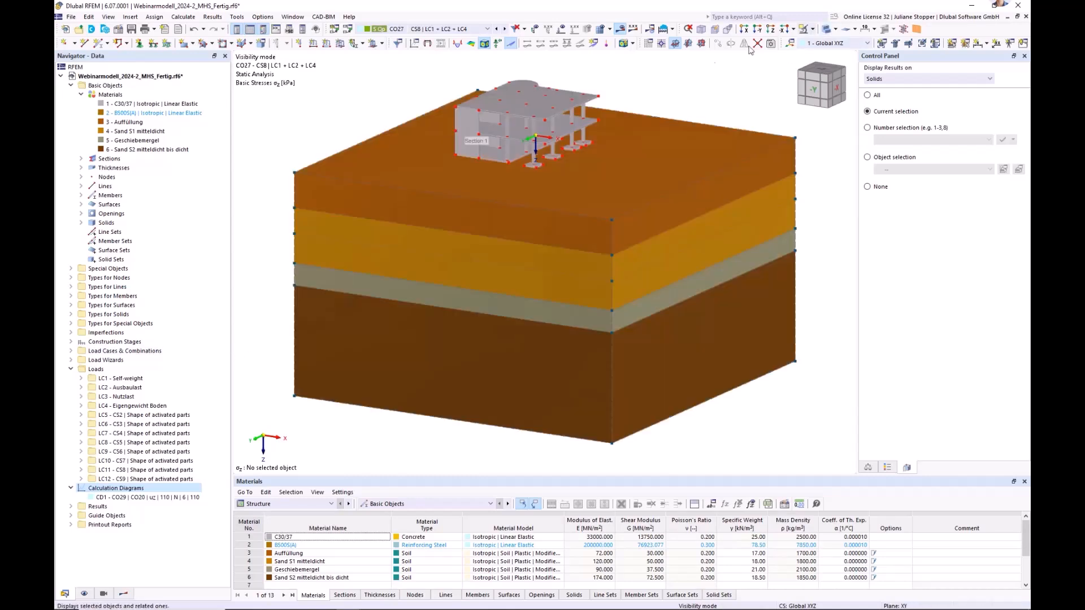
{"action": "left_click", "coordinate": [826, 30]}
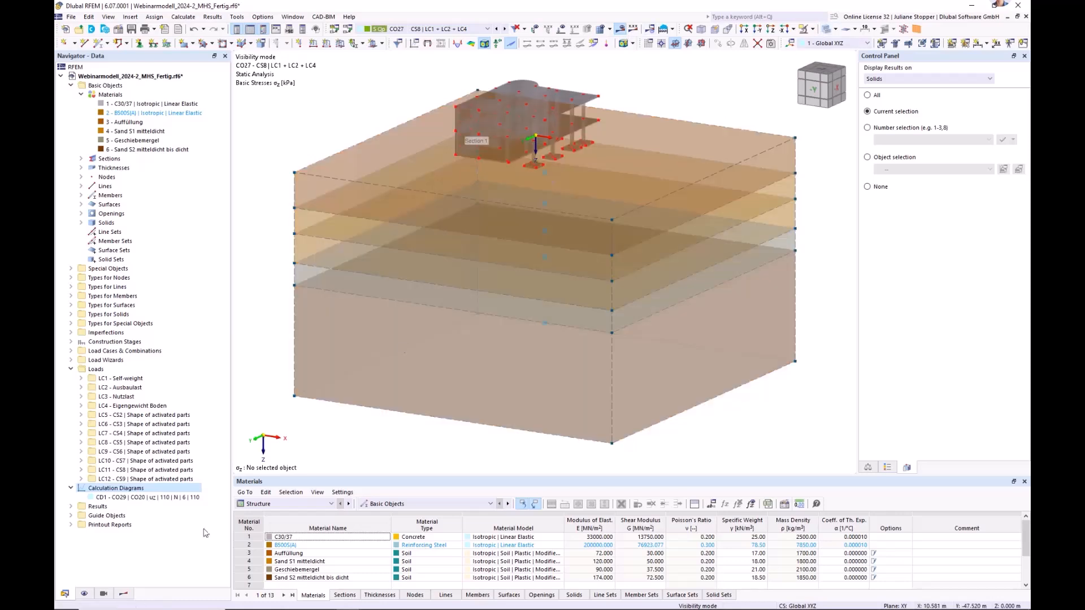
Step: Display the global deformations uZ of the soil massif in CO27 and render the building as wireframe
{"action": "left_click", "coordinate": [124, 594]}
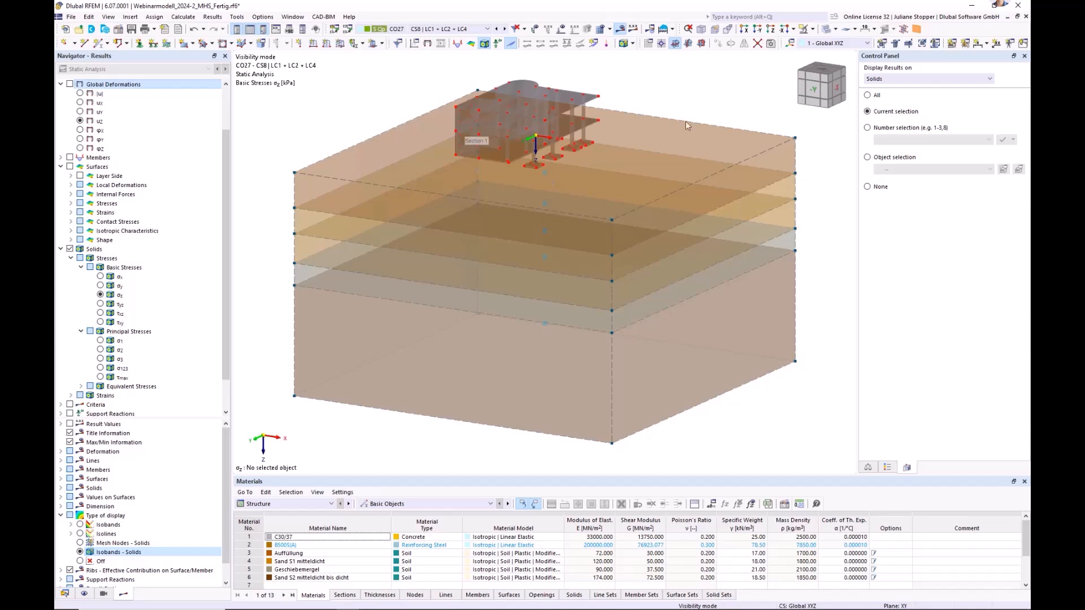
{"action": "left_click", "coordinate": [69, 84]}
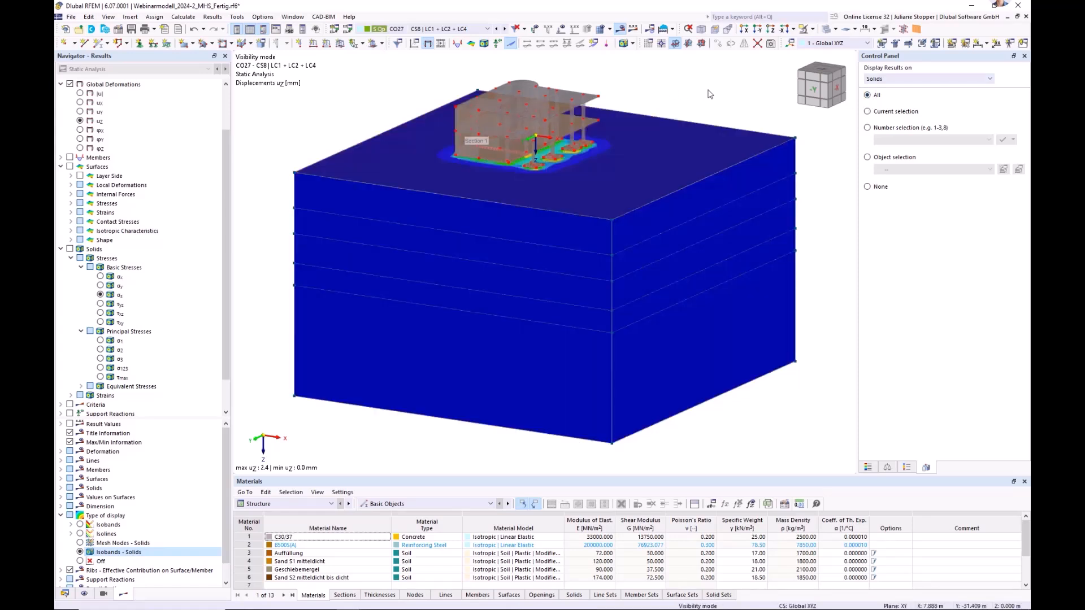
{"action": "left_click", "coordinate": [827, 29]}
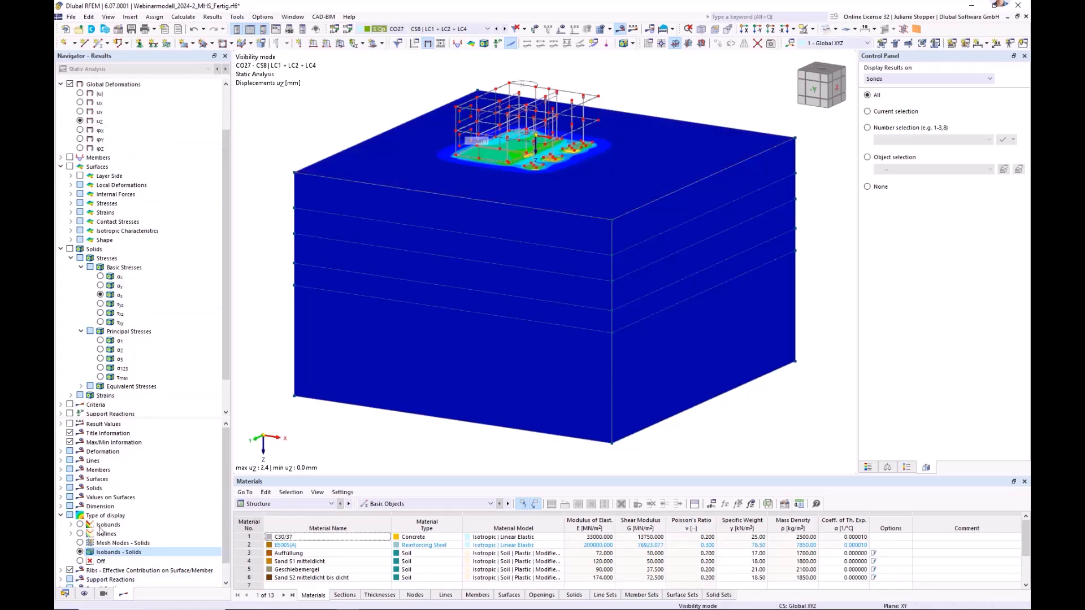
Step: Hide the nodes in the model display and view the settlement area beneath the building
{"action": "scroll", "coordinate": [102, 232], "scroll_direction": "up", "scroll_amount": 2}
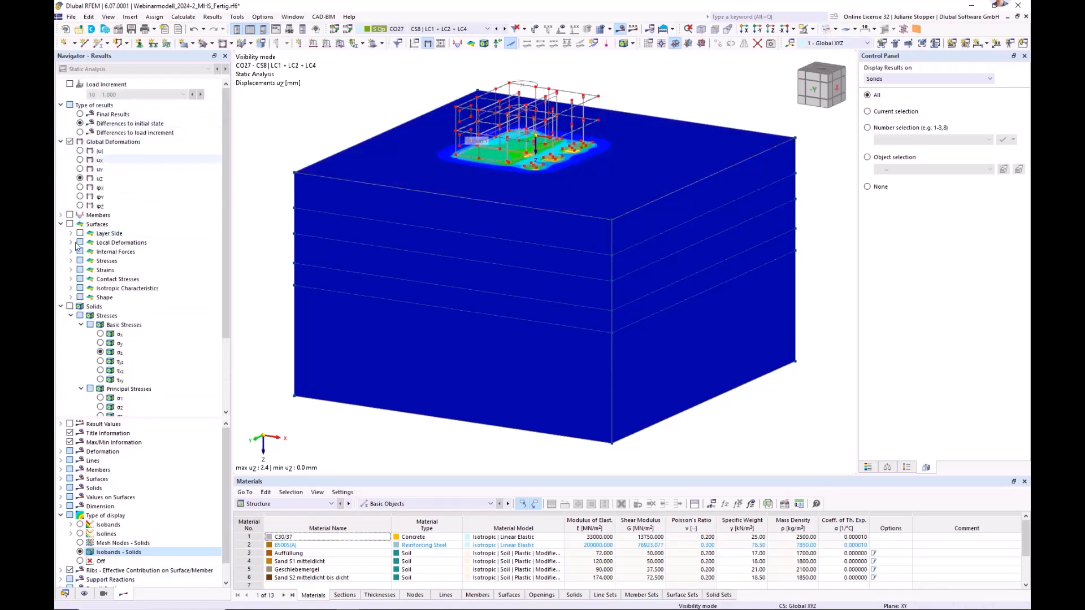
{"action": "left_click", "coordinate": [104, 594]}
{"action": "left_click", "coordinate": [84, 593]}
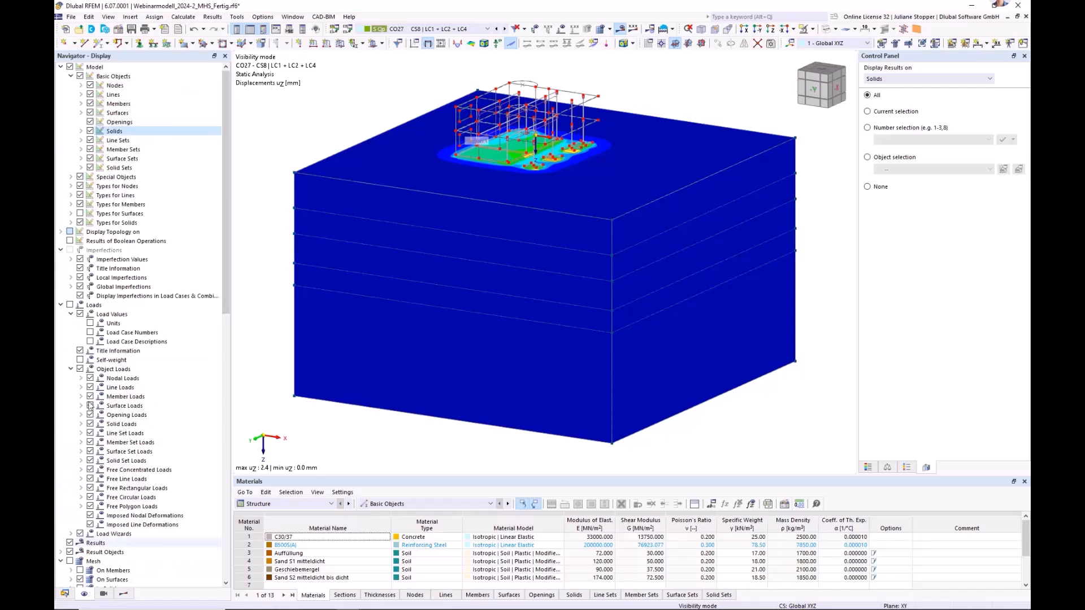
{"action": "left_click", "coordinate": [90, 85]}
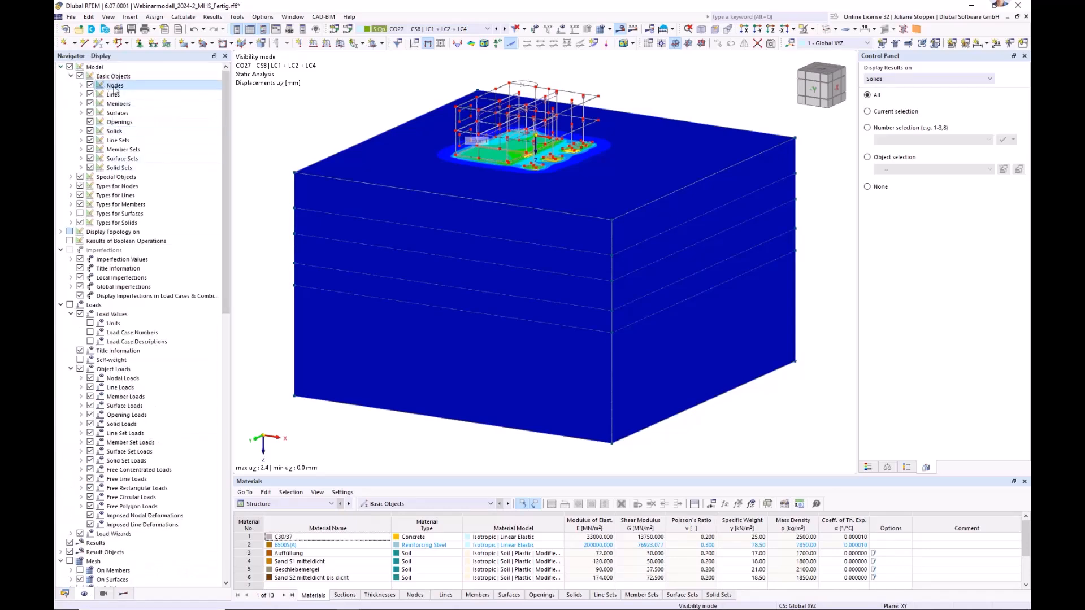
{"action": "middle_click_drag", "start_coordinate": [833, 257], "coordinate": [761, 279], "text": "ctrl"}
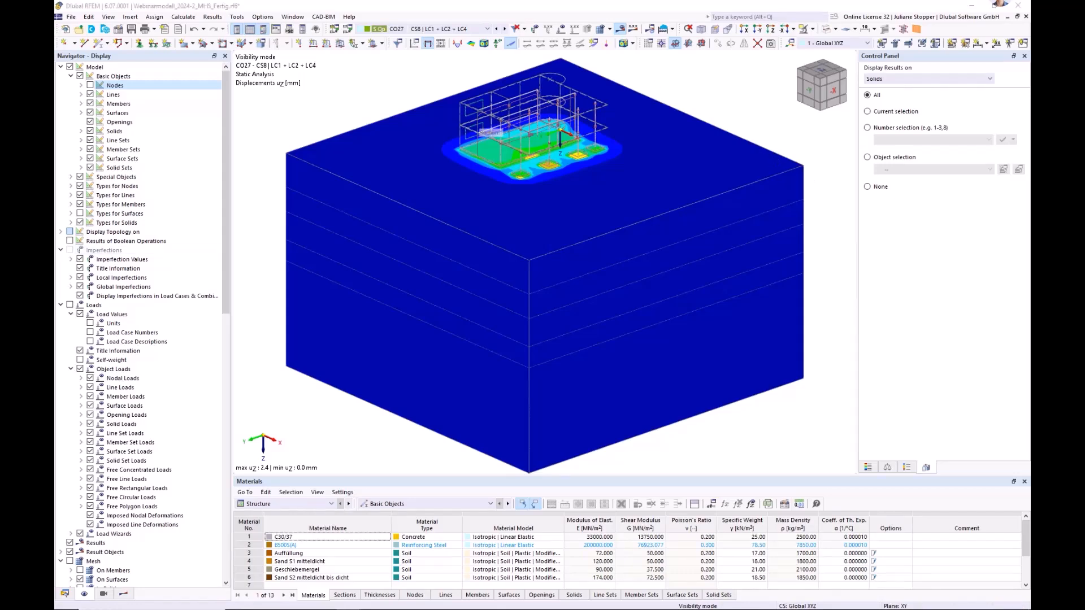
Step: Switch to the model Triax-No-01-Sand_240702.rf6 and look through the definition of the dense Abritrary Sand (MHS) material
{"action": "left_click", "coordinate": [223, 396]}
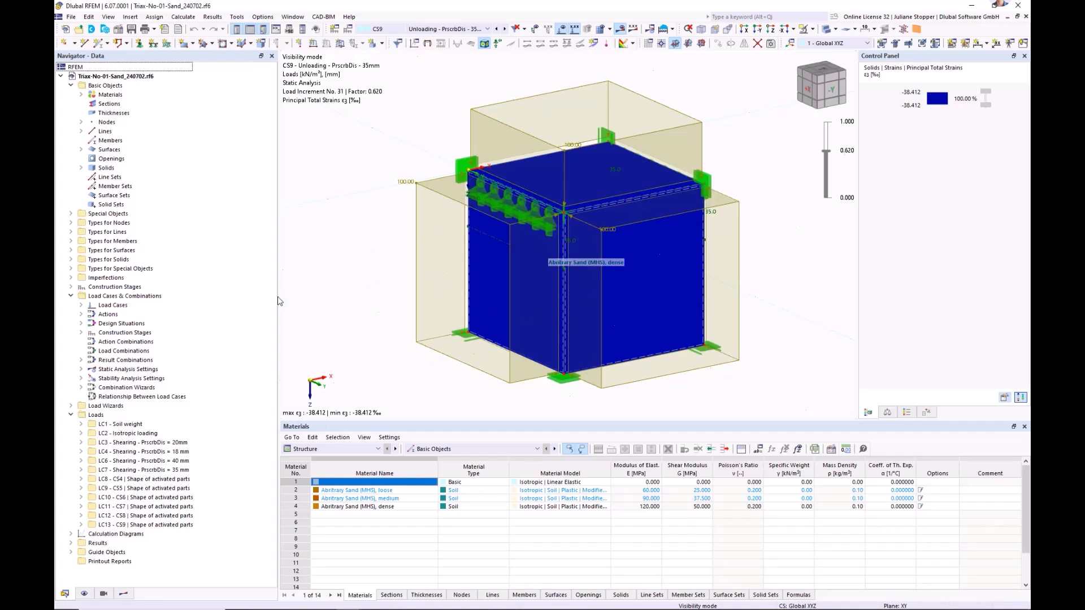
{"action": "left_click_drag", "start_coordinate": [275, 298], "coordinate": [254, 298]}
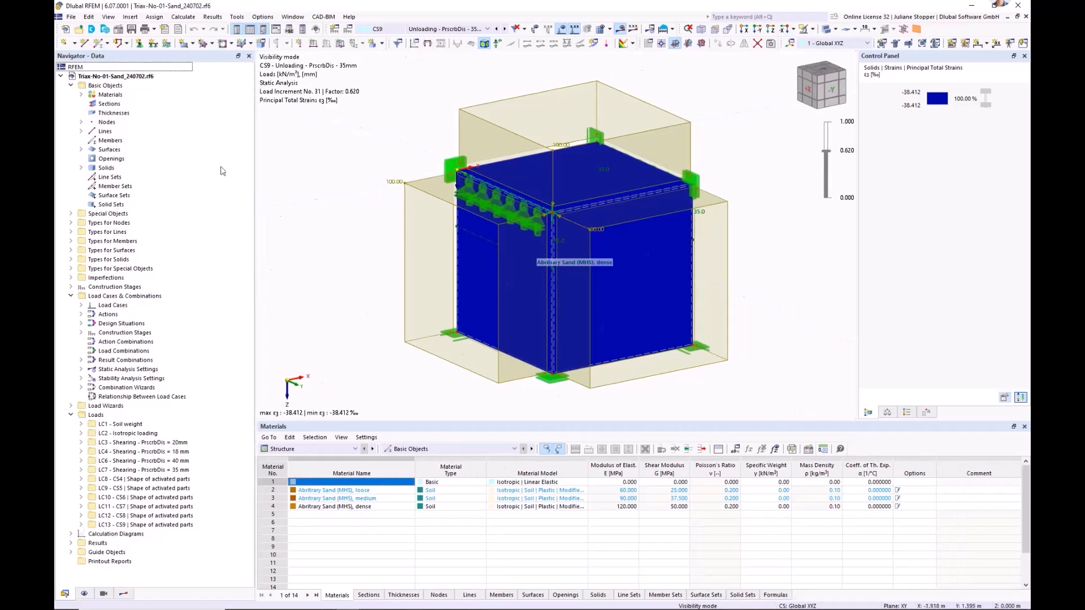
{"action": "left_click", "coordinate": [81, 95]}
{"action": "double_click", "coordinate": [148, 122]}
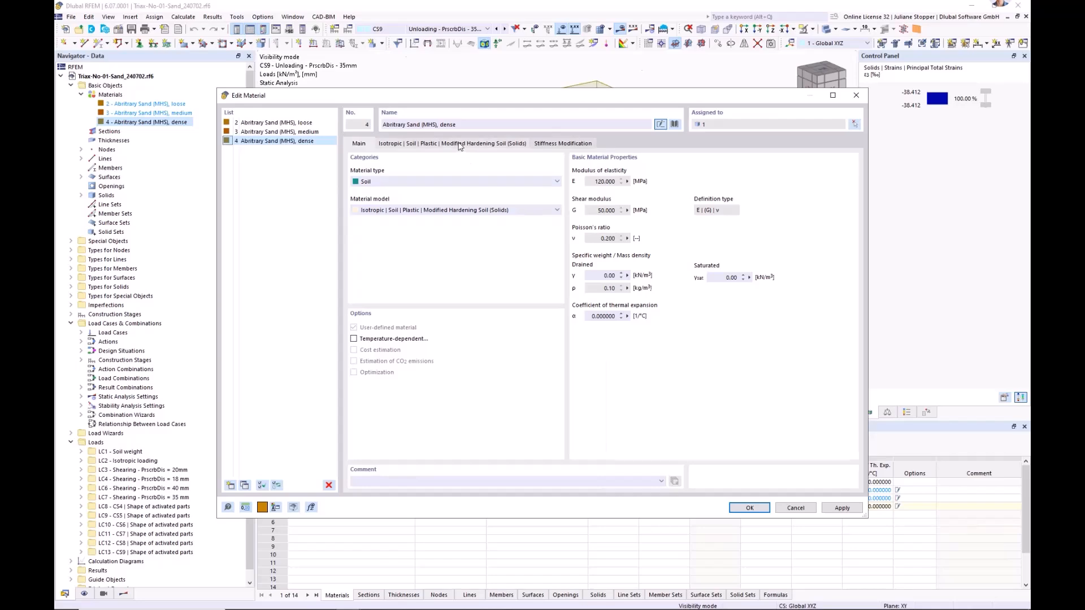
{"action": "left_click", "coordinate": [461, 144]}
{"action": "left_click", "coordinate": [364, 144]}
{"action": "left_click", "coordinate": [750, 507]}
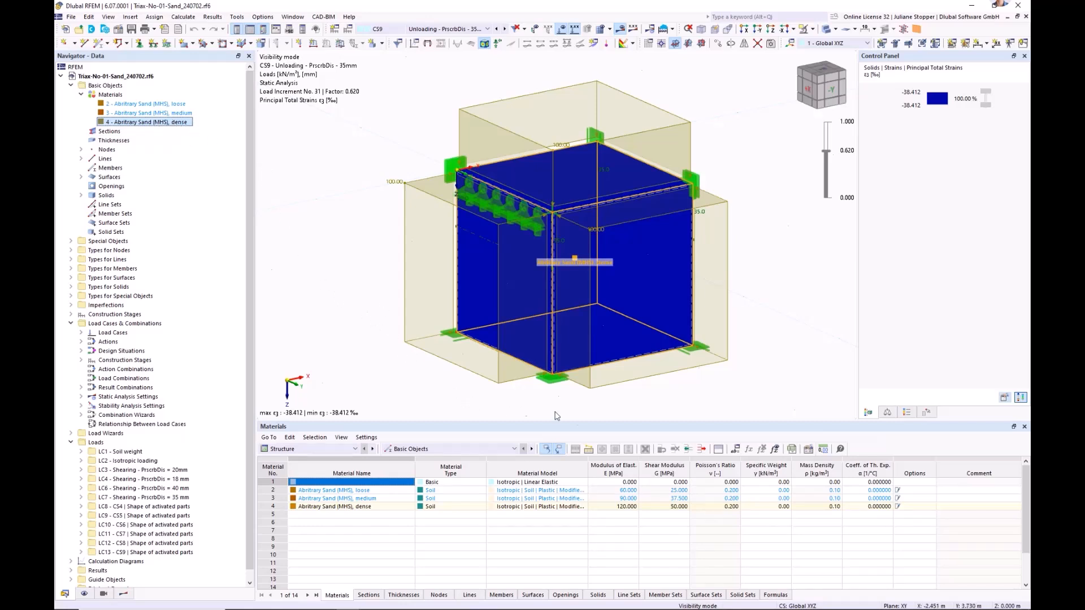
Step: Examine the strength, stiffness and preconsolidation parameters of the dense sand's Modified Hardening Soil model, then cancel editing the material
{"action": "left_click_drag", "start_coordinate": [703, 427], "coordinate": [702, 450]}
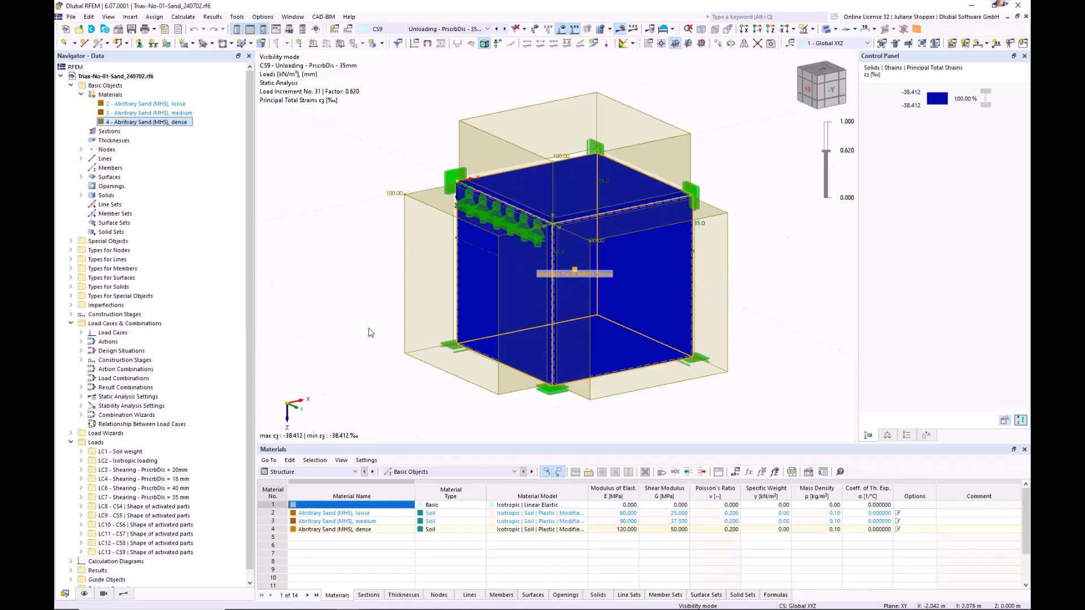
{"action": "double_click", "coordinate": [178, 123]}
{"action": "left_click", "coordinate": [421, 145]}
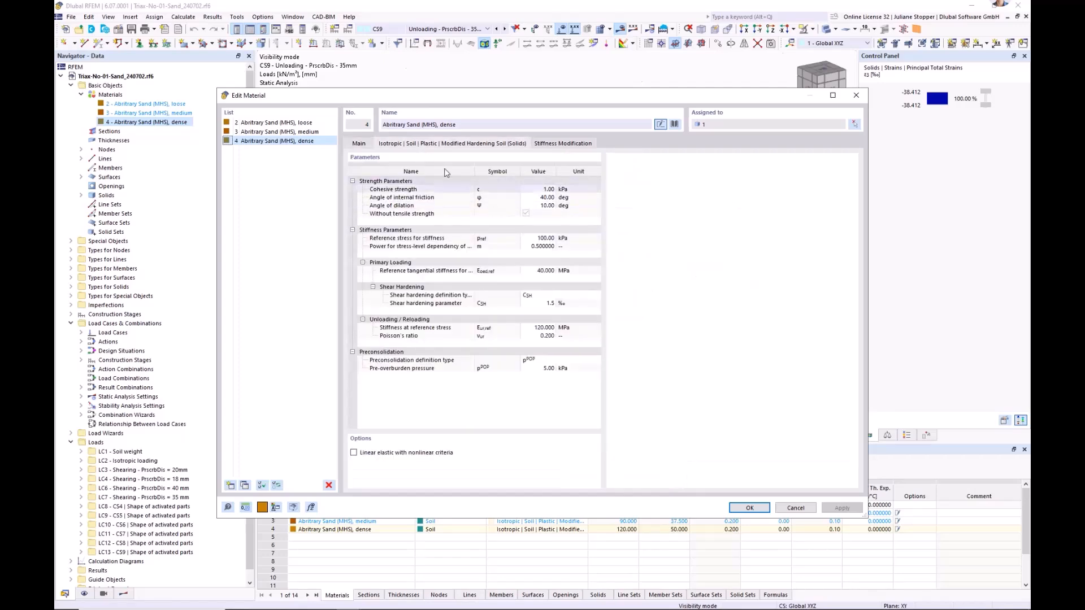
{"action": "left_click", "coordinate": [361, 144]}
{"action": "left_click", "coordinate": [797, 508]}
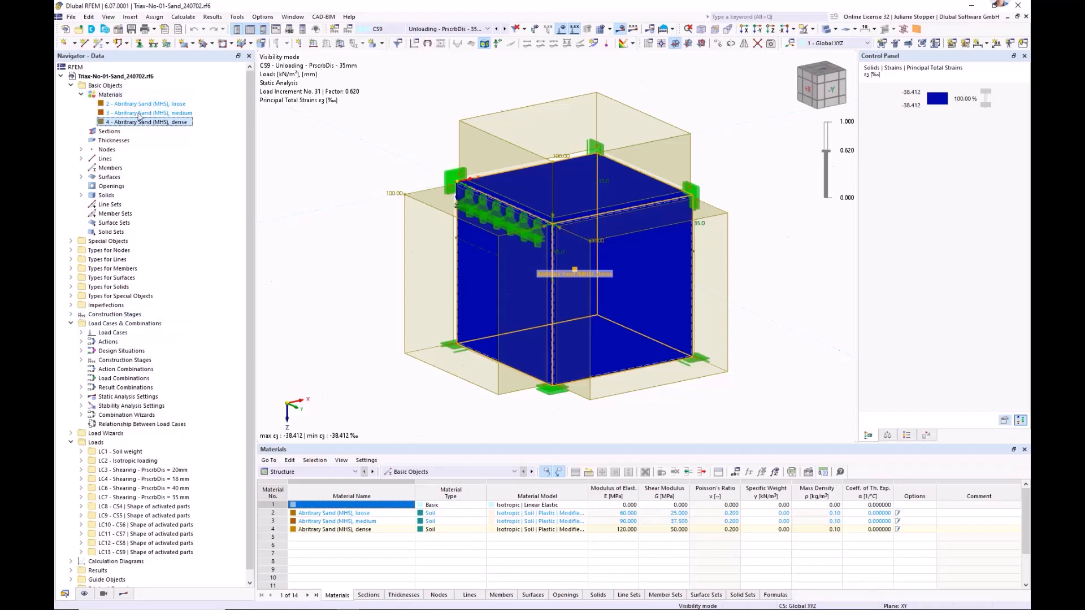
Step: List the triaxial model's construction stages and show CS1 - Start and CS4 - Nil step in the model
{"action": "left_click", "coordinate": [71, 315]}
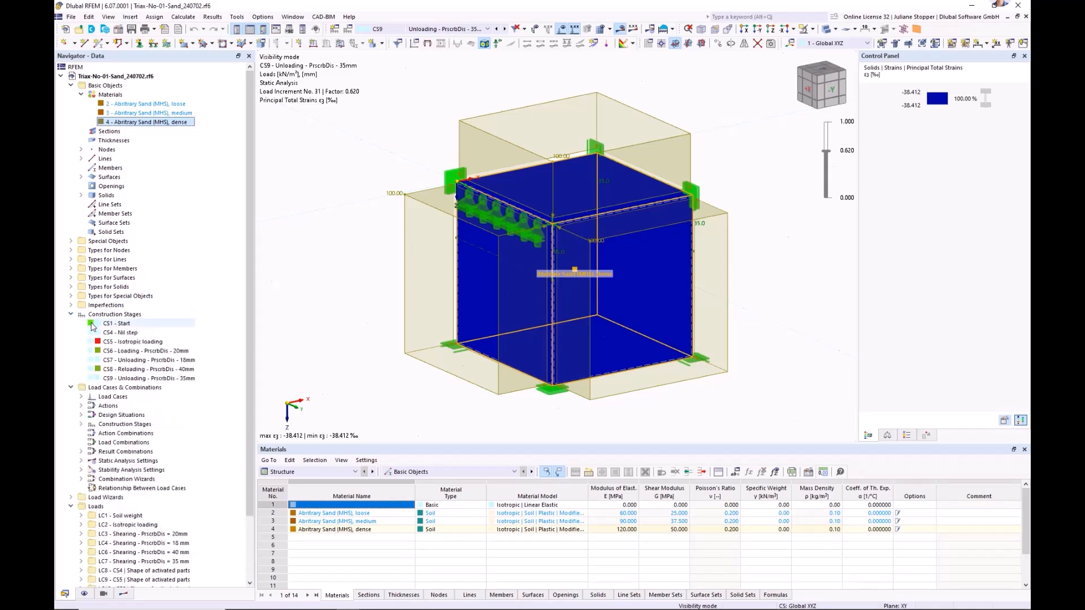
{"action": "left_click", "coordinate": [91, 324]}
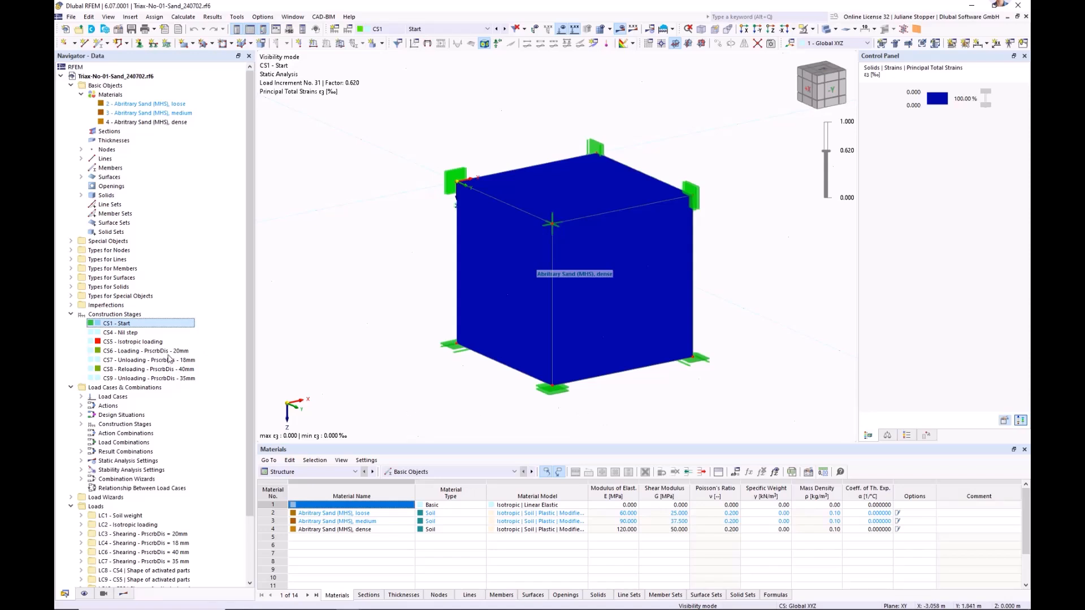
{"action": "left_click", "coordinate": [117, 334]}
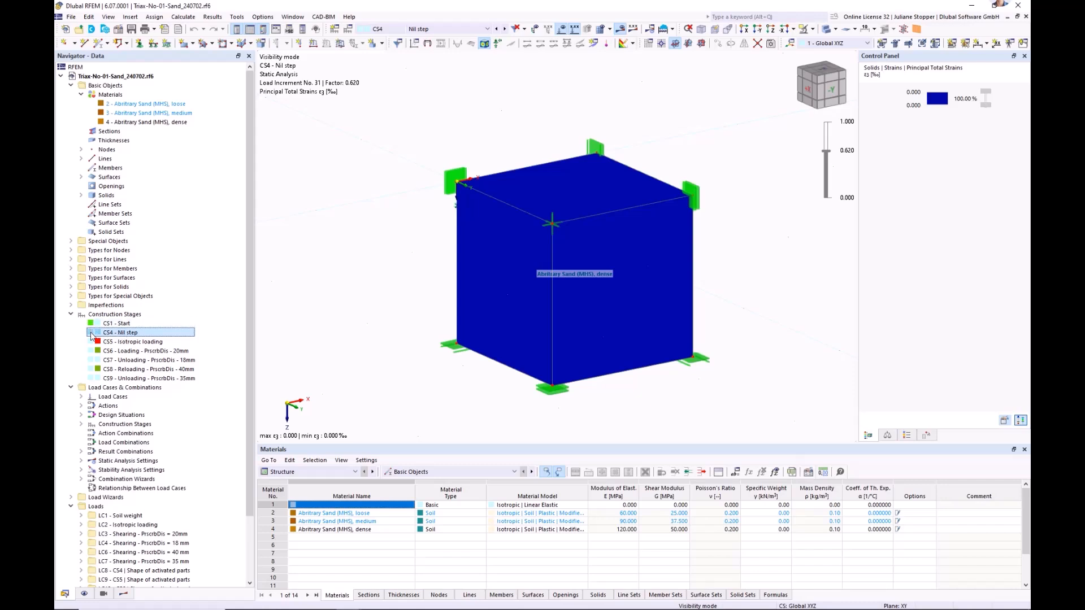
Step: Examine the main settings of construction stages CS1 and CS4, including structure modification, and cancel editing
{"action": "left_click", "coordinate": [83, 424]}
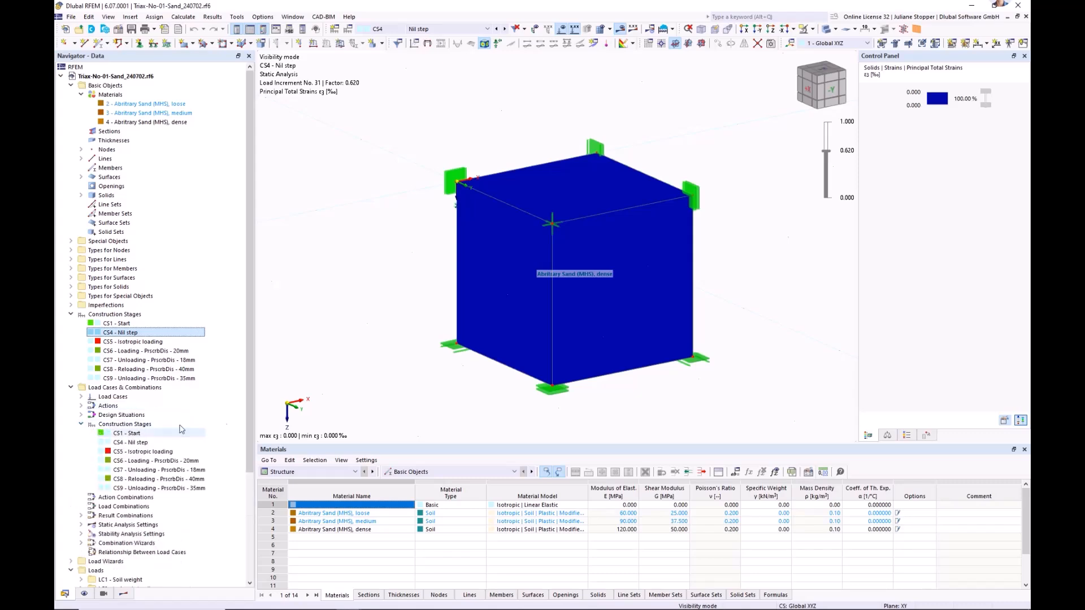
{"action": "left_click", "coordinate": [135, 433]}
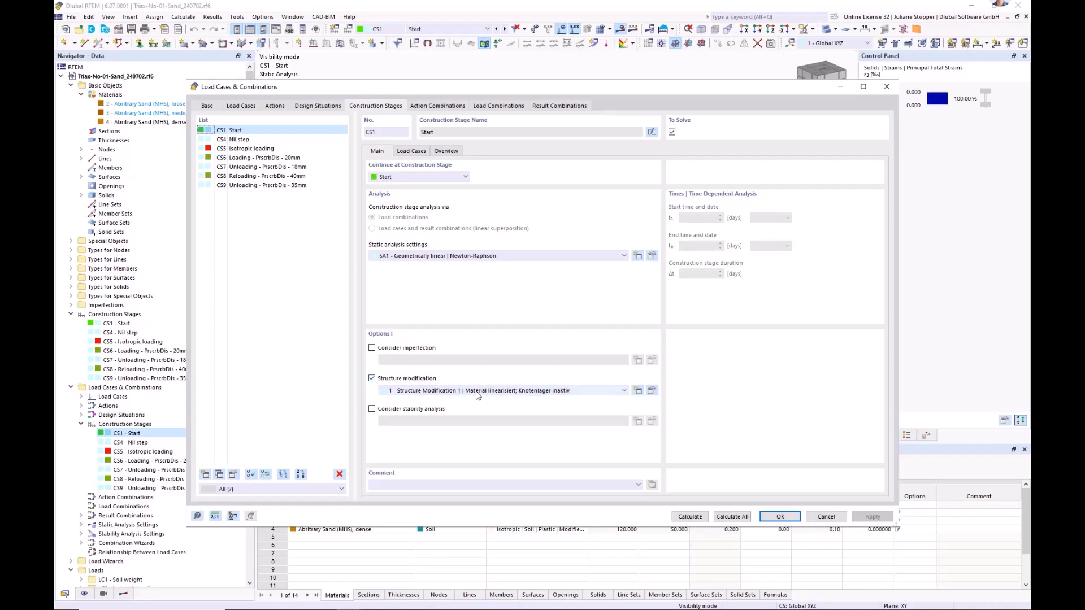
{"action": "left_click", "coordinate": [235, 140]}
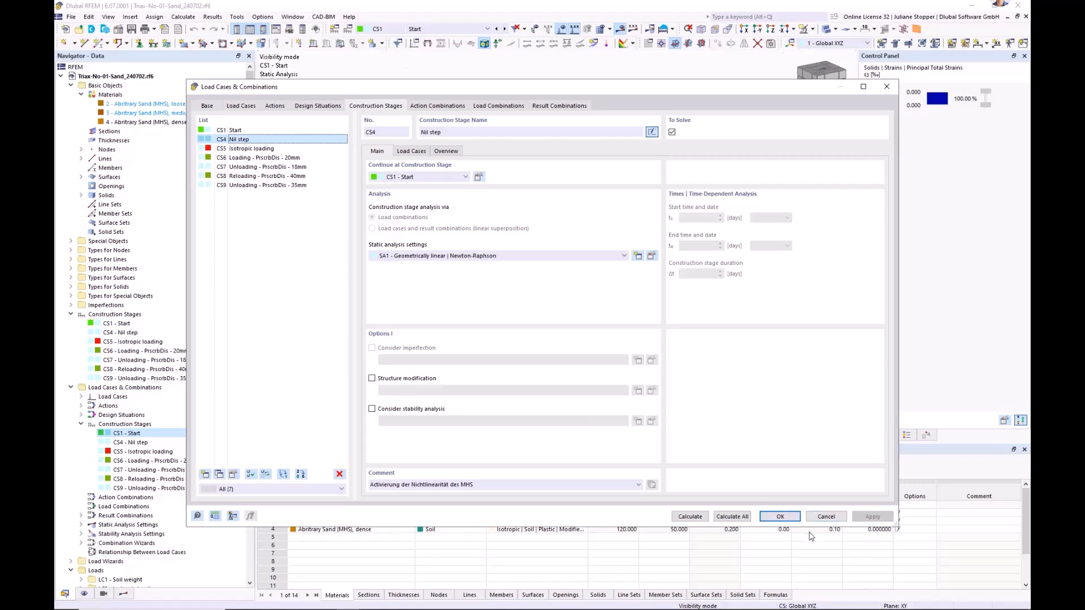
{"action": "left_click", "coordinate": [824, 517]}
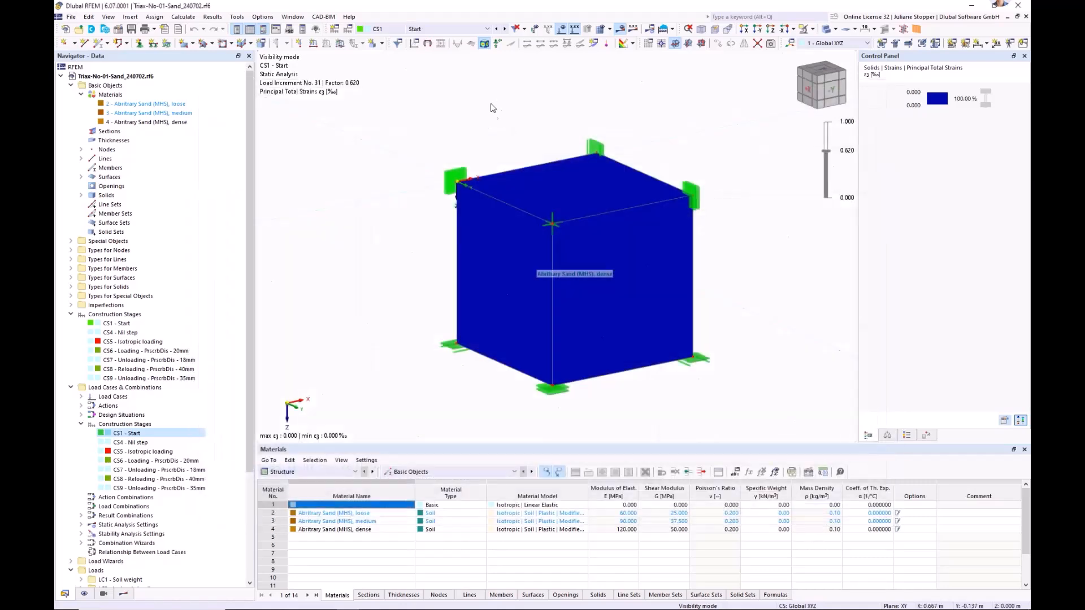
Step: View the loading and strain results of construction stages CS5, CS6, CS7 and CS8 one after another
{"action": "left_click", "coordinate": [503, 29]}
{"action": "left_click", "coordinate": [505, 29]}
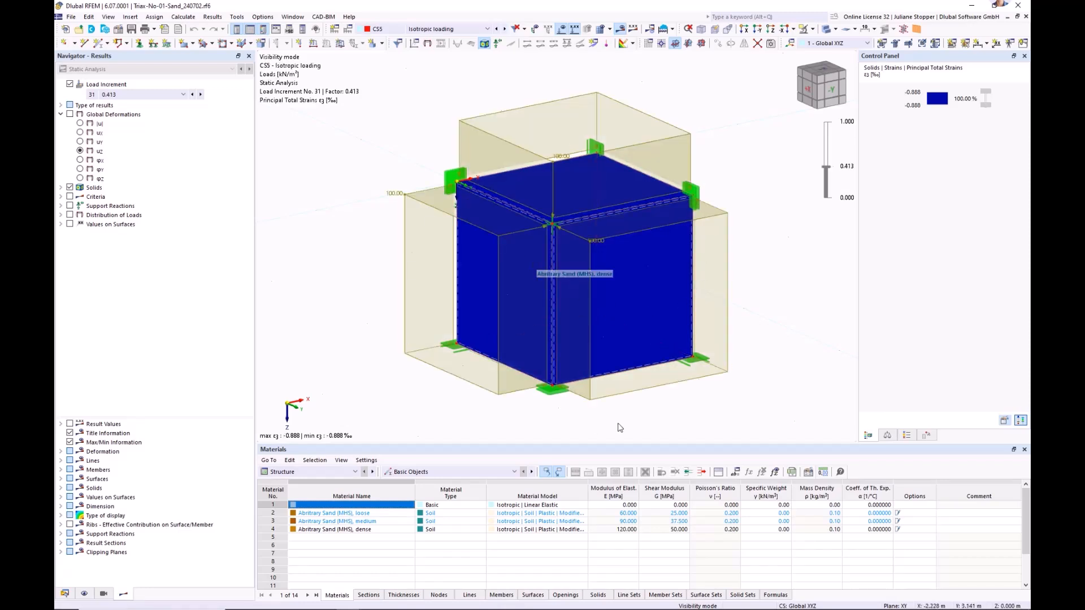
{"action": "left_click", "coordinate": [65, 594]}
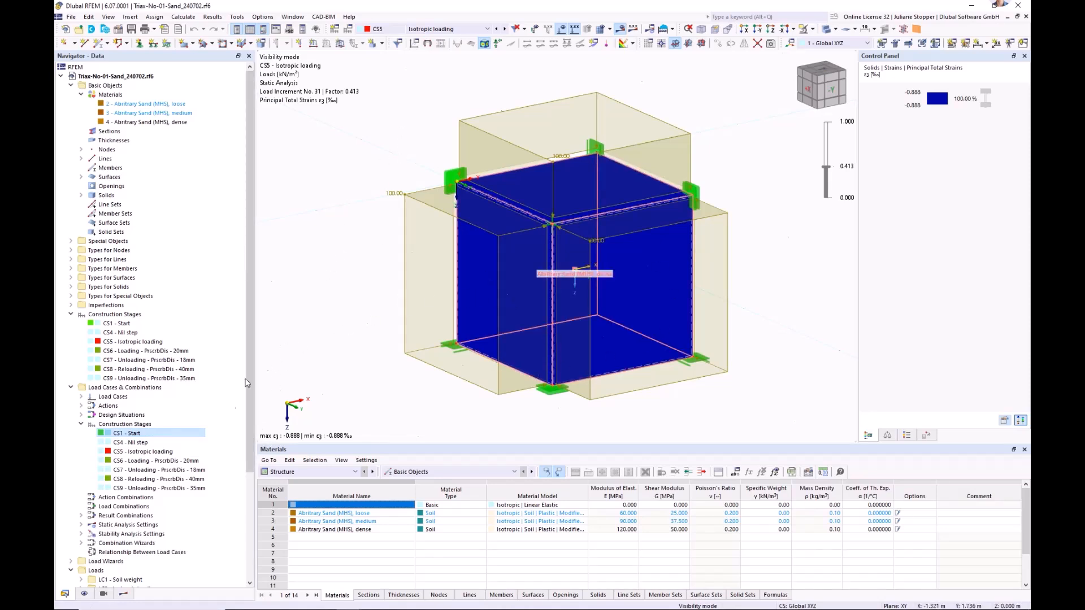
{"action": "left_click", "coordinate": [171, 462]}
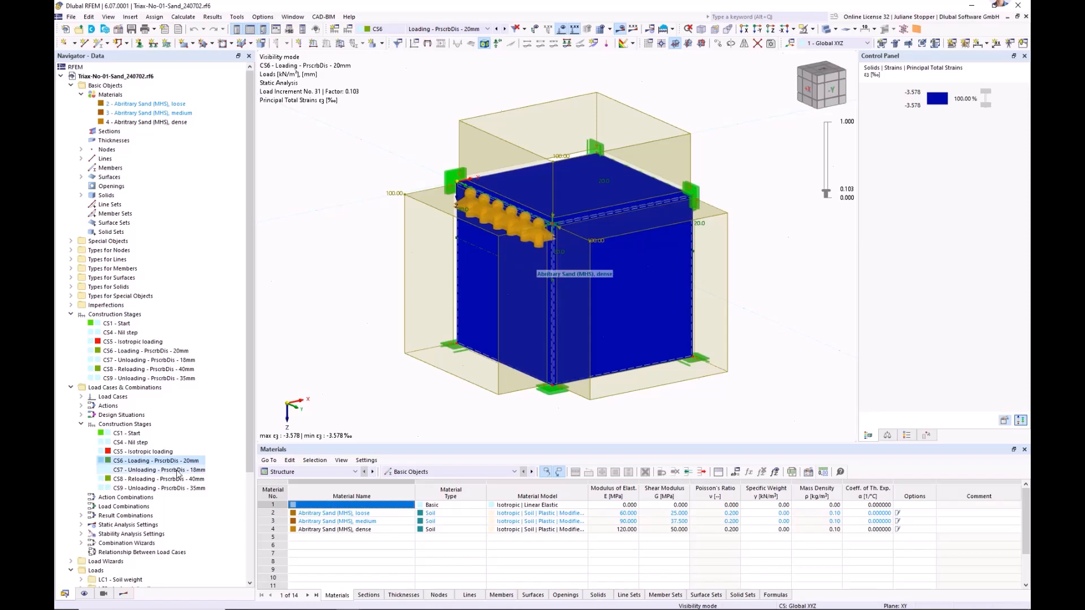
{"action": "left_click", "coordinate": [169, 470]}
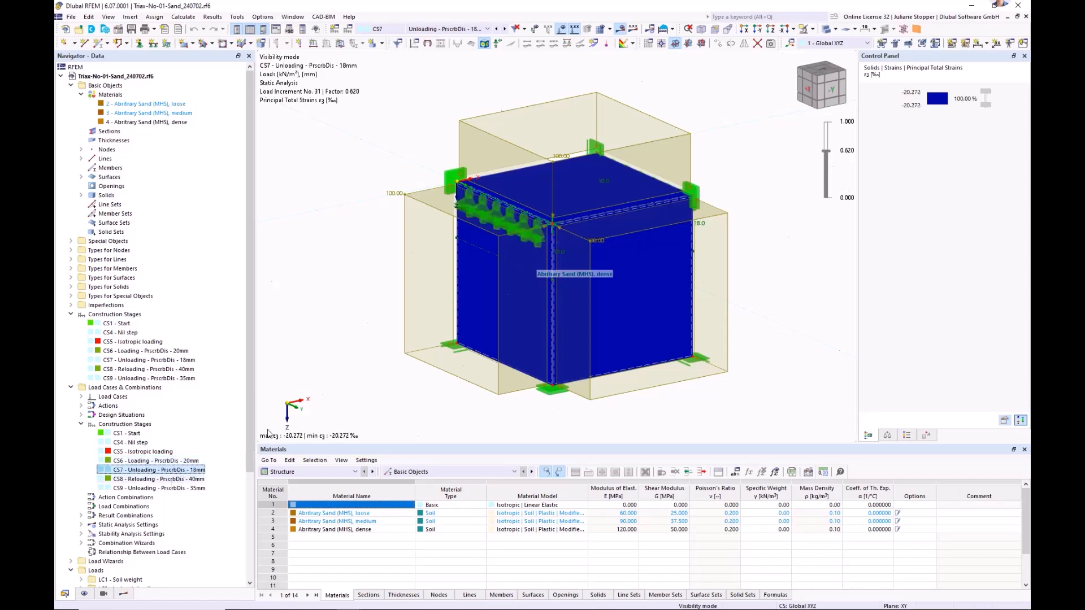
{"action": "scroll", "coordinate": [149, 522], "scroll_direction": "down", "scroll_amount": 1}
{"action": "left_click", "coordinate": [158, 451]}
{"action": "scroll", "coordinate": [82, 474], "scroll_direction": "down", "scroll_amount": 1}
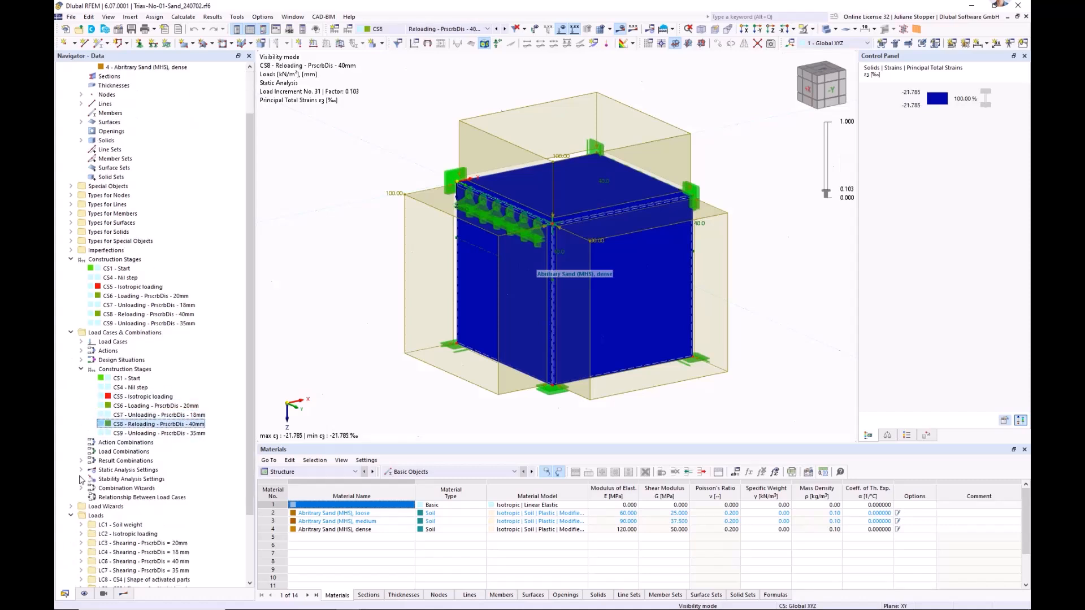
Step: Open calculation diagram CD2 of the triaxial model for editing and maximize its dialog
{"action": "scroll", "coordinate": [81, 480], "scroll_direction": "down", "scroll_amount": 3}
{"action": "left_click", "coordinate": [71, 553]}
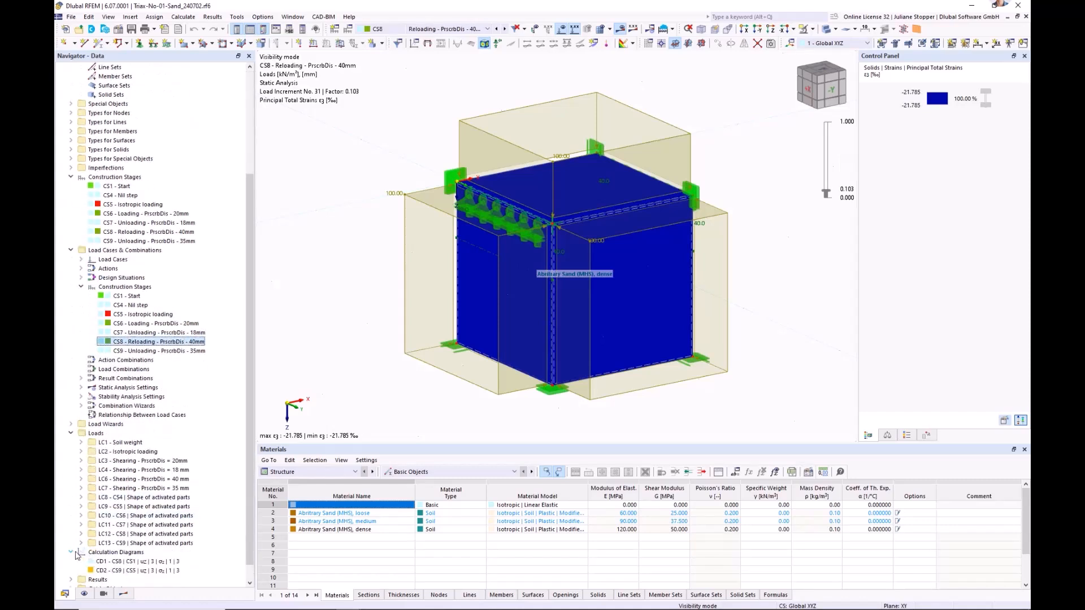
{"action": "left_click", "coordinate": [146, 570]}
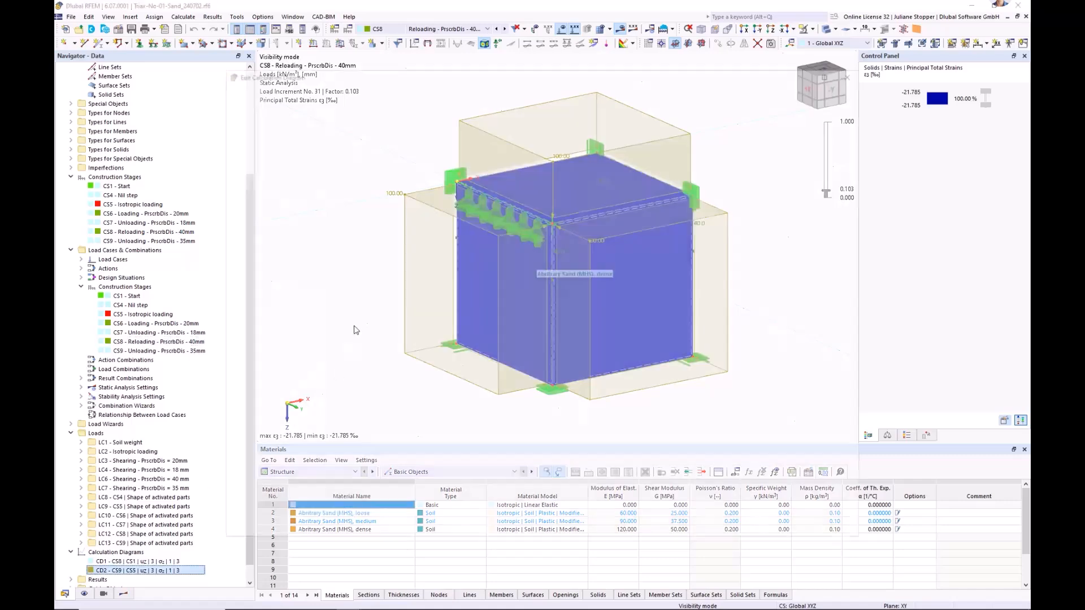
{"action": "left_click", "coordinate": [833, 71]}
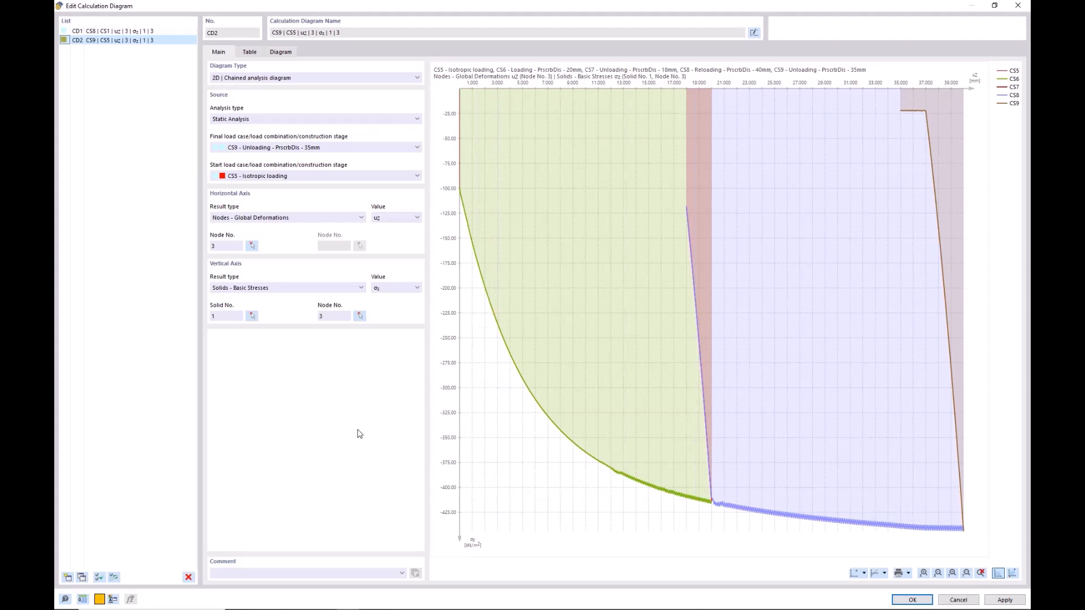
Step: Examine CD2's load increment table and full-size stress-deformation curve, restore the dialog size and cancel editing
{"action": "left_click", "coordinate": [249, 52]}
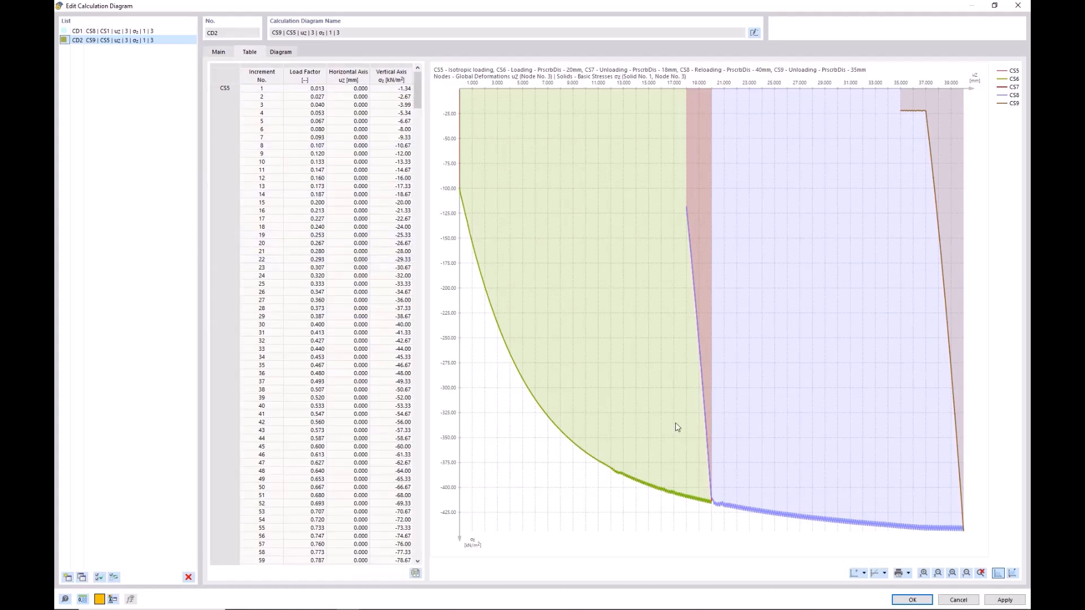
{"action": "left_click", "coordinate": [280, 52]}
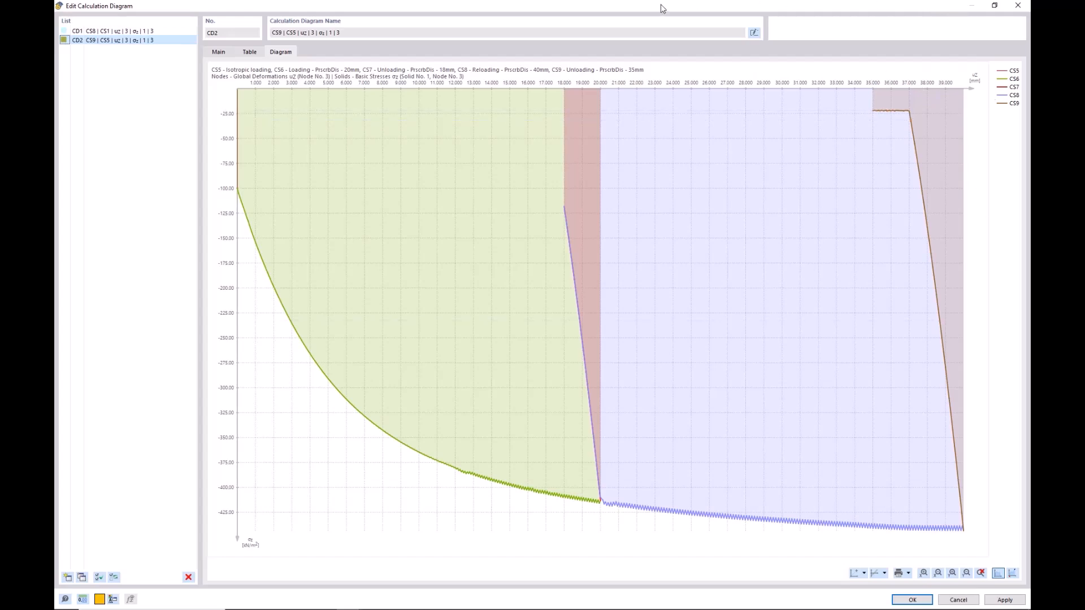
{"action": "left_click", "coordinate": [247, 54]}
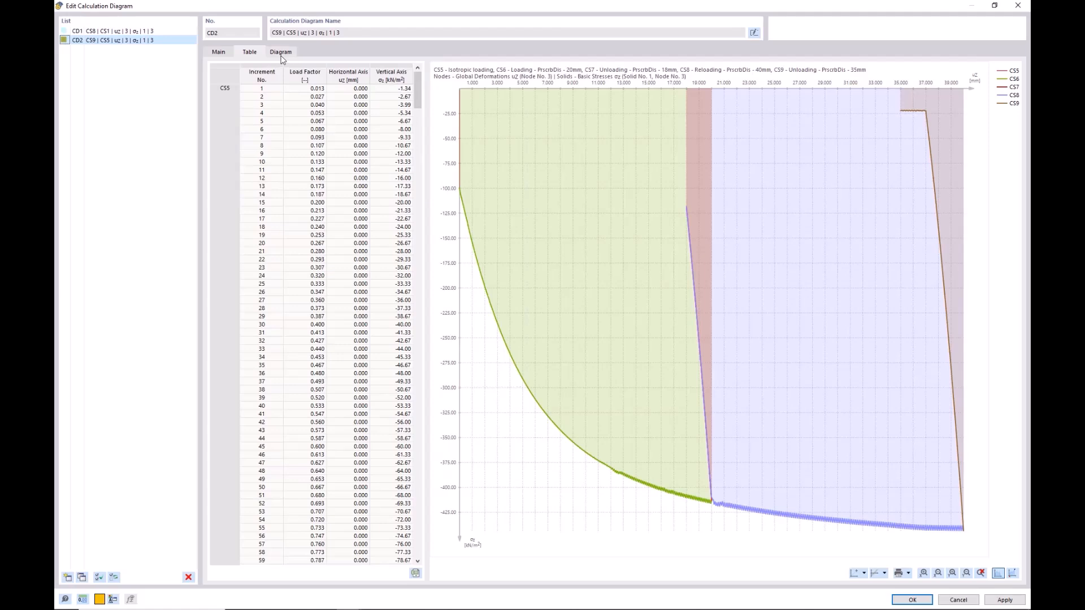
{"action": "left_click", "coordinate": [994, 7]}
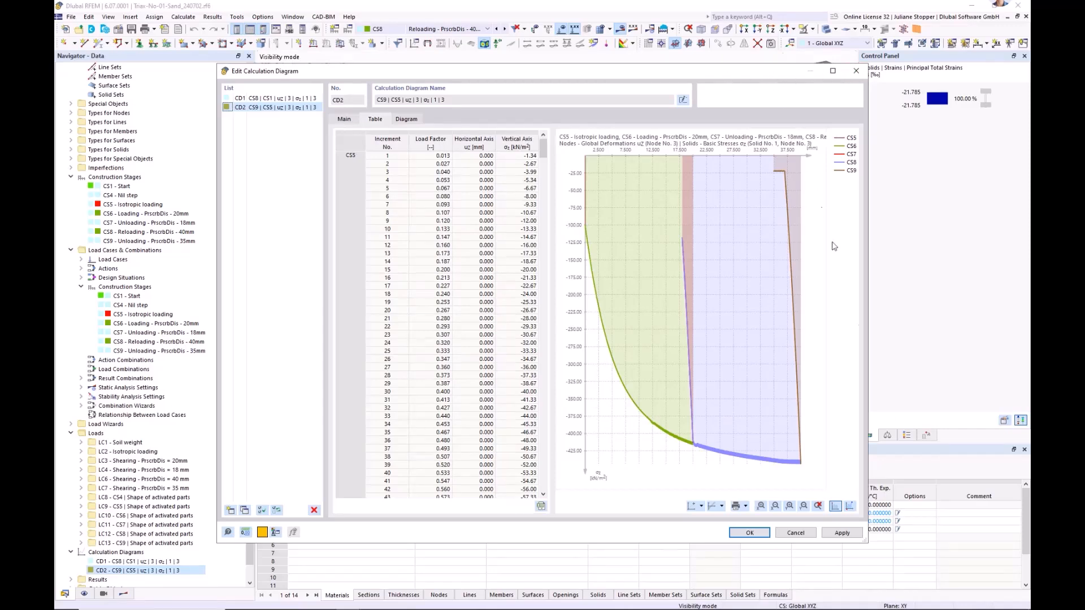
{"action": "left_click", "coordinate": [795, 533]}
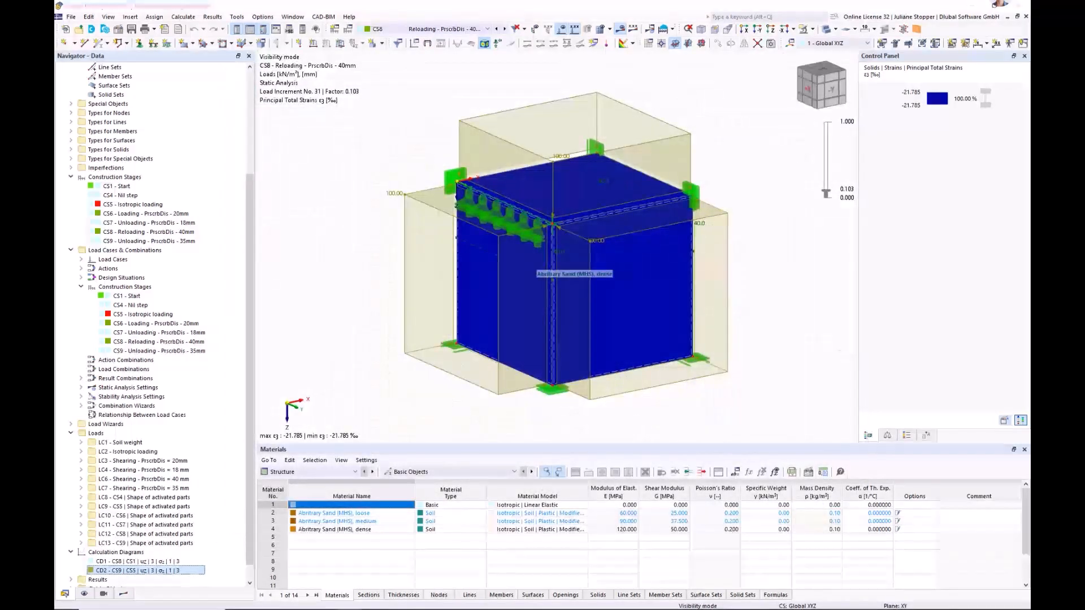
Step: Switch to the Excel workbook 240314-1-Berlin-sand_MHS.xlsx with the measured and predicted sand curves
{"action": "key", "text": "alt+Tab"}
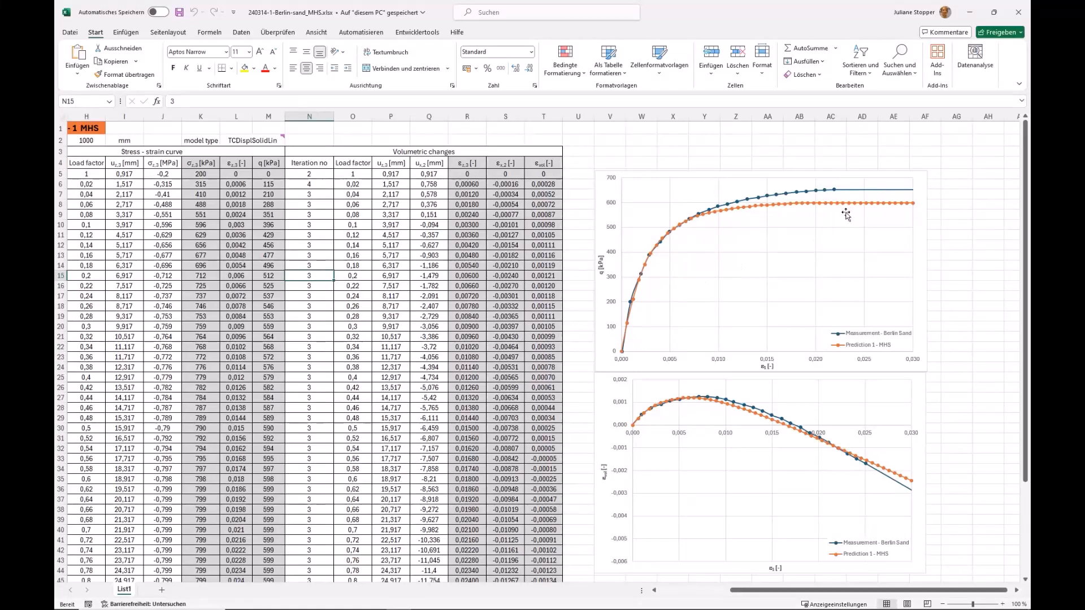
Step: Return to the RFEM triaxial model and collapse Materials, Basic Objects, Construction Stages, Load Cases & Combinations, Loads and Calculation Diagrams in the navigator
{"action": "left_click", "coordinate": [971, 14]}
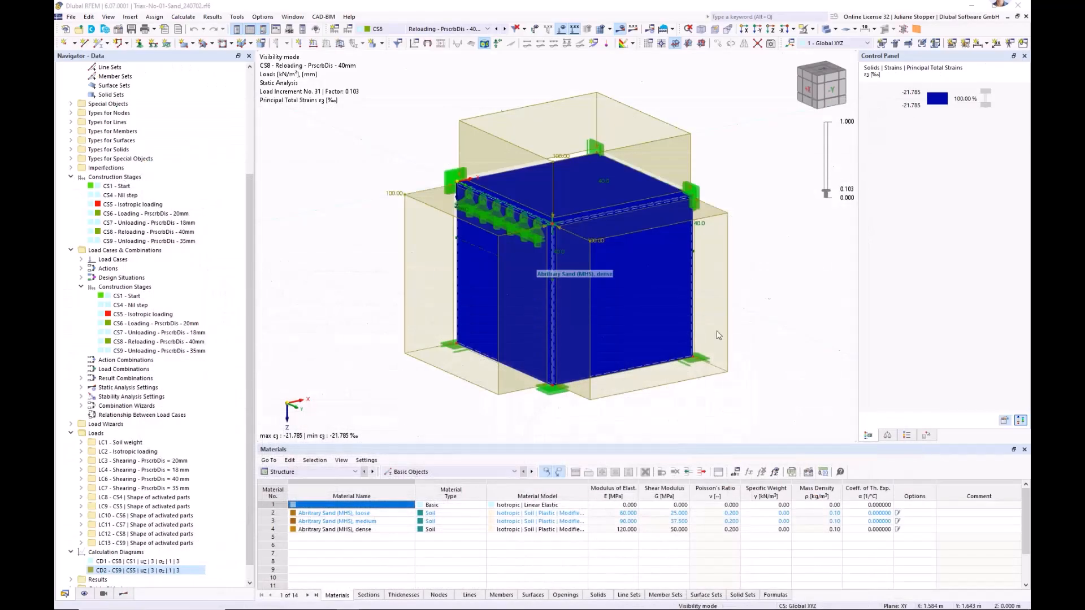
{"action": "left_click_drag", "start_coordinate": [252, 426], "coordinate": [252, 321]}
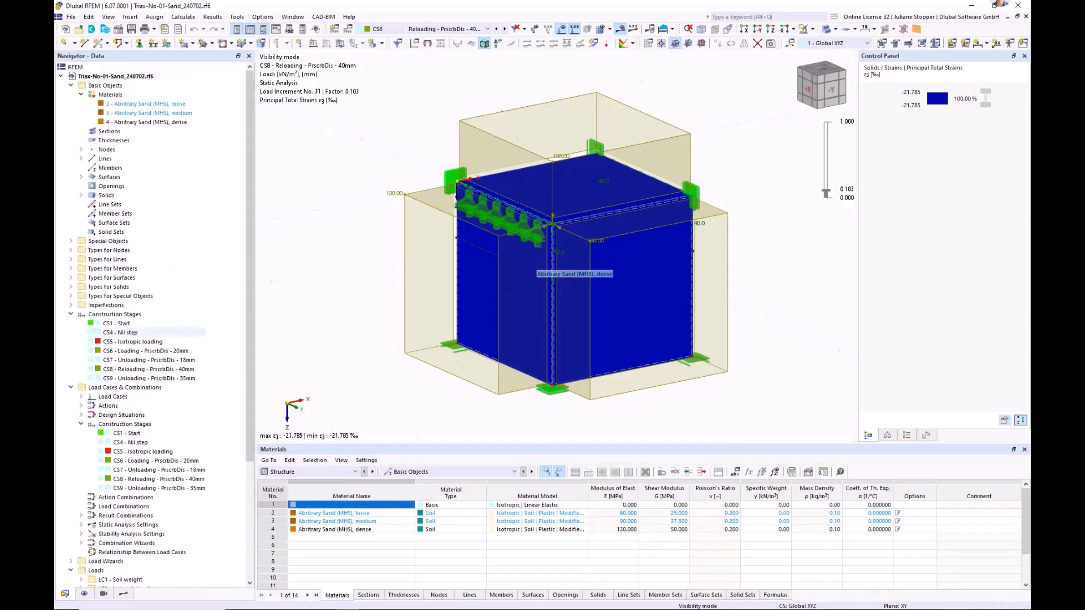
{"action": "left_click", "coordinate": [81, 94]}
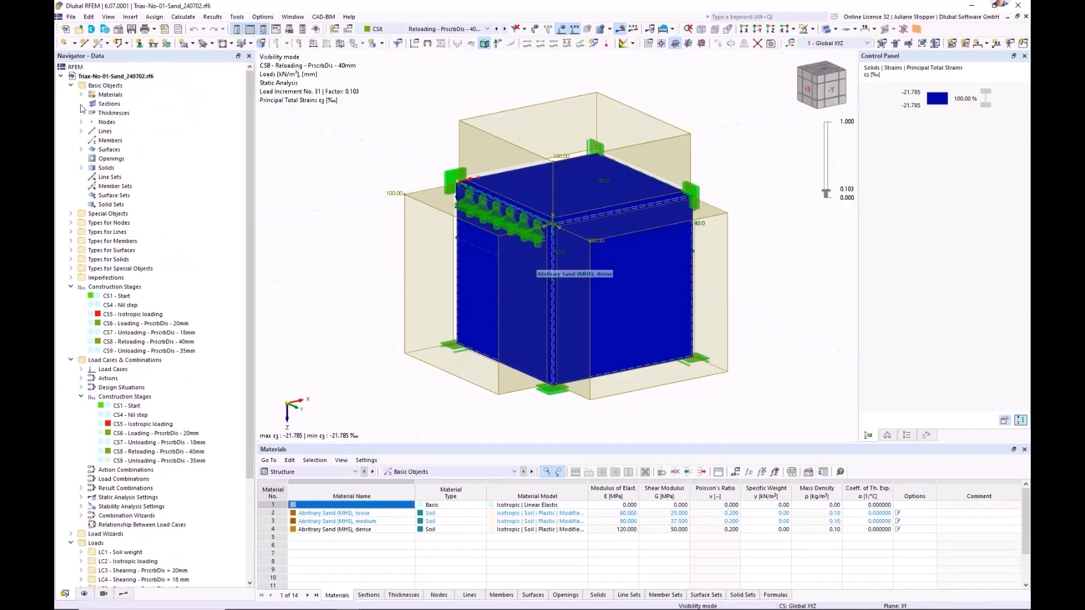
{"action": "left_click", "coordinate": [71, 287]}
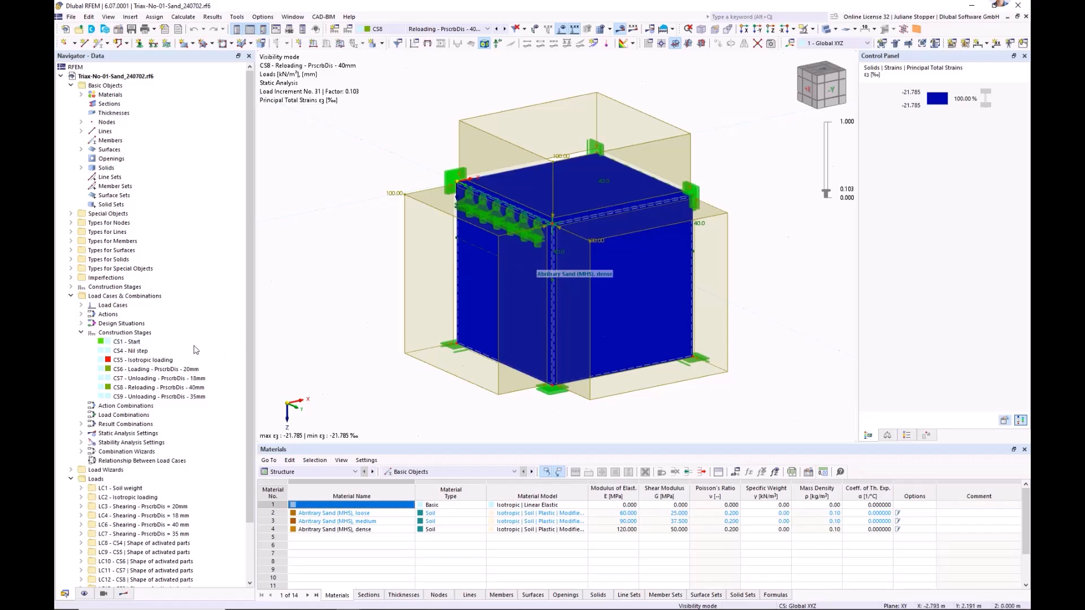
{"action": "left_click", "coordinate": [71, 296]}
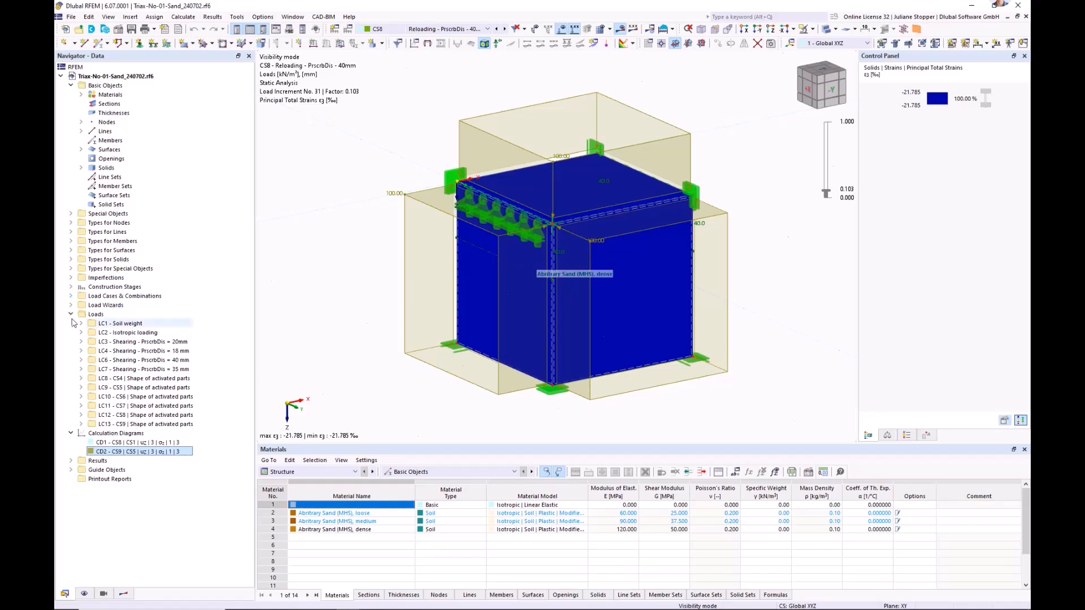
{"action": "left_click", "coordinate": [71, 314]}
{"action": "left_click", "coordinate": [71, 85]}
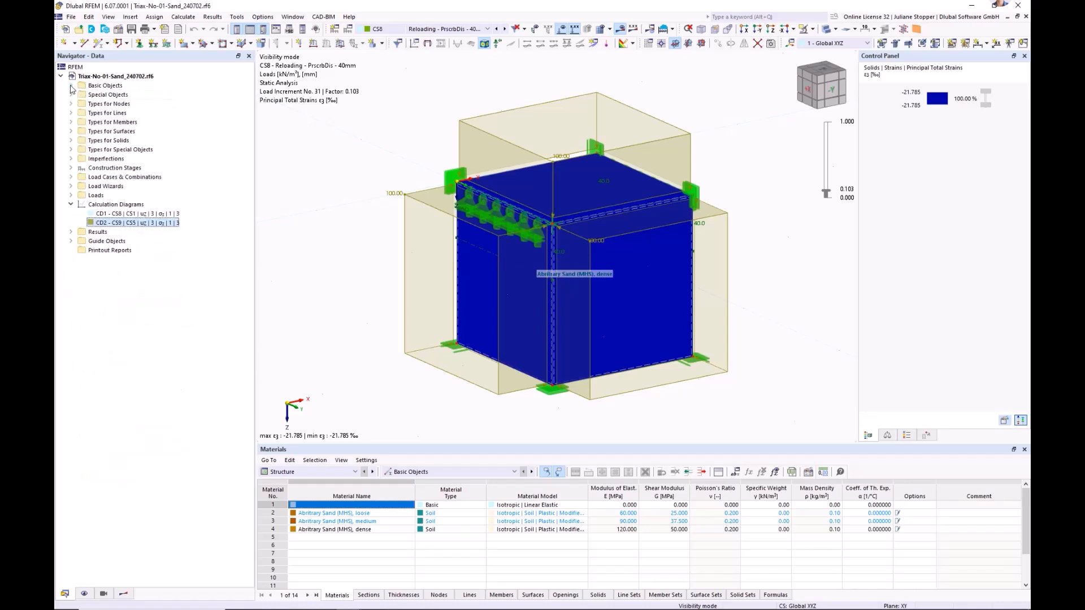
{"action": "left_click", "coordinate": [70, 205]}
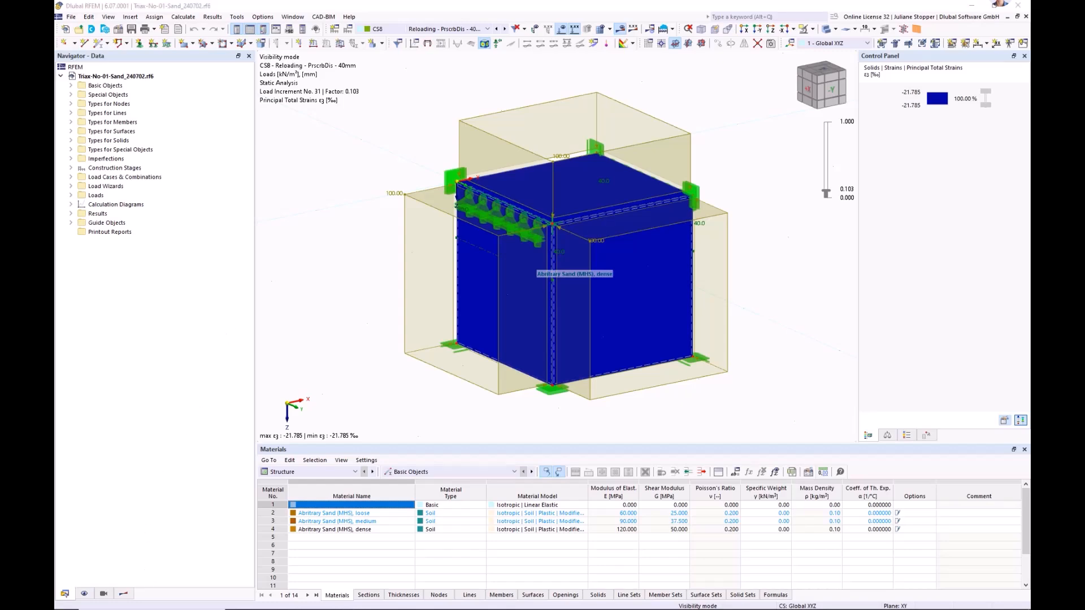
Step: Switch to the webinar slide show and go from the Modified Hardening Soil Model slide to the online appointment slide
{"action": "key", "text": "alt+Tab"}
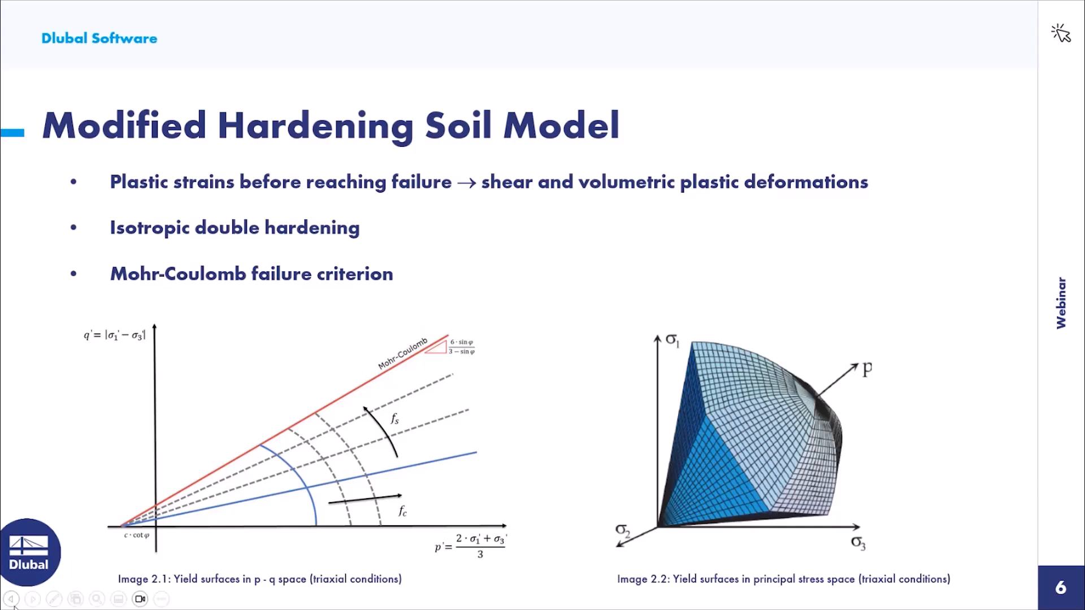
{"action": "left_click", "coordinate": [30, 600]}
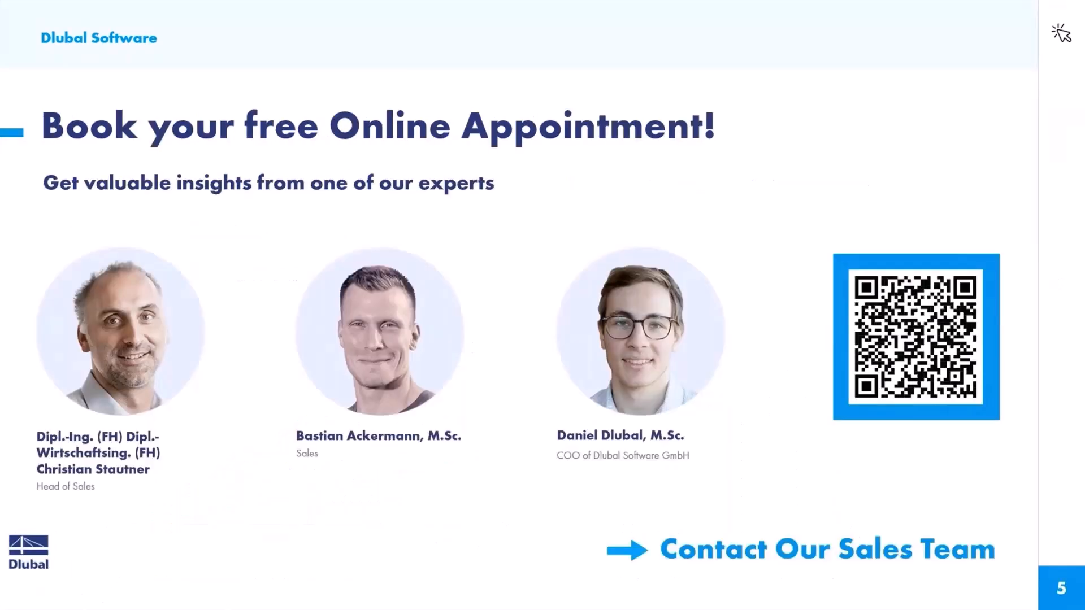